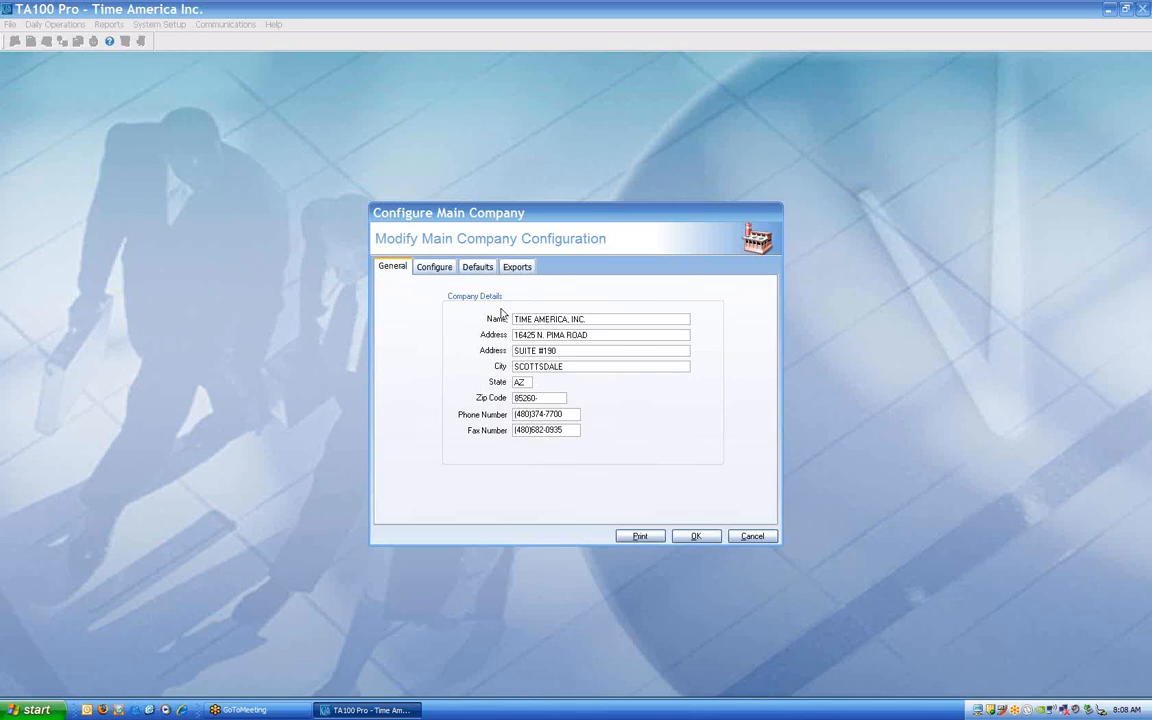
- Examine the company name and address in the main company's general details
drag(600, 318, 442, 324)
drag(590, 335, 463, 344)
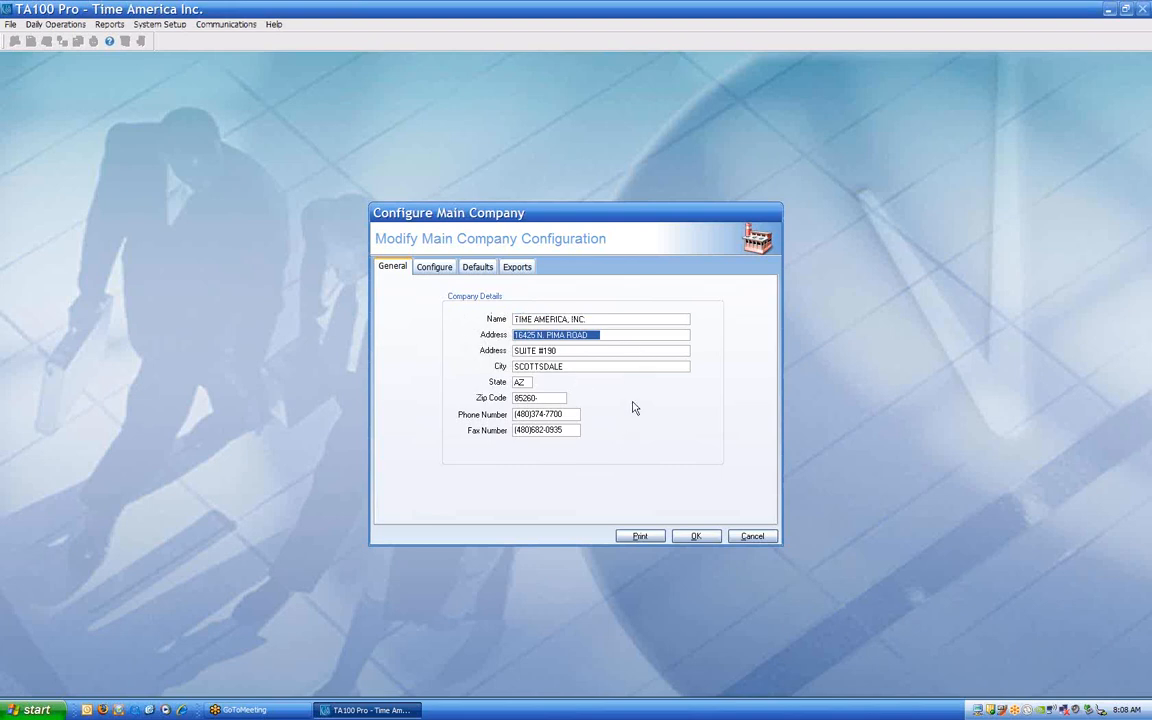
drag(596, 318, 461, 316)
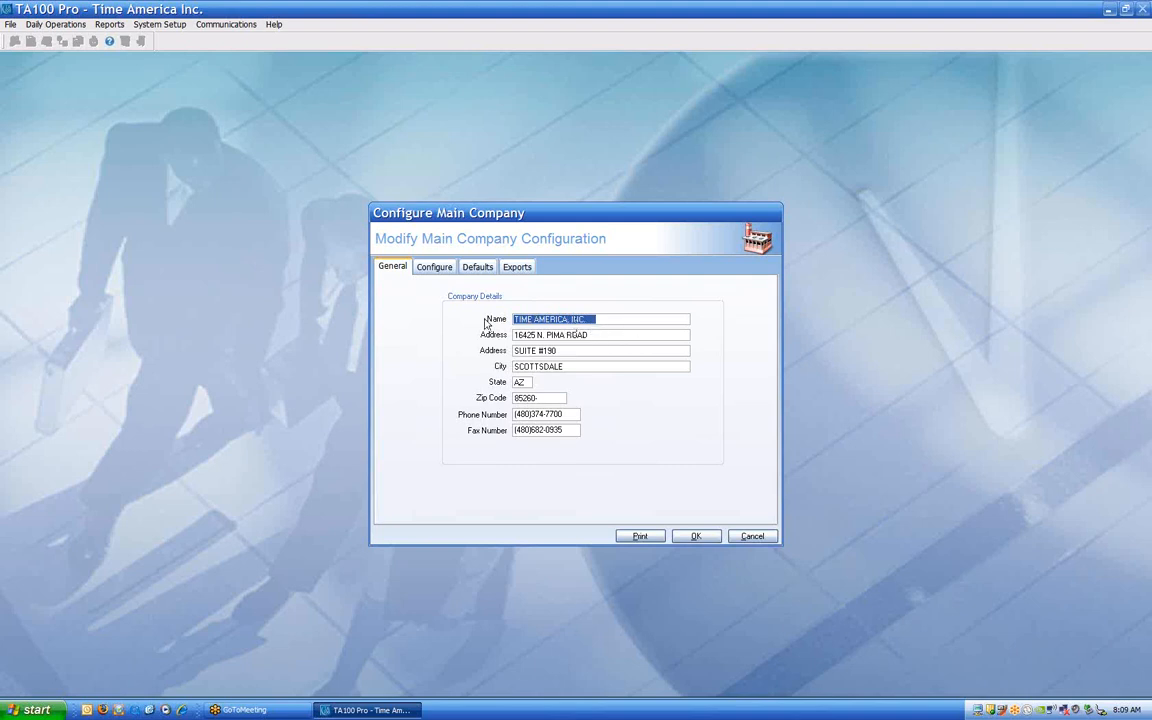
- Enable 'Use level wage before default assignment wage' and disable 'Do not use Floater for shift selection' in the company configuration
click(437, 270)
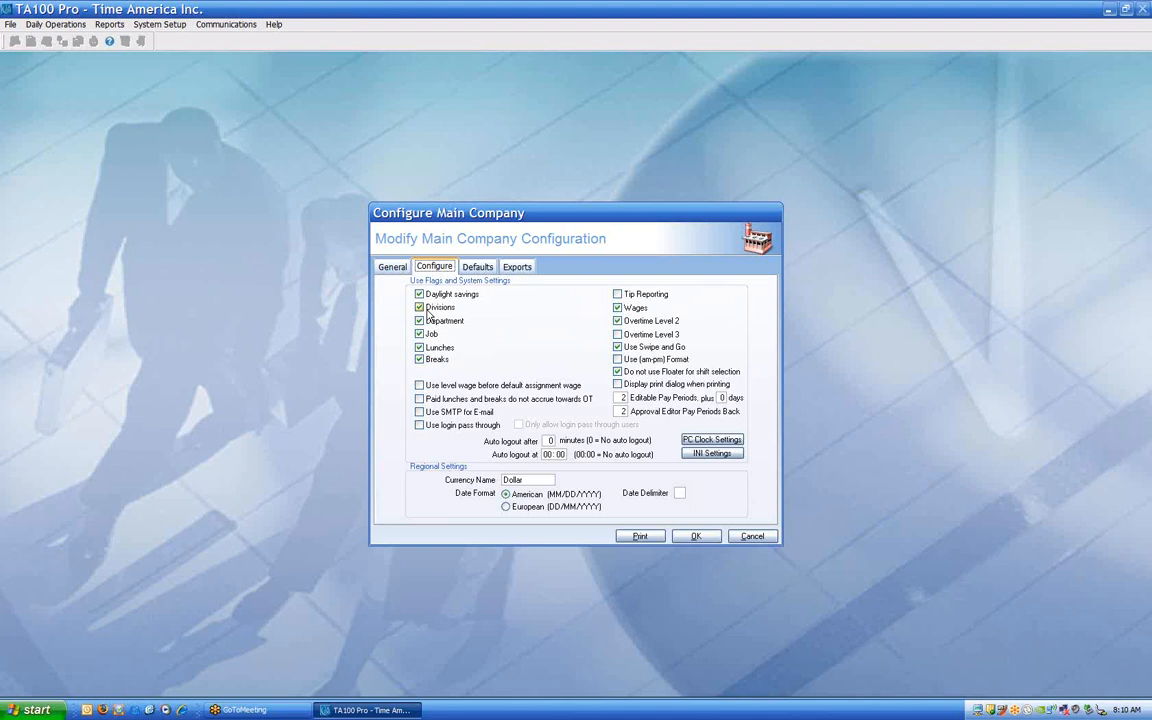
click(419, 334)
click(419, 334)
click(419, 346)
click(430, 386)
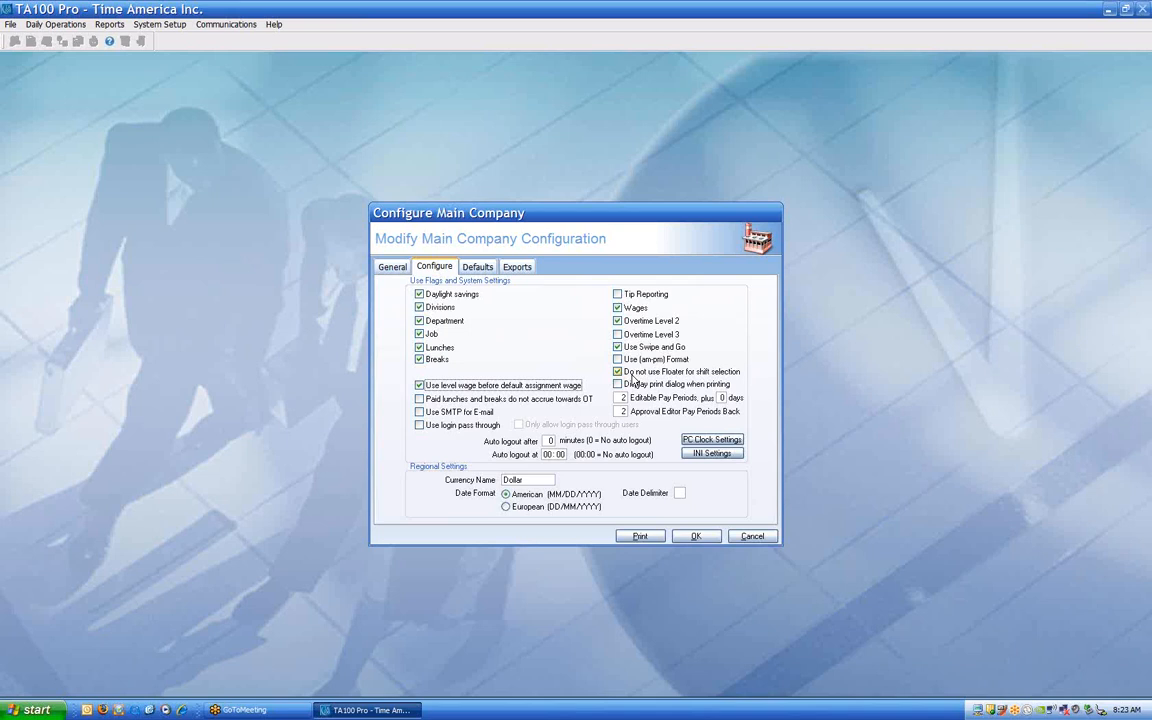
click(634, 375)
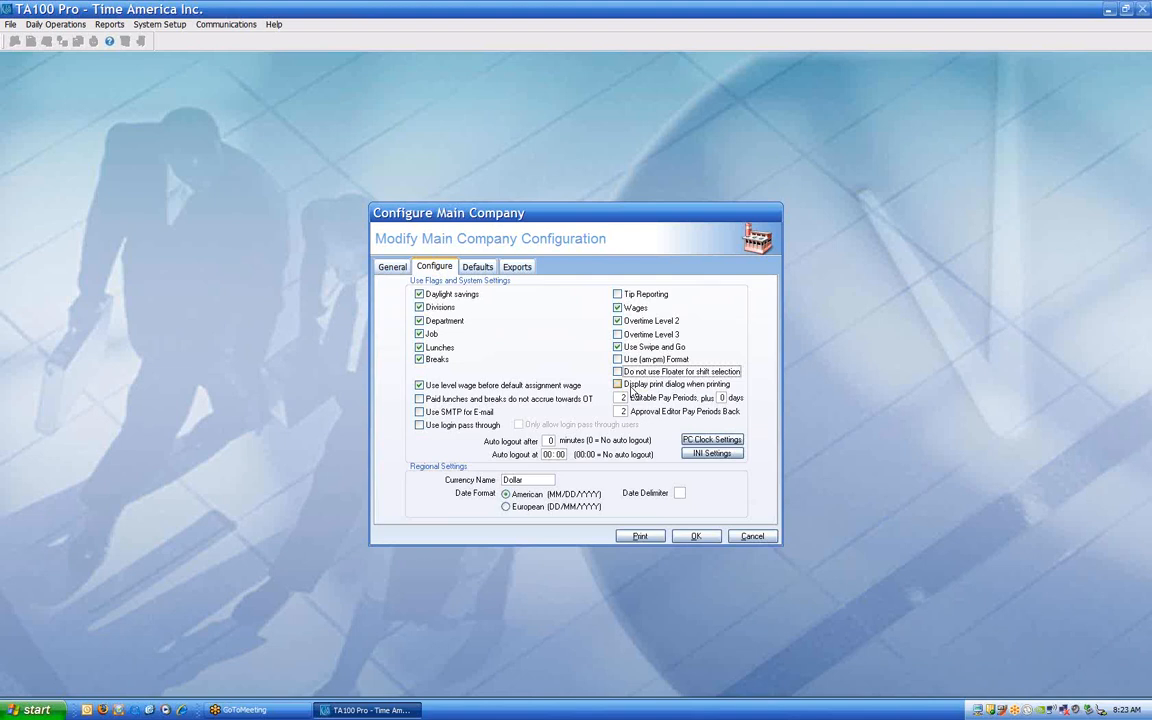
- Try a value of 12 in the editable pay period settings
click(622, 397)
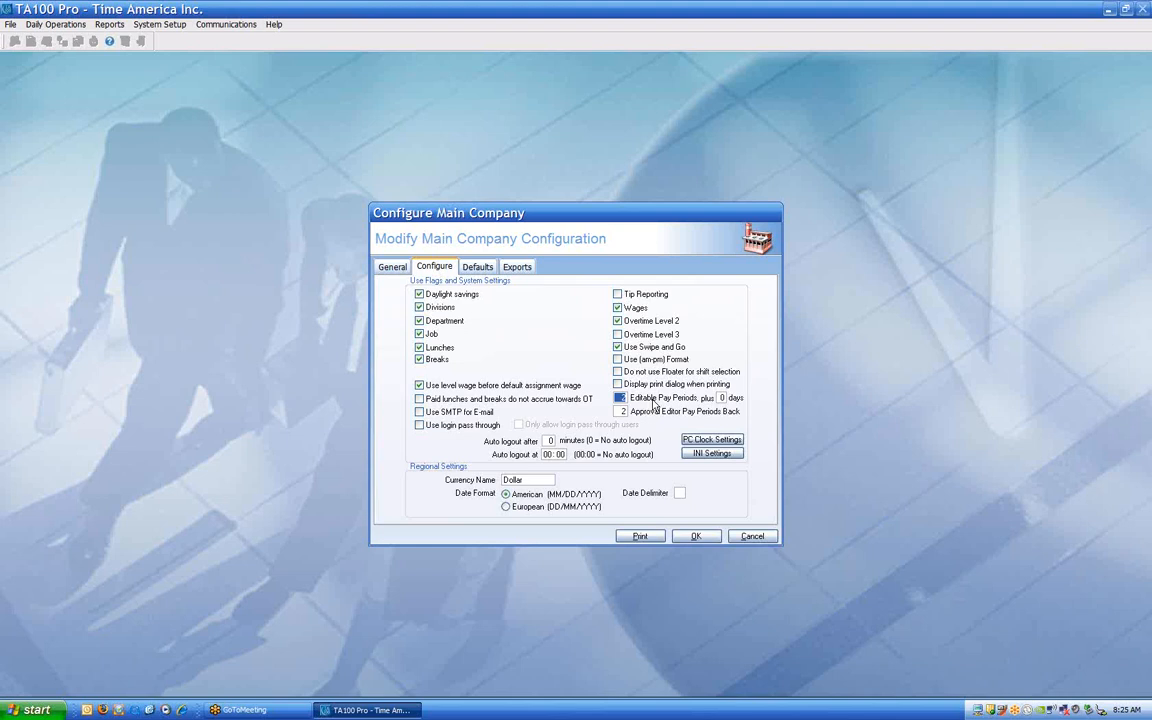
key(Tab)
text(12)
- Try auto logout delays of 20 and 60 minutes, and set the delay back to 0
double_click(547, 441)
text(20)
key(Tab)
key(shift+Tab)
text(60)
key(Tab)
key(shift+Tab)
text(0)
- Try an auto logout time at hour 22 and reset it to 00:00
key(Tab)
text(22)
click(547, 455)
text(00)
- Review the PC Clock settings and the INI program settings, cancelling out of both
click(716, 444)
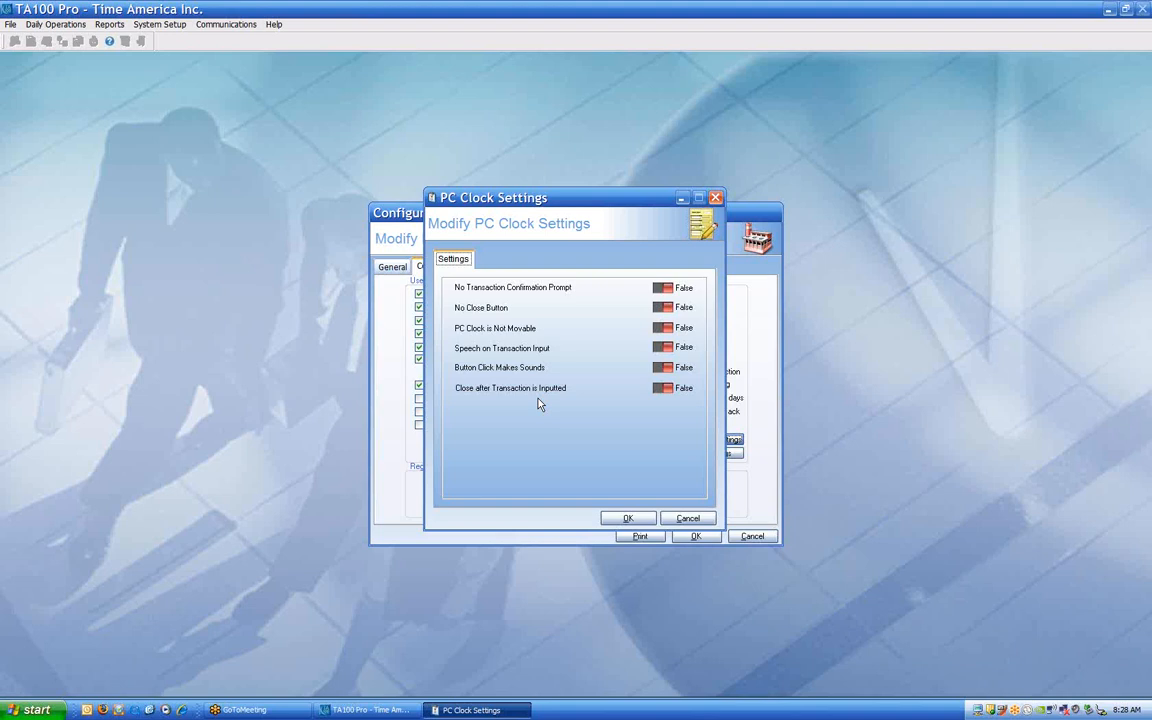
click(688, 518)
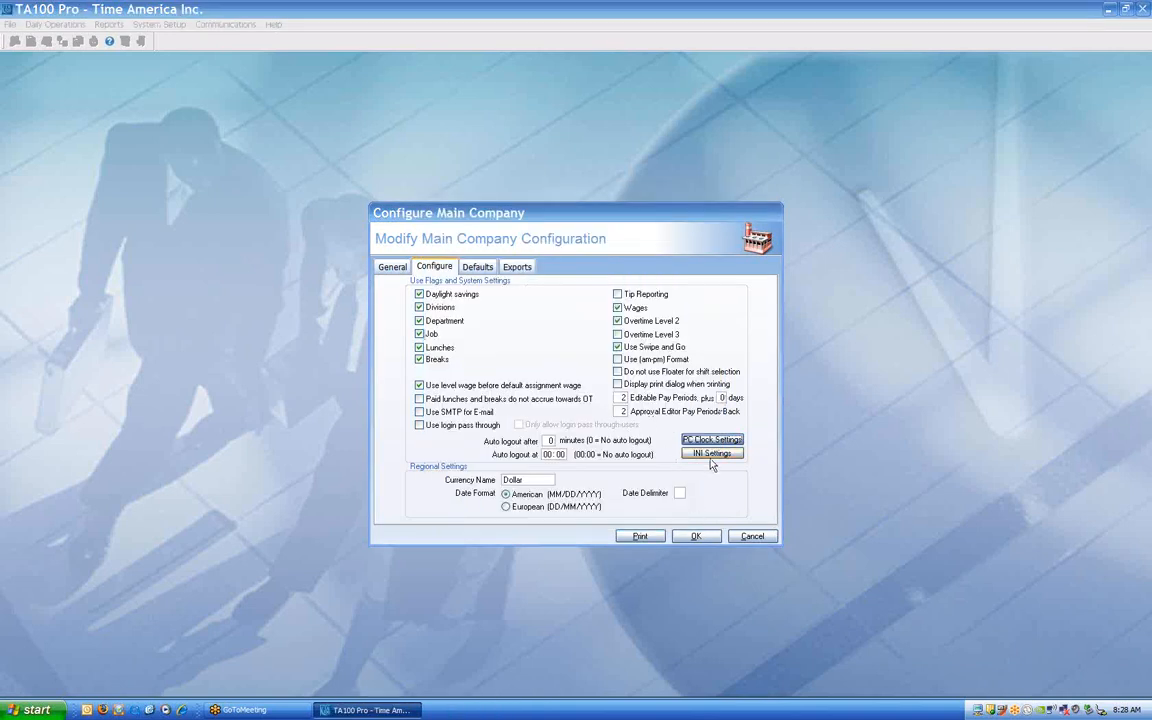
click(711, 455)
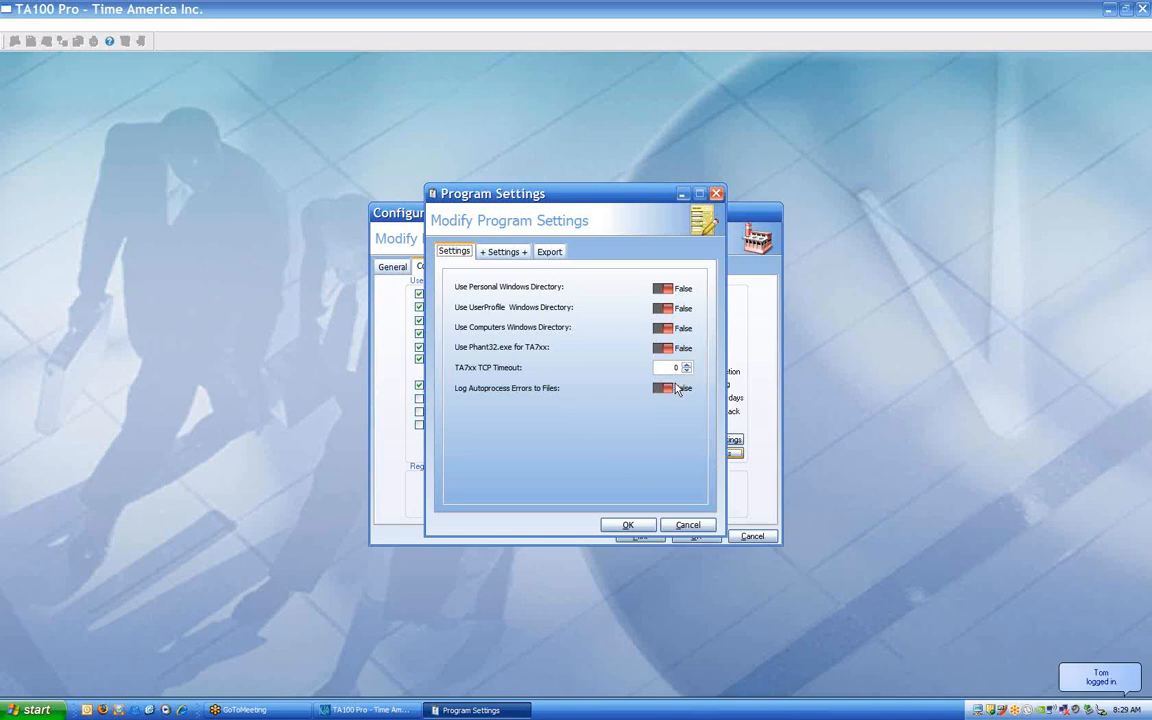
click(685, 525)
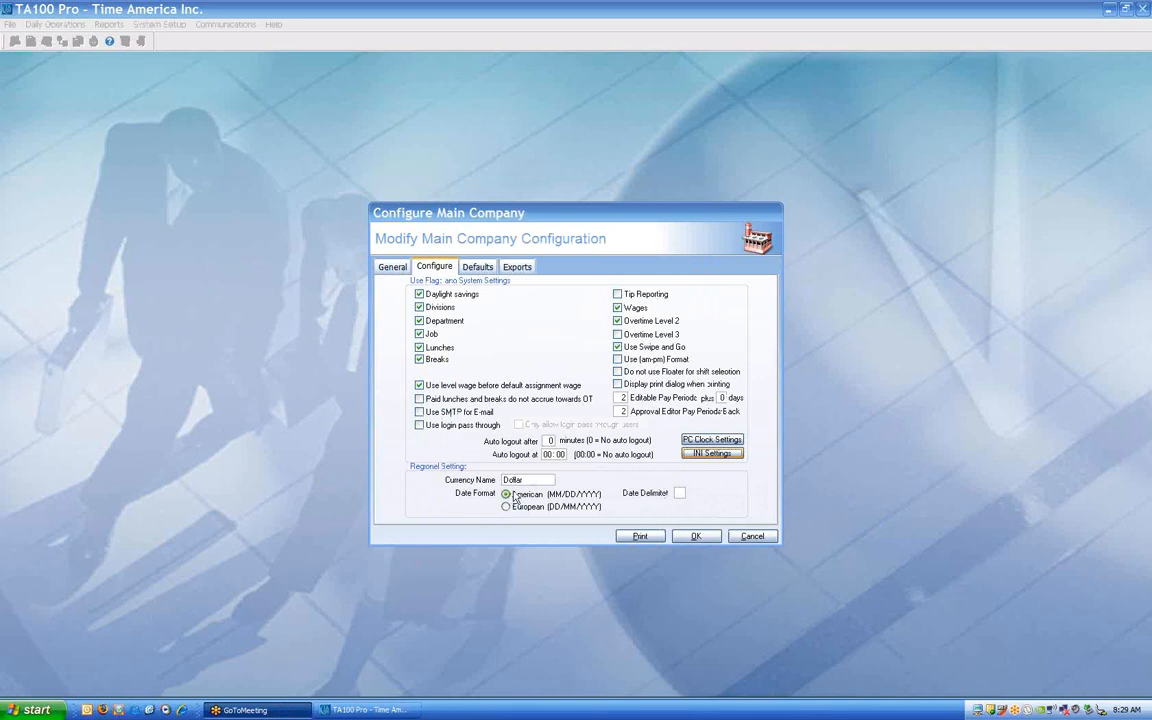
- Try -, * and . as the date delimiter in the regional settings, and set it back to /
drag(529, 480, 463, 476)
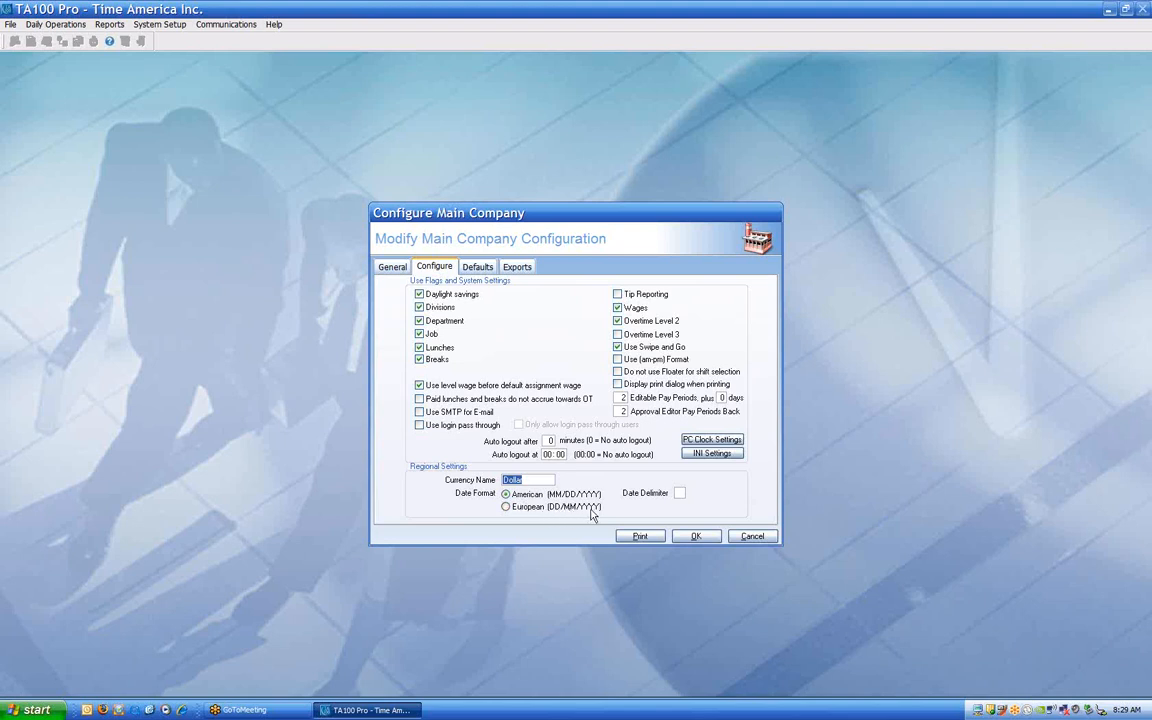
click(678, 493)
text(-)
key(Tab)
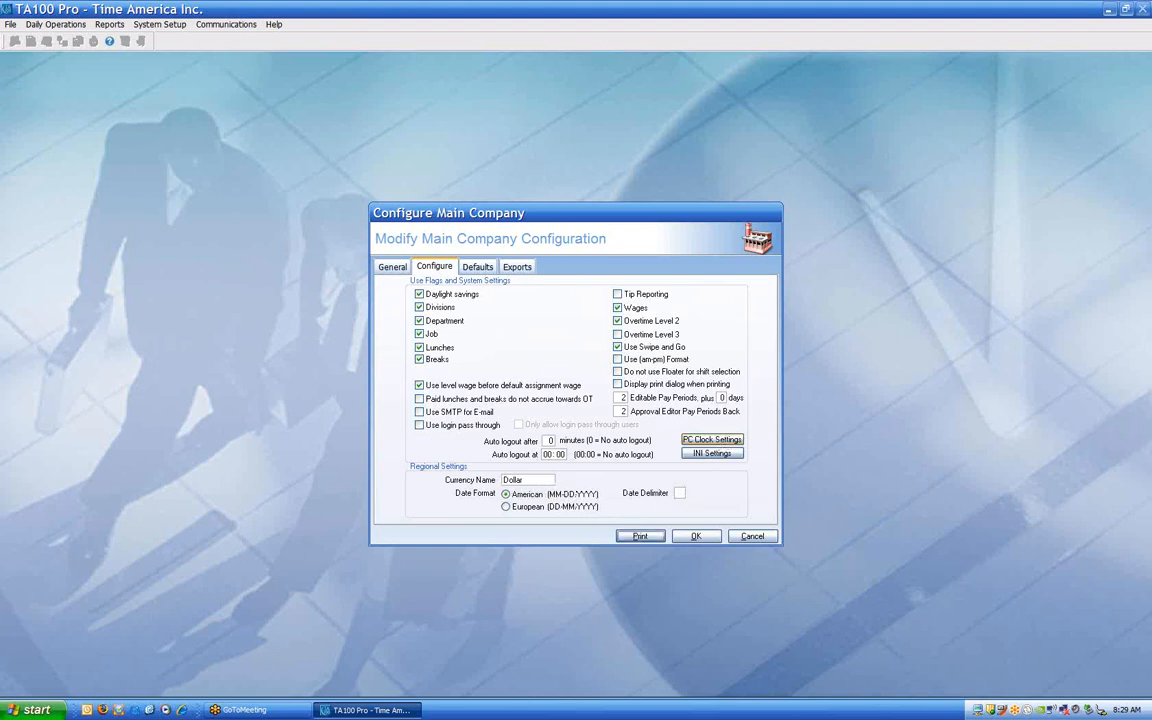
key(shift+Tab)
text(*)
key(shift+Tab)
text(.)
key(Tab)
key(shift+Tab)
text(/)
key(Tab)
- Rename the Department system field to Location in the company defaults
click(474, 269)
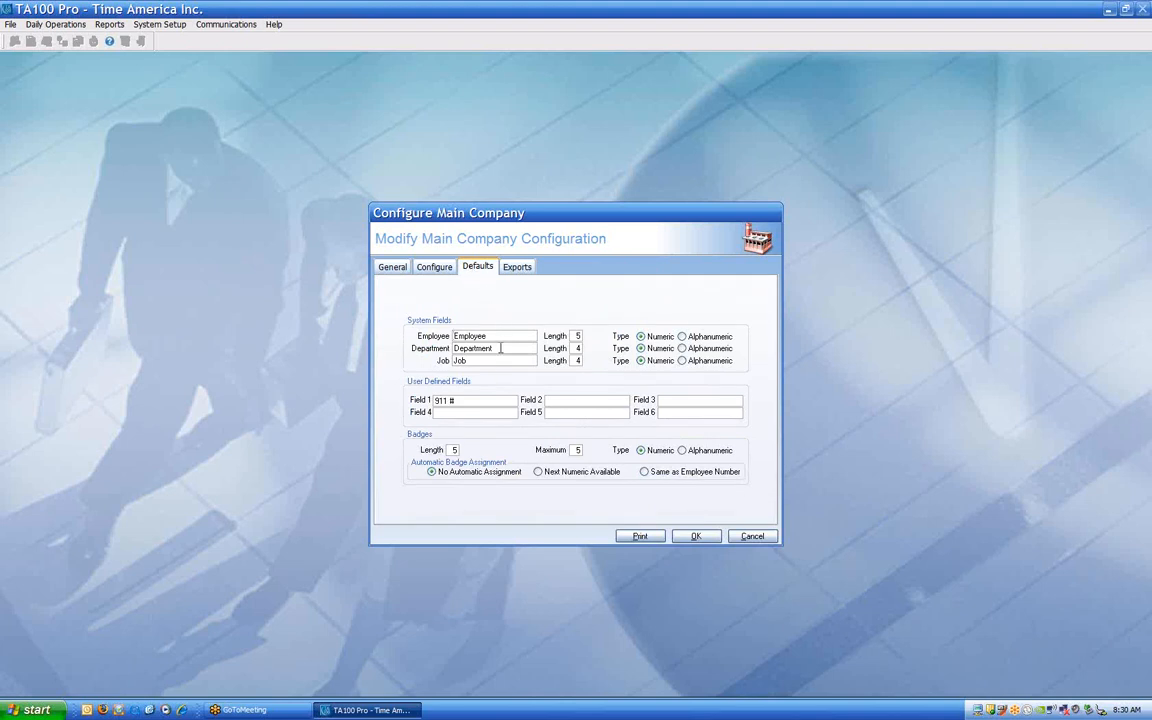
drag(492, 349, 437, 351)
key(BackSpace)
text(Location)
- Try the alphanumeric type for the Employee system field and set it back to numeric
double_click(577, 338)
drag(489, 336, 443, 343)
click(582, 349)
double_click(577, 336)
click(693, 337)
click(641, 336)
- Review the user-defined fields and the badge length and maximum settings
drag(460, 400, 423, 405)
click(560, 400)
click(677, 397)
drag(477, 400, 399, 405)
click(452, 450)
click(575, 451)
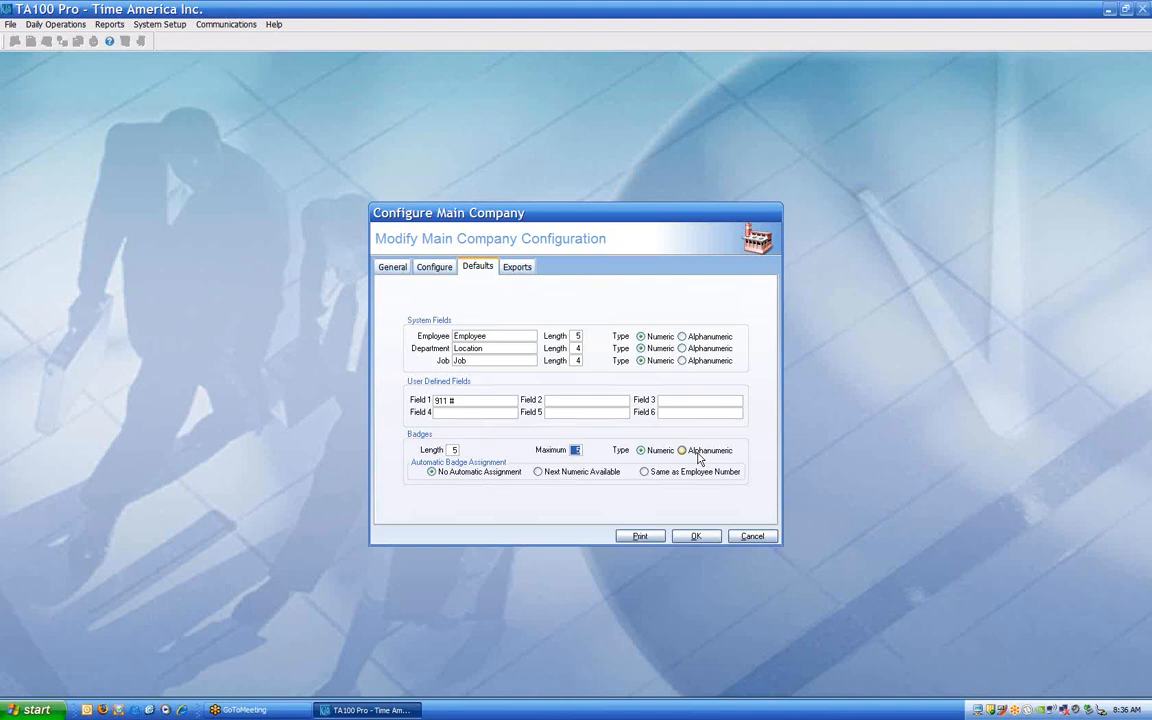
- Try the Same as Employee Number and Next Numeric Available badge assignments, and restore No Automatic Assignment
click(678, 474)
click(446, 478)
click(577, 478)
click(460, 476)
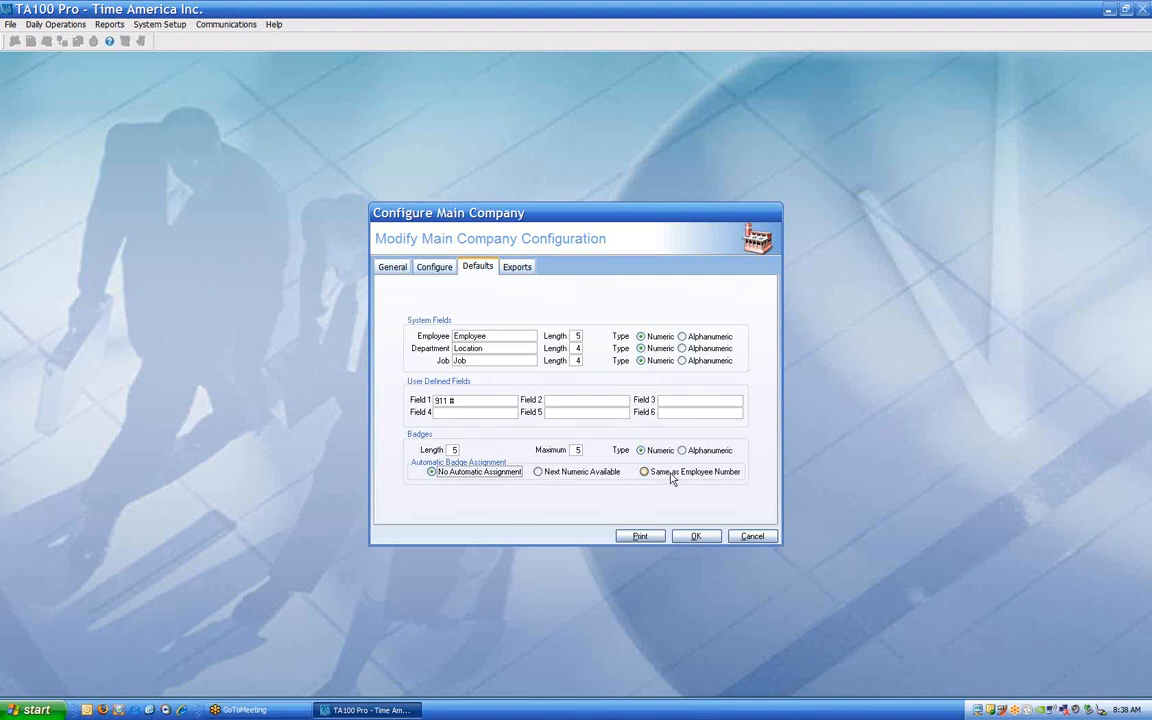
- Look through the whole list of payroll packages available for export
click(509, 270)
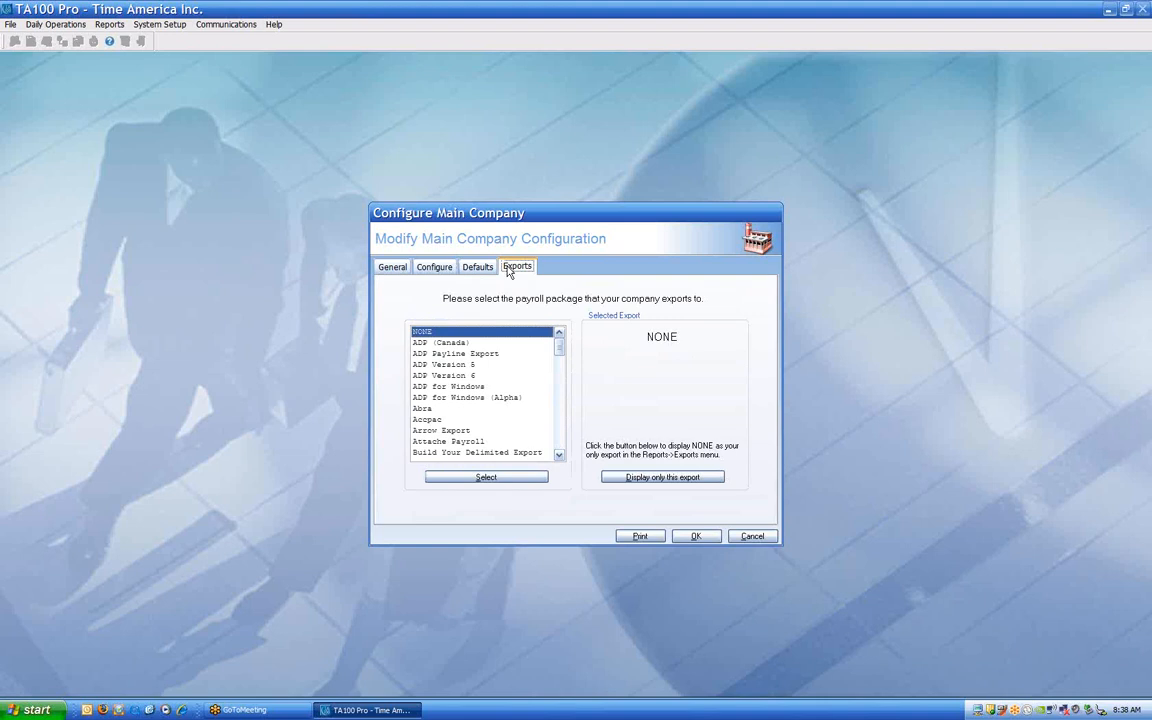
click(560, 456)
click(560, 456)
click(560, 456)
click(560, 456)
click(560, 456)
click(560, 456)
click(560, 456)
click(560, 456)
click(560, 456)
click(560, 456)
click(560, 456)
click(560, 456)
click(560, 456)
click(560, 456)
click(560, 456)
click(560, 456)
click(560, 456)
click(560, 456)
click(560, 456)
click(560, 456)
click(560, 456)
click(560, 456)
click(560, 456)
click(560, 456)
click(560, 456)
click(560, 456)
click(560, 456)
click(560, 456)
click(560, 456)
click(560, 456)
click(560, 456)
click(560, 456)
click(560, 456)
click(560, 456)
click(560, 456)
click(560, 456)
click(560, 456)
click(560, 456)
click(560, 456)
click(560, 456)
click(560, 456)
click(560, 456)
click(560, 456)
click(560, 456)
click(560, 456)
click(560, 456)
click(560, 456)
click(560, 456)
click(560, 456)
click(560, 456)
click(560, 456)
click(560, 456)
click(560, 456)
click(560, 456)
click(560, 456)
click(560, 456)
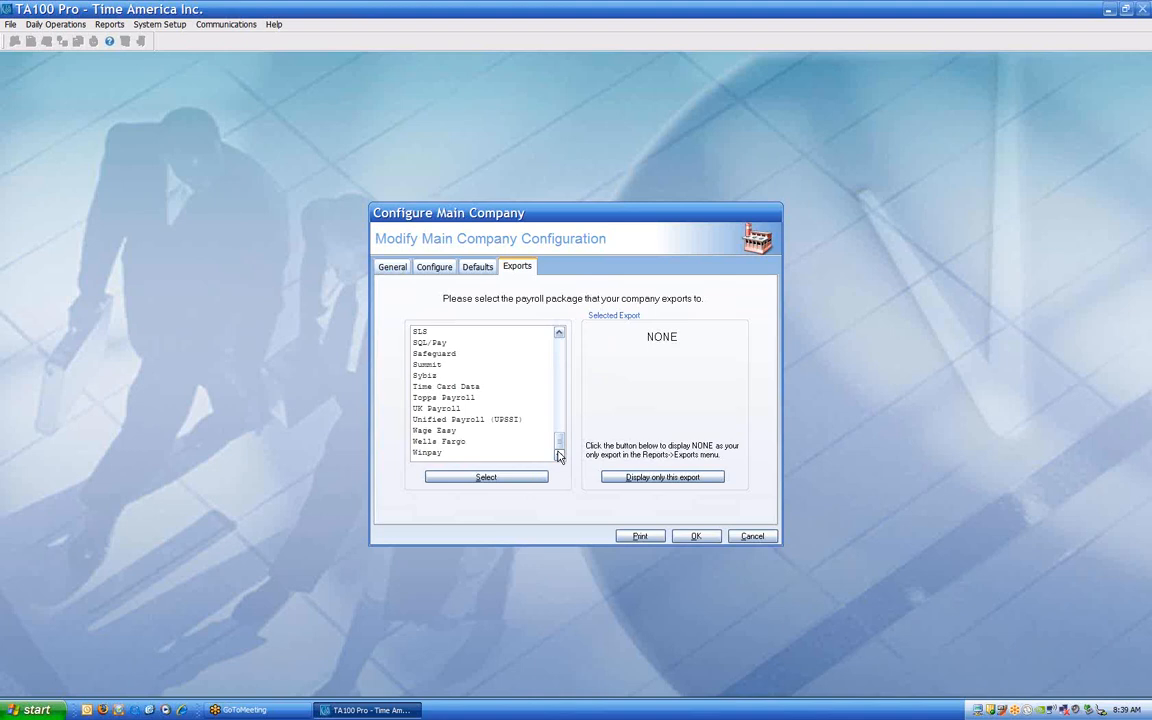
drag(558, 447, 561, 335)
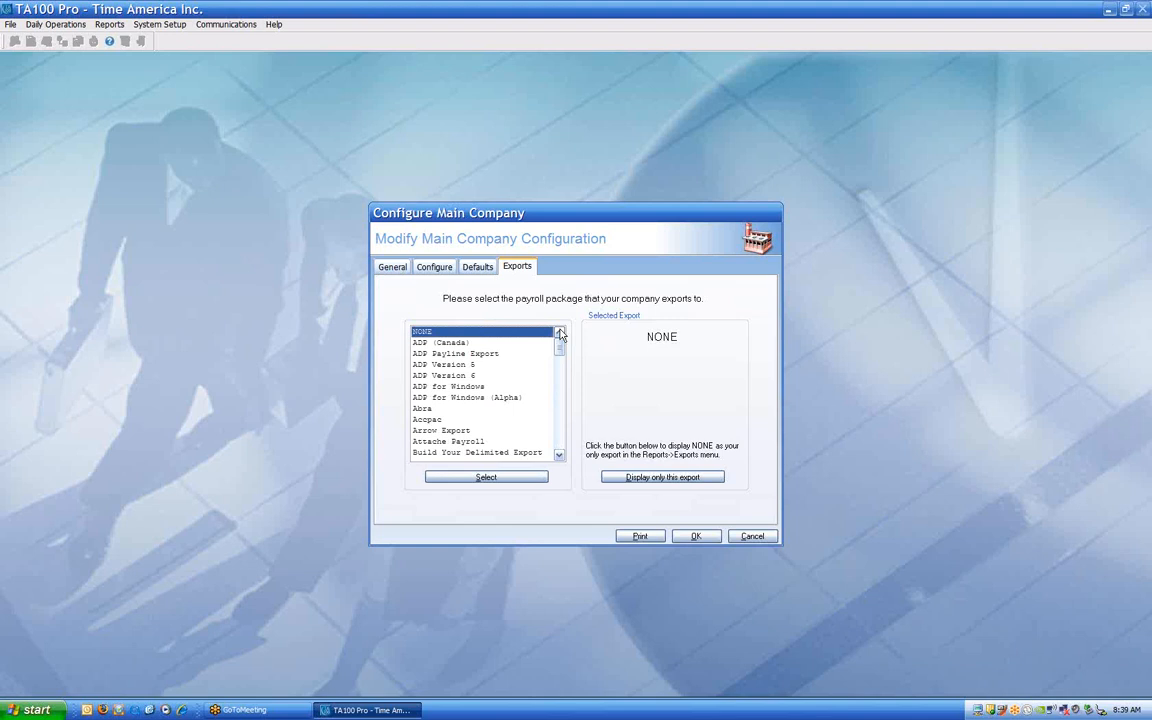
- Choose PrimePay as the payroll package the company exports to
click(560, 456)
click(560, 456)
click(560, 456)
click(560, 456)
click(560, 457)
click(560, 457)
click(560, 457)
click(560, 457)
click(560, 457)
click(560, 457)
click(560, 456)
click(560, 456)
click(560, 456)
click(560, 456)
click(560, 456)
click(560, 456)
double_click(560, 456)
click(560, 456)
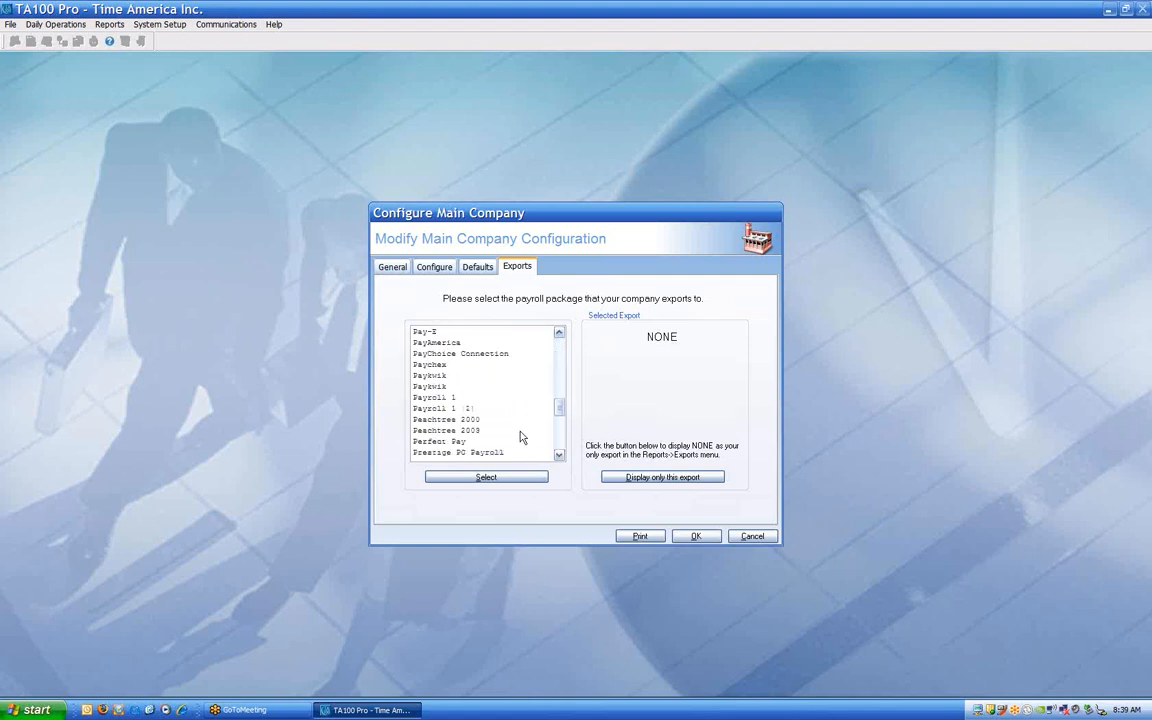
double_click(559, 456)
triple_click(559, 456)
click(440, 419)
click(486, 478)
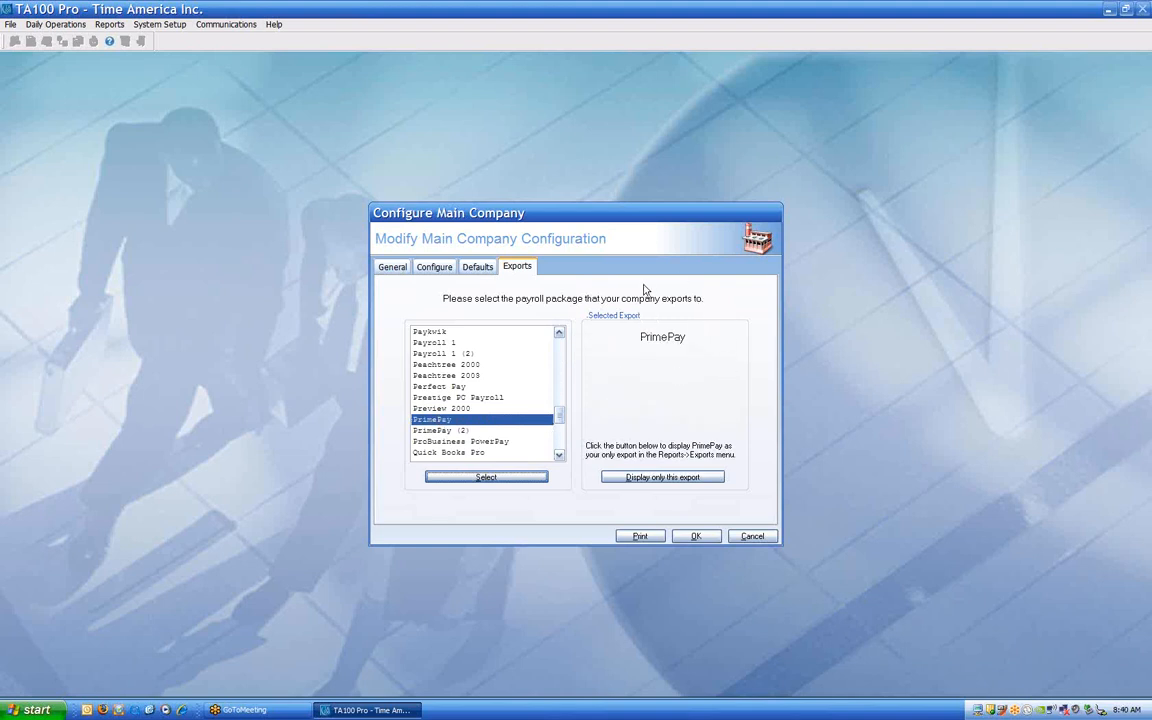
- Make PrimePay the only export displayed and save the main company configuration
click(661, 480)
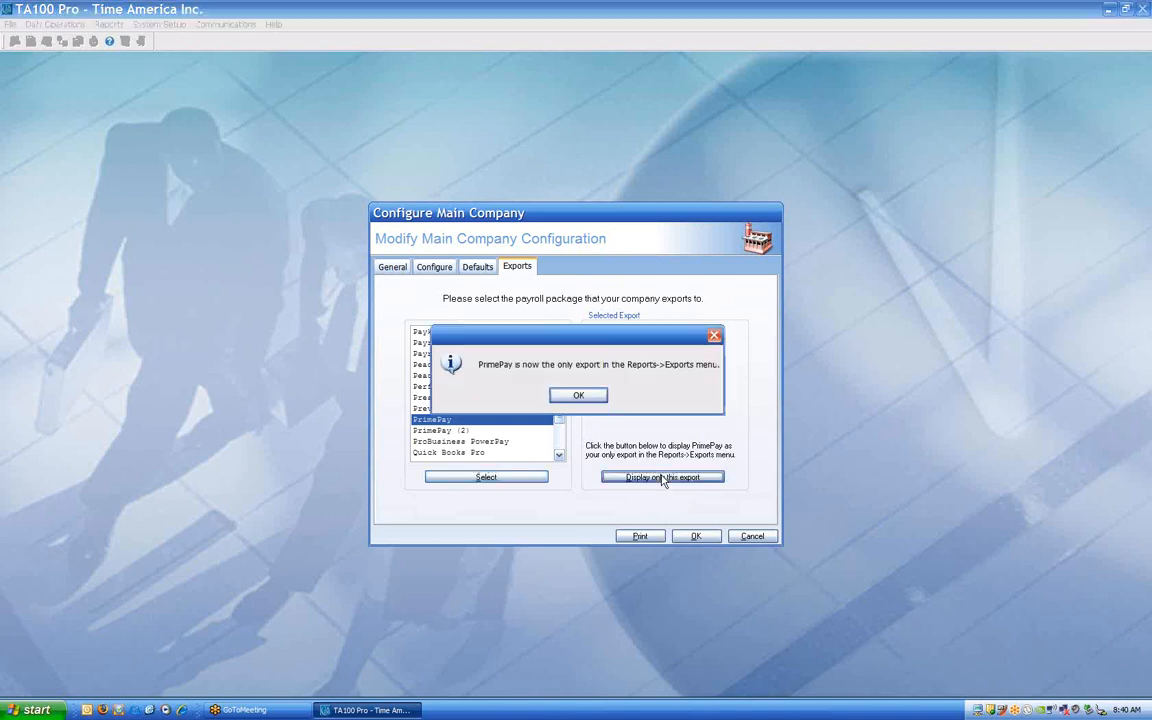
click(578, 398)
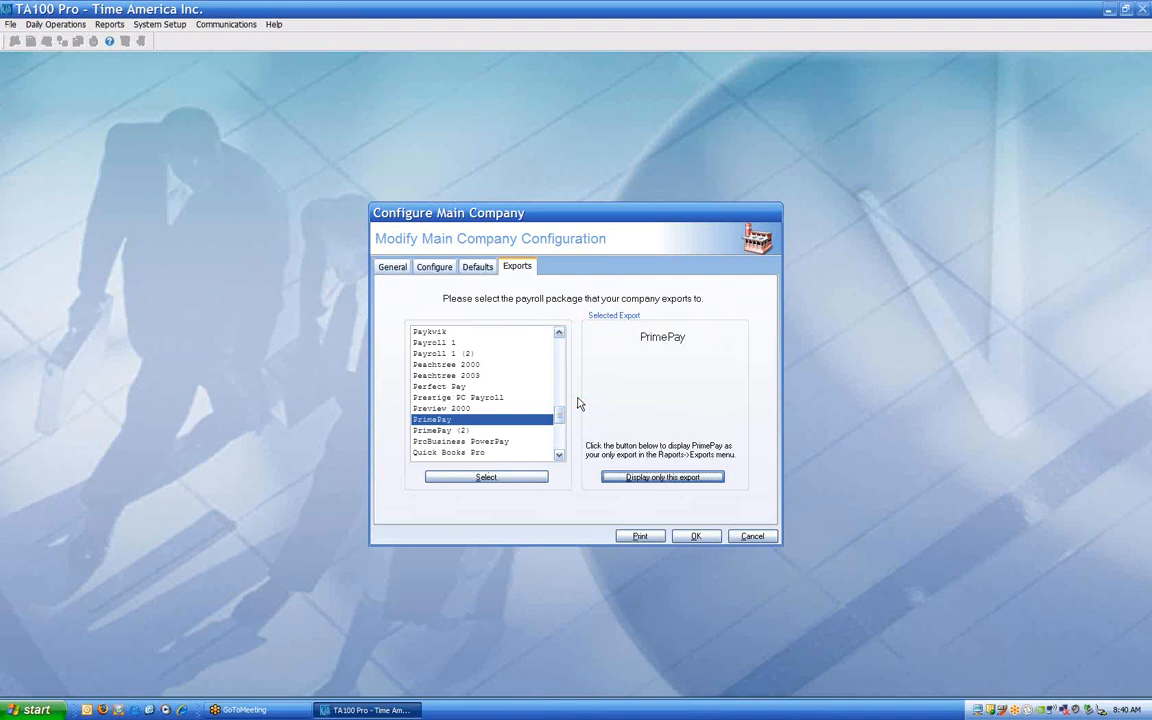
drag(559, 413, 560, 345)
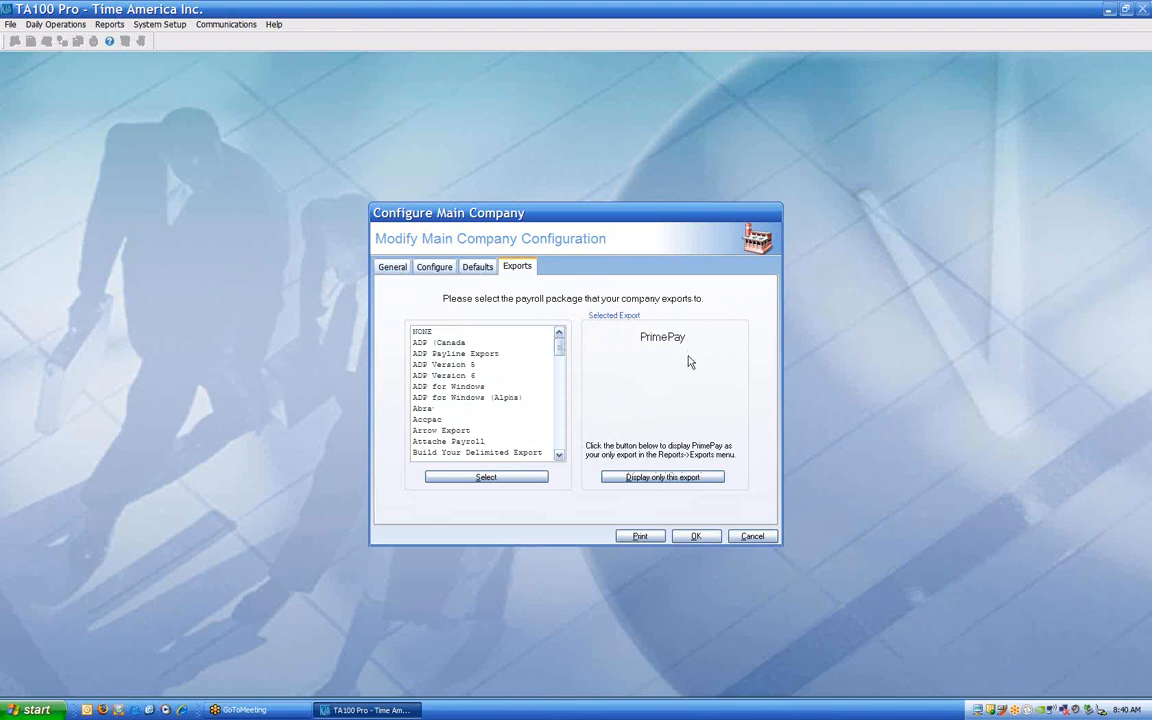
click(696, 537)
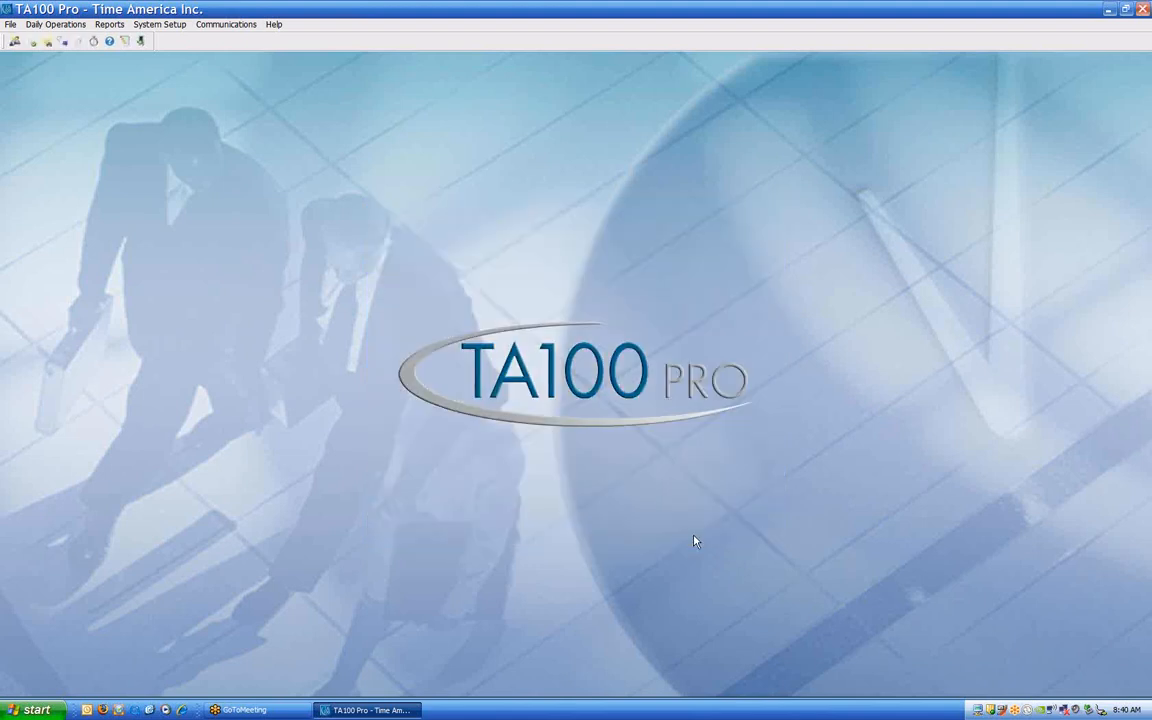
- Reopen the main company configuration, review its general, configuration, defaults and export settings, and cancel out of it
click(158, 25)
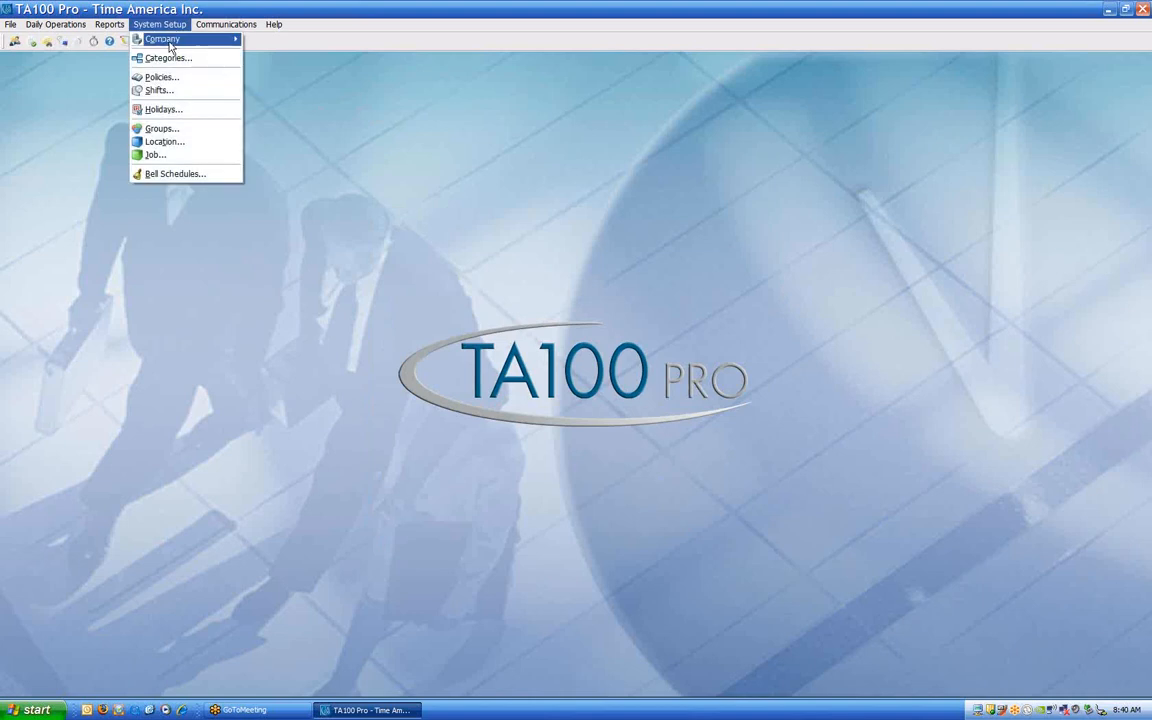
mouse_move(170, 42)
click(260, 40)
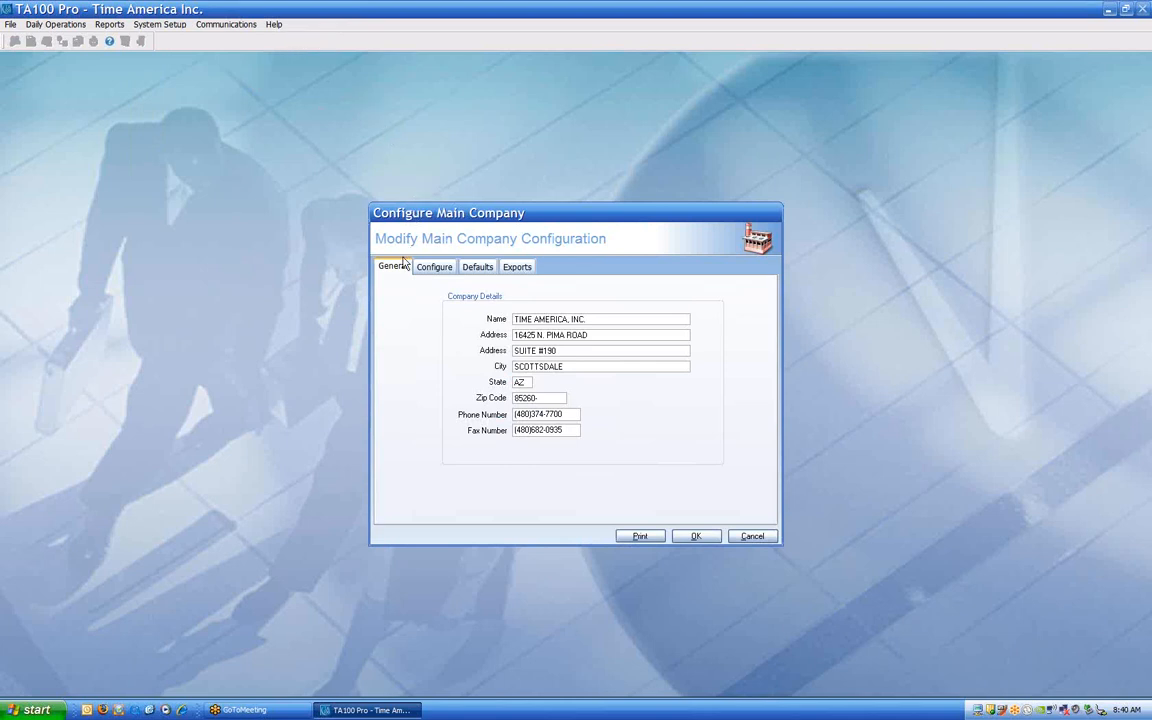
click(434, 268)
click(477, 267)
click(517, 267)
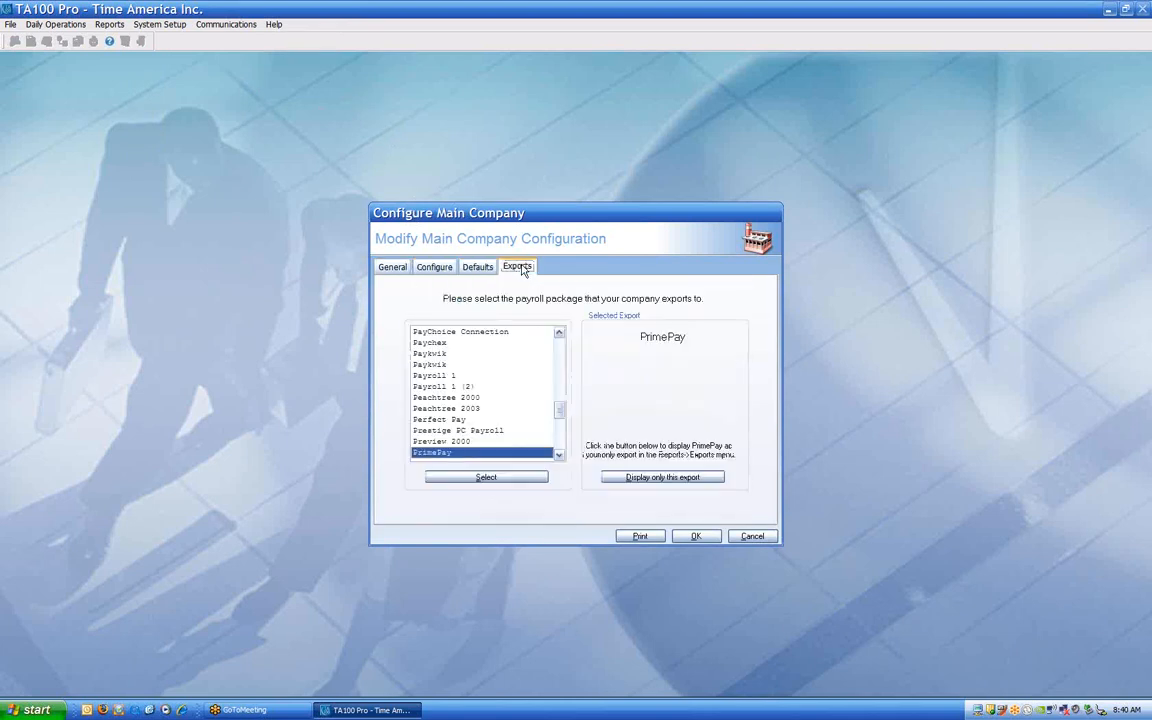
click(477, 267)
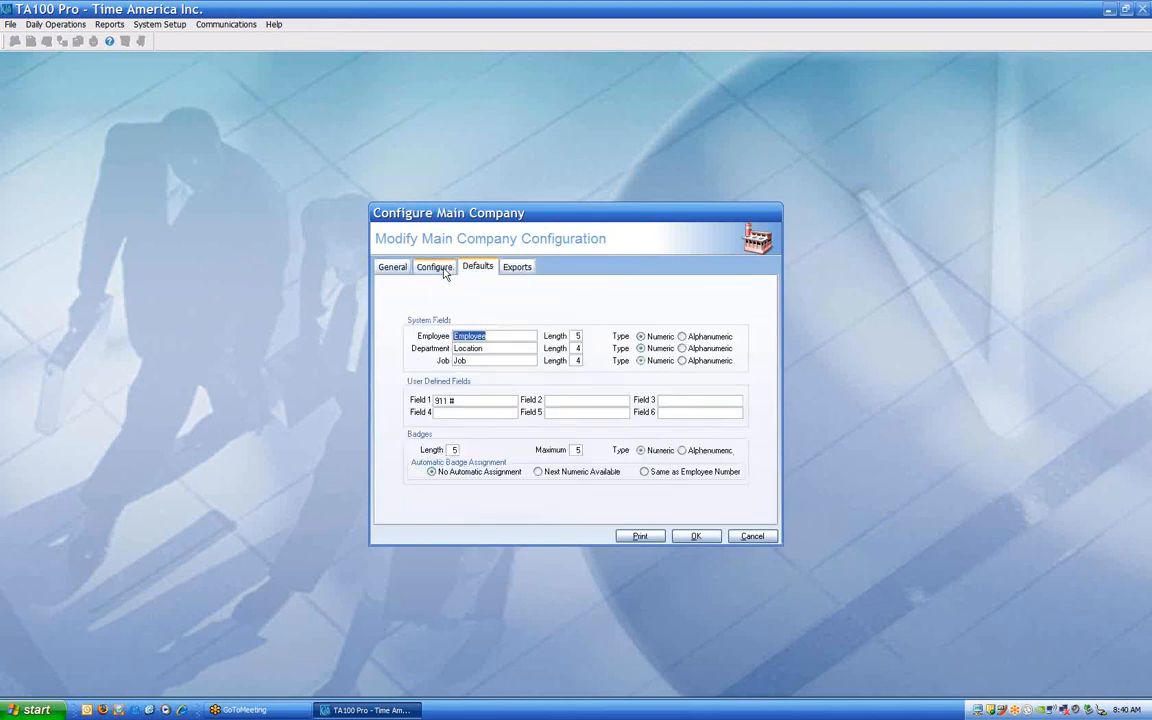
click(418, 266)
click(395, 266)
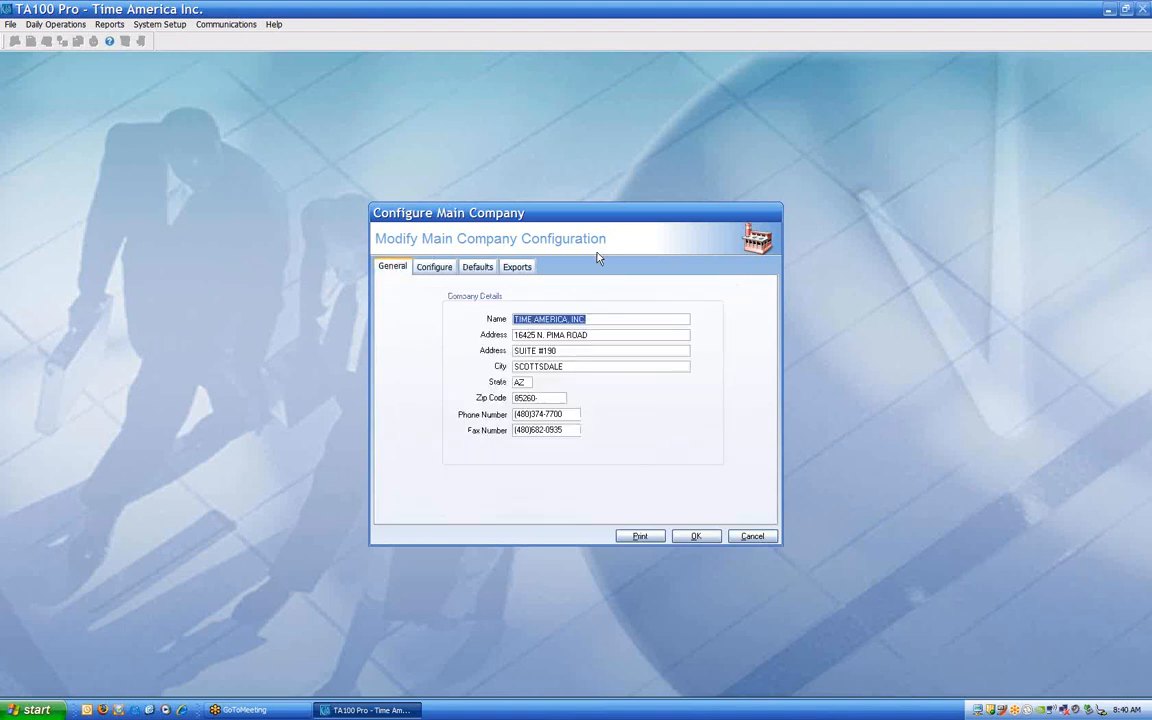
click(753, 537)
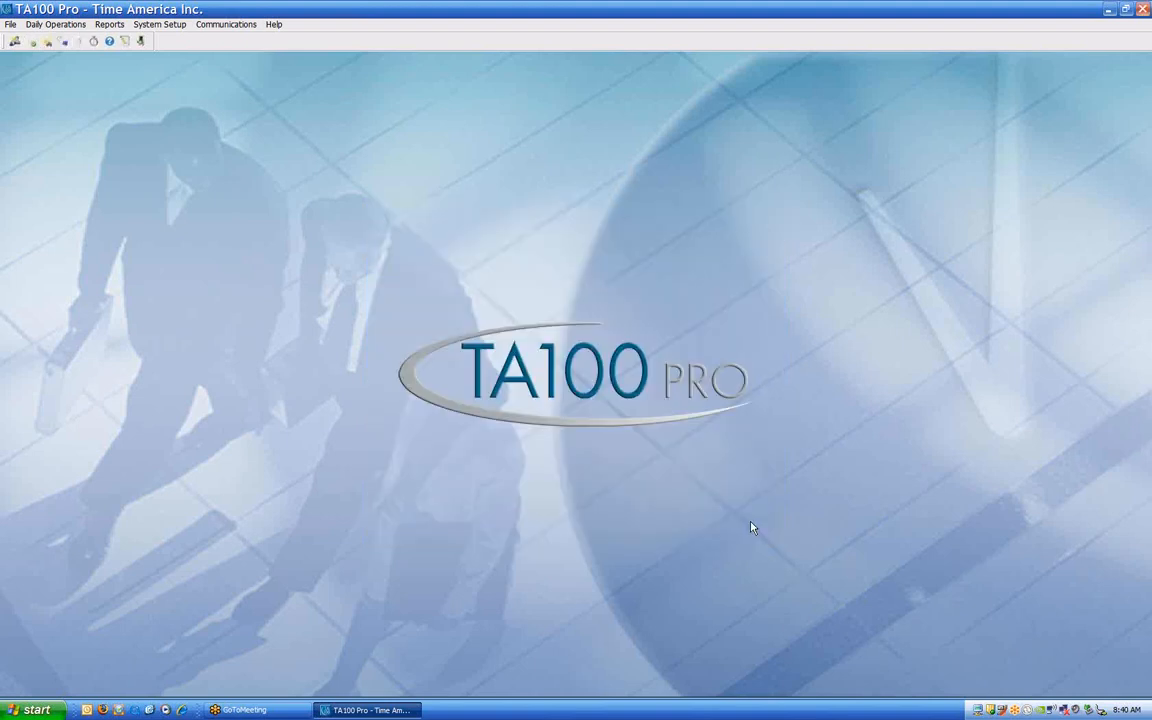
- Add a company division numbered 3 with the name New York and save it
click(158, 25)
mouse_move(158, 40)
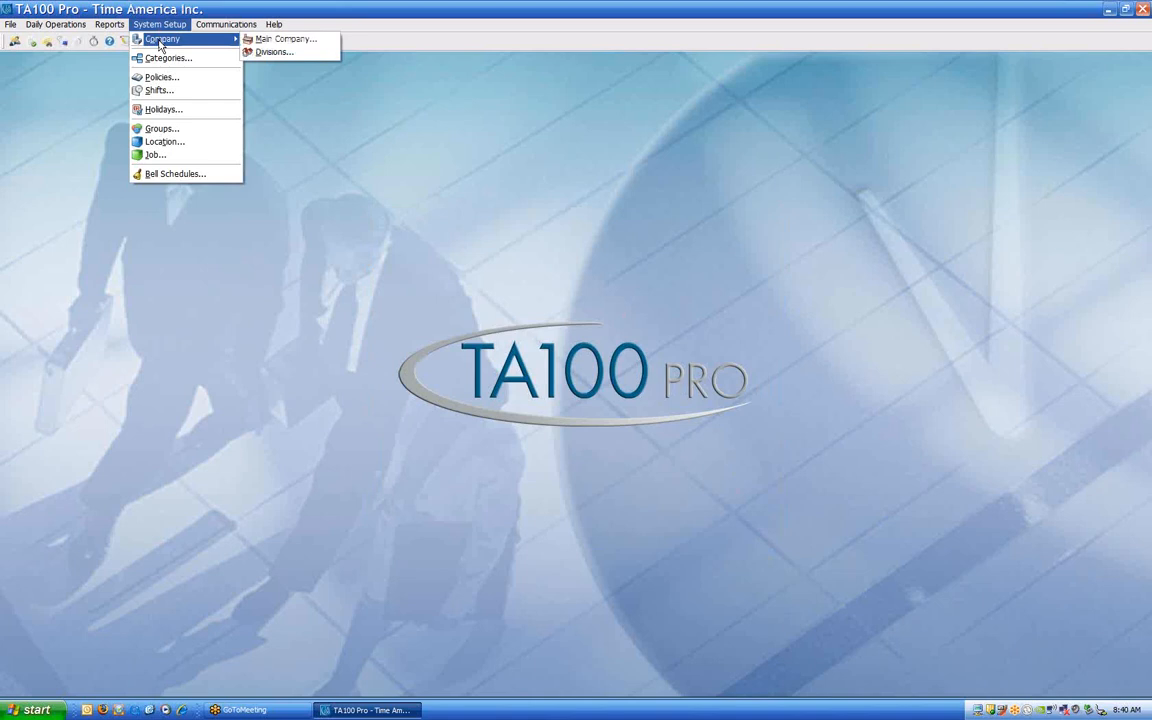
click(276, 52)
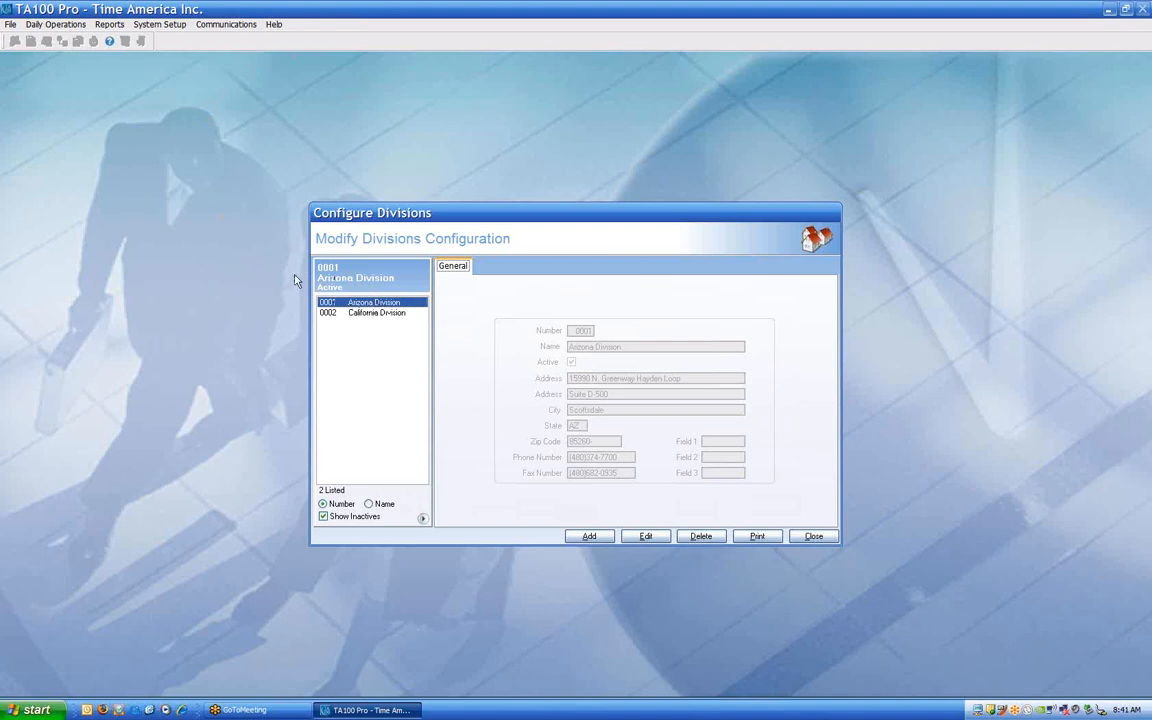
click(589, 536)
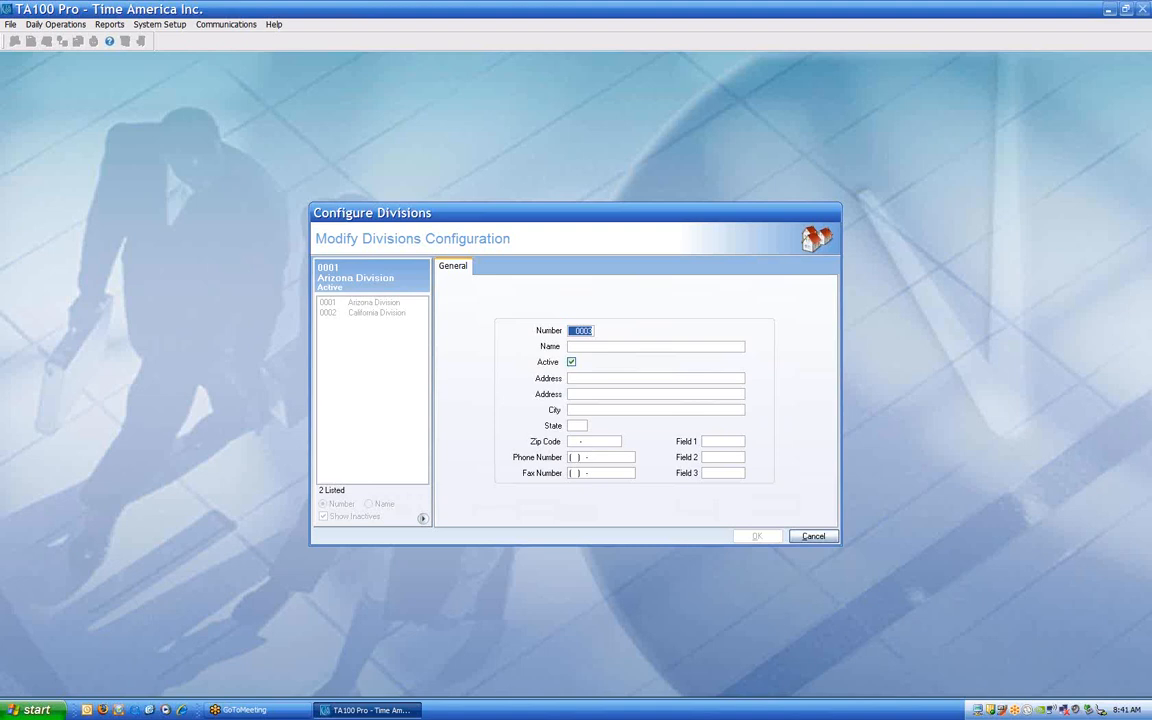
text(2525)
key(Tab)
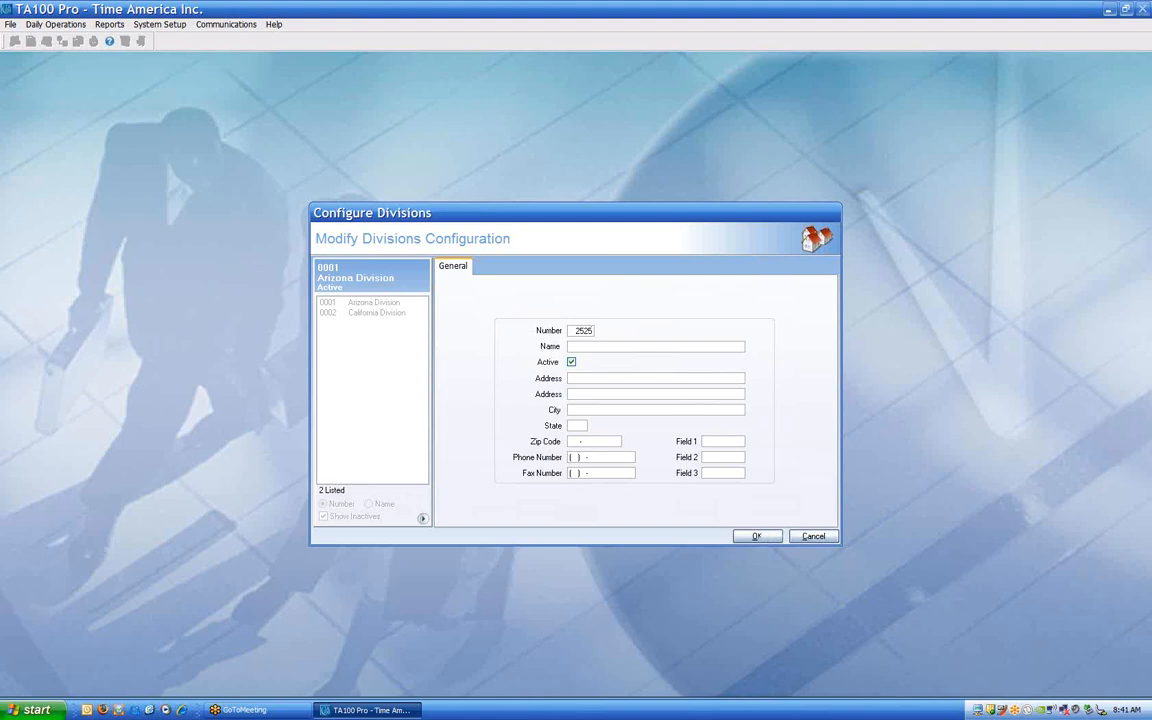
key(shift+Tab)
text(3)
key(Tab)
text(New York)
click(757, 537)
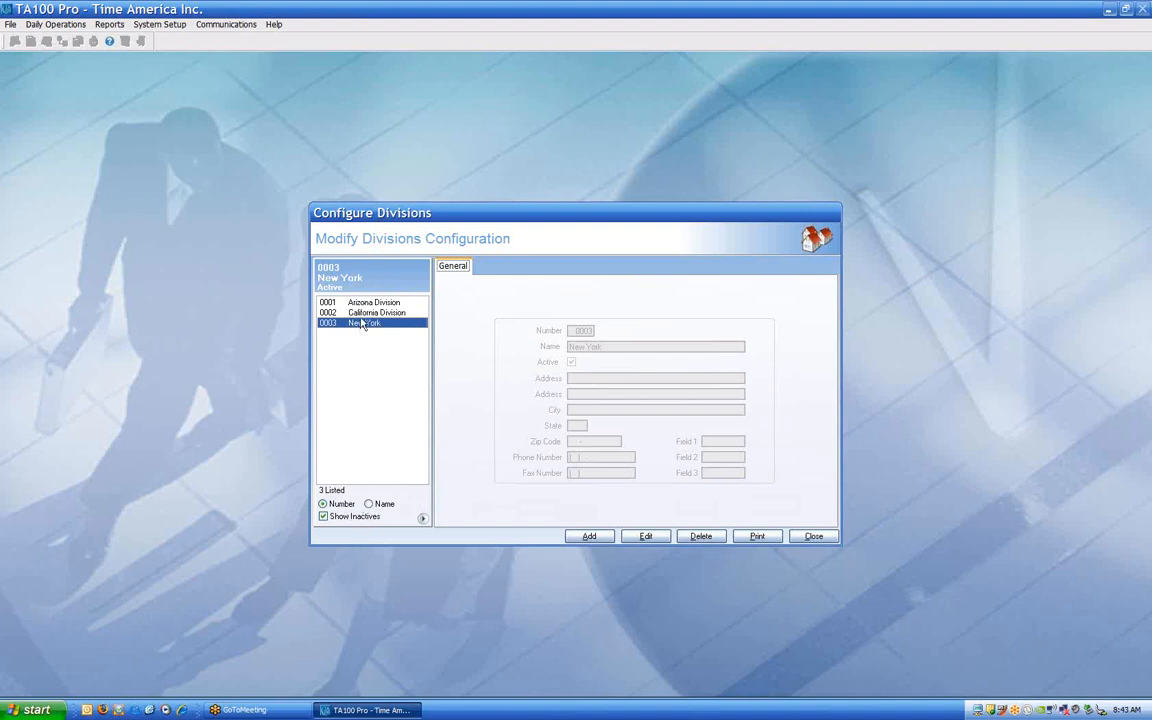
- Order the division list by name and switch it back to number order
click(369, 504)
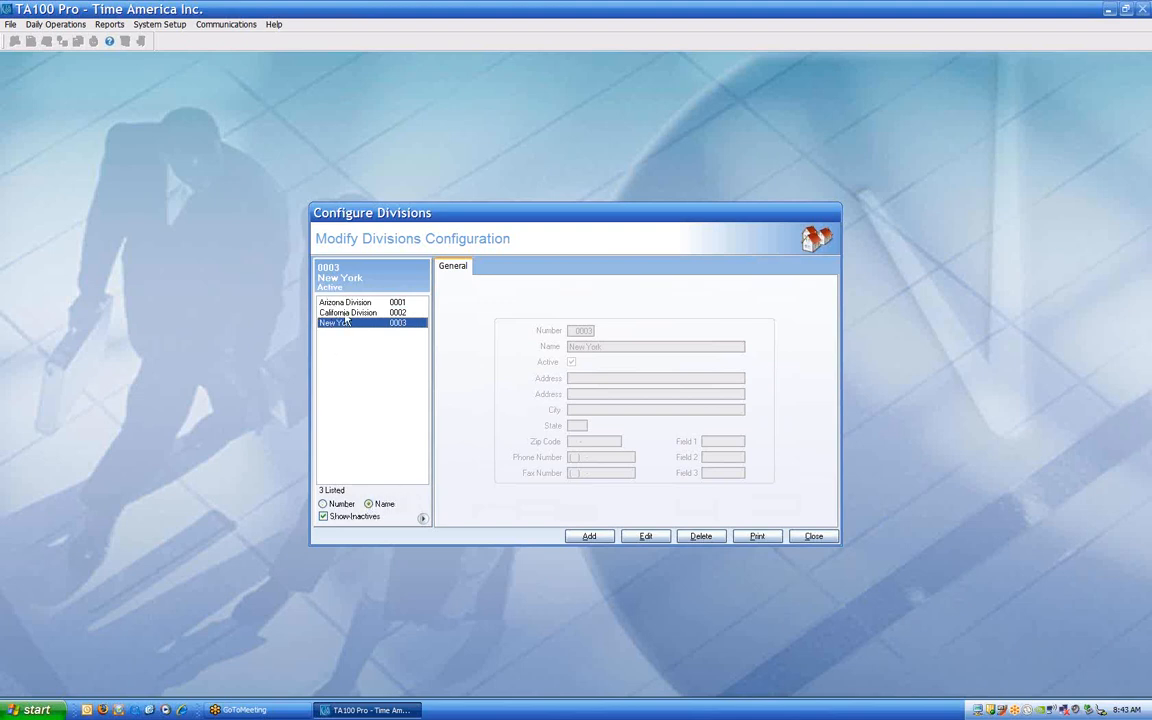
click(331, 507)
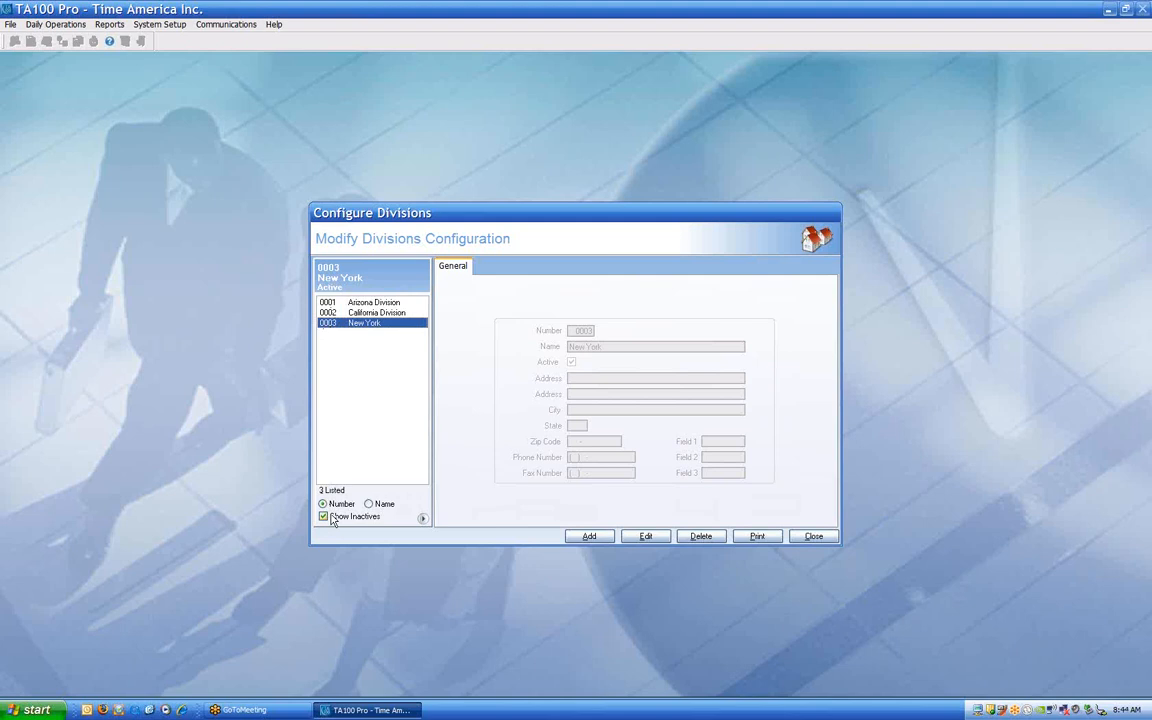
click(648, 536)
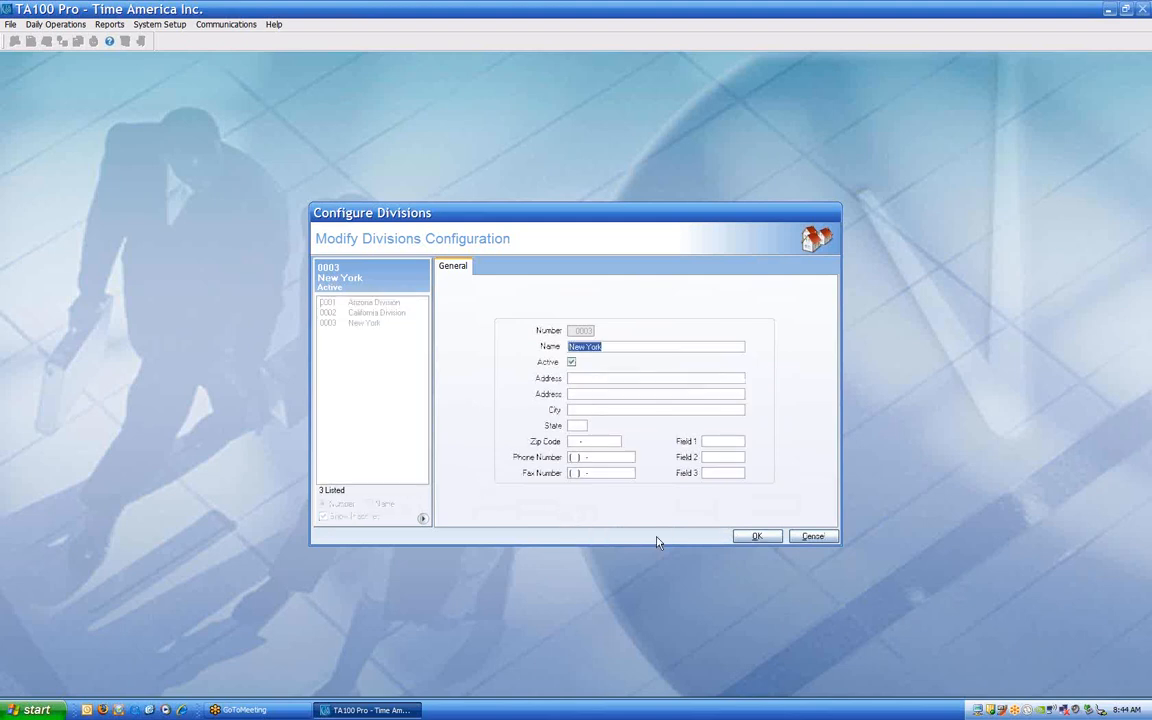
click(572, 362)
click(813, 536)
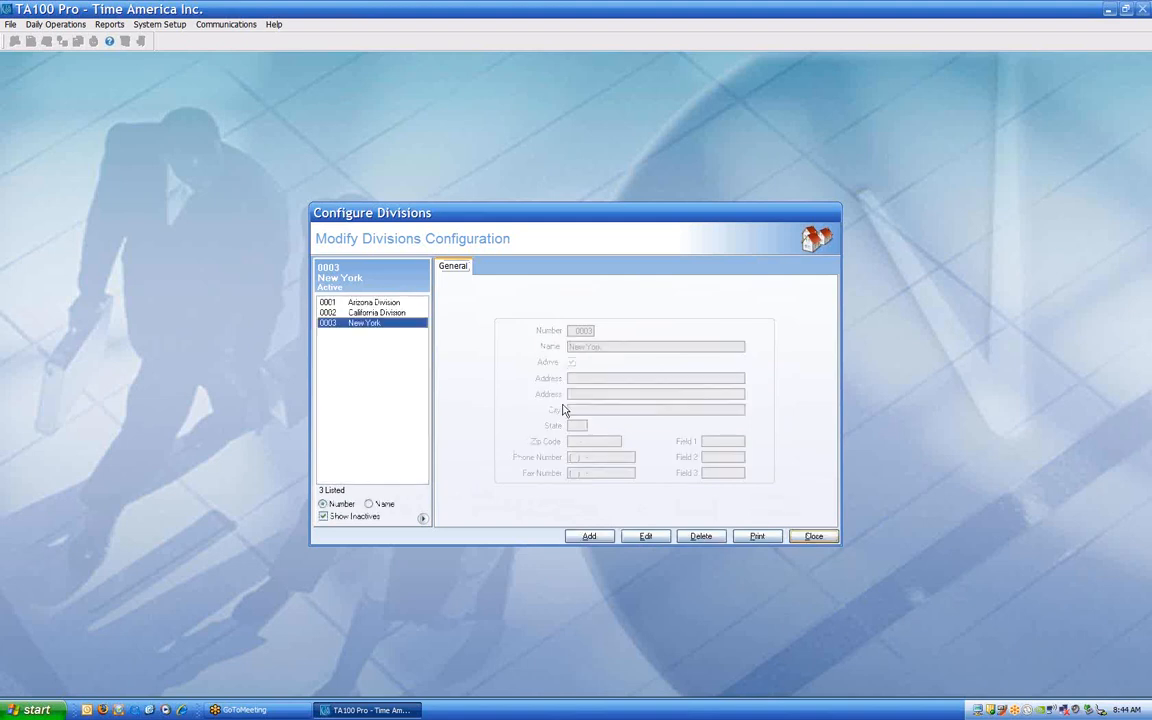
- Make the California Division inactive, save it, and hide inactive divisions from the list
click(364, 313)
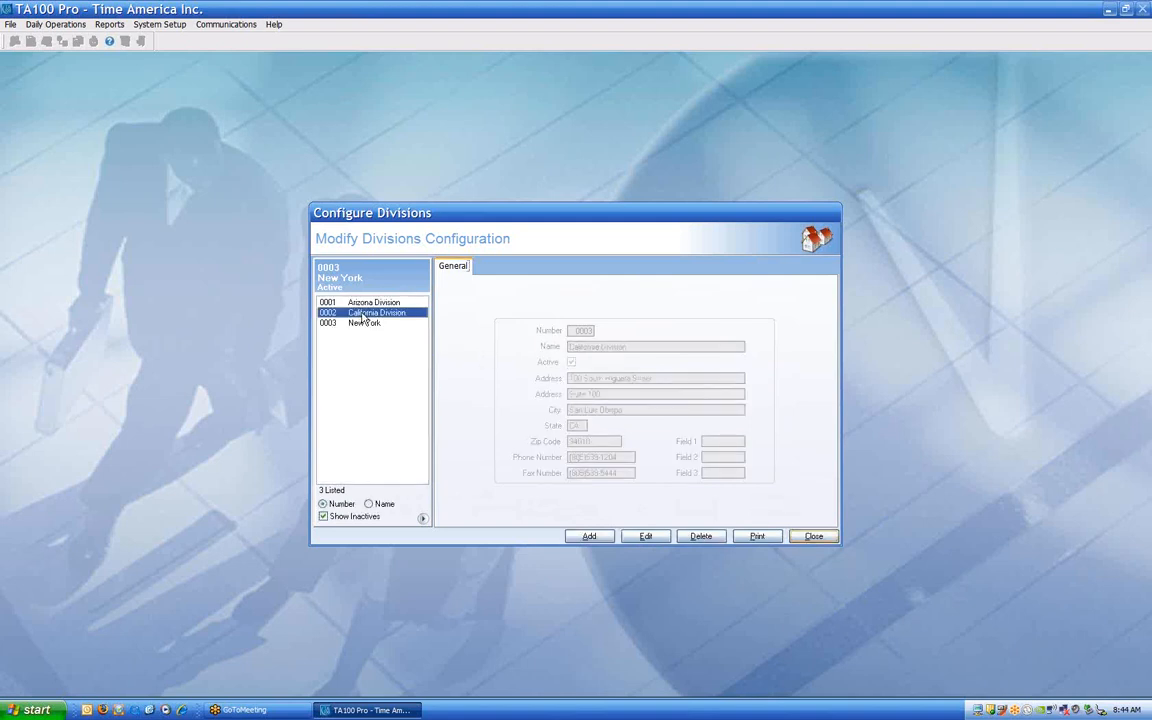
click(655, 540)
click(572, 362)
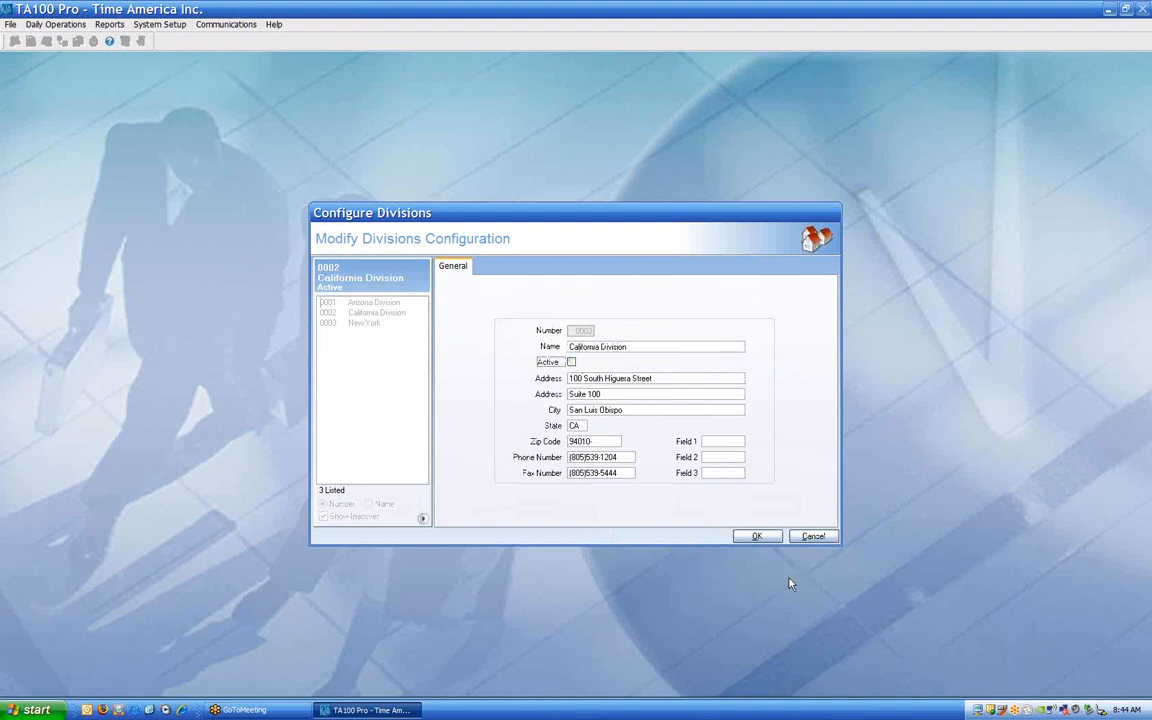
click(757, 537)
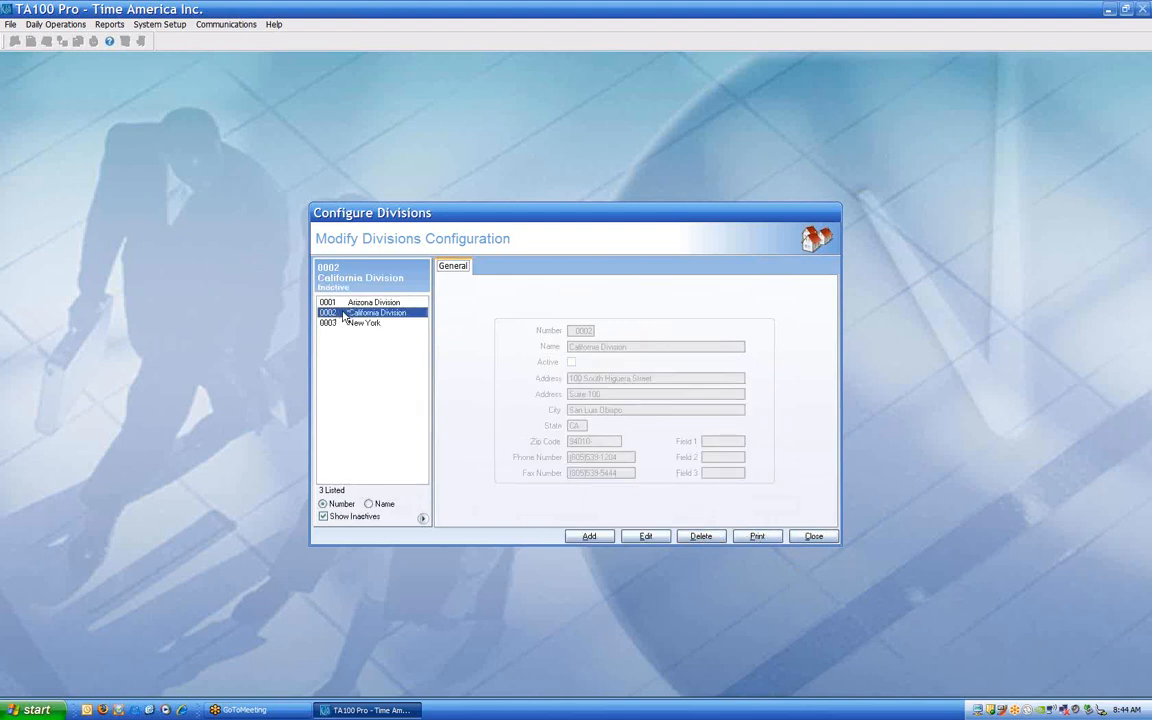
click(323, 517)
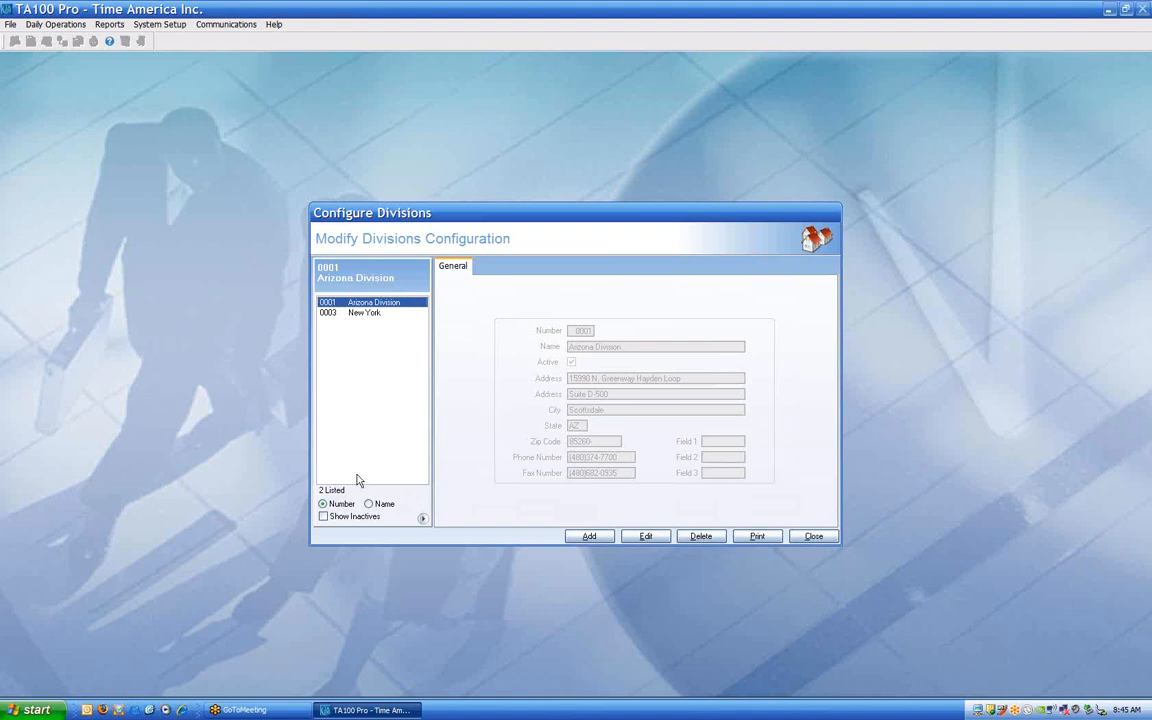
- Show inactive divisions again, make the California Division active and save it
click(339, 518)
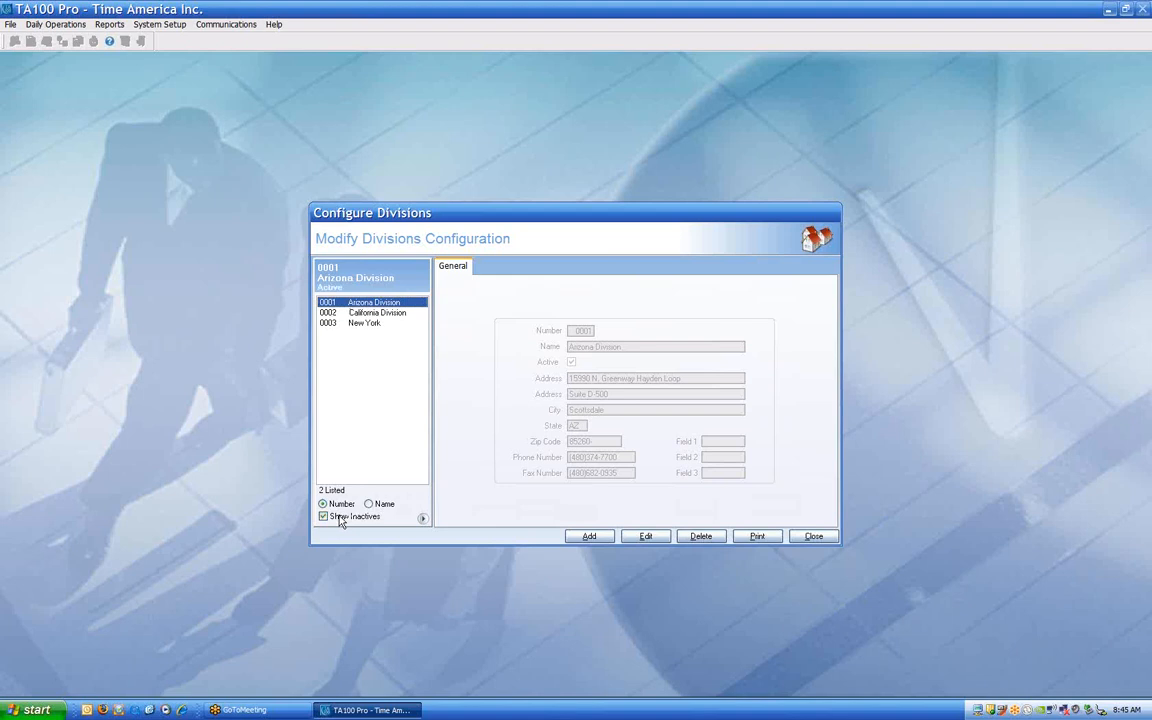
click(372, 313)
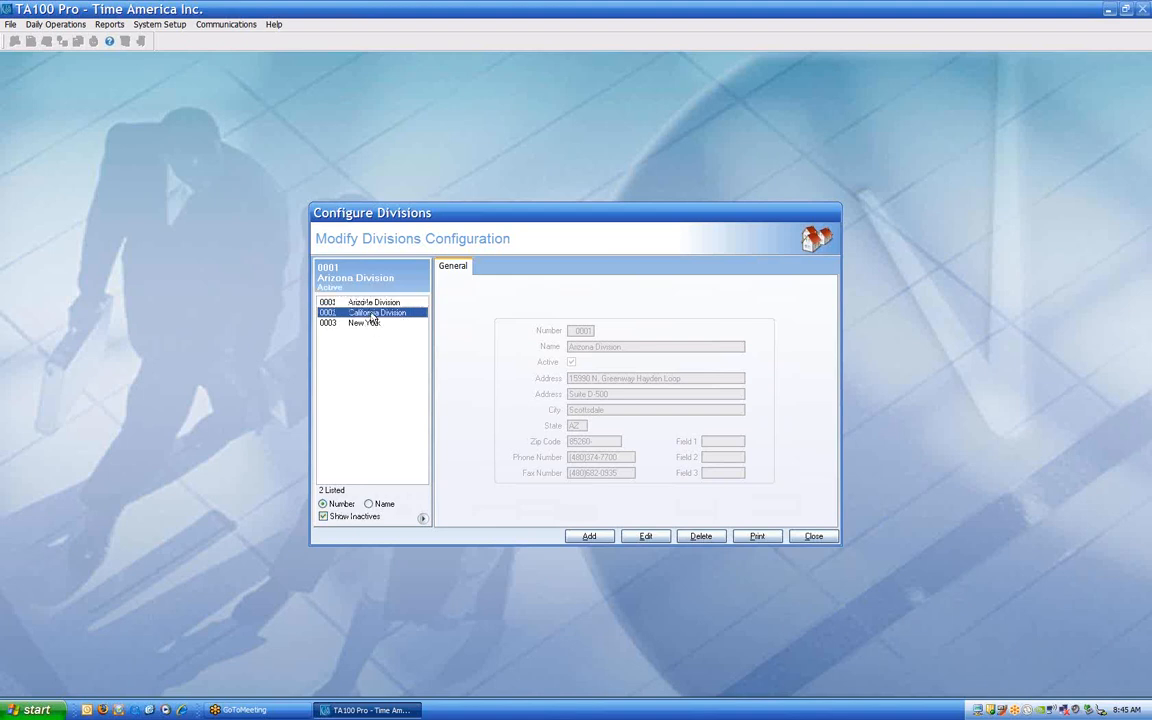
click(645, 536)
click(572, 362)
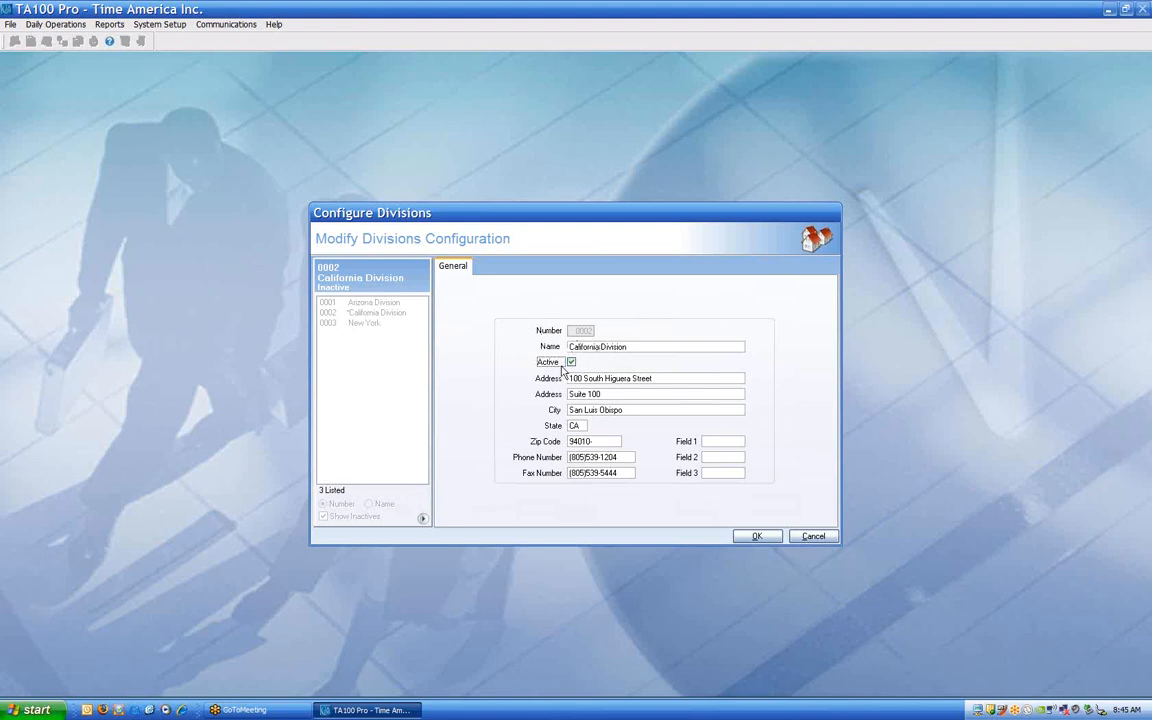
click(757, 537)
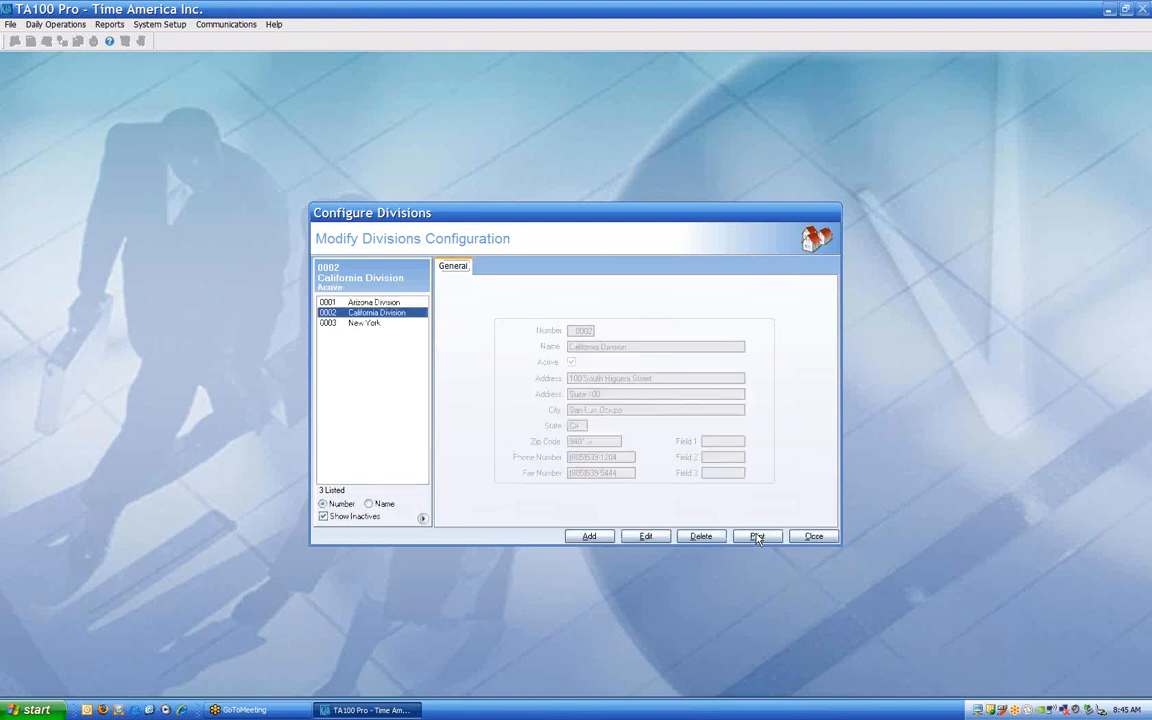
- Hide inactive divisions, try the wider division list and restore its normal width, and close the divisions configuration
click(323, 516)
click(423, 519)
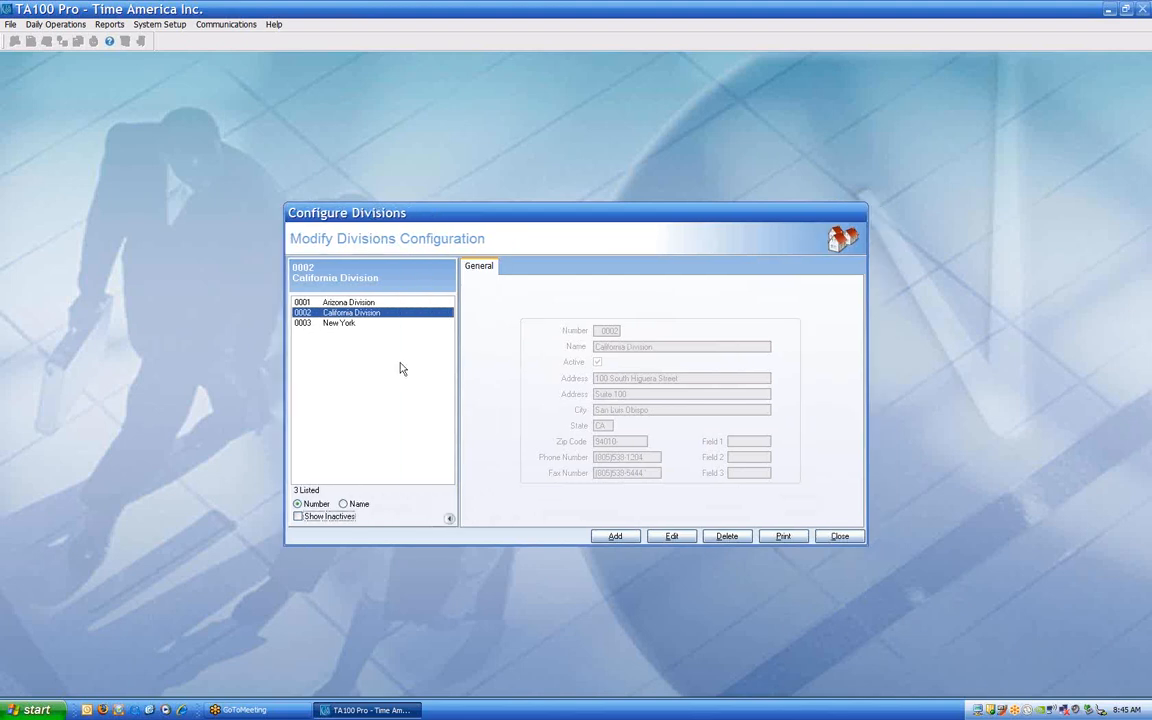
click(450, 520)
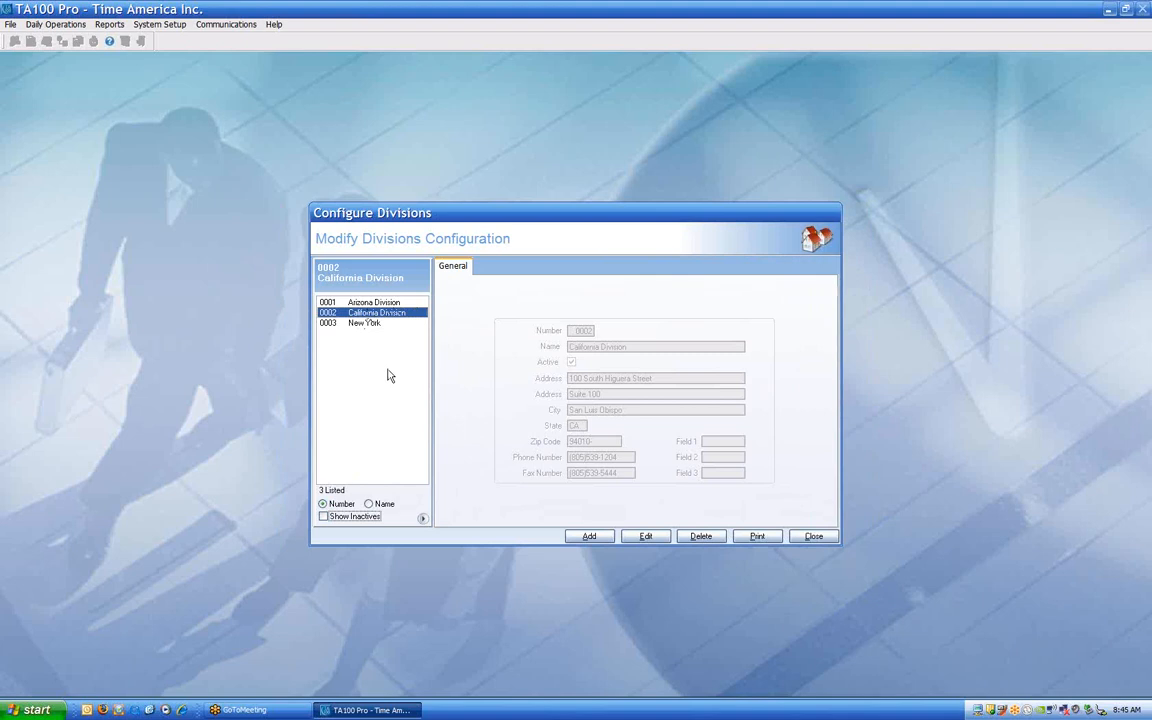
click(814, 537)
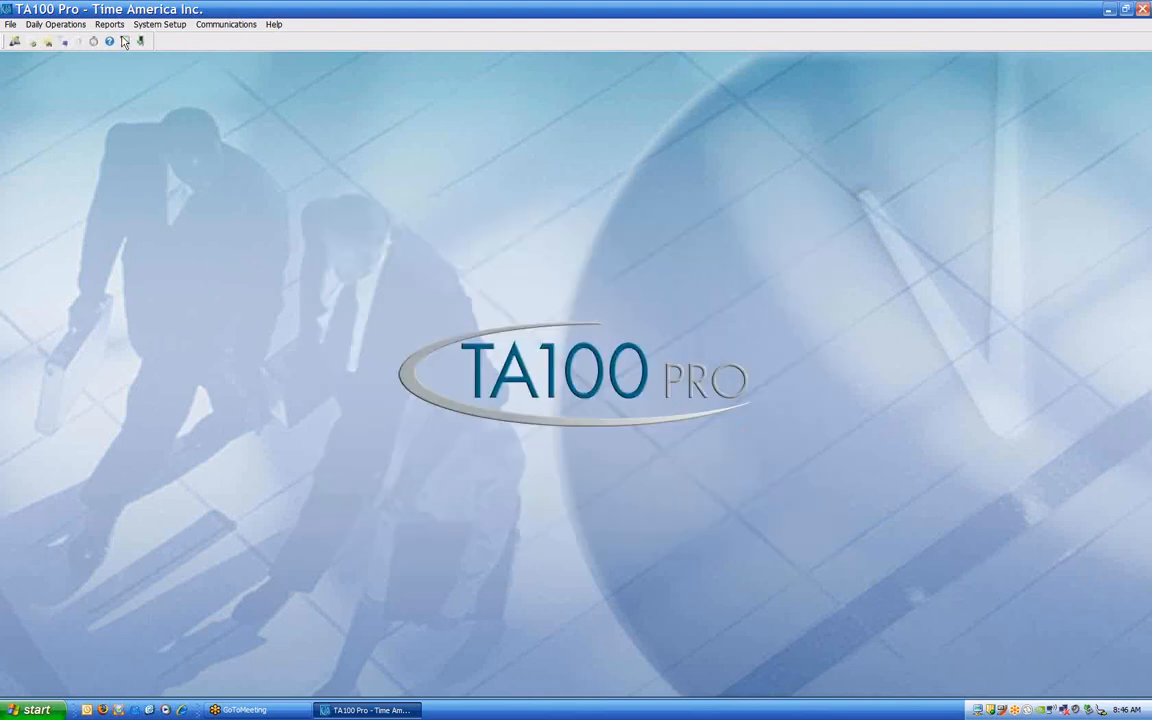
- Open the categories configuration and look through the whole list of category codes
click(156, 25)
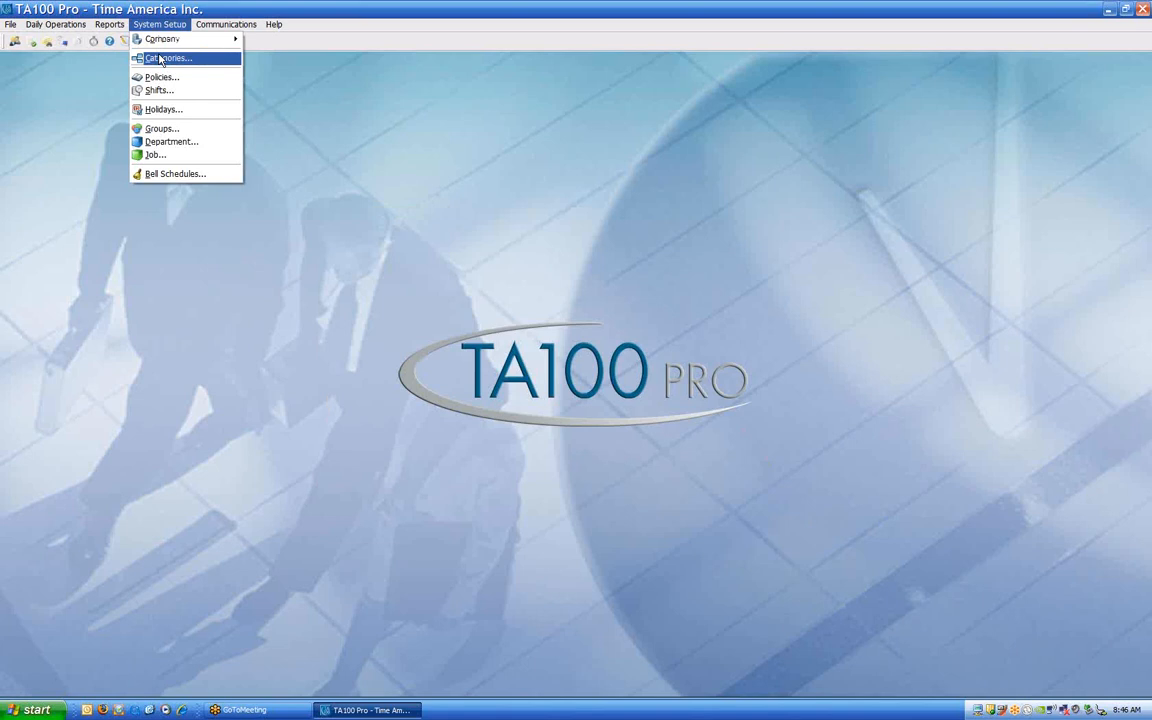
click(160, 59)
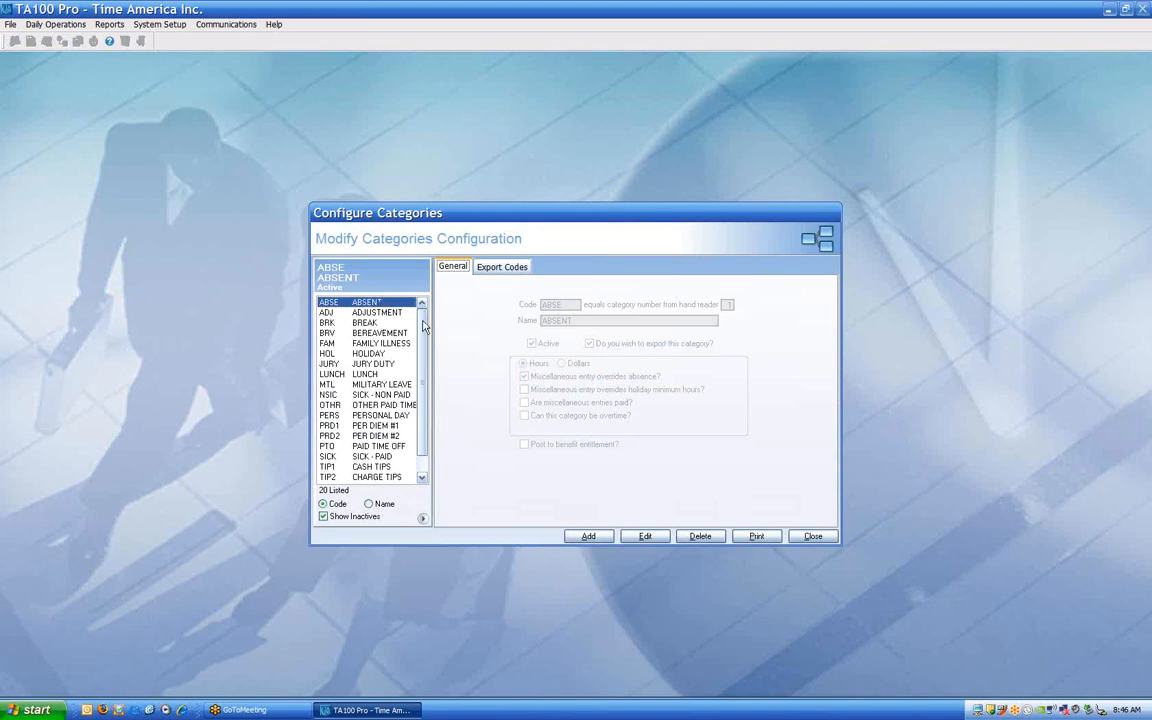
scroll(420, 392, down, 1)
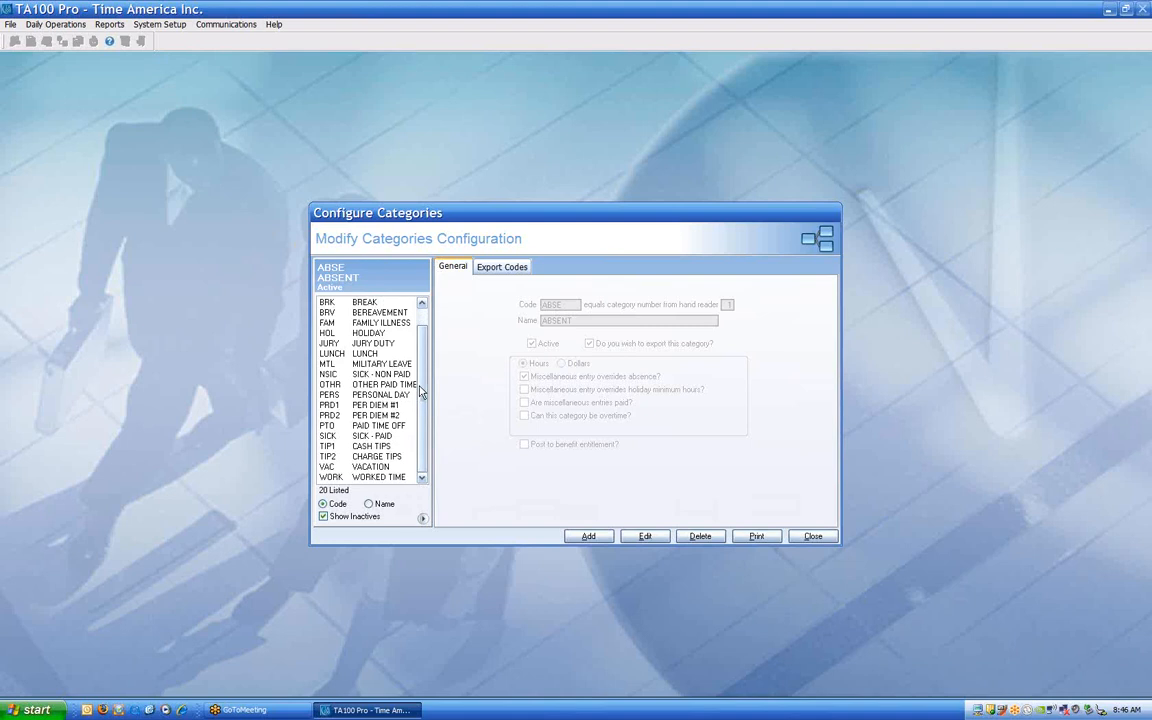
scroll(420, 395, up, 1)
scroll(420, 410, down, 1)
scroll(422, 380, up, 1)
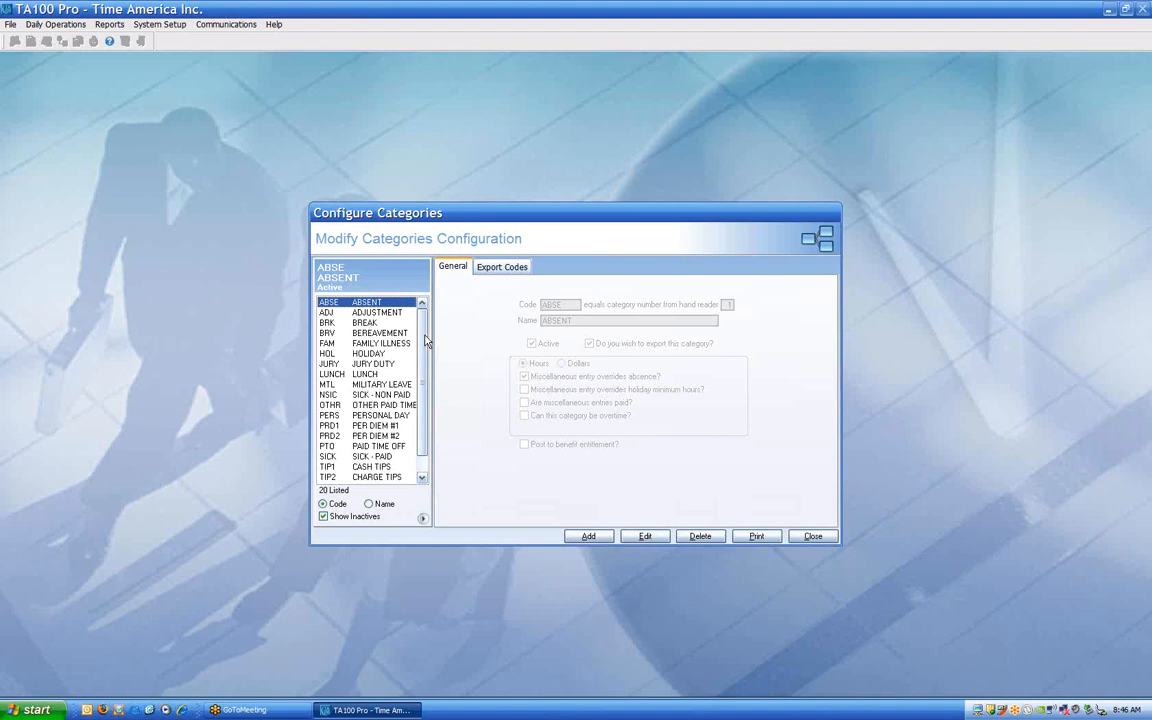
scroll(400, 370, down, 1)
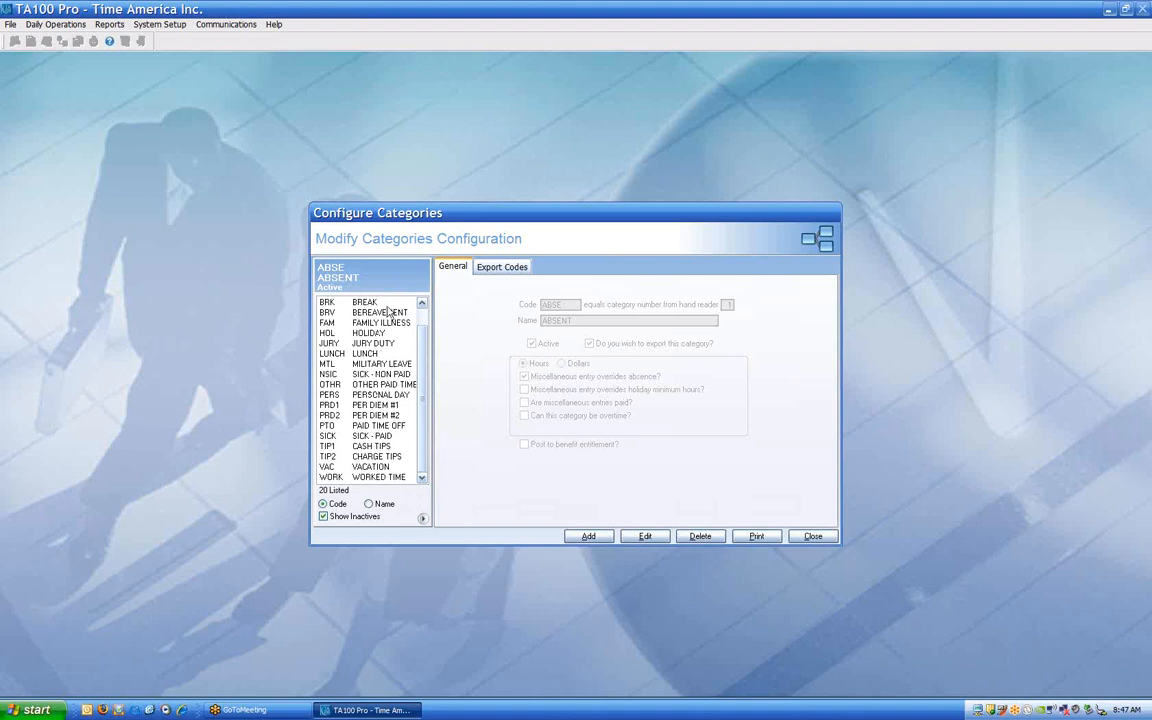
- Start a new category with the code BONUS and the name BONUS
click(590, 536)
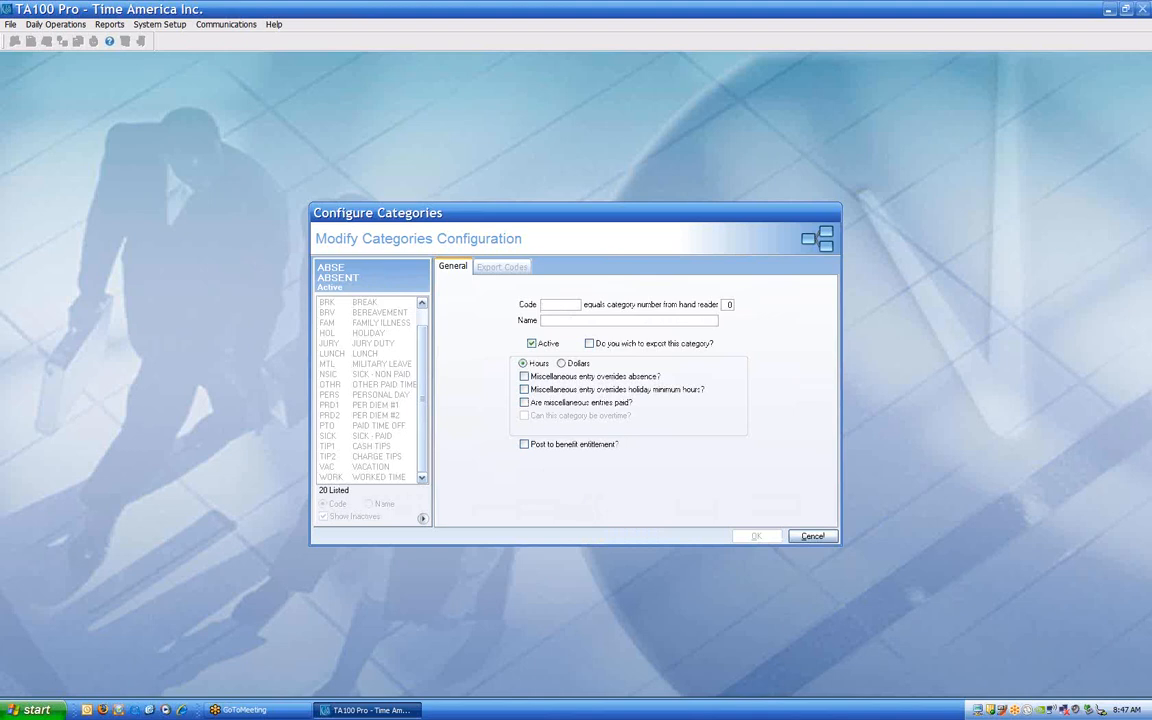
text(BONUS)
key(Tab)
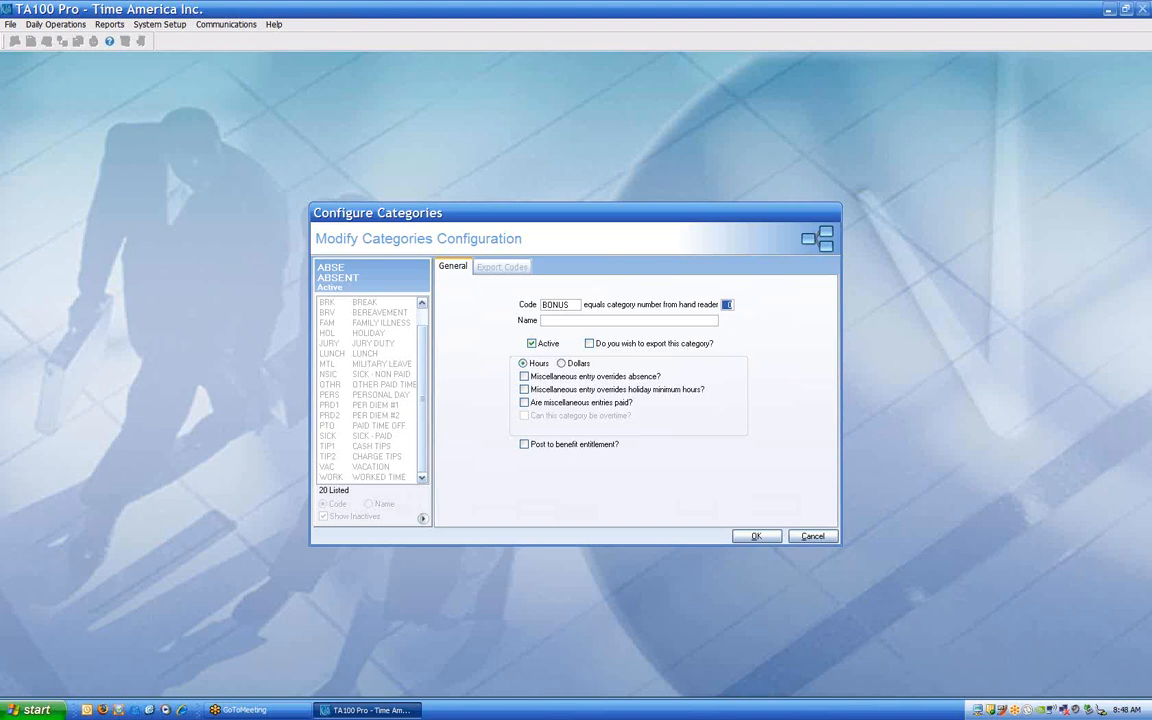
key(Tab)
text(BONU)
drag(568, 304, 527, 308)
key(BackSpace)
text(BONUS)
key(Tab)
key(Tab)
key(Tab)
key(Tab)
- Mark the BONUS category for export, try Dollars as its unit, and set it back to Hours
click(589, 344)
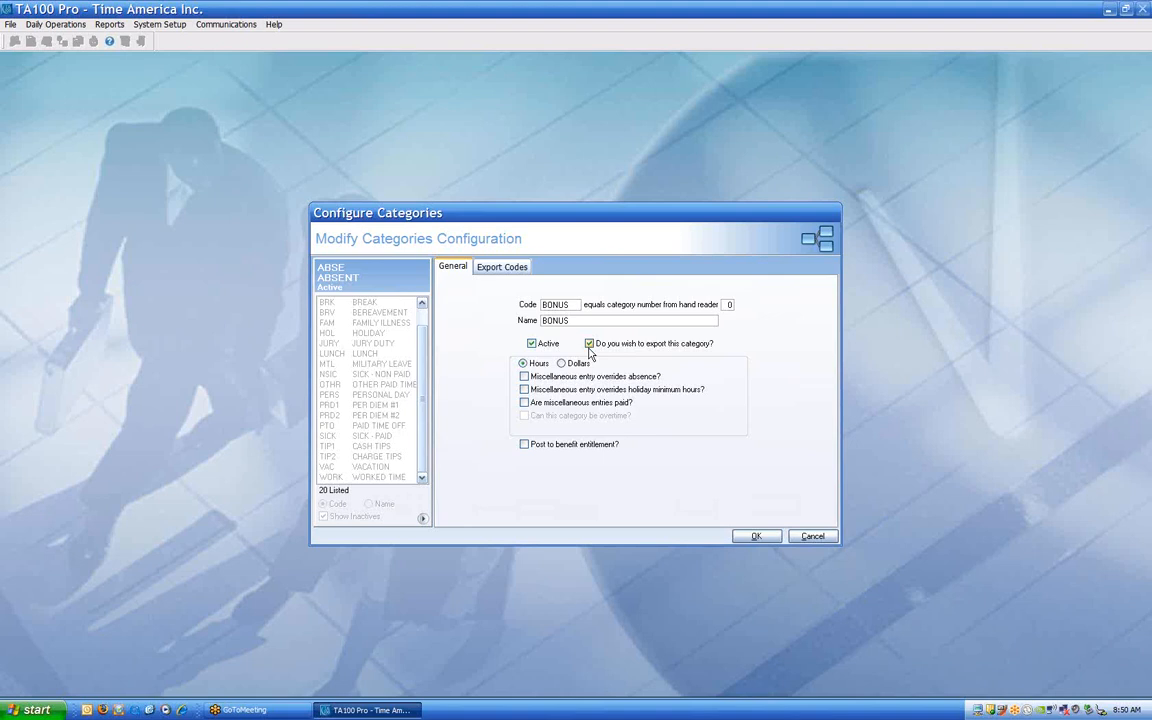
click(577, 365)
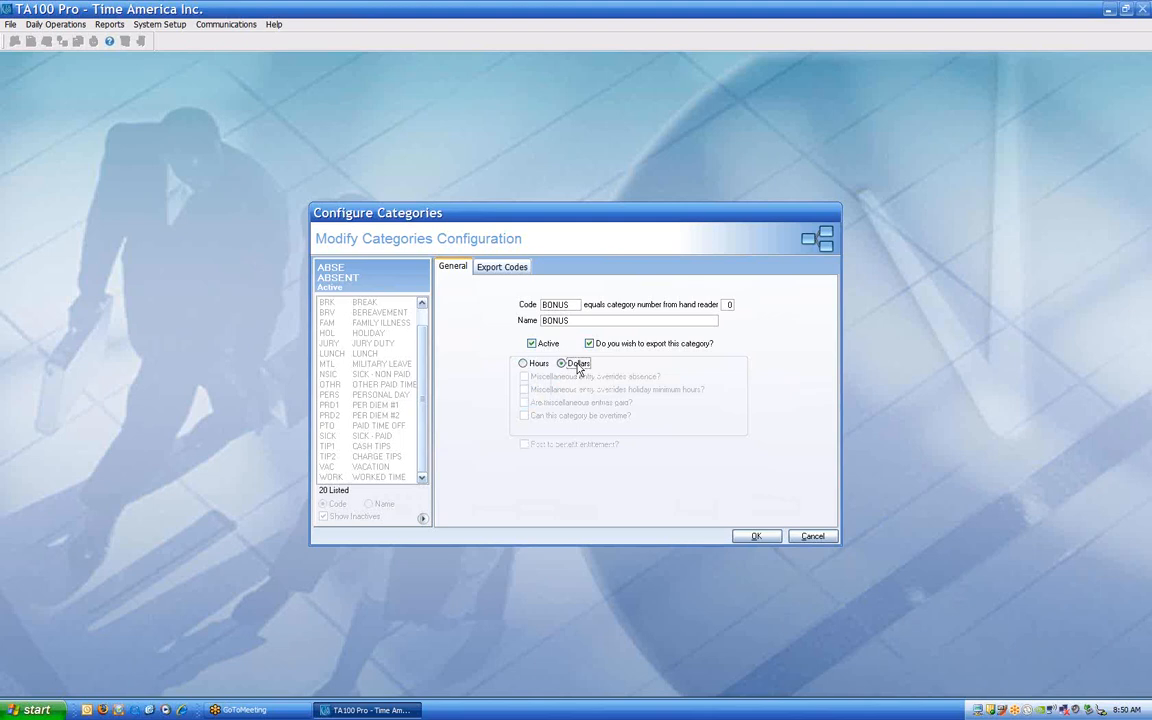
click(525, 364)
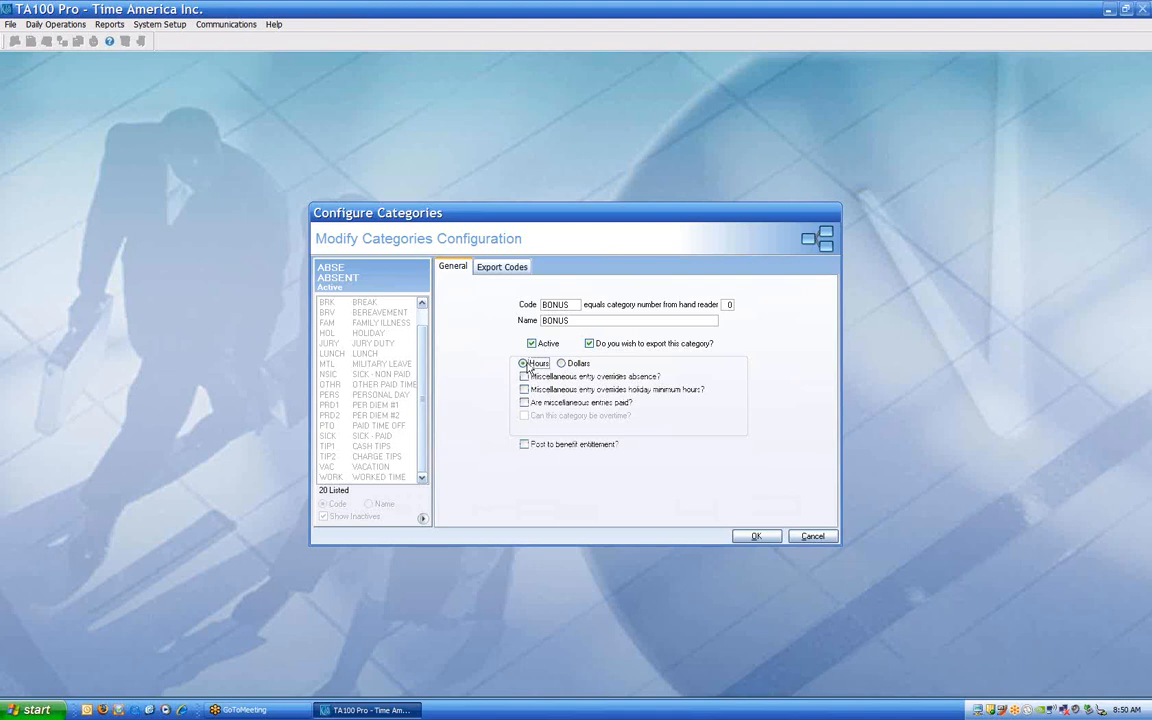
key(Tab)
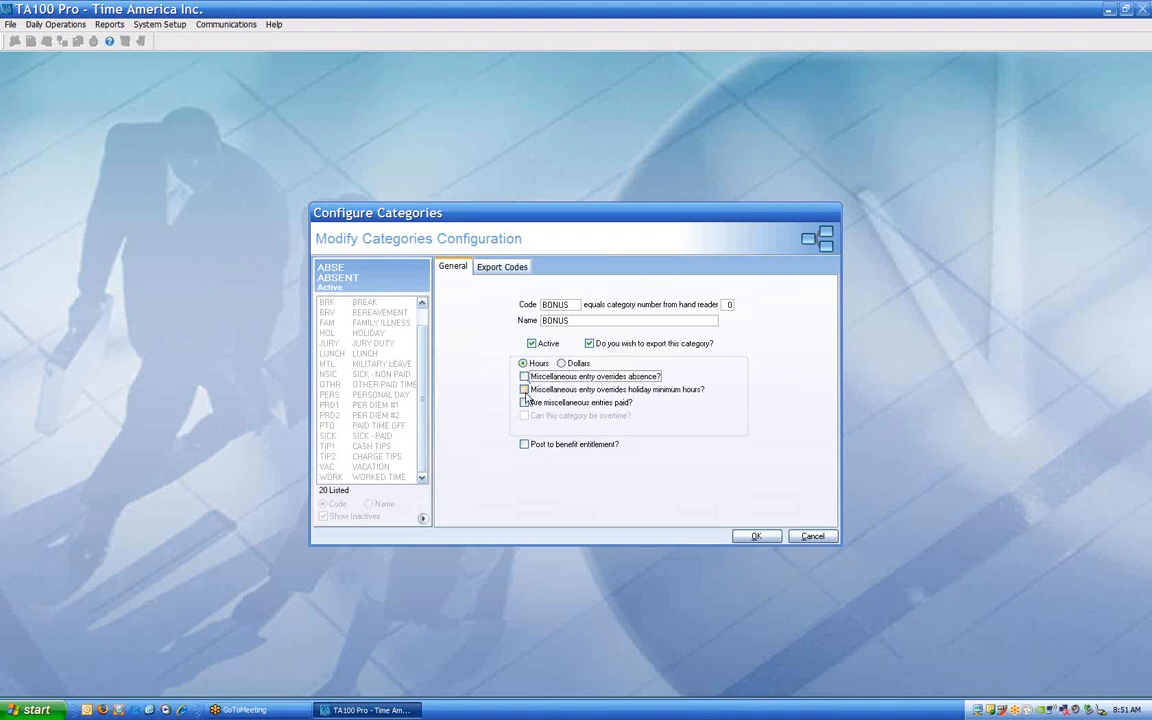
- Set the BONUS category's miscellaneous entries as paid and allow the category to be overtime
click(523, 389)
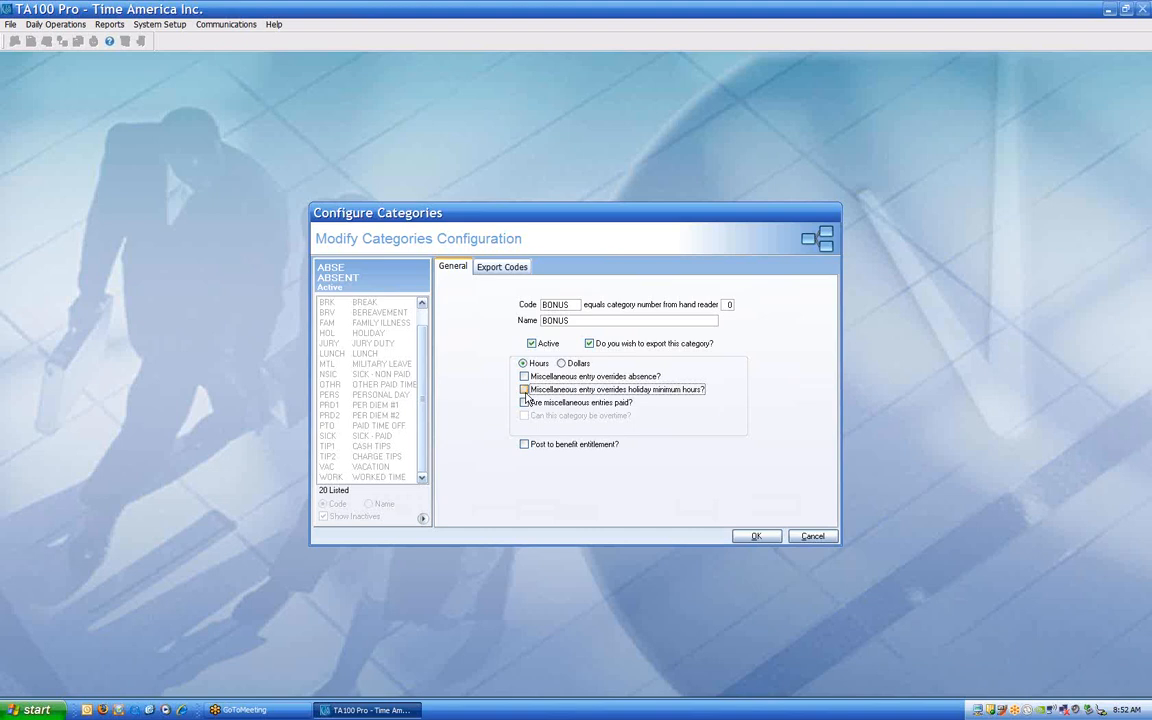
click(525, 402)
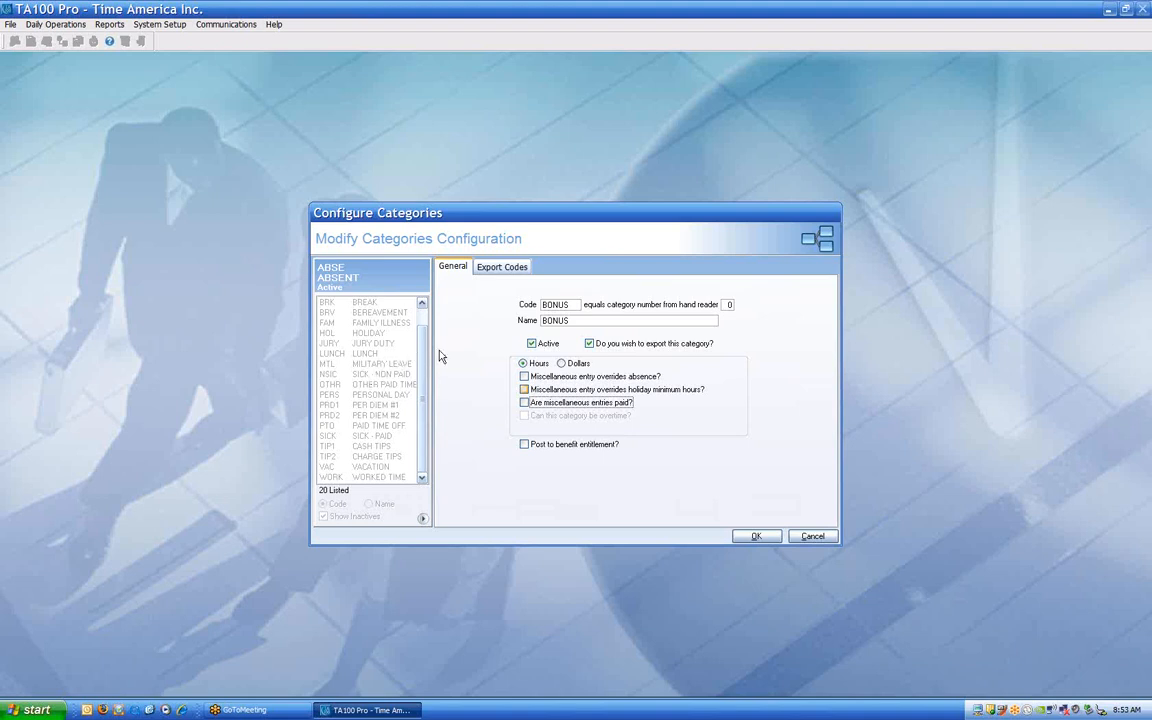
click(524, 402)
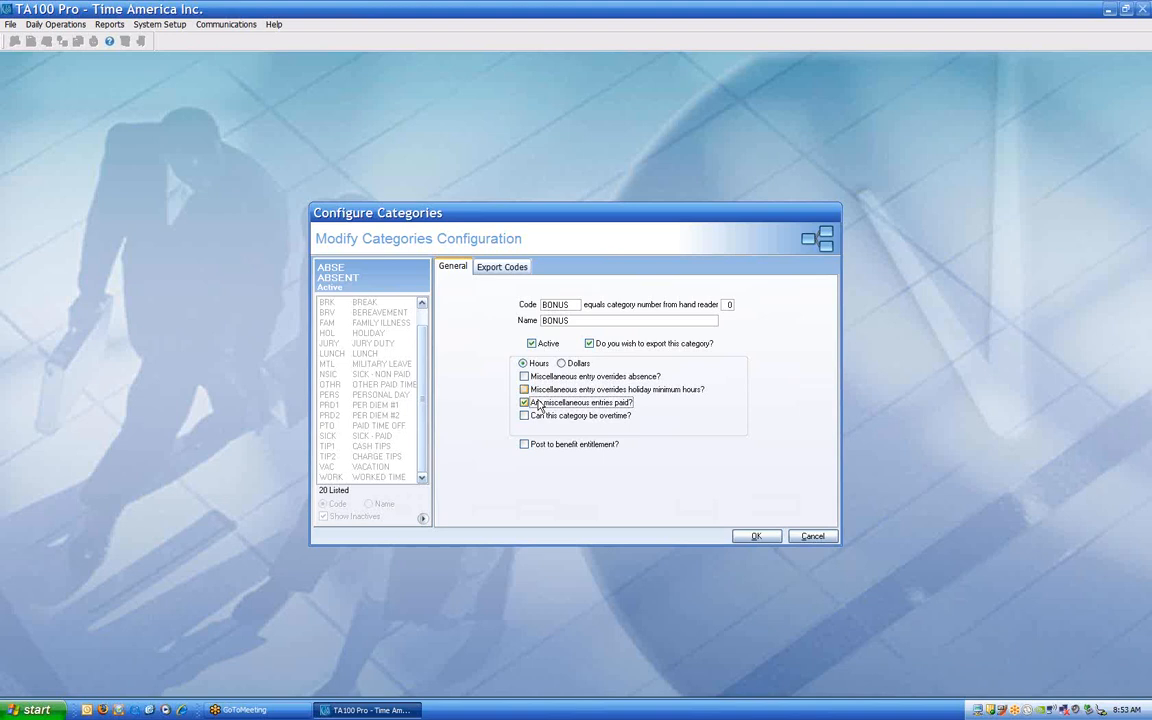
click(524, 416)
click(524, 416)
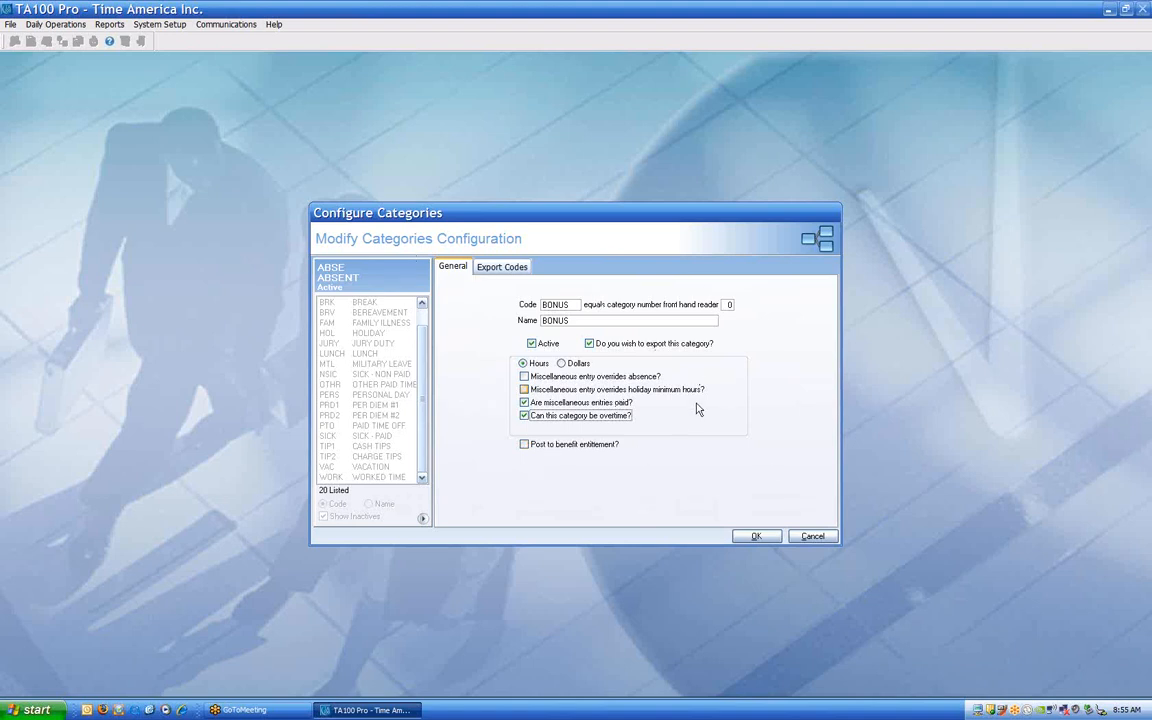
- Examine the BONUS category's export codes for each differential and overtime level, and its field code
click(511, 270)
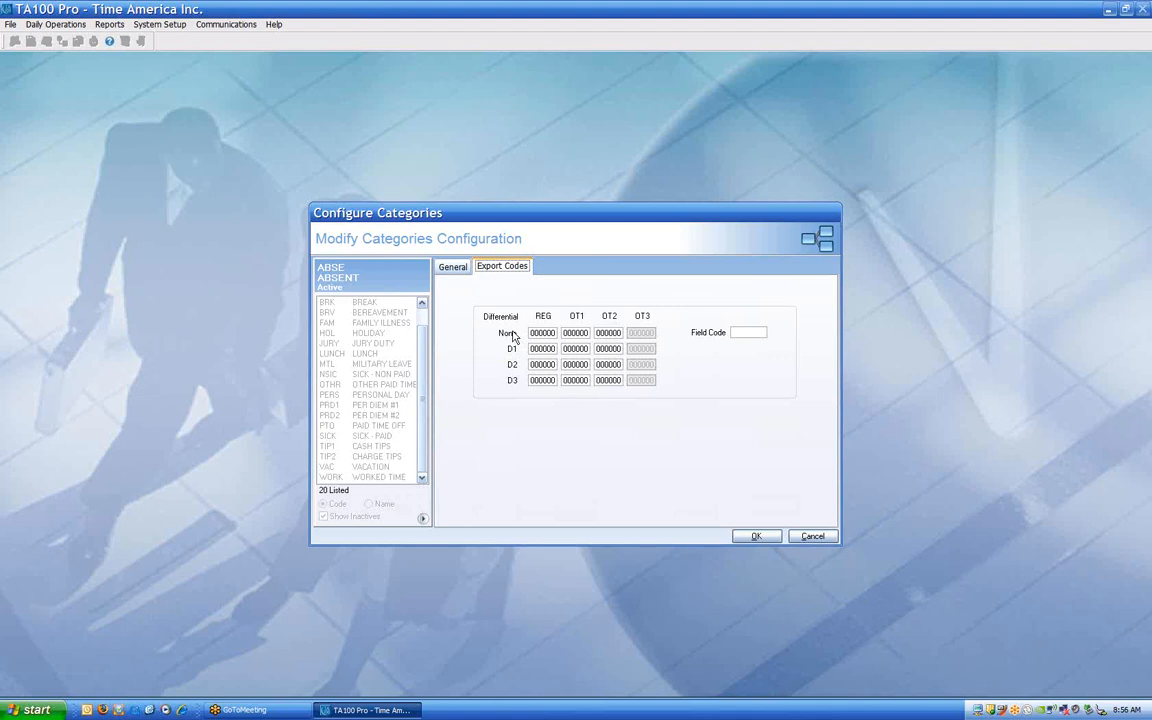
drag(549, 333, 528, 338)
click(578, 333)
drag(580, 333, 560, 340)
drag(620, 333, 591, 340)
click(556, 348)
click(587, 351)
double_click(587, 351)
click(598, 348)
double_click(598, 348)
click(744, 332)
- Try 24 as the regular export code without differential and E, V and S as field codes, leaving the field code empty
drag(552, 332, 513, 342)
text(24)
key(Tab)
click(740, 332)
click(740, 332)
text(E)
key(BackSpace)
text(V)
key(BackSpace)
text(S)
key(BackSpace)
- Turn off paid miscellaneous entries for the BONUS category and set its unit to Dollars
click(447, 267)
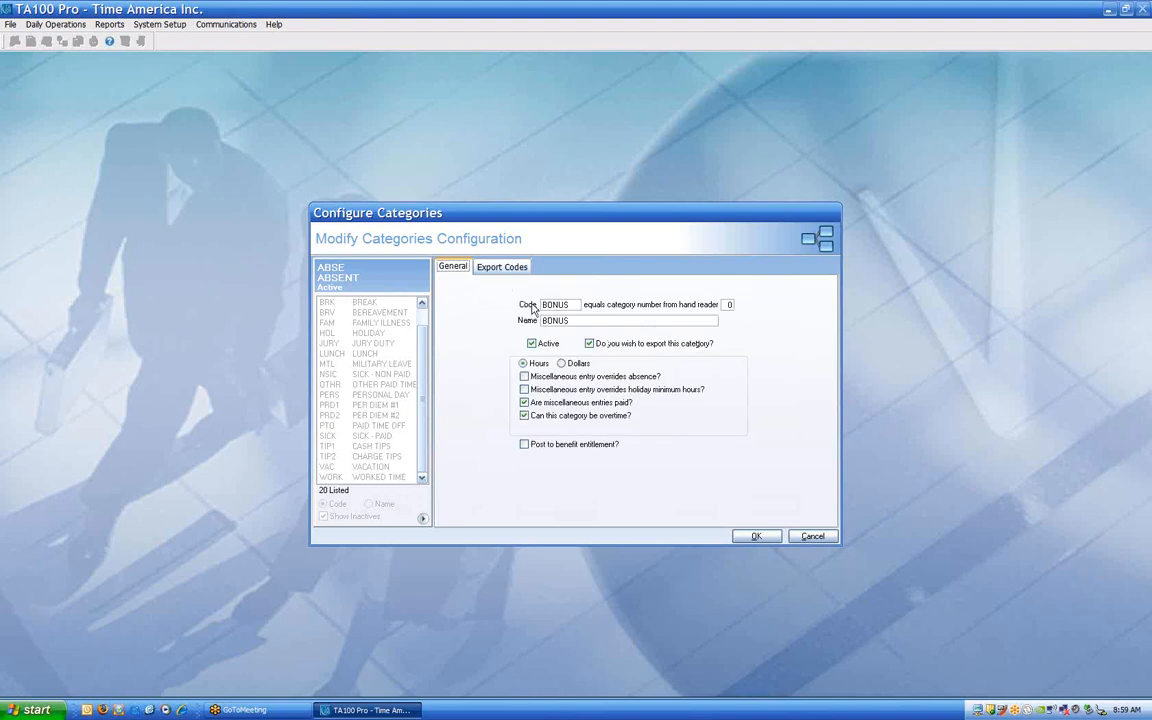
click(546, 401)
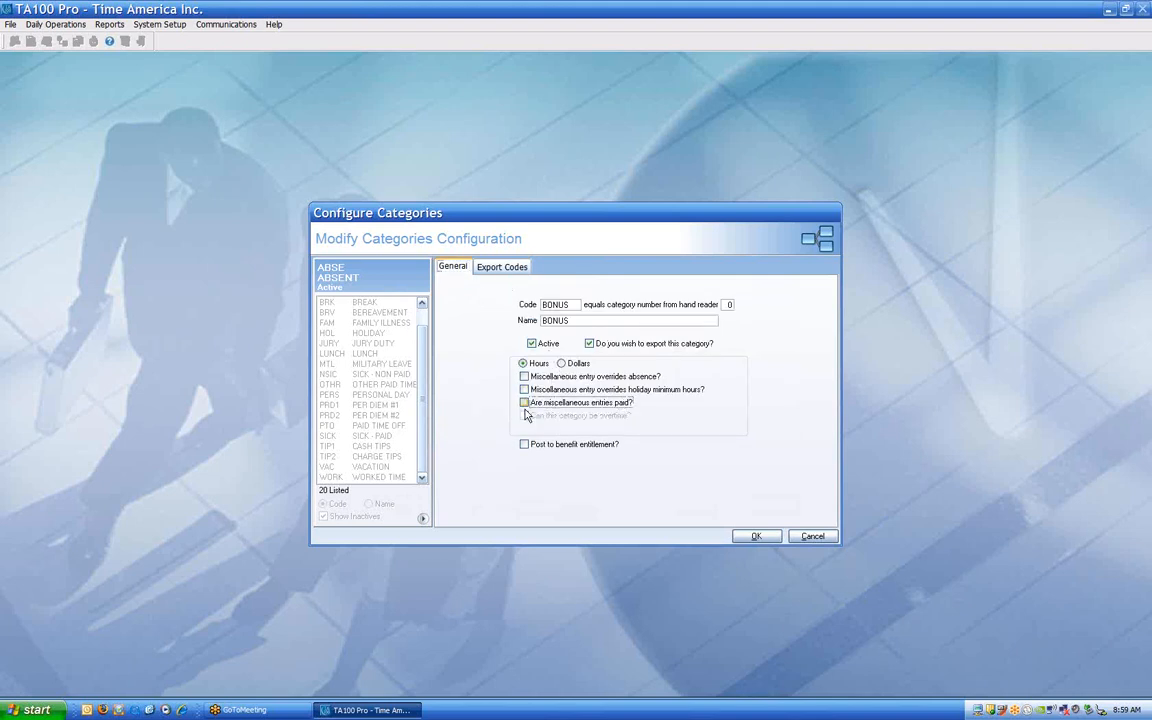
click(563, 364)
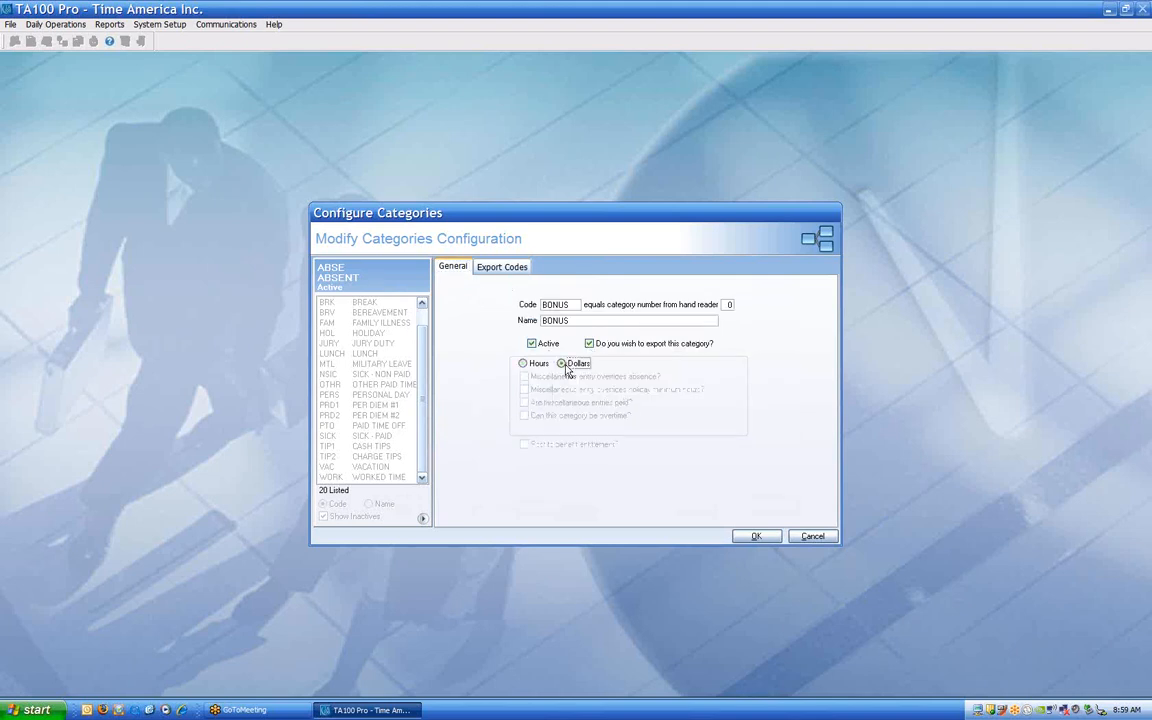
- Set the BONUS category's regular export code to 15 and save the category
click(507, 268)
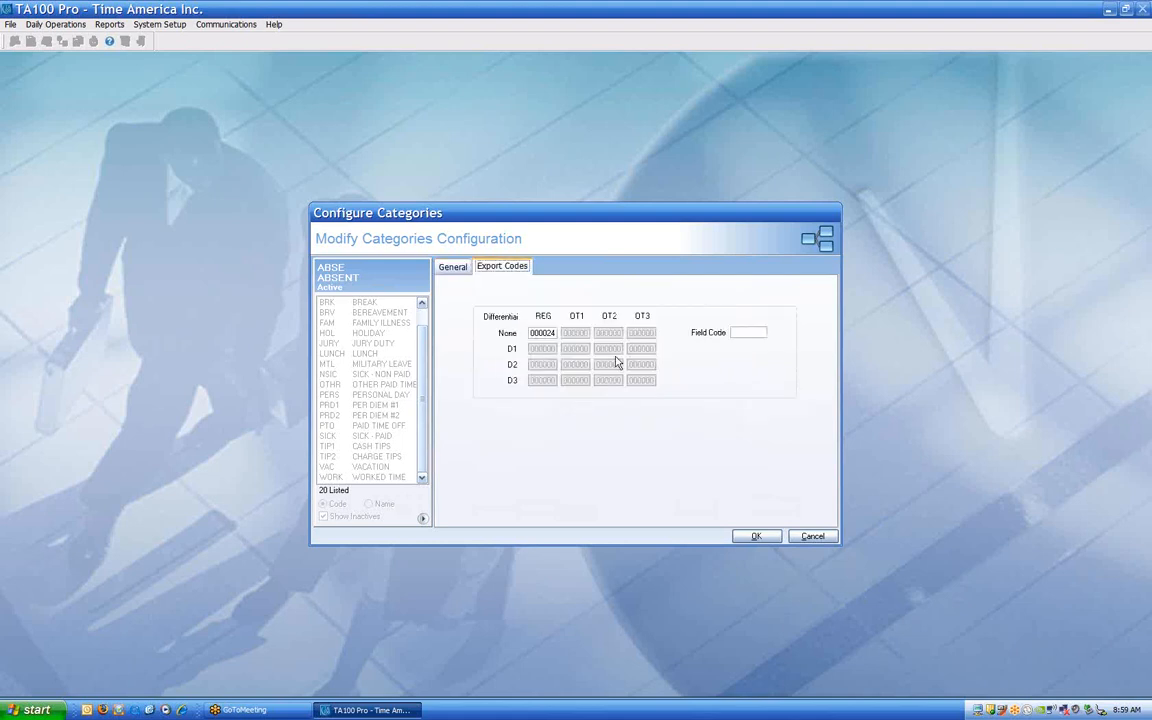
double_click(555, 331)
text(15)
key(Tab)
click(756, 536)
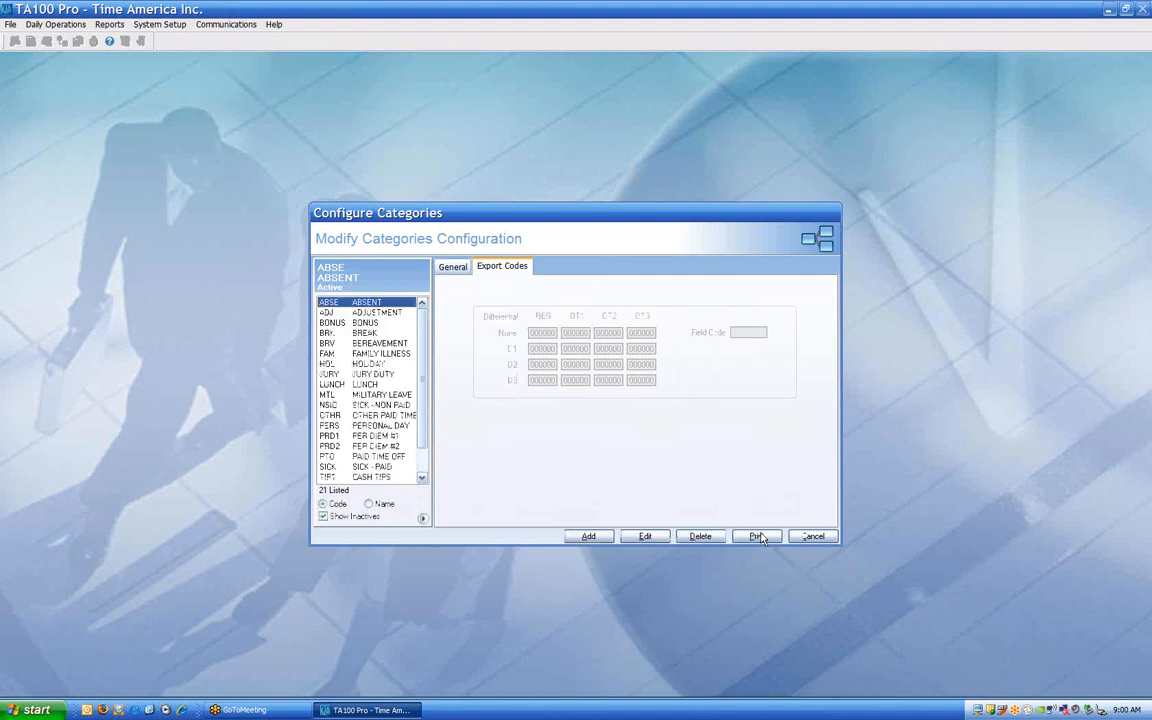
- Review the saved BONUS category's export codes and general settings, and close the categories configuration
click(338, 324)
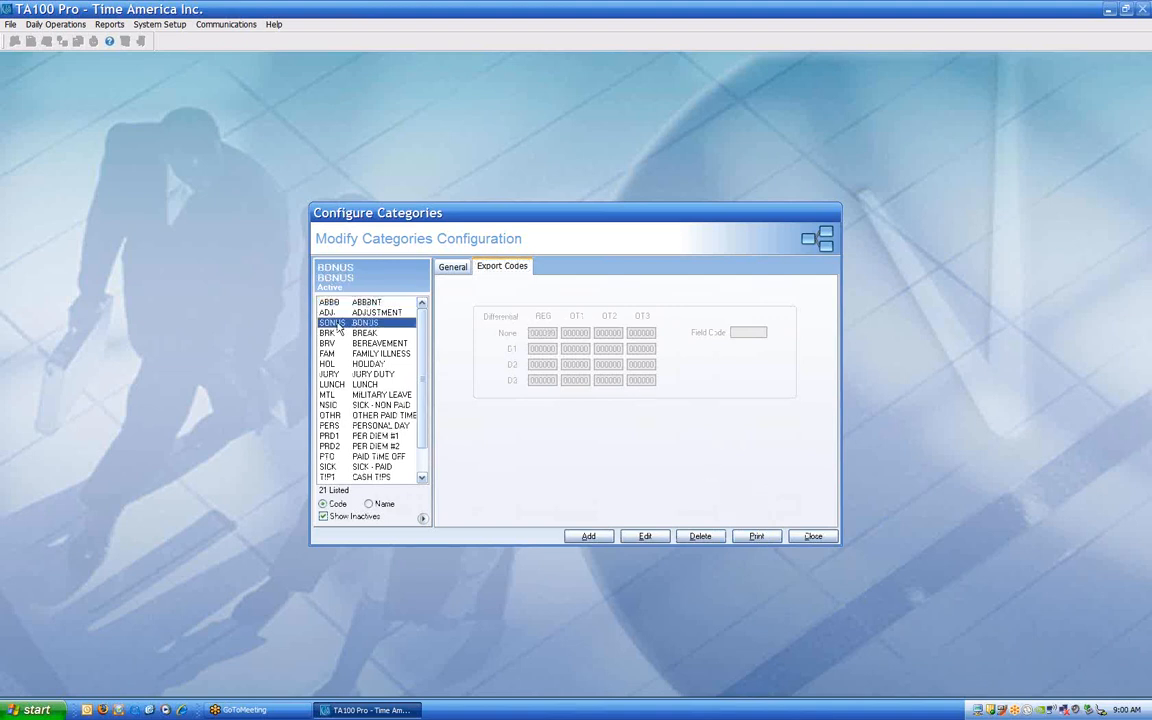
click(452, 269)
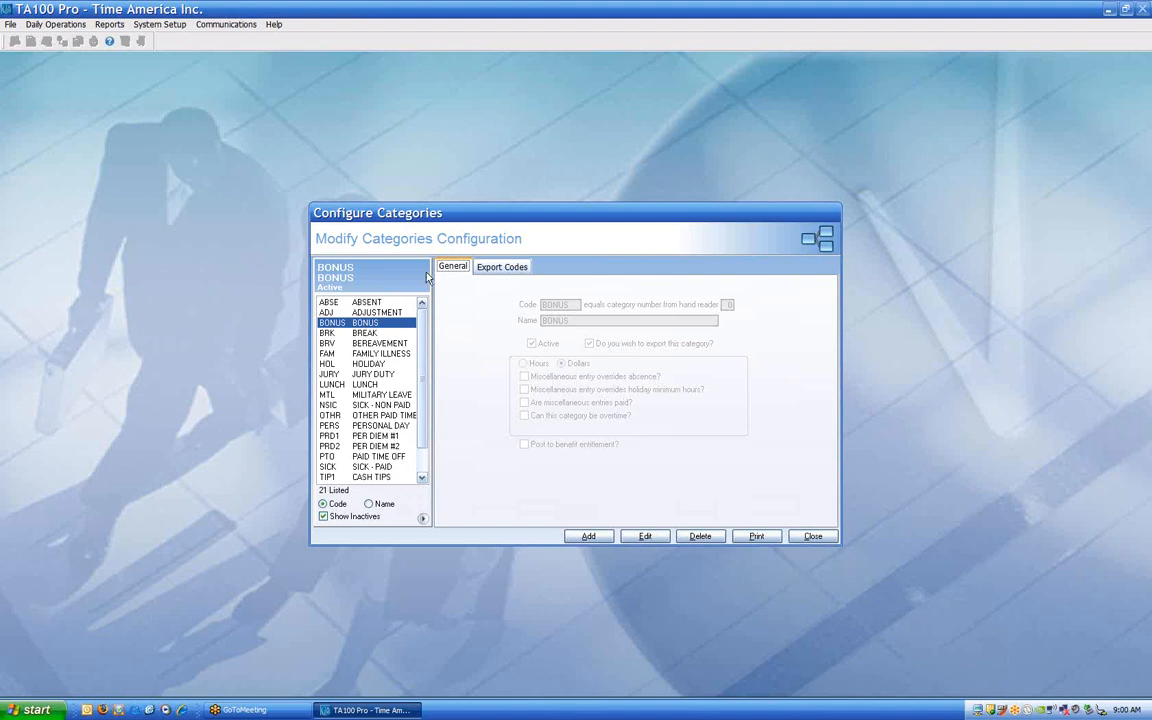
click(813, 537)
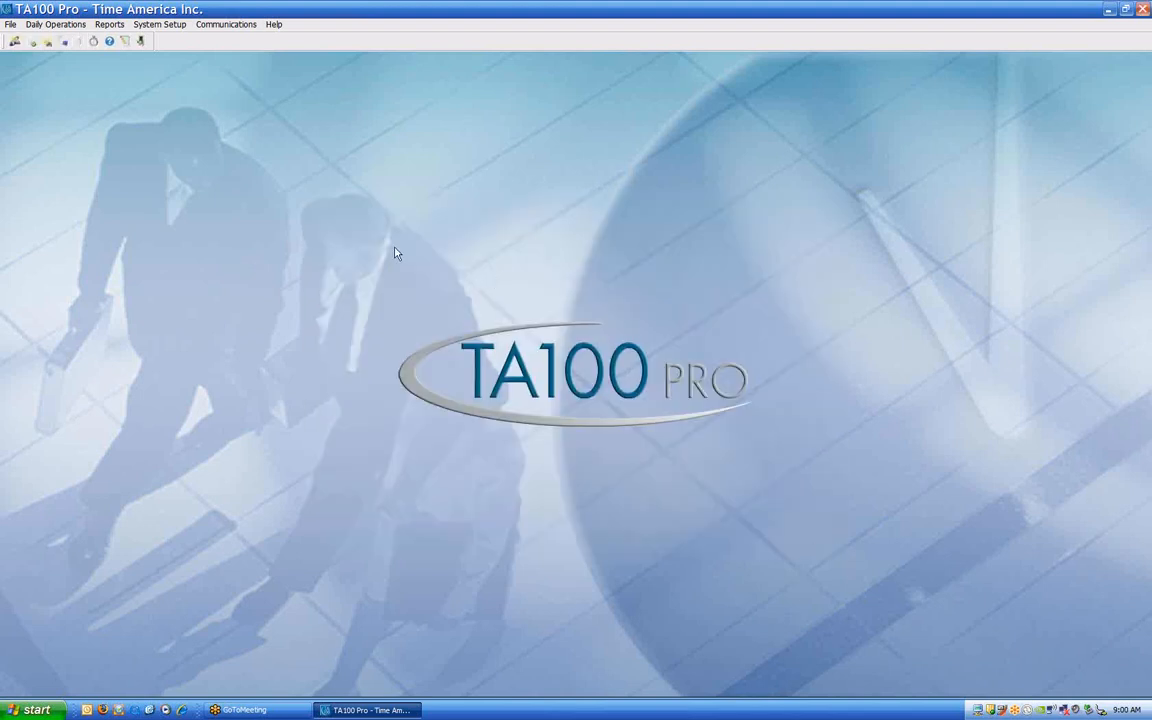
- Open the policies configuration and start editing the Standard policy
click(154, 26)
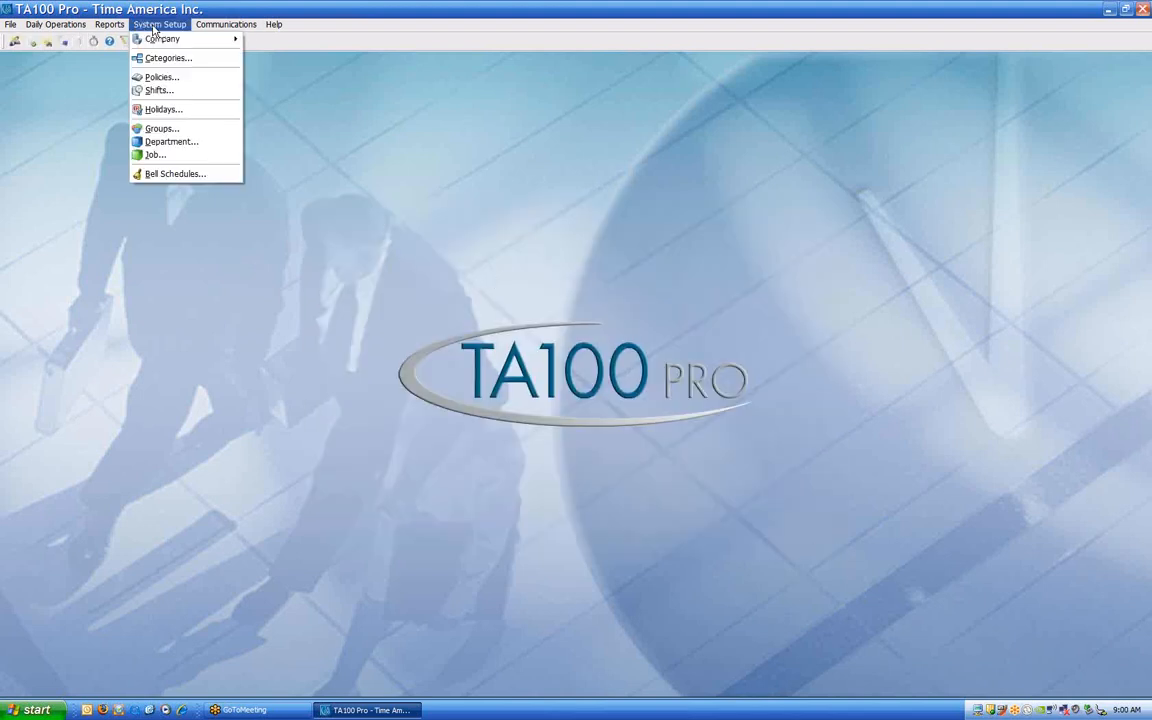
click(153, 79)
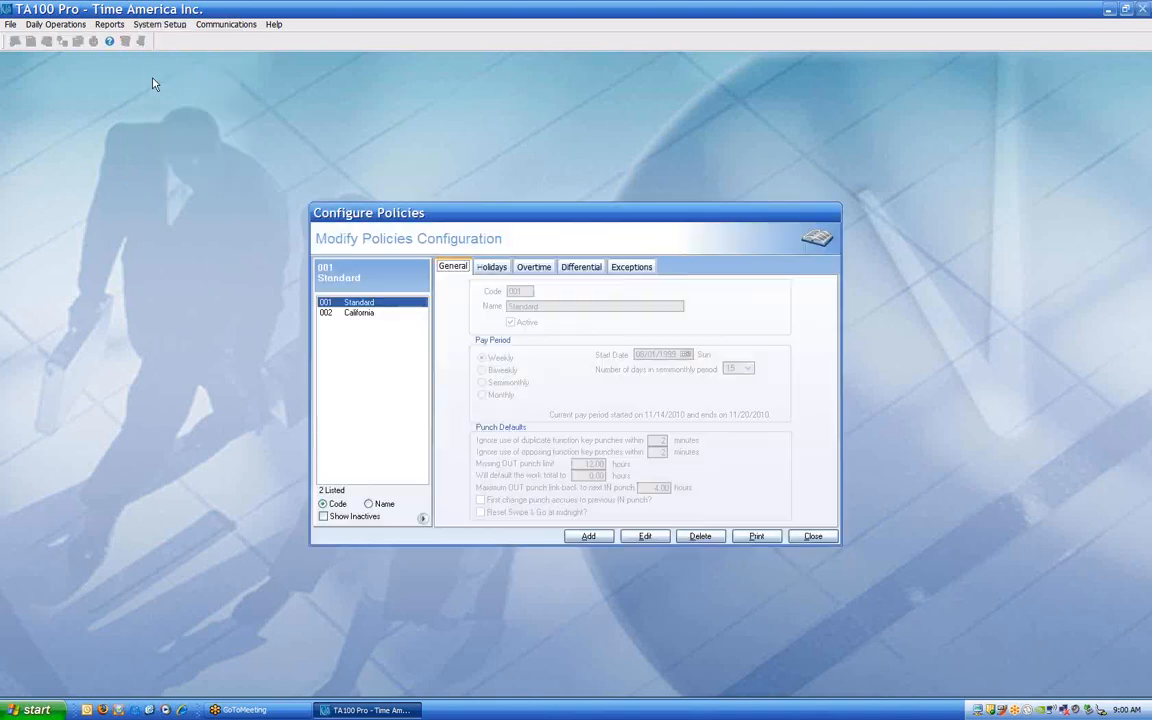
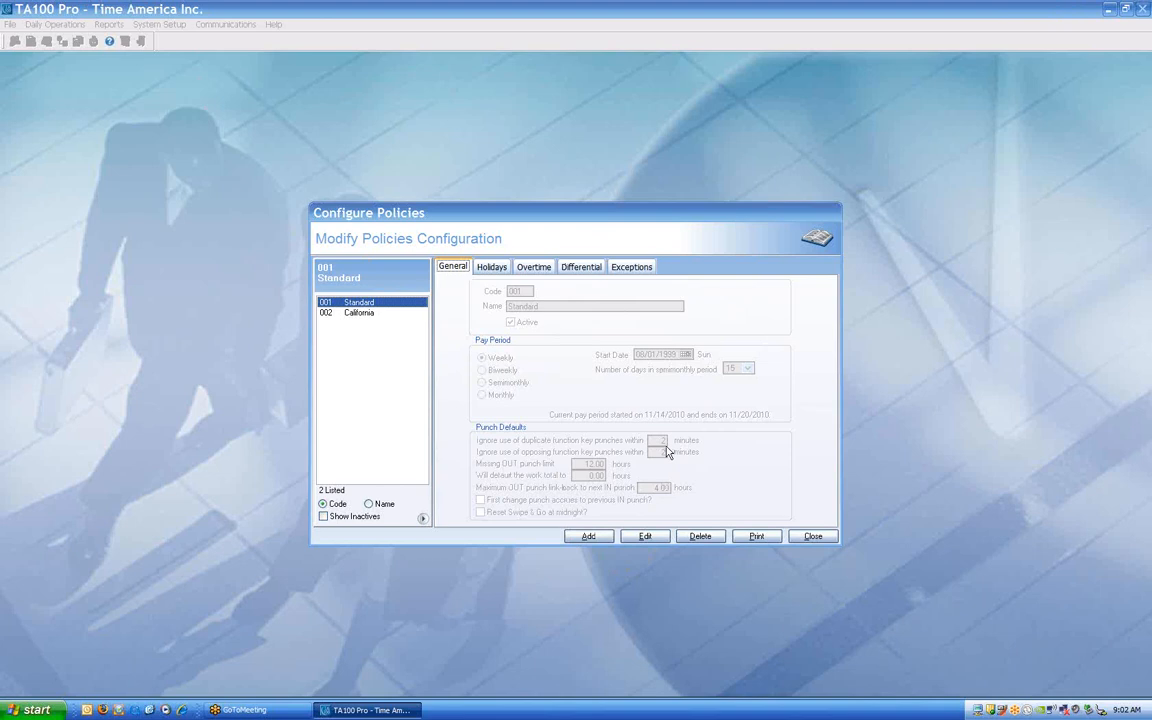
click(645, 536)
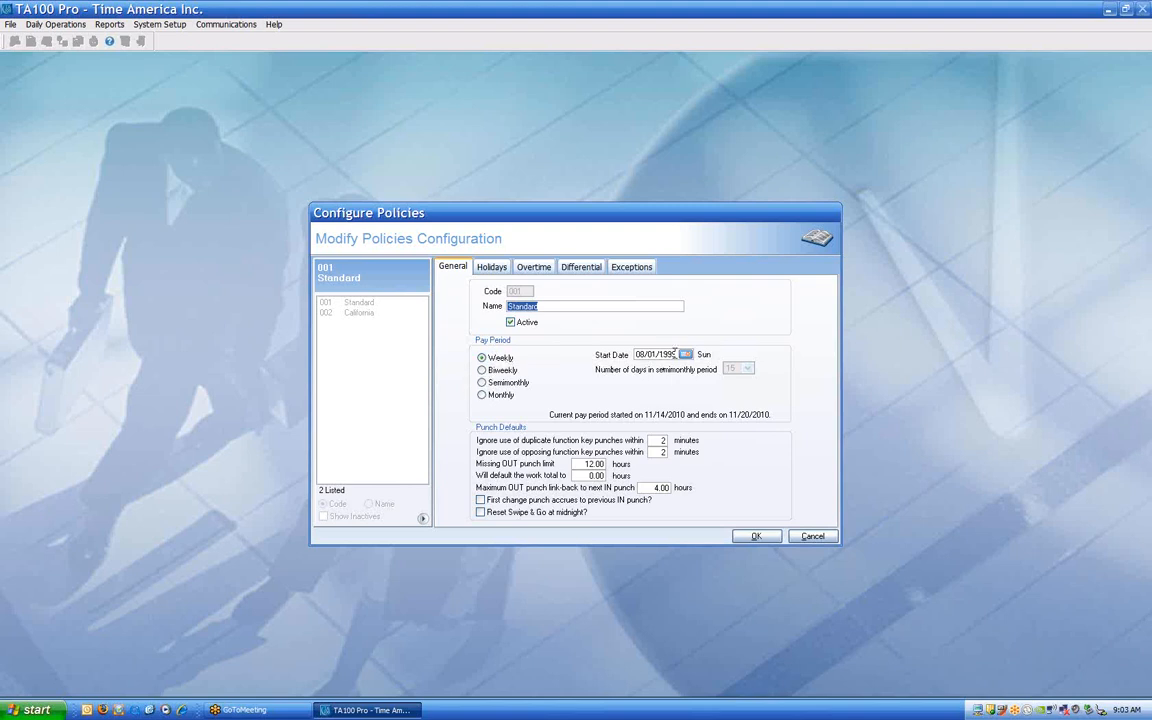
- Try a biweekly pay period for the Standard policy with the start dates 08/01/2010, 03/01/3009 and 11/01/2009
click(645, 355)
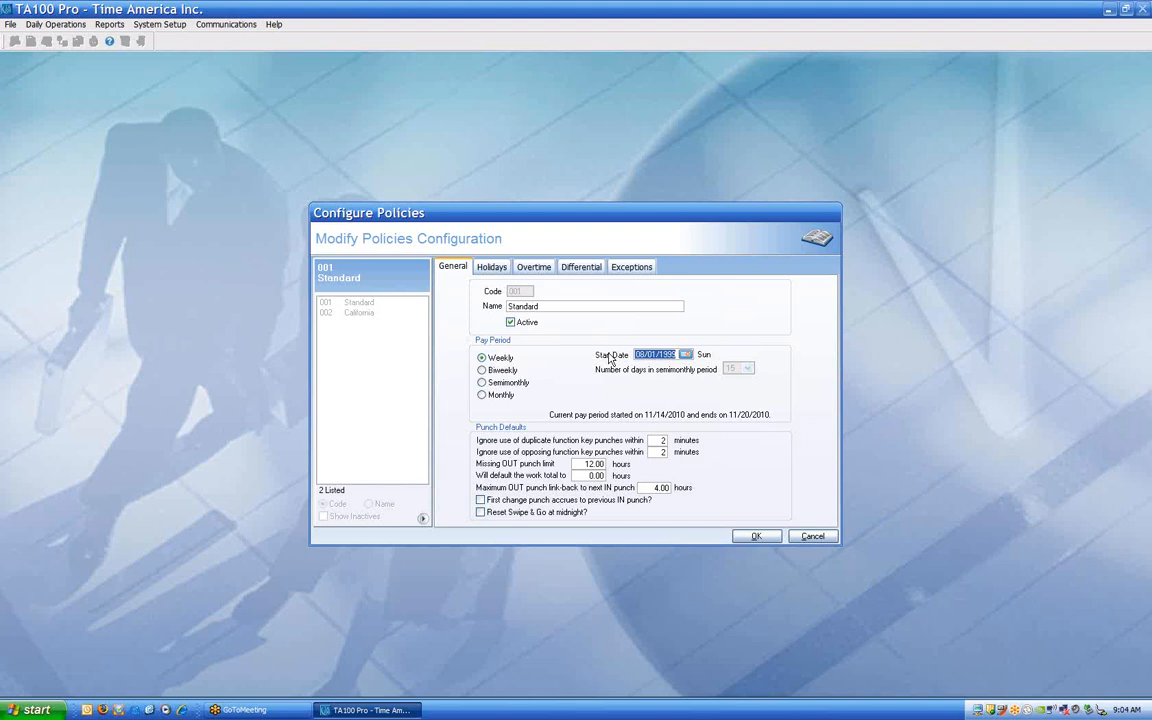
click(510, 371)
drag(676, 355, 586, 350)
text(08/01/2010)
key(Tab)
key(shift+Tab)
text(03/01/3009)
key(Tab)
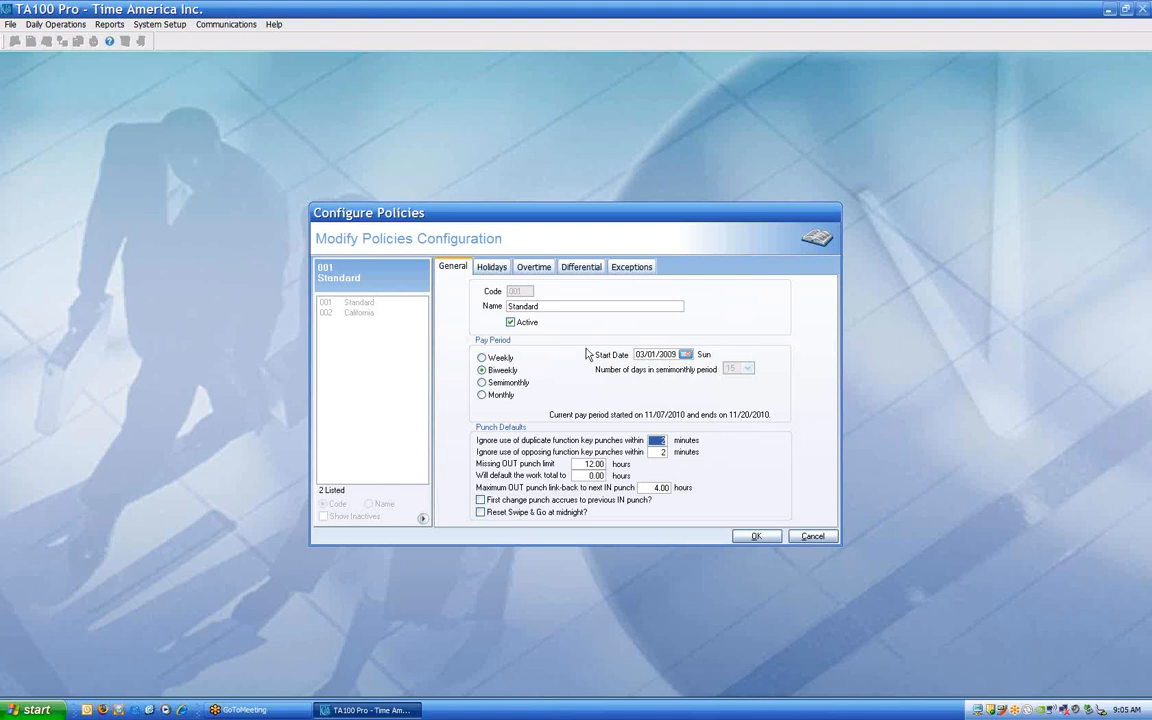
key(shift+Tab)
text(11/01/2009)
key(Tab)
- Set the pay period's start date to 08/01/2010, try Semimonthly with its day-count options, and choose Monthly
click(677, 354)
text(08/01/2010)
key(Tab)
click(508, 384)
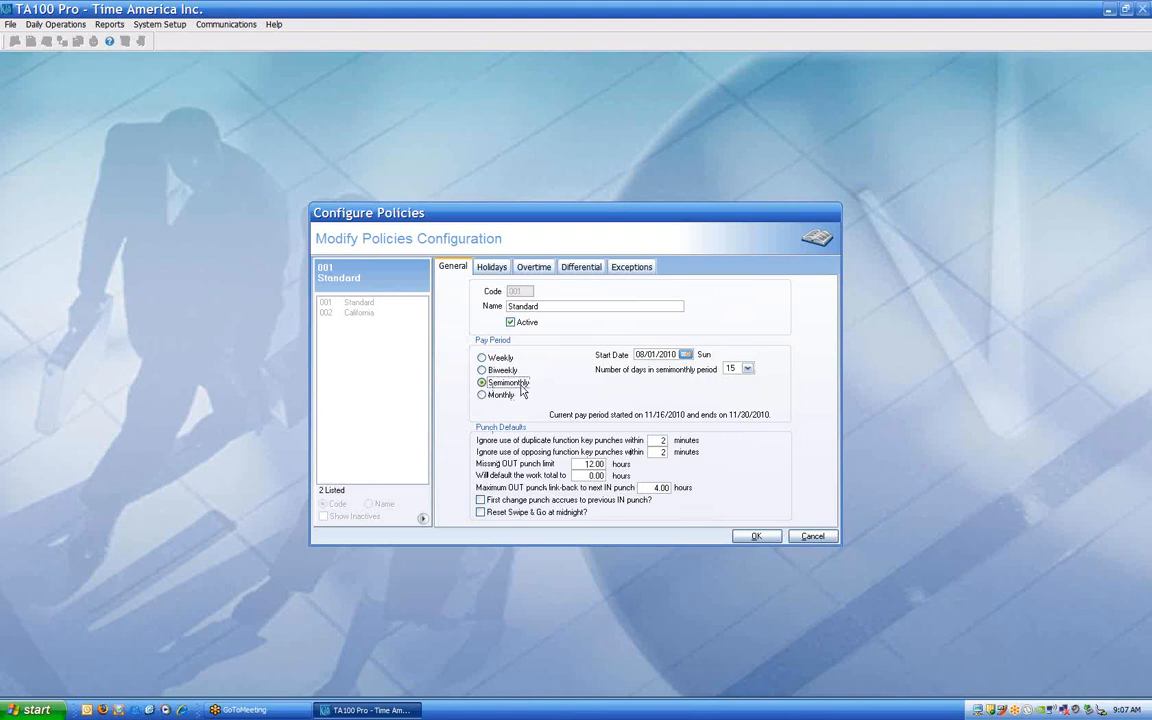
click(749, 370)
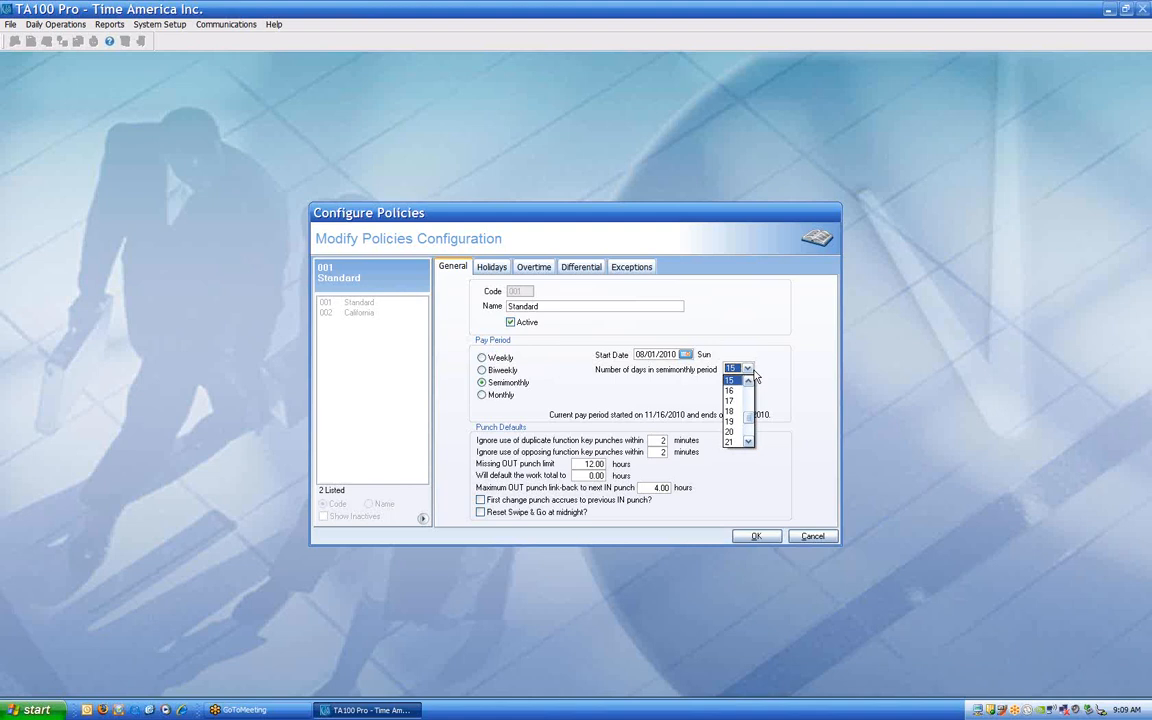
click(500, 395)
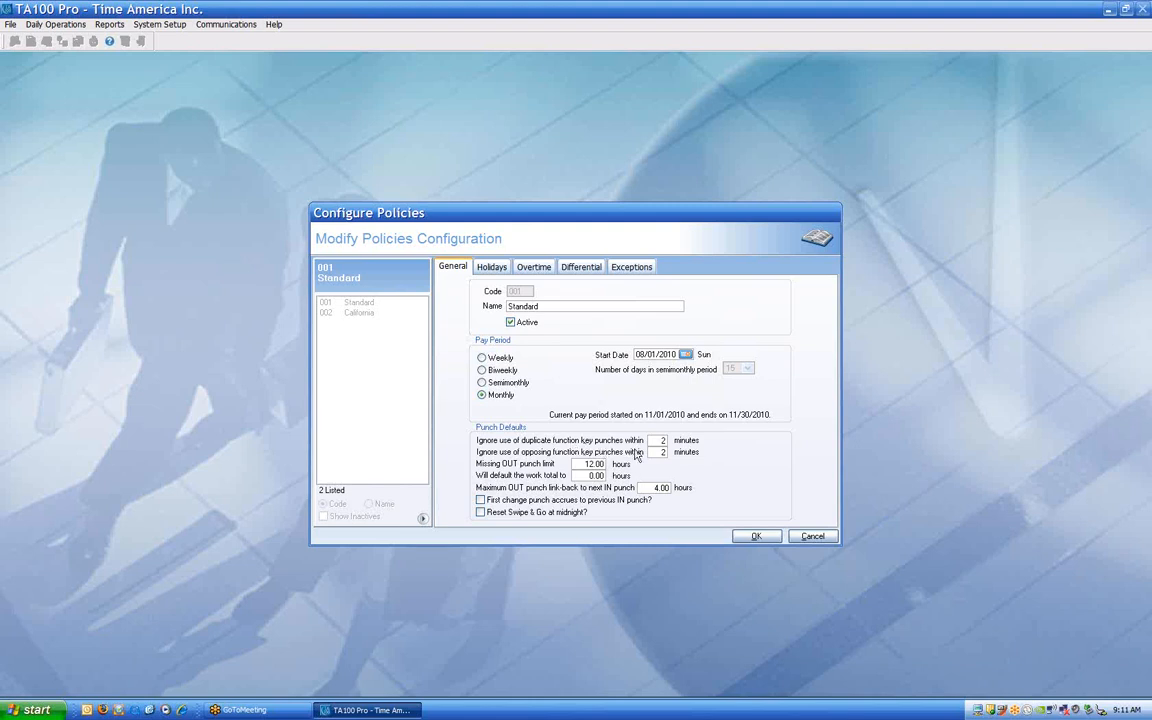
- Update the policy's punch defaults, setting the missing OUT punch limit to 18 hours and another hours value to 8
double_click(657, 441)
double_click(657, 452)
key(Tab)
text(18)
key(Tab)
key(Tab)
key(Tab)
key(Tab)
key(Tab)
text(8)
key(Tab)
- Set the minimum days of employment to qualify for holidays, trying 60 and settling on 90
click(498, 270)
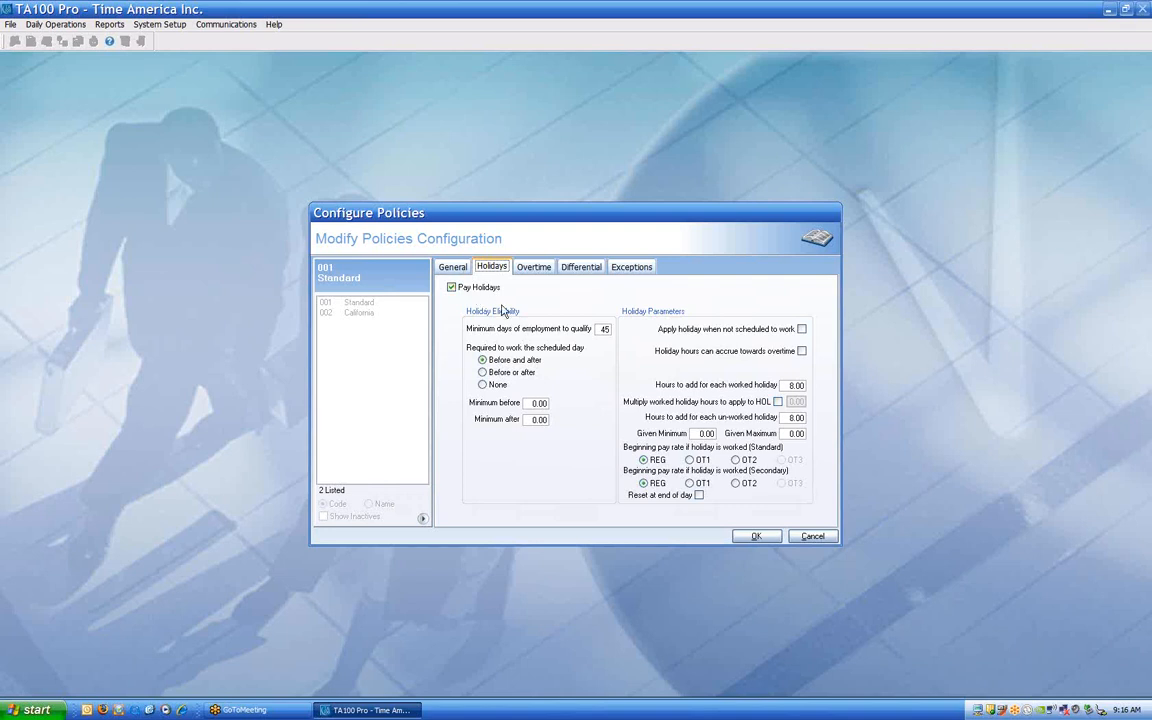
double_click(600, 329)
text(60)
key(Tab)
key(shift+Tab)
text(90)
key(Tab)
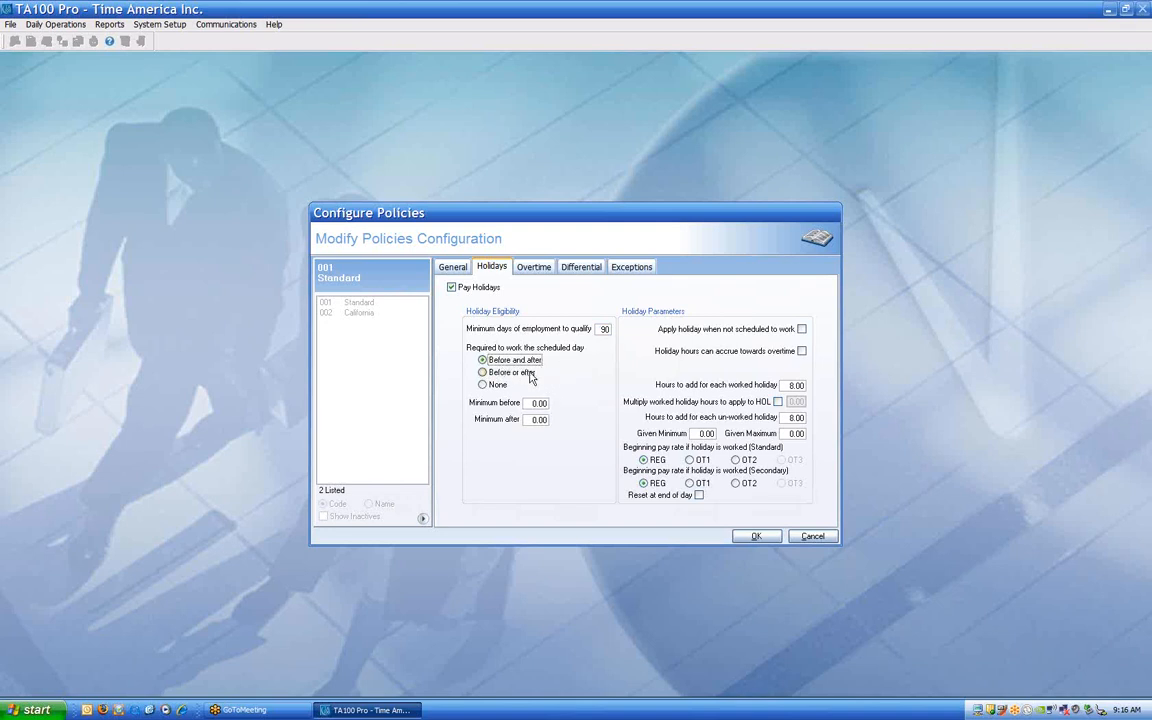
- Require work on the scheduled days before and after a holiday, with a minimum of 8 hours on each
click(493, 392)
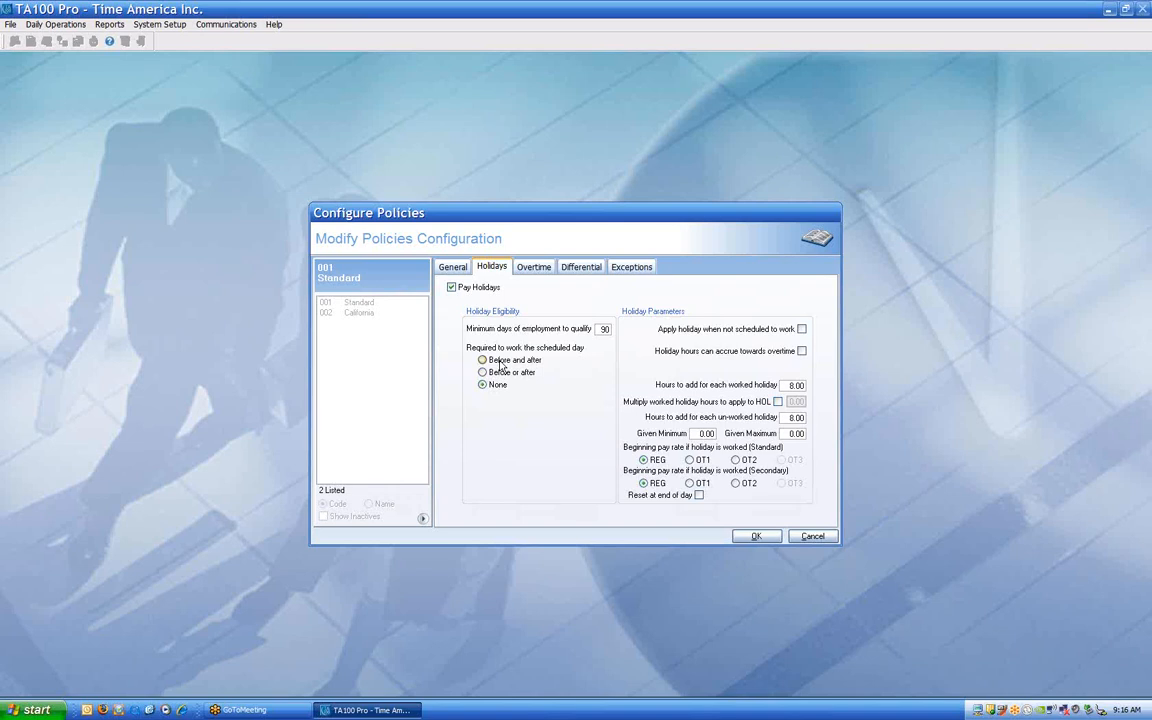
click(498, 361)
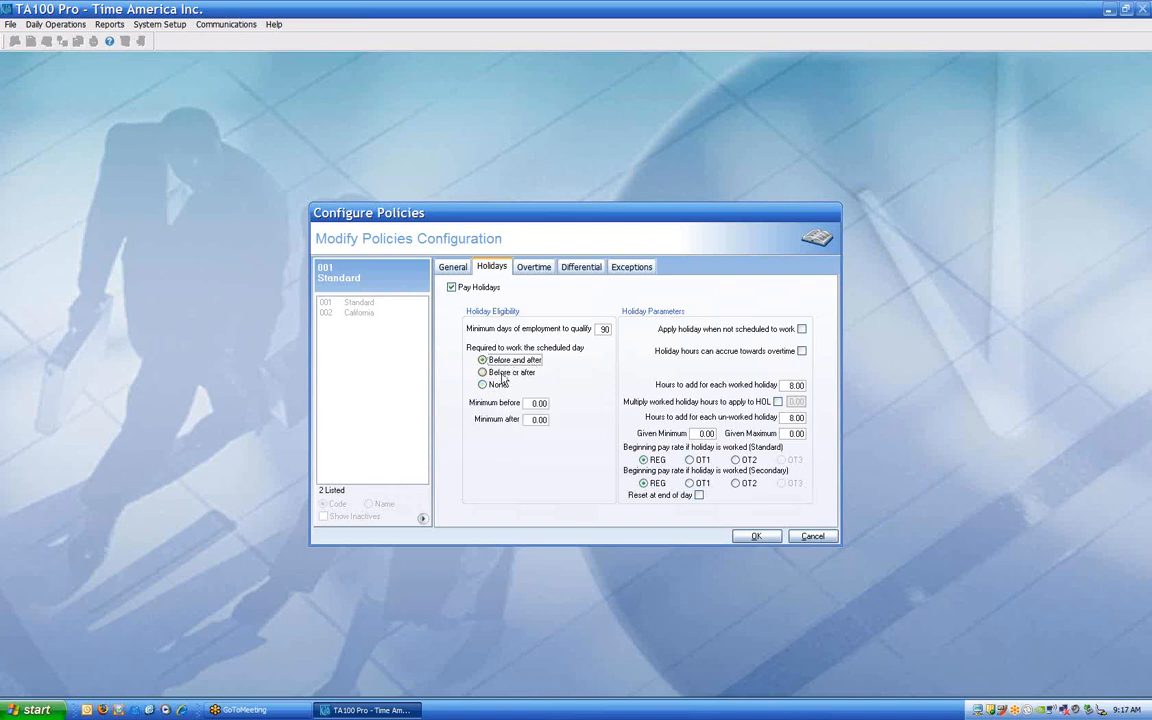
click(539, 402)
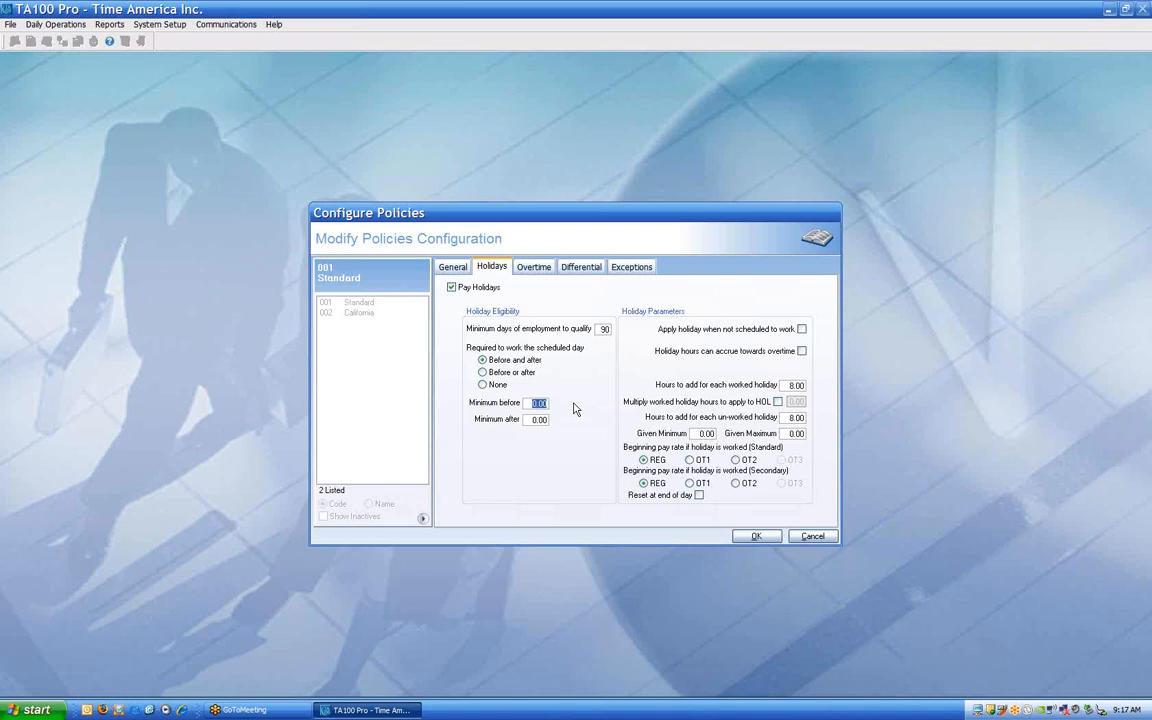
text(8)
key(Tab)
text(8)
key(Tab)
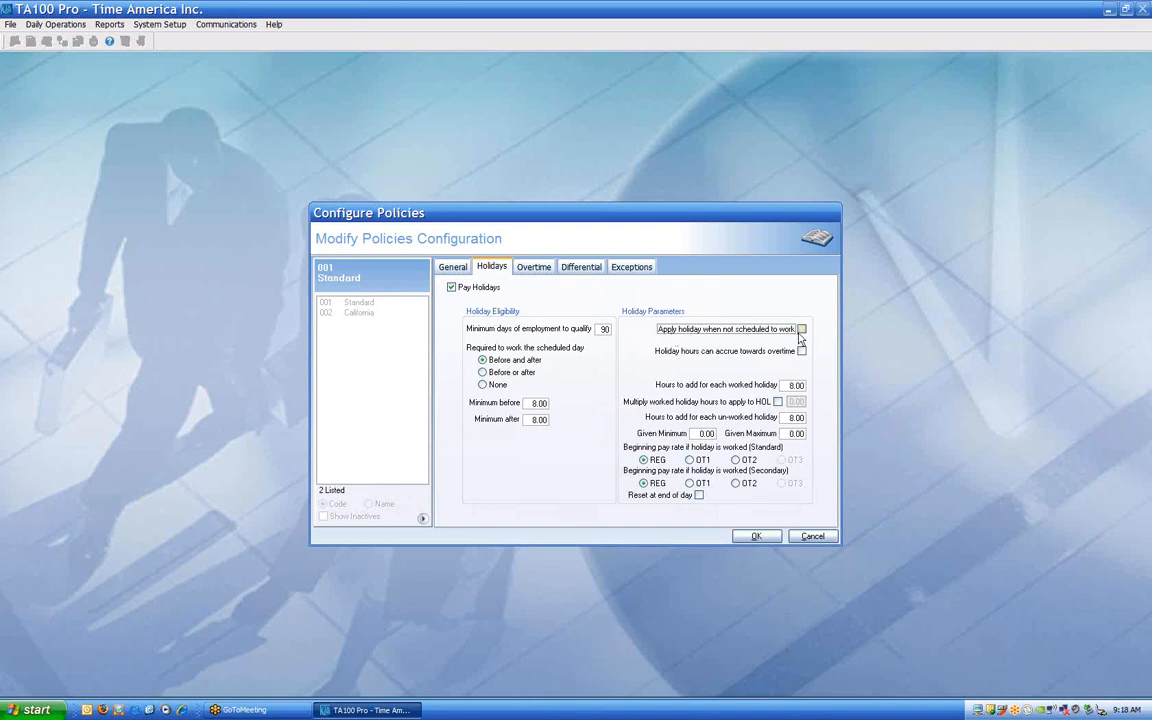
- Clear the hours added for each worked holiday and enable multiplying worked holiday hours to apply to HOL
click(800, 332)
click(801, 331)
double_click(806, 385)
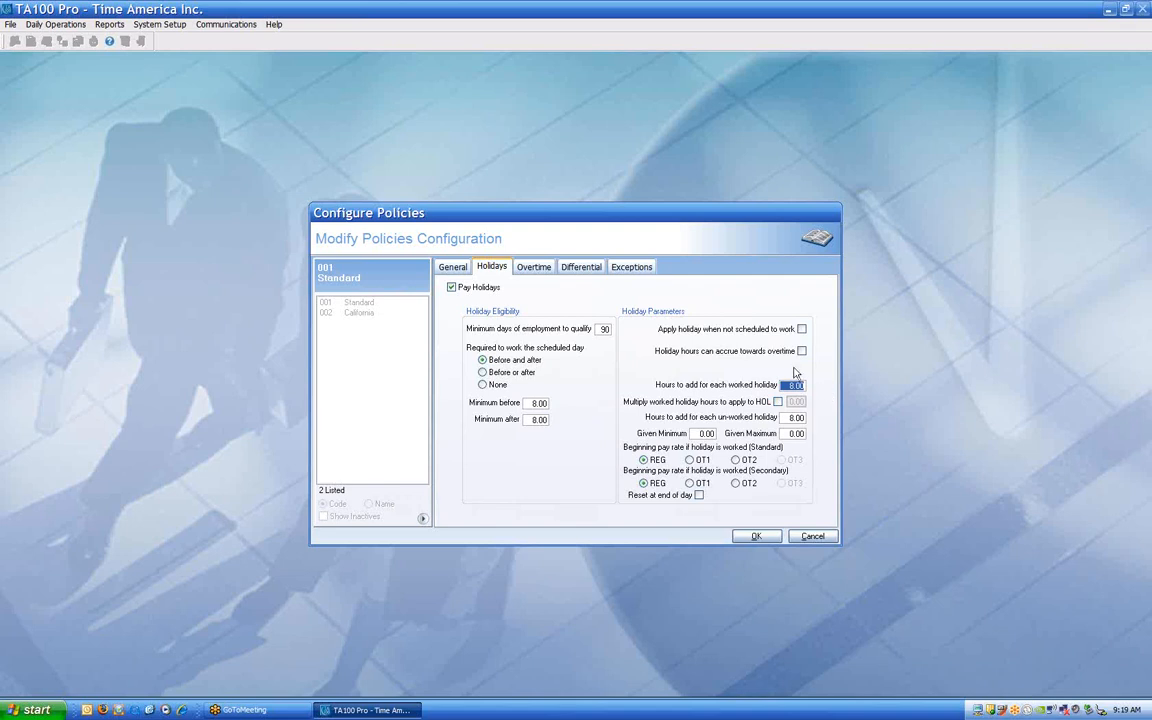
click(778, 401)
key(BackSpace)
key(Tab)
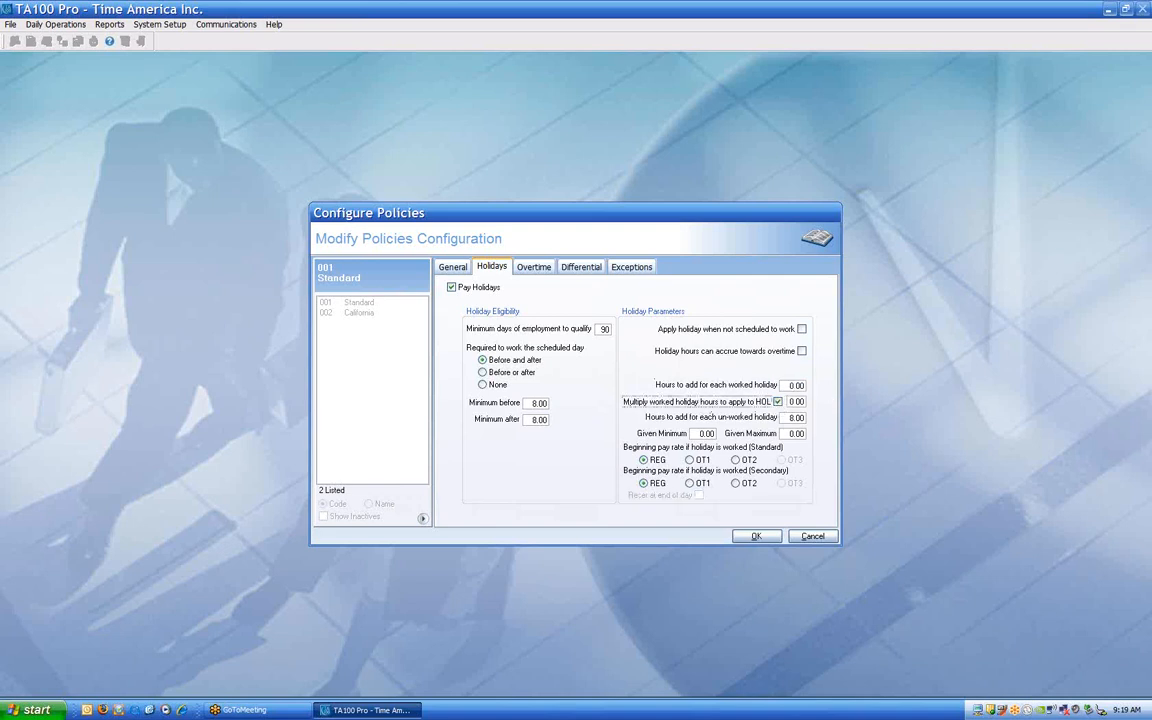
- Try 1, 1.5, 2 and again 1 as the multiplier for worked holiday hours
click(792, 401)
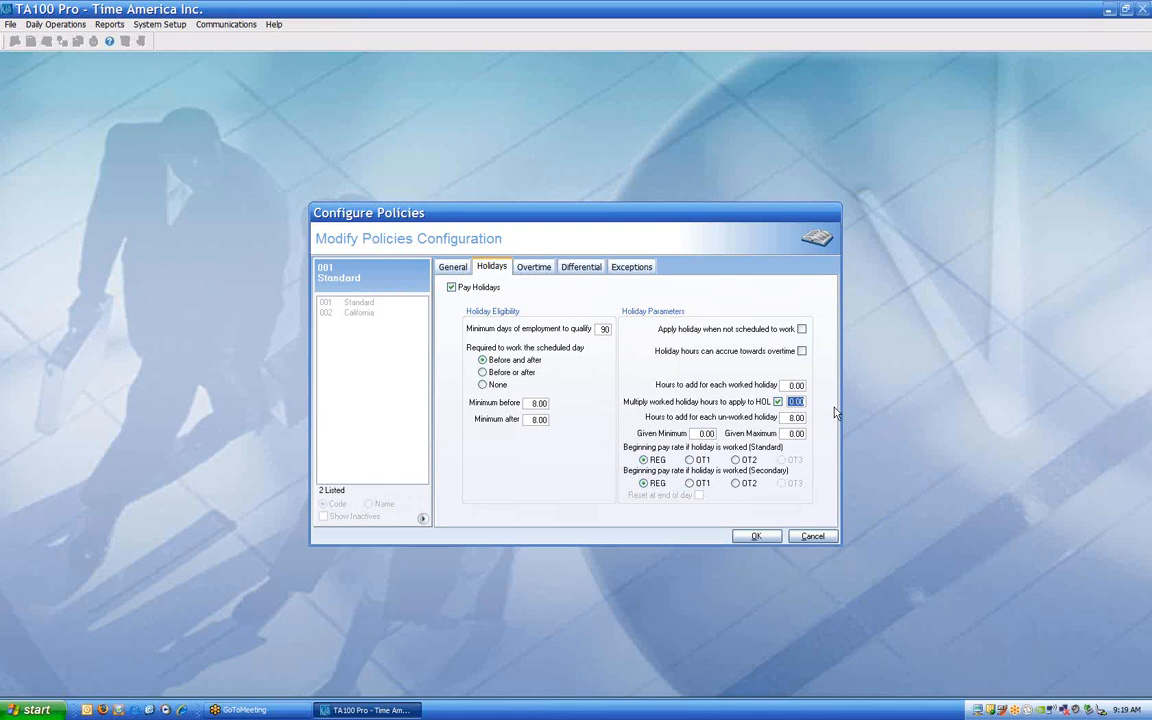
text(1)
key(Tab)
click(795, 401)
text(1.5)
key(Tab)
key(shift+Tab)
text(2)
key(Tab)
key(Tab)
double_click(791, 401)
text(1)
- Set the holiday's given minimum to 8 hours and its given maximum to 9 hours
key(Tab)
key(Tab)
text(8)
key(Tab)
text(9)
key(Tab)
- Clear the holiday multiplier and turn off multiplying worked holiday hours to apply to HOL
drag(787, 401, 805, 401)
key(BackSpace)
click(779, 402)
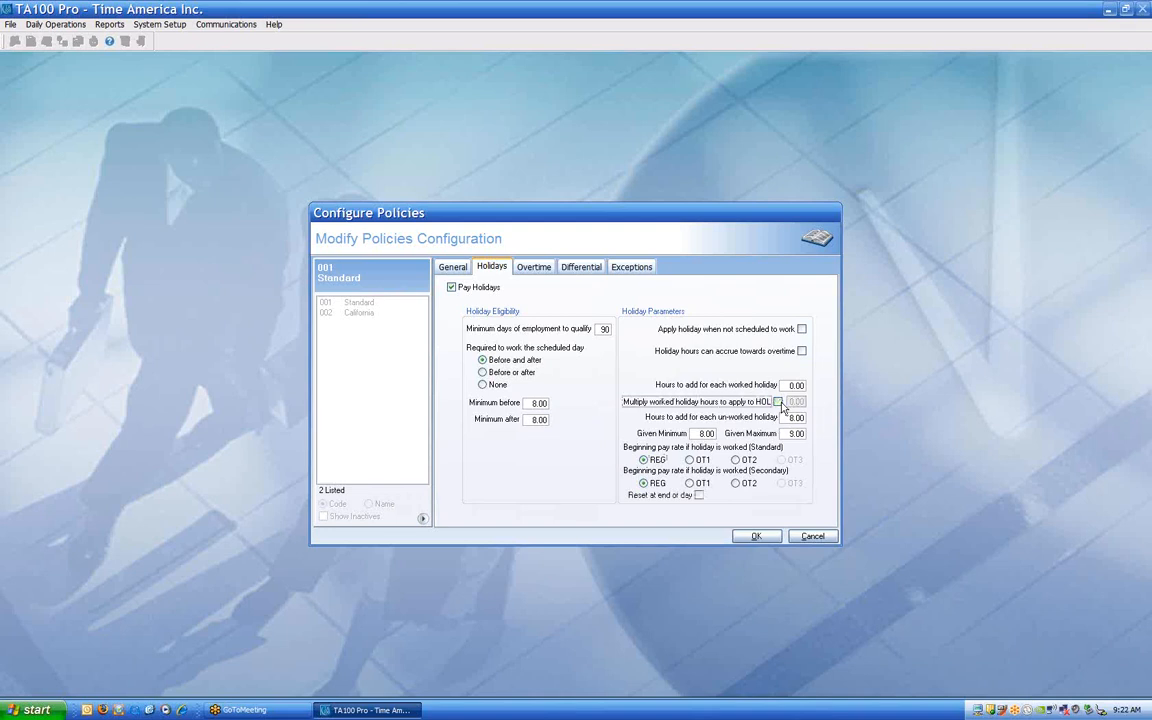
- Set the beginning pay rate for worked holidays to OT1 for Standard and OT2 for Secondary
click(689, 460)
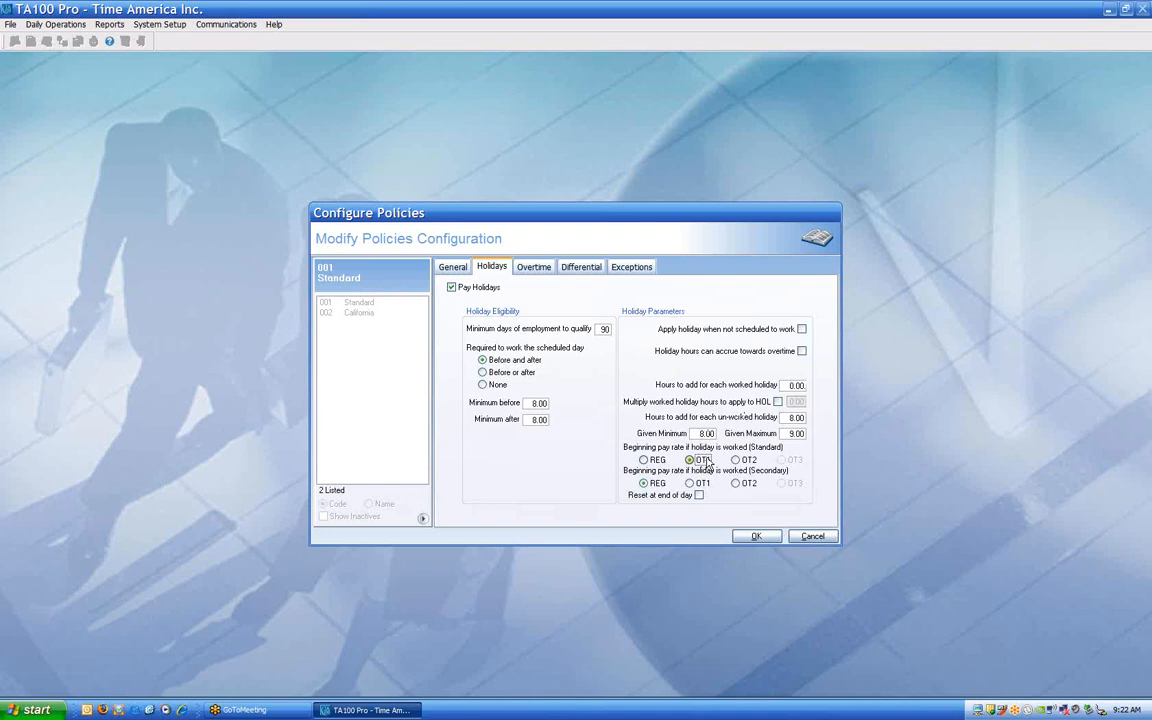
click(737, 460)
click(700, 461)
click(738, 483)
- Try a biweekly overtime cycle with an OT1 period limit of 90, as well as the semimonthly and monthly cycles
click(535, 268)
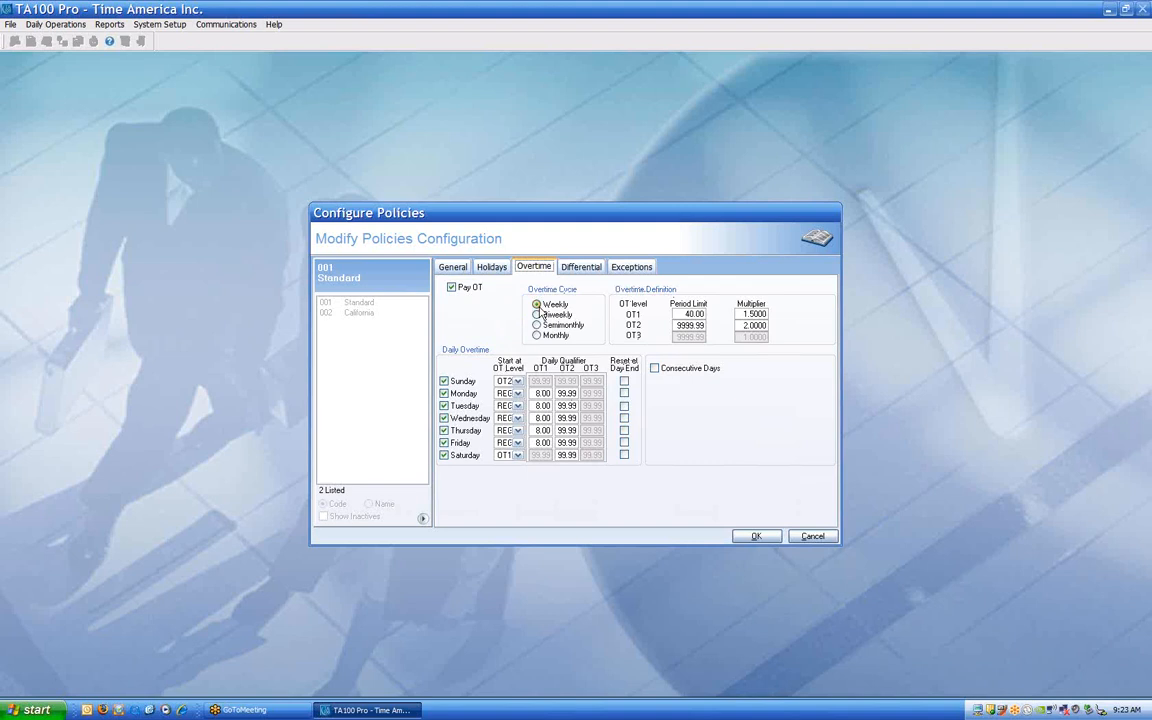
click(757, 314)
click(538, 315)
click(690, 314)
text(90)
key(Tab)
click(537, 325)
click(539, 336)
click(549, 315)
- Set the overtime cycle to weekly and the OT1 period limit to 40
click(538, 304)
double_click(681, 314)
text(40)
key(Tab)
- Check the OT2 period limit and compare it with the beginning pay rates for worked holidays
double_click(676, 325)
key(Tab)
key(shift+Tab)
key(Tab)
click(497, 270)
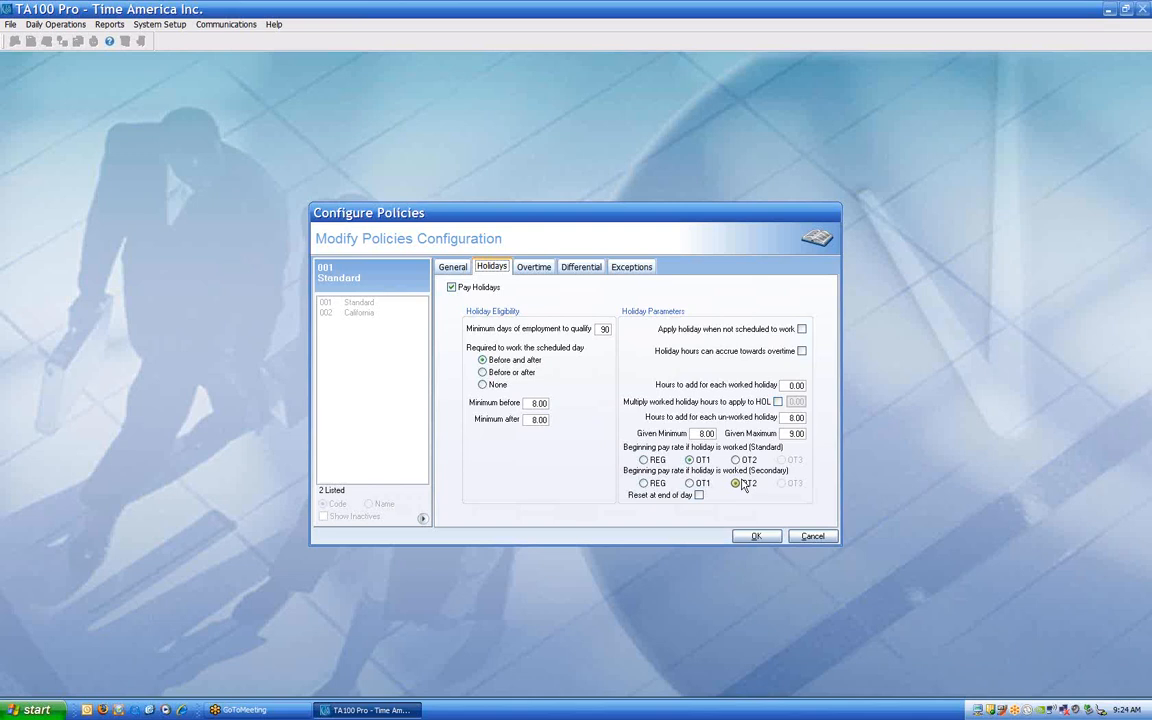
- In the daily overtime settings, set the OT2 daily qualifier to 12 hours for each day from Monday to Friday
click(531, 268)
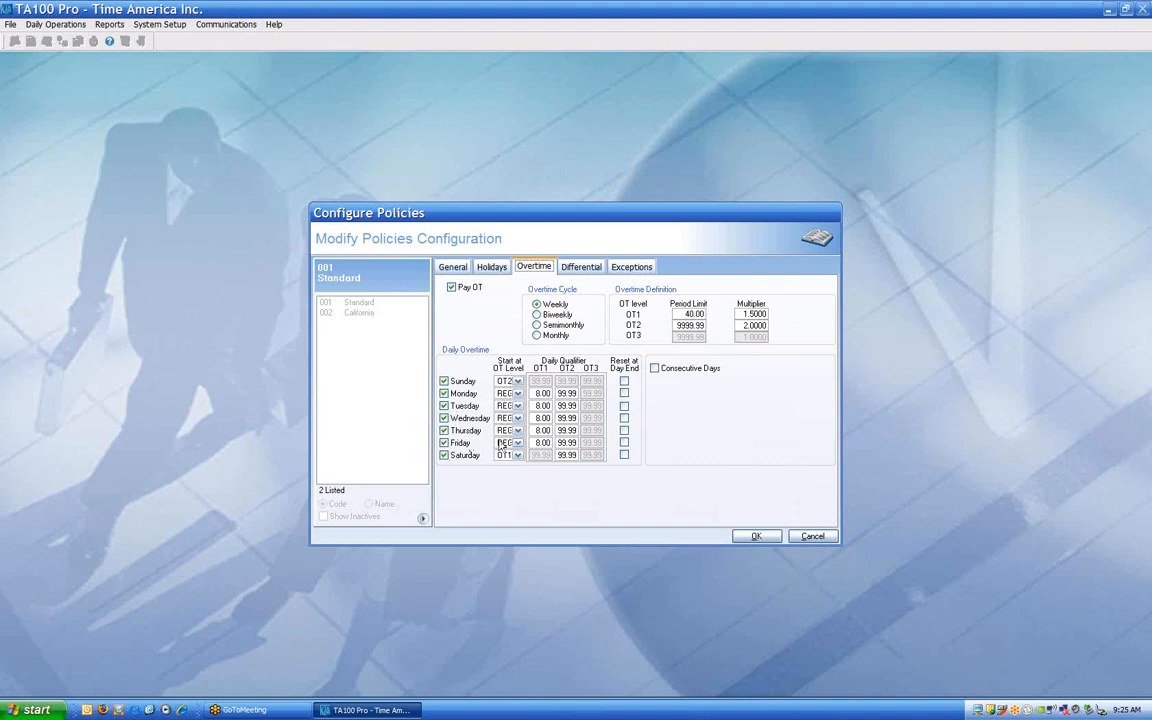
click(538, 394)
drag(551, 394, 553, 407)
drag(533, 418, 550, 418)
drag(558, 394, 608, 404)
text(12)
key(Tab)
key(Tab)
key(Tab)
key(Tab)
key(Tab)
text(13)
key(Tab)
key(Tab)
key(Tab)
key(Tab)
key(Tab)
text(12)
key(Tab)
key(Tab)
key(Tab)
key(Tab)
key(Tab)
text(12)
key(Tab)
key(Tab)
key(Tab)
key(Tab)
key(Tab)
text(12)
key(Tab)
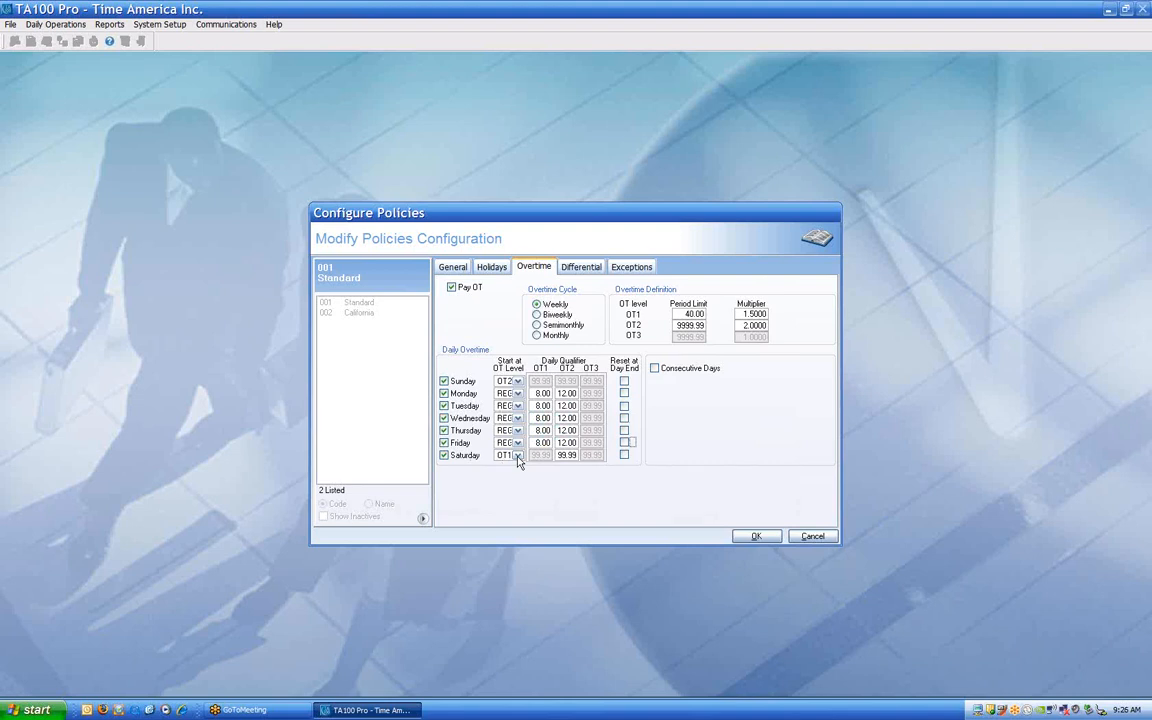
- Enable consecutive-day overtime with a first rule of 6 days, 4 minimum daily hours and 40 total hours at level OT1
click(740, 314)
drag(740, 314, 789, 318)
click(654, 369)
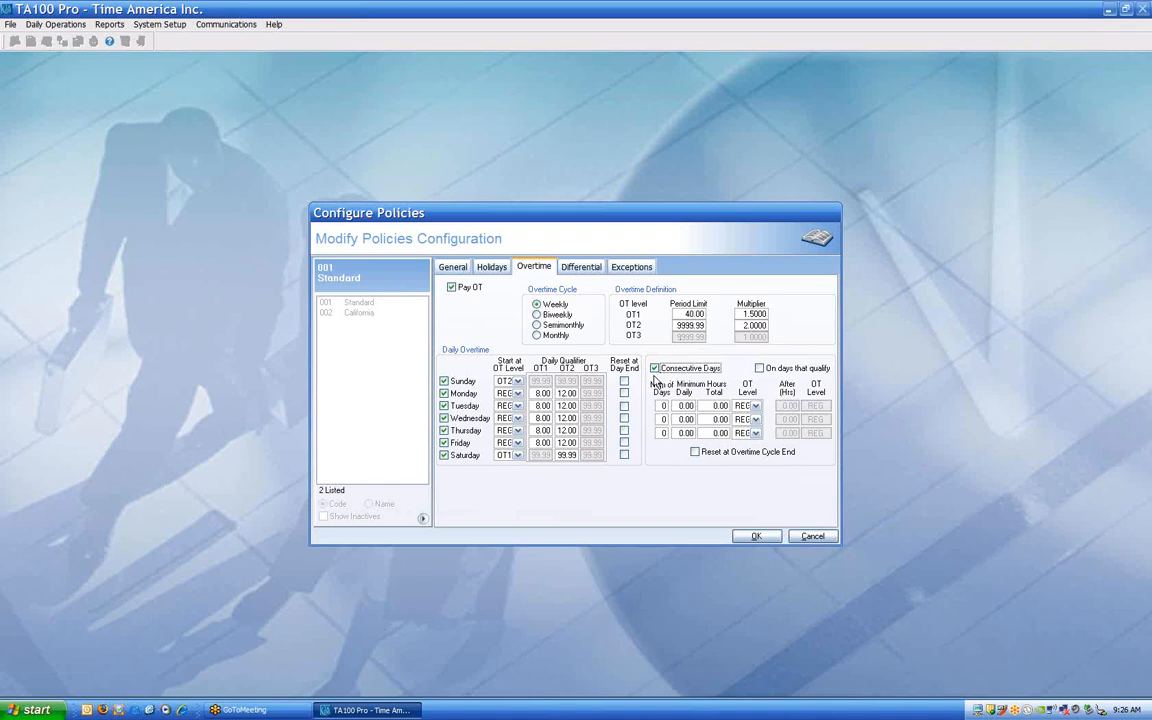
drag(658, 403, 682, 402)
text(6)
key(Tab)
text(4)
key(Tab)
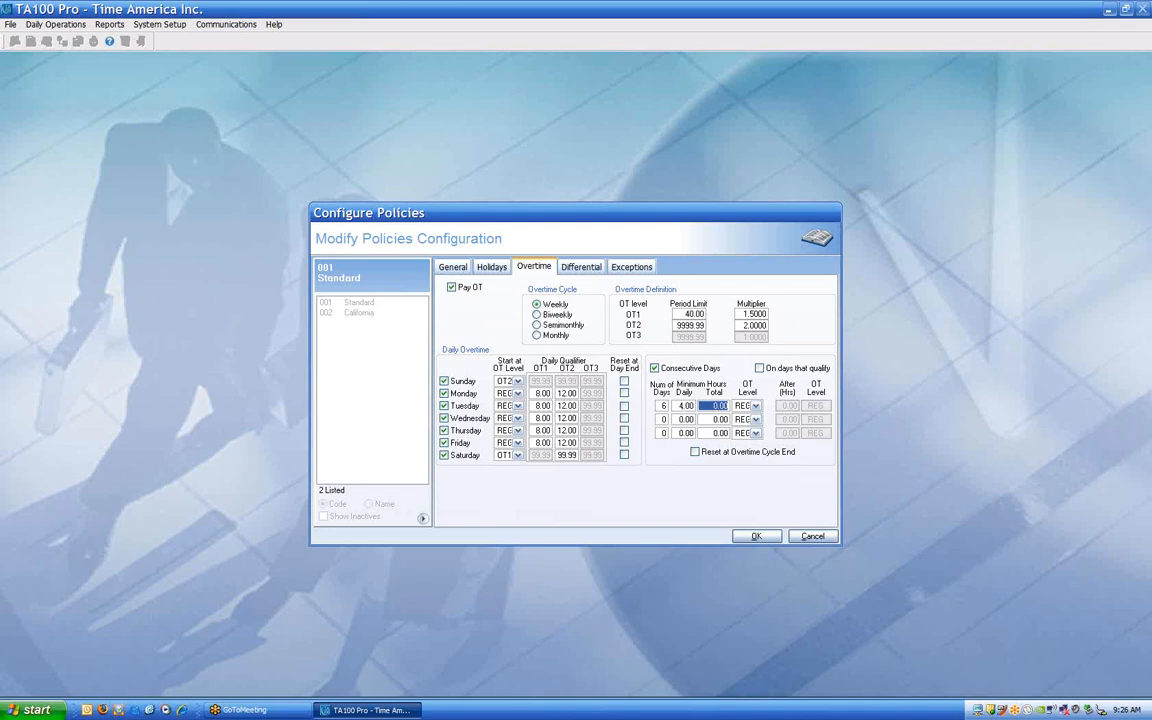
text(40)
key(Tab)
click(755, 406)
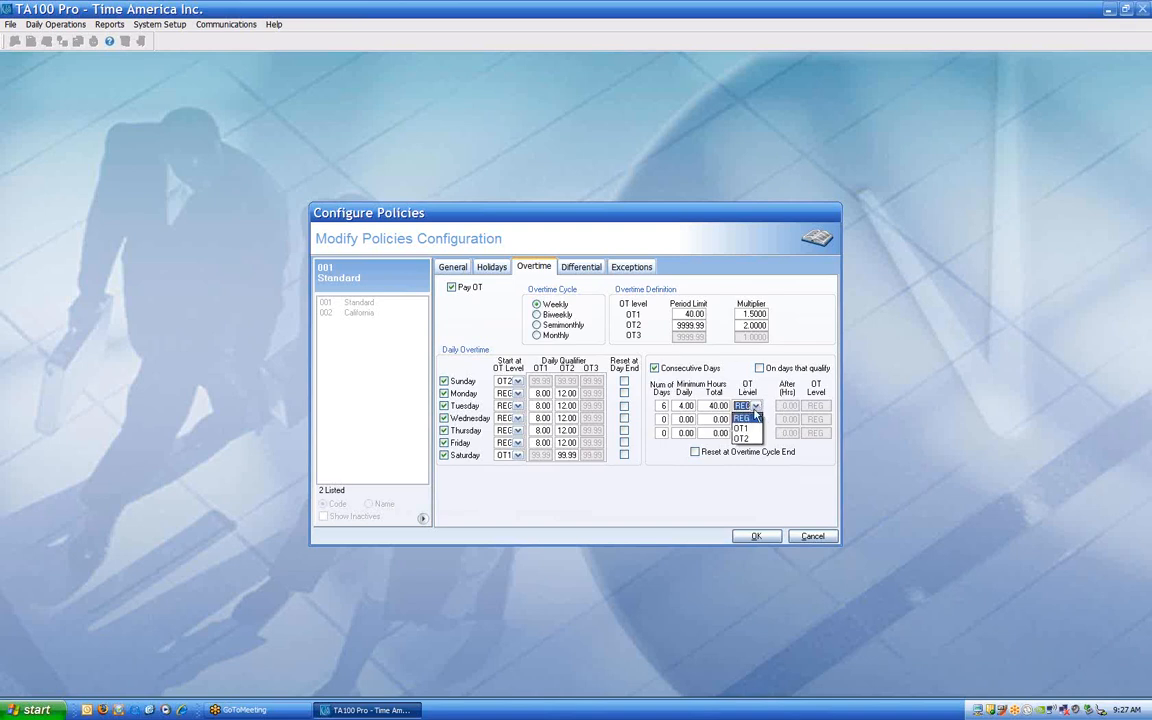
click(741, 428)
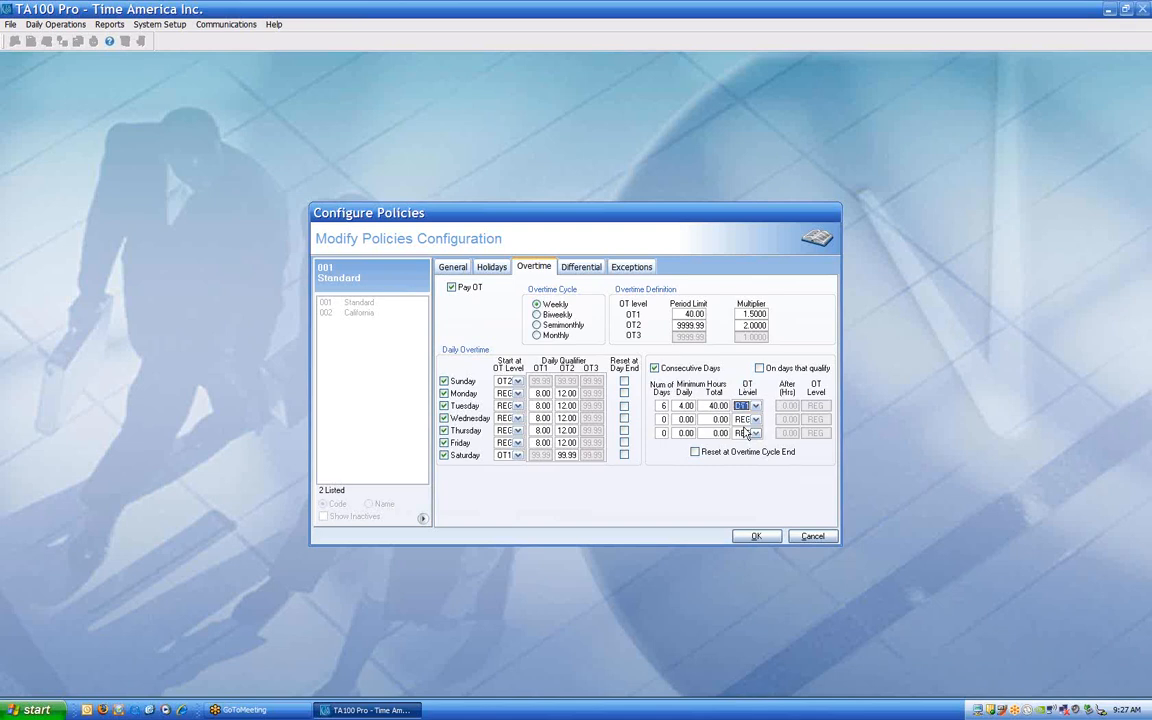
- Enable the on-days-that-qualify option and set the first consecutive-day rule to change overtime level after 4 hours
click(760, 369)
click(781, 405)
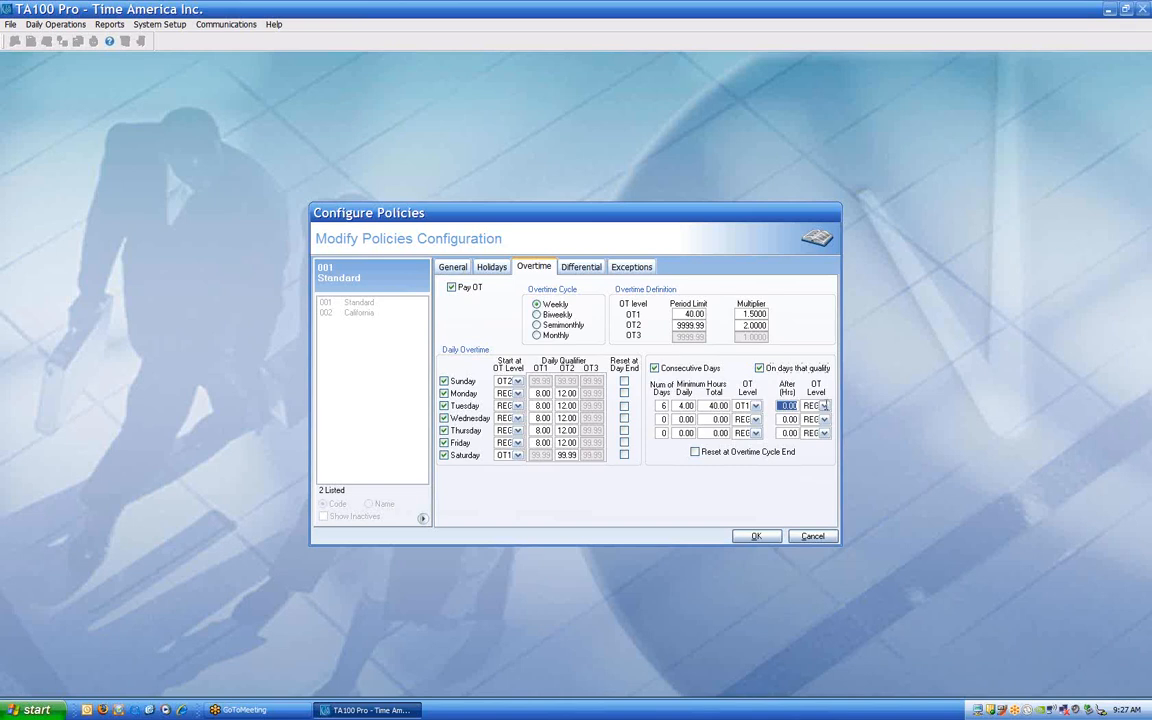
text(4)
key(Tab)
scroll(827, 410, down, 2)
- Try a monthly overtime cycle with the second and third consecutive-day rules set to 15 and 21 days
click(561, 317)
click(553, 335)
click(662, 420)
text(15)
key(Tab)
key(Tab)
key(Tab)
key(Tab)
key(Tab)
key(Tab)
text(21)
key(Tab)
- Turn on the reset at overtime cycle end and return the overtime cycle to weekly
click(727, 458)
click(539, 305)
- Enter amounts of 1 and 3 for the policy's pay differentials
click(580, 270)
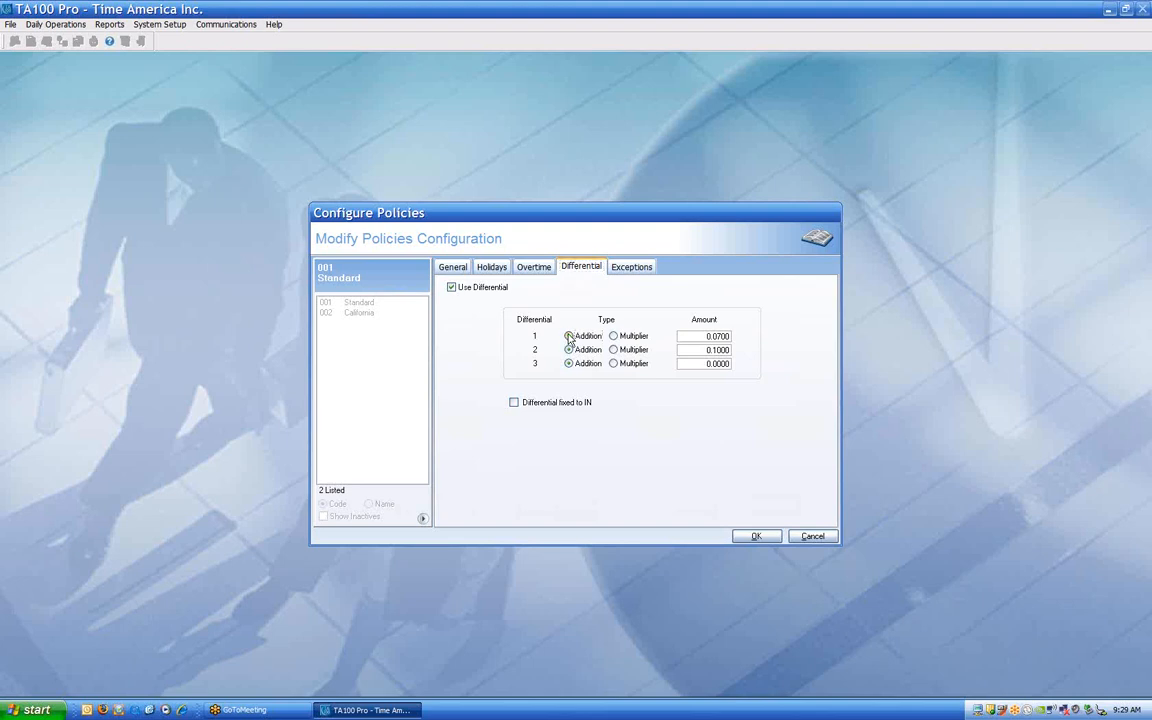
click(706, 336)
text(1)
key(Tab)
key(Tab)
text(3)
key(Tab)
- Make differential 3 a multiplier with amount 0.25, keeping differentials 1 and 2 as additions
click(615, 336)
click(614, 349)
click(614, 363)
click(569, 336)
click(569, 350)
click(690, 363)
text(0.25)
click(570, 408)
click(568, 407)
- Go through the exception limits for consecutive, overtime and daily hours, and discard the edits to the Standard policy
click(626, 267)
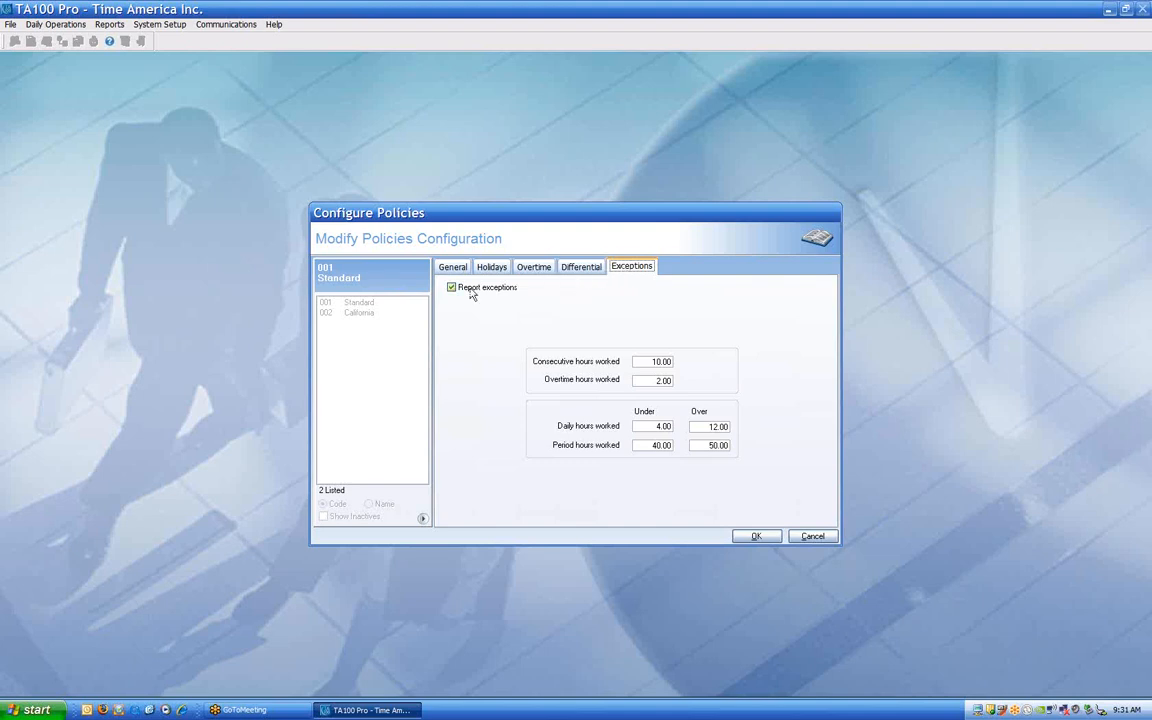
drag(637, 361, 697, 367)
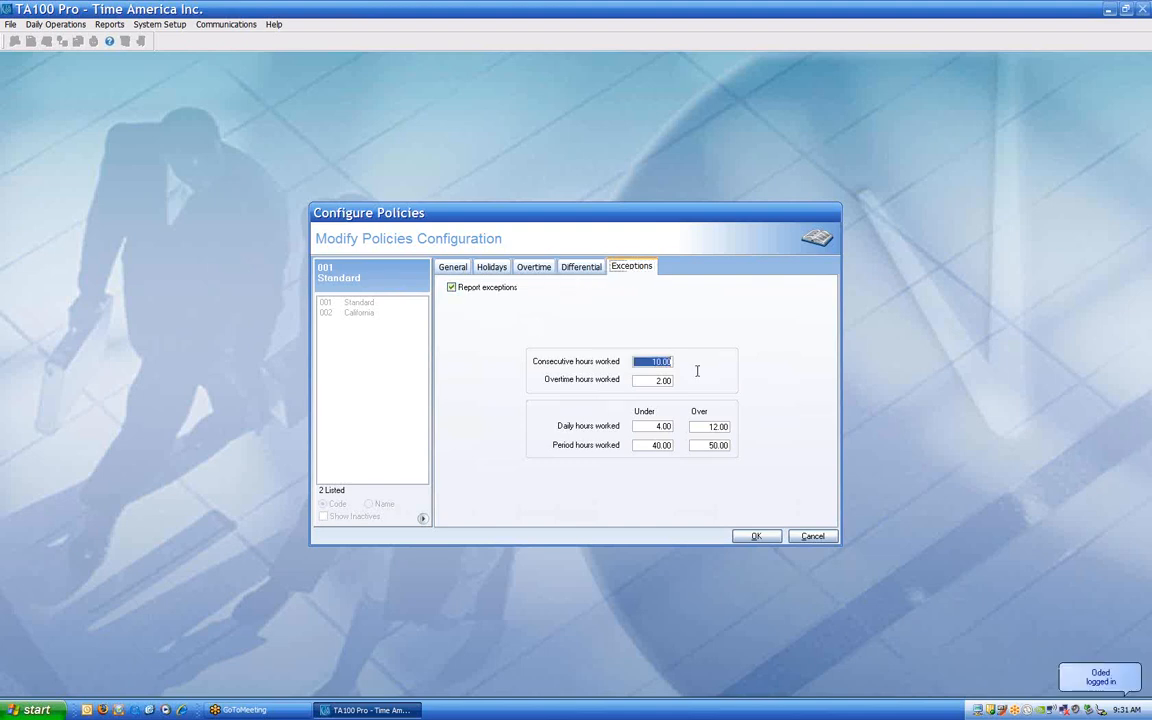
text(16)
key(Tab)
key(Tab)
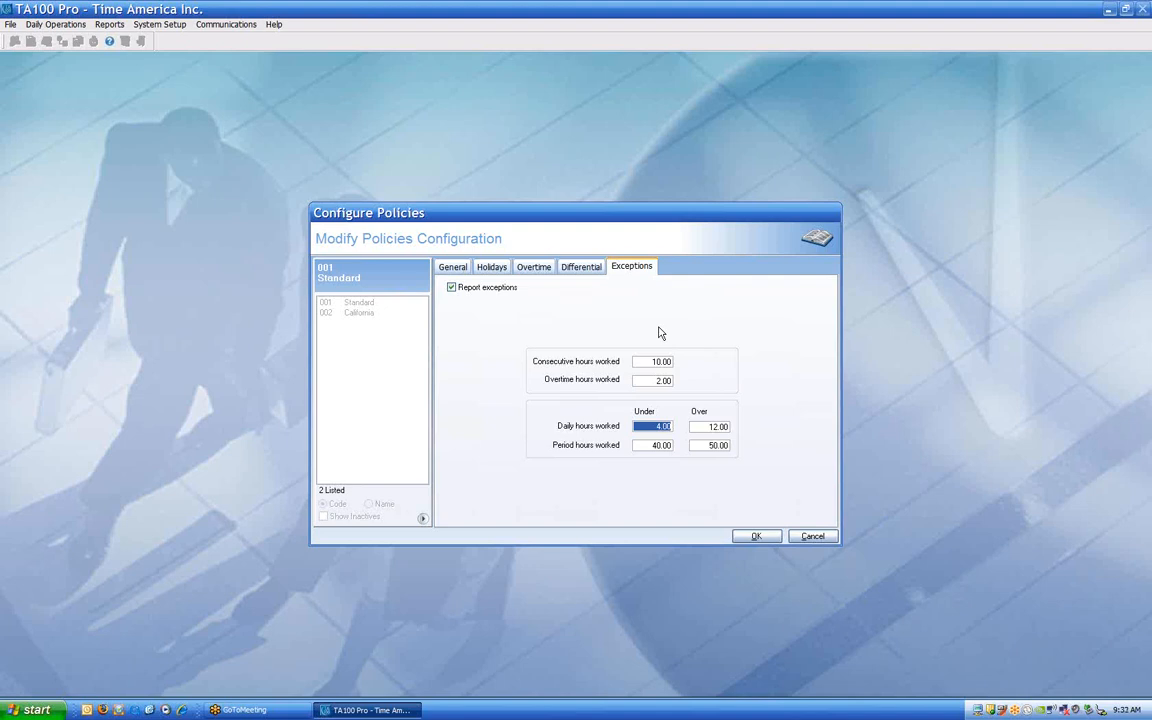
click(648, 362)
click(812, 537)
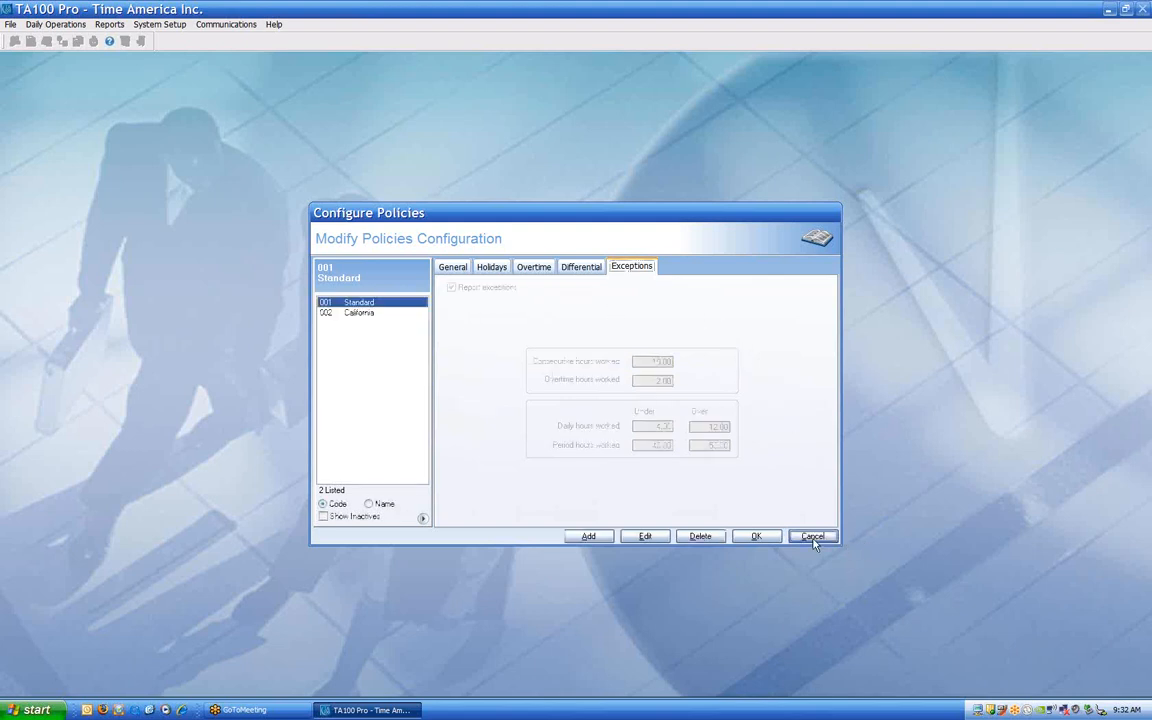
- Add a policy with code 003 named Standard-No Holiday, copying its defaults from 001 Standard
click(463, 266)
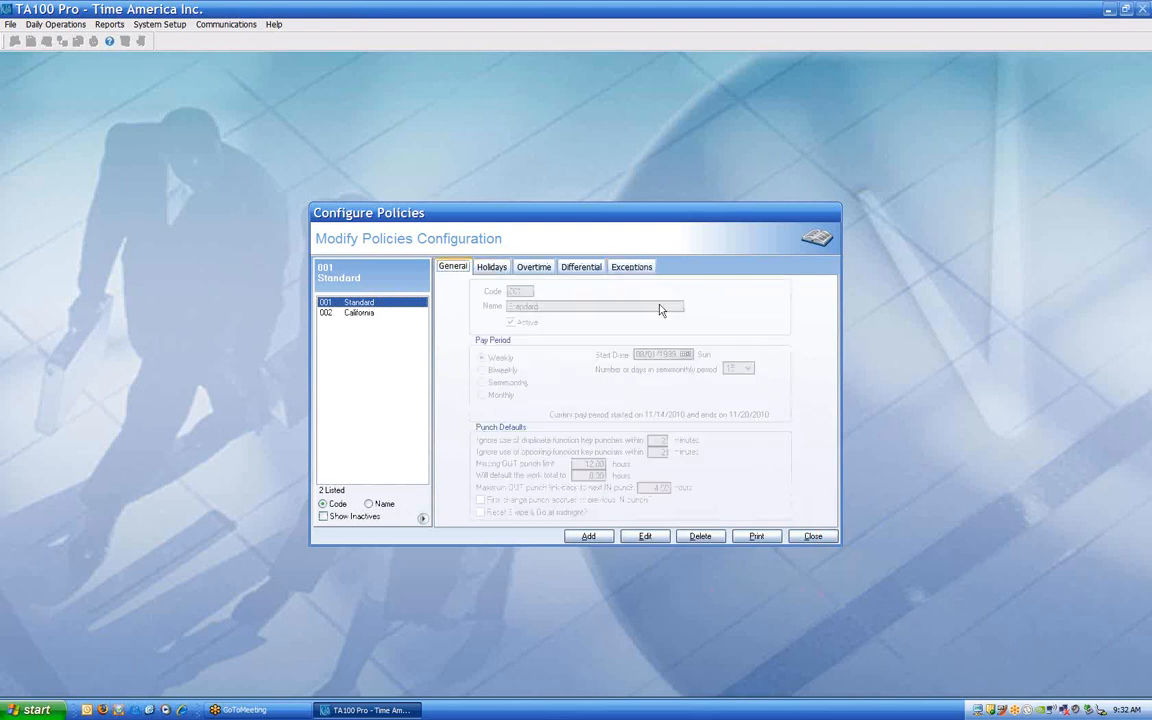
click(589, 537)
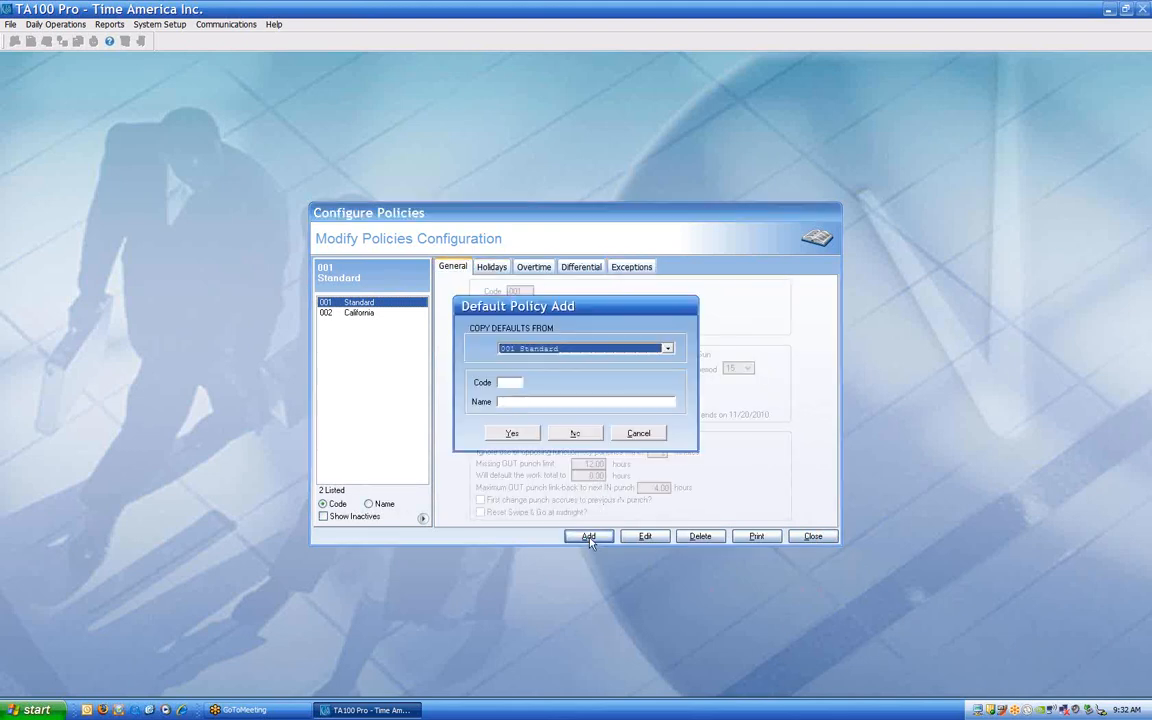
click(518, 381)
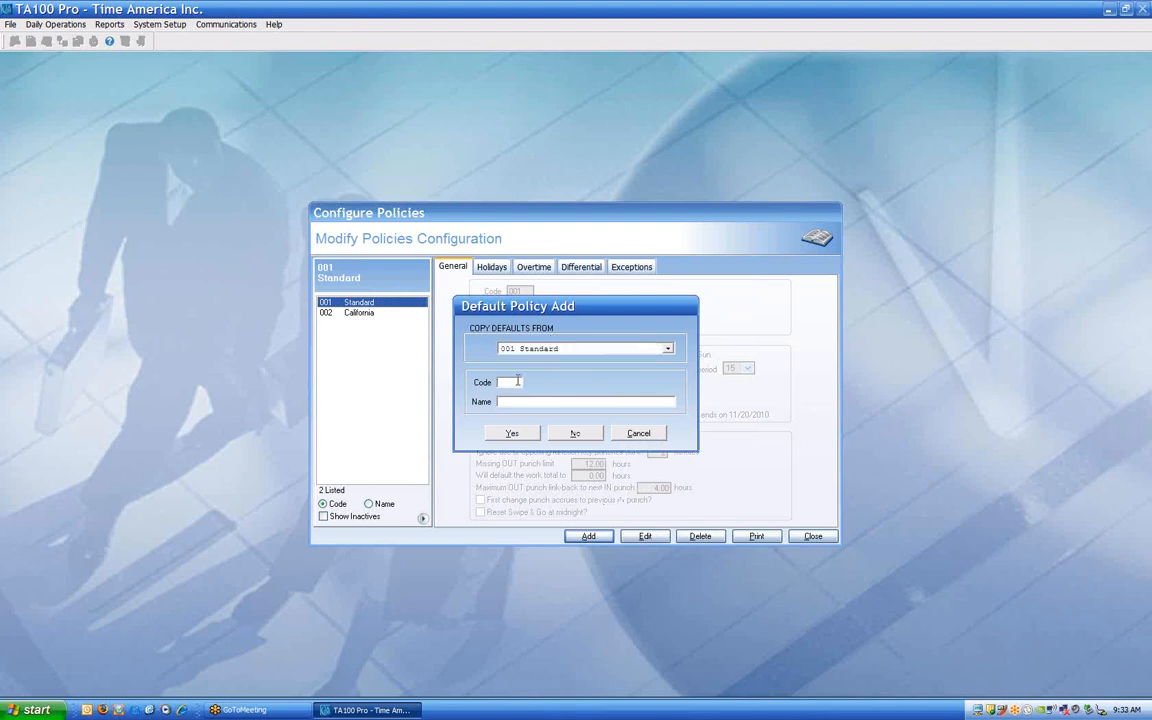
text(3)
drag(517, 381, 497, 382)
text(003)
key(Tab)
text(Standard-No Holiday)
click(511, 433)
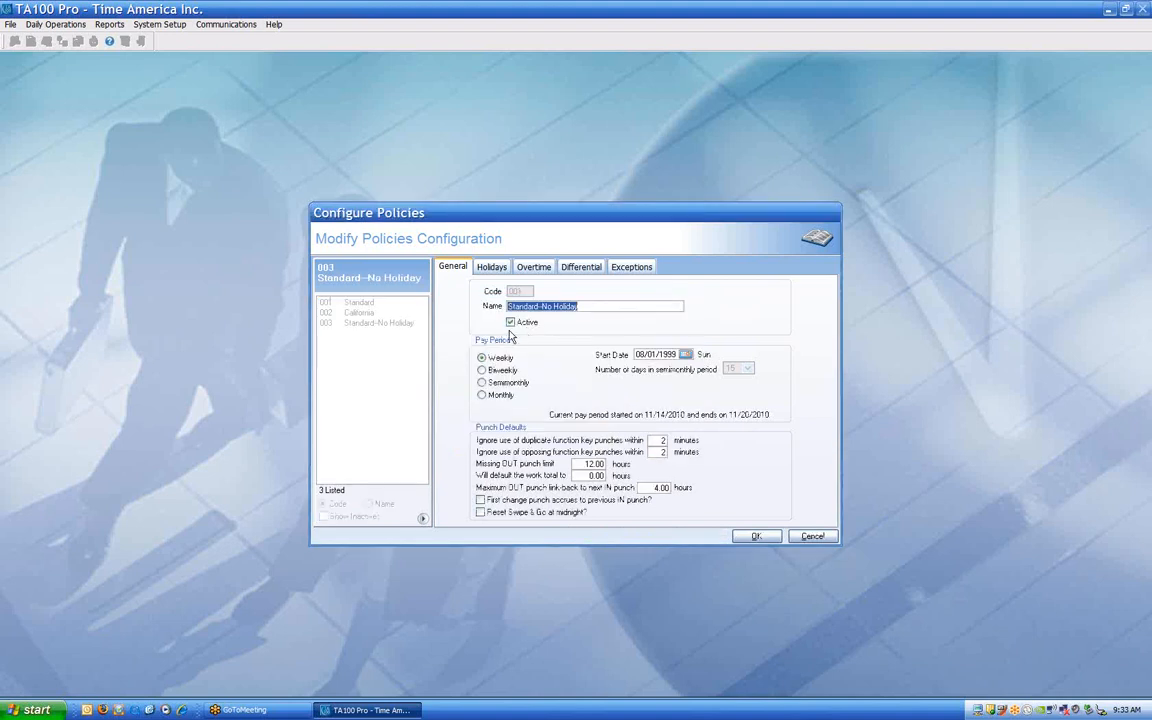
- Set the new policy's missing OUT punch limit to 18 hours and turn off holiday pay
click(581, 463)
text(18)
key(Tab)
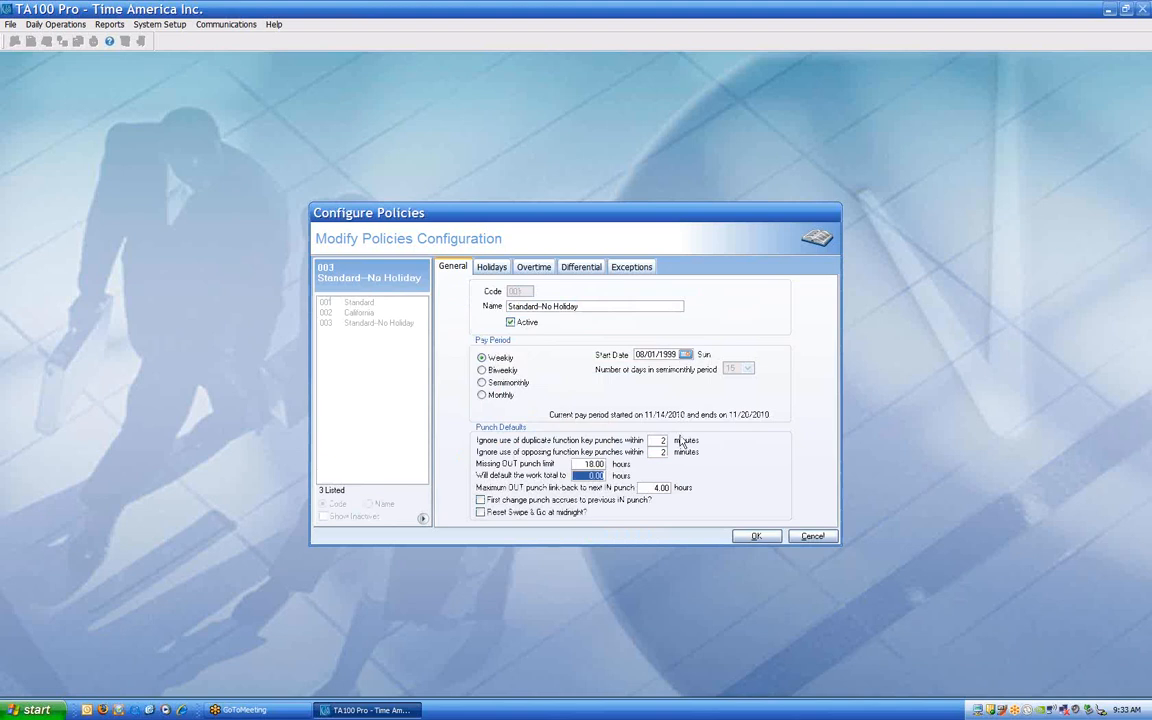
click(489, 267)
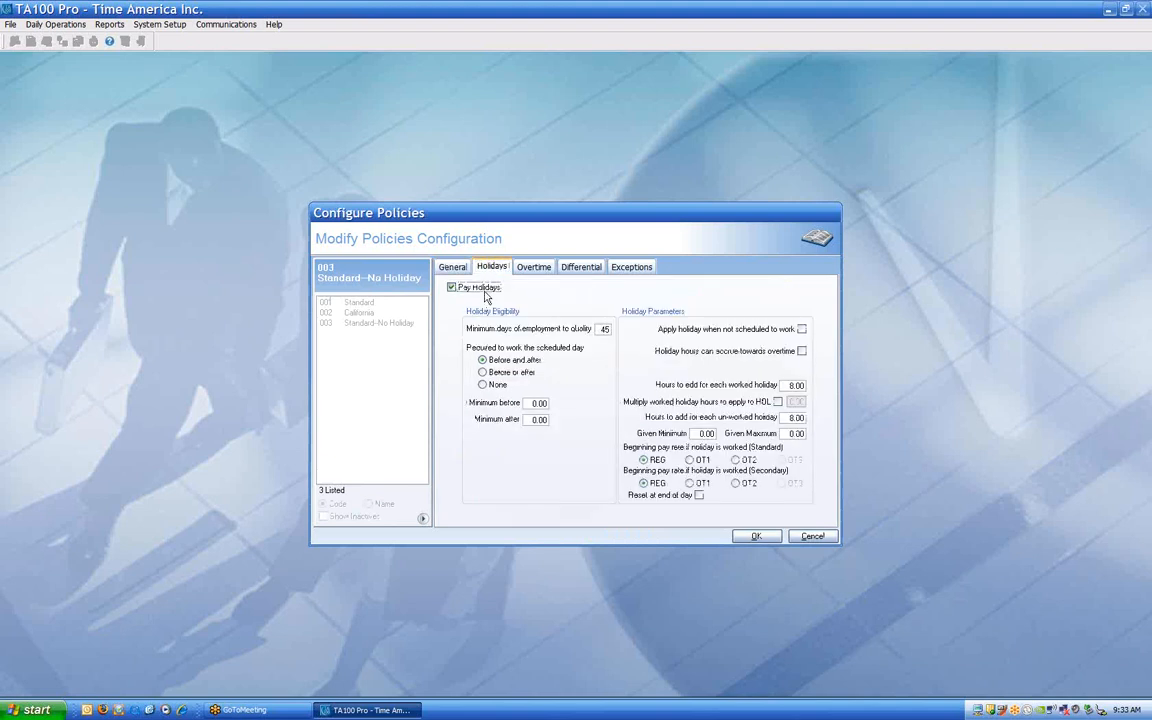
click(451, 287)
- Check the new policy's overtime, differential and exception settings, save it and close the policies configuration
click(534, 268)
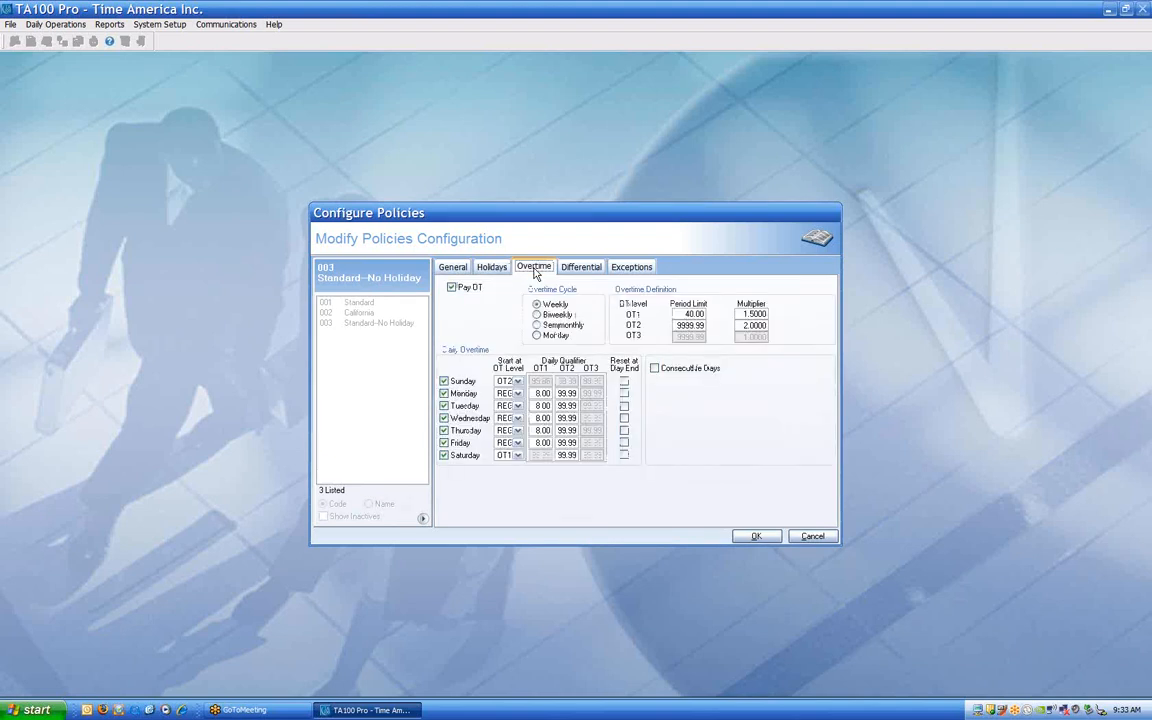
click(581, 267)
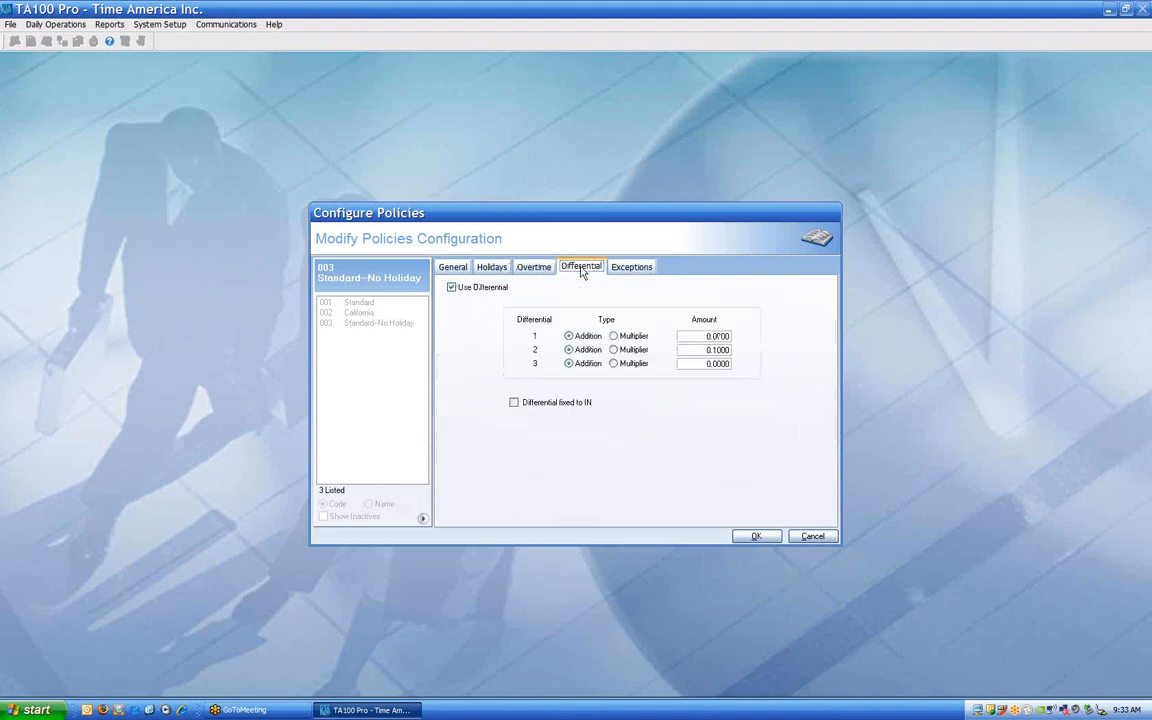
click(633, 268)
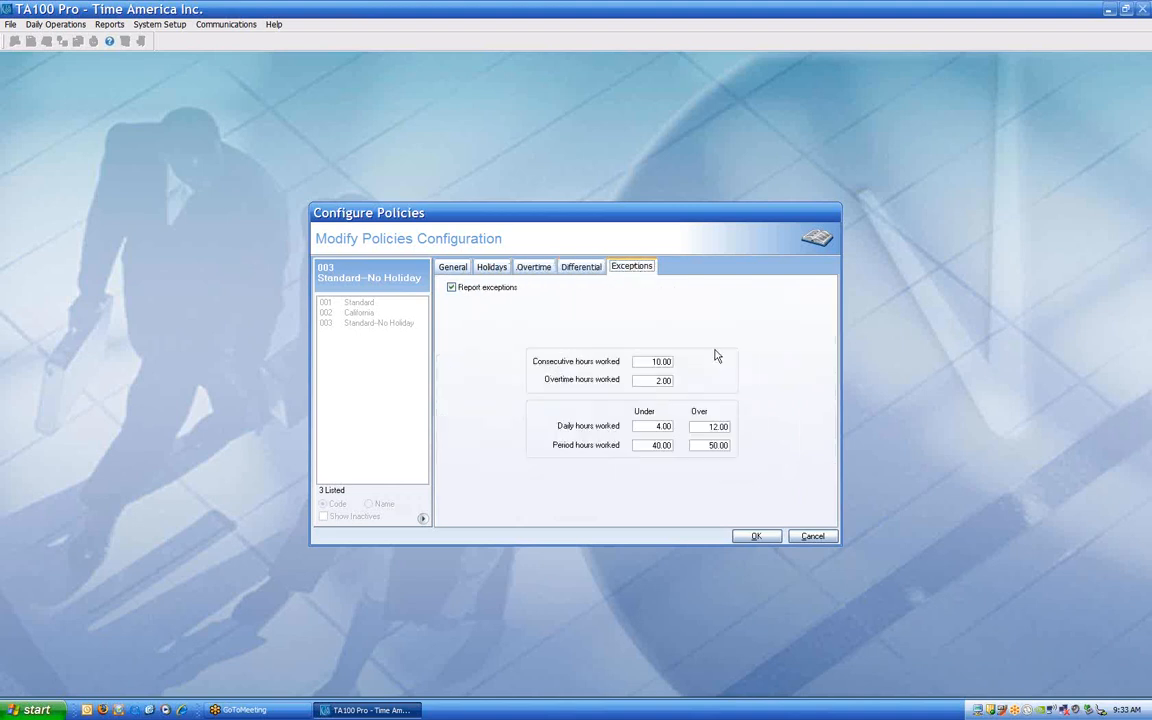
click(754, 537)
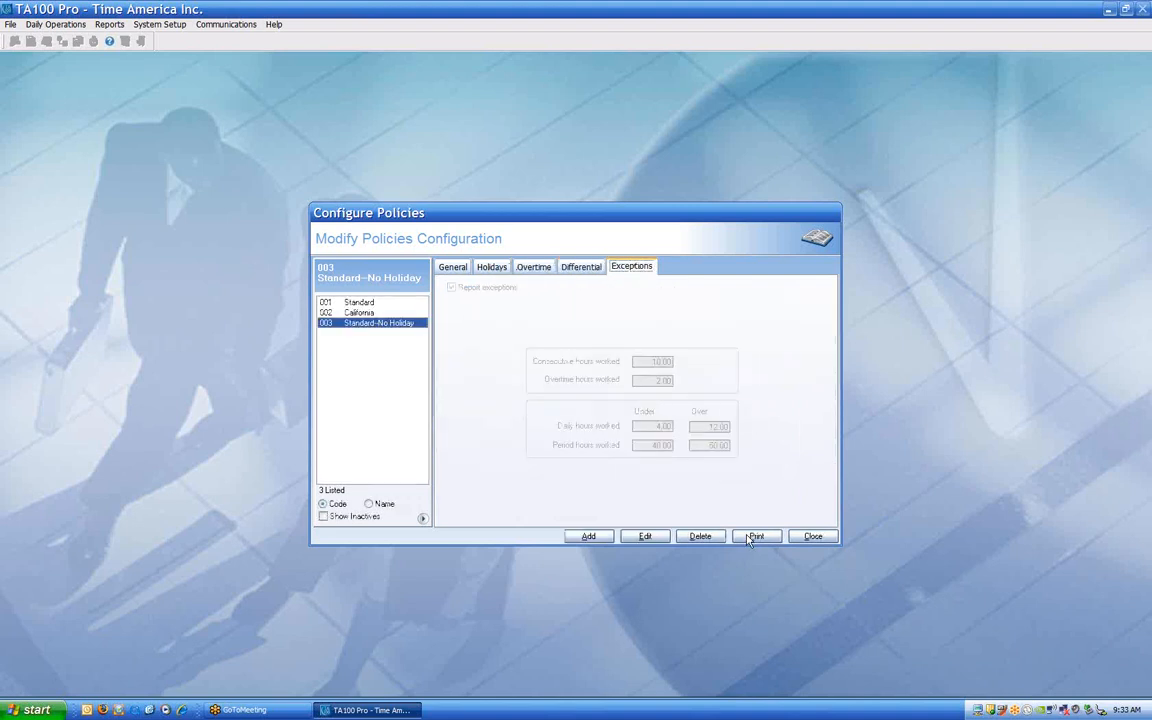
click(811, 538)
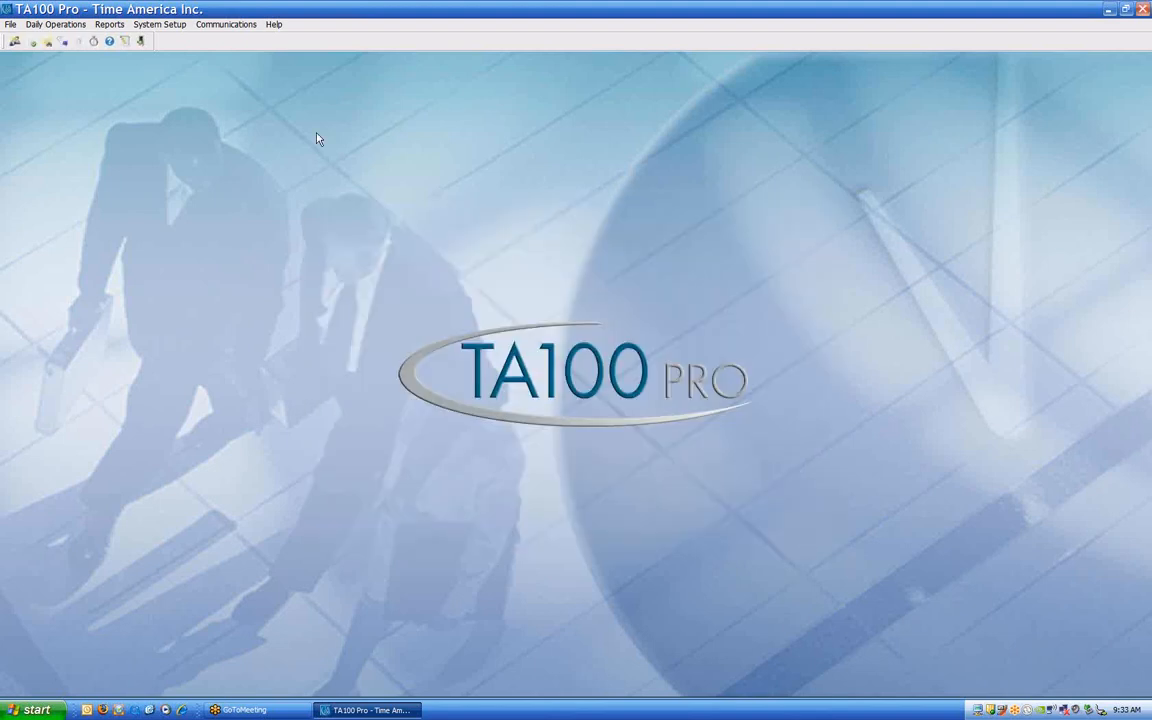
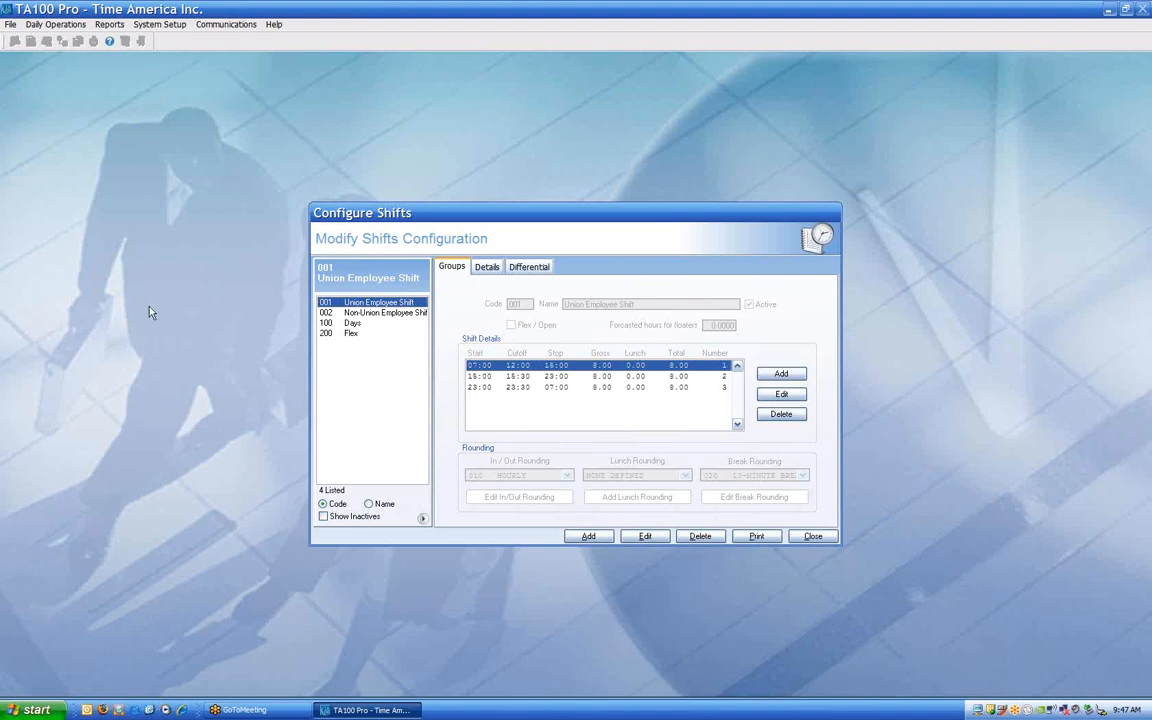
- Add a shift group with code 300 named Training, using IN/OUT STANDARD ROUNDING for its in/out punches
click(356, 313)
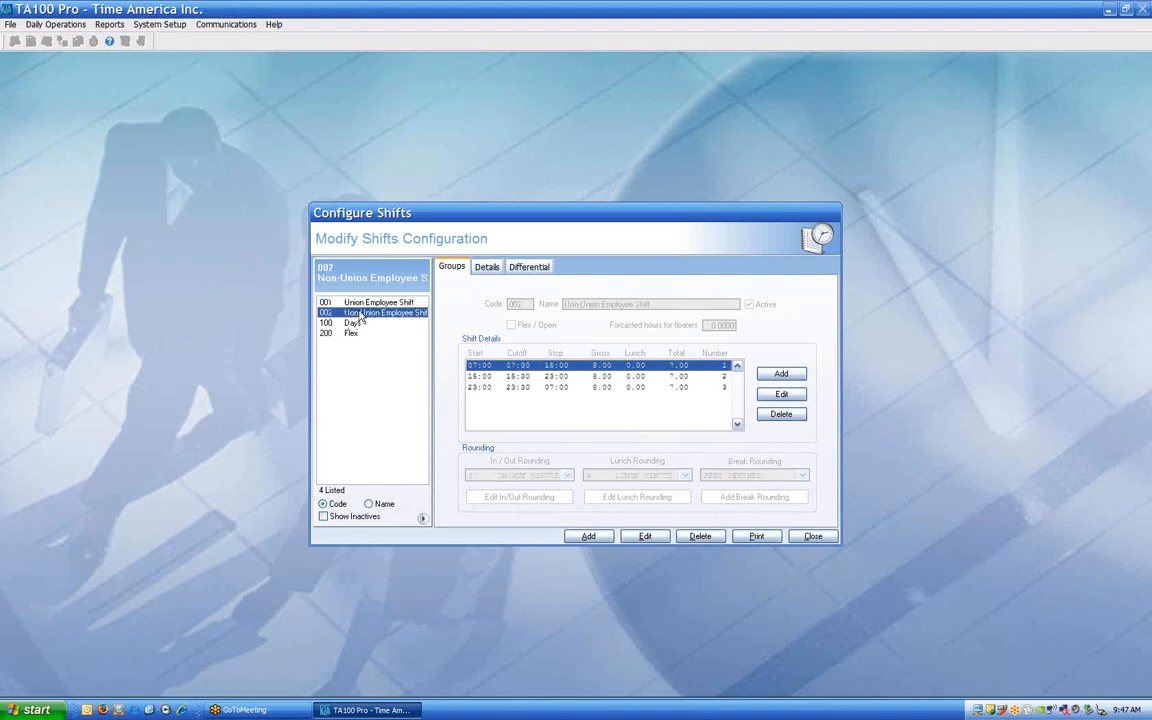
click(353, 323)
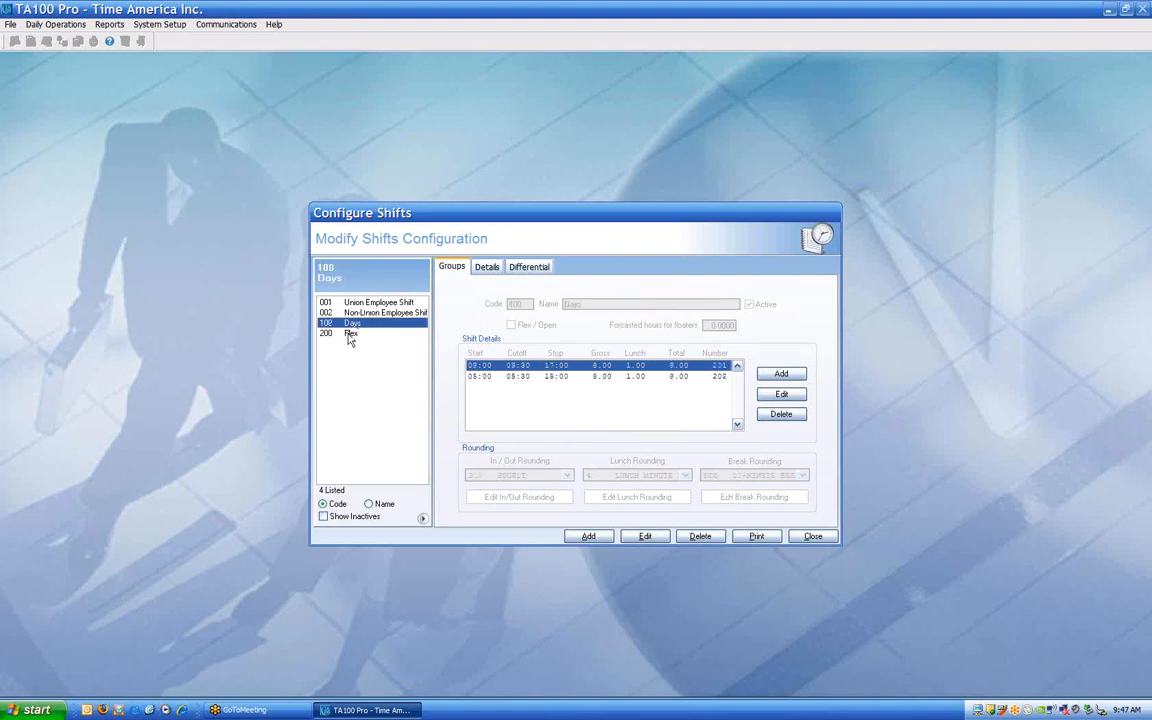
click(348, 333)
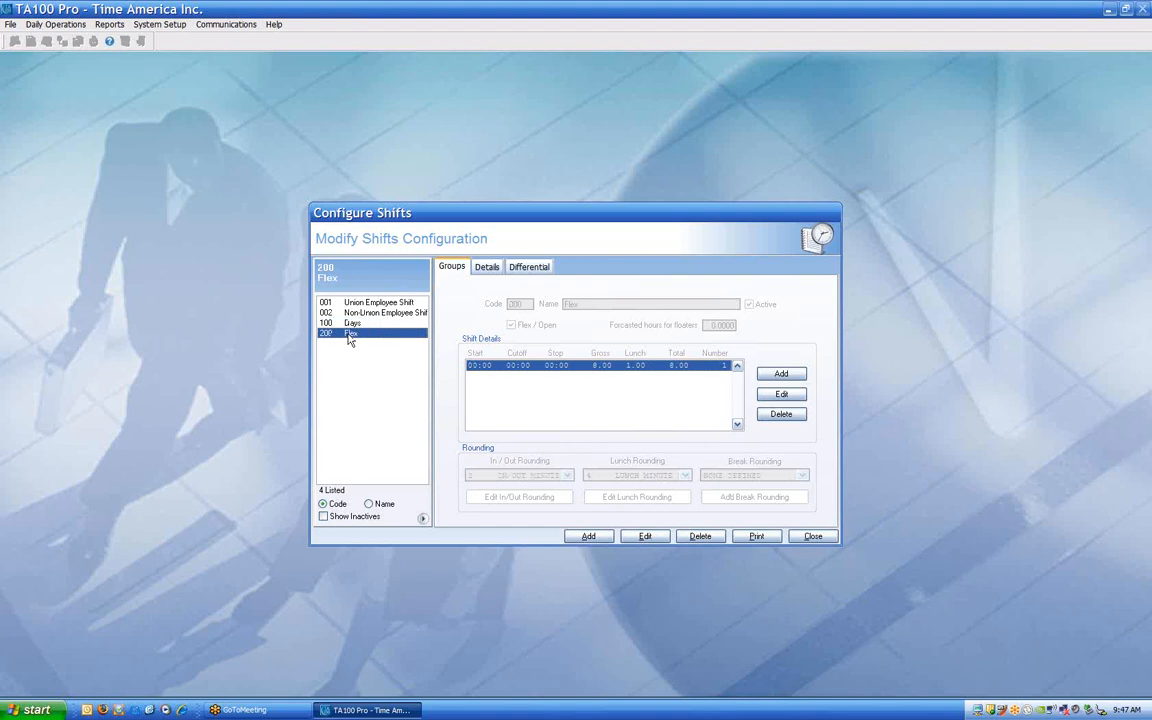
click(588, 537)
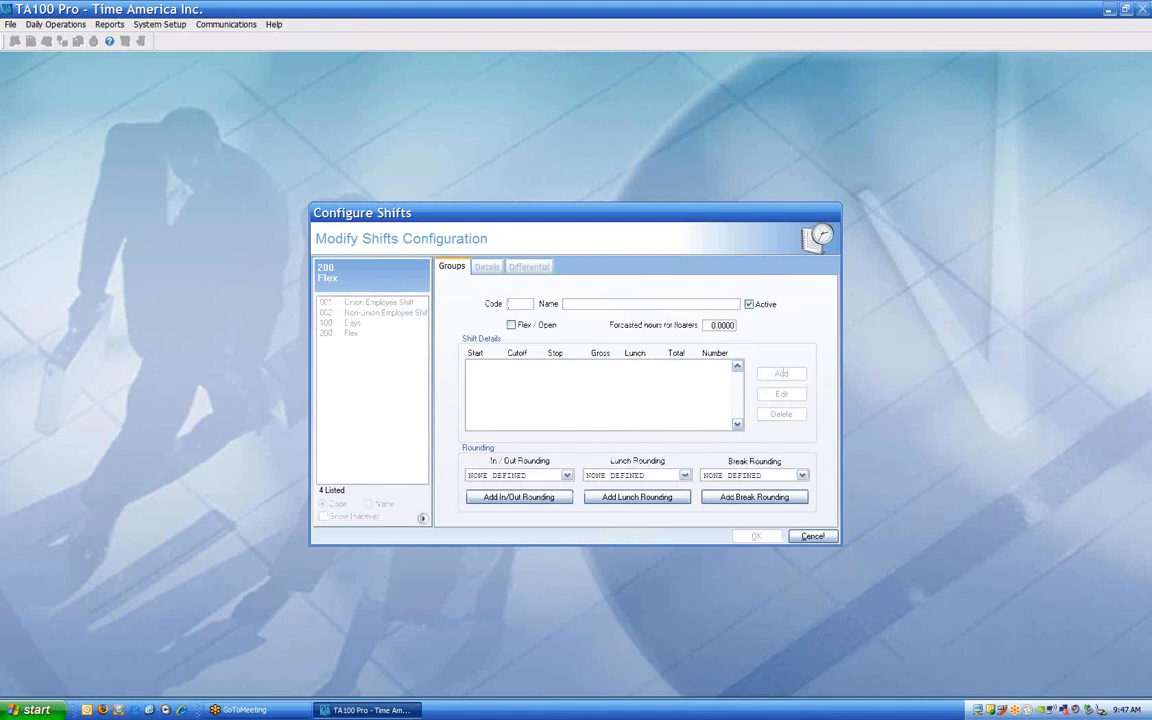
text(300)
key(Tab)
text(Training)
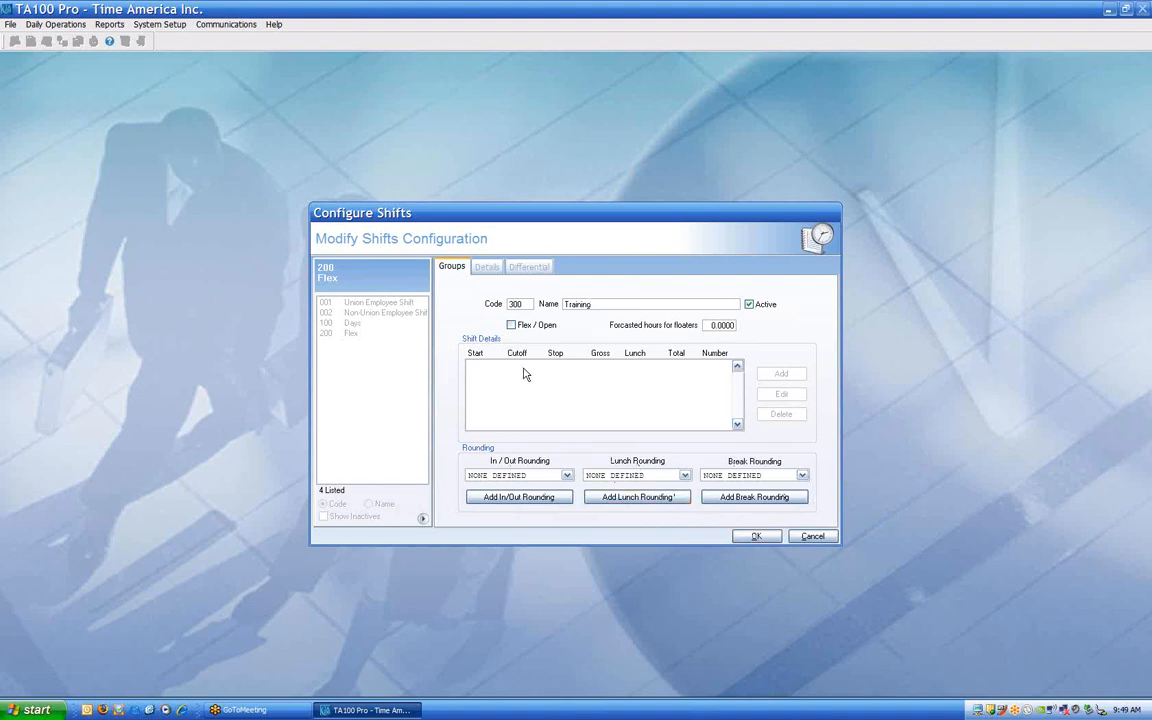
click(566, 476)
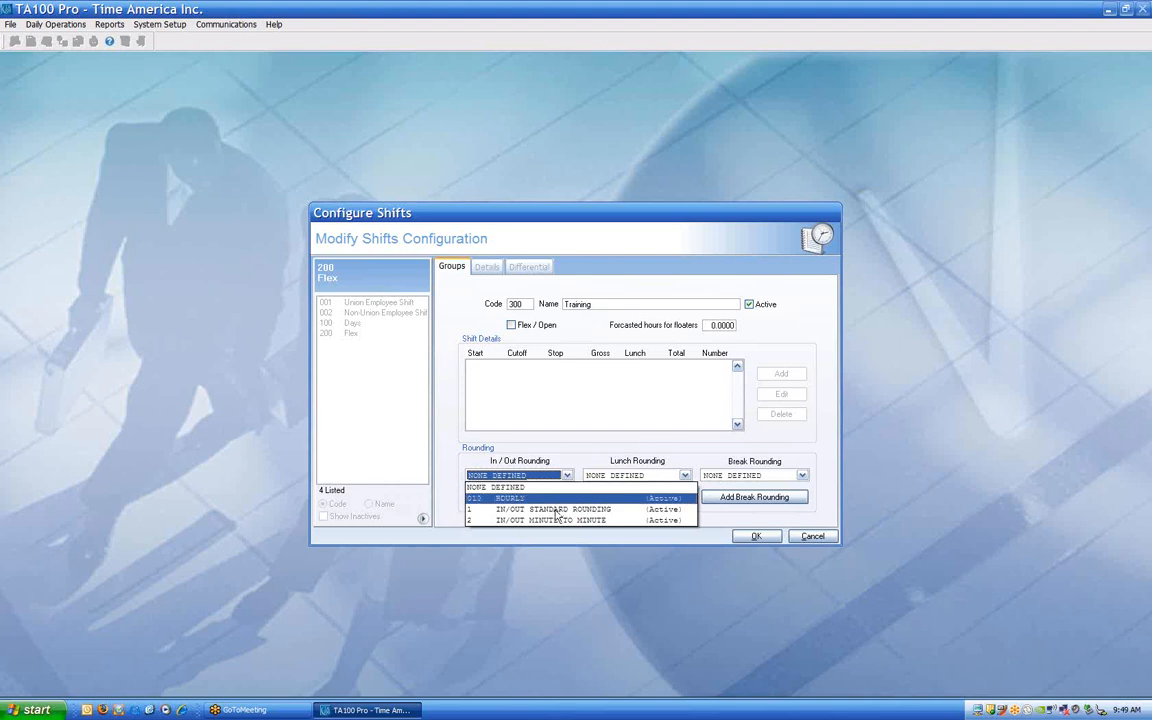
click(557, 510)
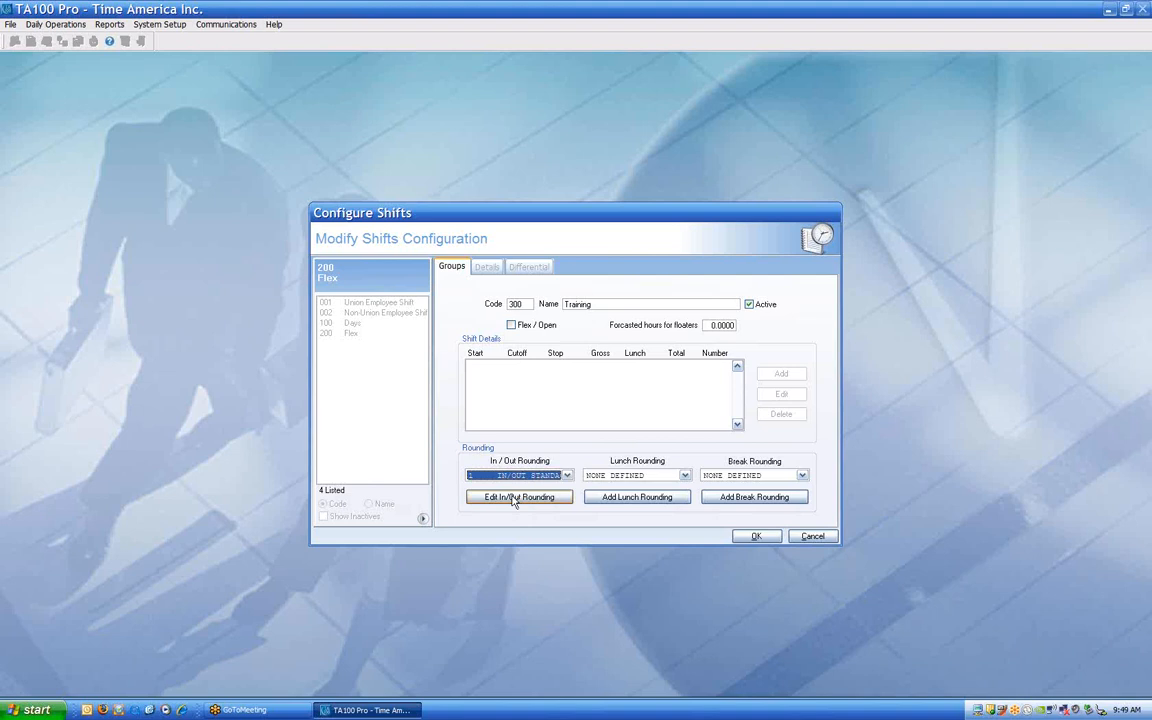
- In the in/out rounding details, set the start punch values to 30 for round, 5 for grace and 15 for dock
click(518, 497)
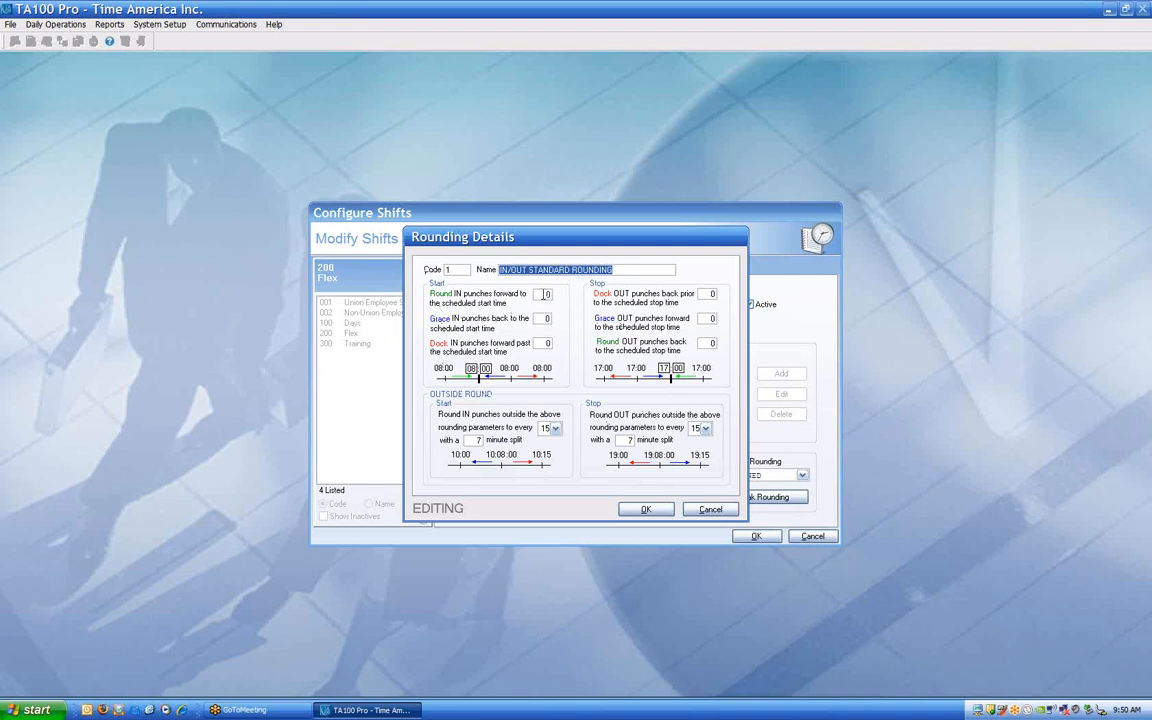
key(Tab)
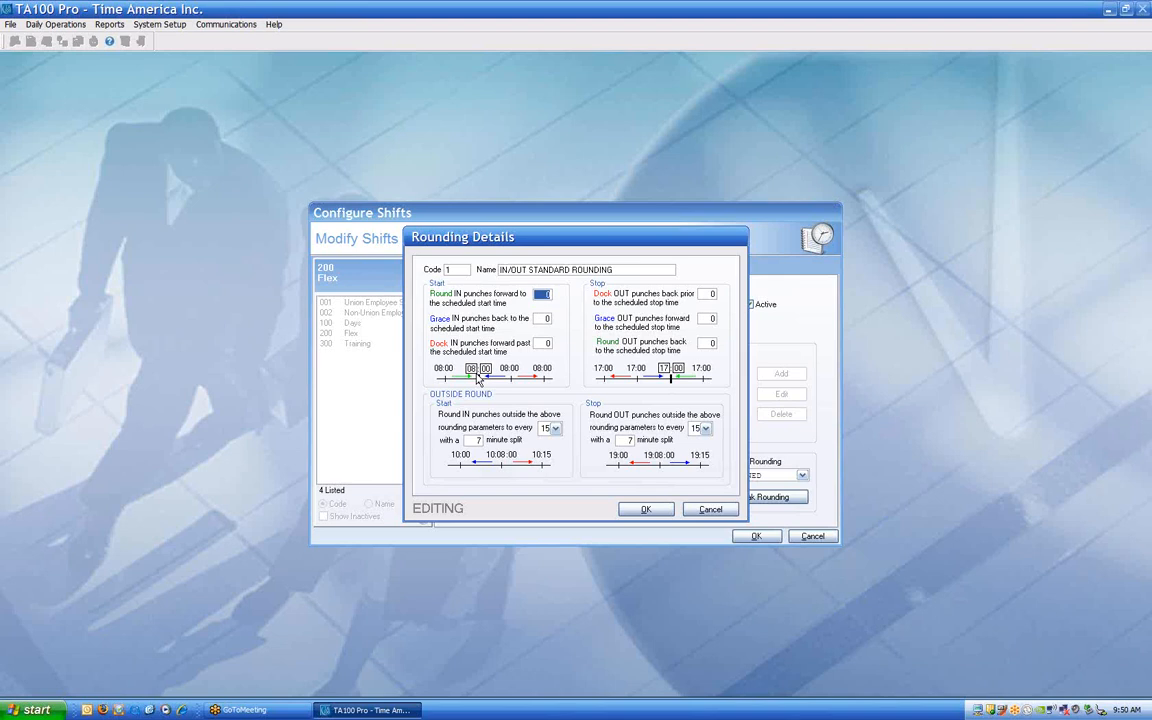
text(30)
key(Tab)
drag(538, 293, 565, 294)
key(Tab)
text(5)
key(Tab)
text(16)
key(Tab)
key(shift+Tab)
text(15)
key(Tab)
- Set the outside rounding of IN punches to every 6 minutes
click(553, 428)
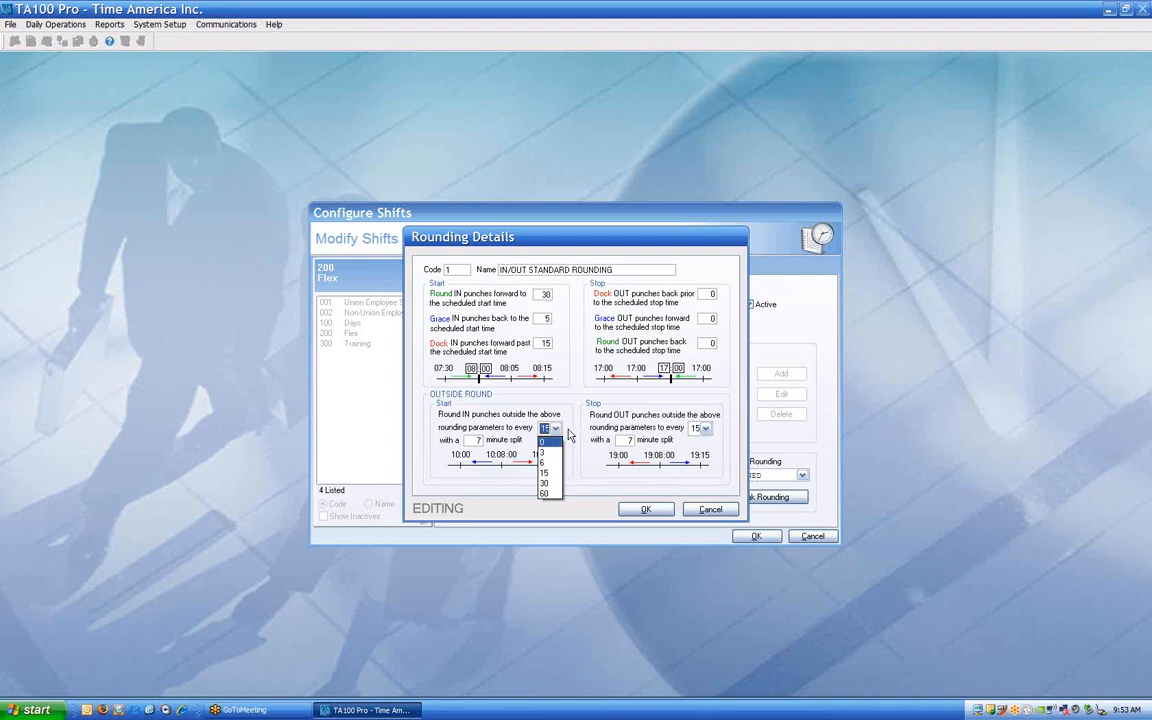
click(554, 428)
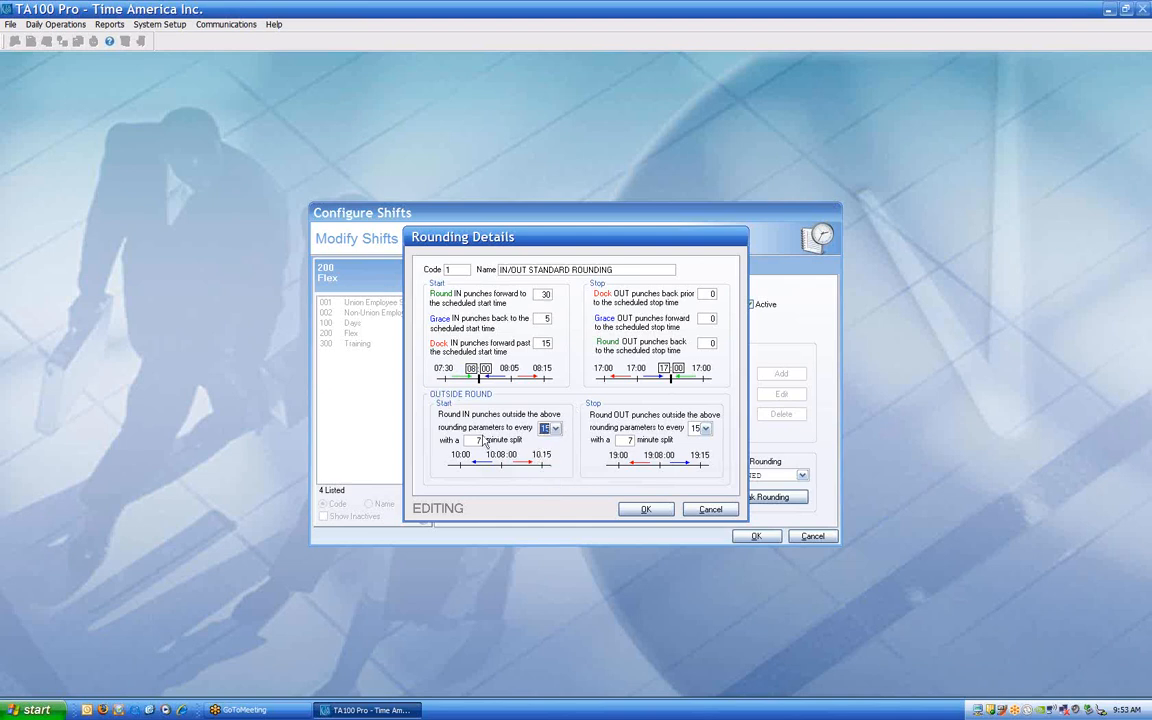
click(556, 428)
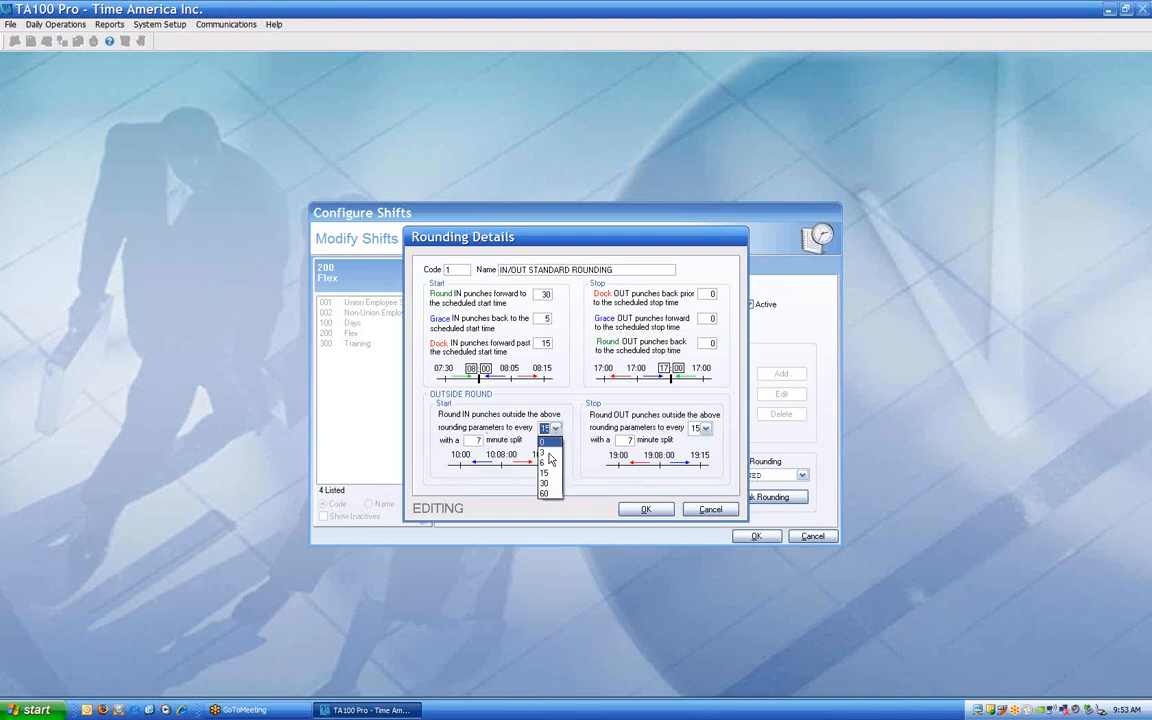
click(545, 462)
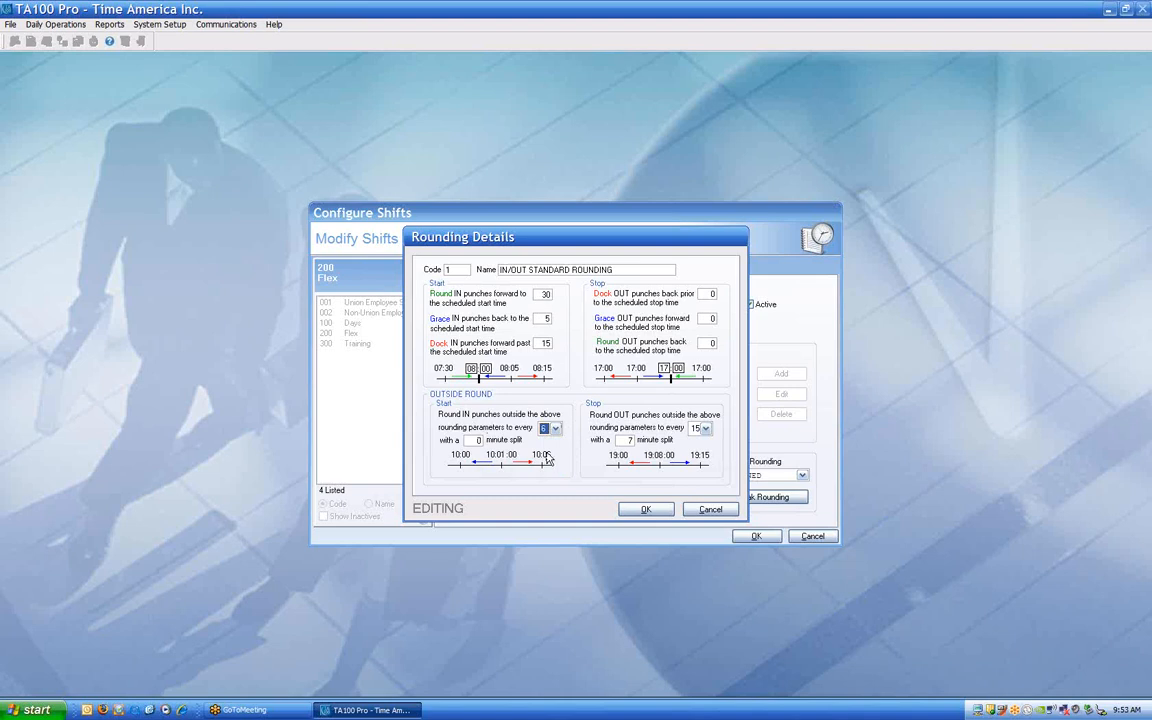
- Try outside rounding of IN punches to every 3, 0, 15 and 30 minutes, entering a minute split for the 30-minute interval
click(555, 428)
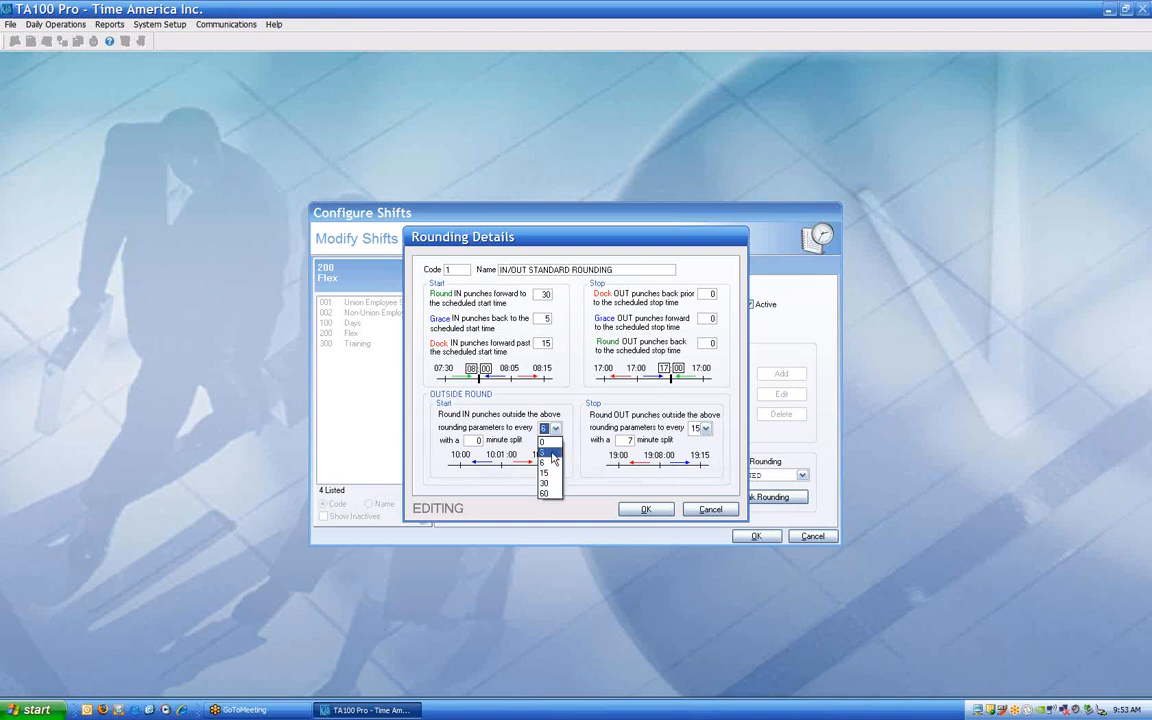
click(552, 455)
click(555, 428)
click(548, 442)
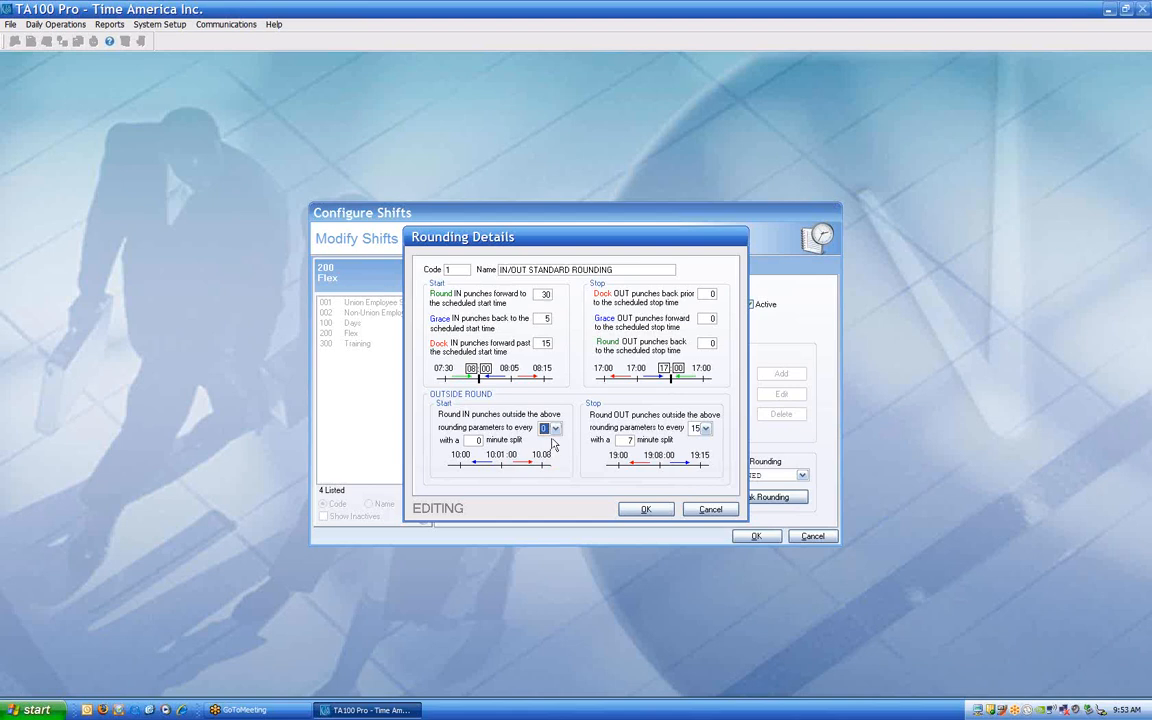
click(555, 428)
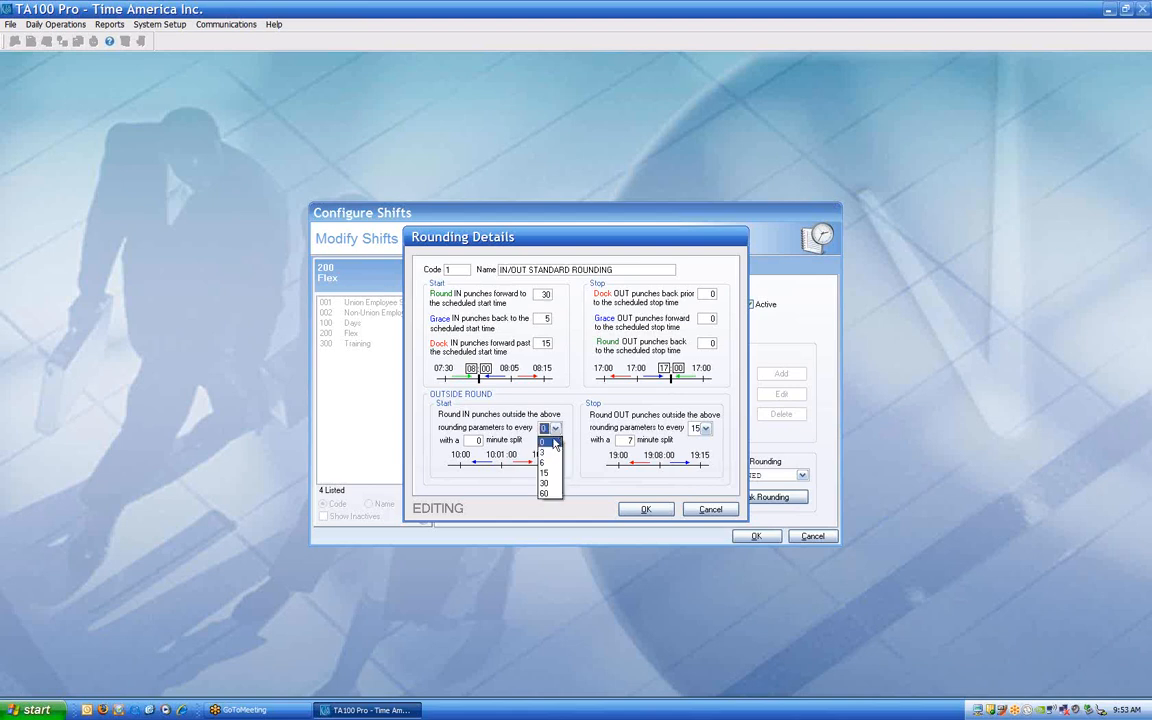
click(548, 479)
click(555, 428)
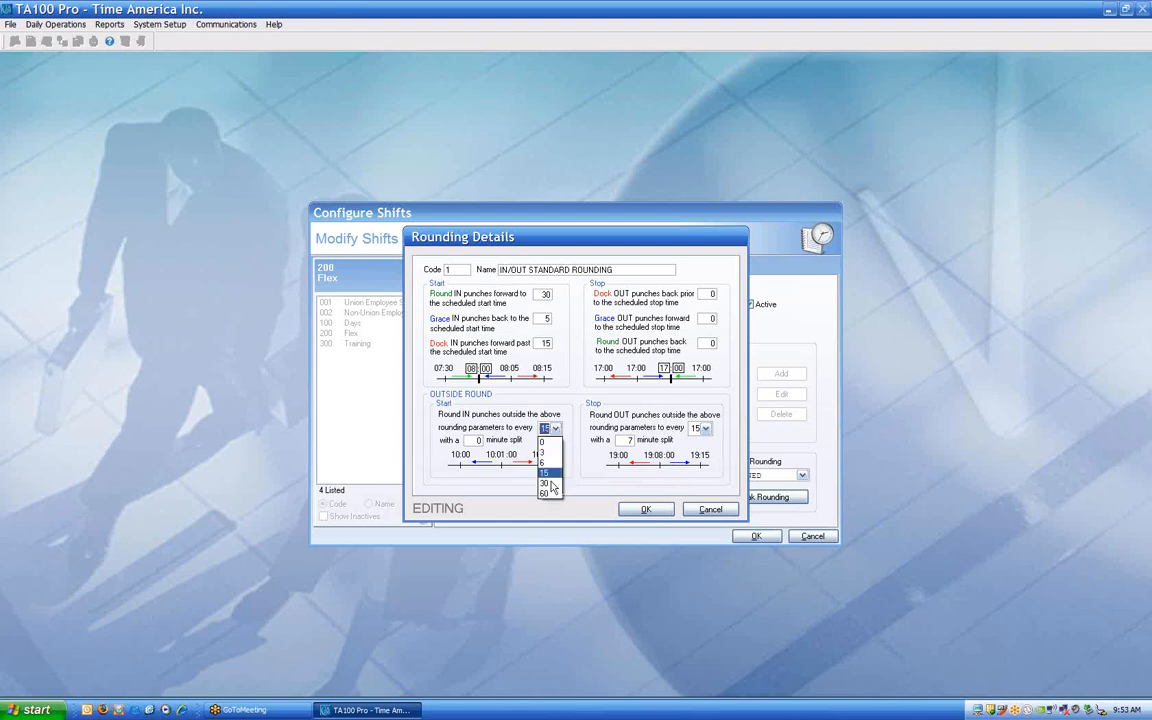
click(548, 491)
key(Tab)
text(16)
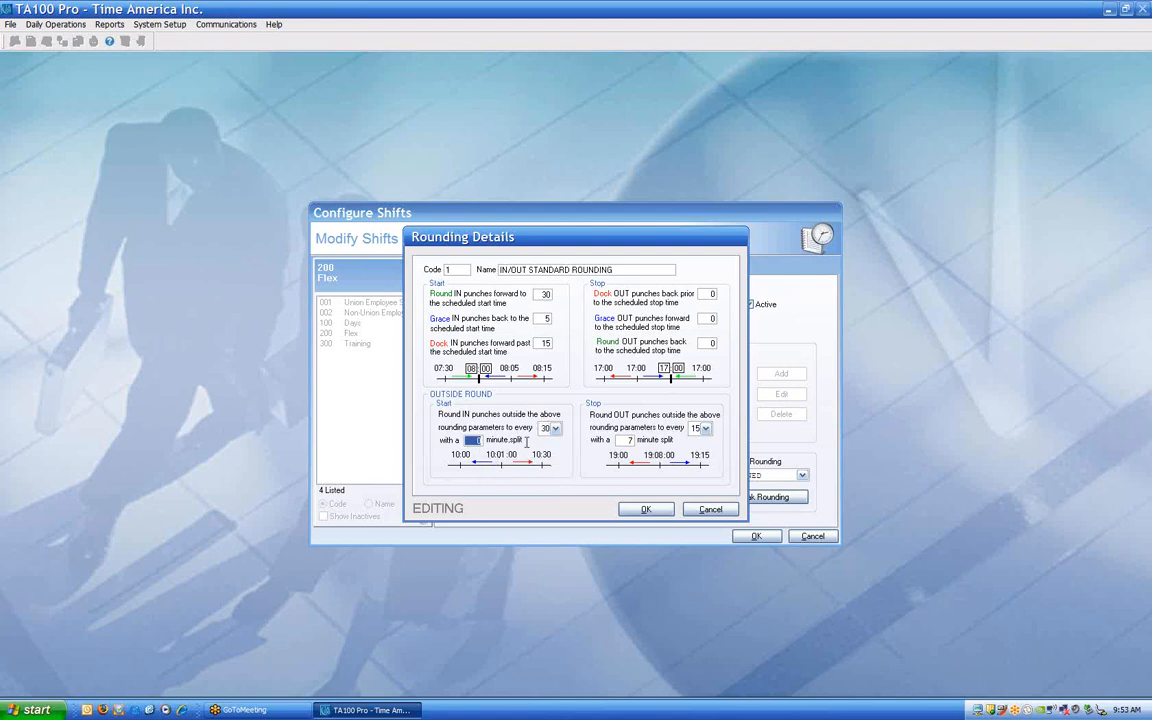
key(Tab)
- Try outside rounding of IN punches to every 60 minutes with a 30-minute split
click(553, 428)
click(546, 495)
text(30)
key(Tab)
- Set the outside rounding of IN punches to every 15 minutes with a 7-minute split
click(550, 428)
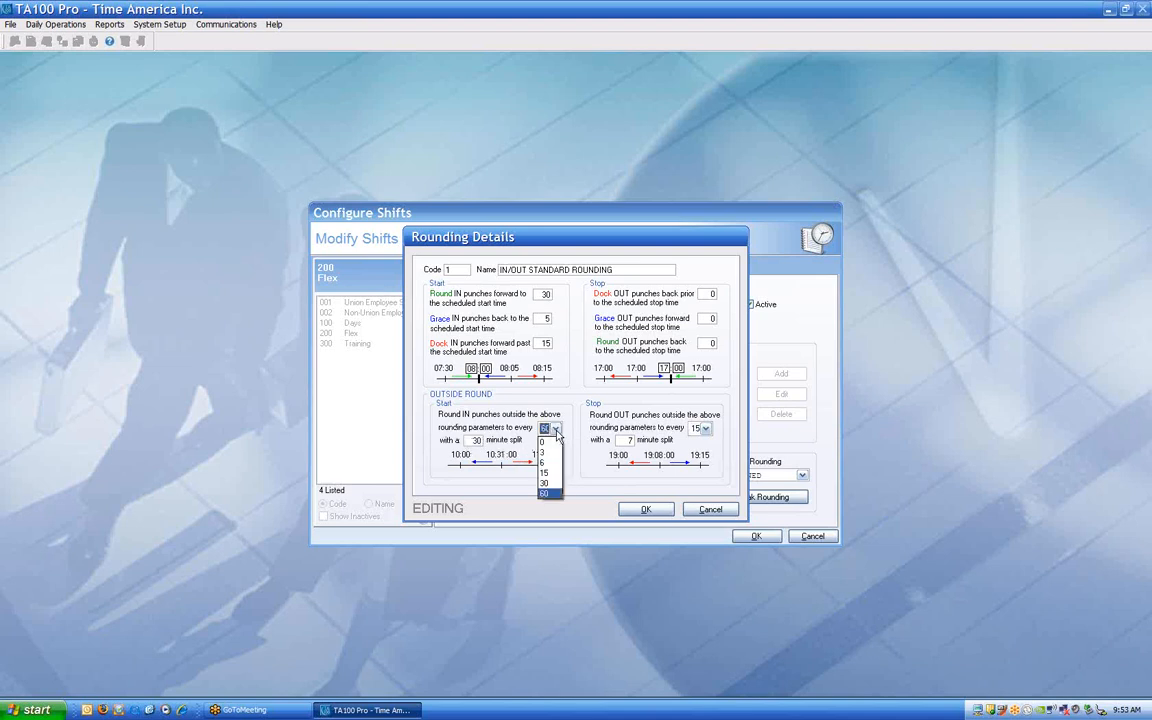
click(545, 474)
drag(468, 441, 509, 442)
text(7)
key(Tab)
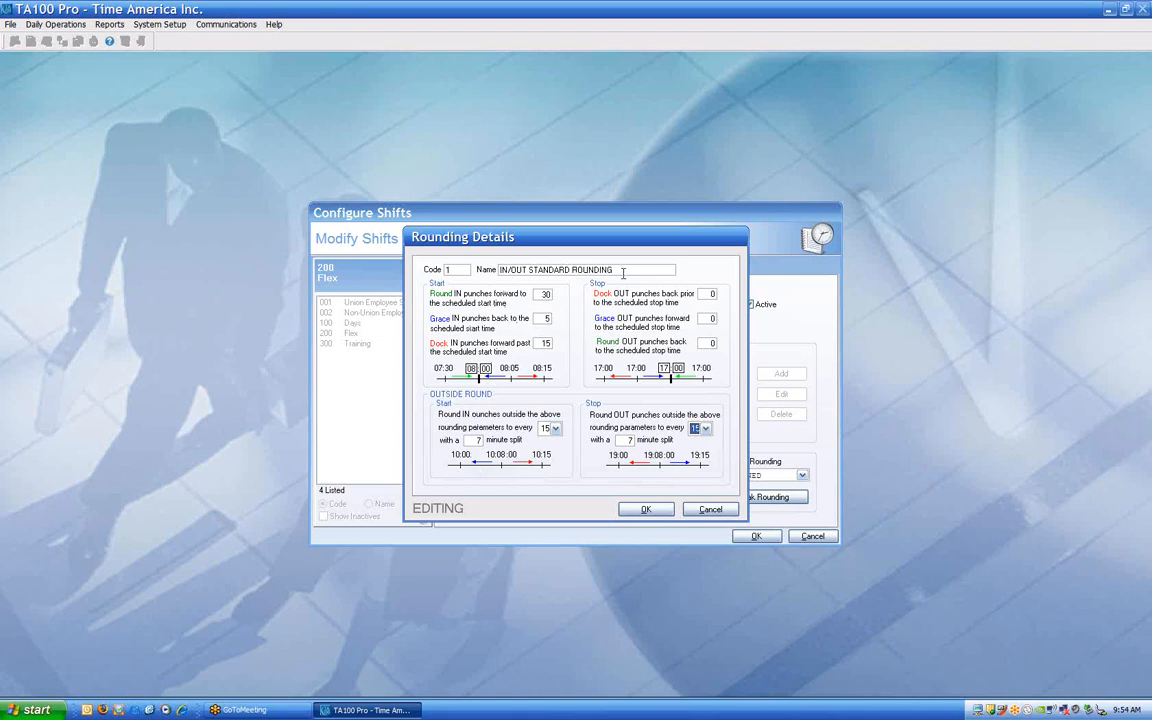
- Enter stop punch values of 15 for dock, 5 for grace and 30 for round, and discard the in/out rounding changes
click(707, 293)
key(Tab)
click(713, 343)
double_click(716, 345)
double_click(707, 294)
text(15)
key(Tab)
text(5)
key(Tab)
text(30)
key(Tab)
click(702, 509)
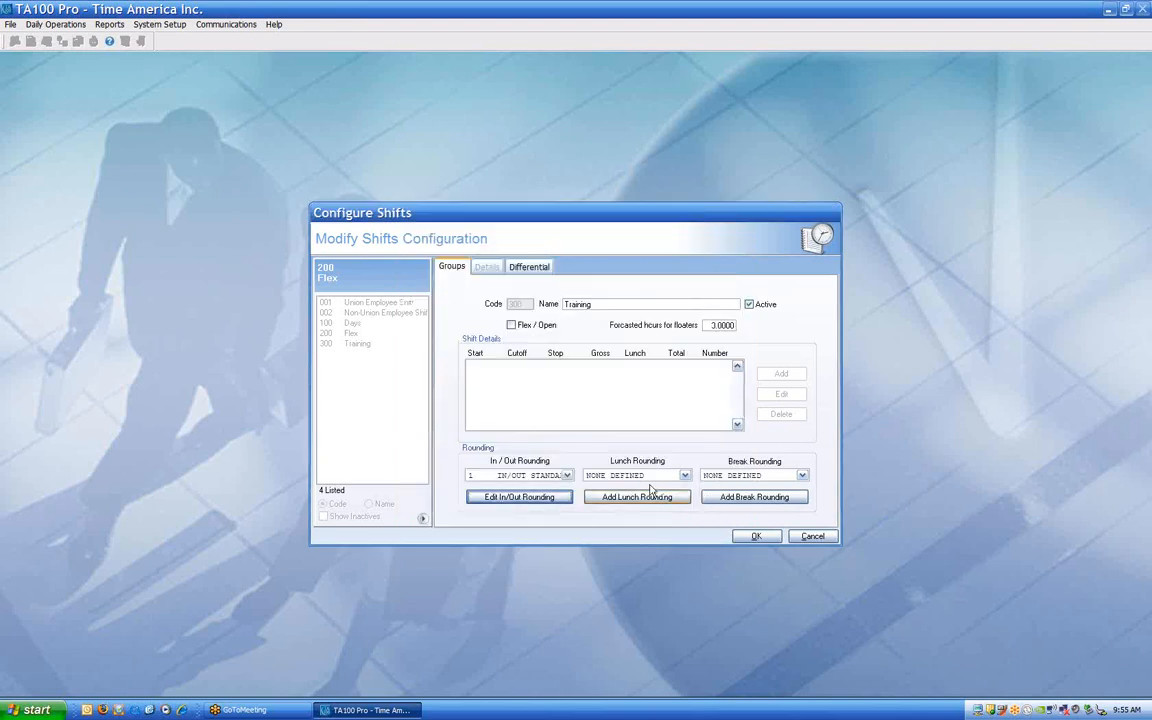
- Check the start punch values in the Training shift's in/out rounding details and close them
click(553, 498)
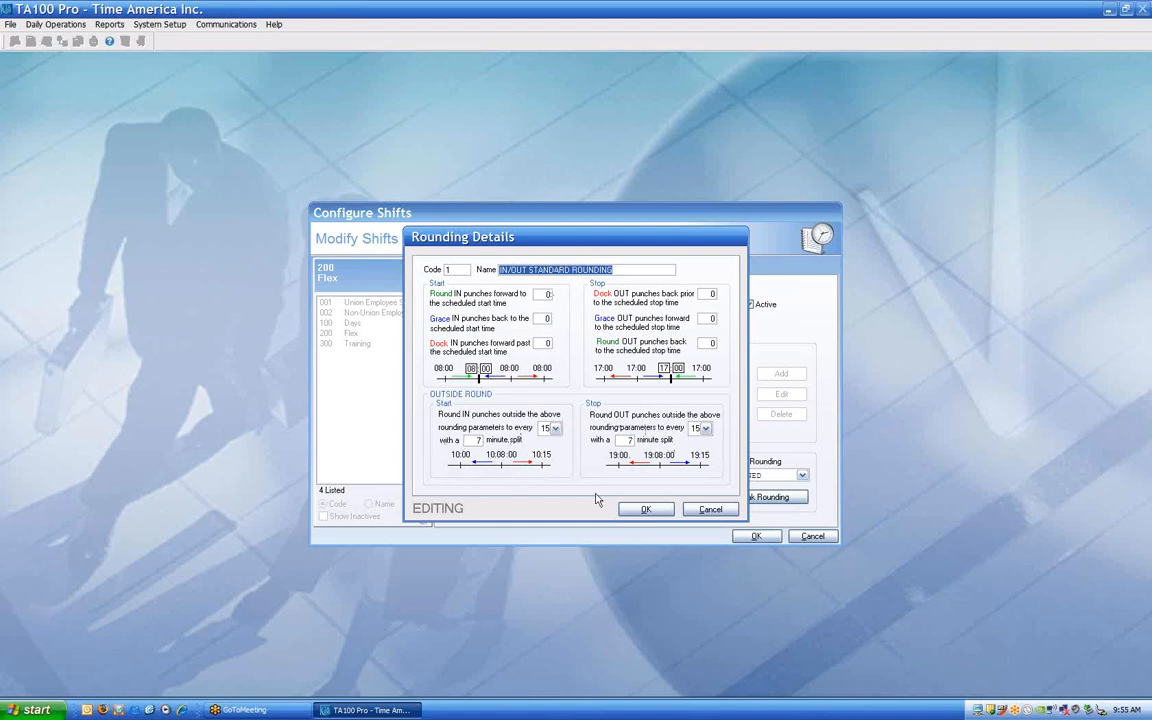
key(Tab)
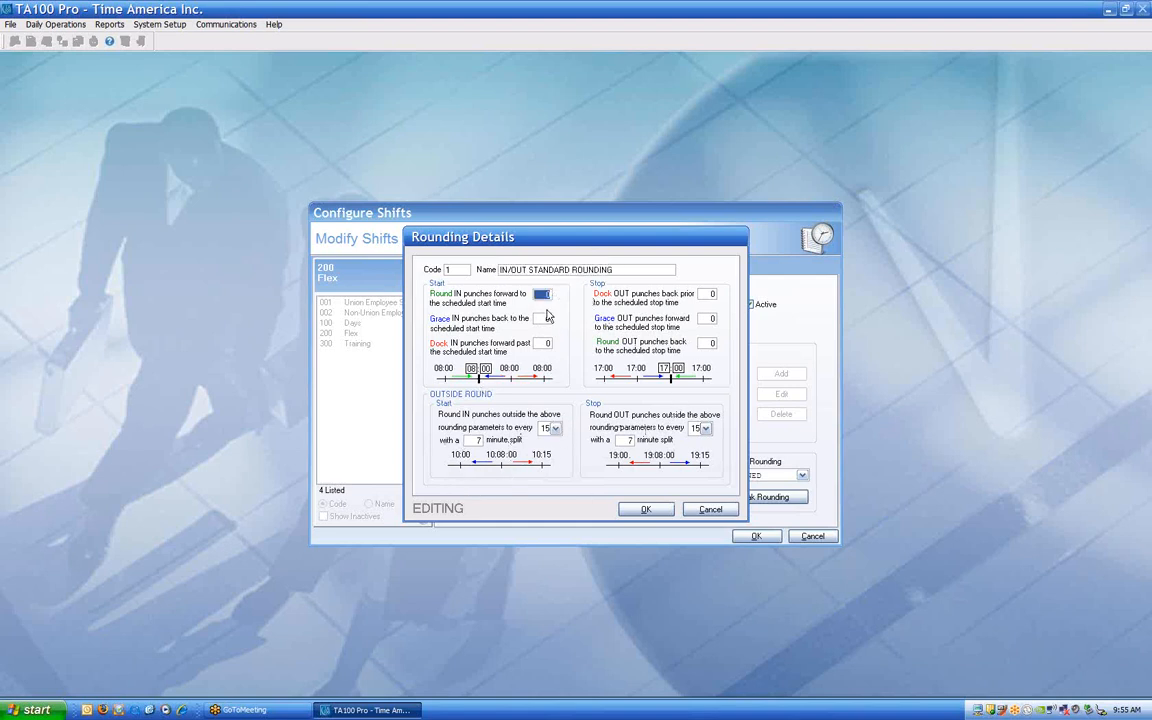
key(Tab)
key(Tab)
key(Return)
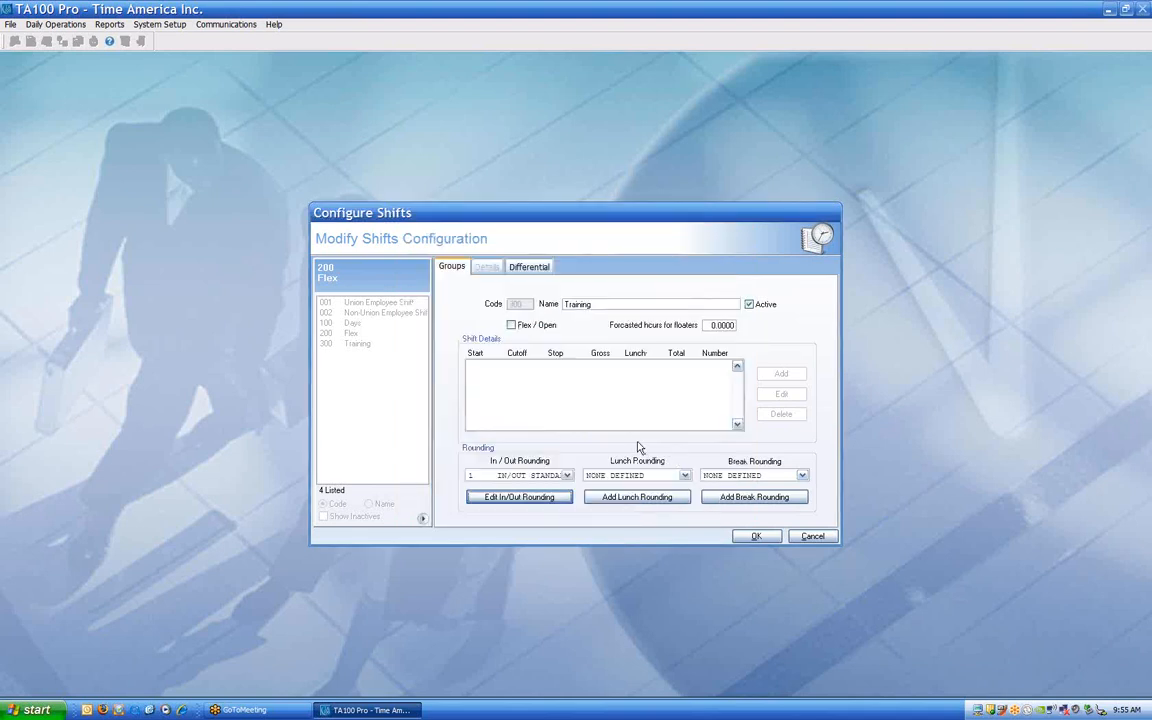
- Assign LUNCH STANDARD ROUNDING to the Training shift's lunches and review its duration, grace and outside round settings without changing them
click(685, 476)
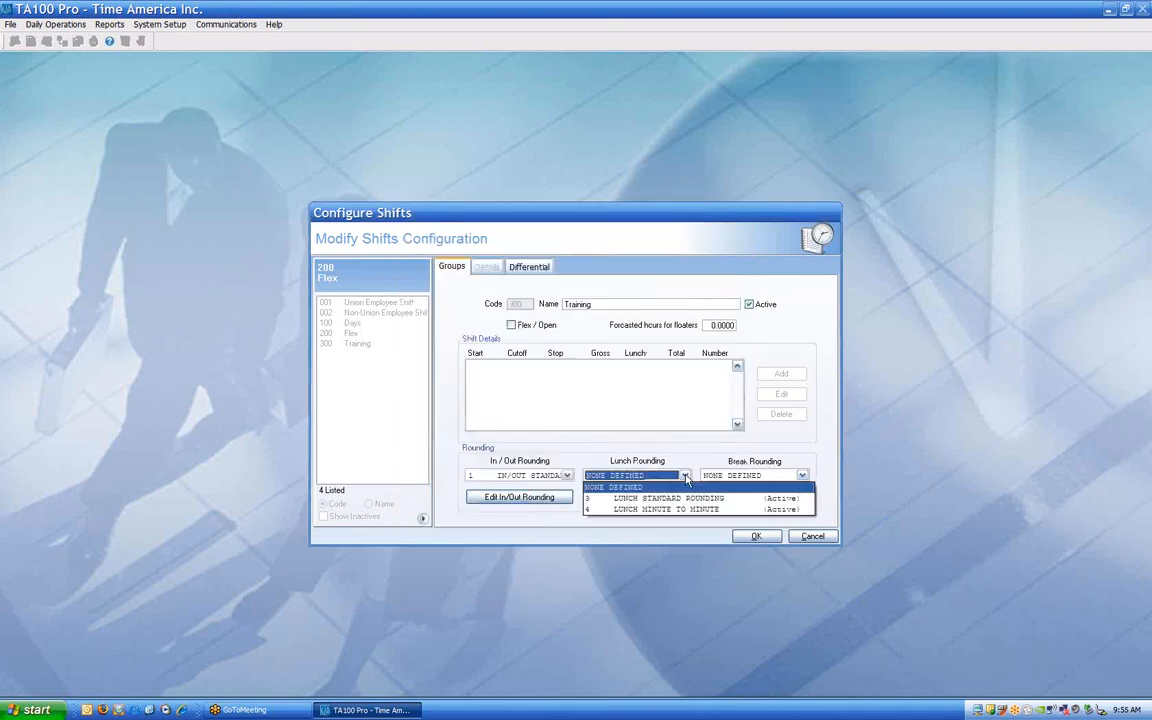
click(668, 498)
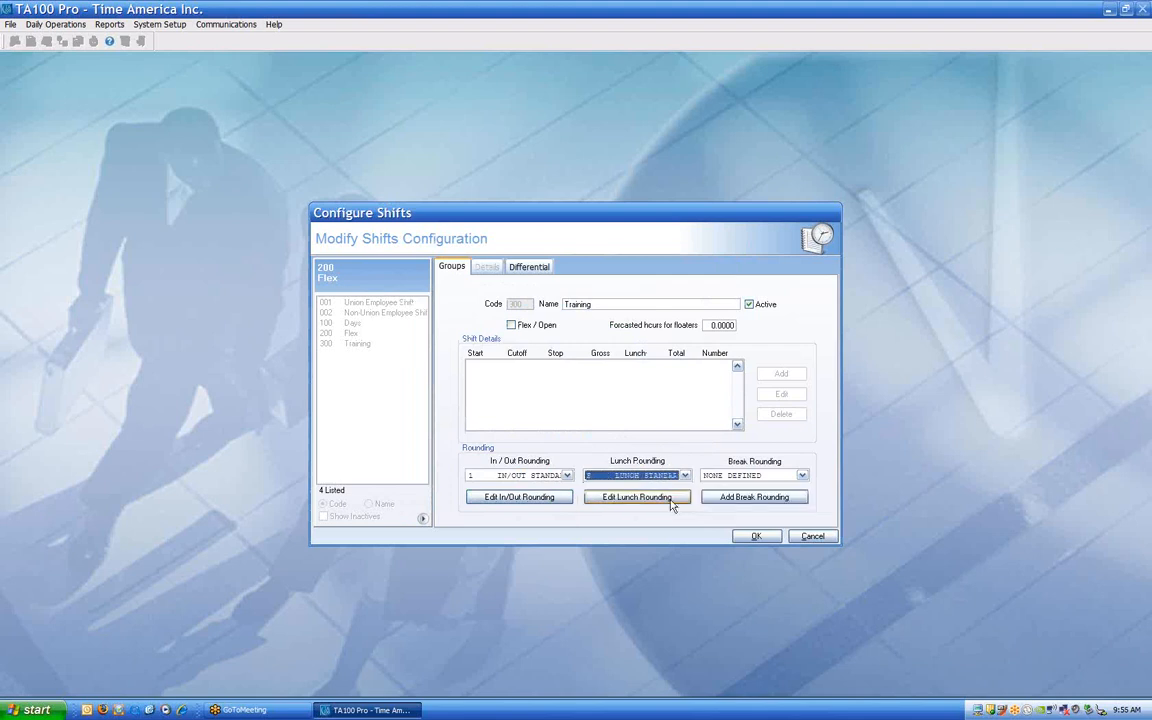
click(669, 500)
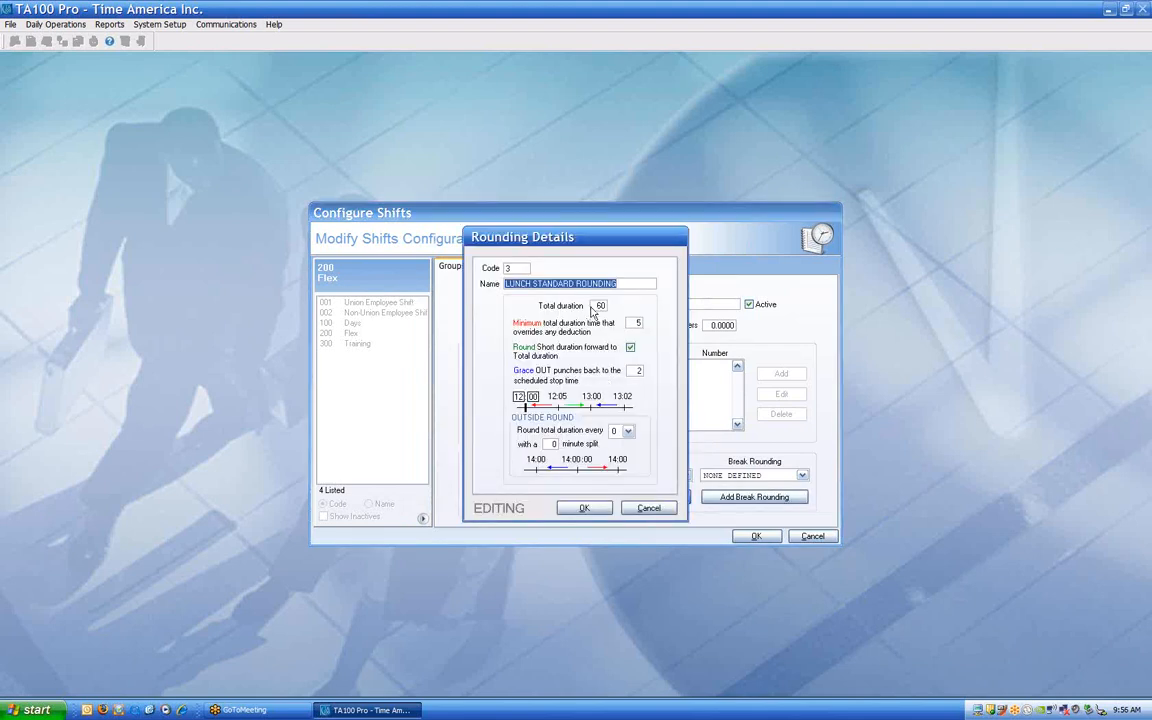
key(Tab)
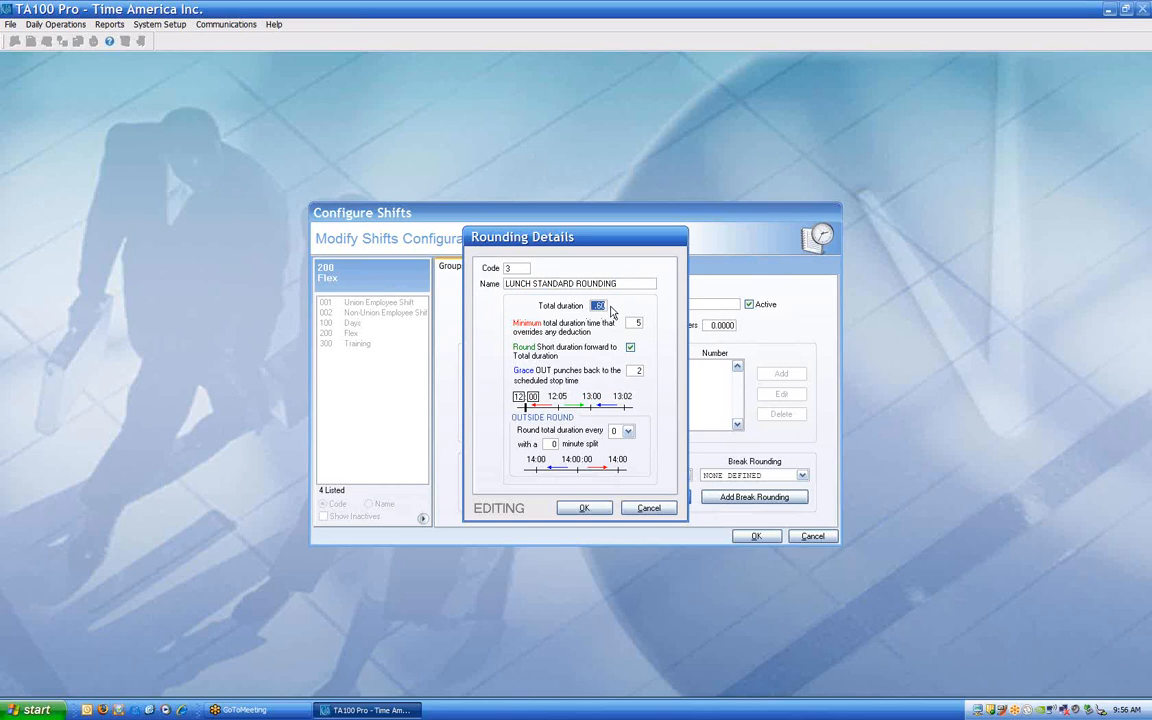
click(634, 322)
click(638, 371)
click(628, 431)
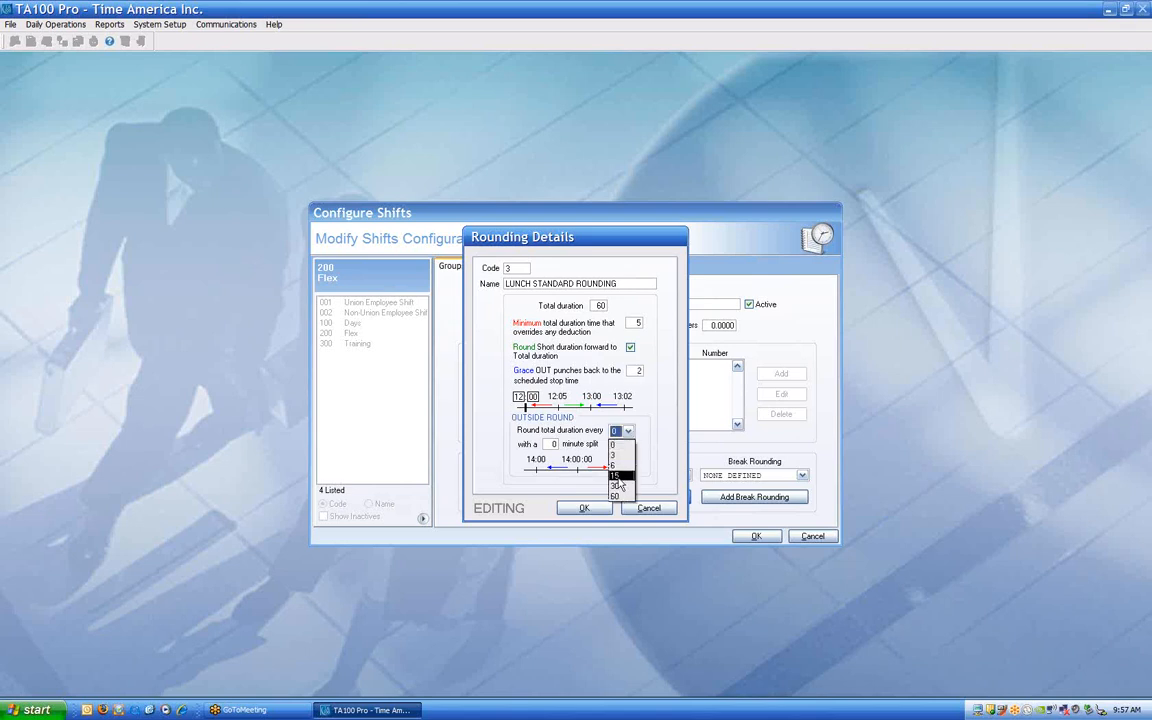
click(645, 421)
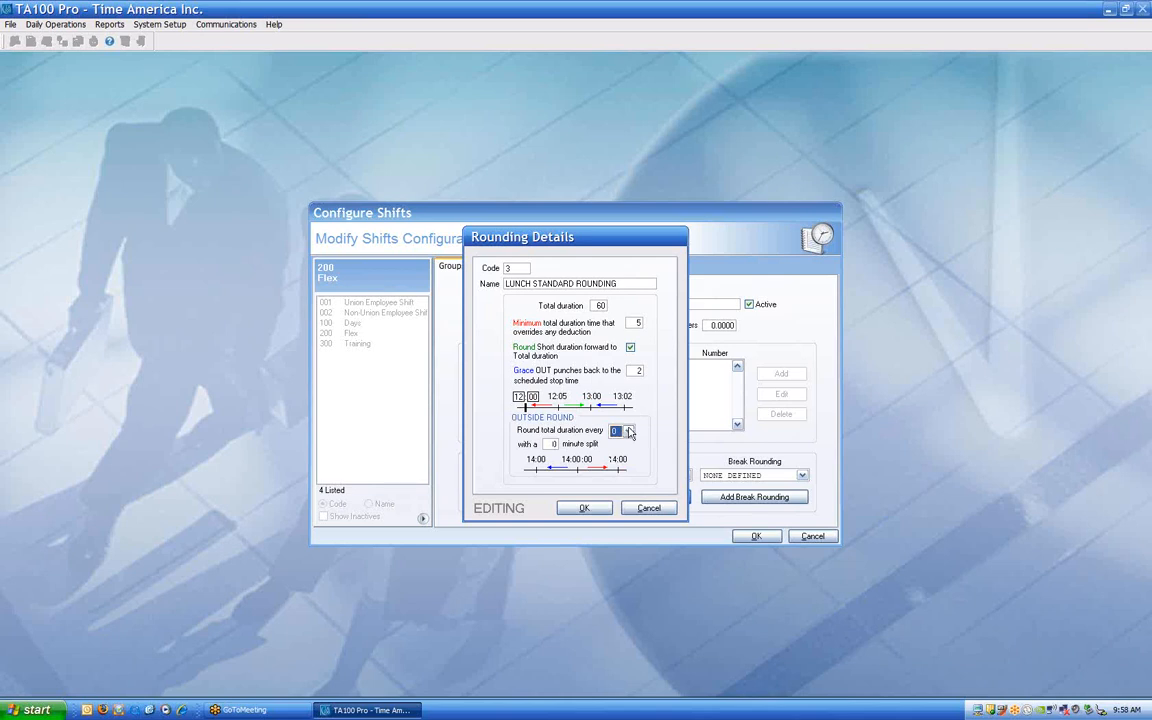
click(650, 510)
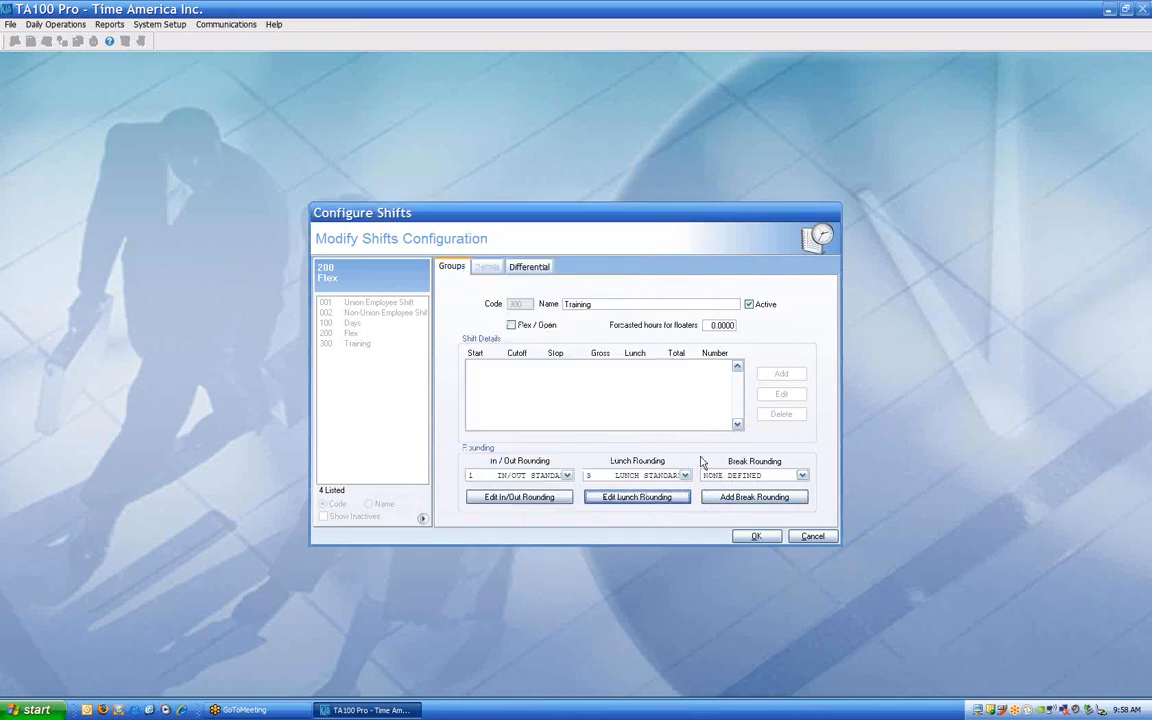
- Assign BREAK STANDARD ROUNDING to the Training shift's breaks and review its rounding details
click(802, 476)
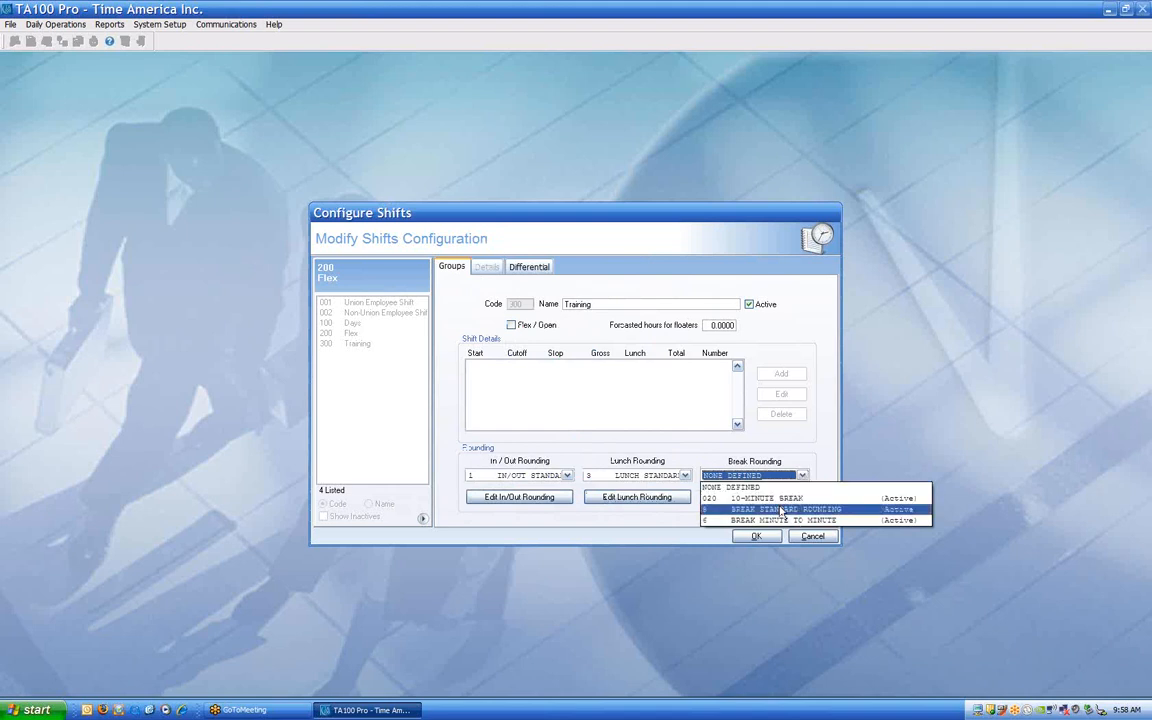
click(775, 509)
click(754, 497)
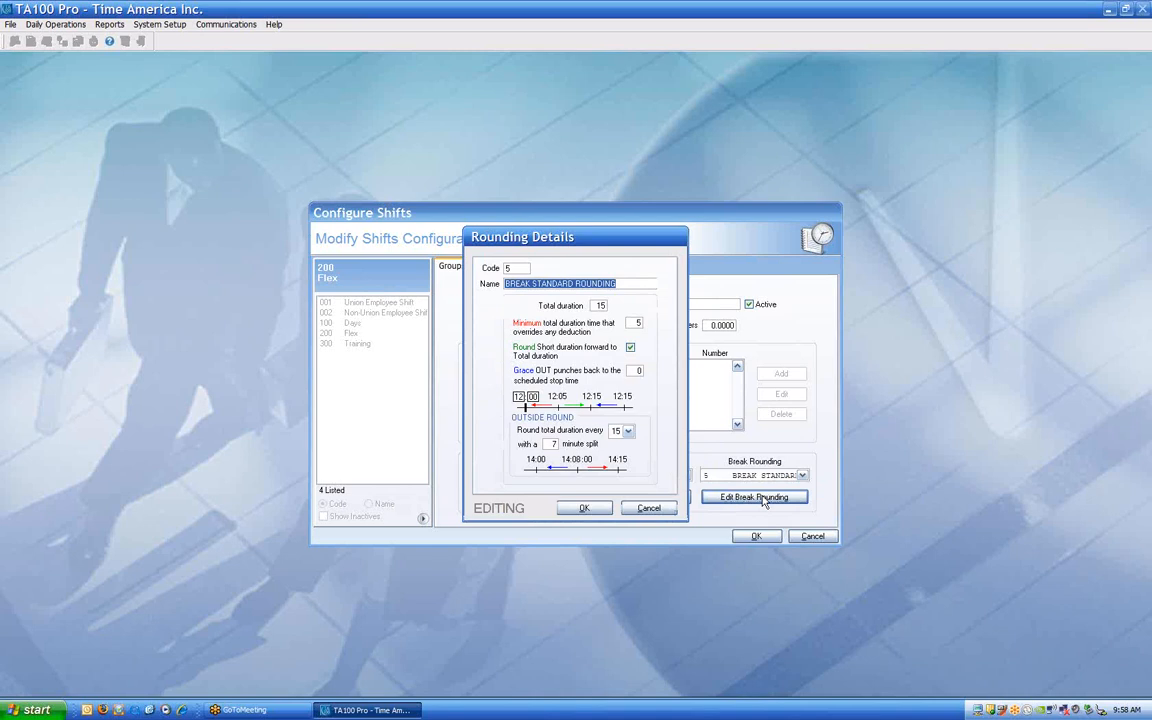
key(Tab)
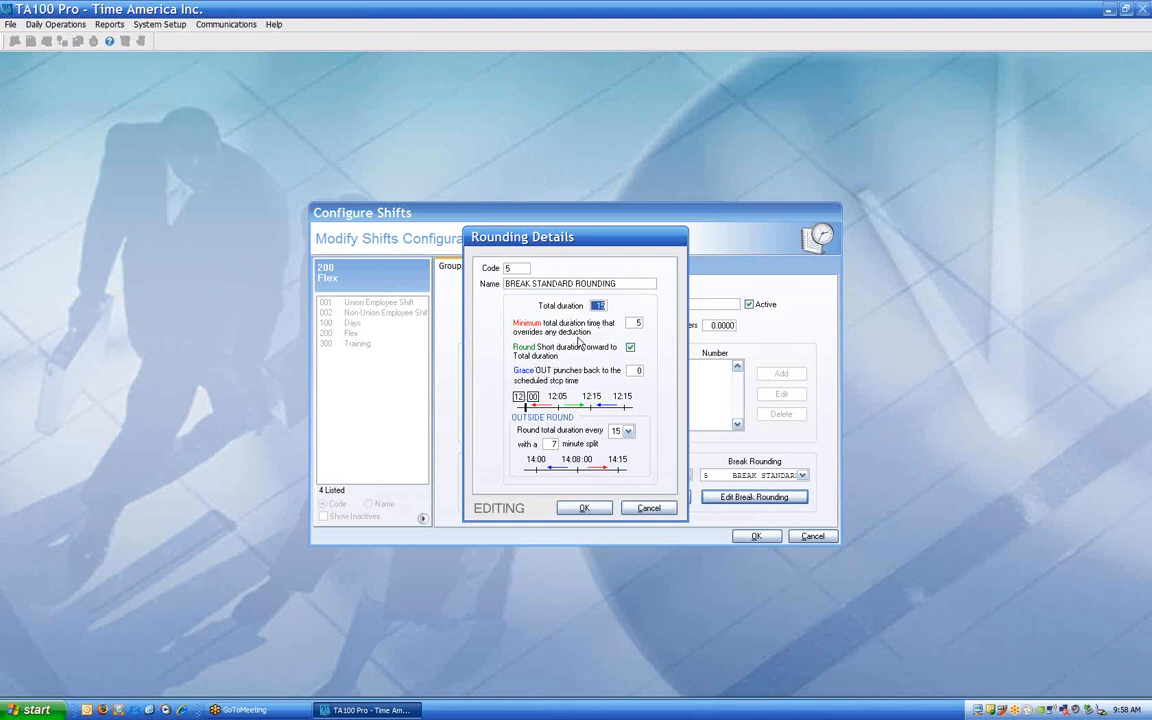
key(Tab)
click(584, 508)
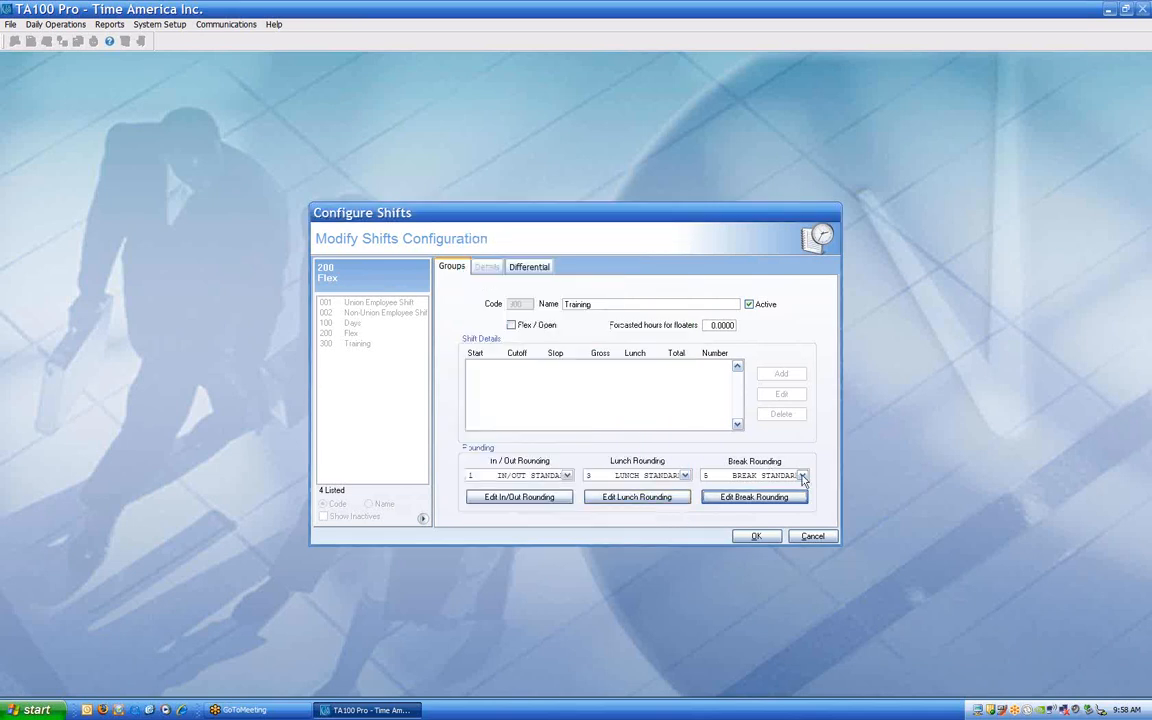
- Set the break rounding to NONE DEFINED and save the Training shift group
click(801, 477)
click(703, 440)
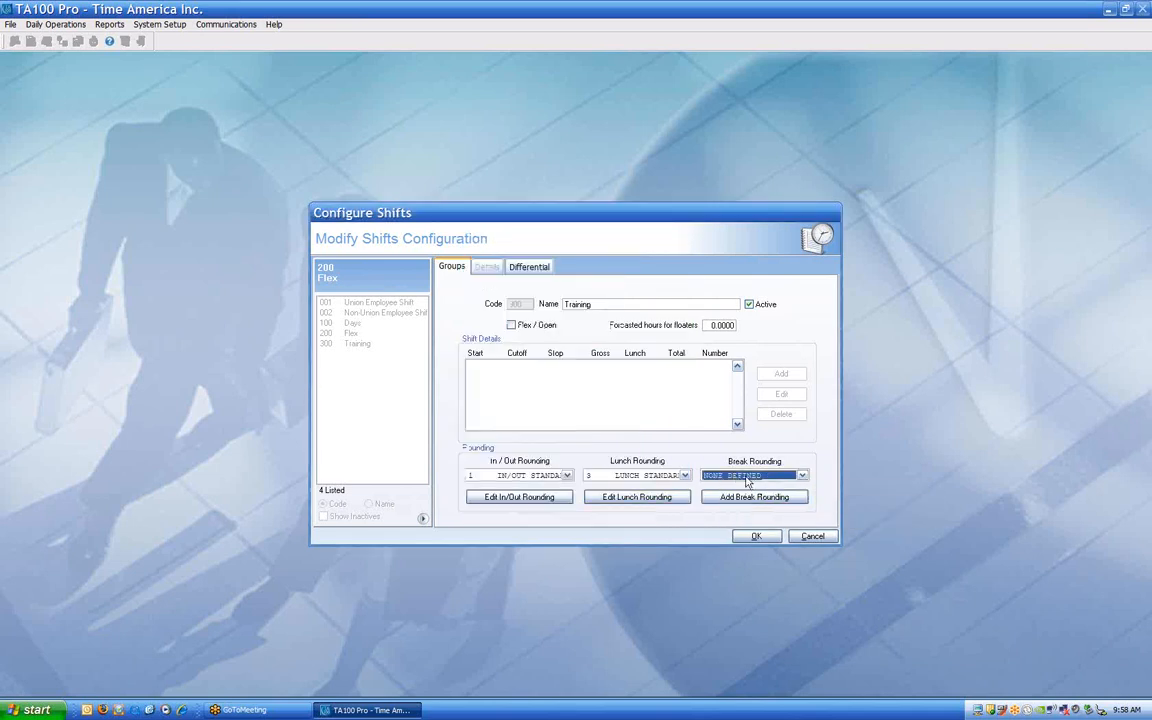
click(756, 537)
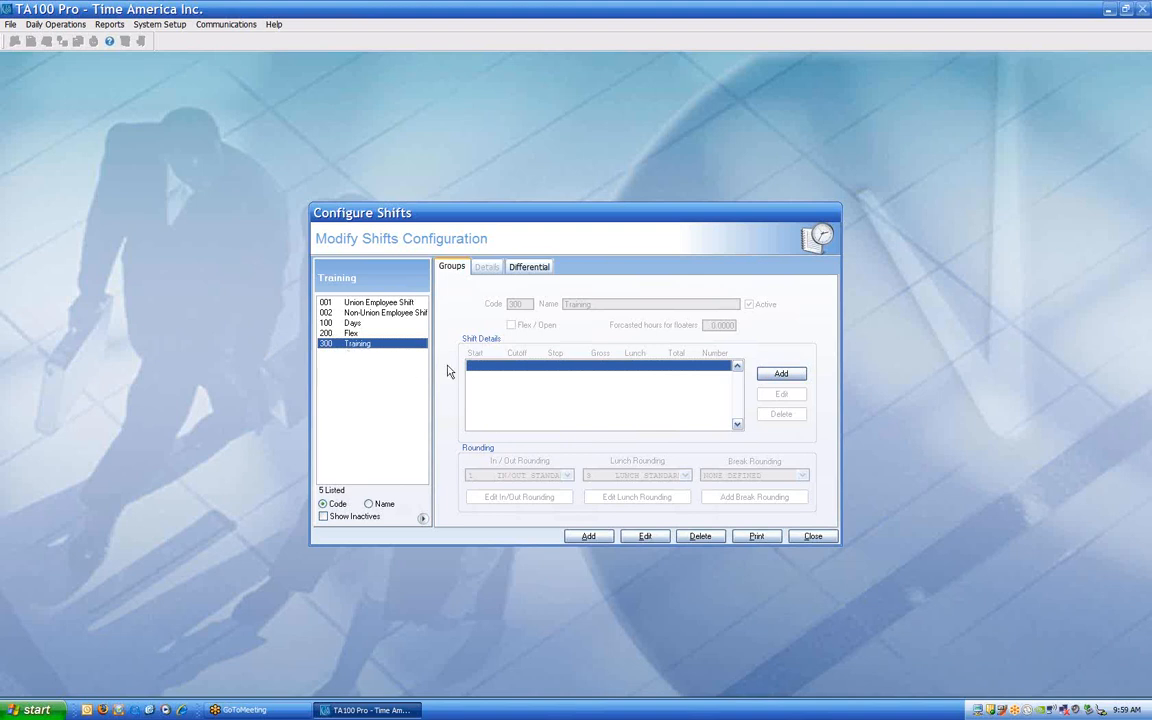
- Add a shift detail to Training with shift number 001, start 06:00, cutoff 06:30 and stop 15:00
click(781, 375)
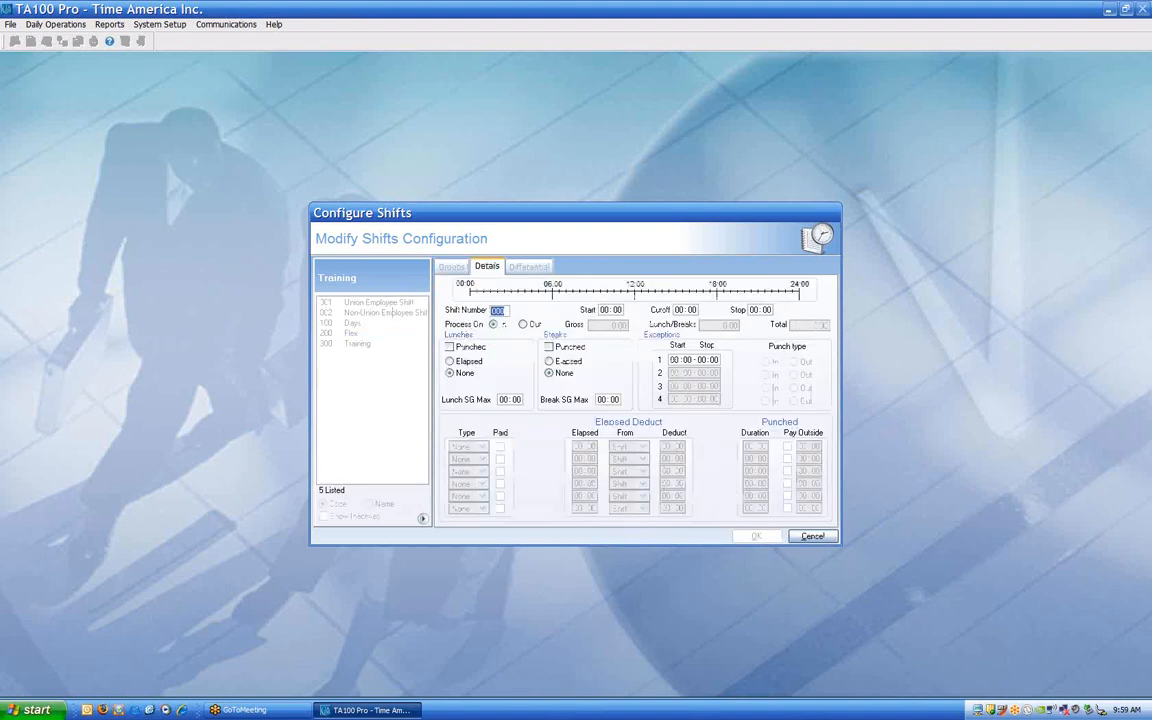
text(1)
key(Tab)
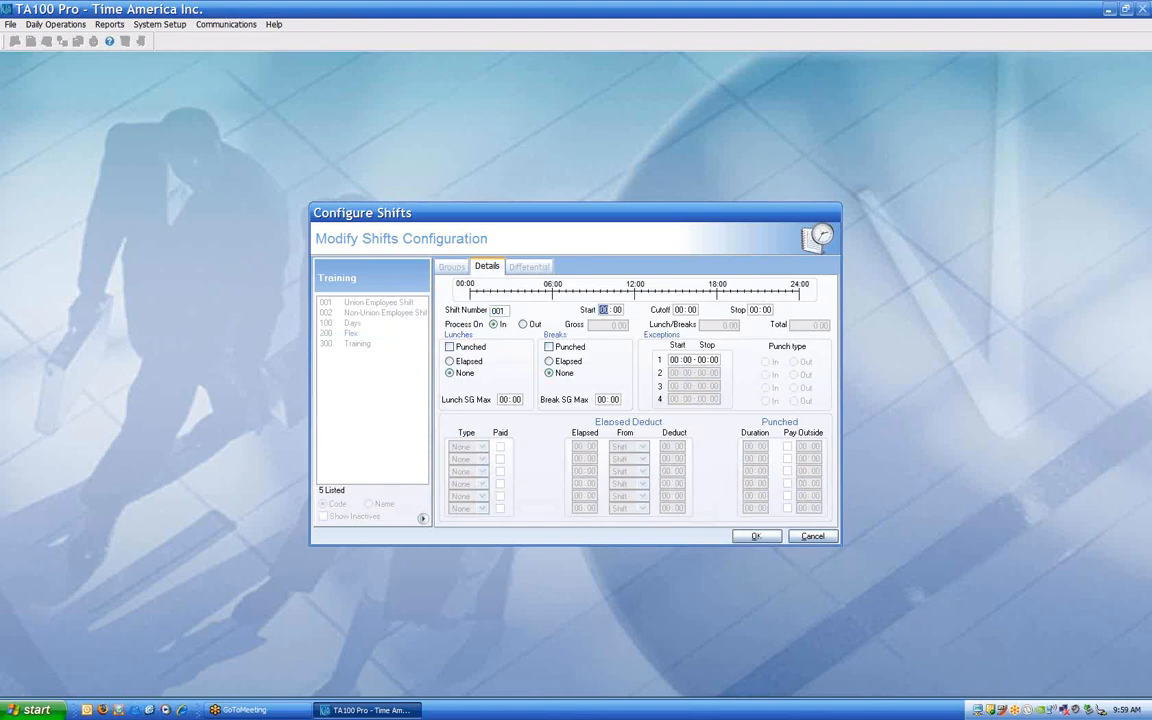
text(08)
key(Tab)
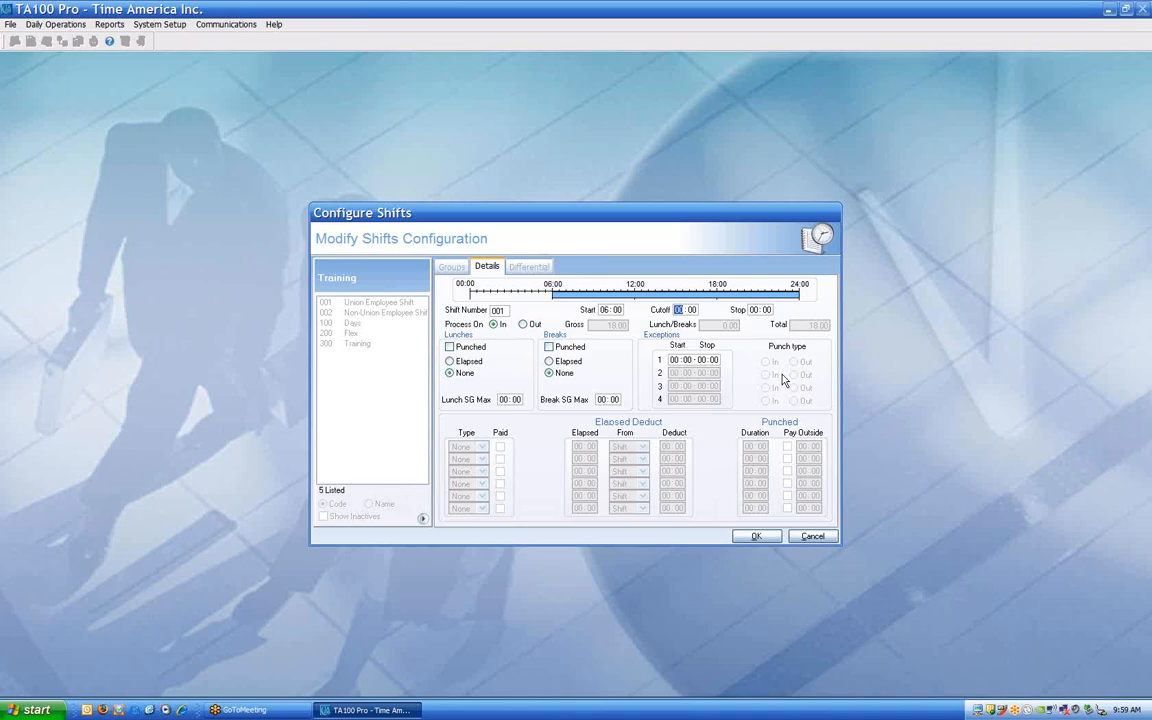
text(06:)
text(30)
text(15)
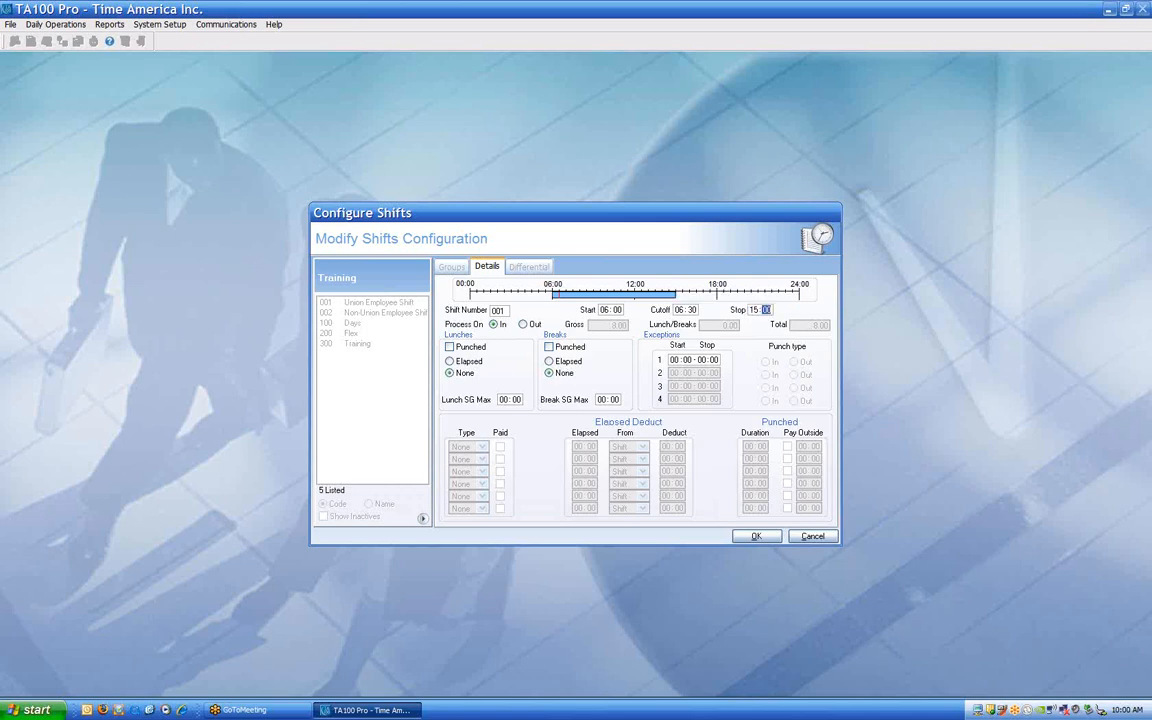
key(Tab)
- Set the shift's lunches to punched and elapsed with a Lunch SG Max of 01:15
click(450, 347)
click(450, 362)
click(505, 399)
text(0115)
key(Tab)
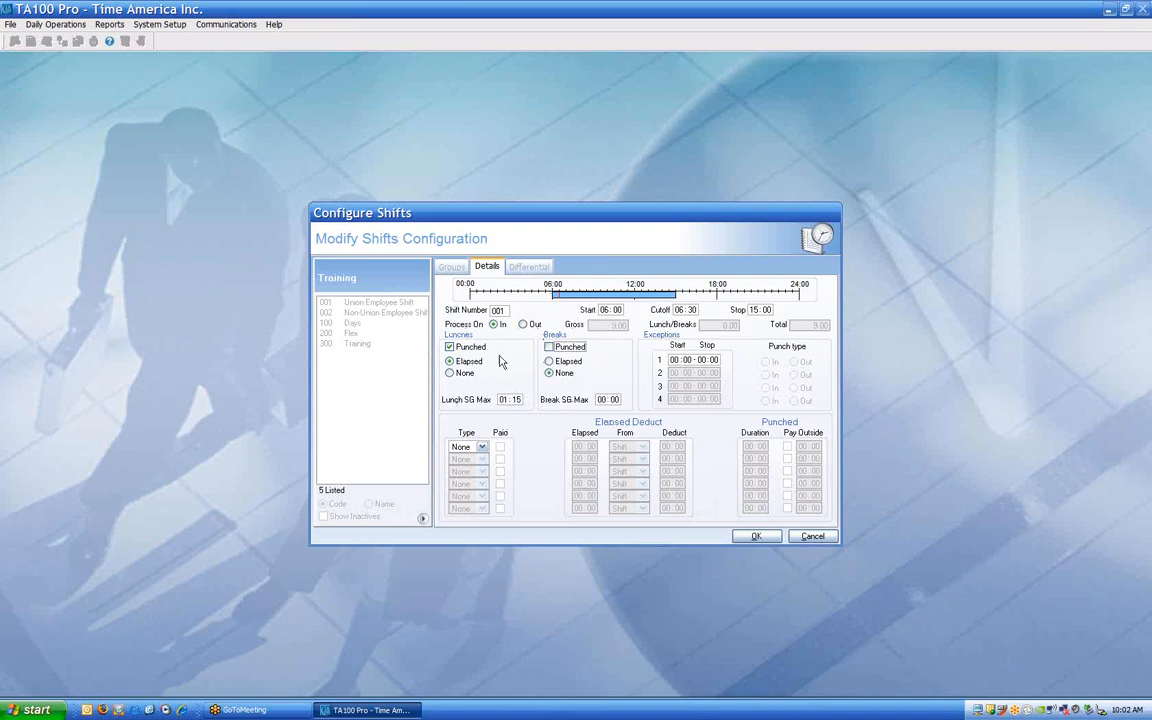
- Try the punched and elapsed options for the shift's breaks and turn them back off
click(574, 346)
click(566, 361)
click(562, 348)
- Enter the first exception window as 06:01 to 06:30 for In punches
click(675, 360)
text(08)
text(01)
text(0630)
key(Tab)
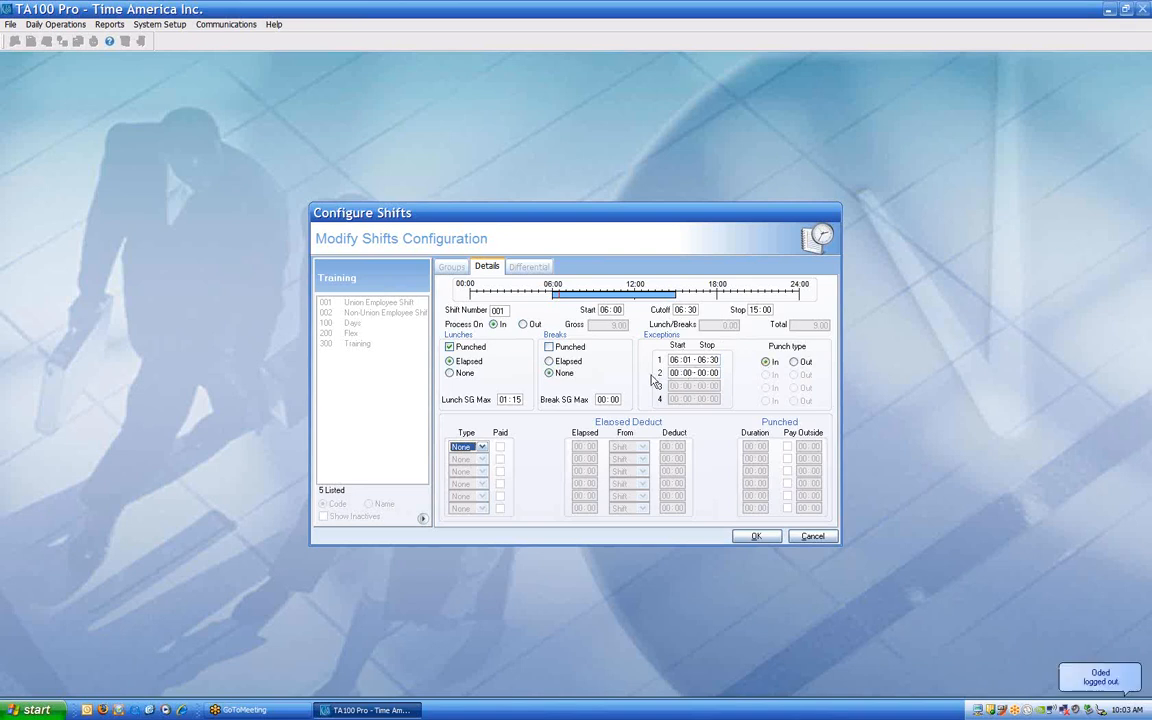
key(Tab)
key(Tab)
key(Tab)
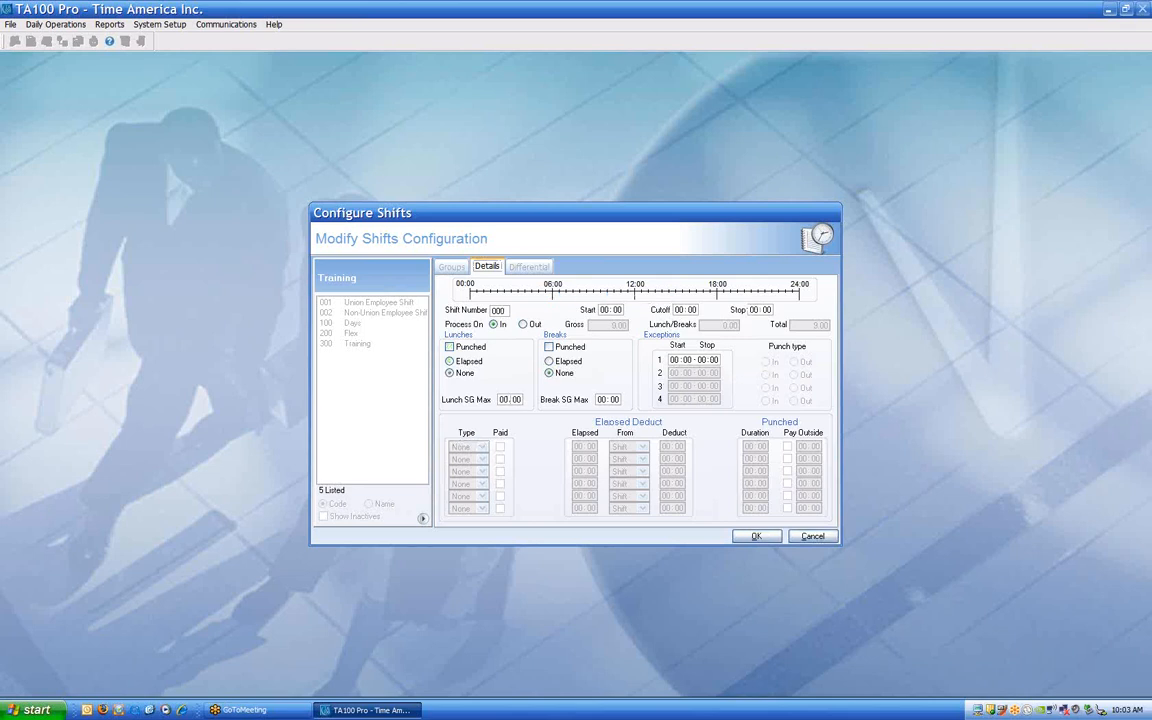
- Re-enter the shift detail with shift number 001, start 06:00, cutoff 06:30 and stop 15:00
key(Tab)
text(003)
key(Tab)
key(shift+Tab)
text(001)
key(Tab)
text(06000630)
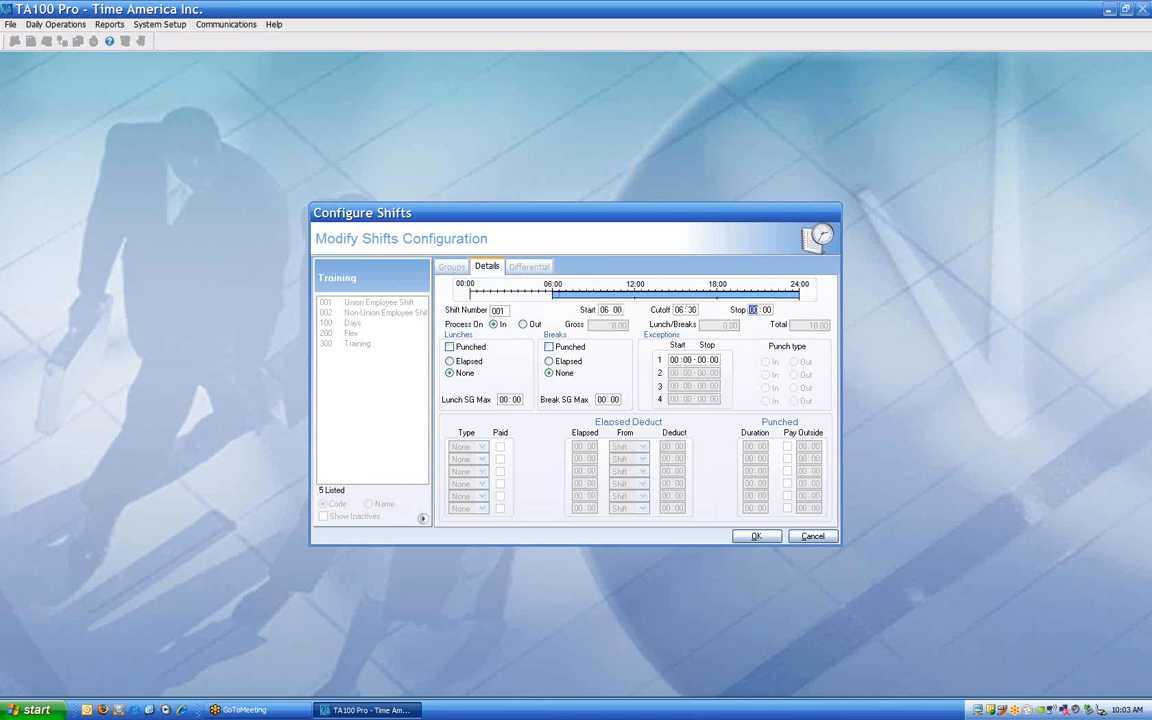
text(1500)
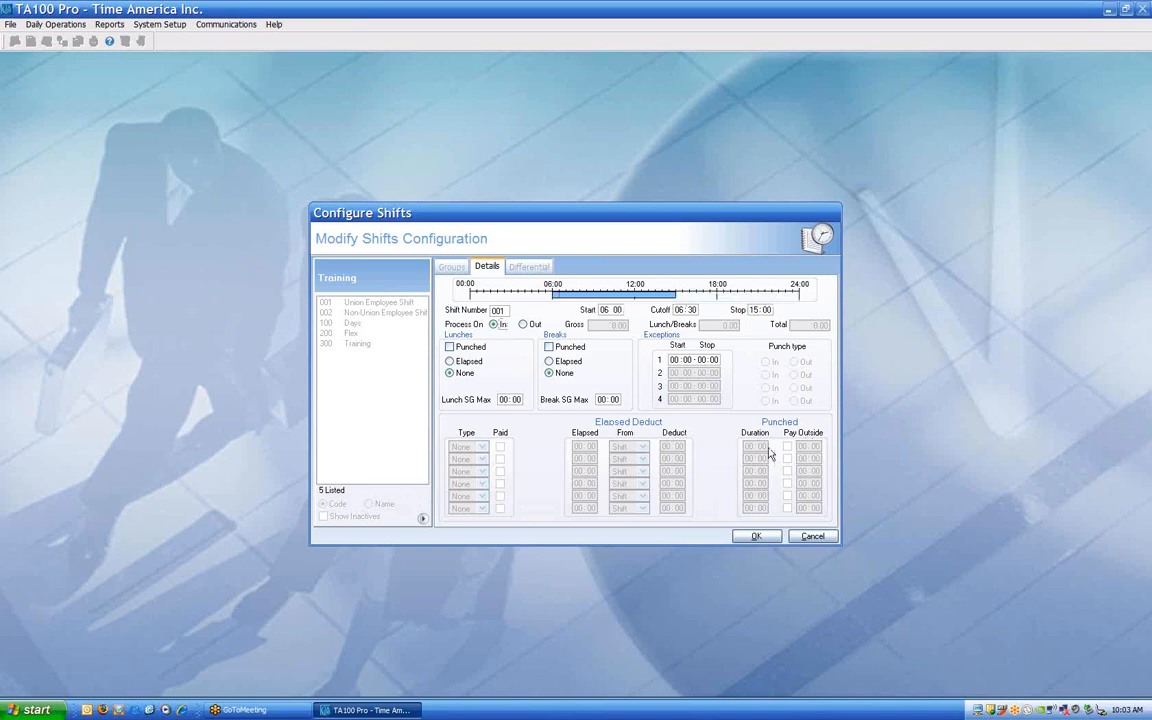
- Enable punched lunches with elapsed deduction for shift 001 and set the Lunch SG Max to 01:15
click(449, 346)
click(449, 361)
click(504, 399)
text(0115)
key(Tab)
- Define two exception windows for shift 001, 06:01 to 06:30 and 14:30 to 14:59
click(674, 360)
text(08:01 - 06:30)
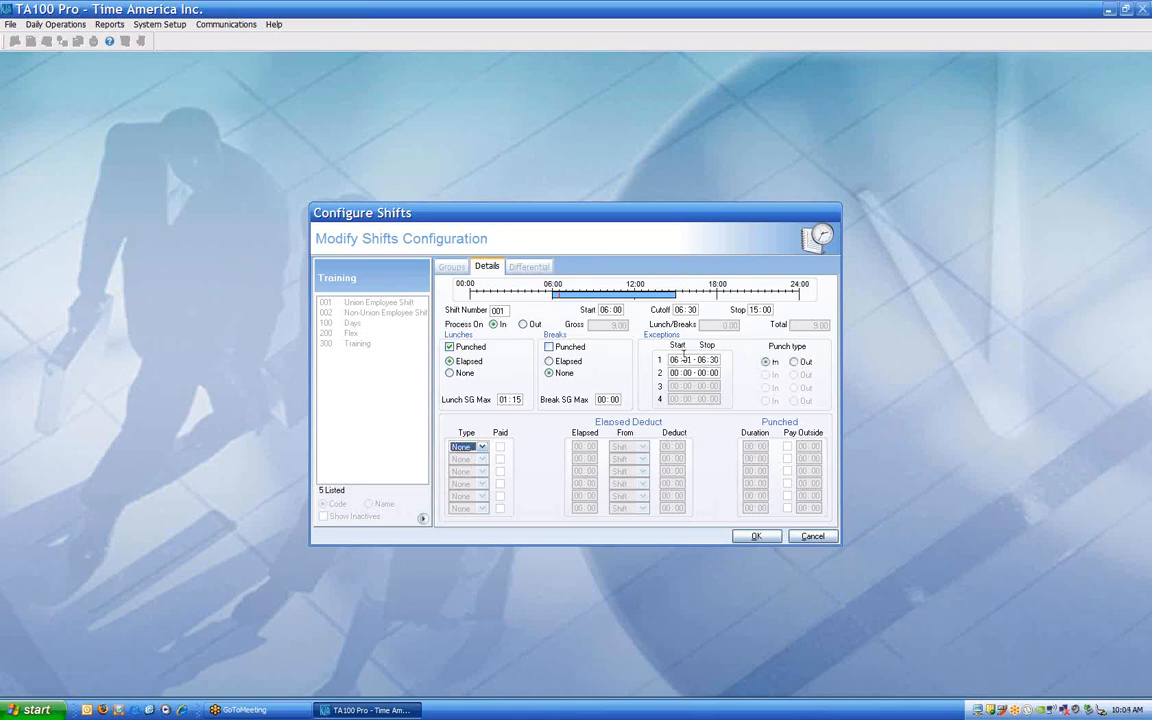
click(674, 372)
key(BackSpace)
text(14301459)
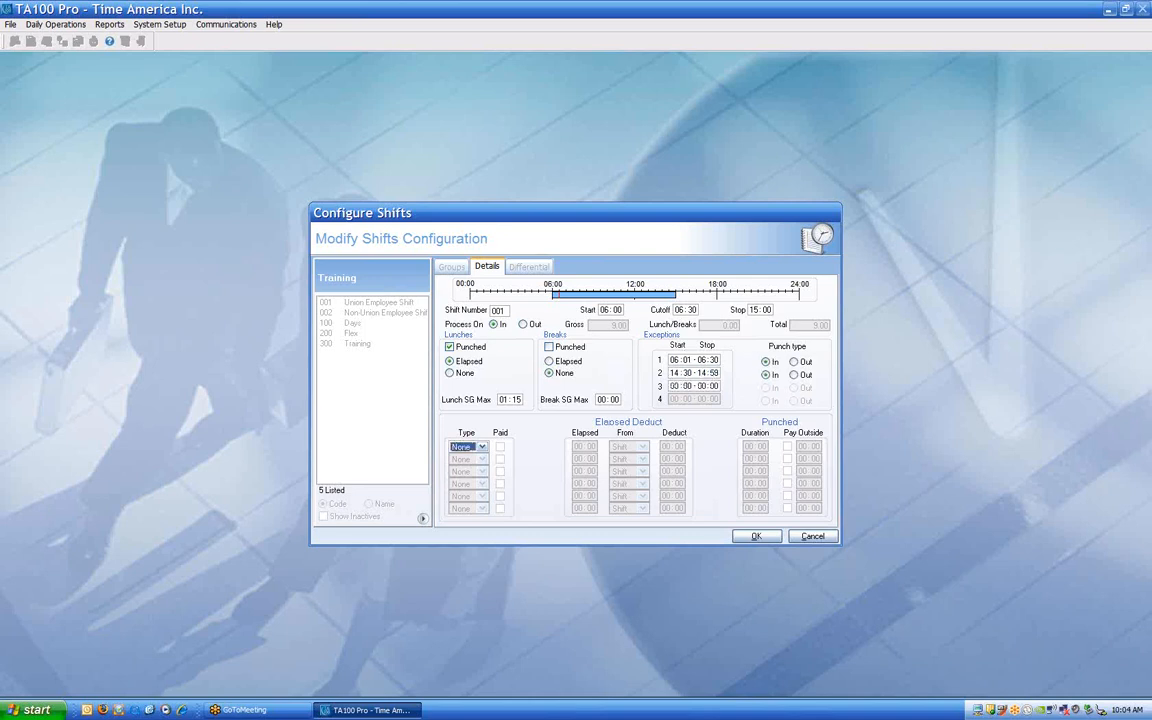
- Set the second exception window to Out punches and add a Lunch deduction at 06:00 elapsed, counted from the IN punch
click(794, 374)
click(482, 447)
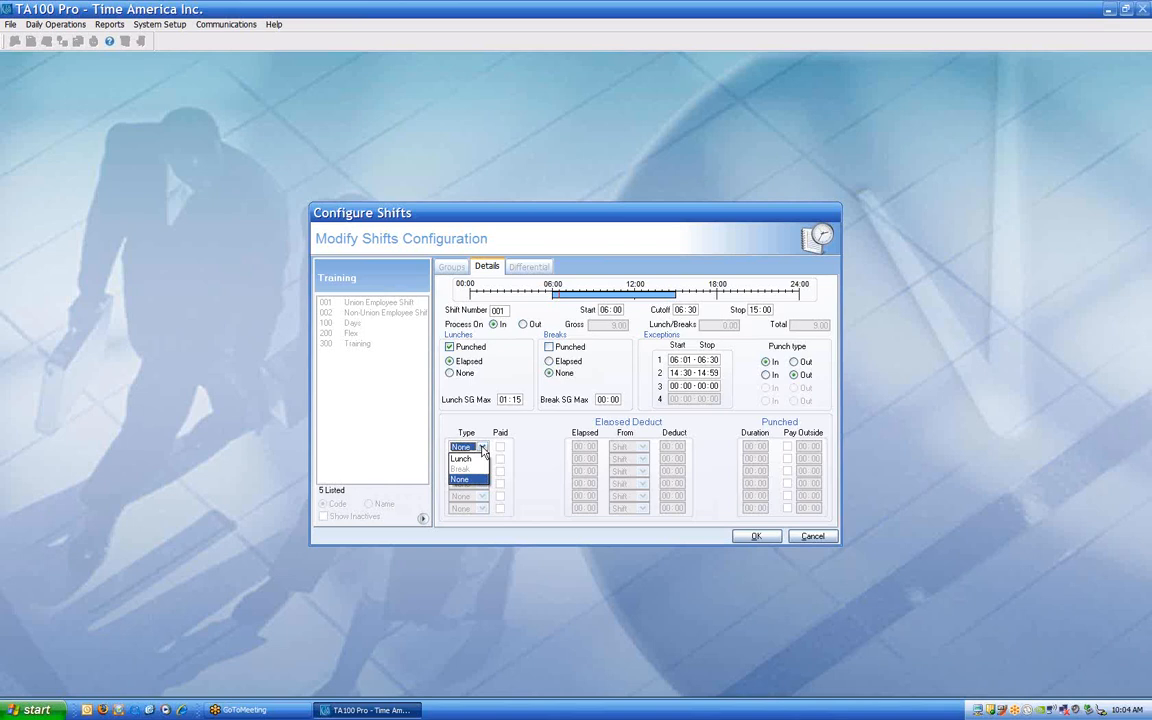
click(470, 459)
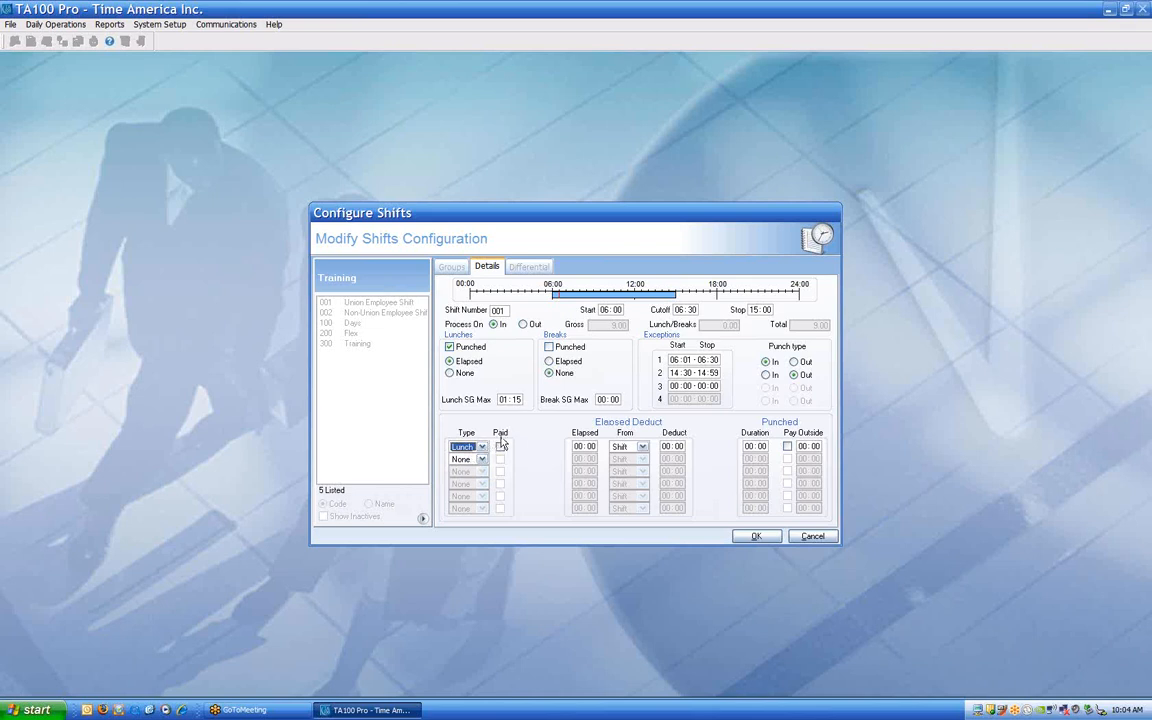
click(583, 446)
text(06)
key(Tab)
click(642, 447)
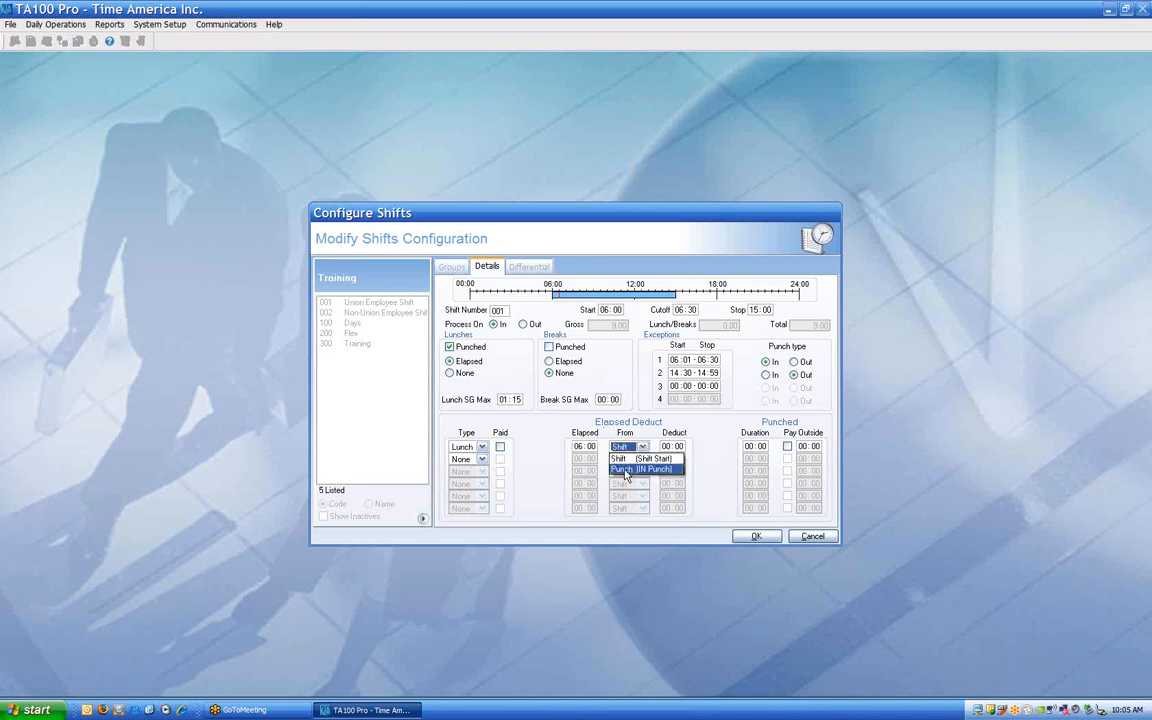
click(626, 470)
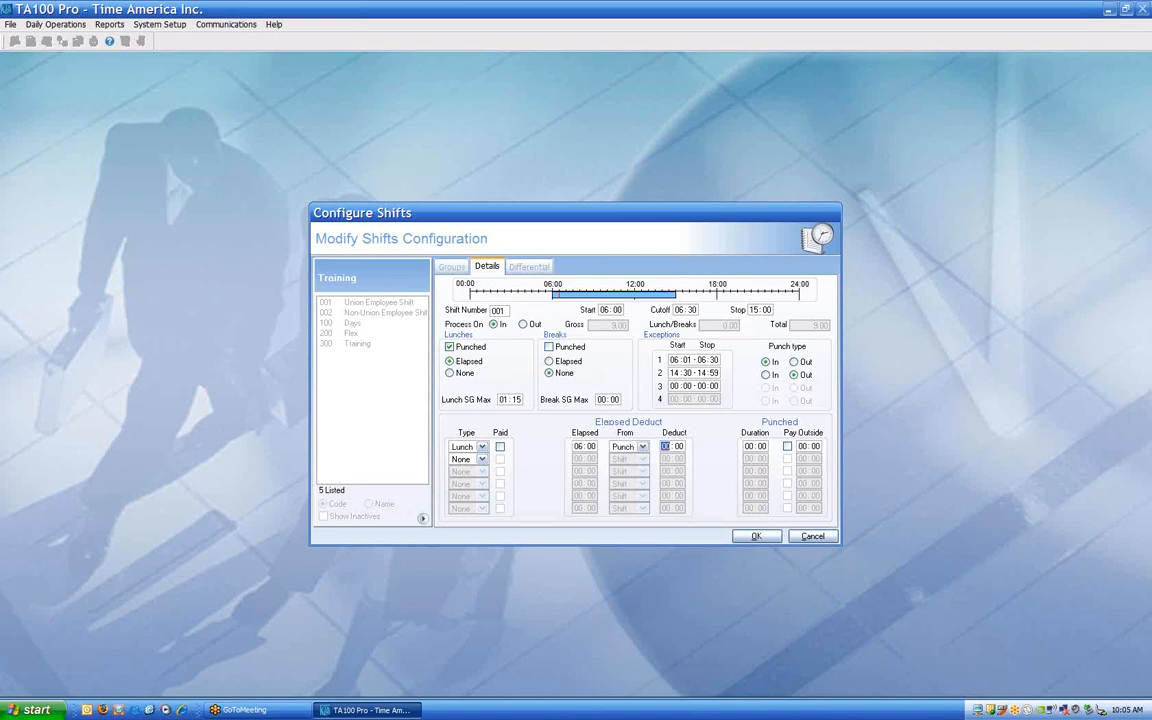
- Set the lunch's elapsed deduct and punched duration to 01:00 and save shift 001
key(Tab)
key(Tab)
text(01)
click(788, 447)
click(788, 447)
click(758, 538)
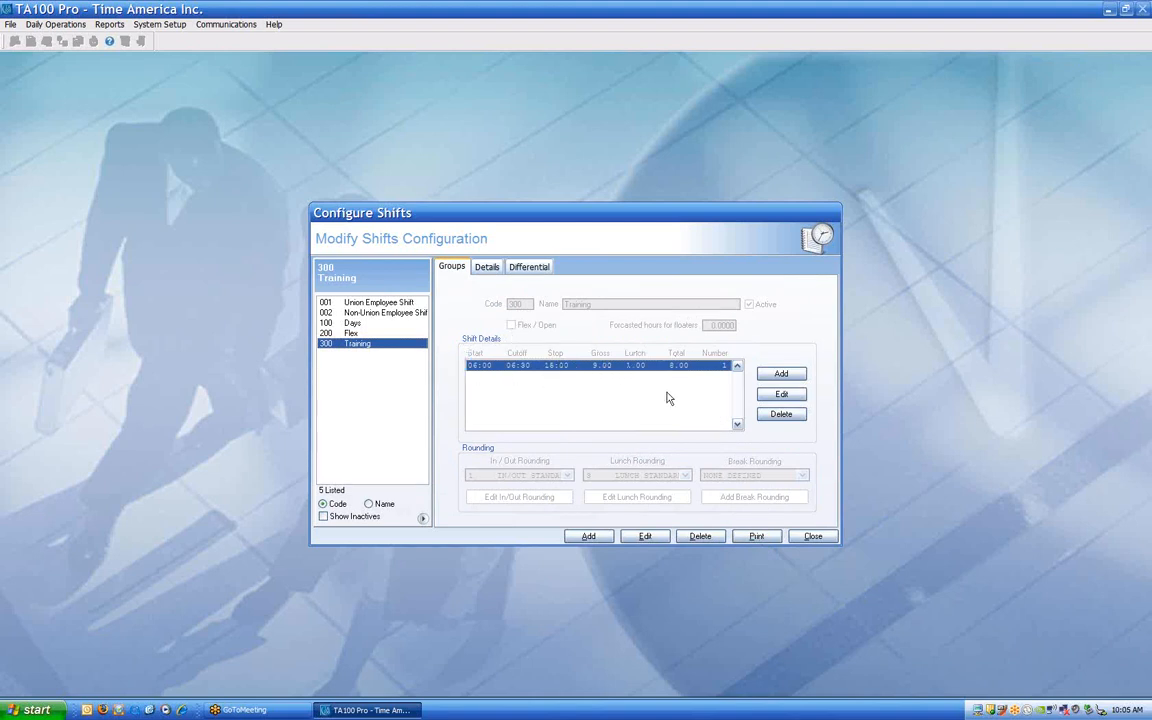
- Add shift 002 to the Training group with start 07:00, cutoff 07:30 and stop 16:00
click(775, 376)
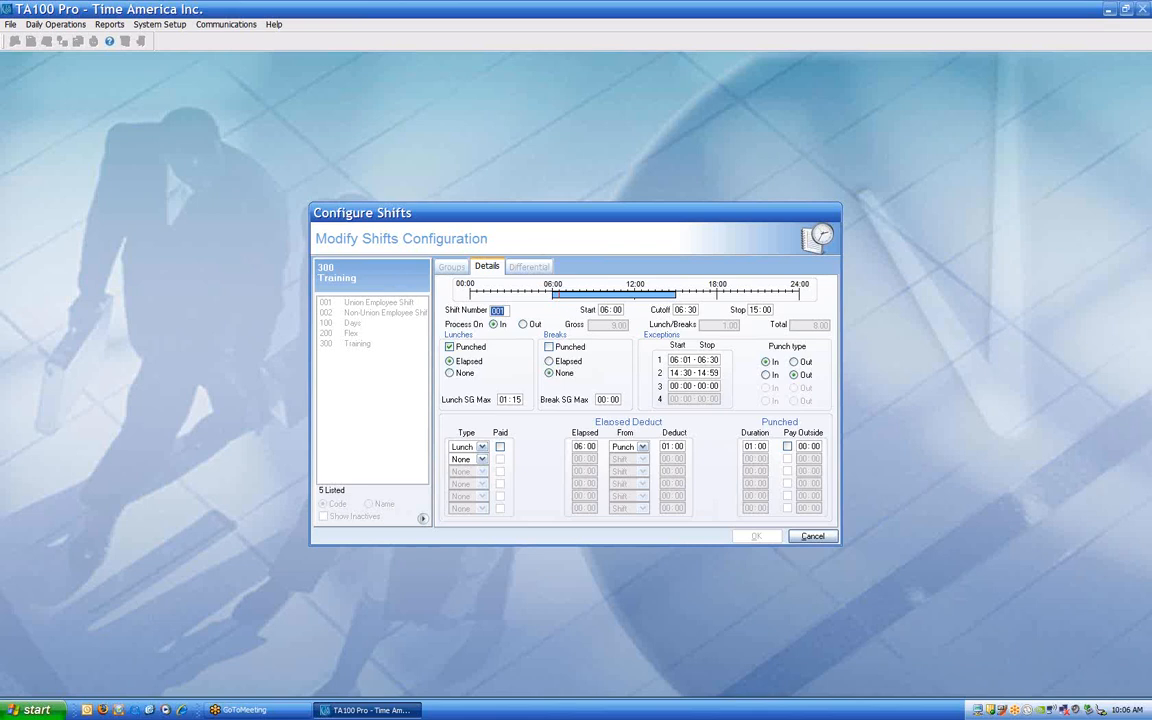
text(002)
key(Tab)
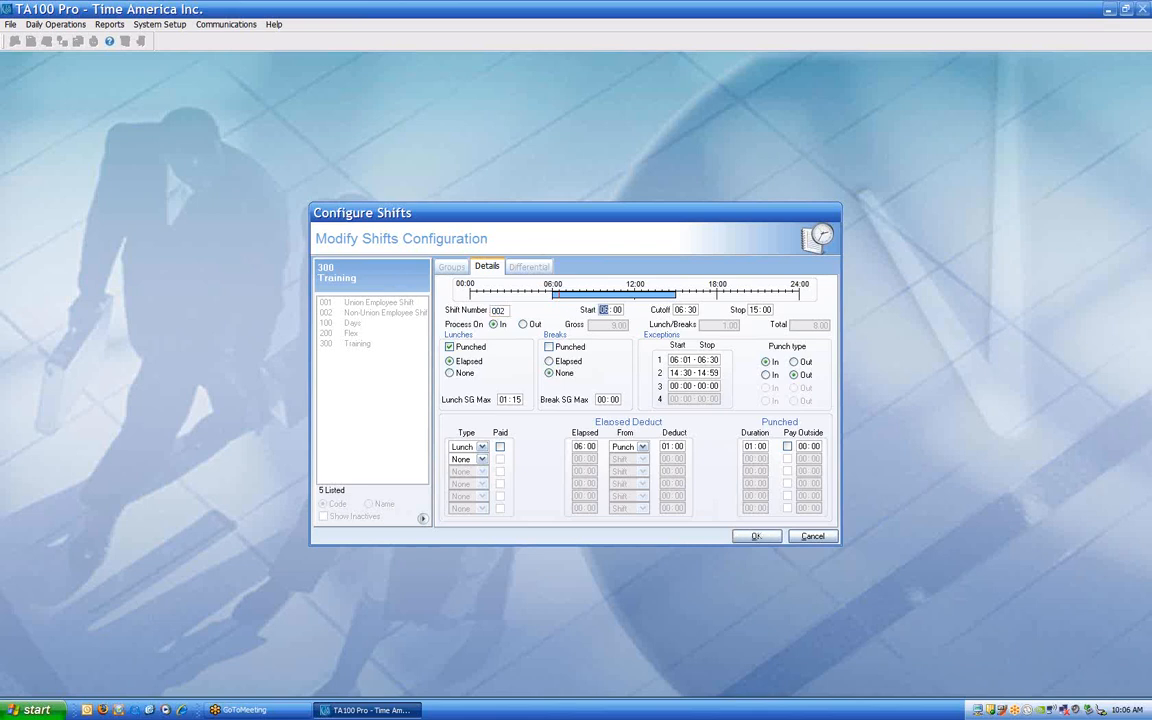
text(07)
click(692, 310)
click(679, 310)
text(07)
key(Tab)
text(16)
- Set shift 002's exception windows to 07:01–07:30 and 15:30–15:59 and save the shift
click(673, 360)
text(07)
click(674, 372)
text(15 : 30 - 15)
click(702, 360)
text(07)
click(757, 537)
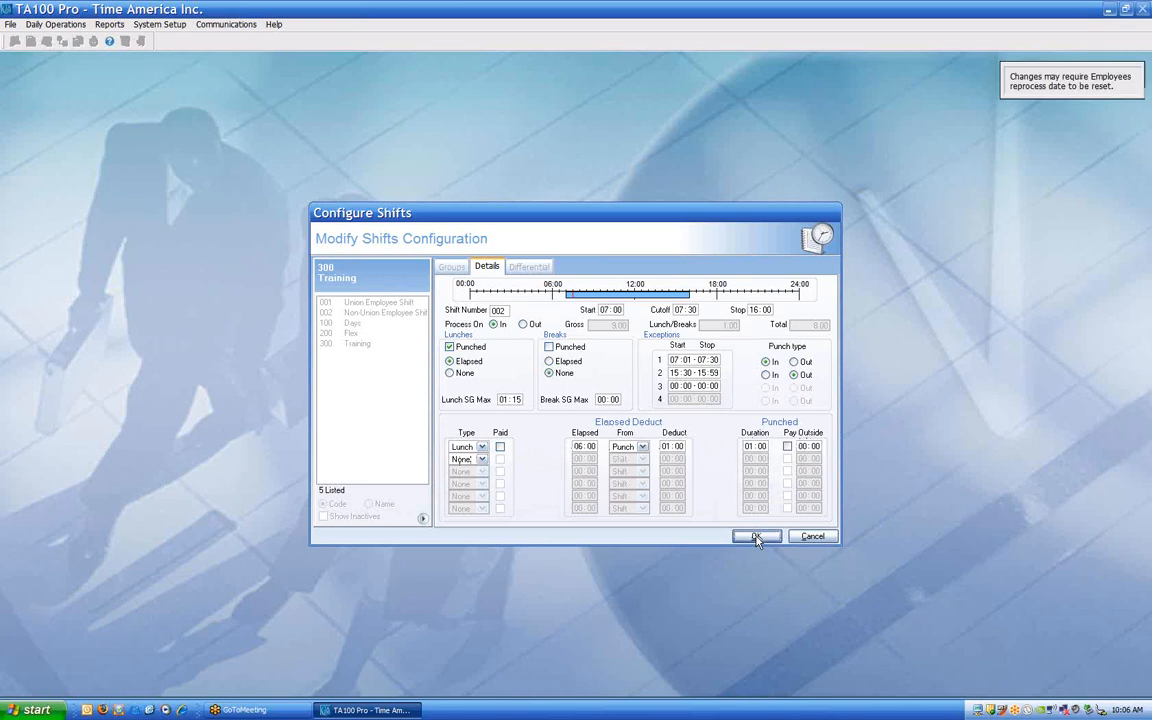
click(757, 537)
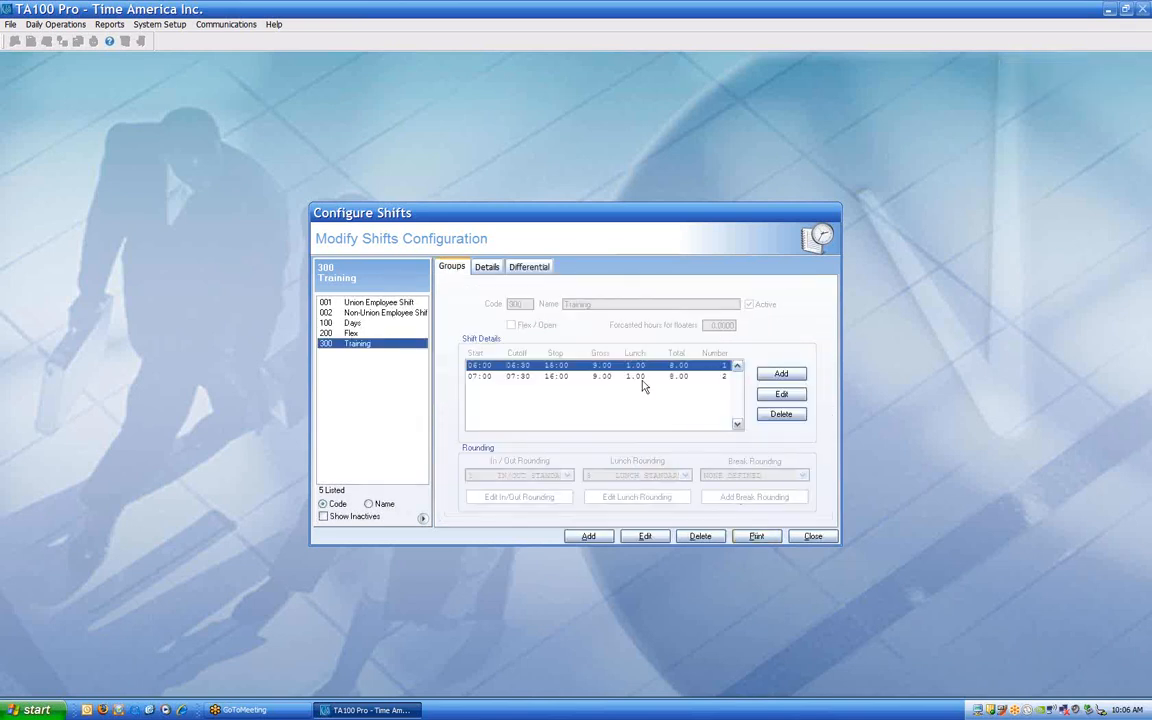
- Create shift 003 from the 07:00 shift with start 08:00, cutoff 08:30 and stop 17:00
click(588, 378)
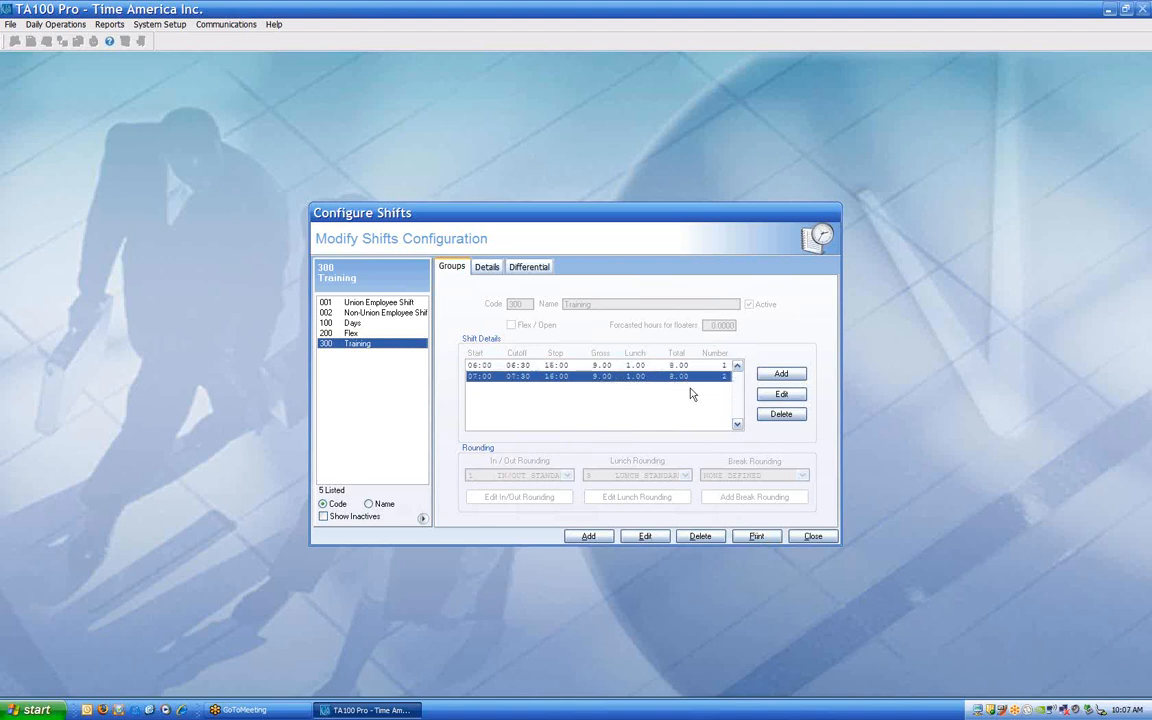
click(781, 394)
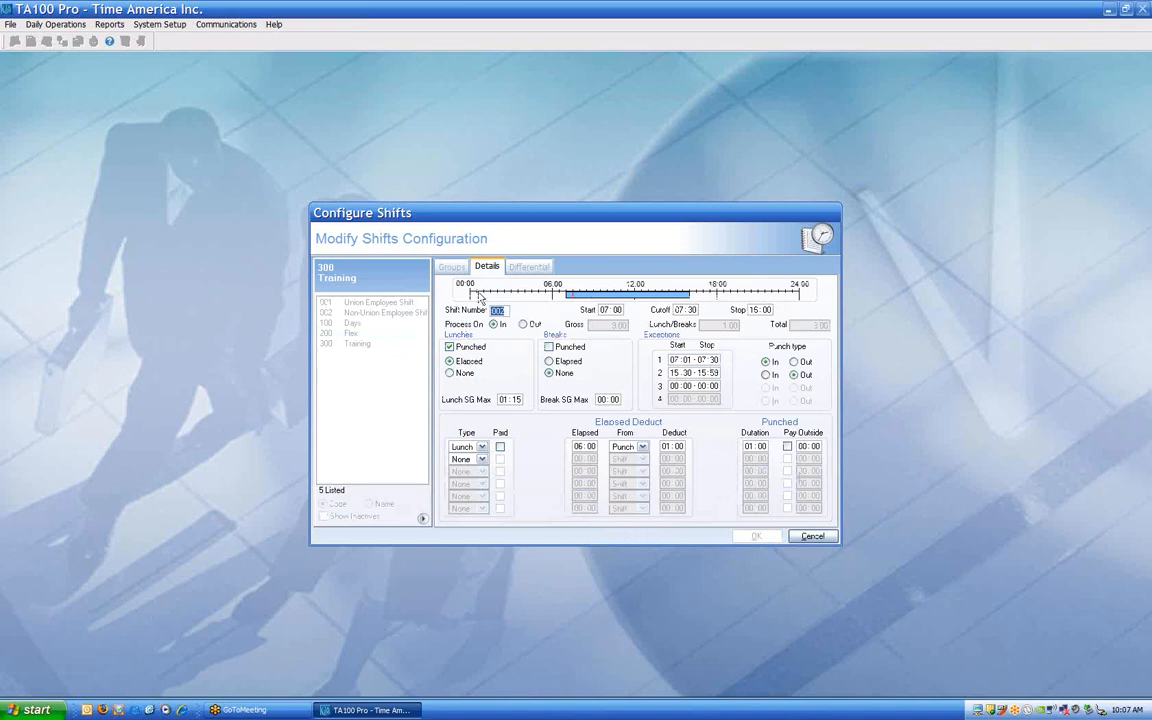
key(Tab)
text(08)
key(Tab)
text(0830)
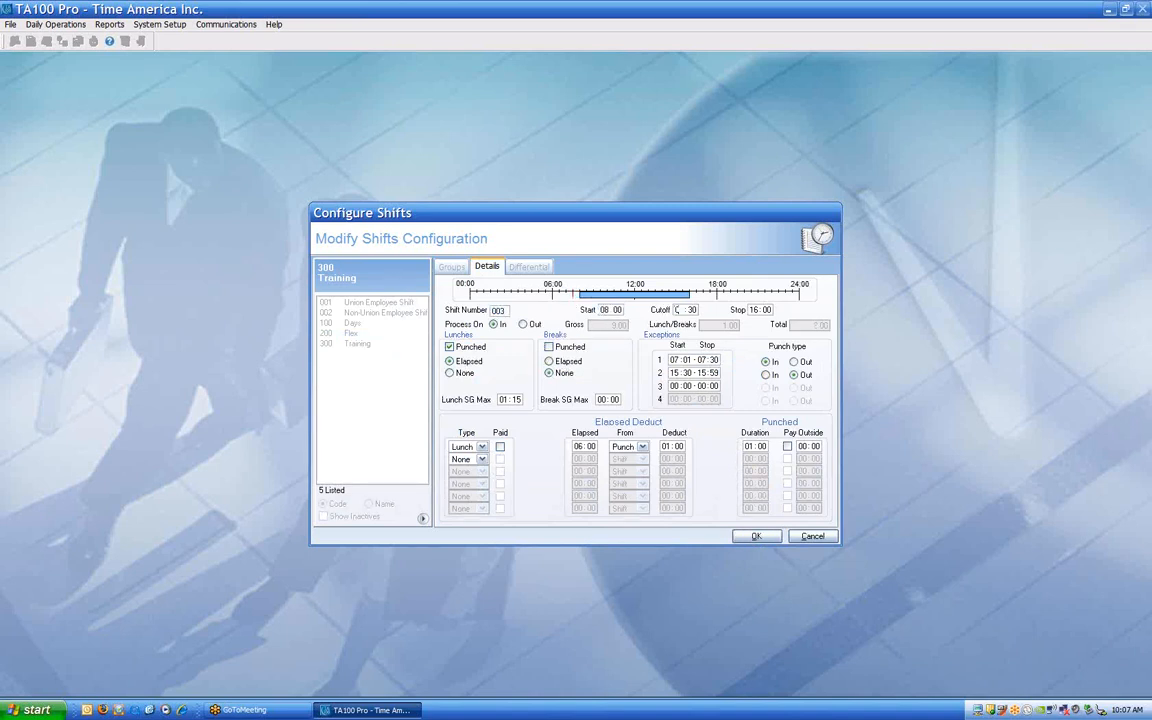
key(Tab)
text(17)
key(Tab)
- Set shift 003's exception windows to 08:01–08:30 and 16:30–16:58 and save the shift
click(675, 359)
text(08:01 - 08:30)
click(674, 373)
text(16:30 - 16:58)
click(760, 537)
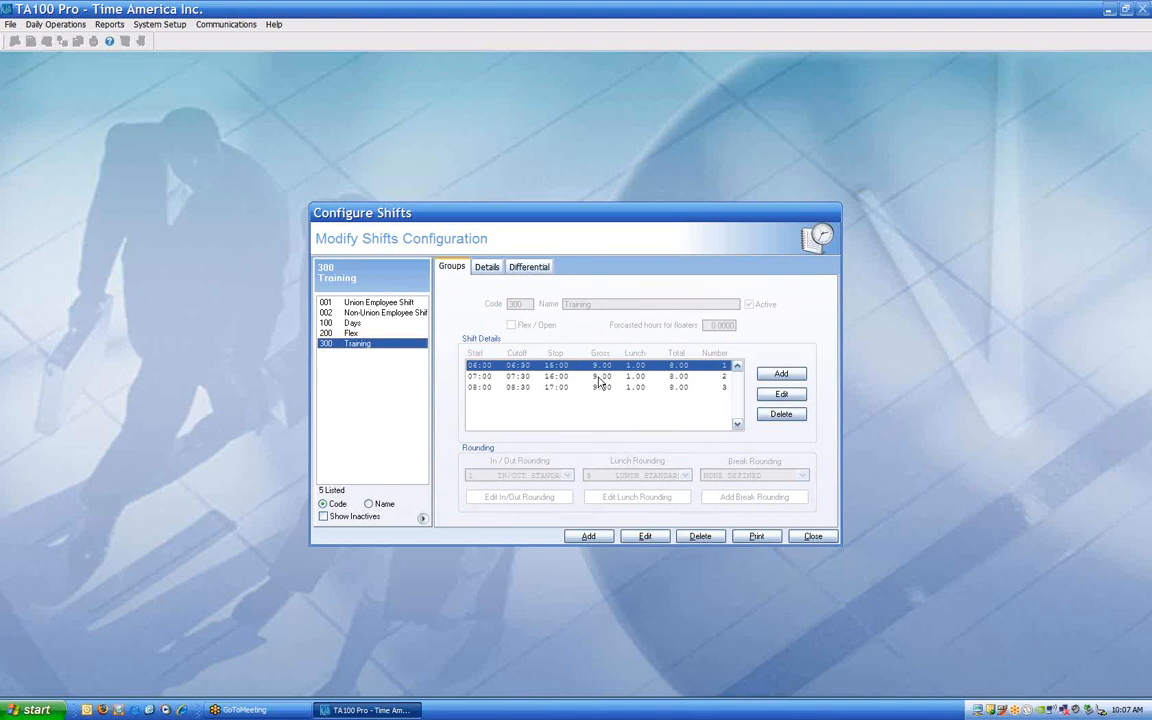
- Add a 05:00 to 10:00 differential to the Training group, assigning Differential - 1 to Sunday and Saturday
click(529, 267)
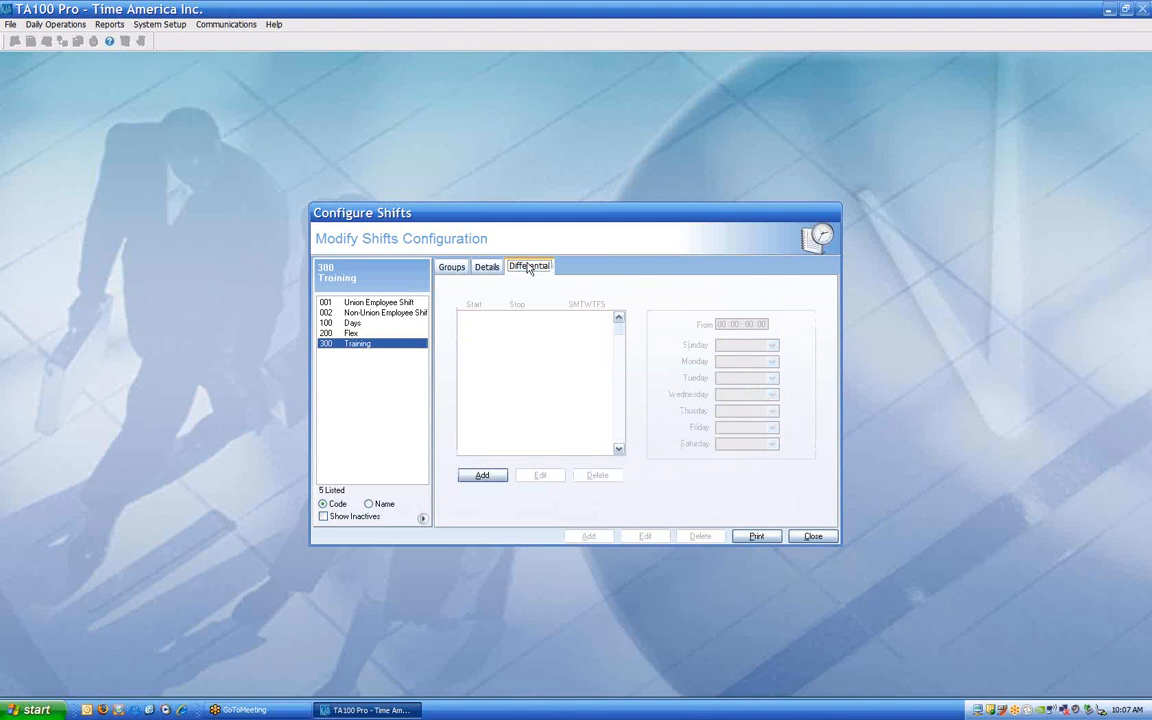
click(488, 477)
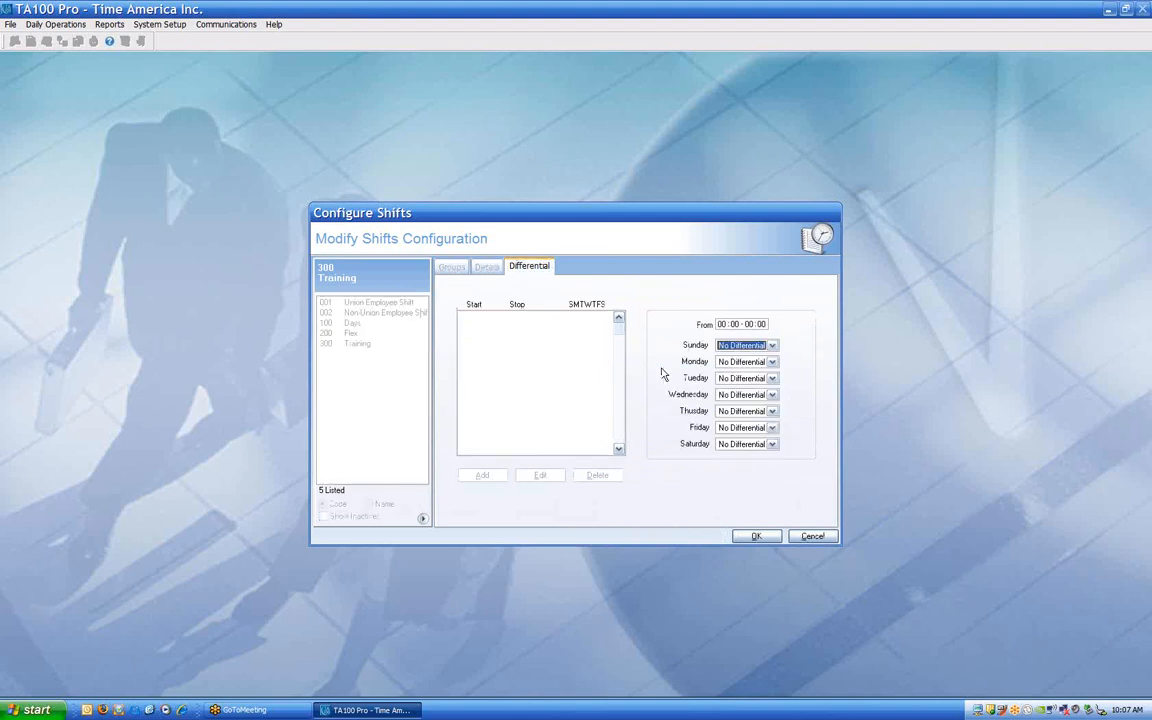
drag(725, 324, 692, 325)
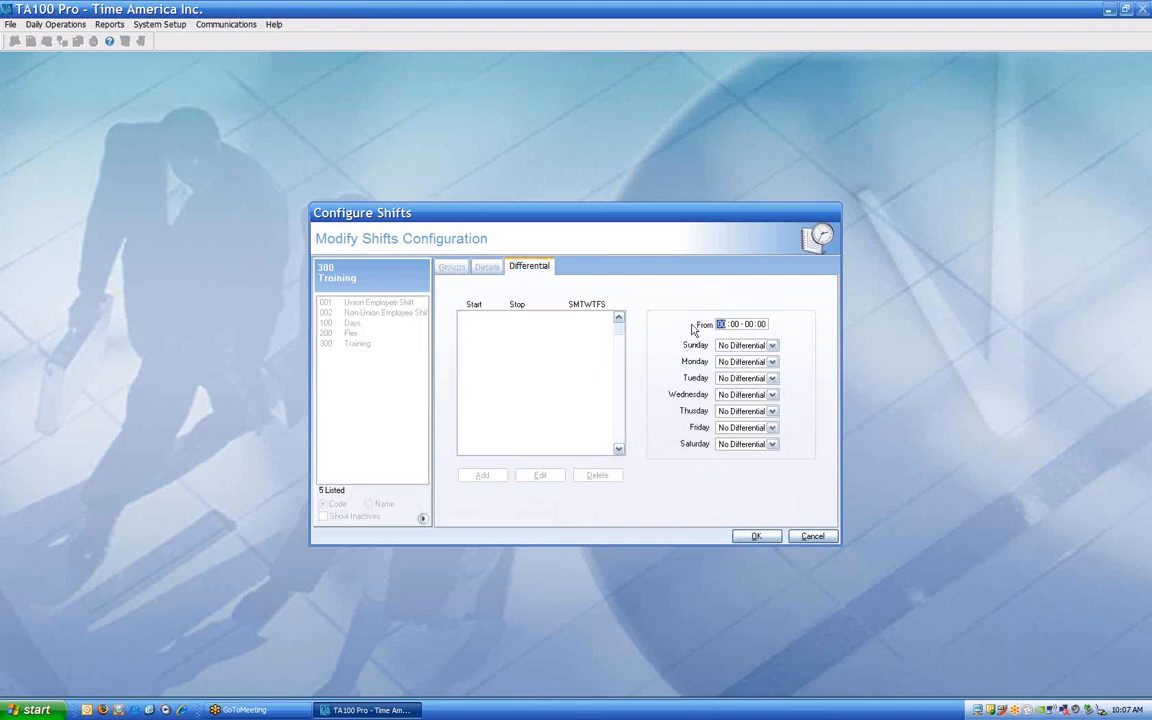
text(06 : 00 - 10)
click(771, 346)
click(762, 367)
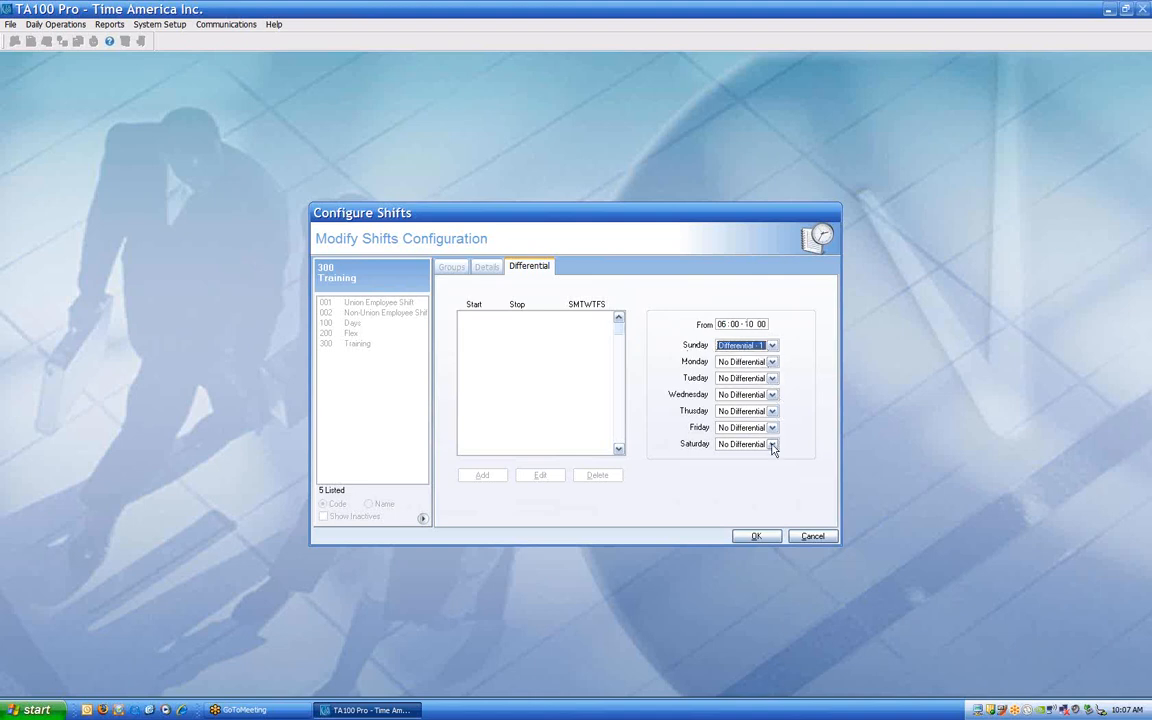
click(771, 445)
click(762, 465)
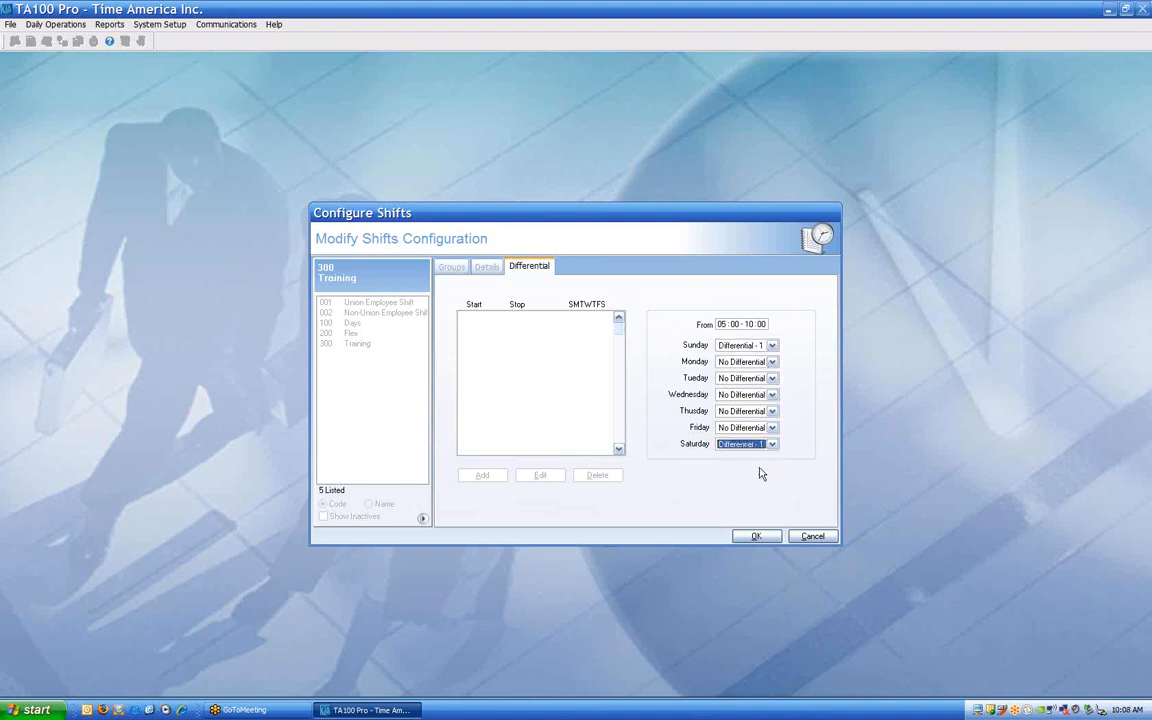
click(756, 536)
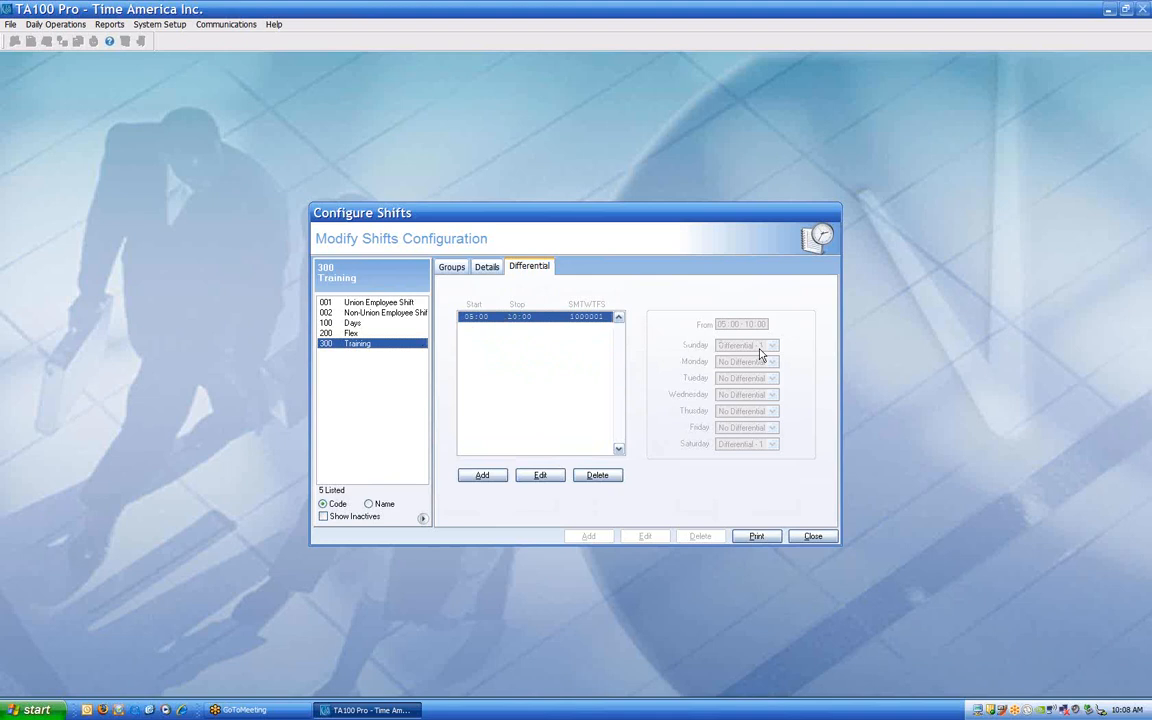
- Review the Training group's shifts and the Flex group's shift details, and close the shift configuration
click(487, 268)
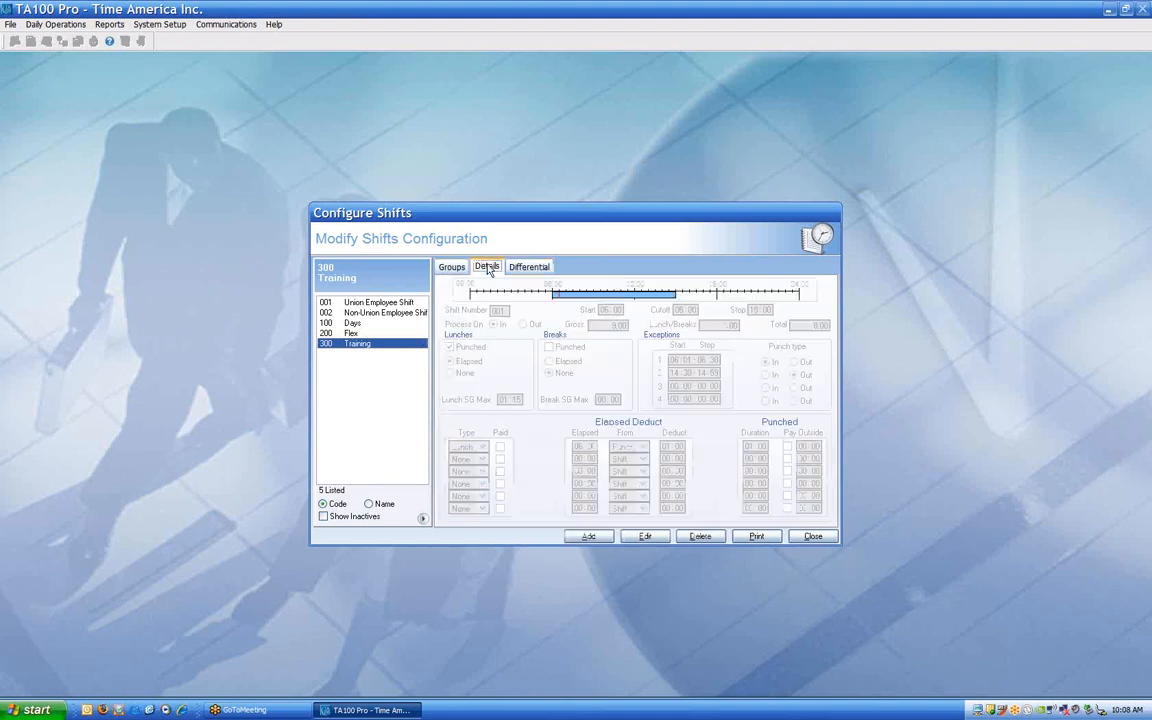
click(452, 268)
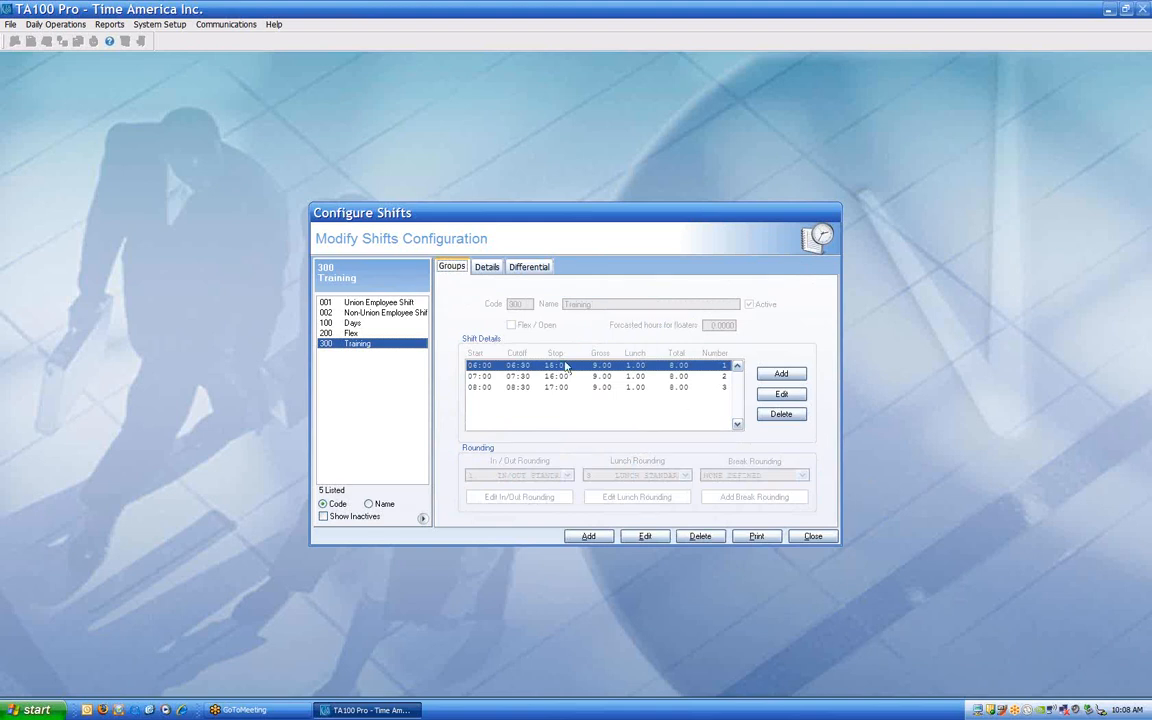
click(352, 334)
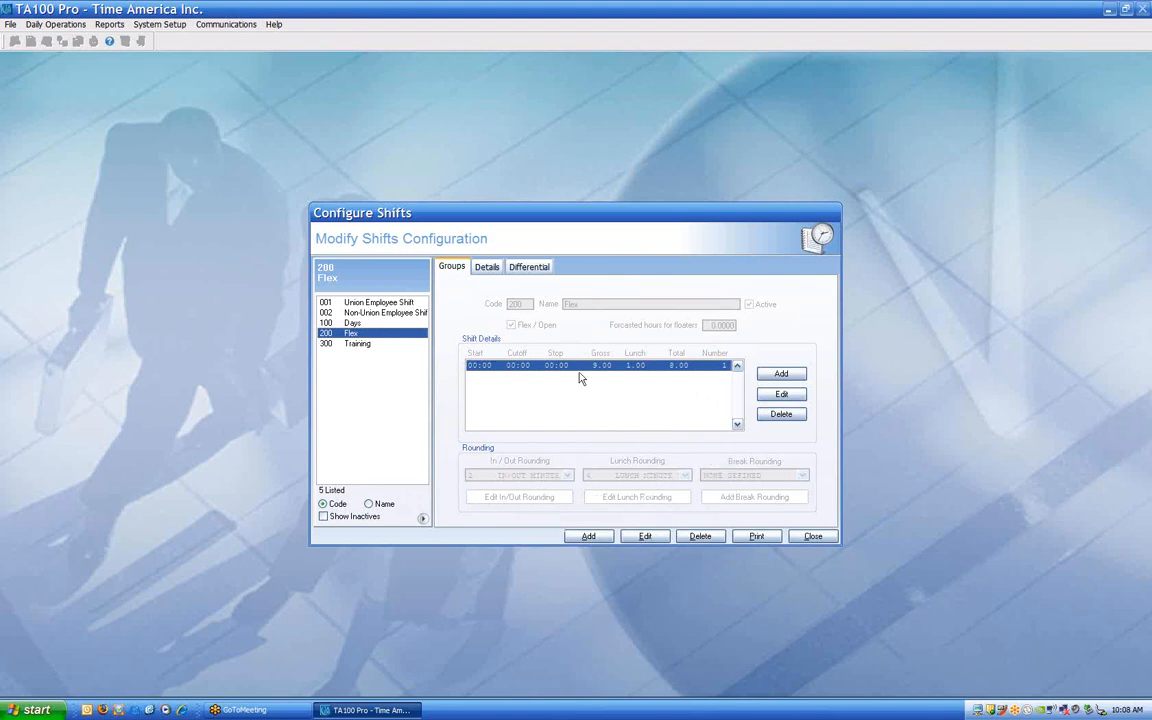
click(487, 268)
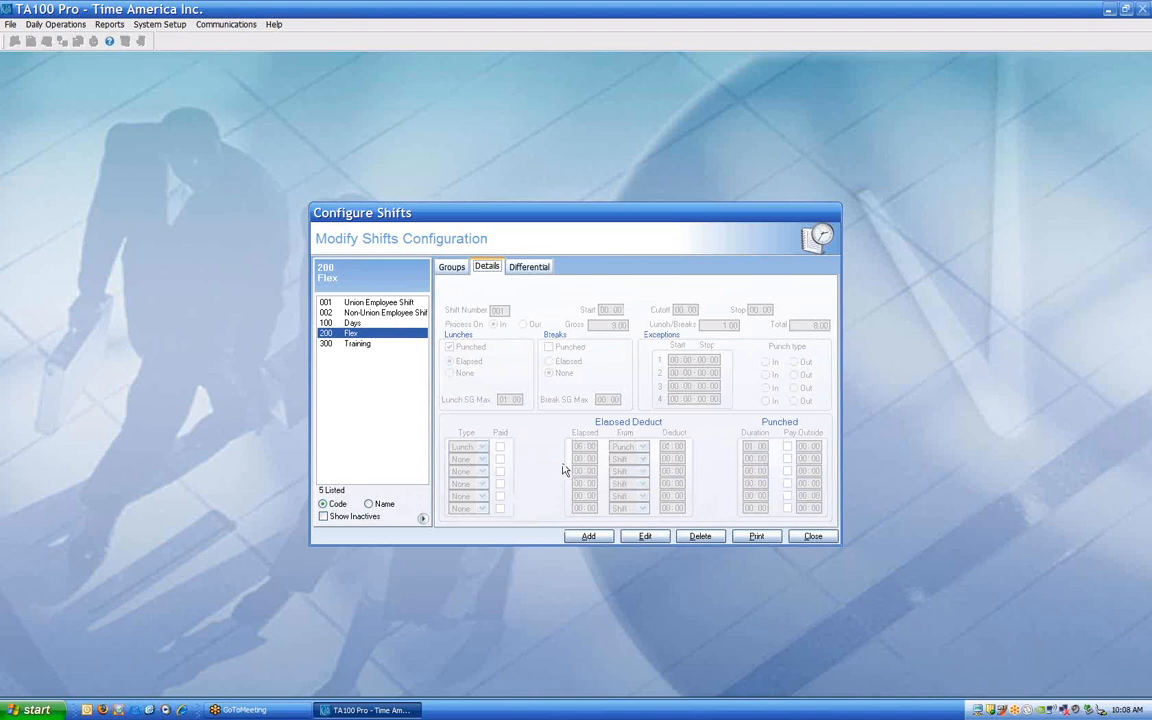
click(451, 270)
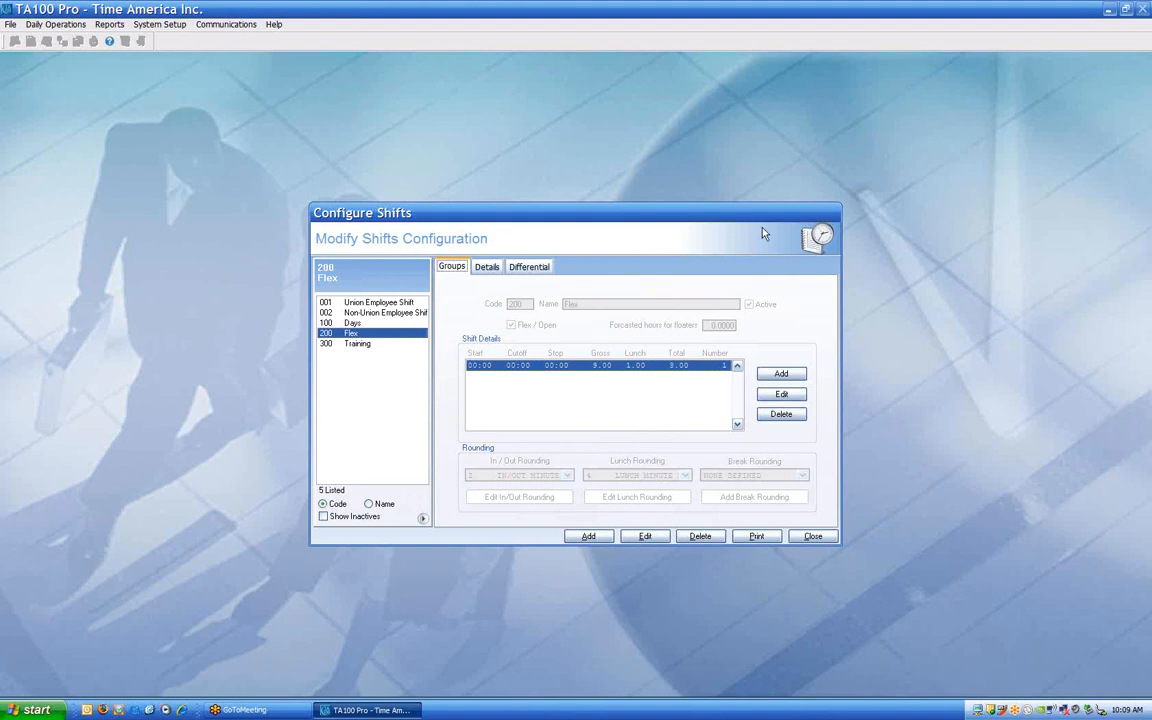
click(813, 536)
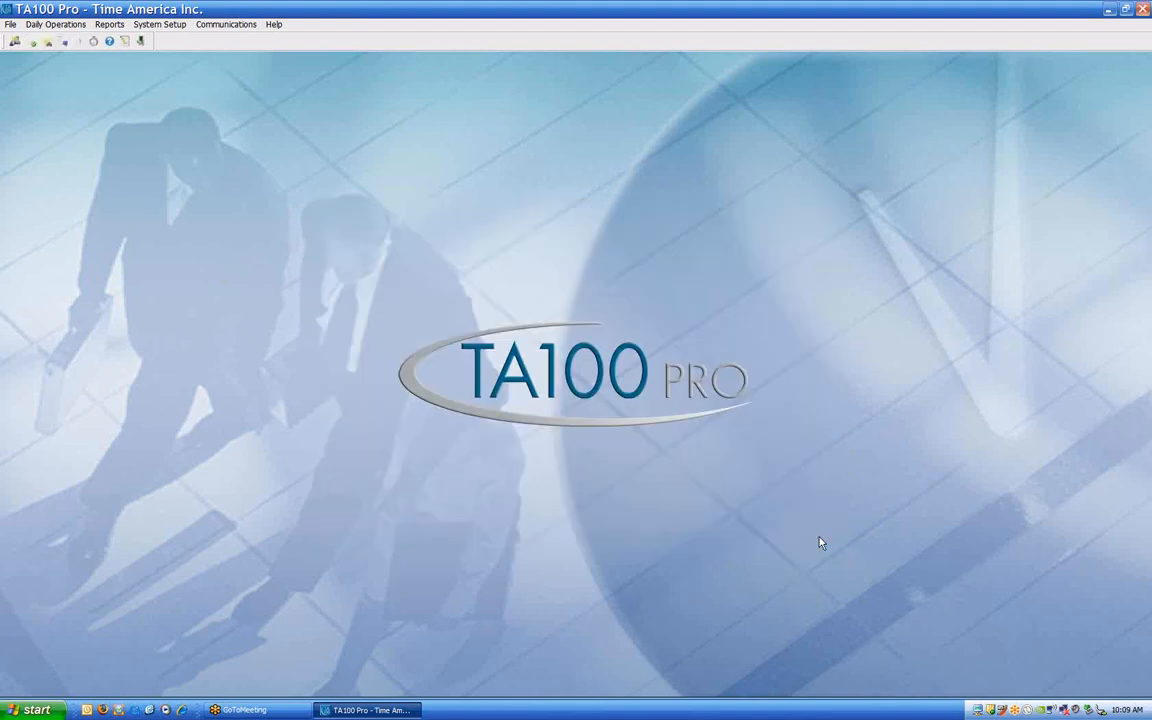
- Add an 11/25/2010 holiday named Thanksgiving, include holiday groups 01 and 02, and save it
click(157, 25)
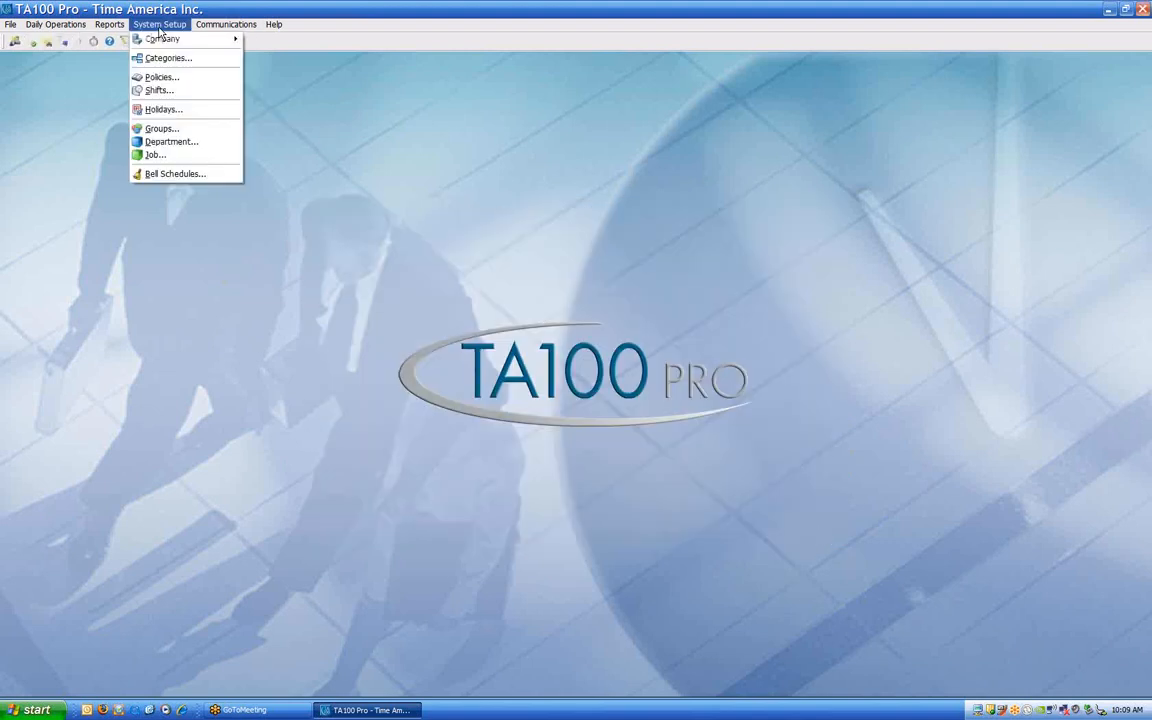
click(160, 110)
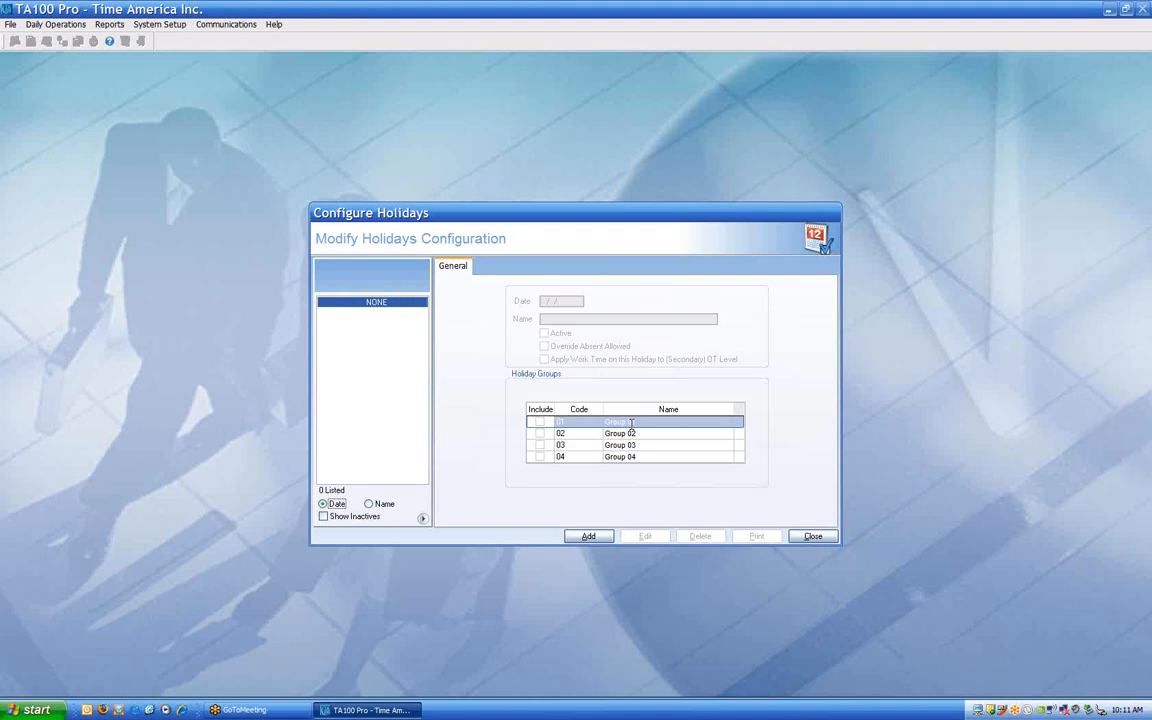
click(589, 536)
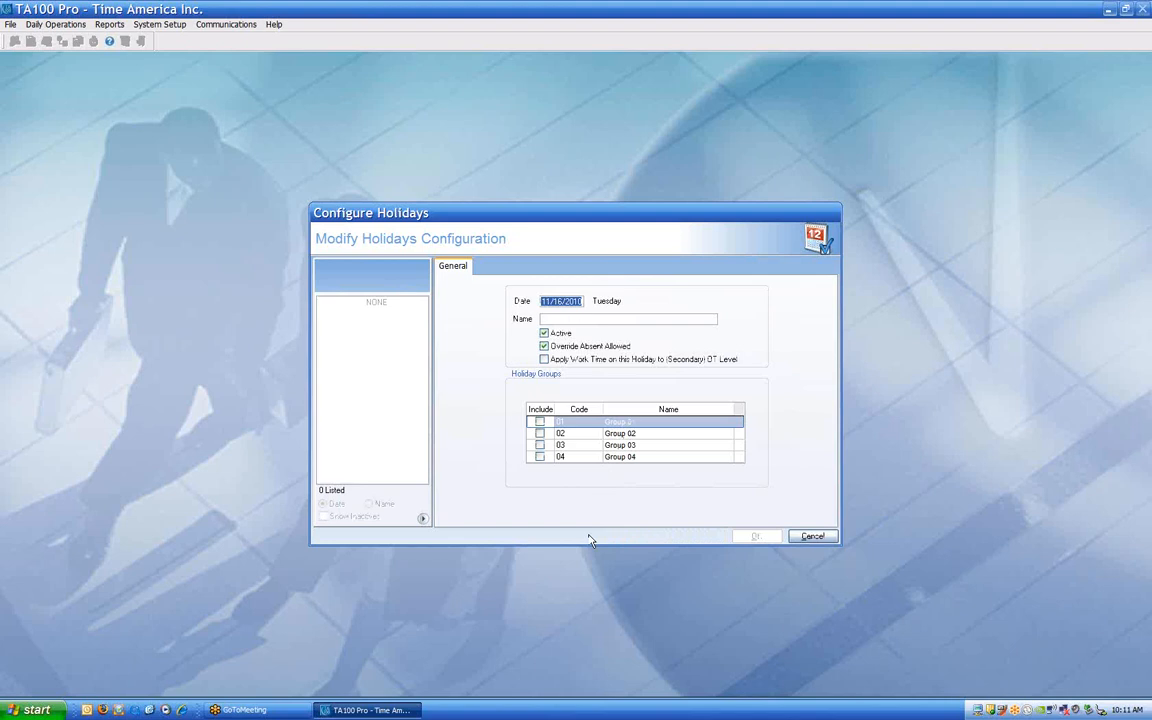
text(11/25/2010)
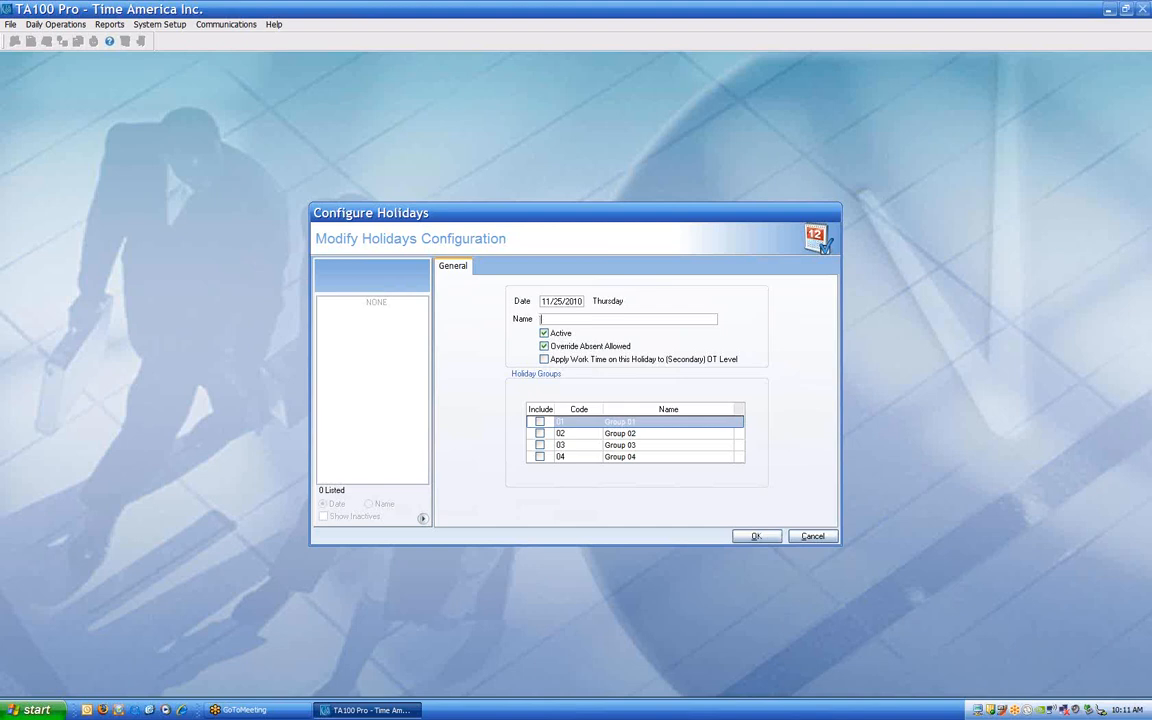
text(Thanksgiving)
click(540, 423)
click(540, 434)
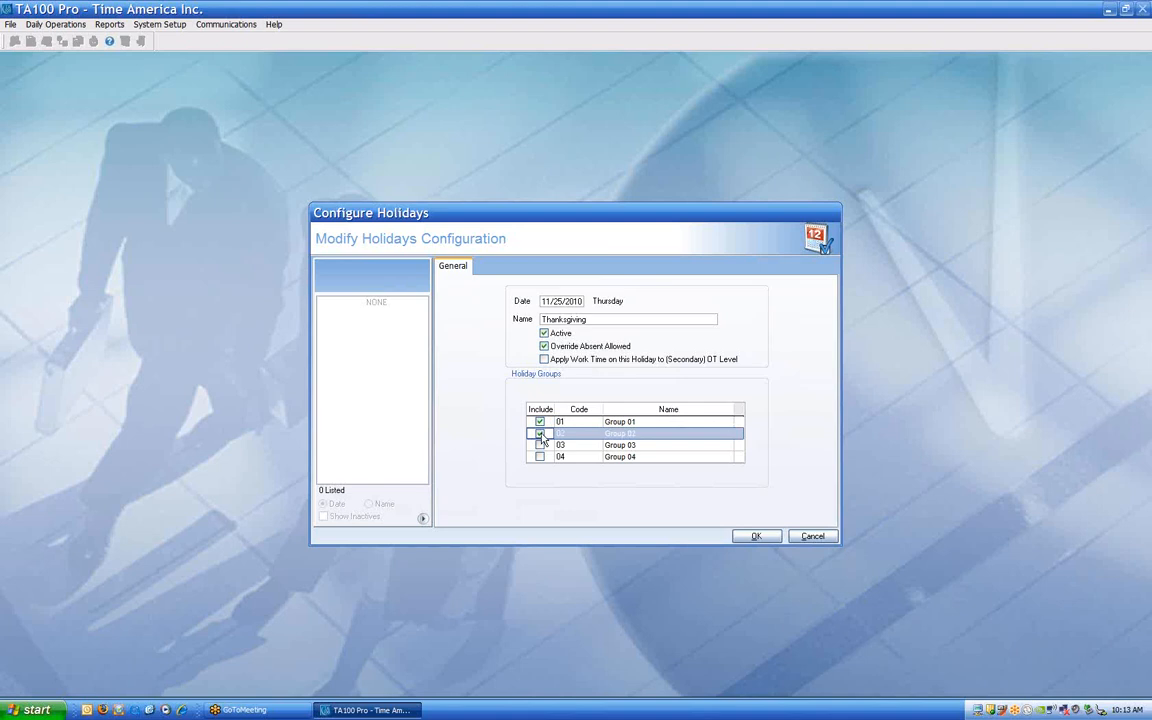
click(756, 537)
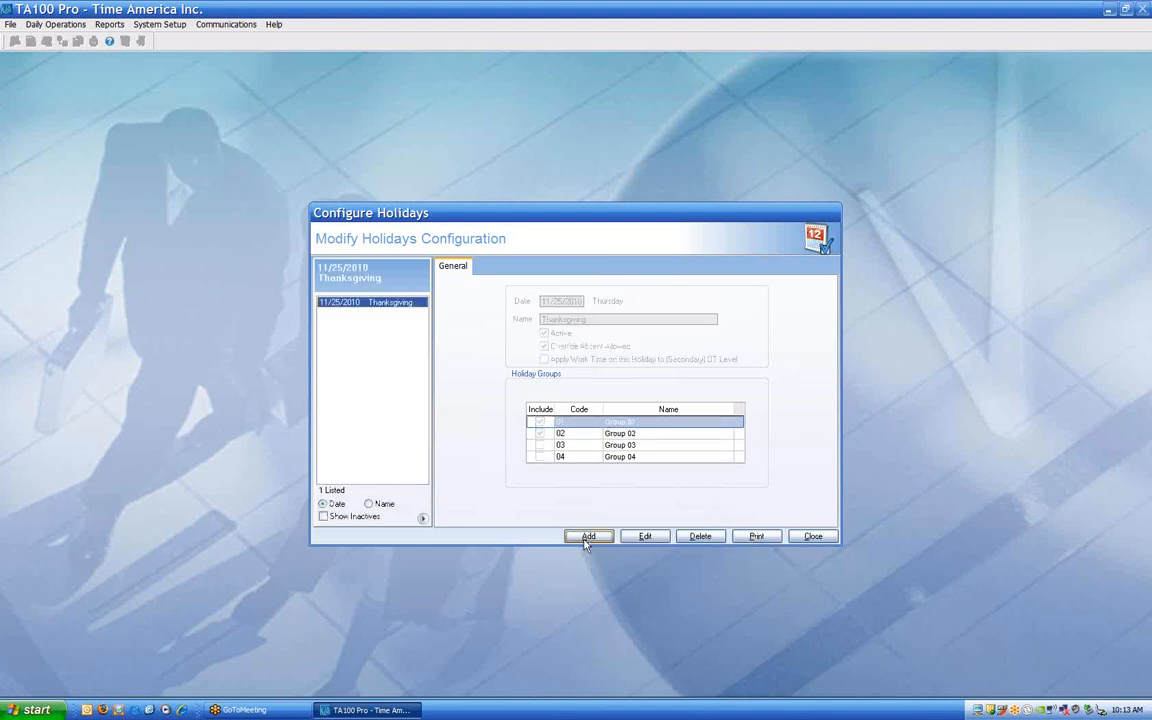
- Add a 12/25/2010 holiday named Christmas with work time applied to the secondary OT level, exclude group 01, and save it
click(588, 537)
text(12/)
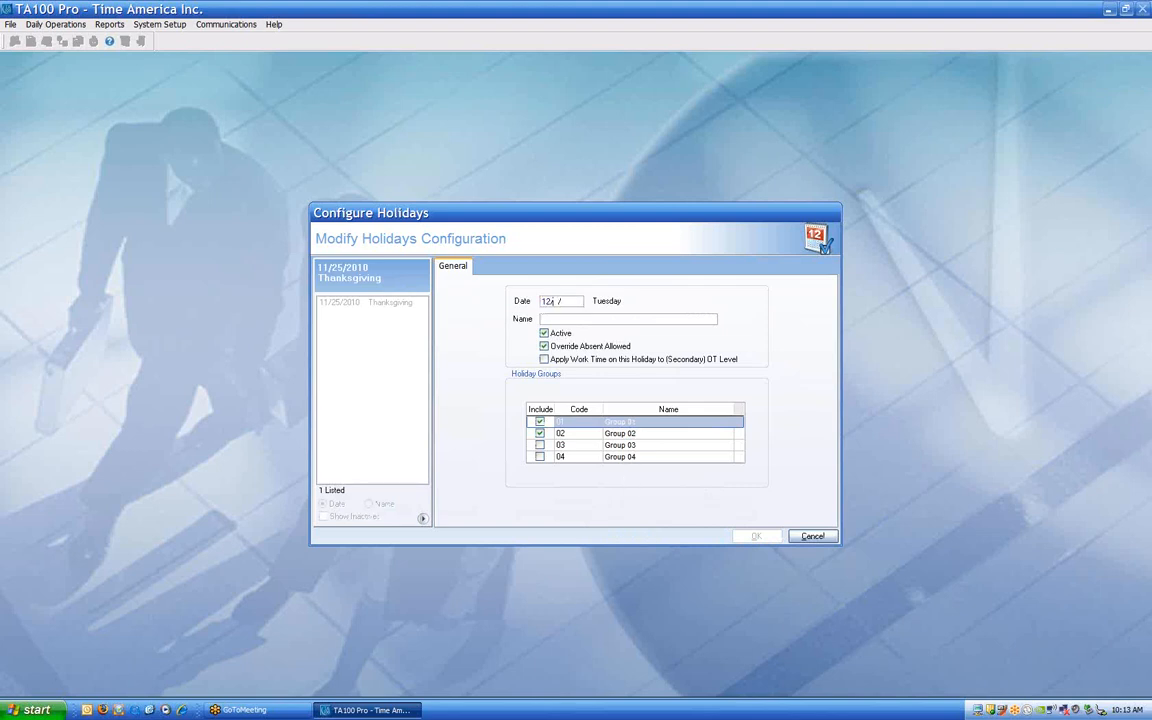
text(25/2010)
key(Tab)
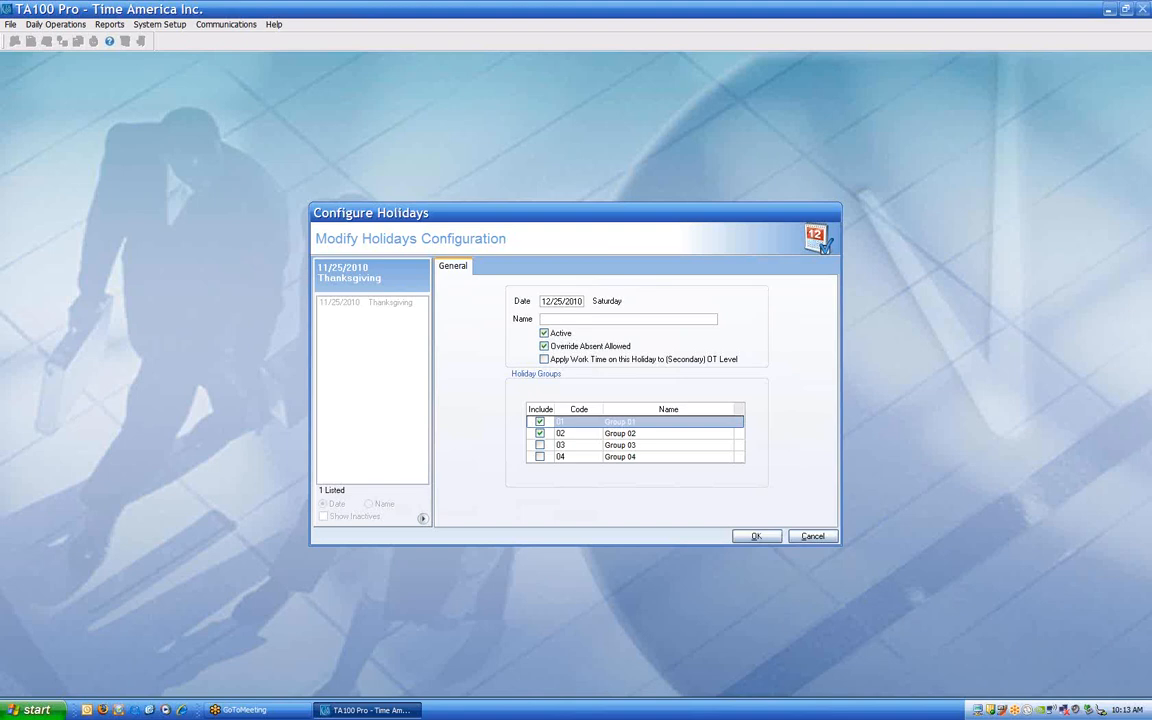
text(Christmas)
click(579, 362)
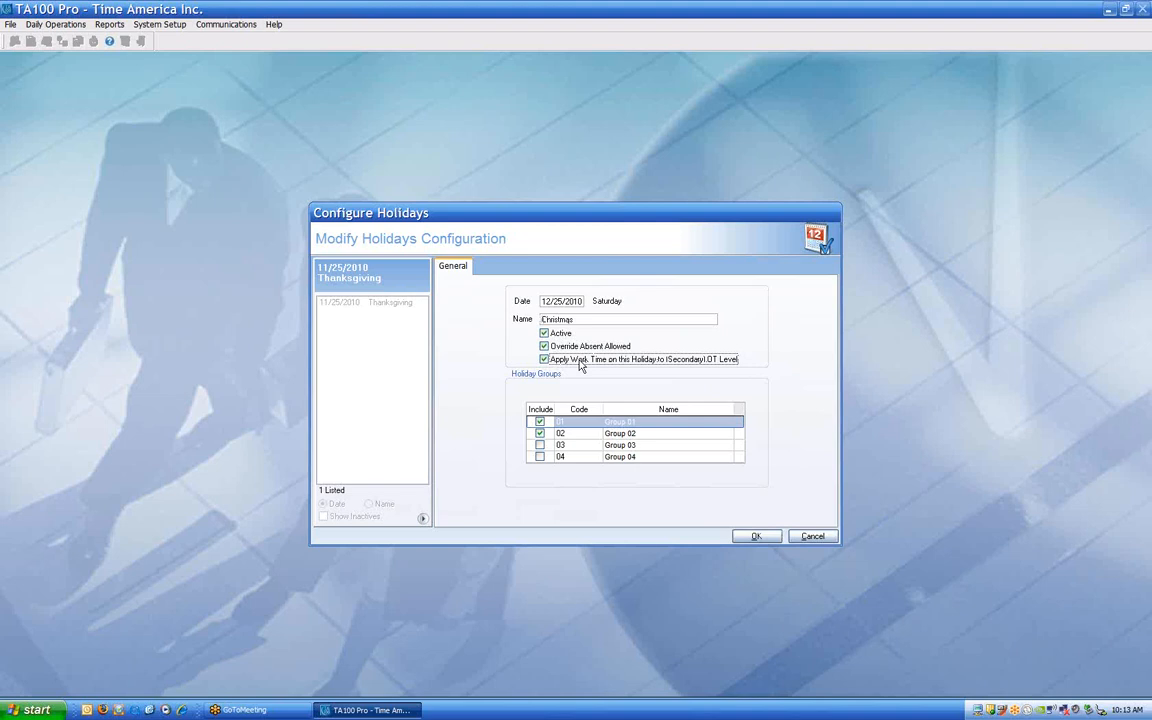
click(540, 422)
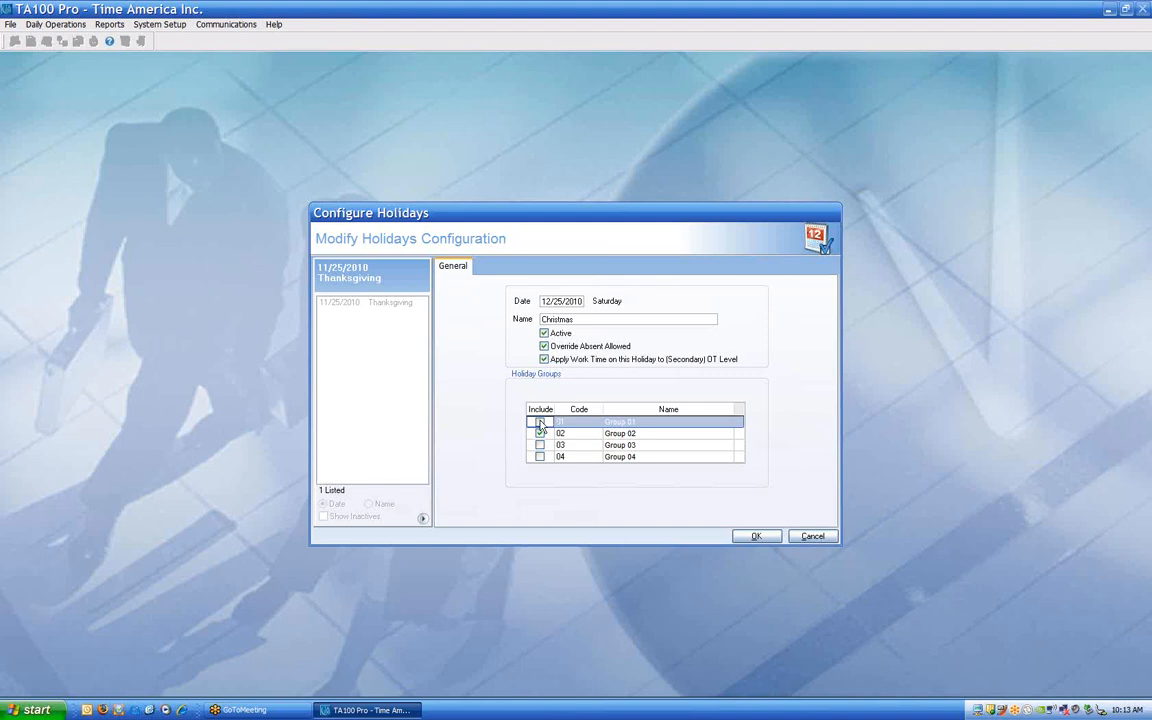
click(757, 537)
- Add a 12/24/2010 Christmas holiday with work time applied to the secondary OT level, include only group 01, save, and close the holidays
click(589, 536)
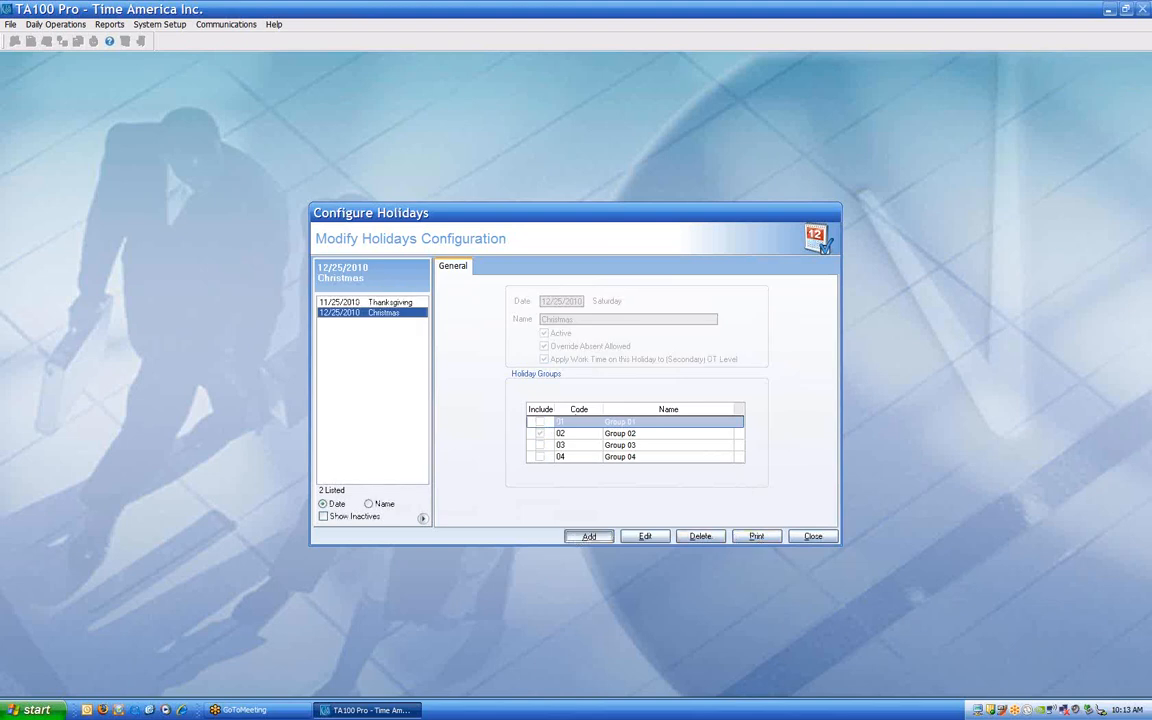
text(2/24/)
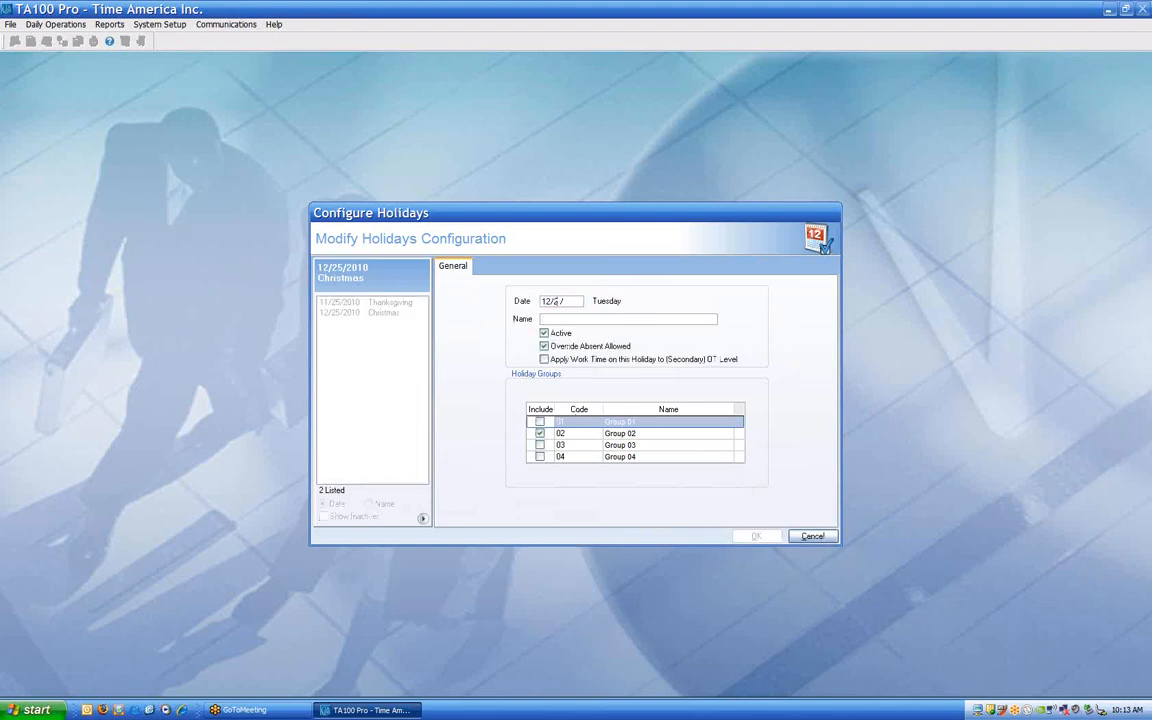
text(2010)
key(Tab)
text(Christmas)
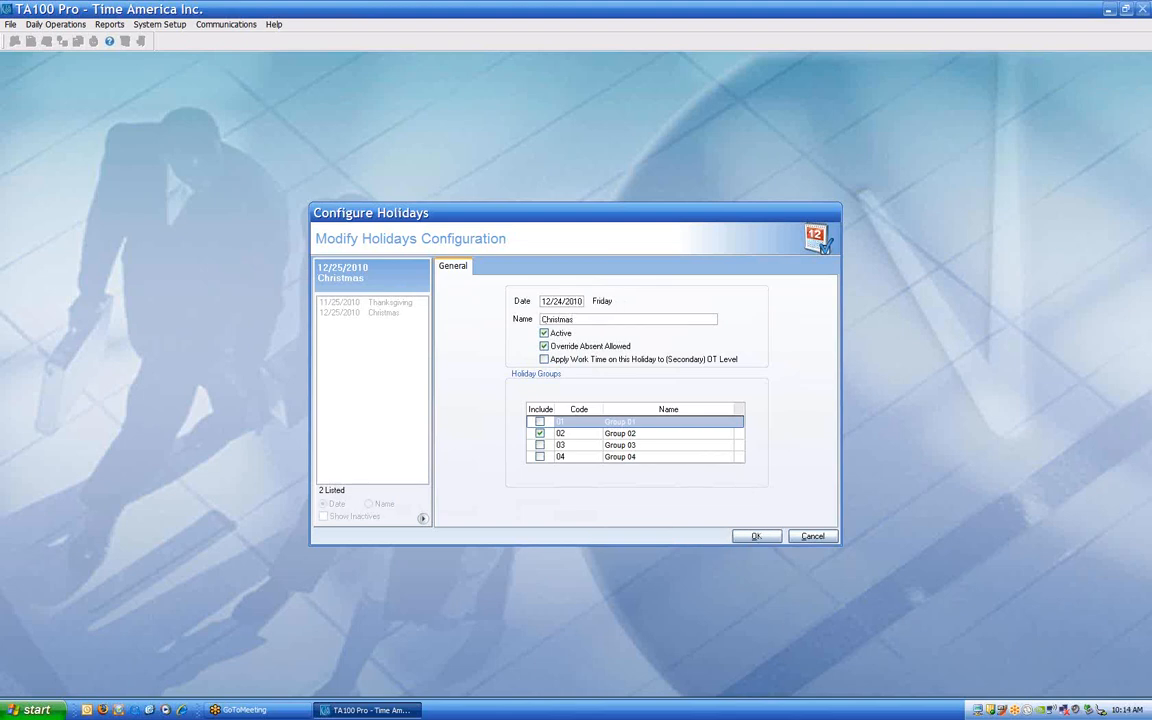
click(544, 360)
click(541, 422)
click(543, 434)
click(543, 434)
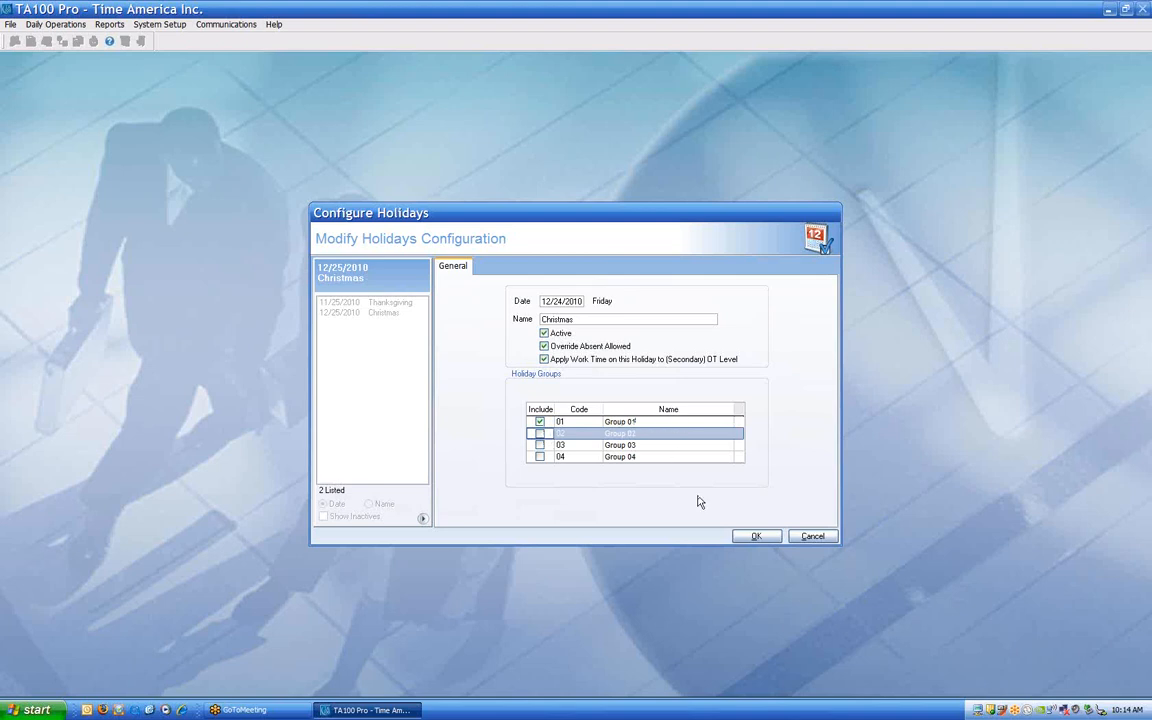
click(756, 536)
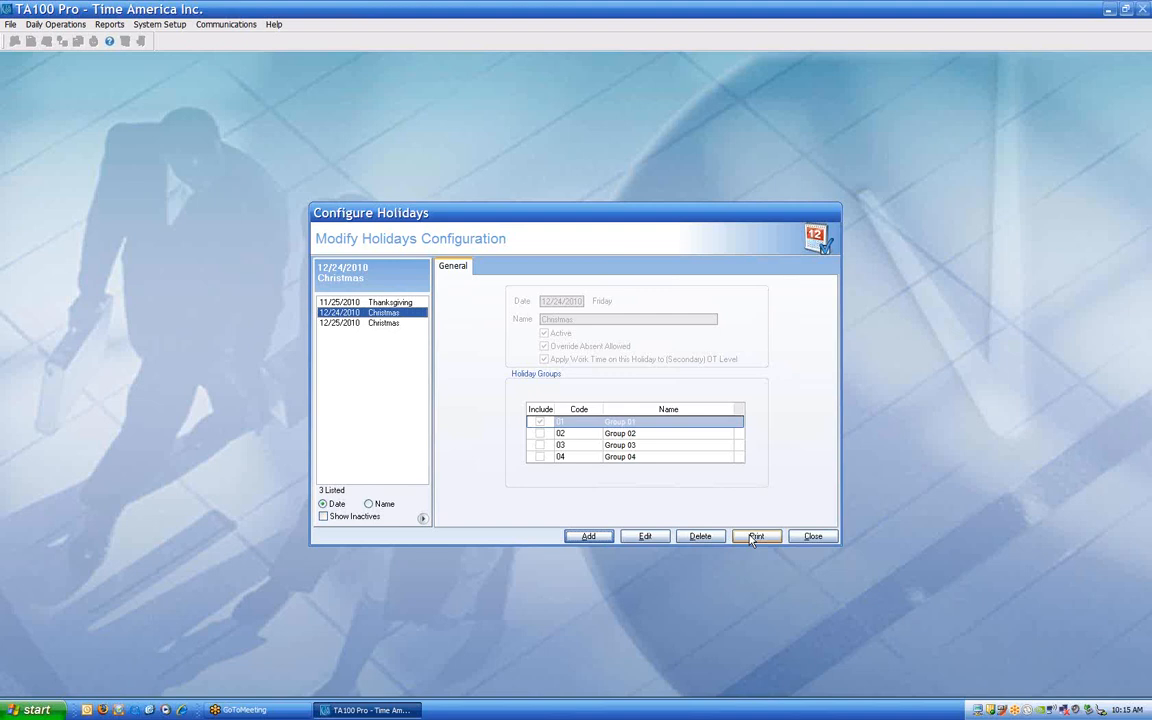
click(813, 537)
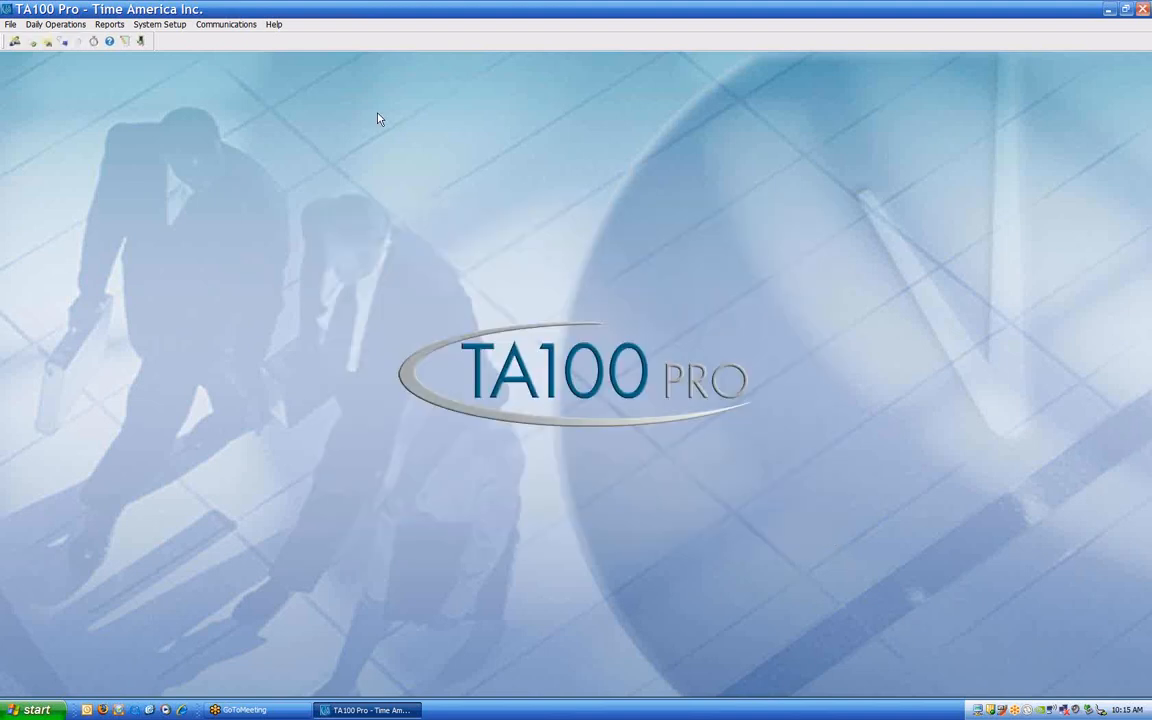
- Add a group with code 005 named Training, save it, and close the groups configuration
click(162, 25)
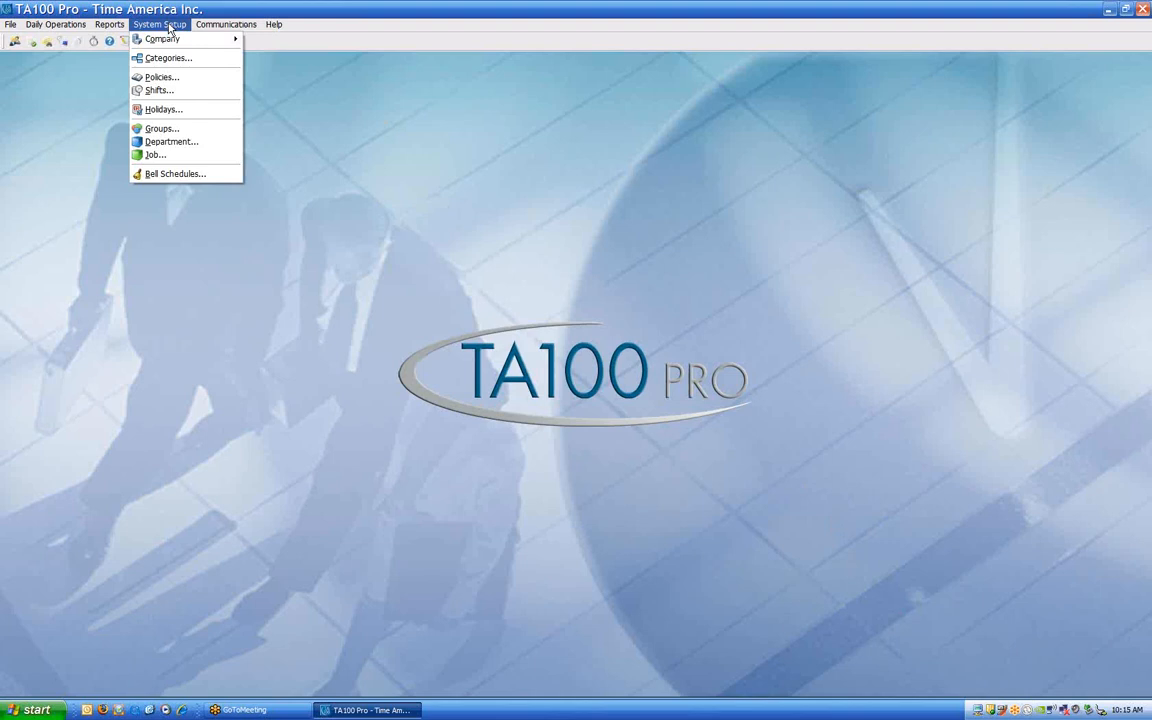
click(162, 129)
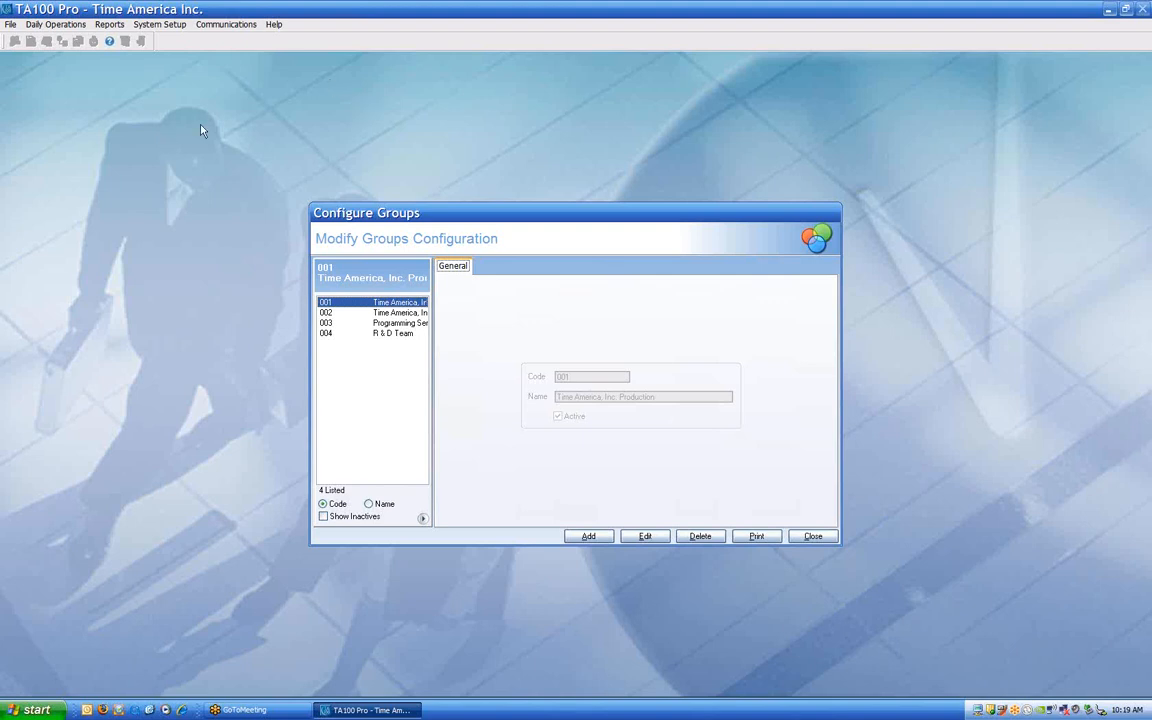
click(590, 537)
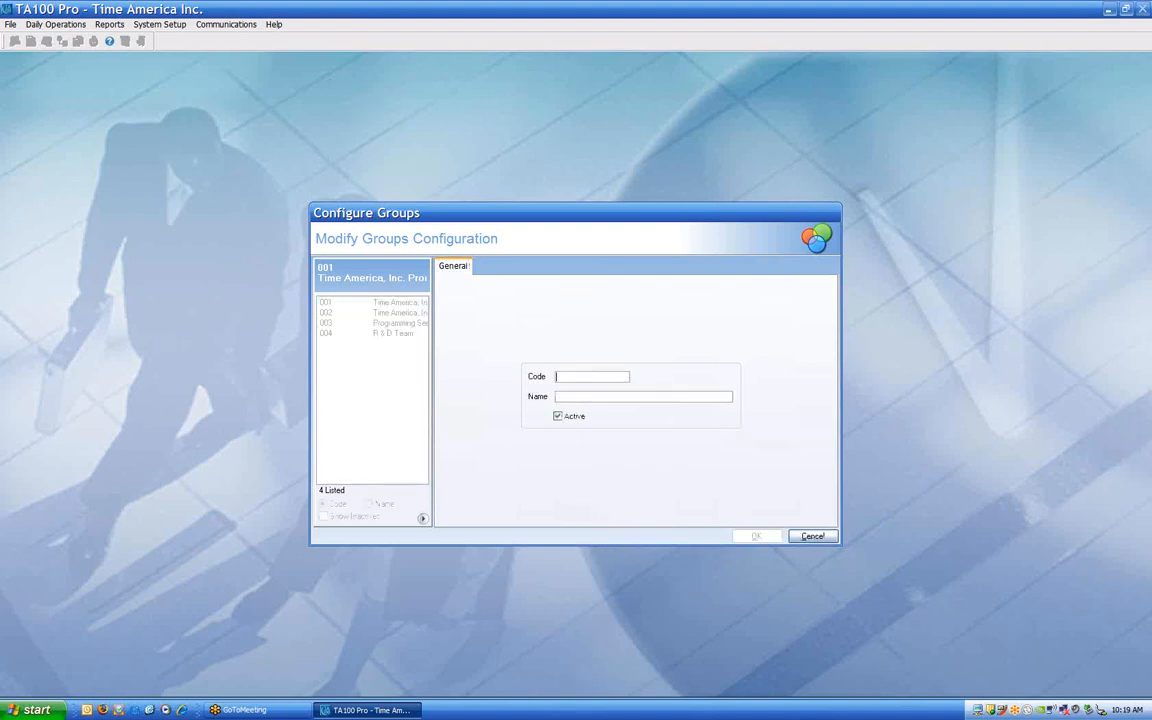
text(005)
text(Traubut)
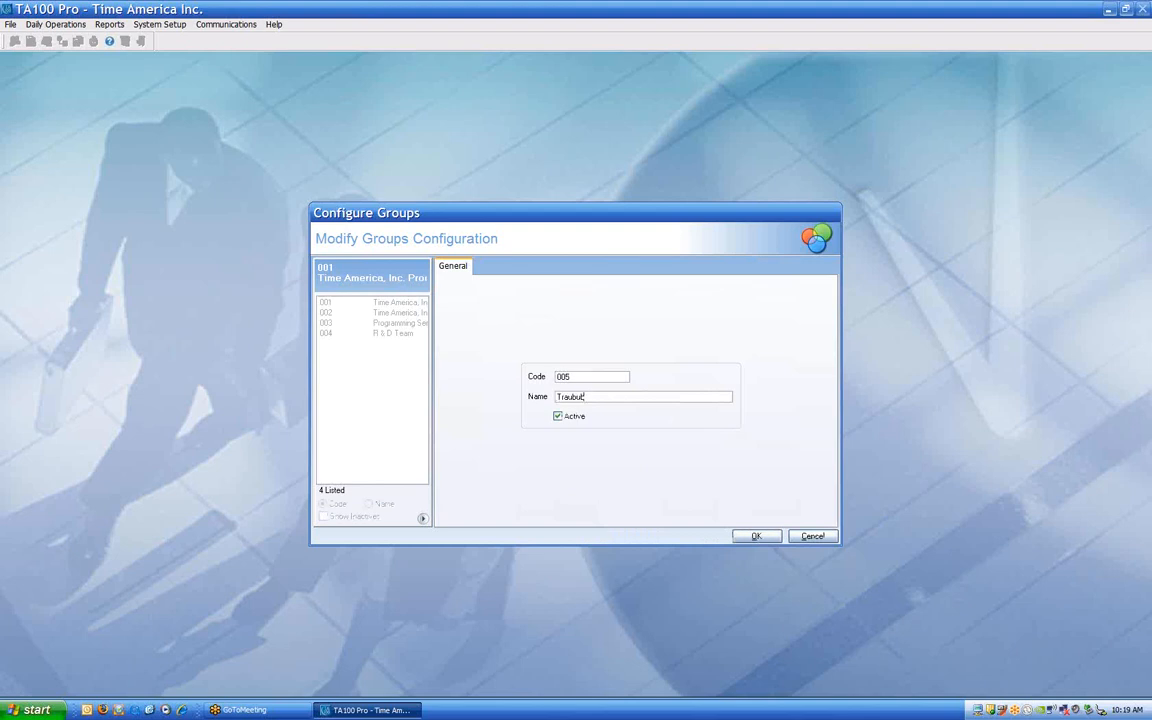
key(BackSpace)
key(BackSpace)
text(inin)
click(760, 538)
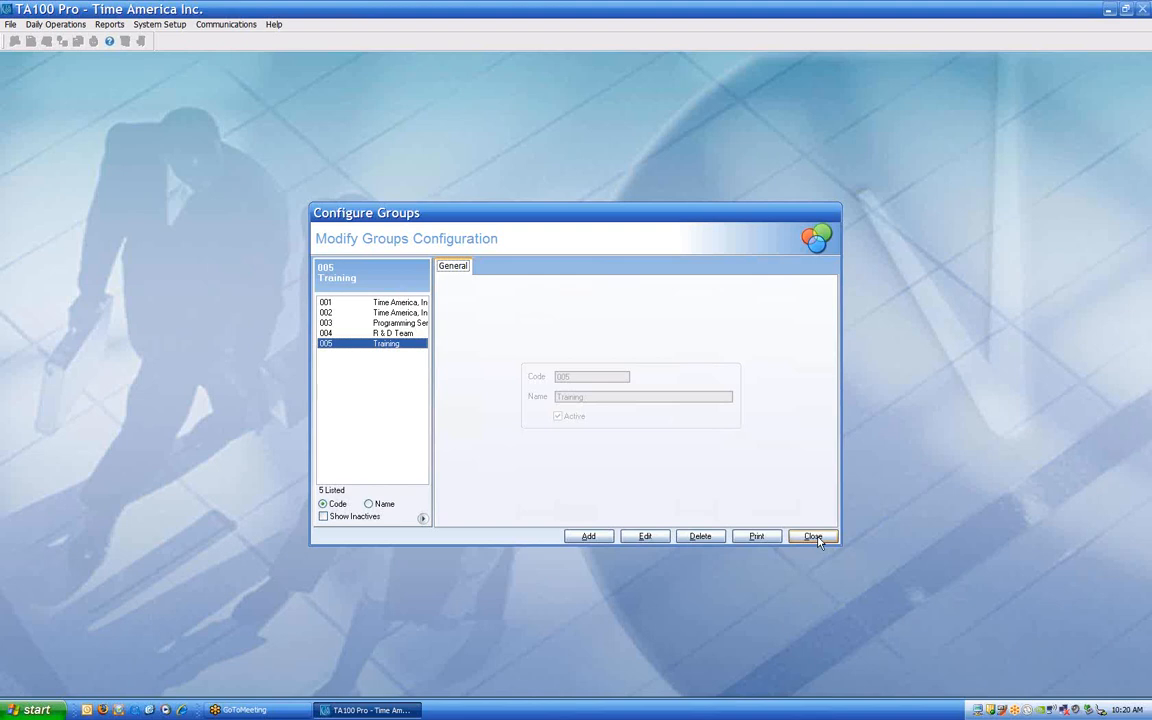
click(814, 537)
click(152, 25)
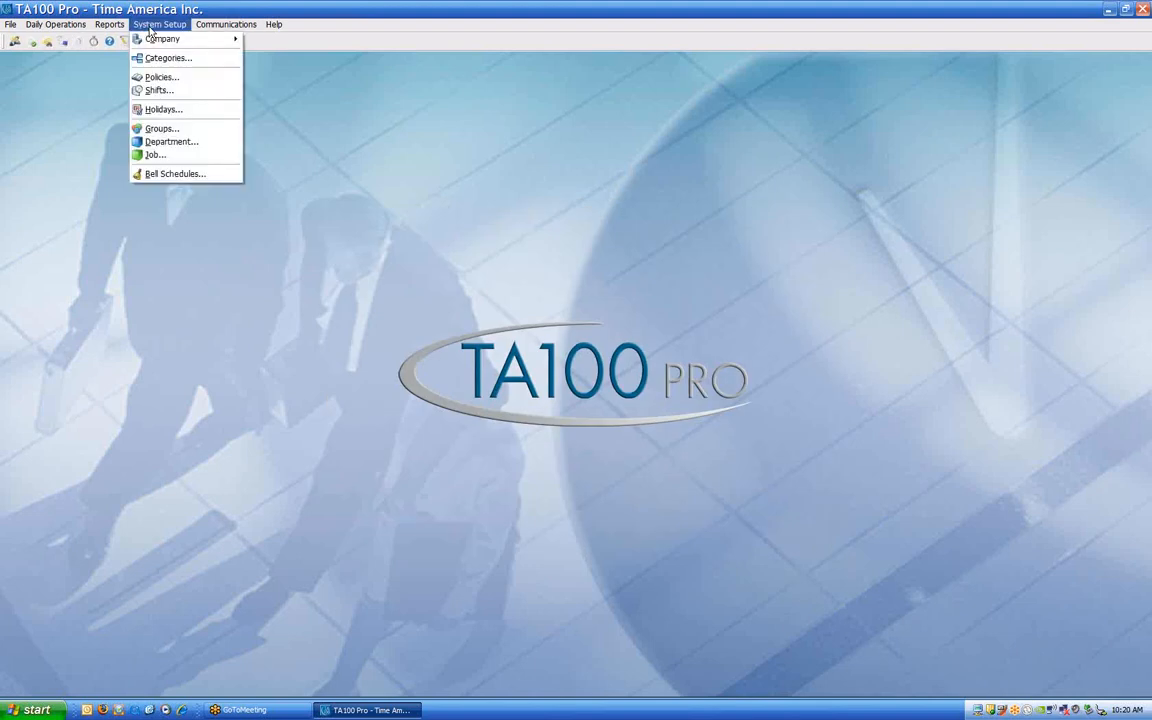
click(153, 143)
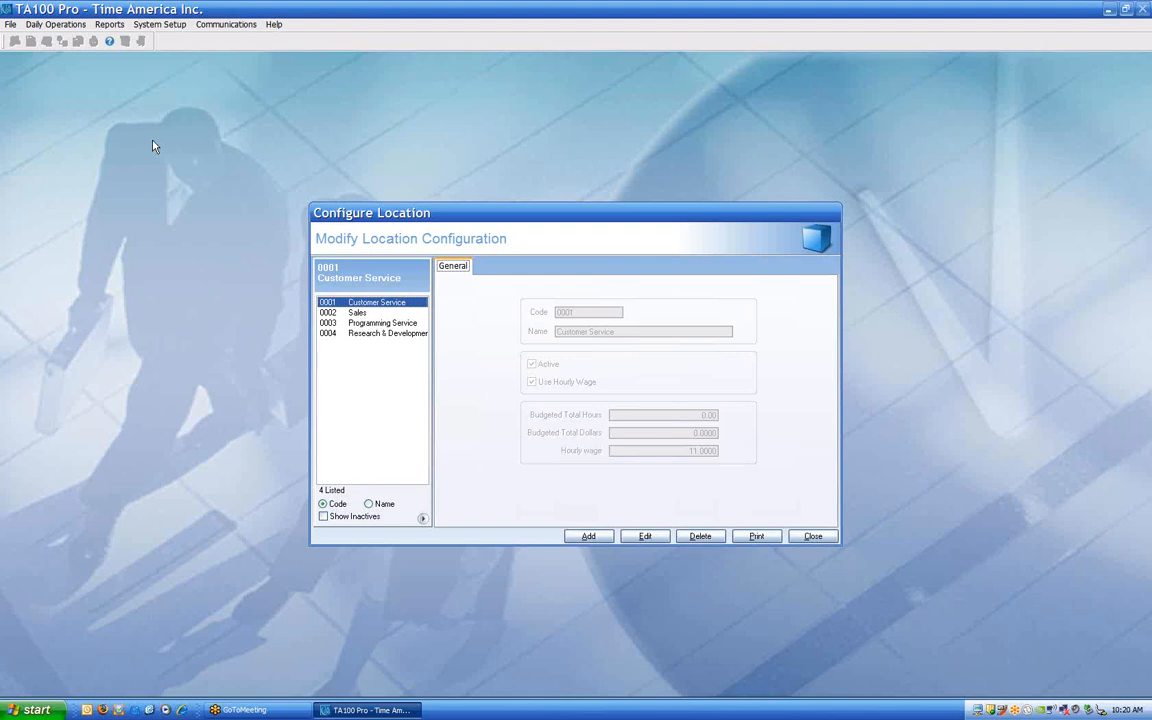
click(813, 537)
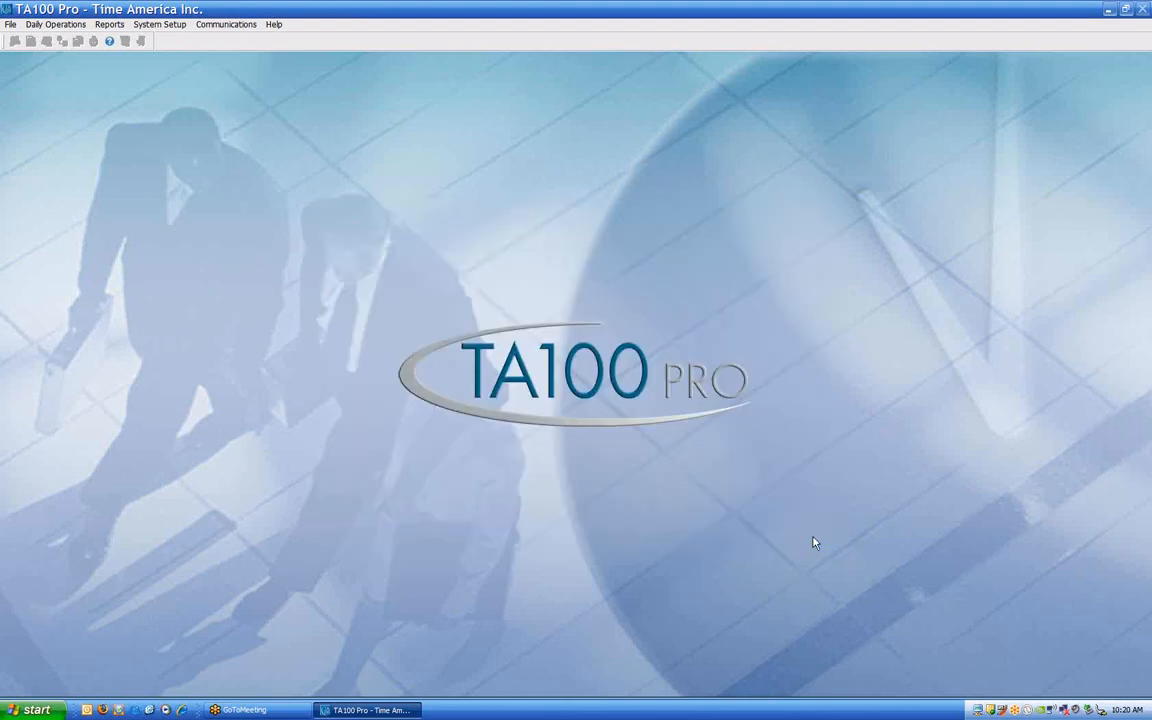
- Set the department system field's label to Department in the main company defaults and save the configuration
click(159, 24)
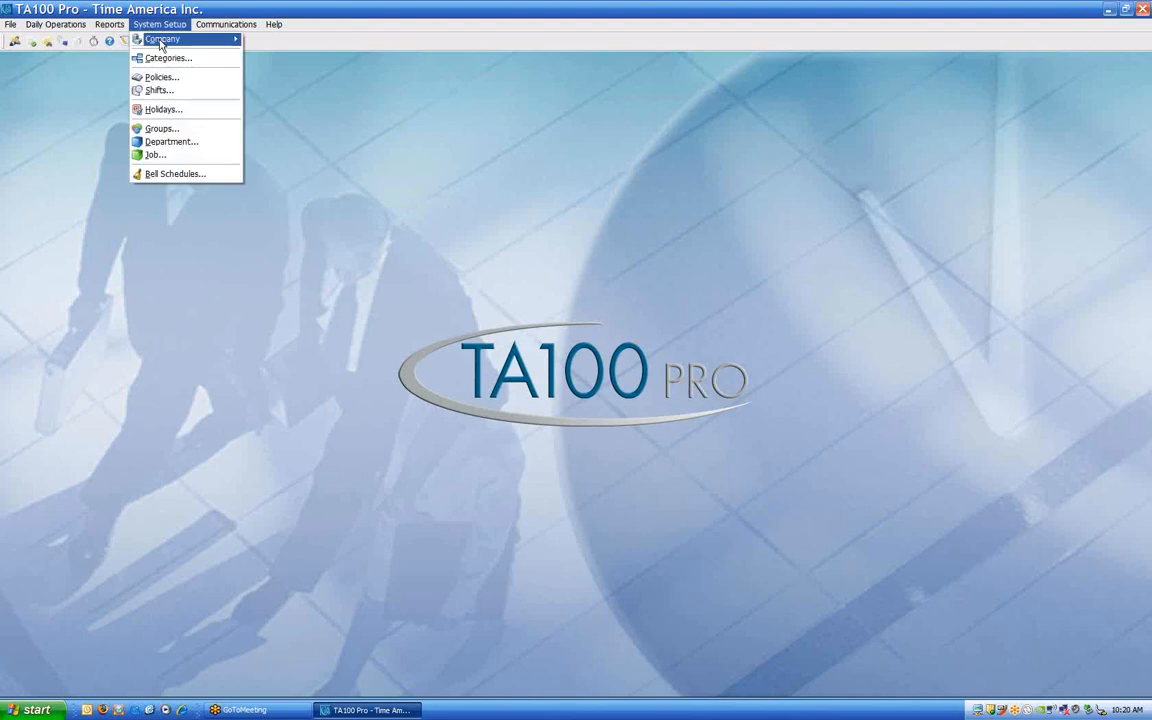
mouse_move(161, 42)
click(258, 38)
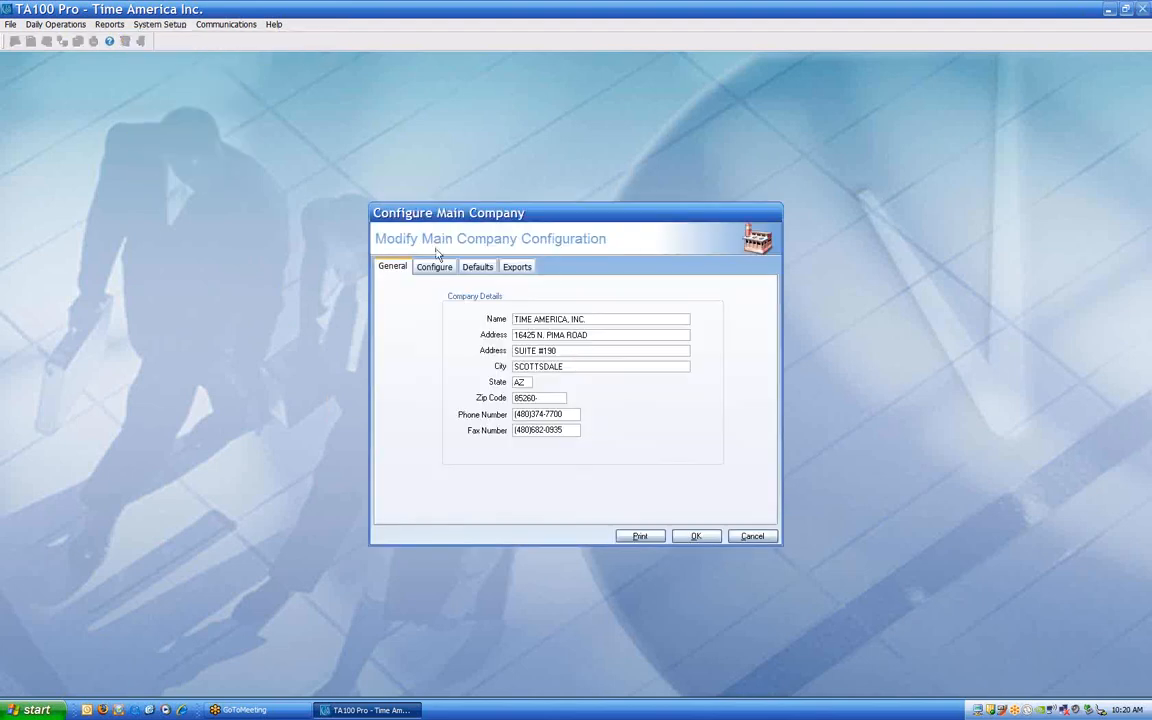
click(479, 266)
drag(486, 348, 399, 350)
text(De)
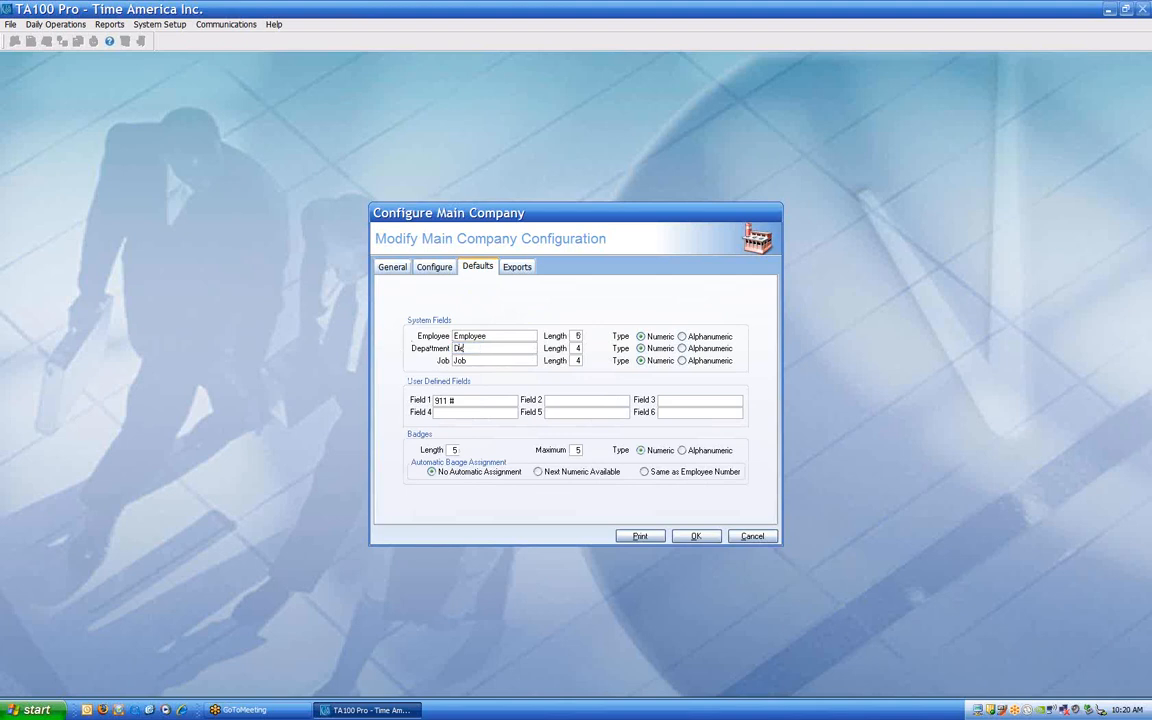
text(partment)
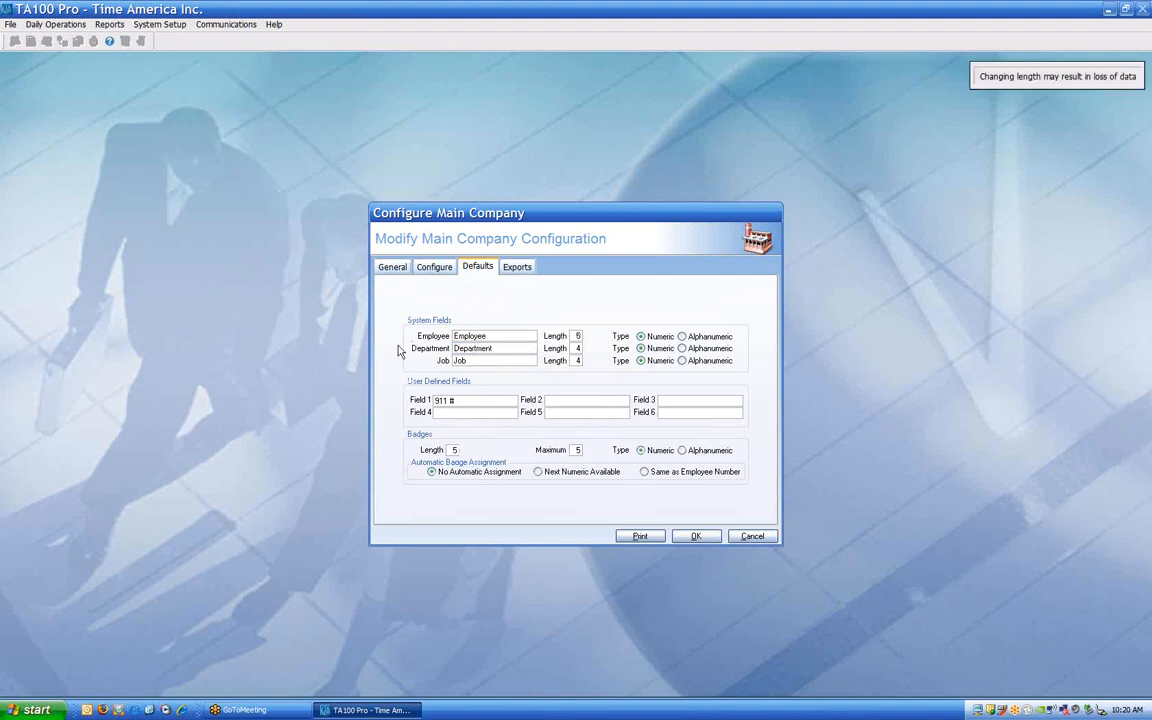
key(Tab)
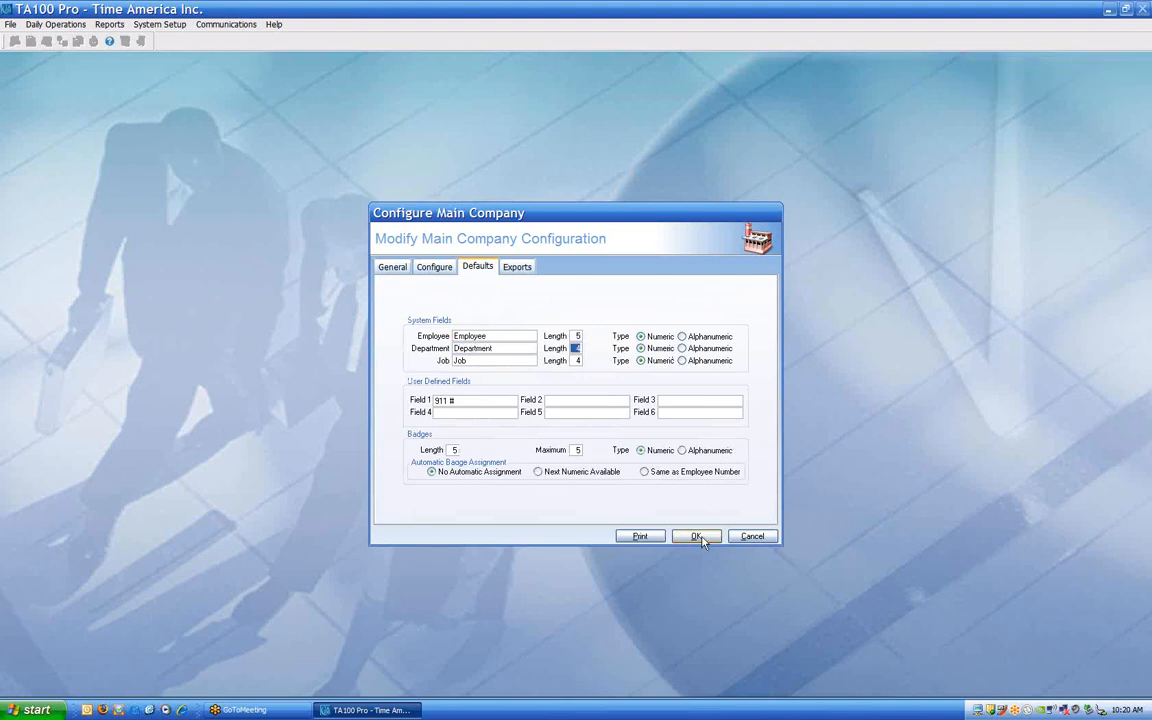
click(697, 537)
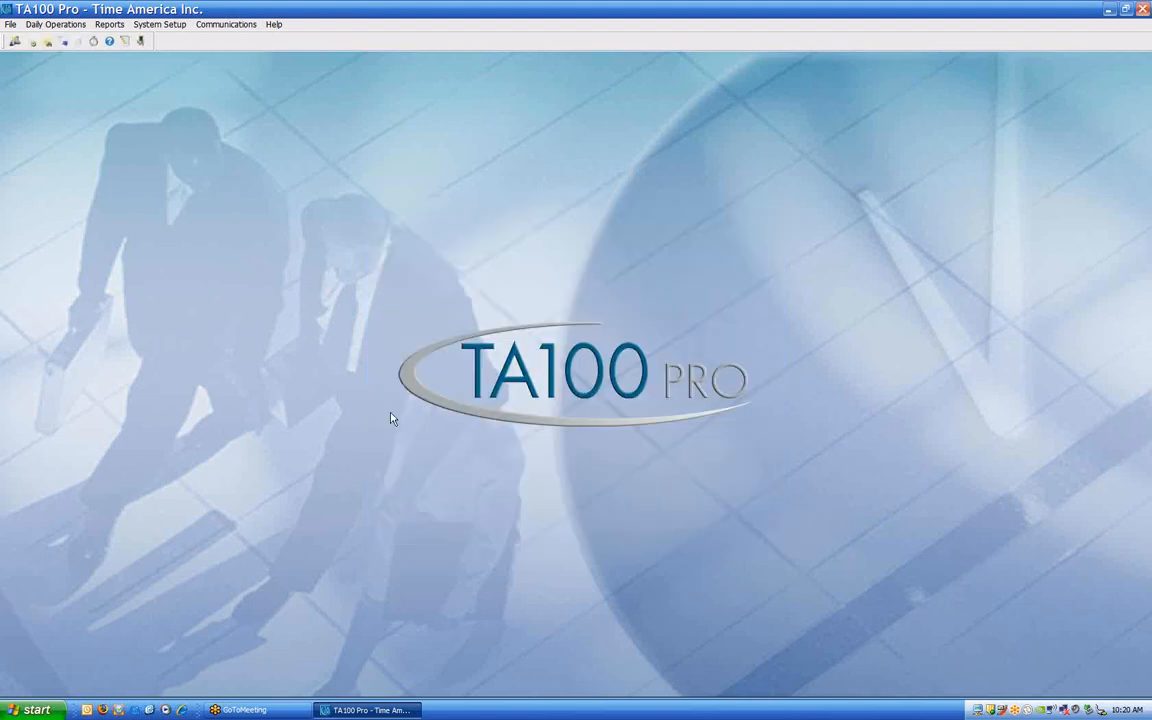
- Start a new department with code 0005 and the name Training
click(142, 25)
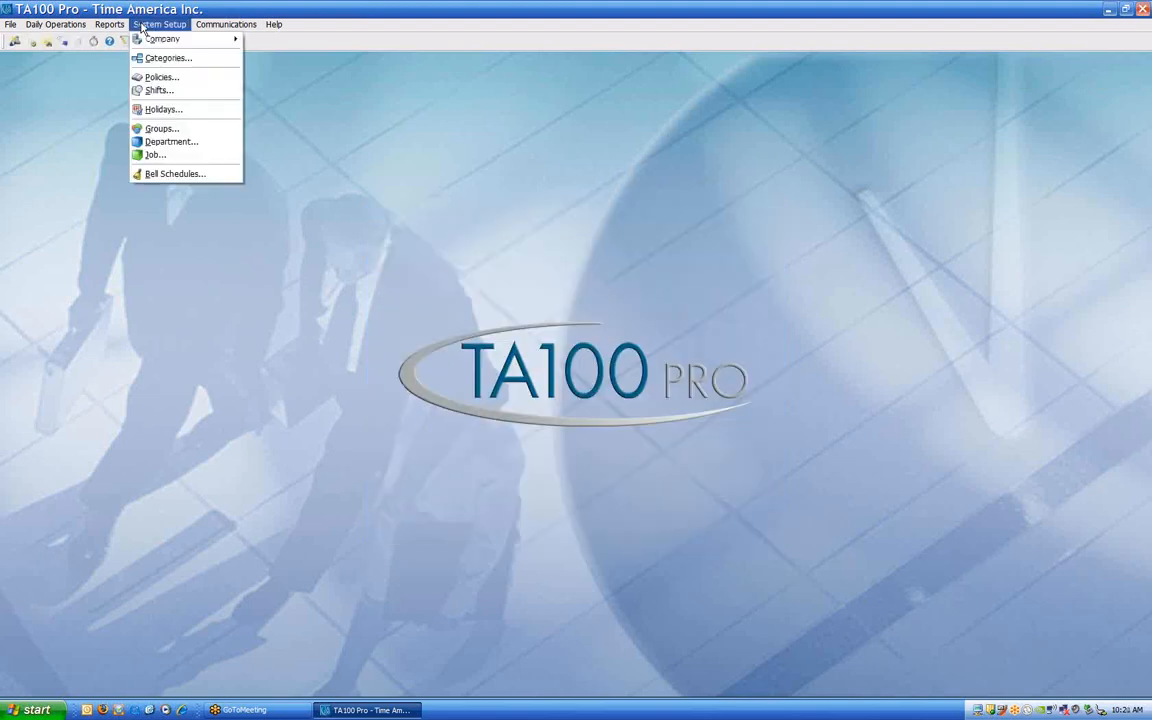
click(165, 142)
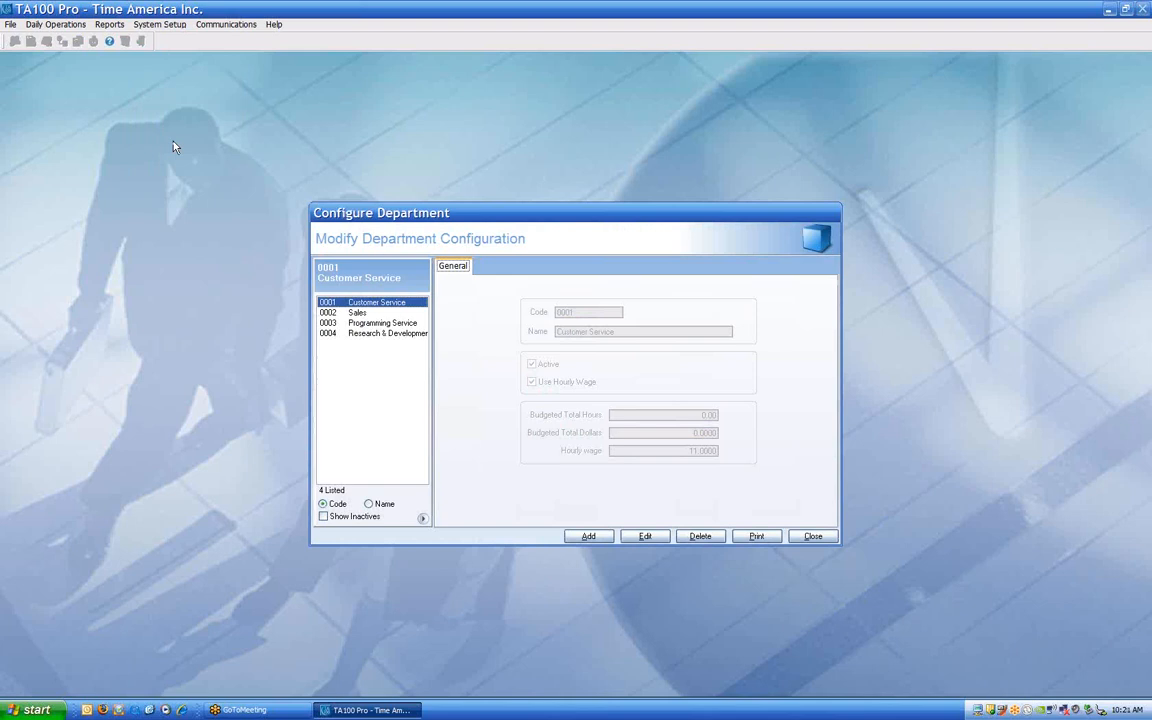
click(588, 536)
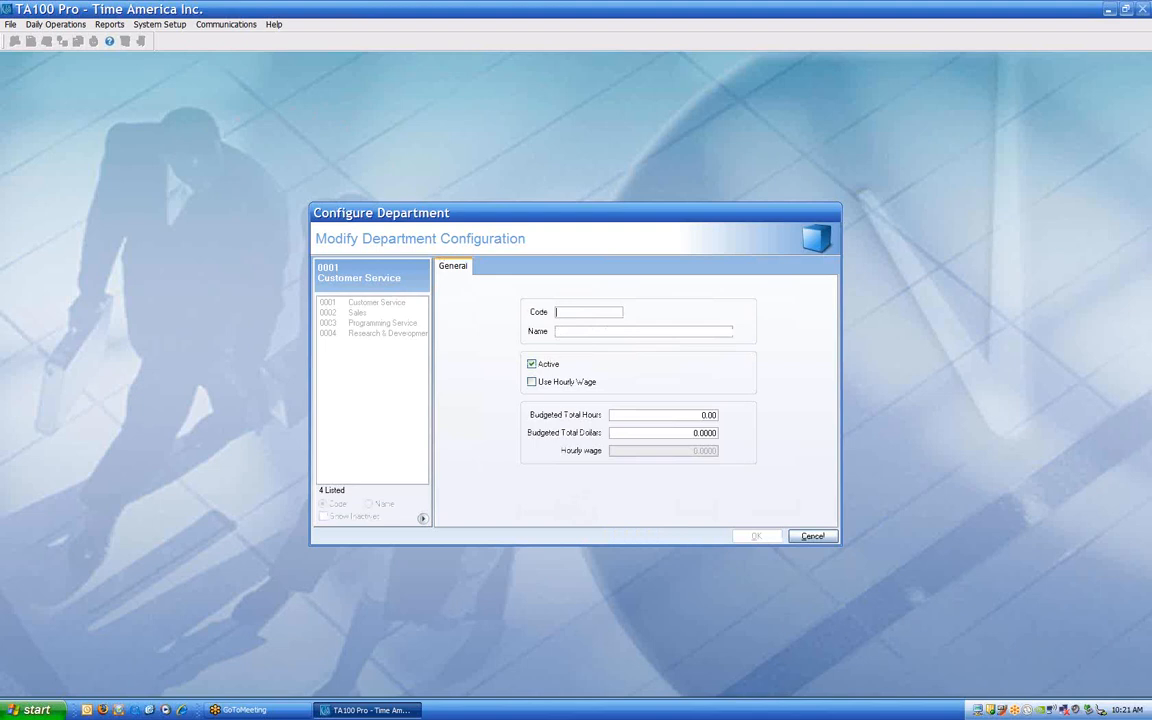
text(0005)
text(Training)
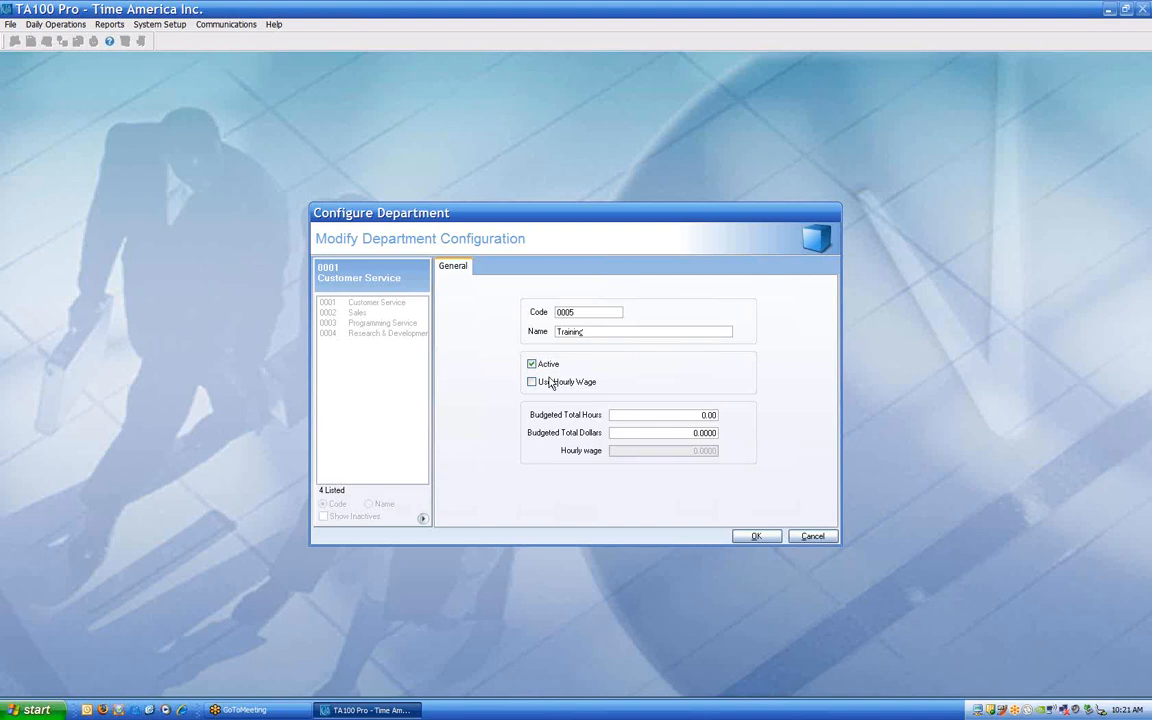
- Enable the hourly wage for the Training department, set it to 15, save, and close the department configuration
click(546, 384)
click(700, 451)
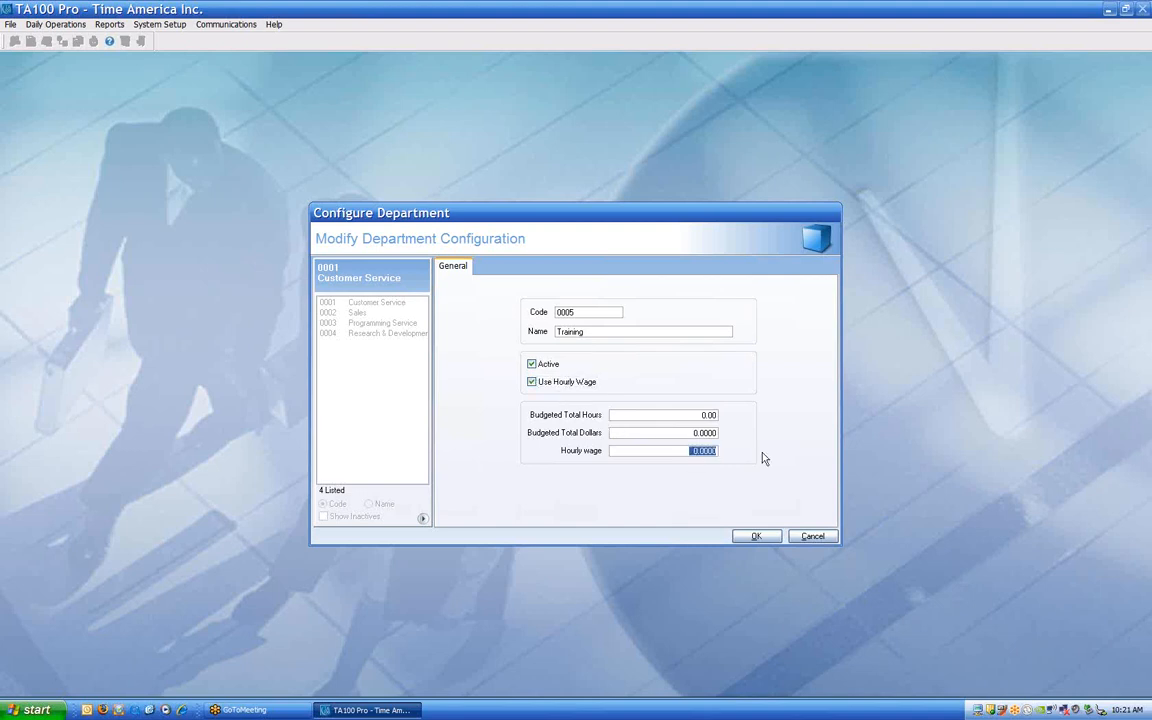
text(10)
key(BackSpace)
text(5)
key(Tab)
drag(683, 450, 754, 450)
click(683, 414)
double_click(709, 414)
drag(671, 432, 749, 427)
click(755, 536)
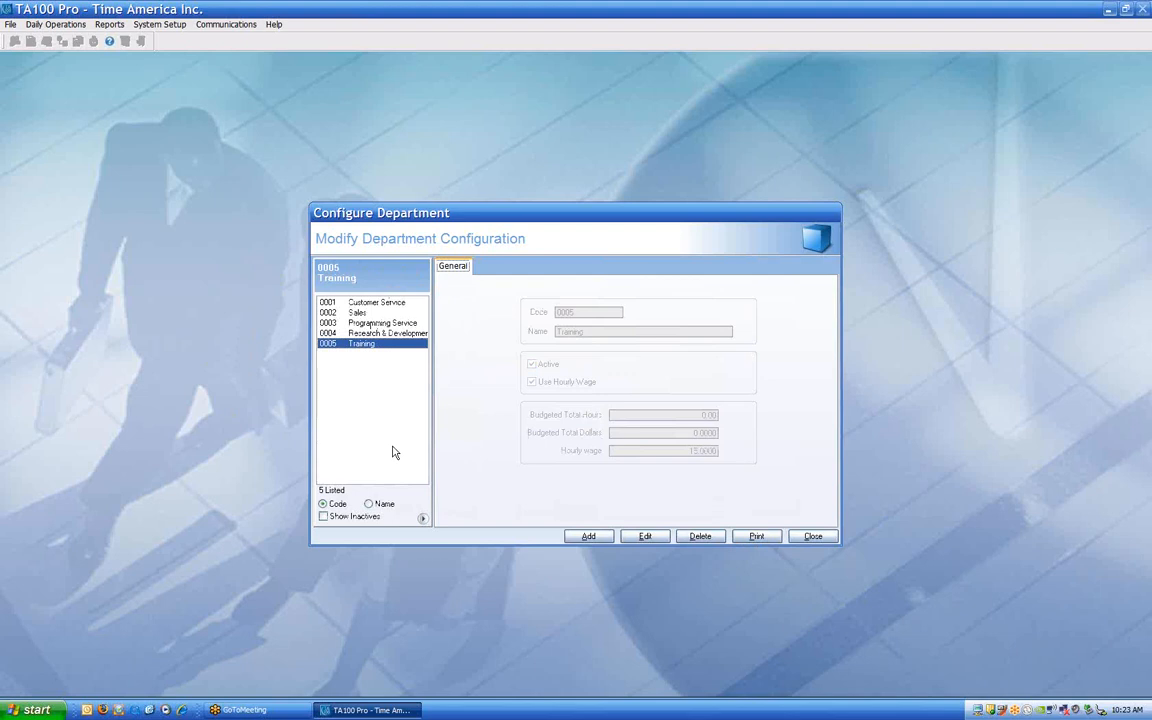
click(814, 537)
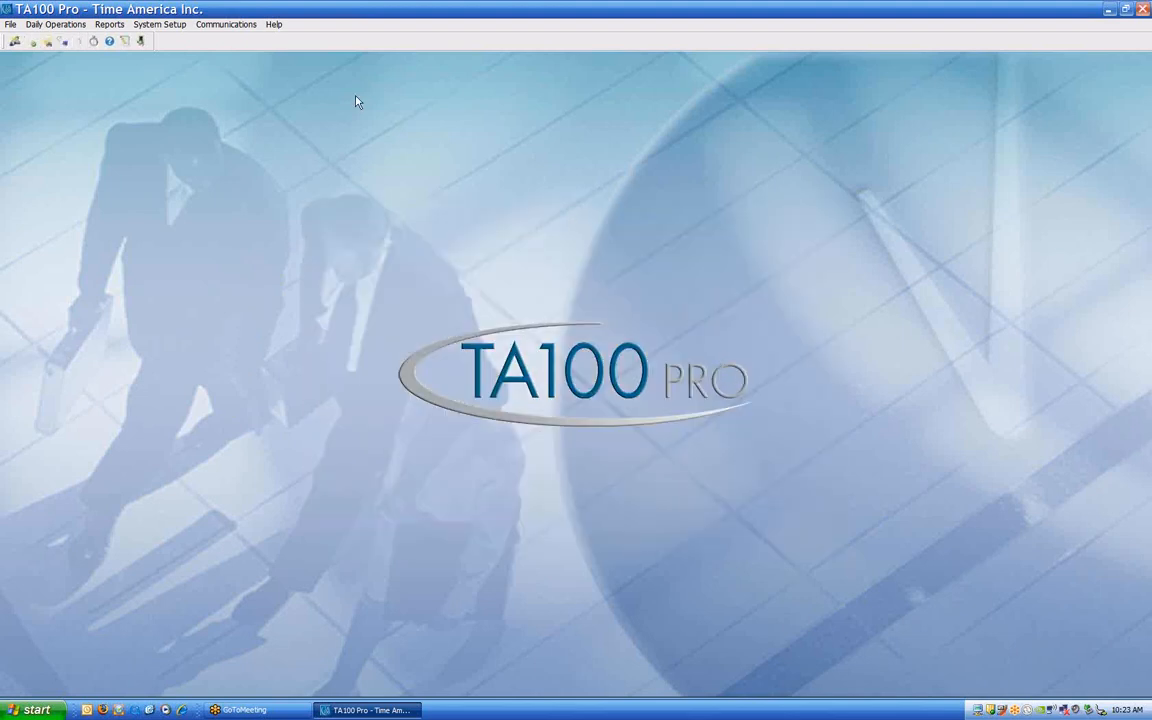
- Open the job configuration
click(159, 25)
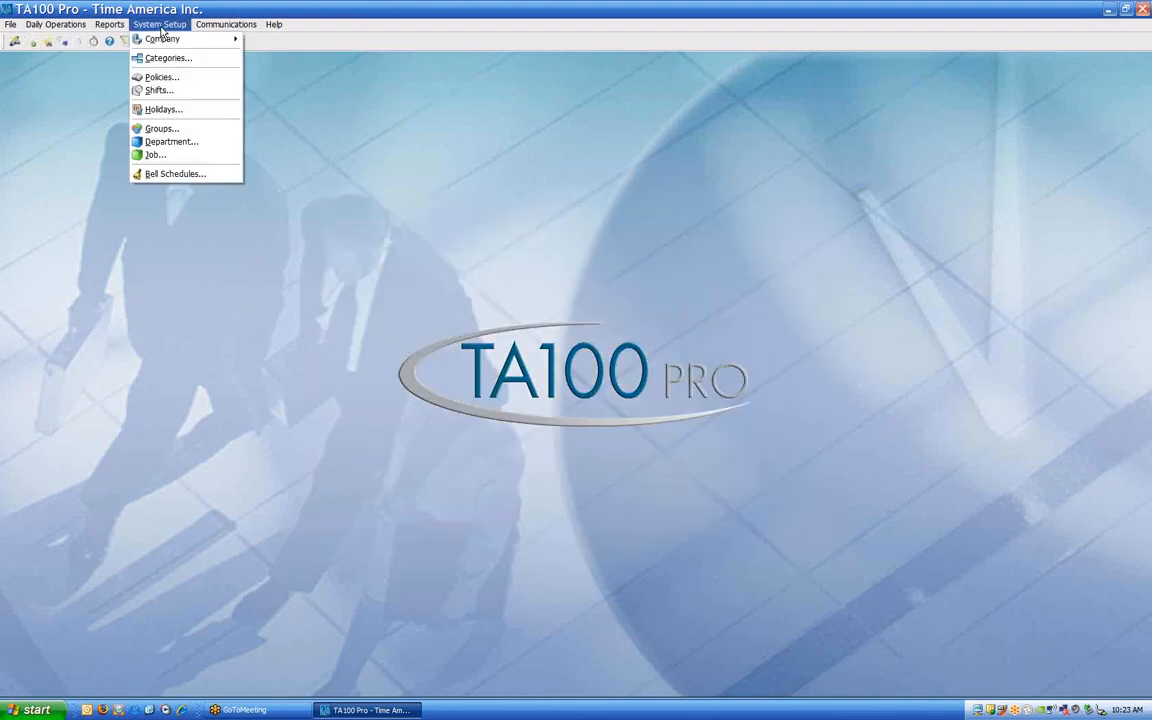
click(150, 156)
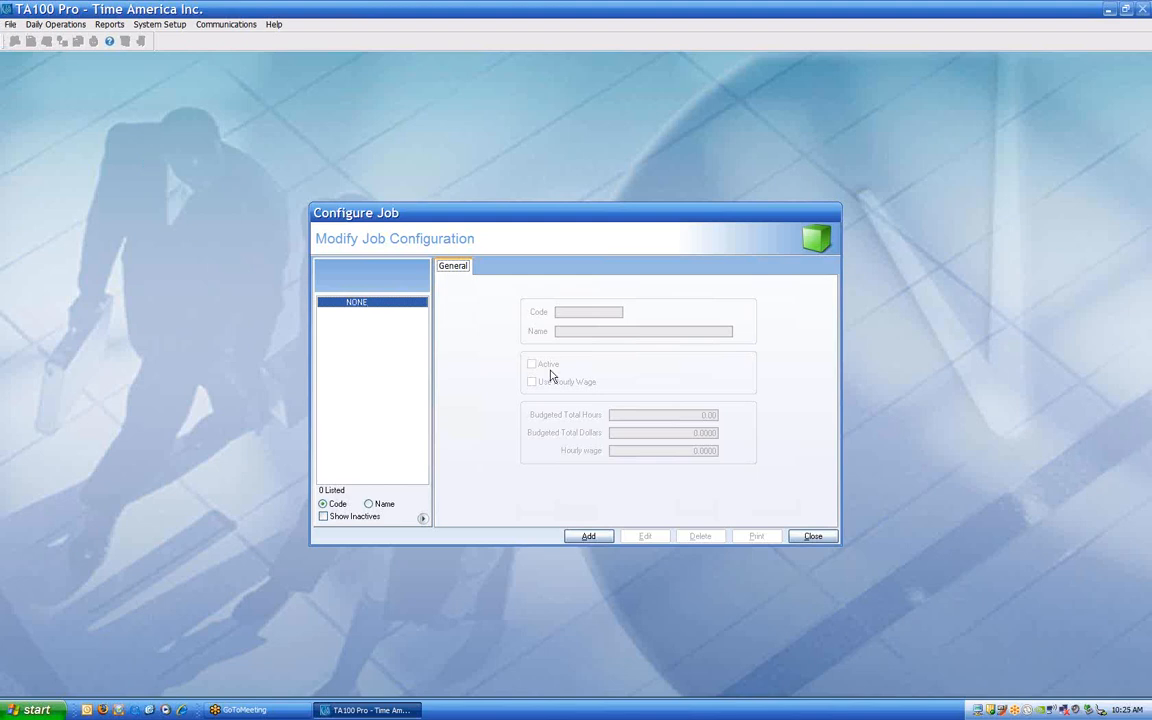
- Add a new job with code 0001 and the name TA100 Pro, and save it
click(589, 537)
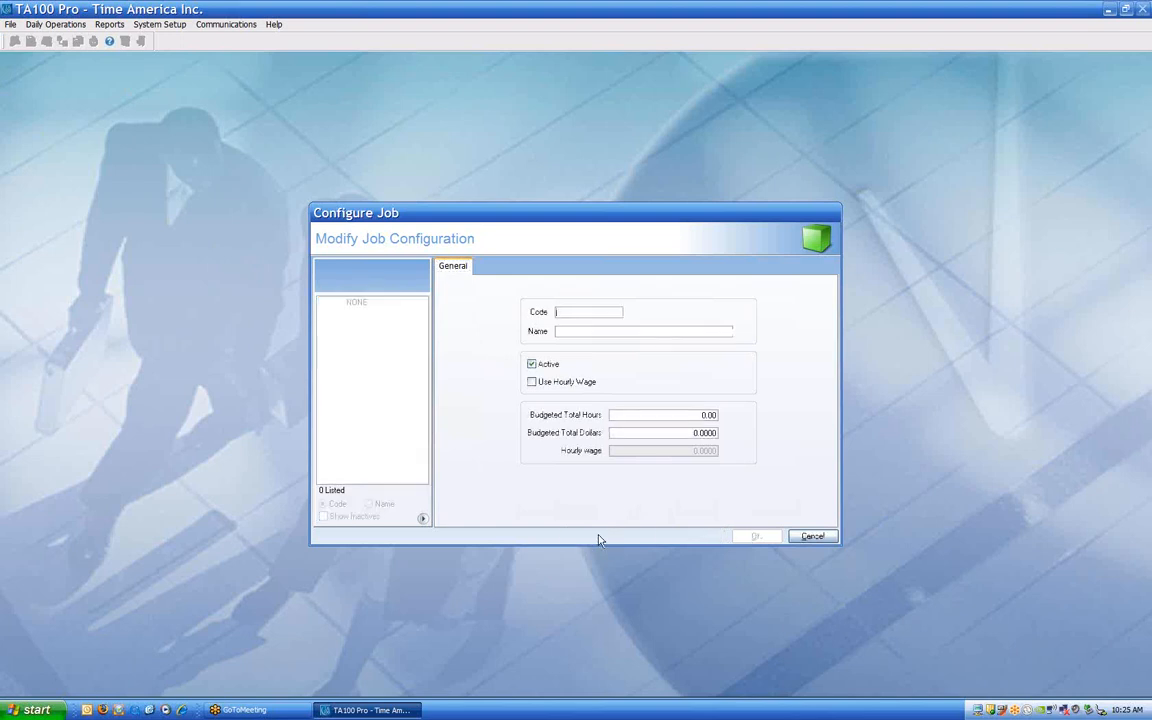
text(0001)
key(Tab)
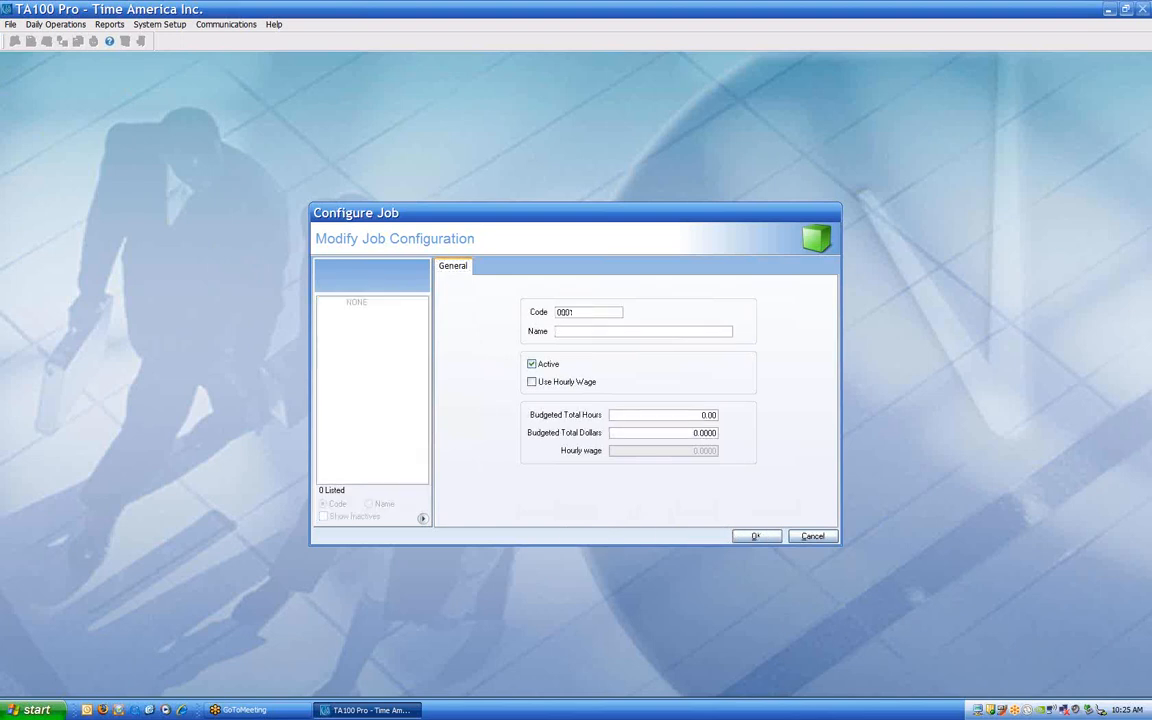
text(TA100 Pro)
click(756, 537)
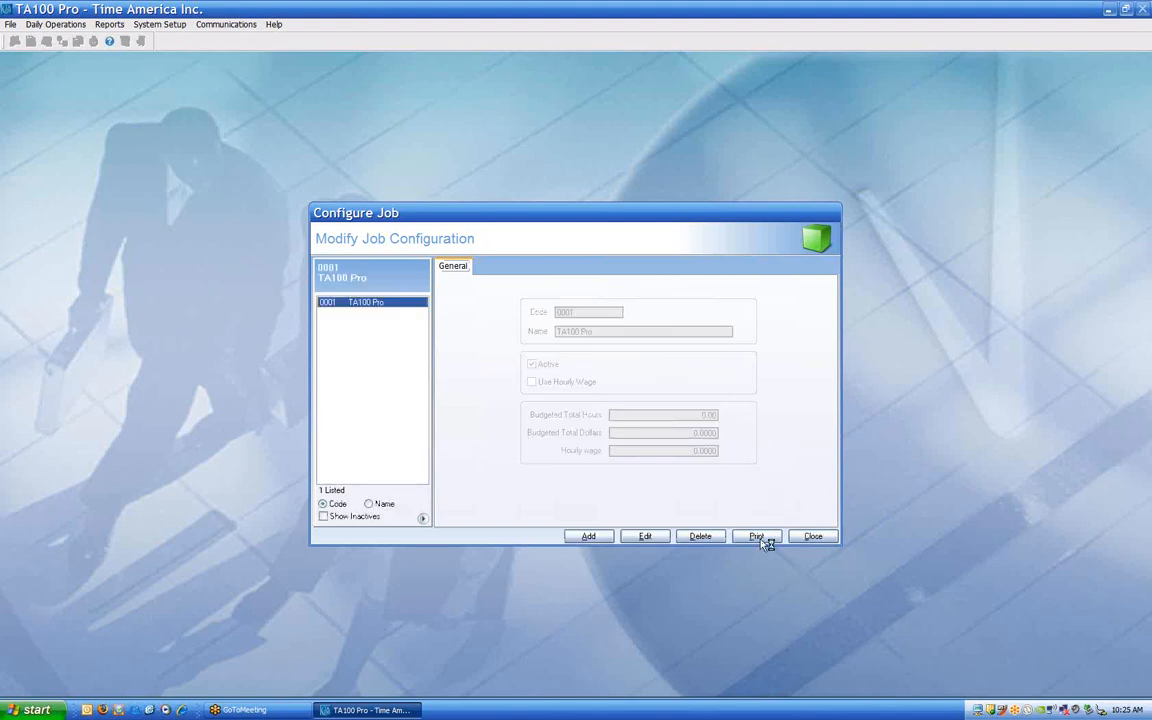
- Add a second job with code 0002 and the name Genesis Pro, save it and close the job configuration
click(591, 537)
text(0002)
key(Tab)
text(Genesis Pro)
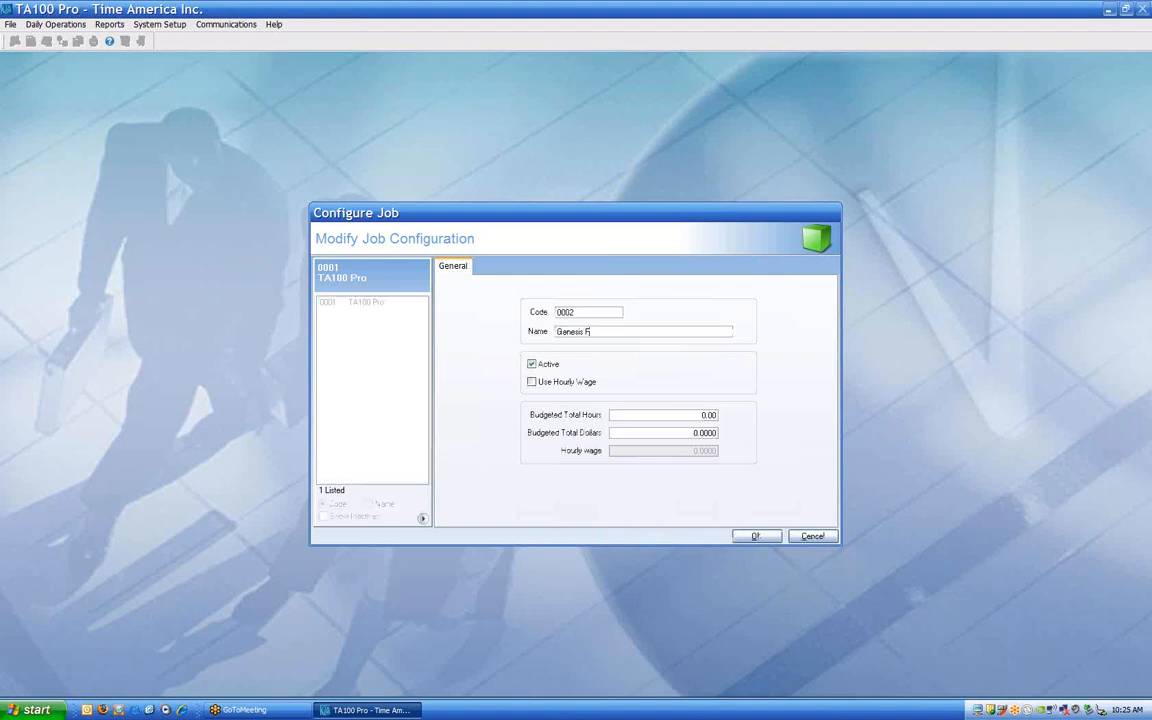
click(750, 537)
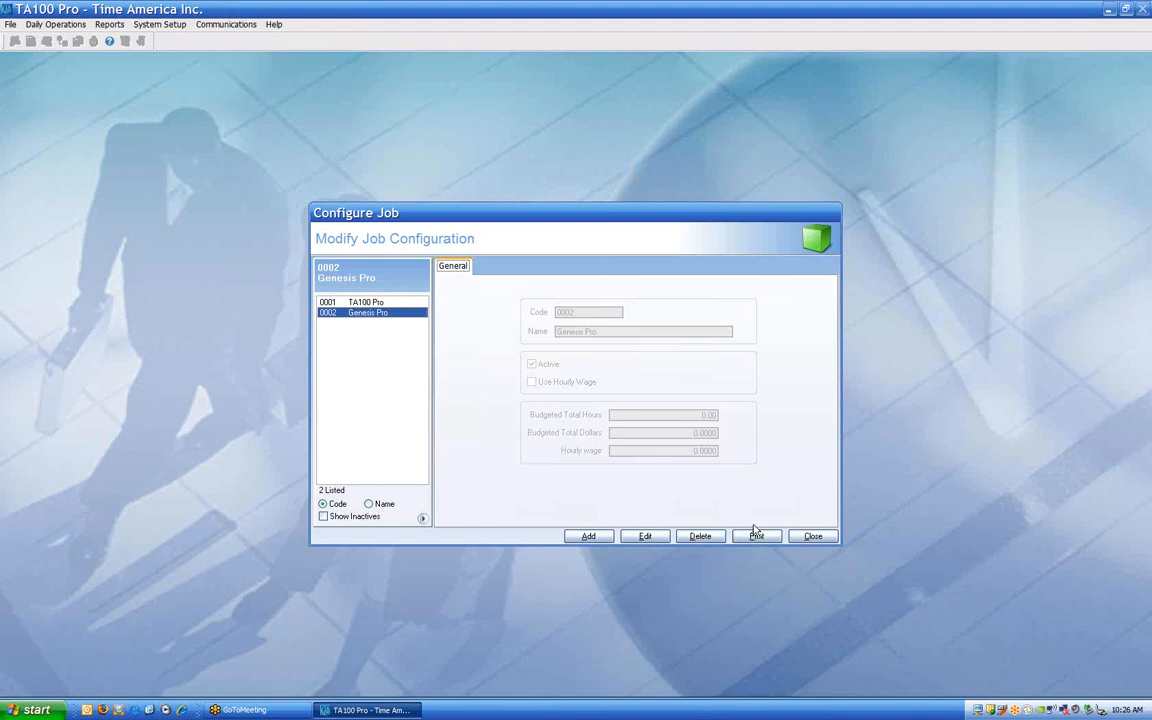
click(813, 536)
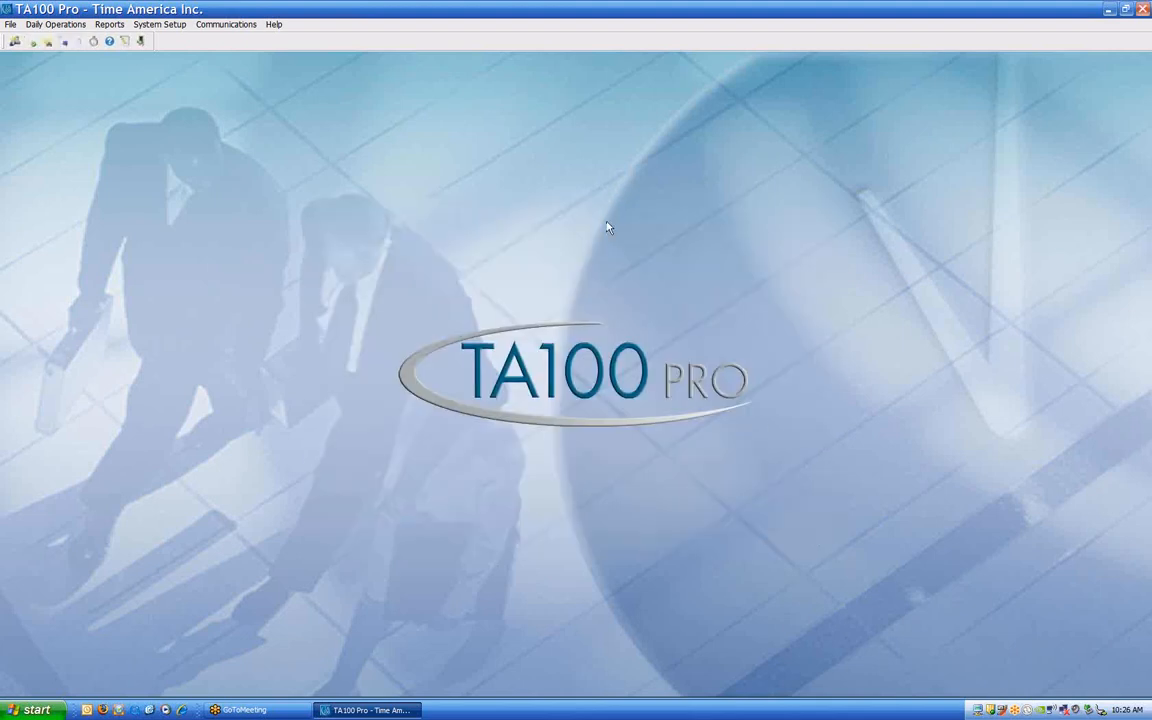
- Open the bell schedules configuration and start a new schedule numbered 1 with the name Standard
click(166, 25)
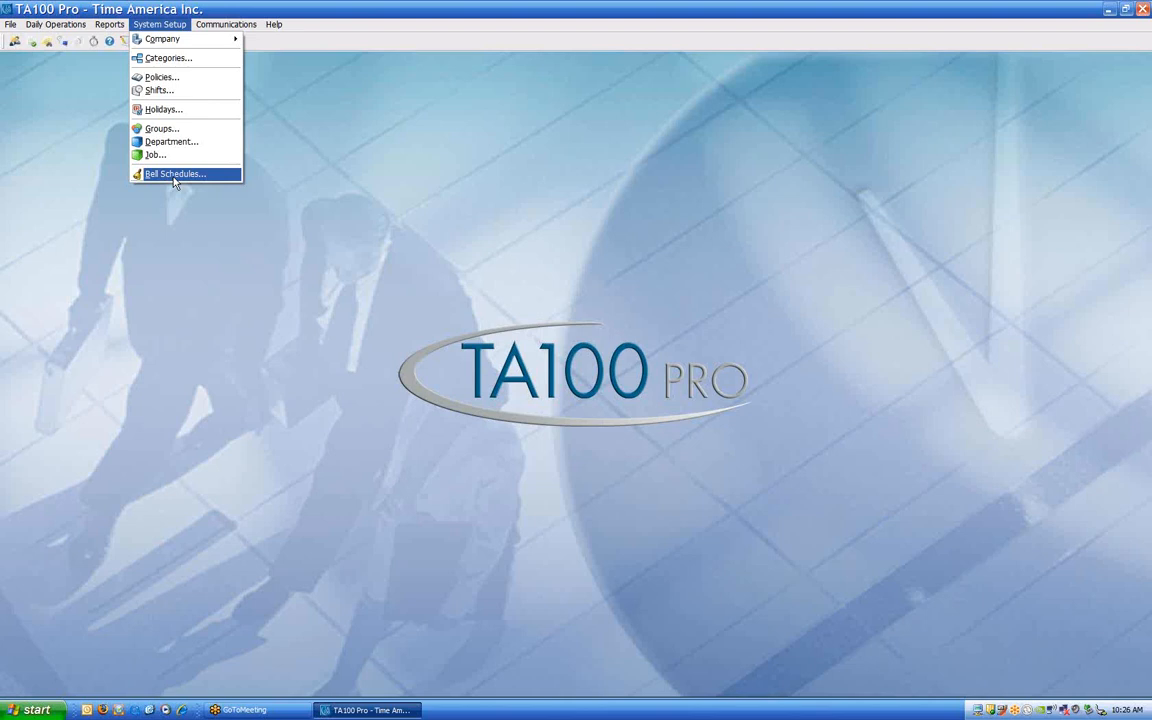
click(174, 175)
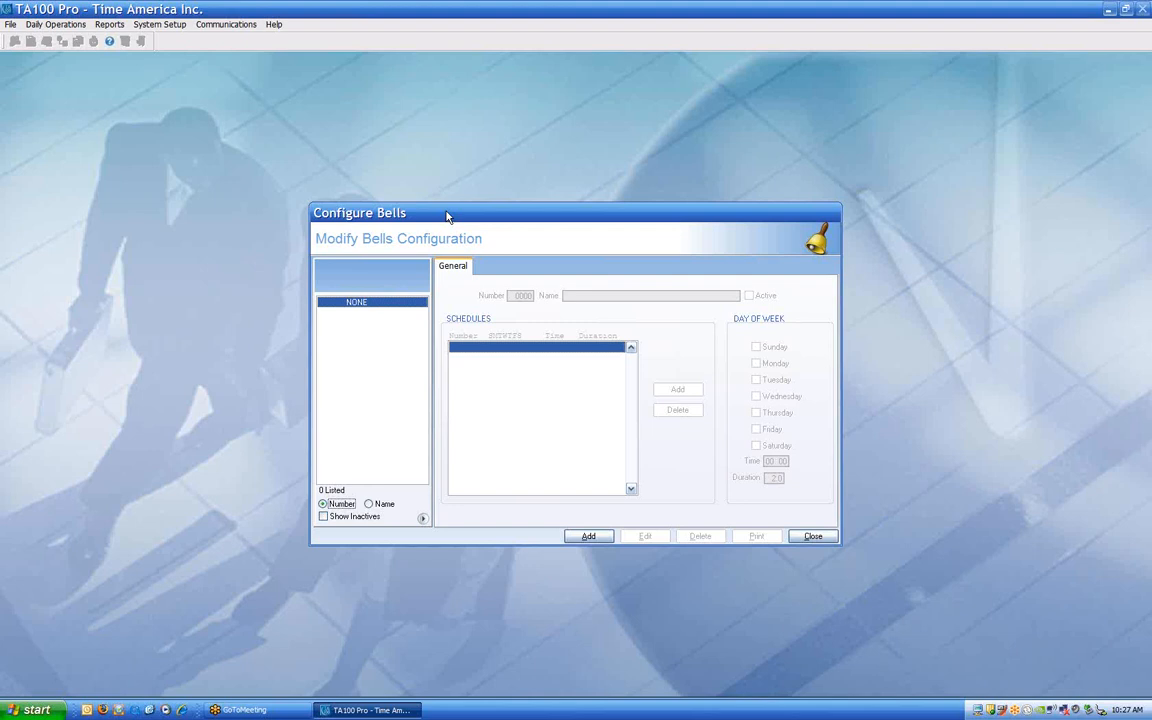
click(589, 536)
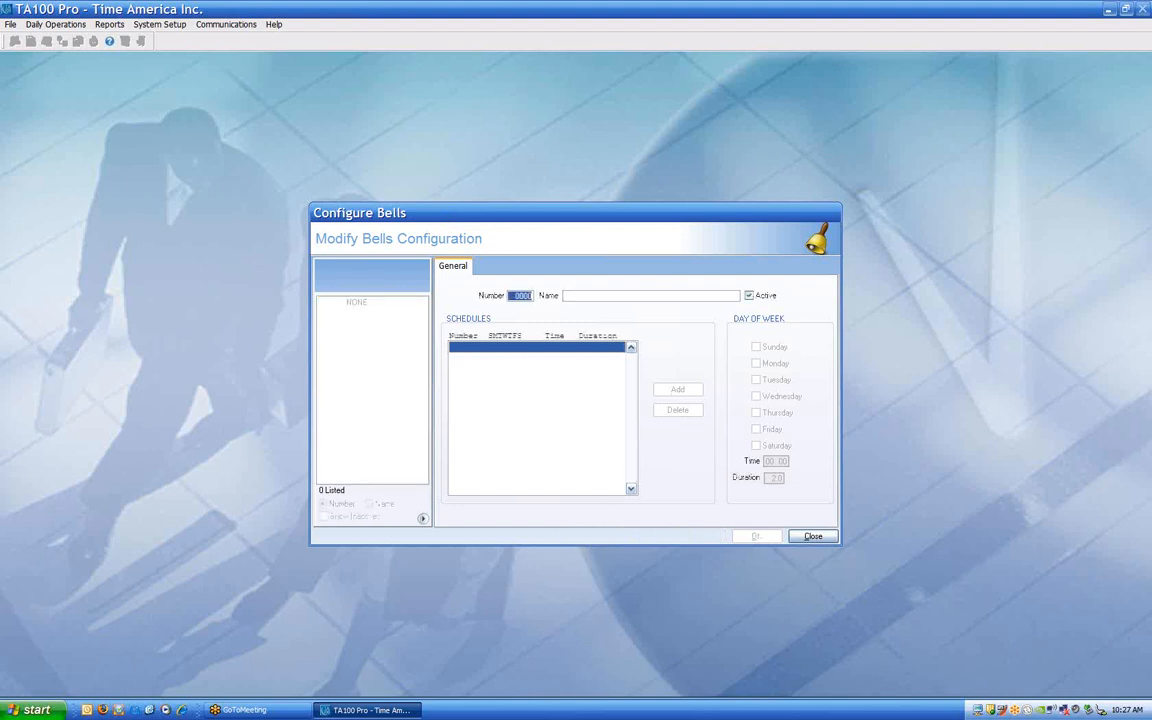
text(1)
key(Tab)
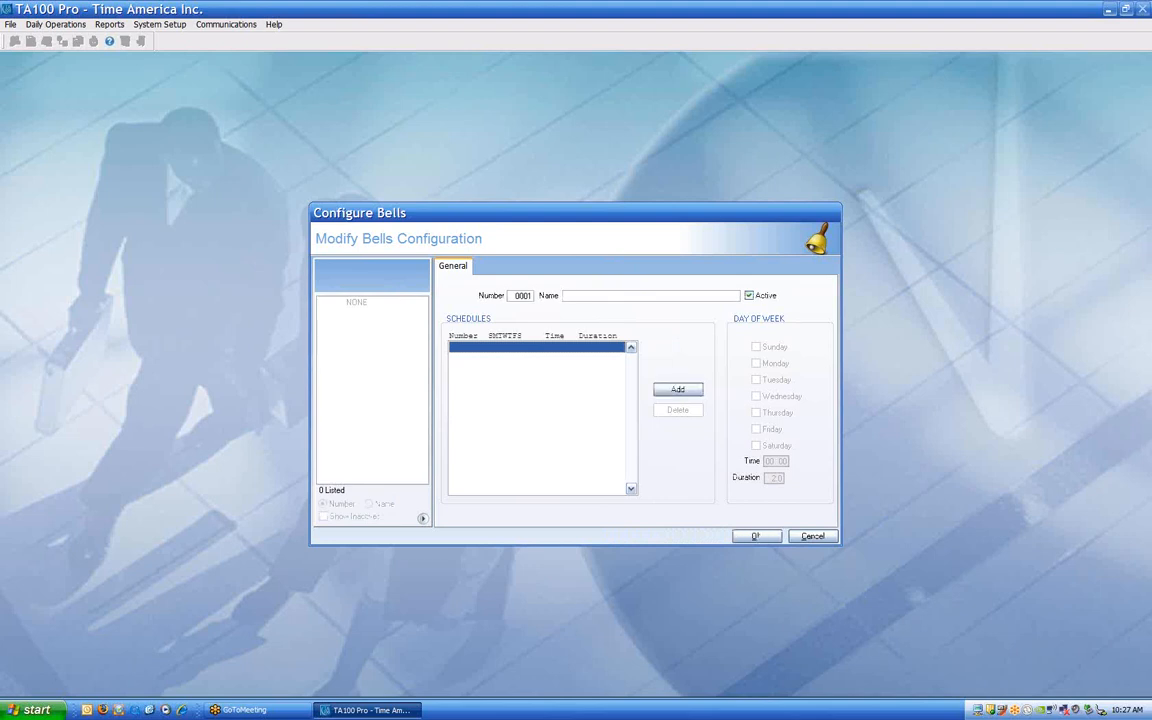
text(Standard)
- Add a bell to the Standard schedule for Monday through Friday at 08:00 with a duration of 3.0
click(677, 391)
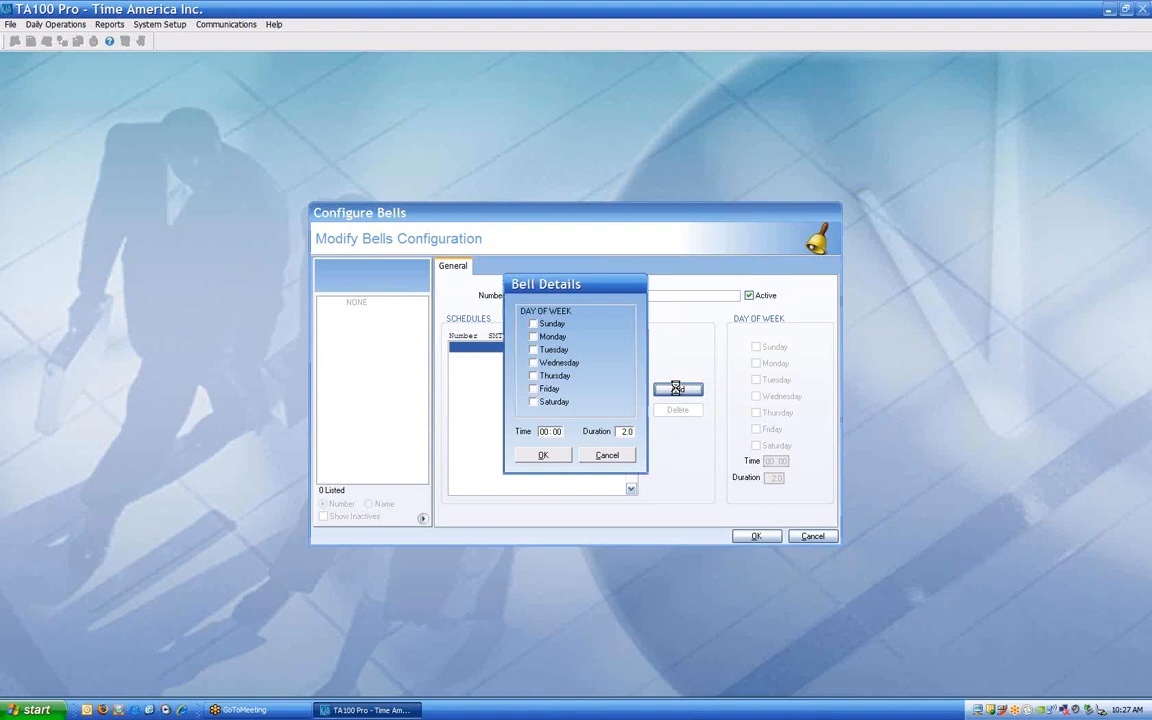
click(552, 337)
click(553, 350)
click(556, 363)
click(553, 376)
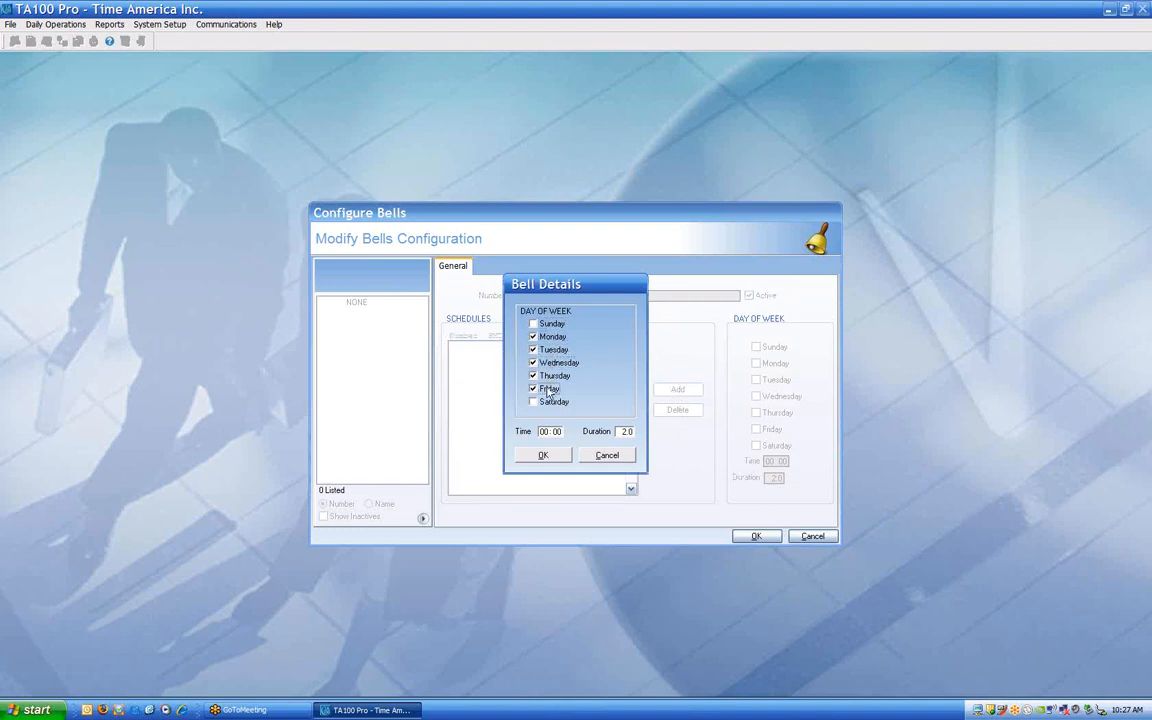
click(543, 431)
text(08)
key(Tab)
text(3.0)
key(Tab)
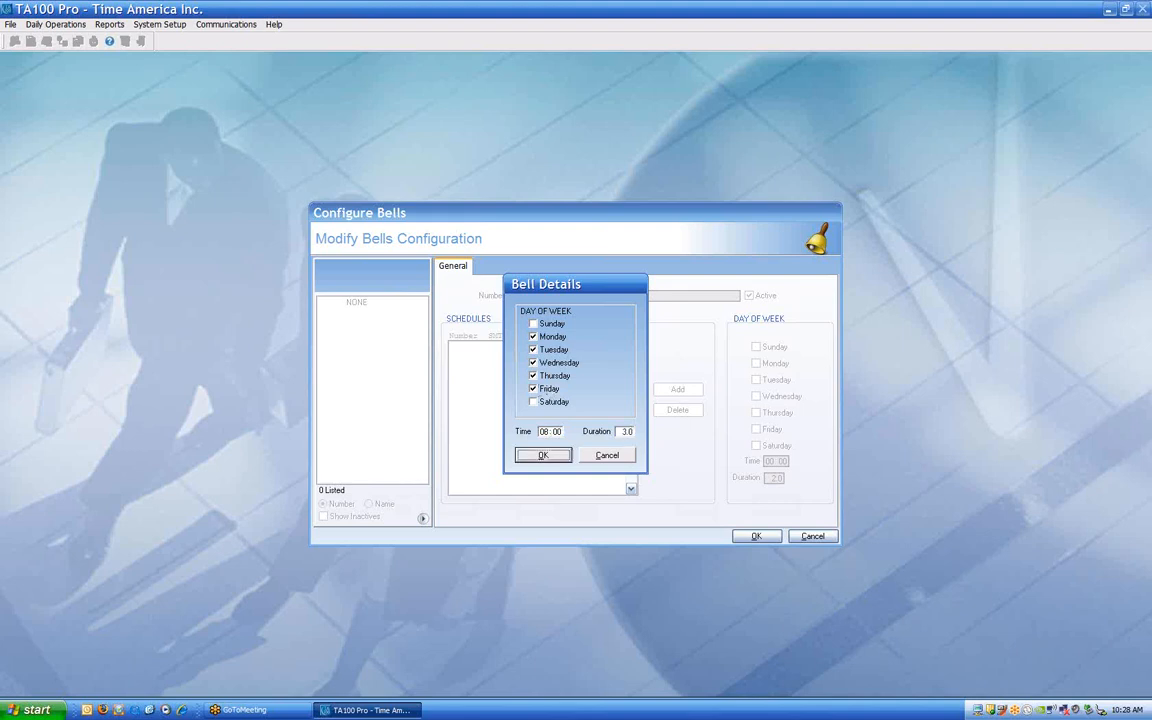
click(543, 456)
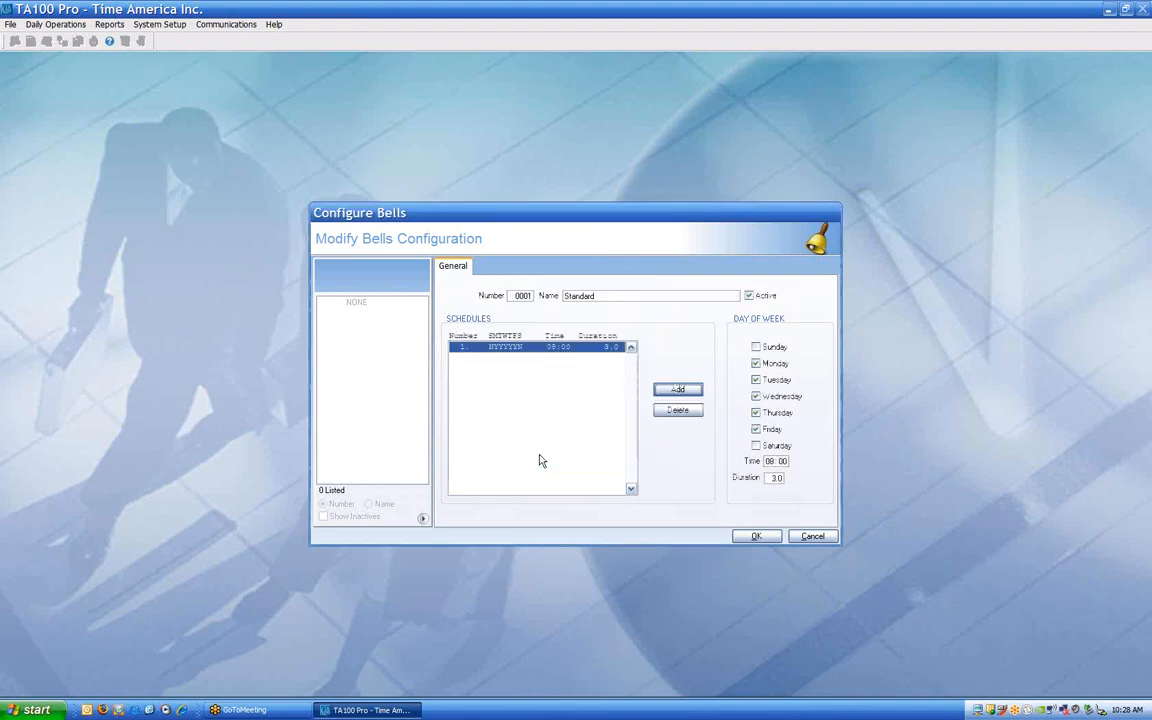
- Add a bell to the Standard schedule for Monday through Friday at 12:00 with a duration of 3.0
click(678, 389)
click(533, 338)
click(533, 350)
click(533, 363)
click(533, 376)
click(539, 390)
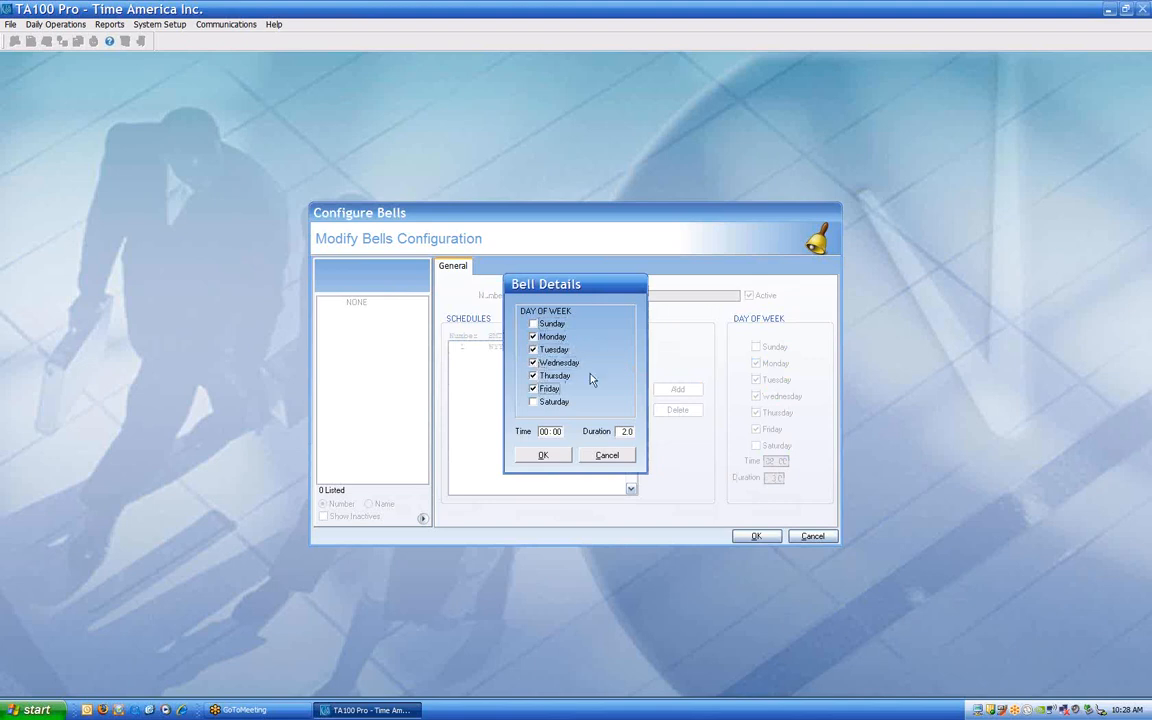
click(543, 431)
text(12)
key(Tab)
text(3)
key(Tab)
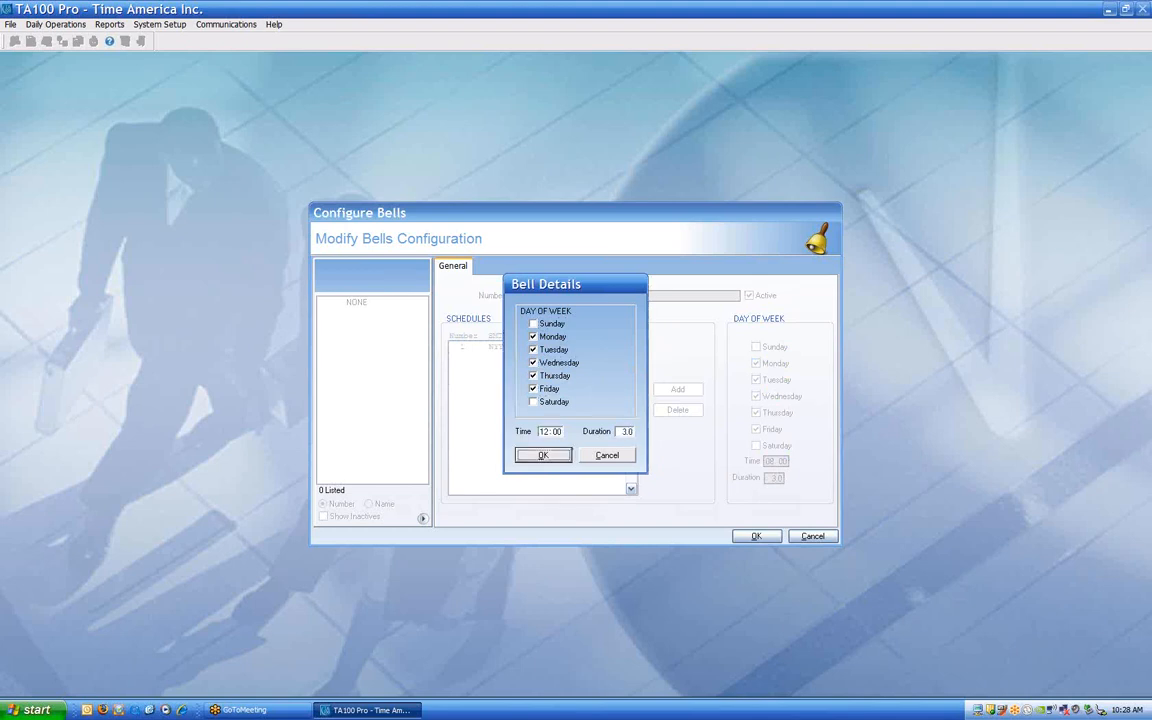
click(535, 456)
- Add a bell to the Standard schedule for Monday through Friday at 13:00 with a duration of 3.0
click(677, 389)
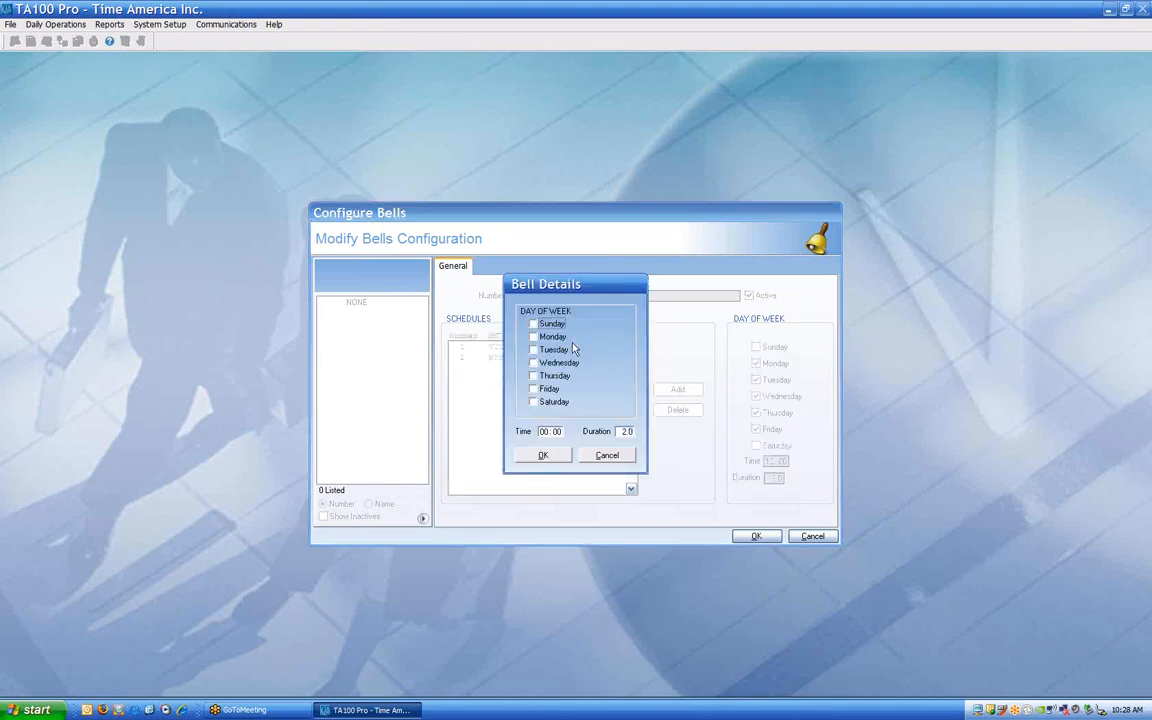
click(554, 337)
click(551, 350)
click(550, 363)
click(546, 376)
click(542, 388)
click(544, 431)
text(13)
key(Tab)
key(Tab)
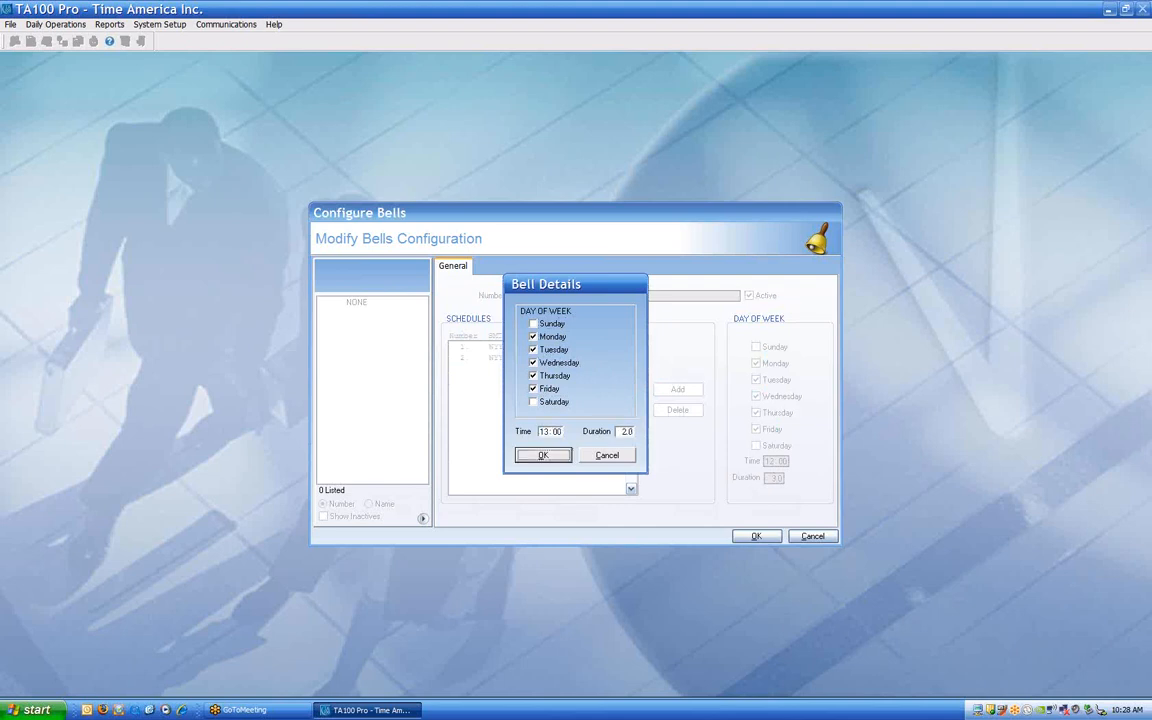
click(625, 431)
text(3)
key(Tab)
click(545, 457)
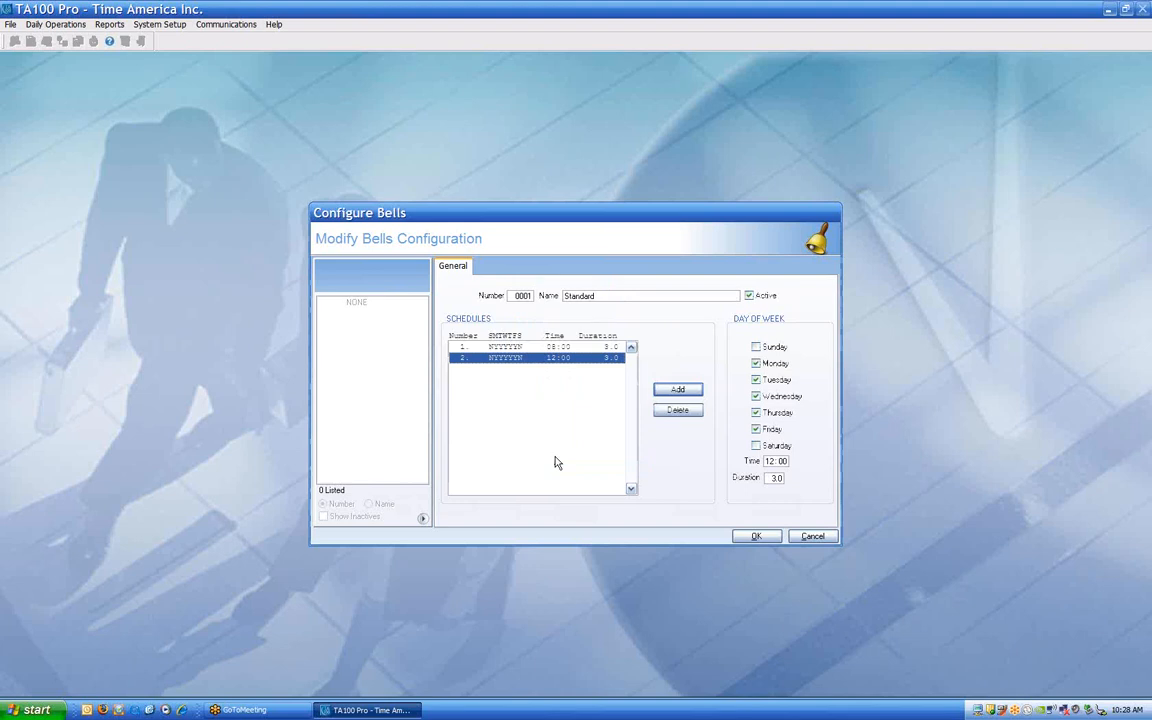
- Add a bell to the Standard schedule for Monday through Friday at 17:00 with a duration of 3.0
click(678, 390)
click(540, 337)
click(542, 350)
click(545, 363)
click(545, 376)
click(545, 389)
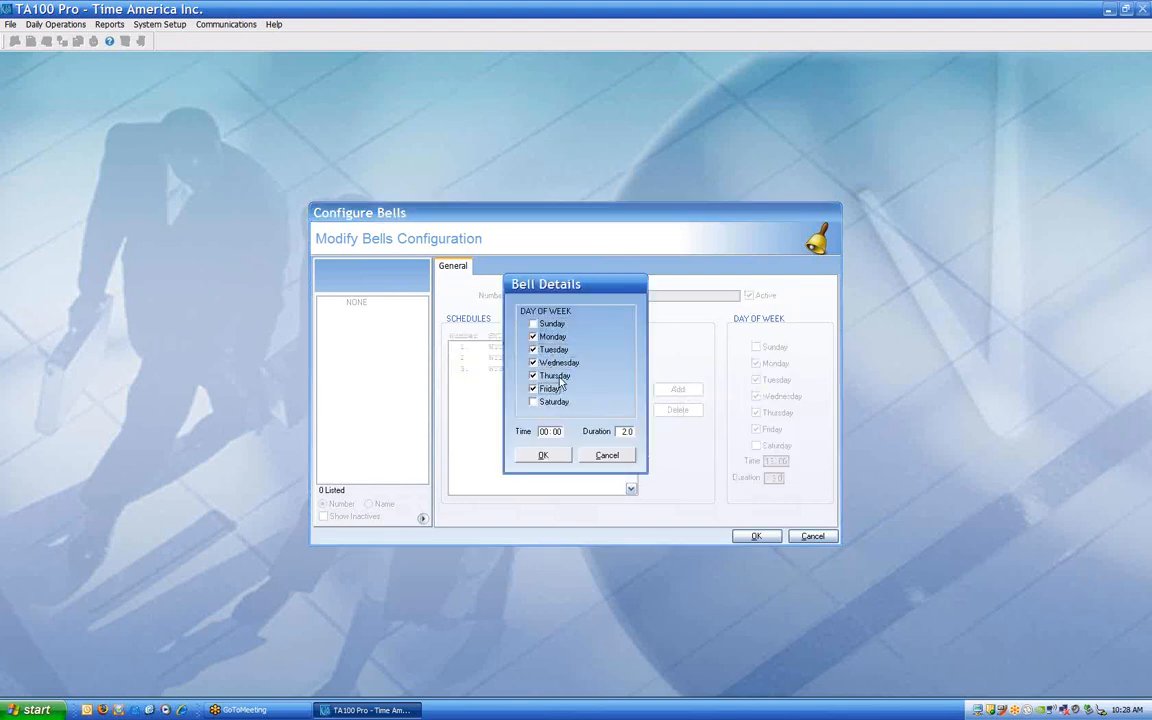
key(Tab)
text(17)
key(Tab)
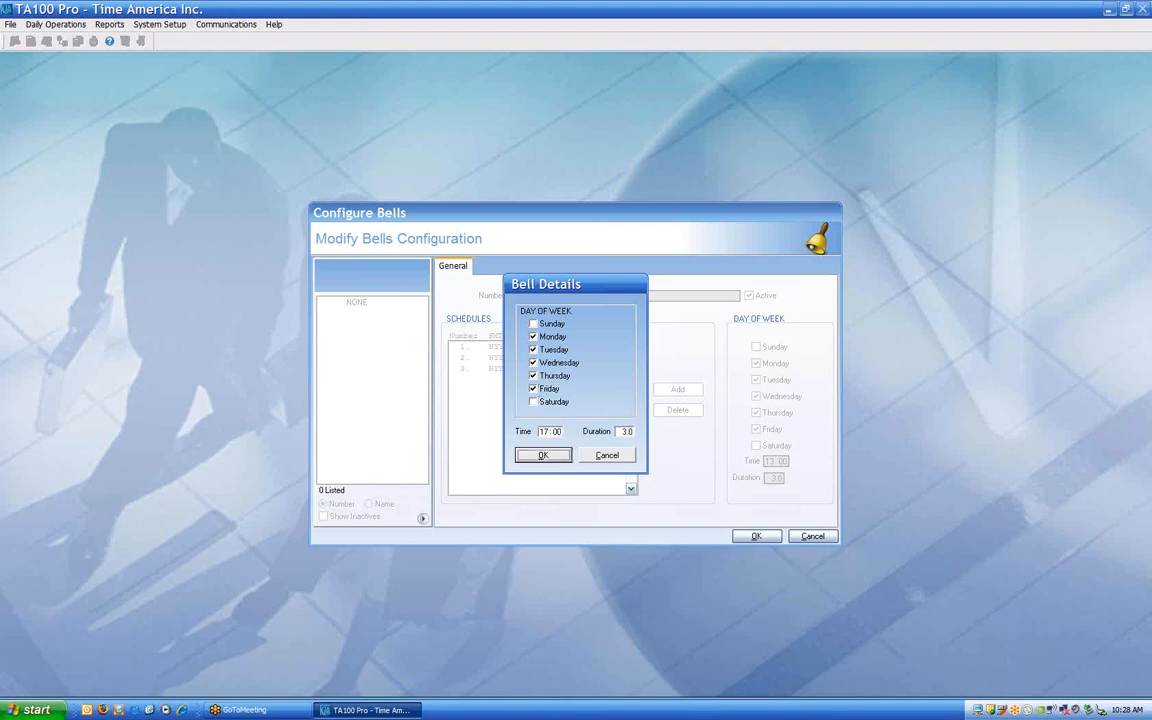
click(539, 456)
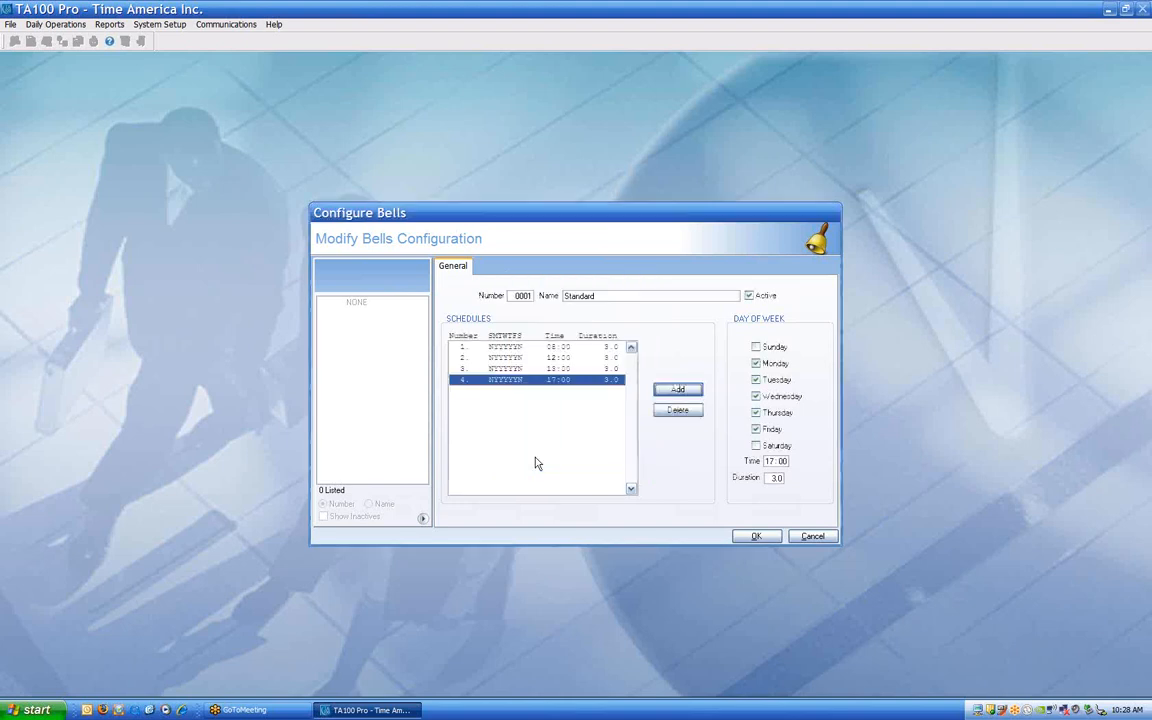
- Select the 08:00 bell in the Standard schedule and set its duration to 5.0
click(541, 359)
click(542, 366)
click(543, 360)
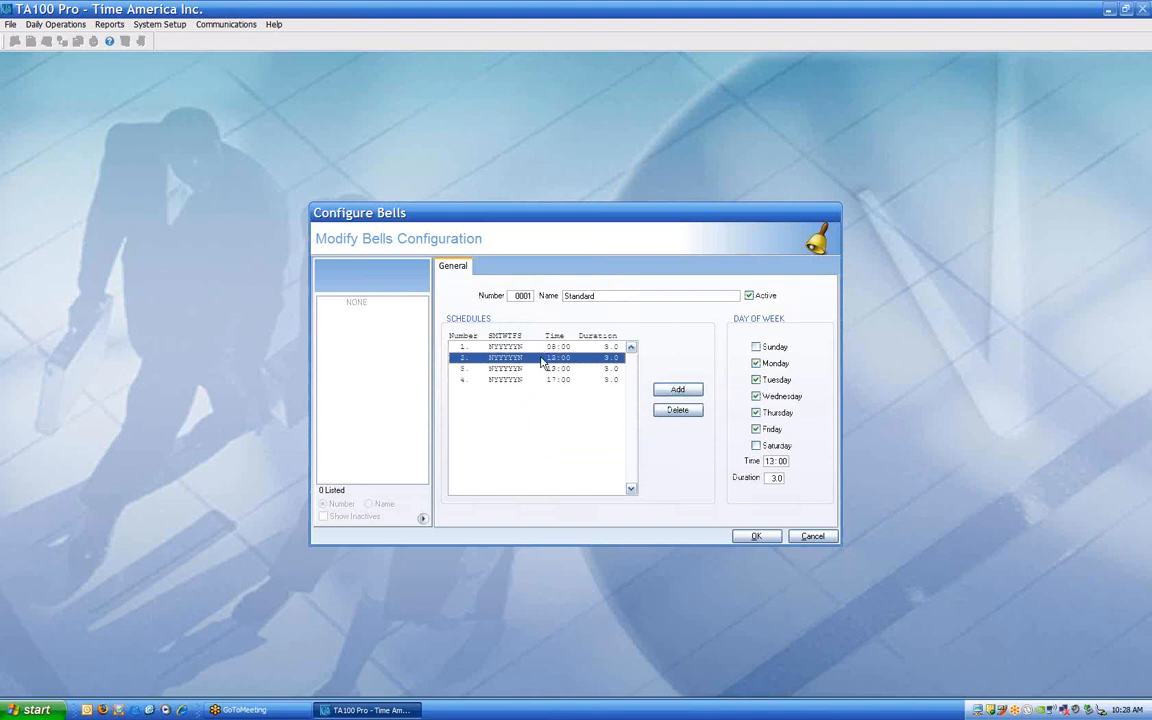
click(567, 347)
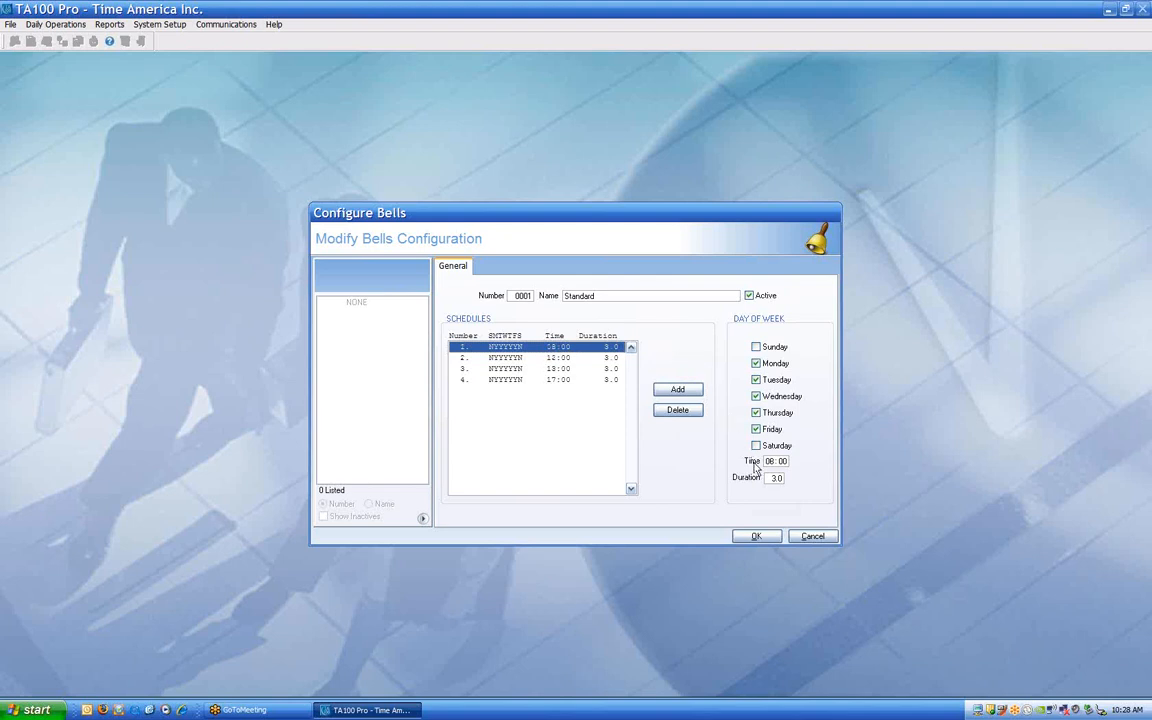
drag(767, 478, 819, 476)
text(5.)
text(0)
- Set the 17:00 bell's duration to 5.0, save the Standard schedule and close the bells configuration
click(506, 382)
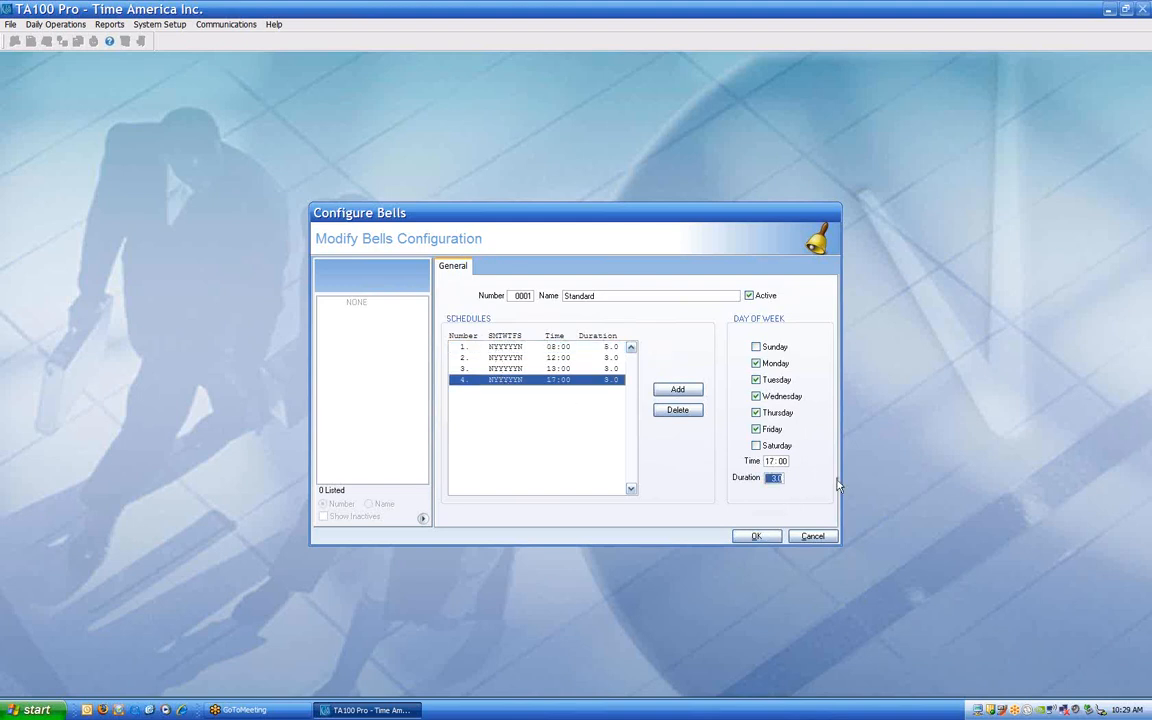
text(5)
key(Tab)
click(756, 536)
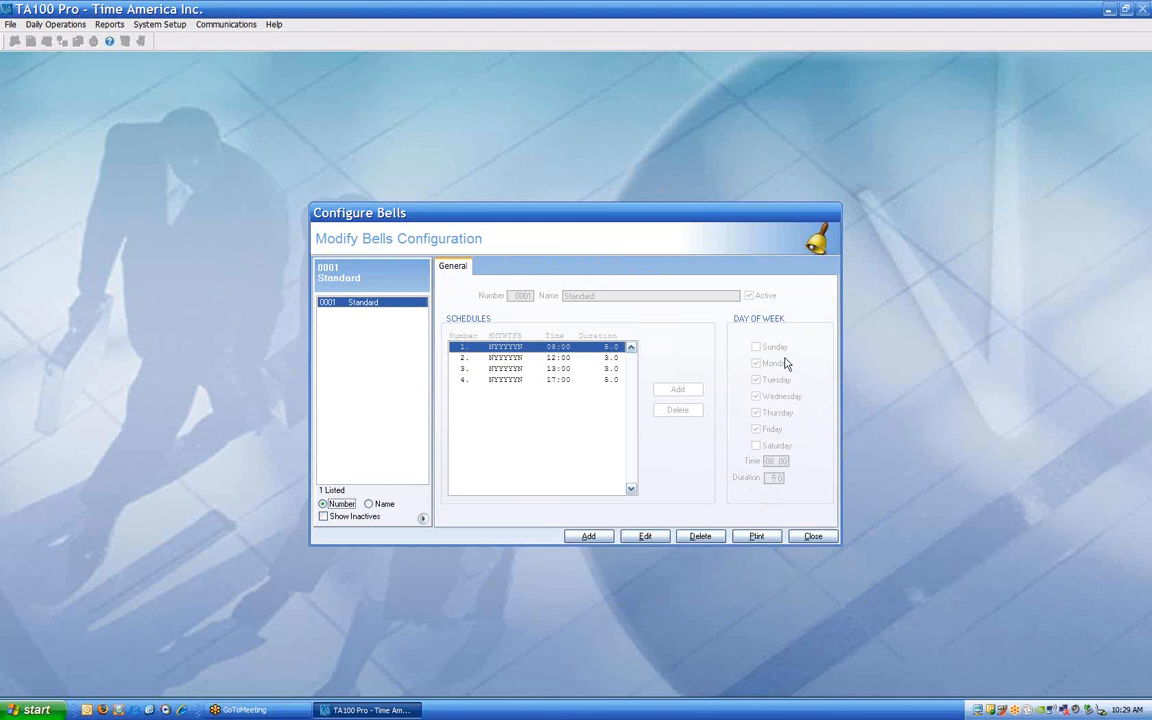
click(813, 537)
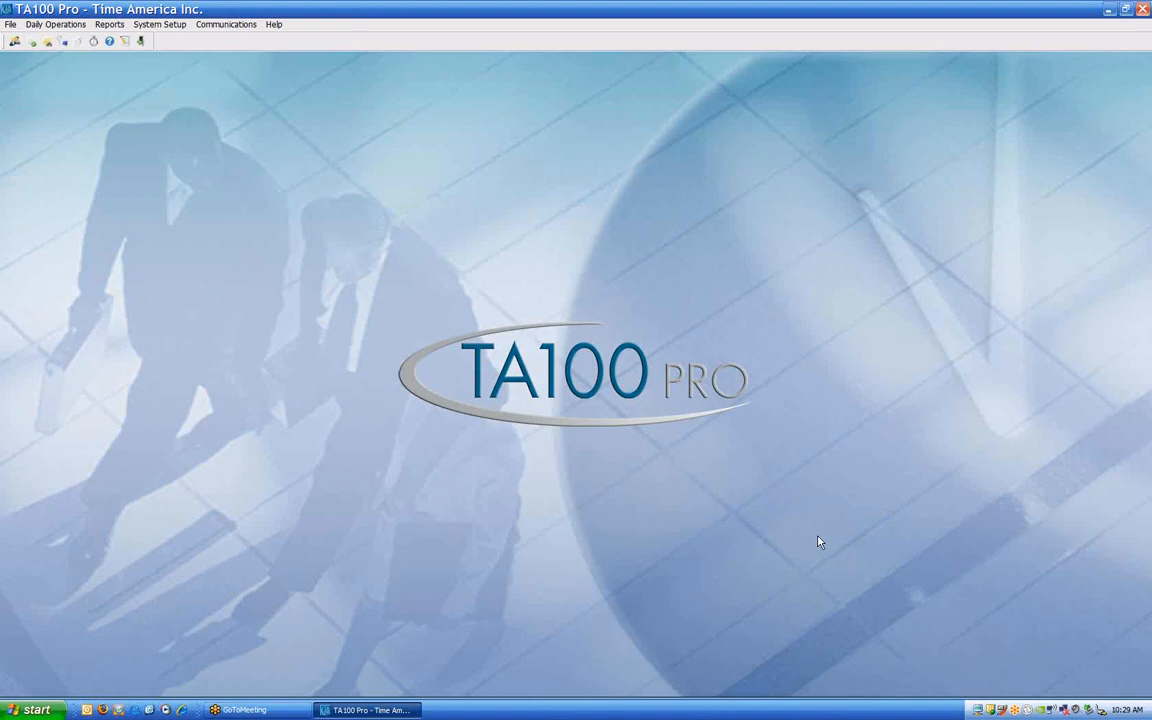
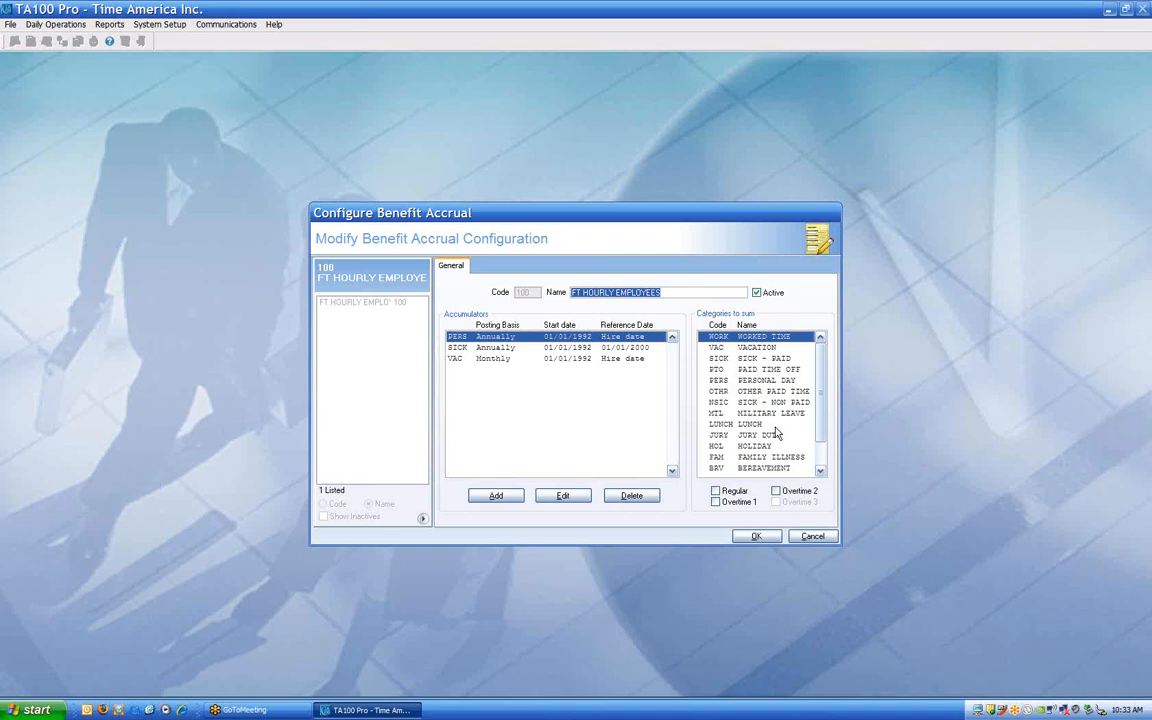
- Try including Regular and Overtime 1 hours for the worked time category to sum, and reverse both choices
mouse_move(822, 351)
mouse_down()
mouse_move(823, 384)
mouse_move(822, 348)
mouse_up()
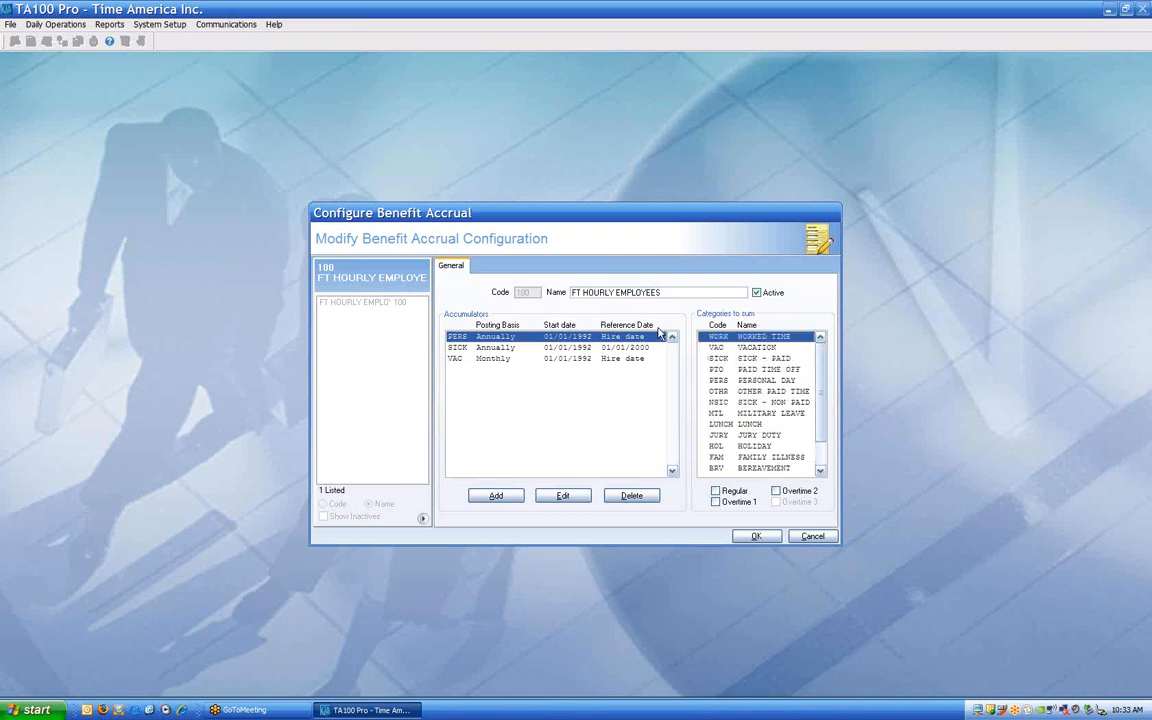
double_click(709, 337)
click(731, 492)
click(736, 502)
click(738, 502)
click(733, 491)
- Open the personal day accumulator for editing and review its posting basis options
click(562, 496)
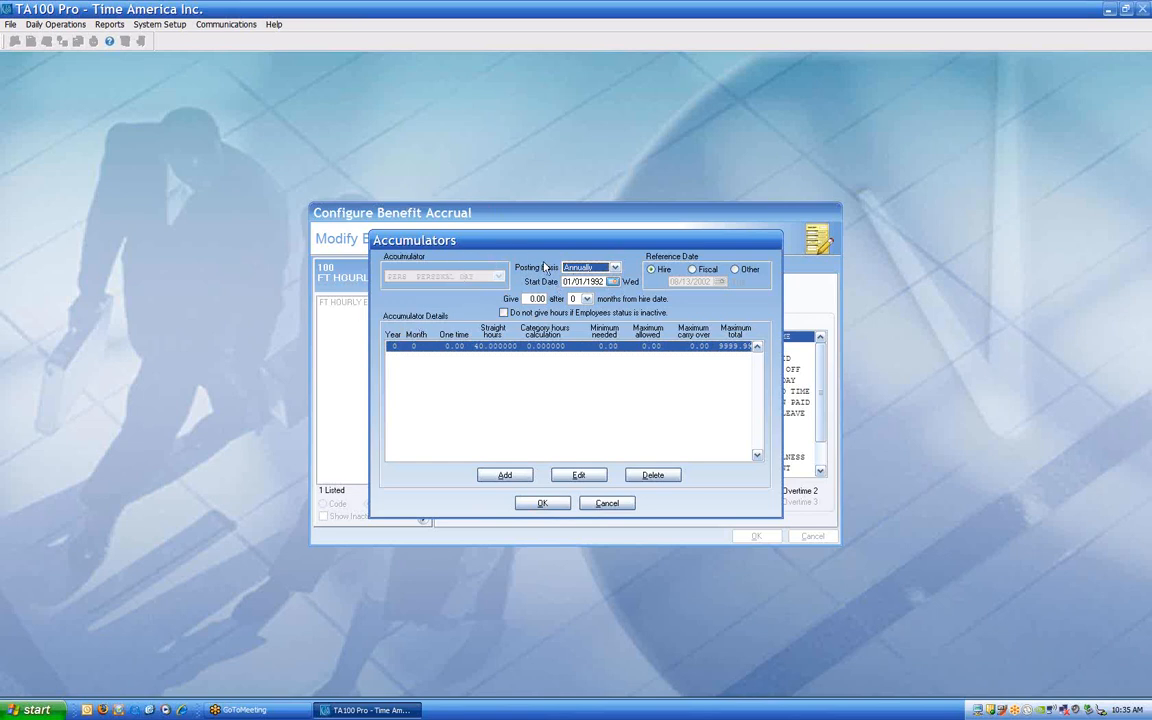
click(615, 268)
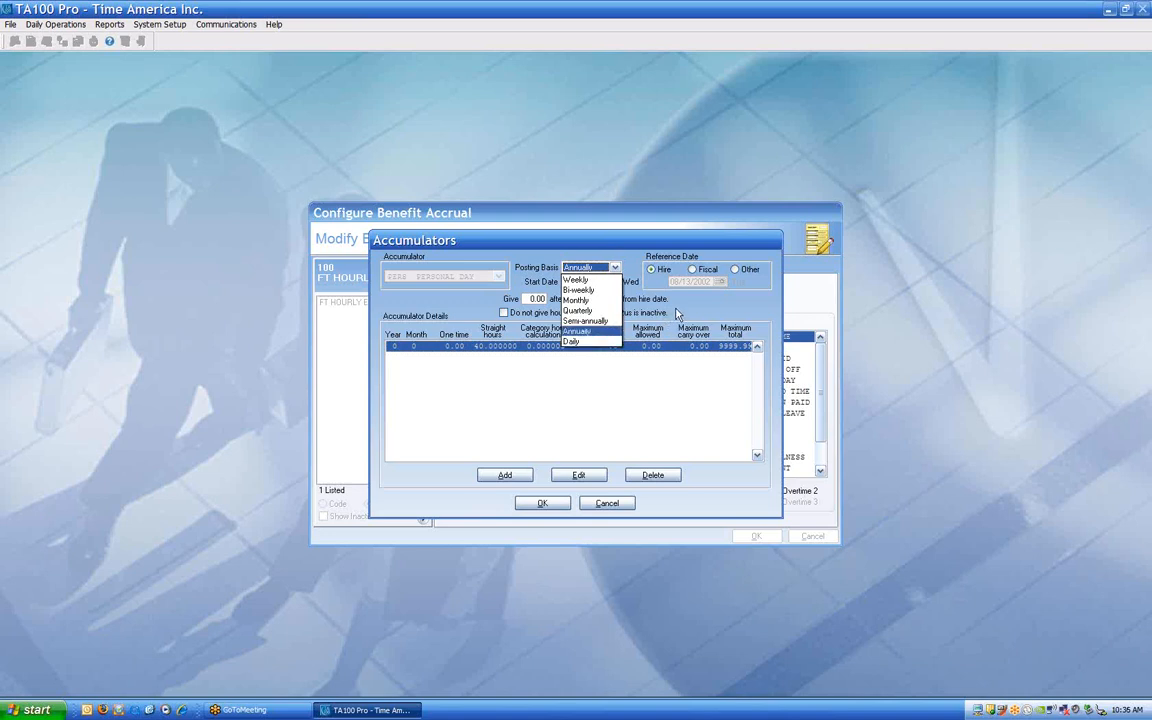
click(606, 268)
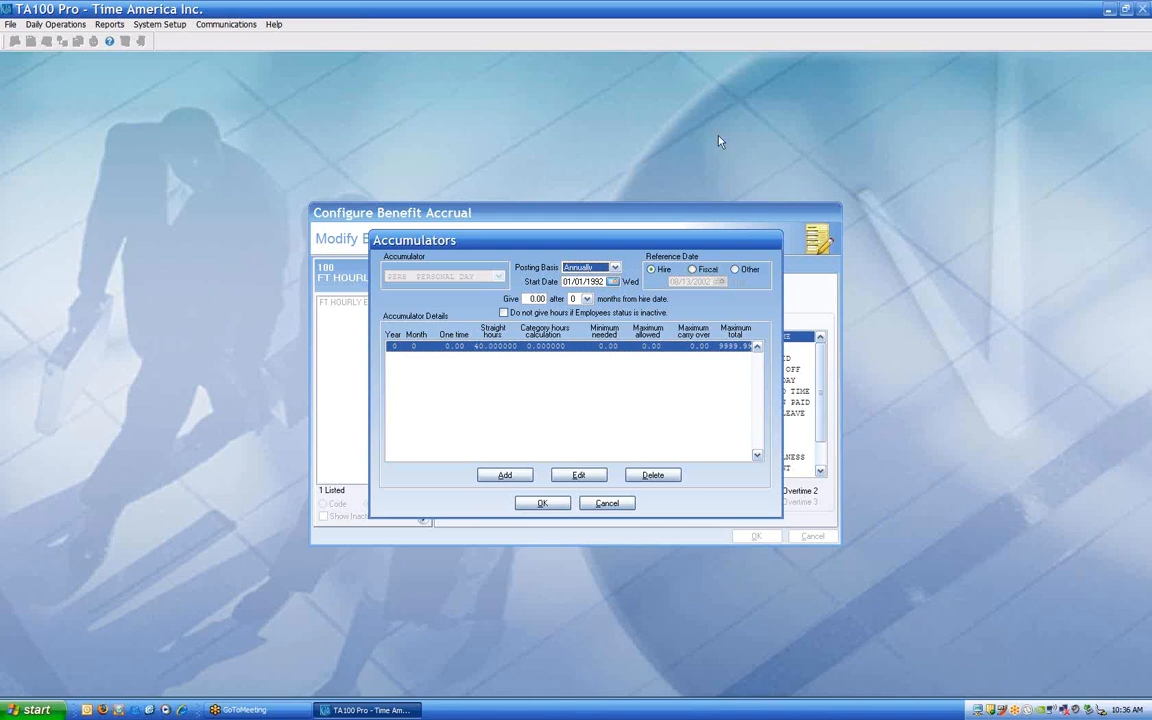
- Try Other with 07/01/2010 as the personal day accumulator's reference date, and switch back to Hire
click(743, 270)
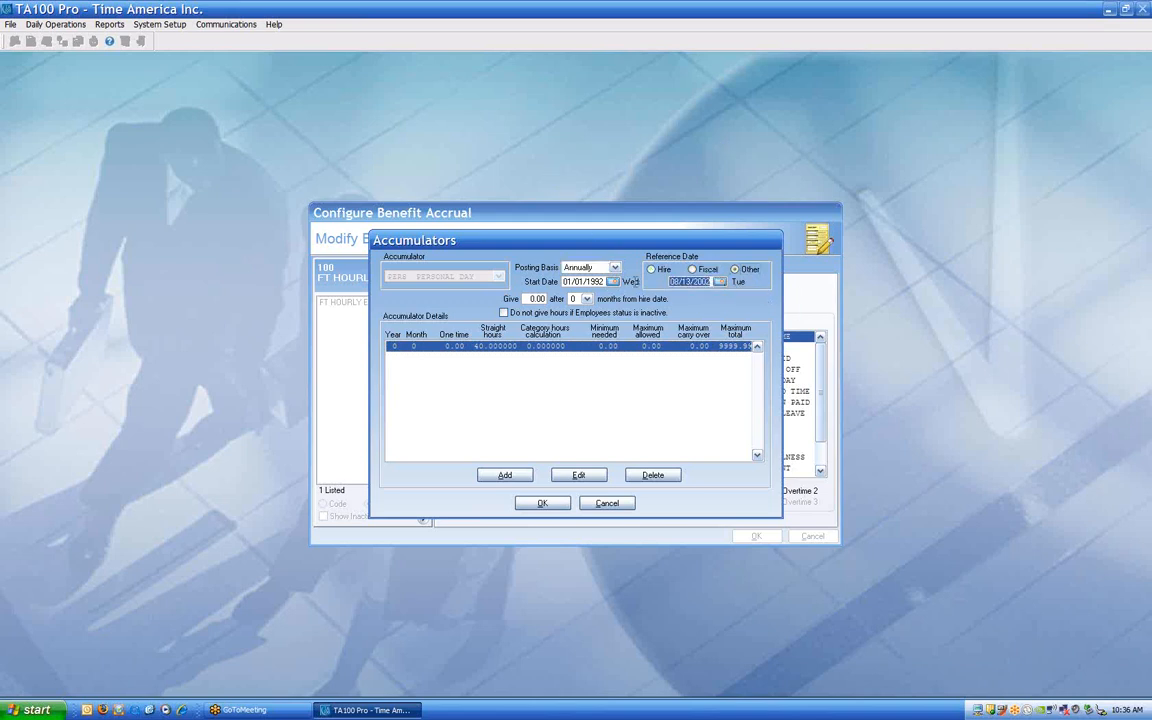
text(07/01/2010)
click(656, 270)
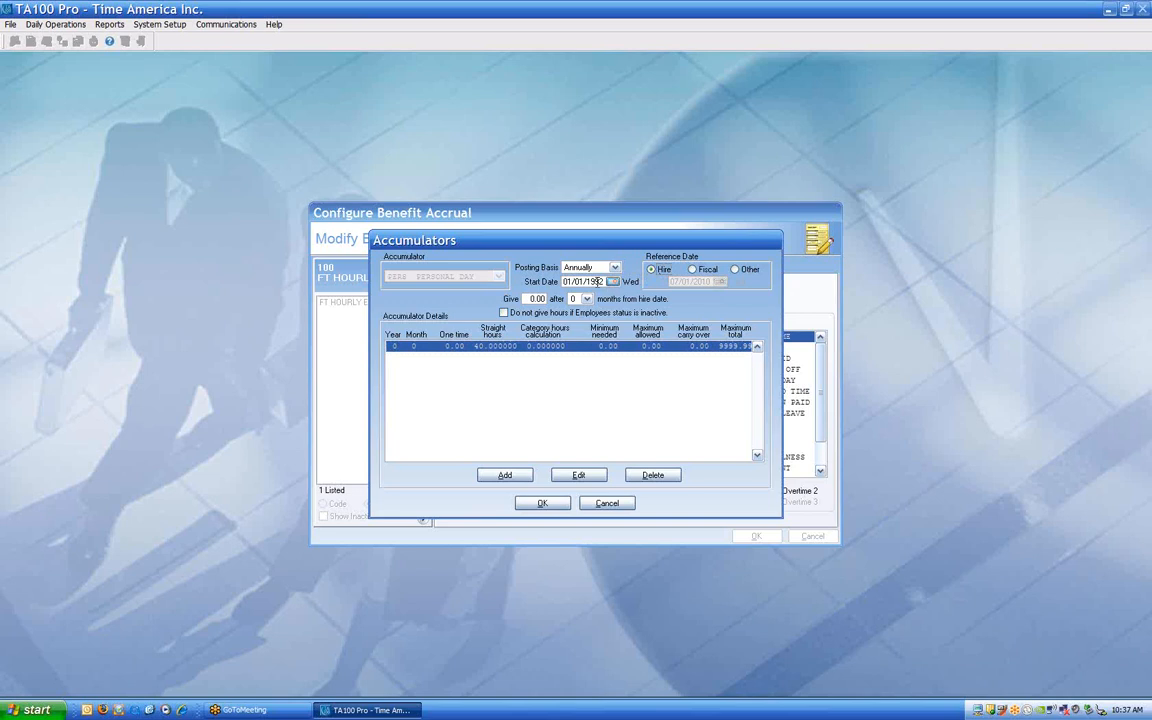
- Set the personal day accumulator to give 8 hours and choose the number of months from the hire date
drag(603, 282, 532, 281)
key(Tab)
text(8)
key(Tab)
click(588, 300)
click(572, 347)
click(587, 299)
click(572, 341)
- Set the personal day accumulator to give 20 hours after 6 months from the hire date
drag(562, 305, 625, 311)
text(20.)
key(Tab)
- Open the personal day accumulator's detail entry and examine its posting basis, one time given hours and hours from categories to sum
click(578, 475)
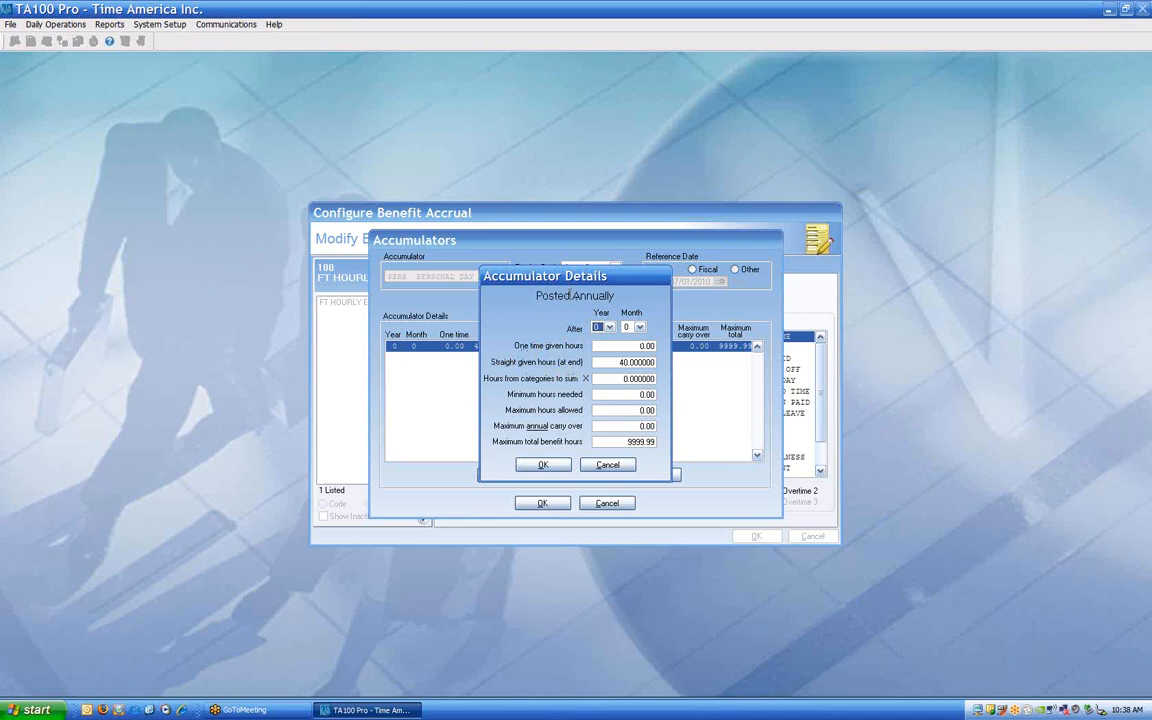
drag(572, 296, 616, 296)
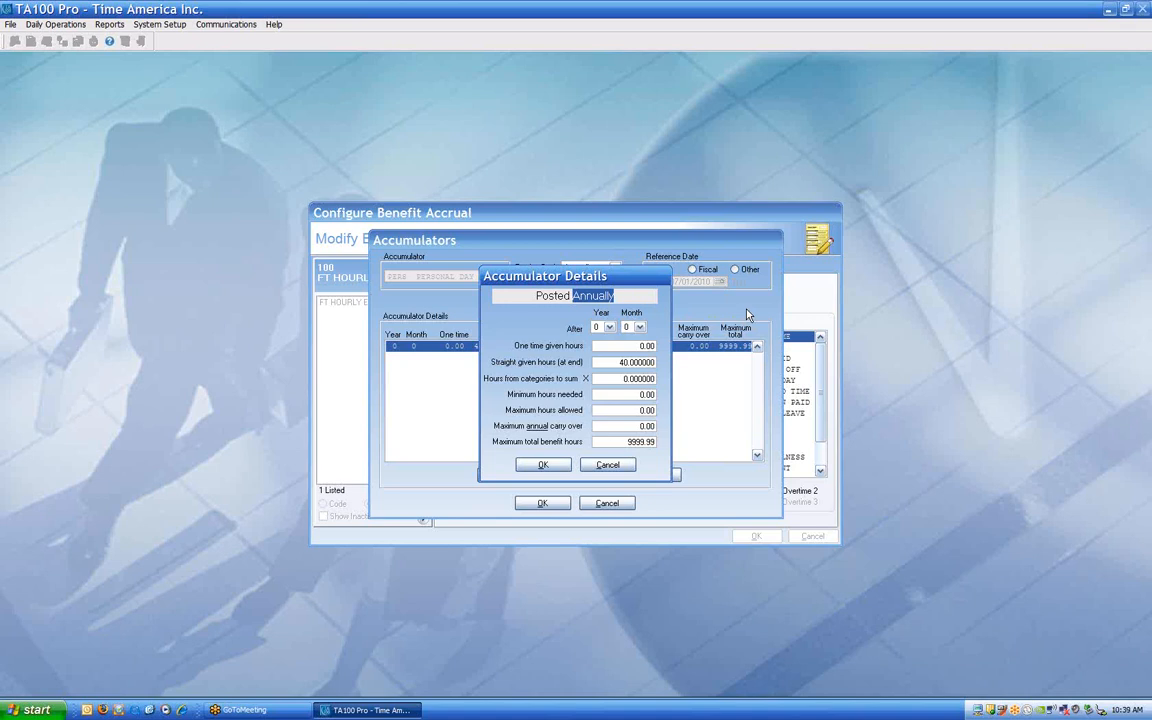
click(573, 298)
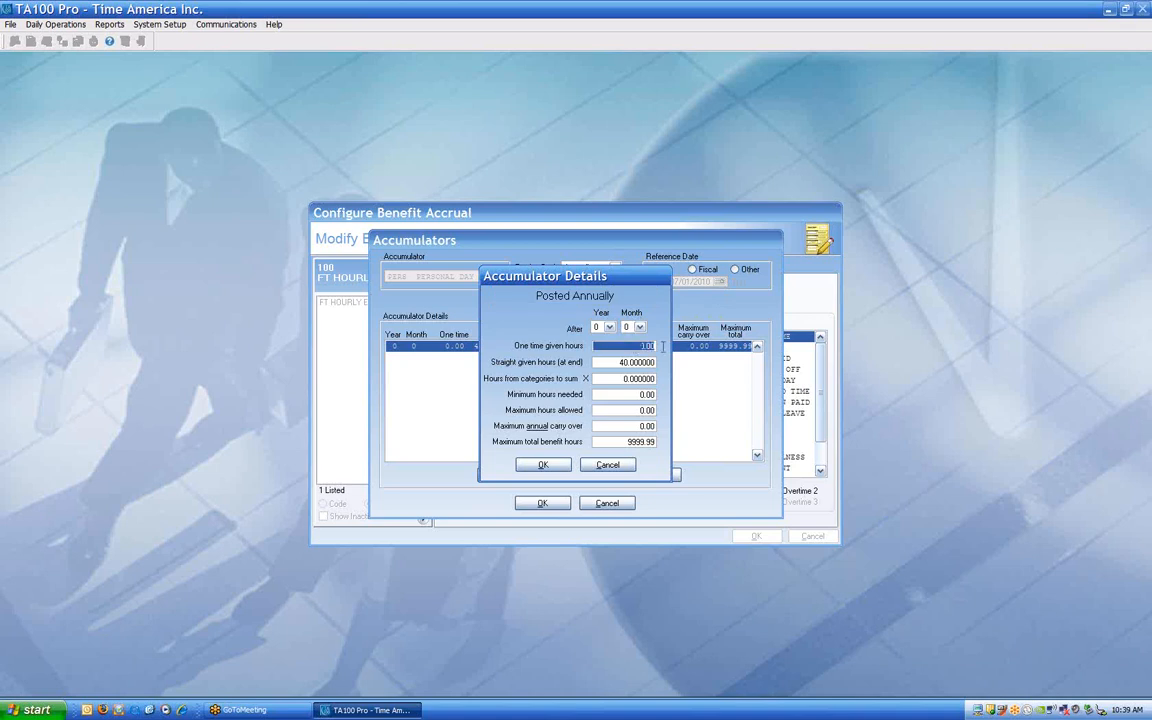
click(632, 345)
click(613, 377)
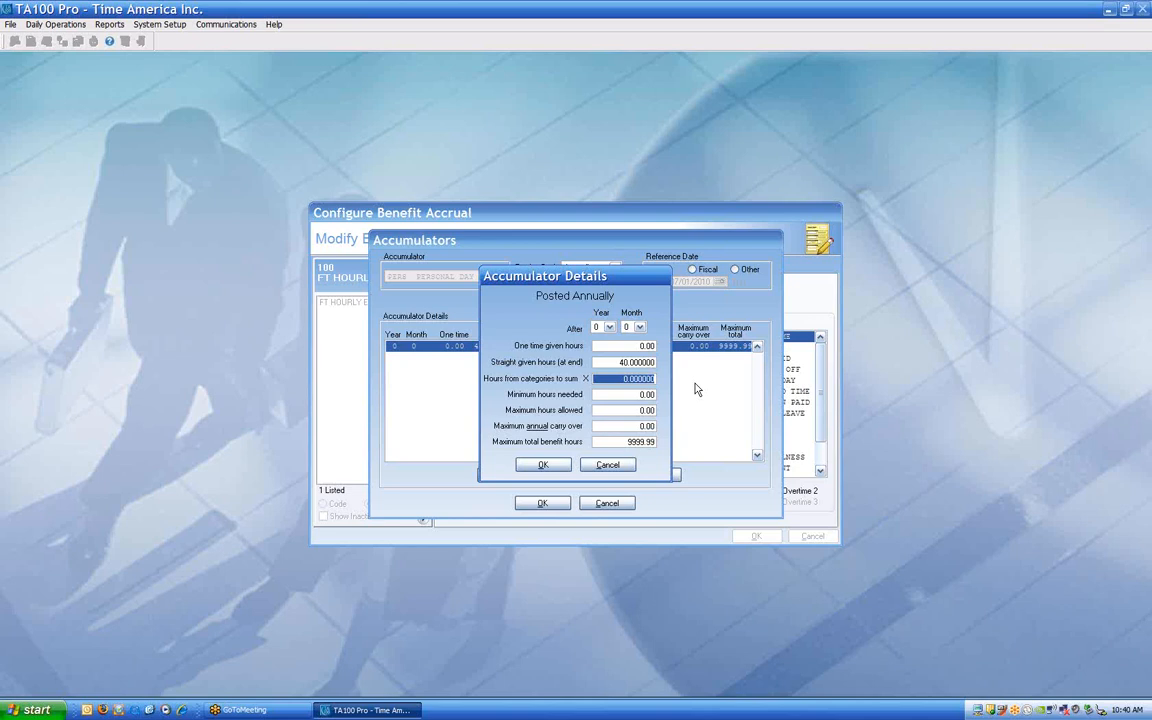
- Try 35 as the personal day entry's minimum hours needed, and reset the value to 0
key(Tab)
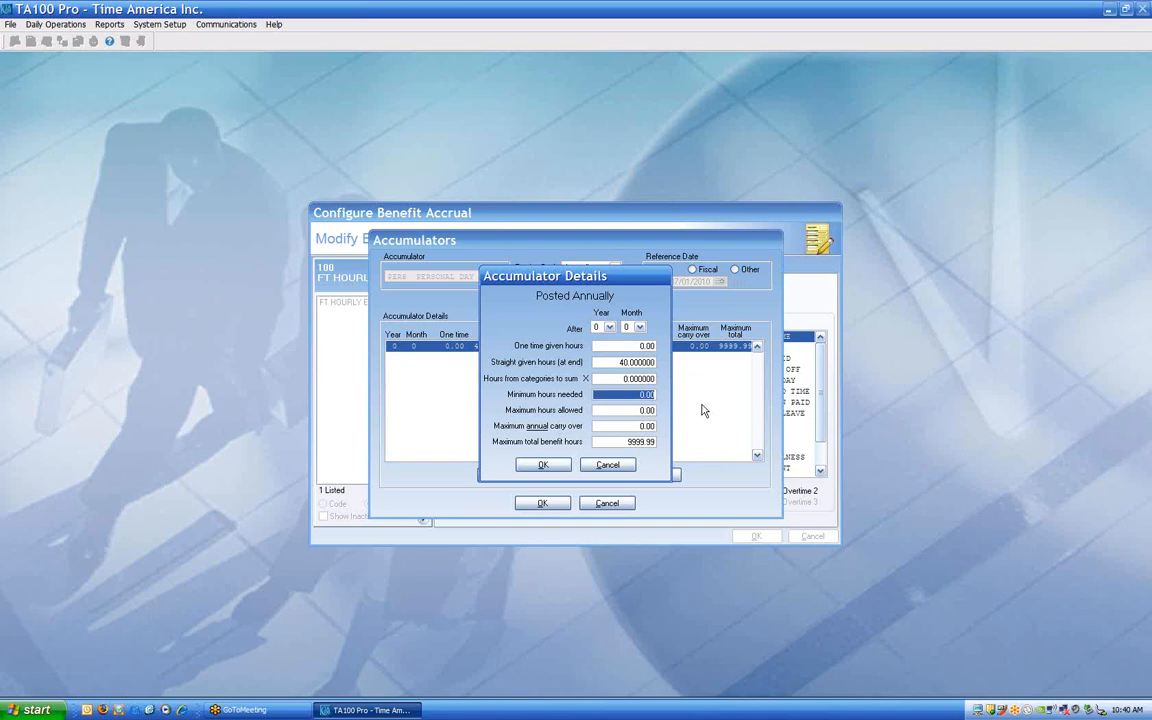
text(35)
drag(614, 296, 573, 298)
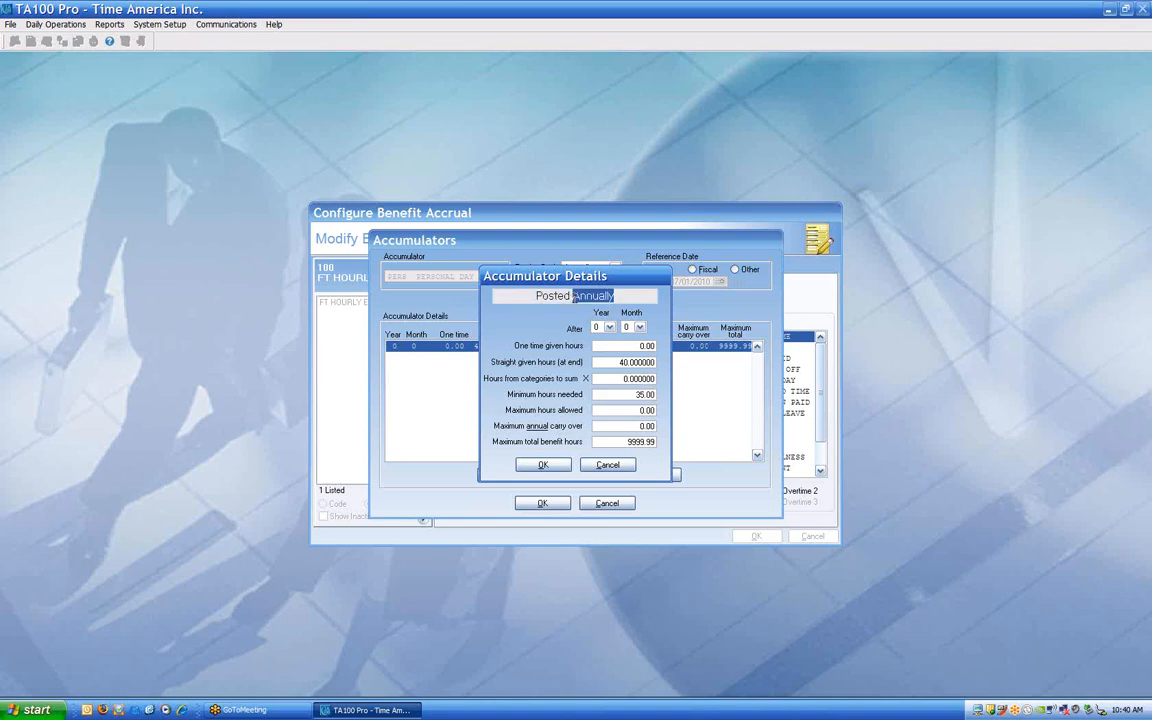
drag(628, 390, 714, 402)
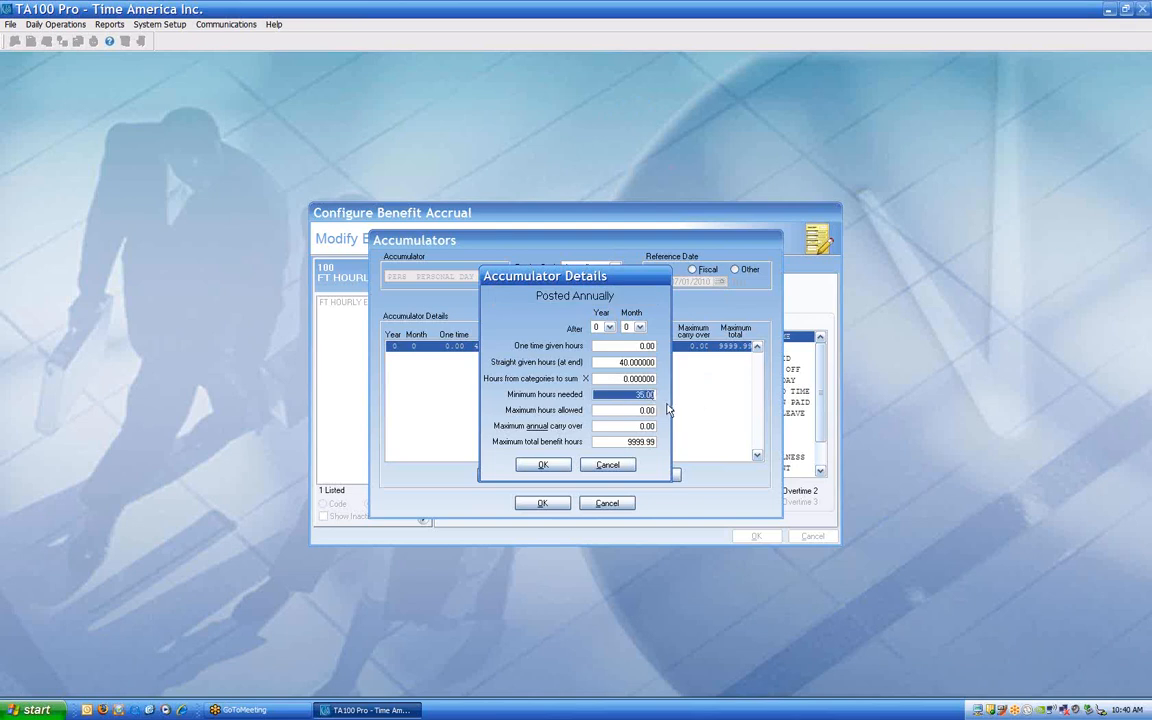
text(4)
text(0)
text(00)
key(Tab)
key(shift+Tab)
key(BackSpace)
- Set the entry's maximum hours allowed to 40 and its maximum total benefit hours to 200
click(617, 410)
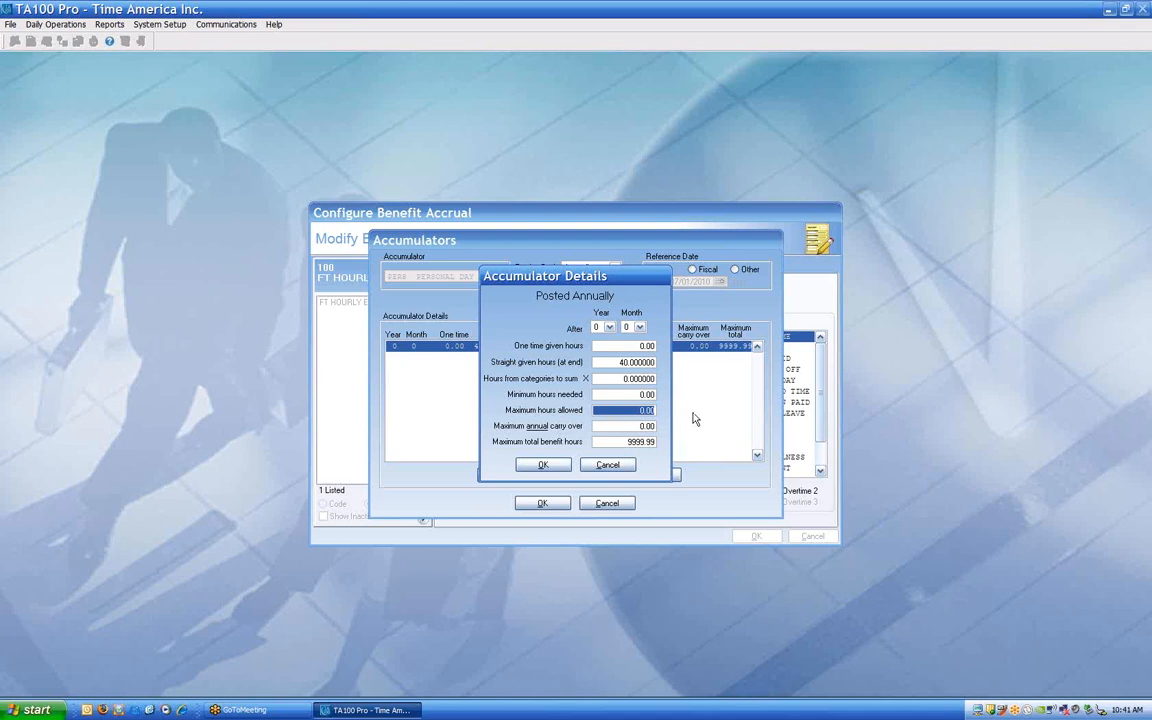
text(40)
key(Tab)
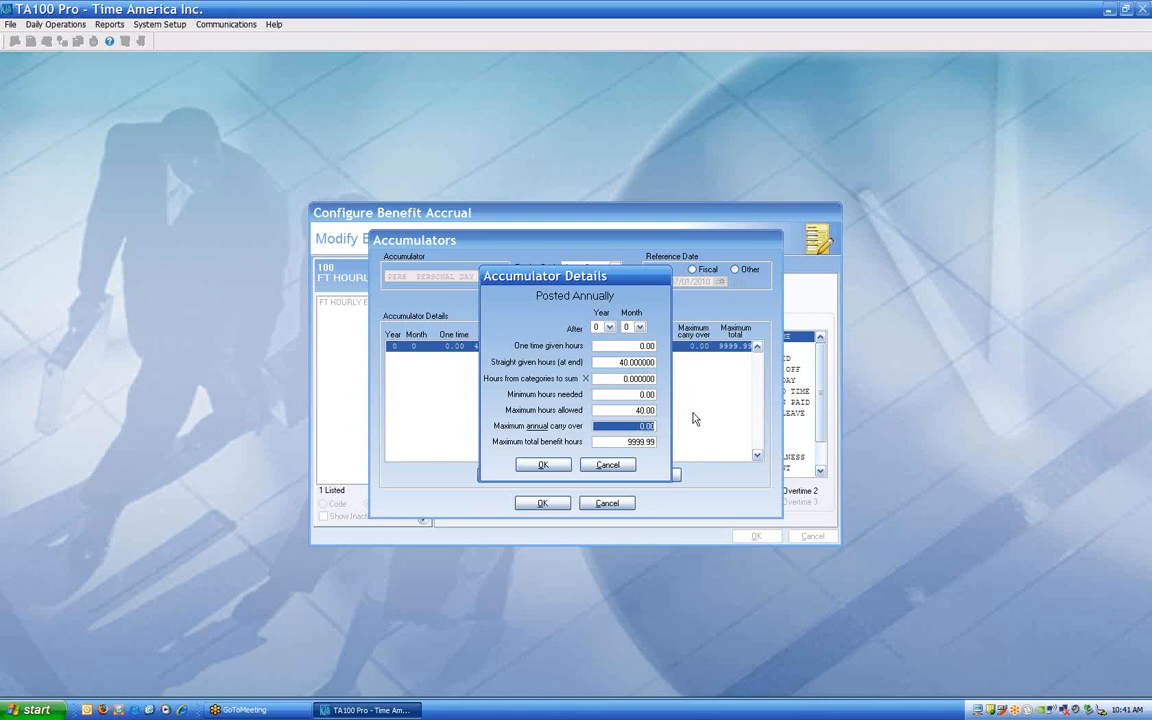
text(9)
key(Tab)
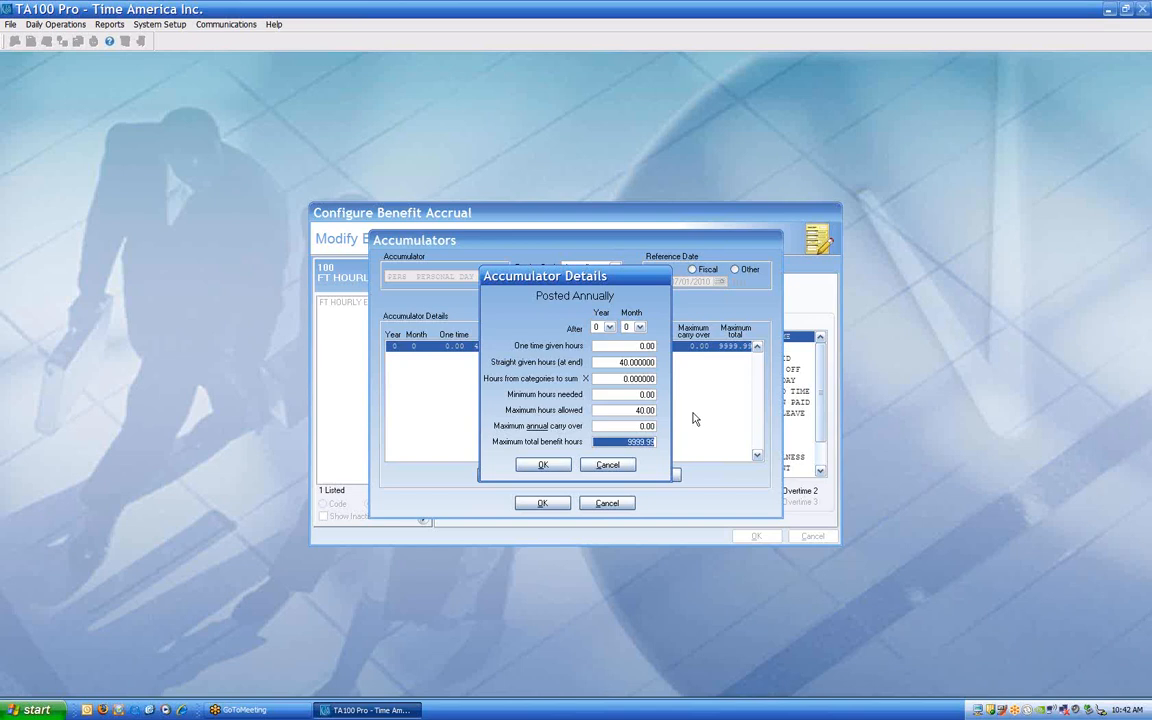
text(200)
key(Tab)
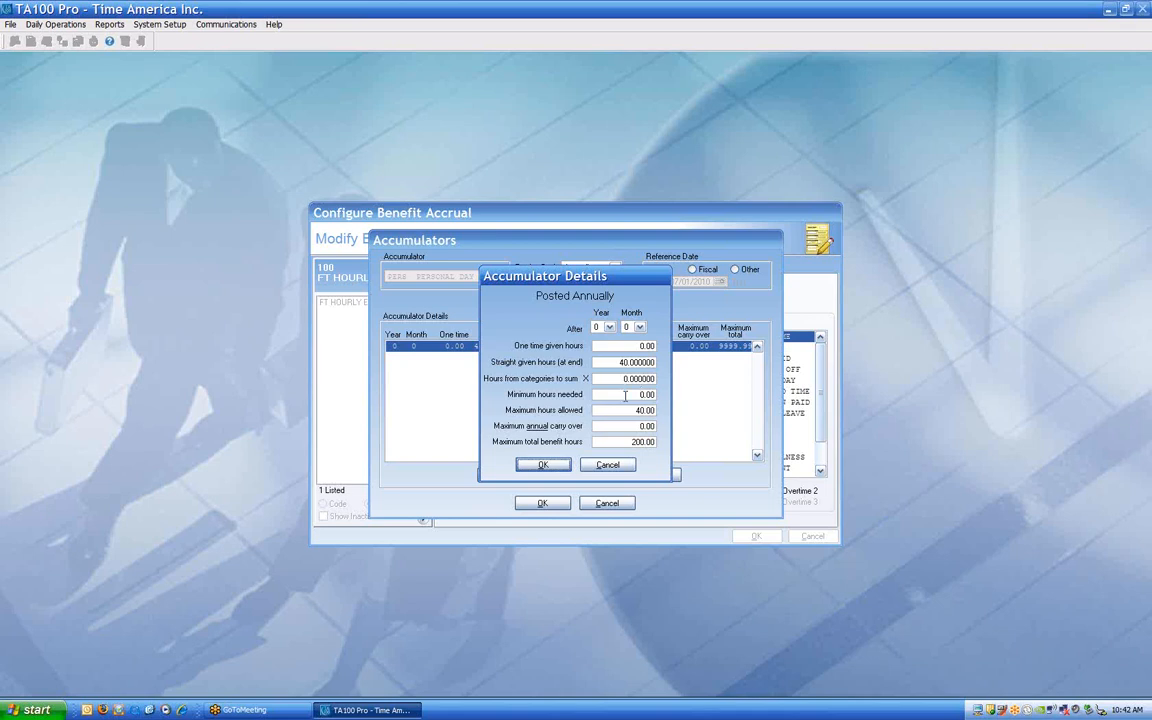
- Try a maximum annual carry over of 40 hours, and discard the changes to the accumulator details
key(shift+Tab)
key(shift+Tab)
key(shift+Tab)
drag(615, 422, 686, 444)
click(626, 426)
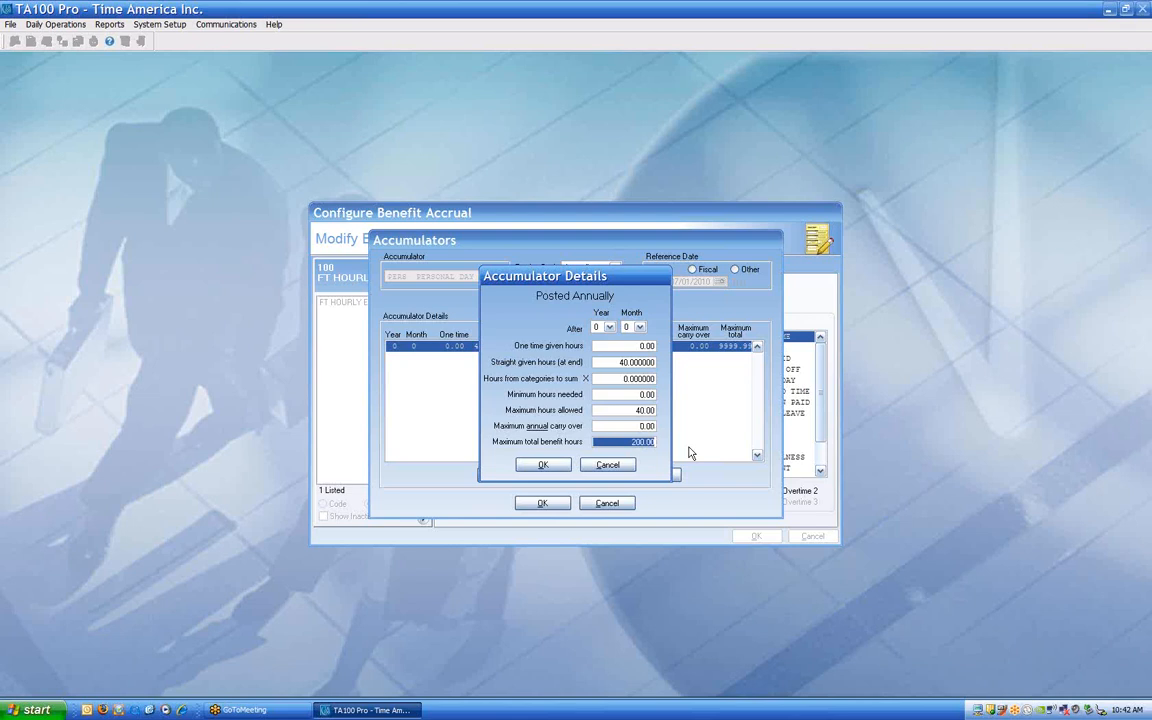
drag(630, 427, 715, 430)
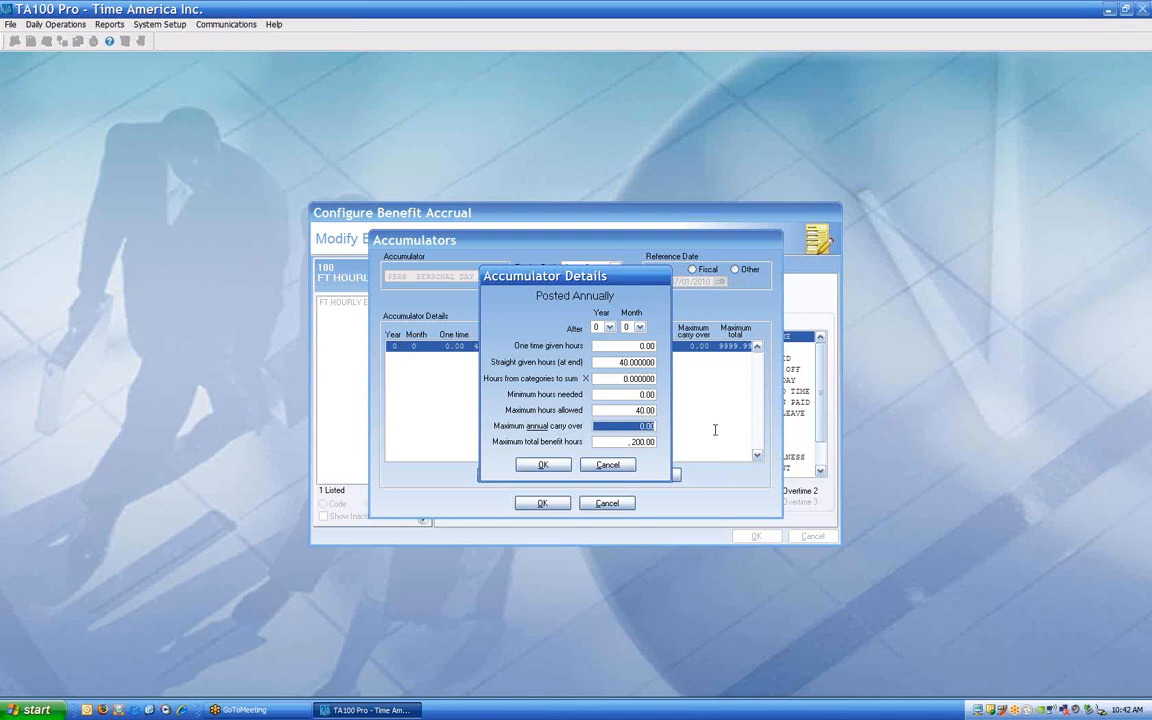
text(40)
key(Tab)
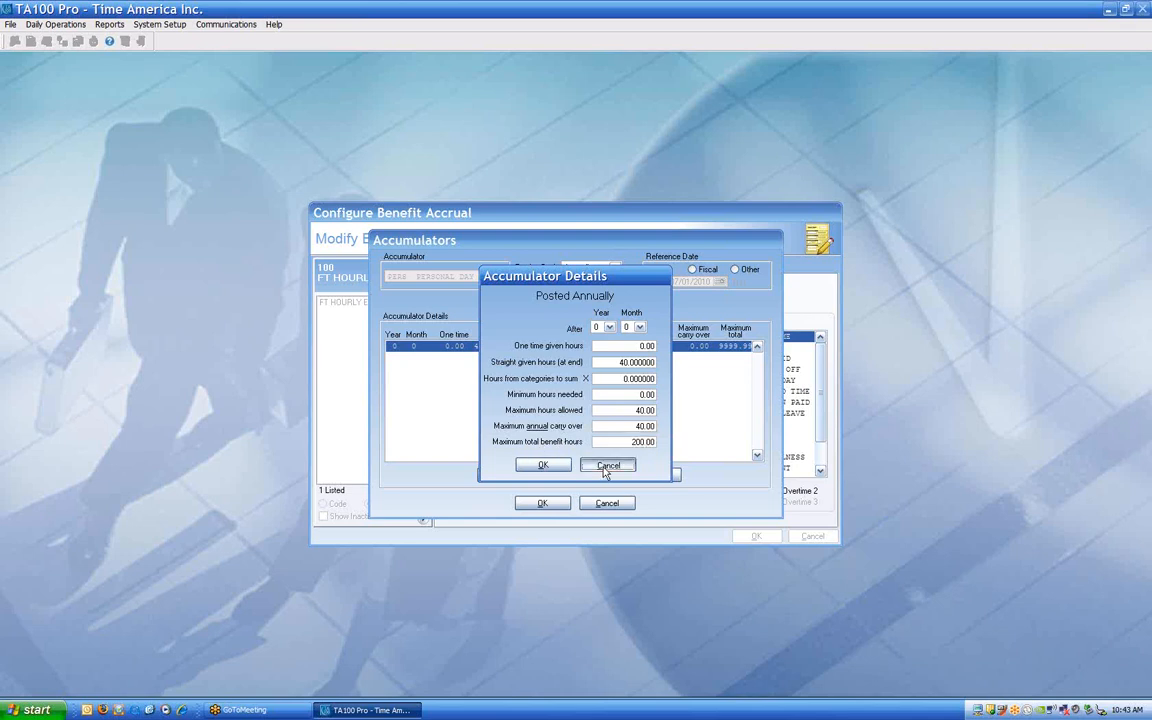
click(606, 466)
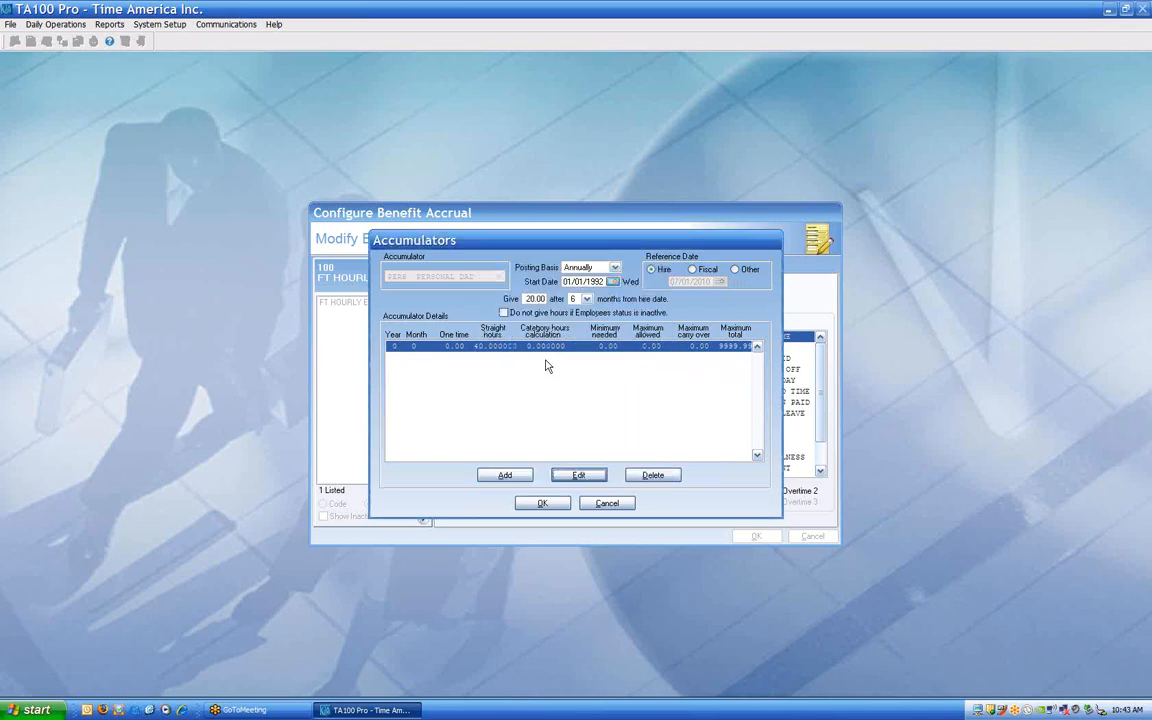
- Reset the personal day accumulator to give 0 hours after 0 months, and leave it without saving
click(586, 299)
drag(590, 354, 590, 325)
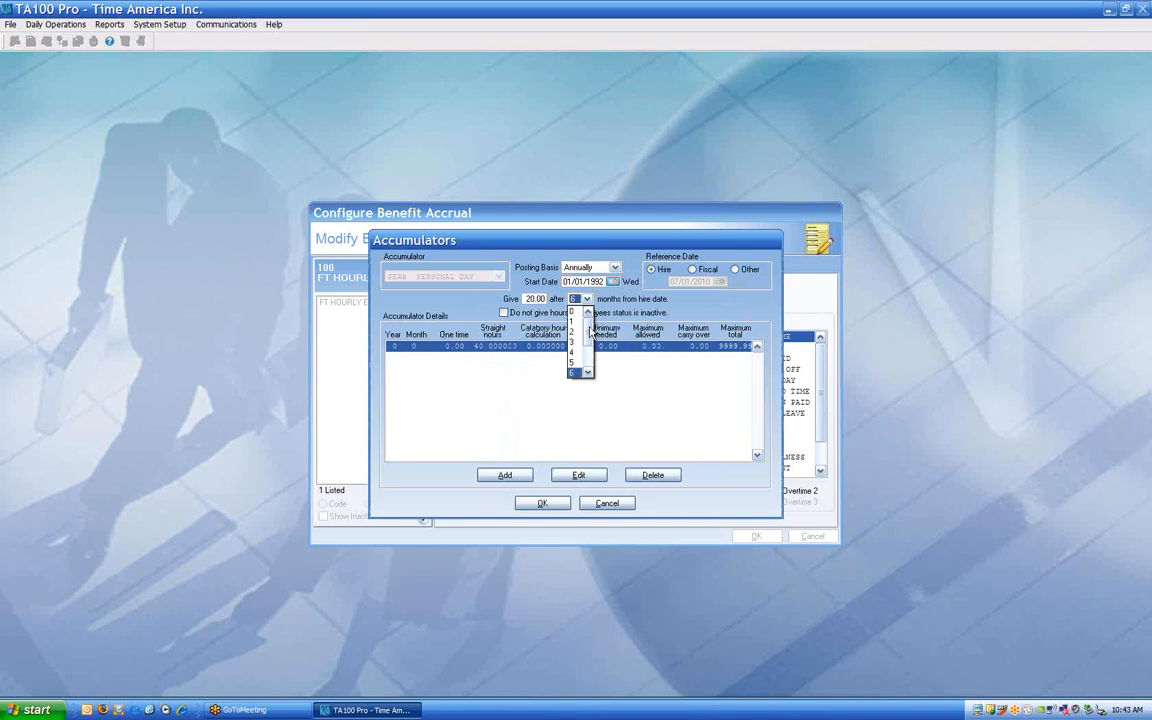
click(575, 312)
drag(525, 299, 550, 302)
text(00)
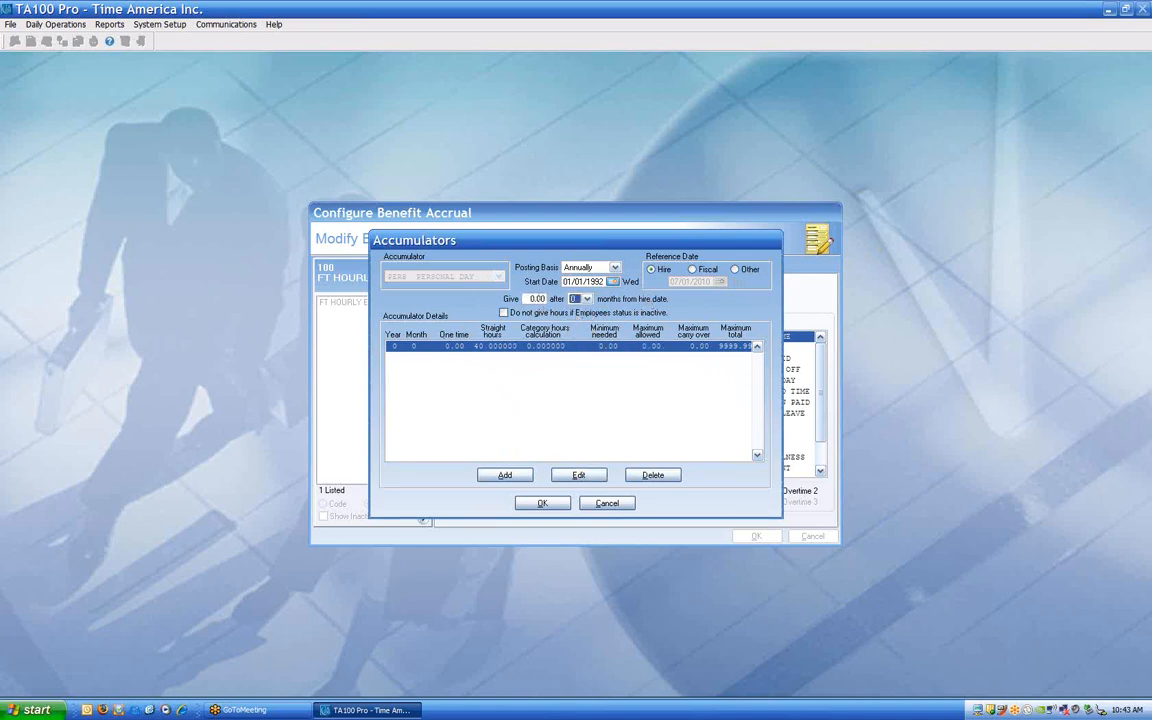
click(609, 504)
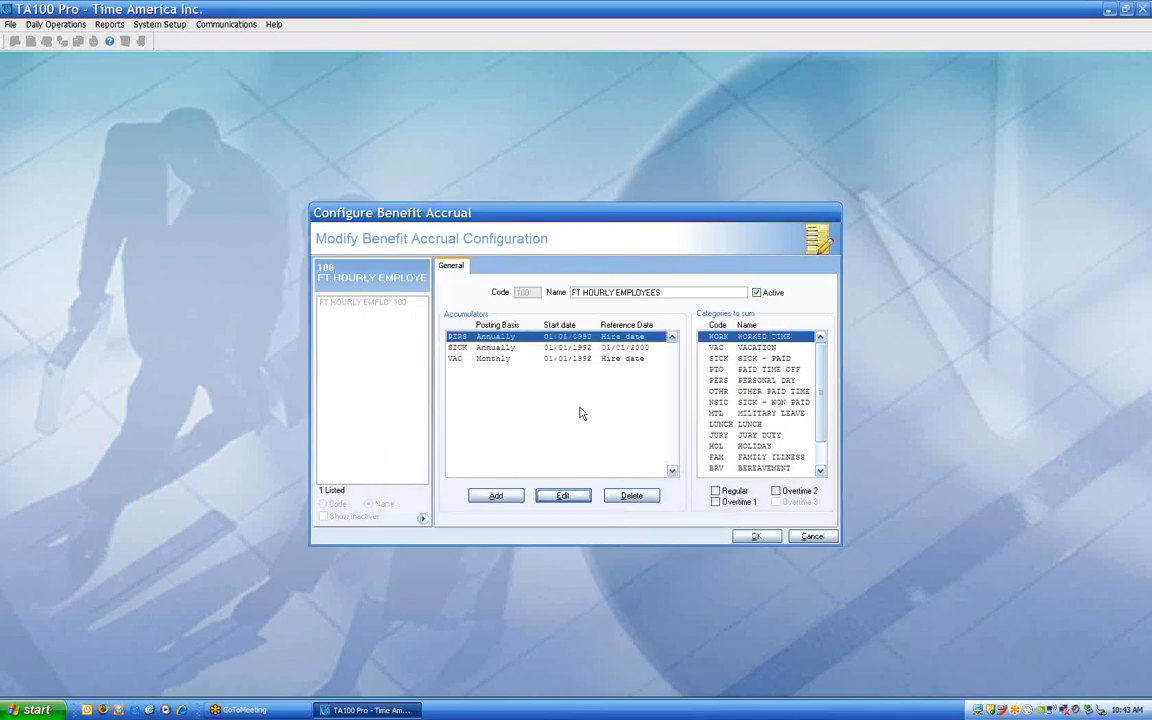
- Open the vacation accumulator and examine the details of its 3-year and 5-year accrual entries
click(495, 360)
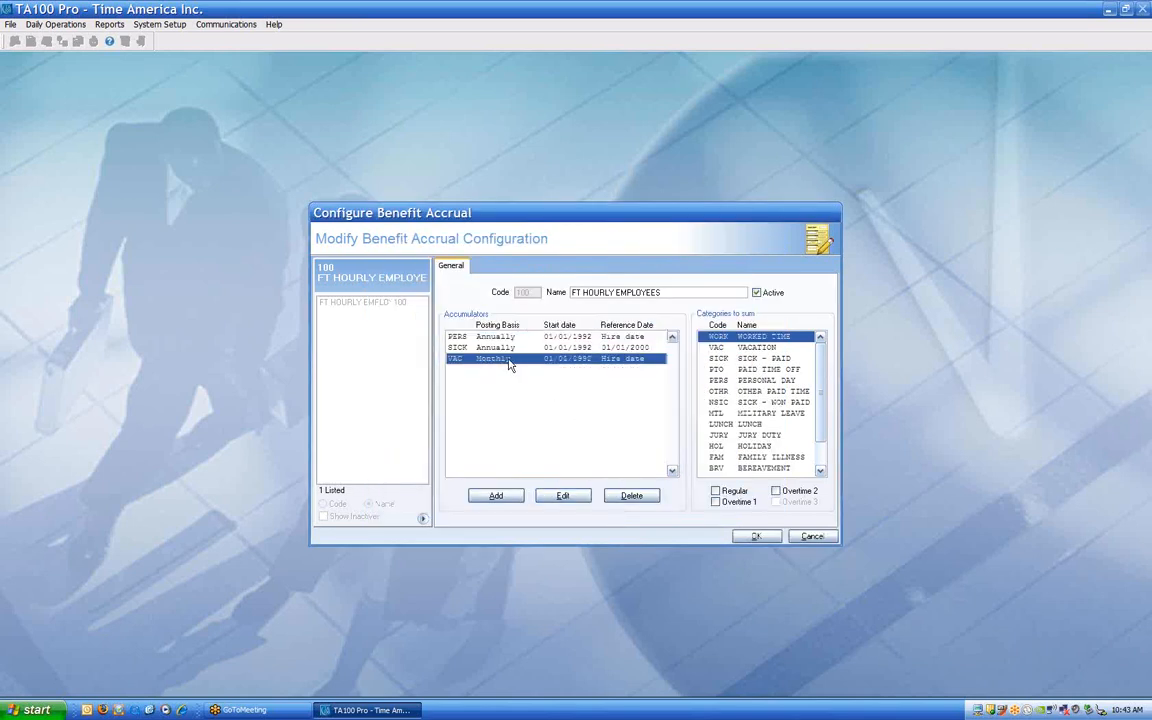
click(562, 495)
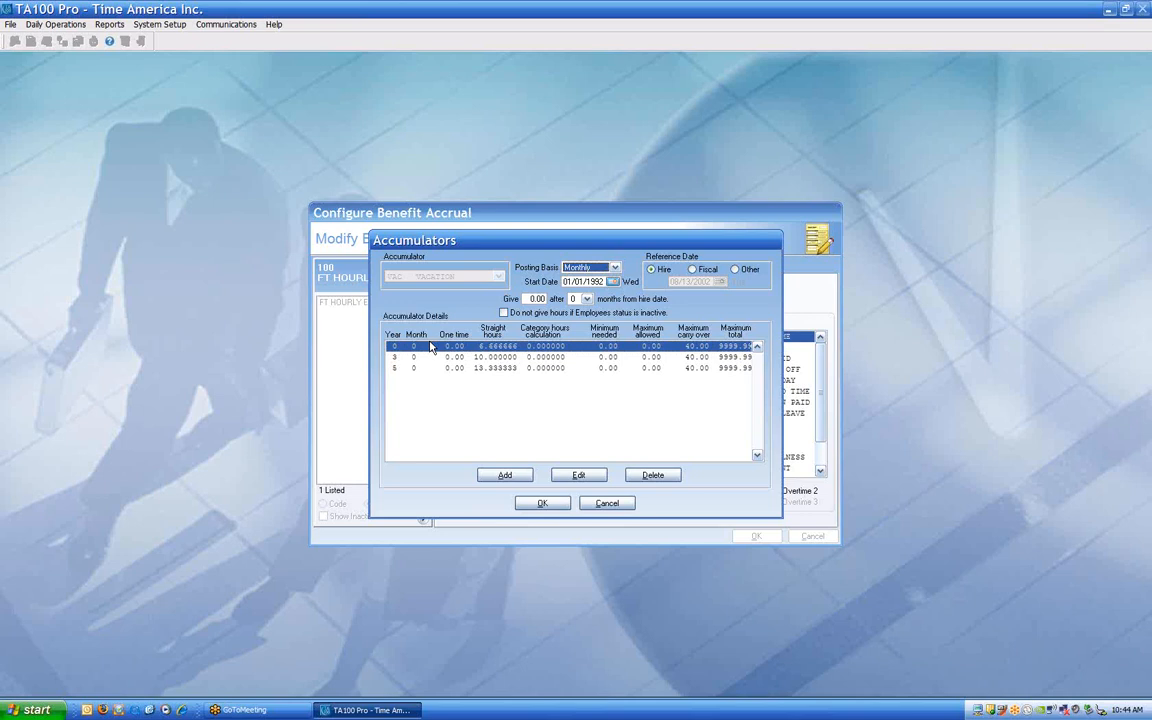
click(495, 357)
click(578, 475)
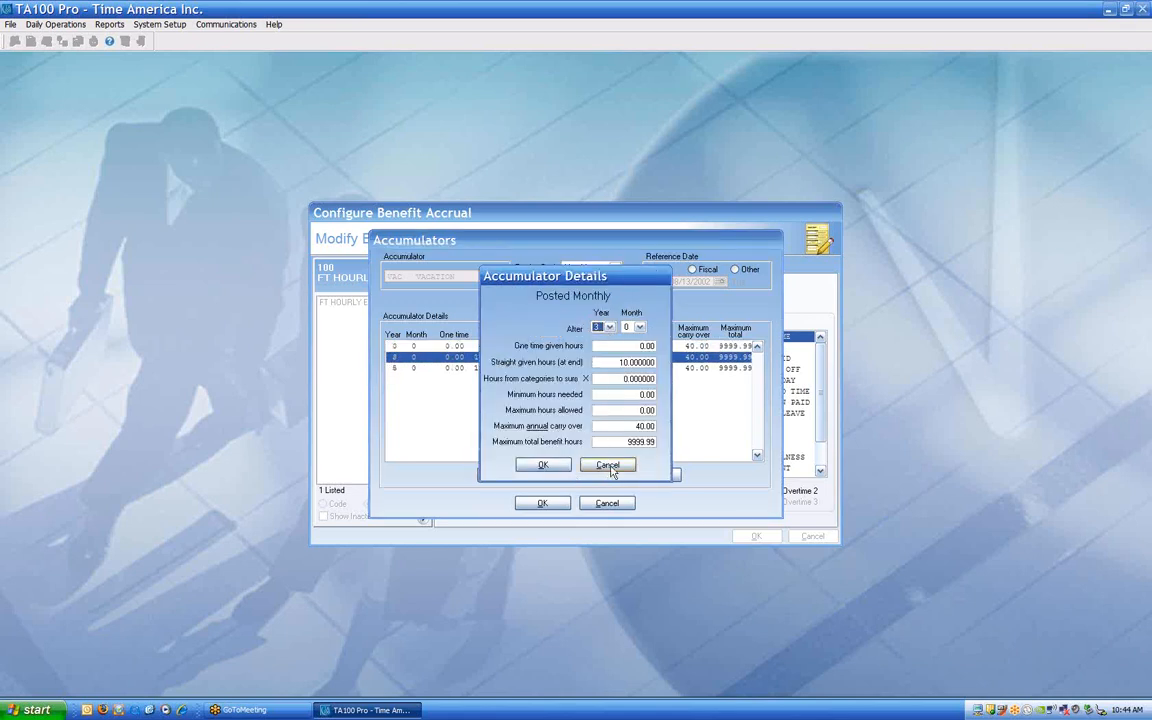
click(607, 464)
click(395, 368)
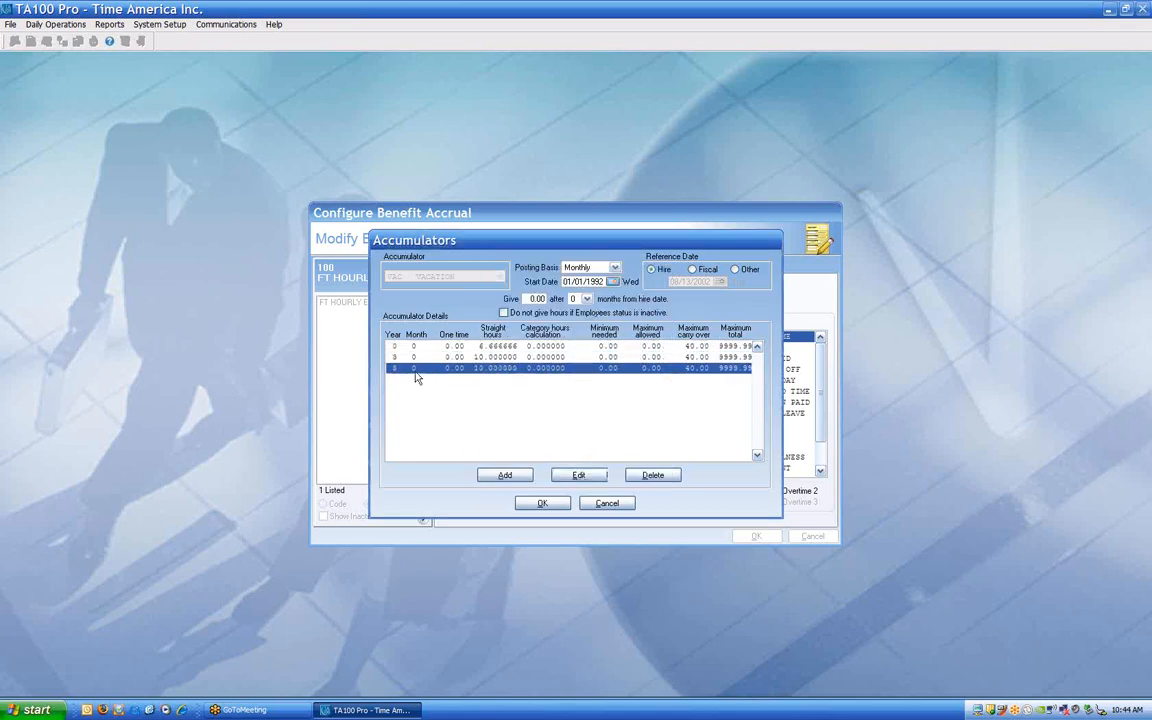
click(578, 475)
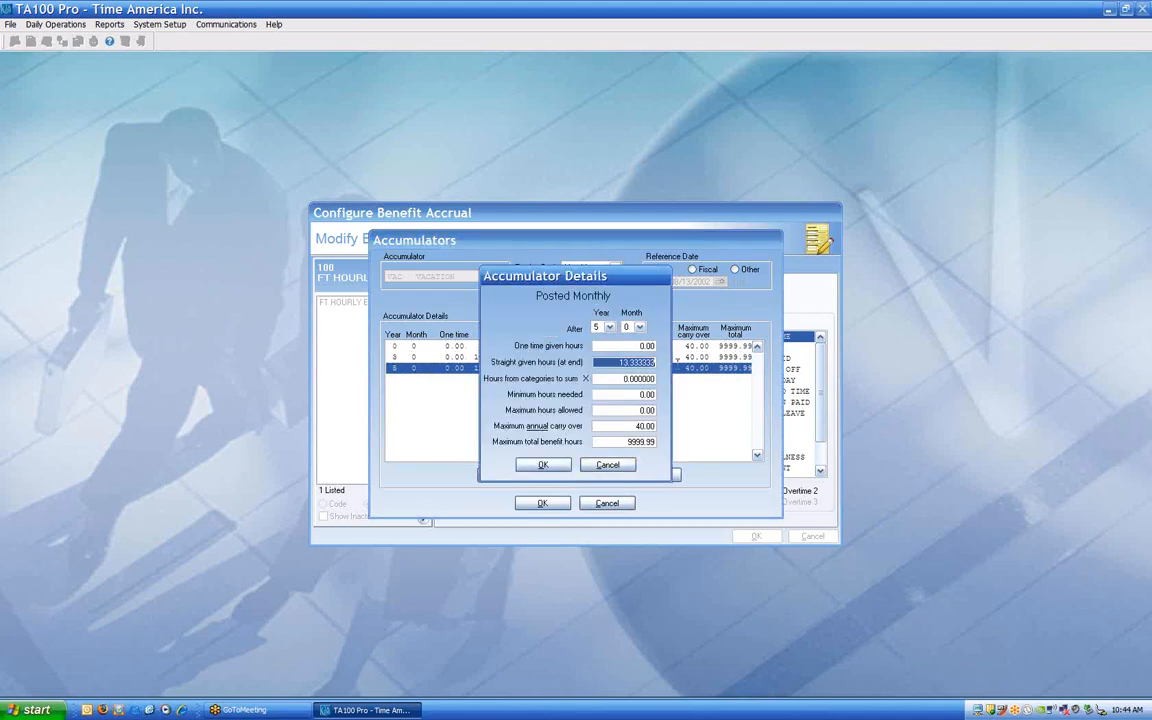
click(607, 464)
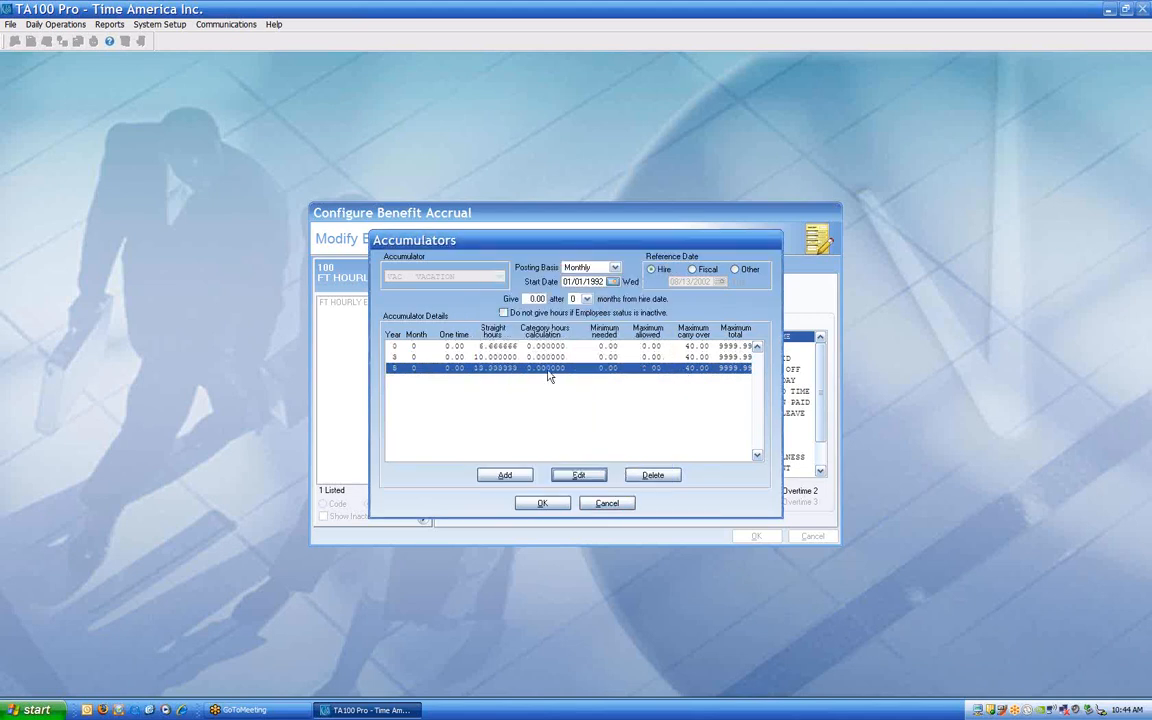
- Compare the vacation accumulator's 3-year and 5-year entries, and close the benefit accrual configuration without saving
click(424, 360)
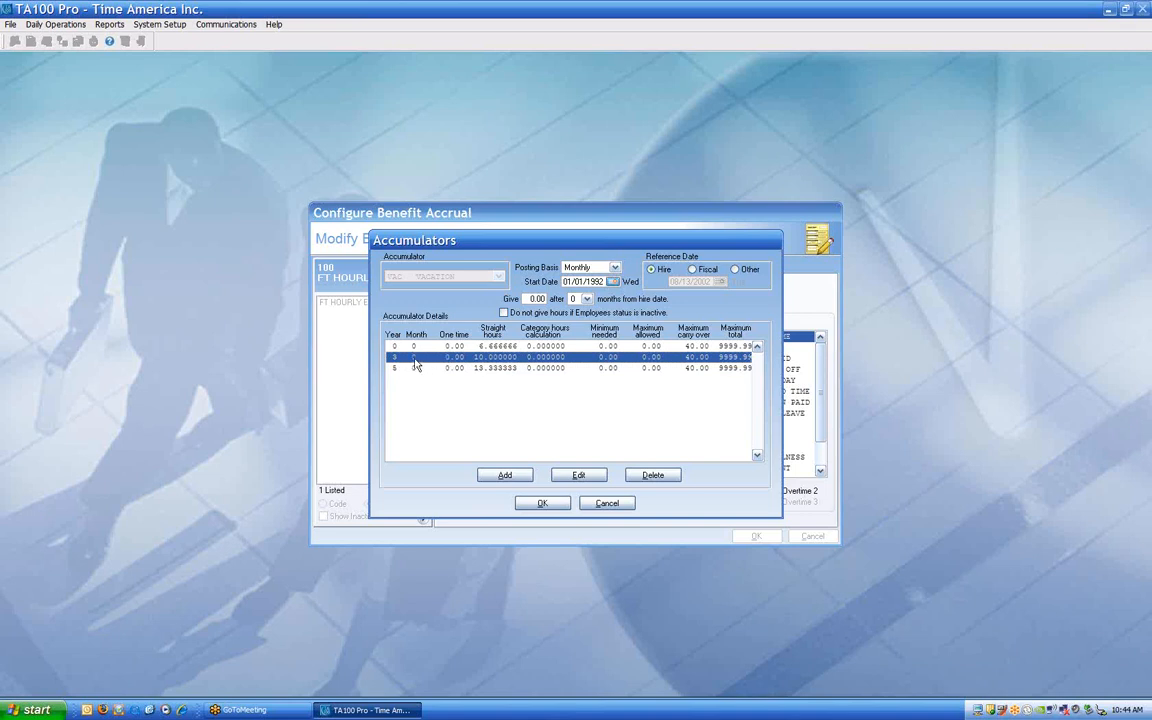
click(484, 369)
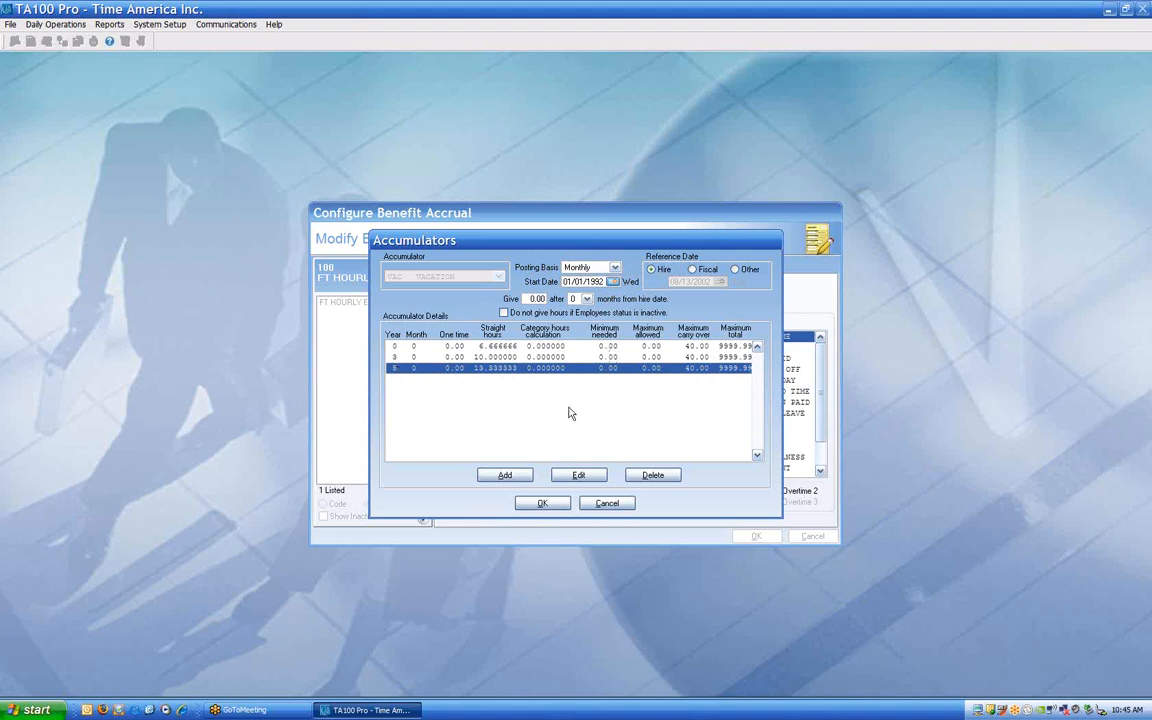
click(607, 504)
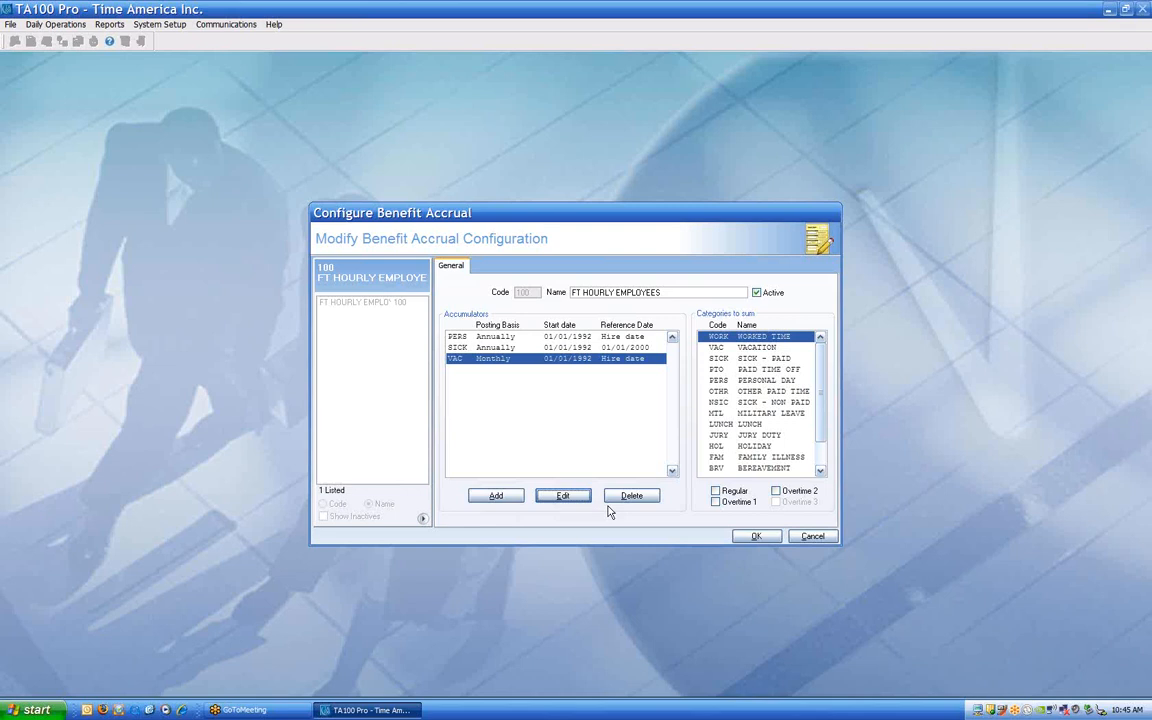
click(810, 537)
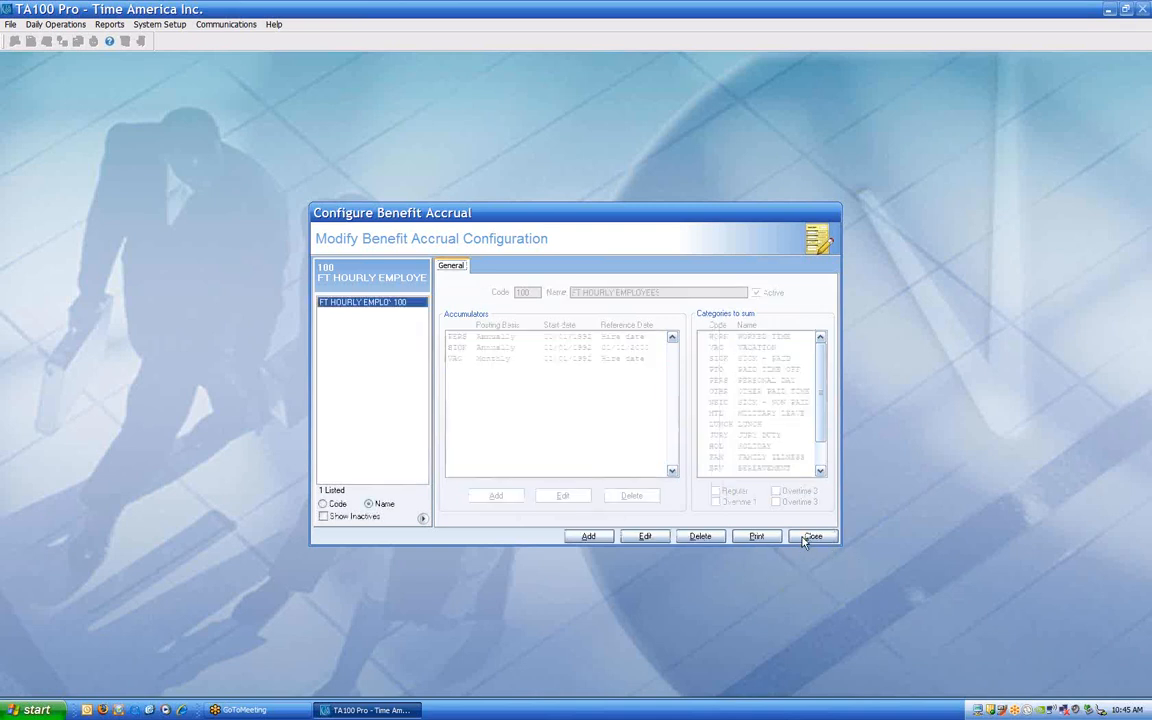
click(812, 537)
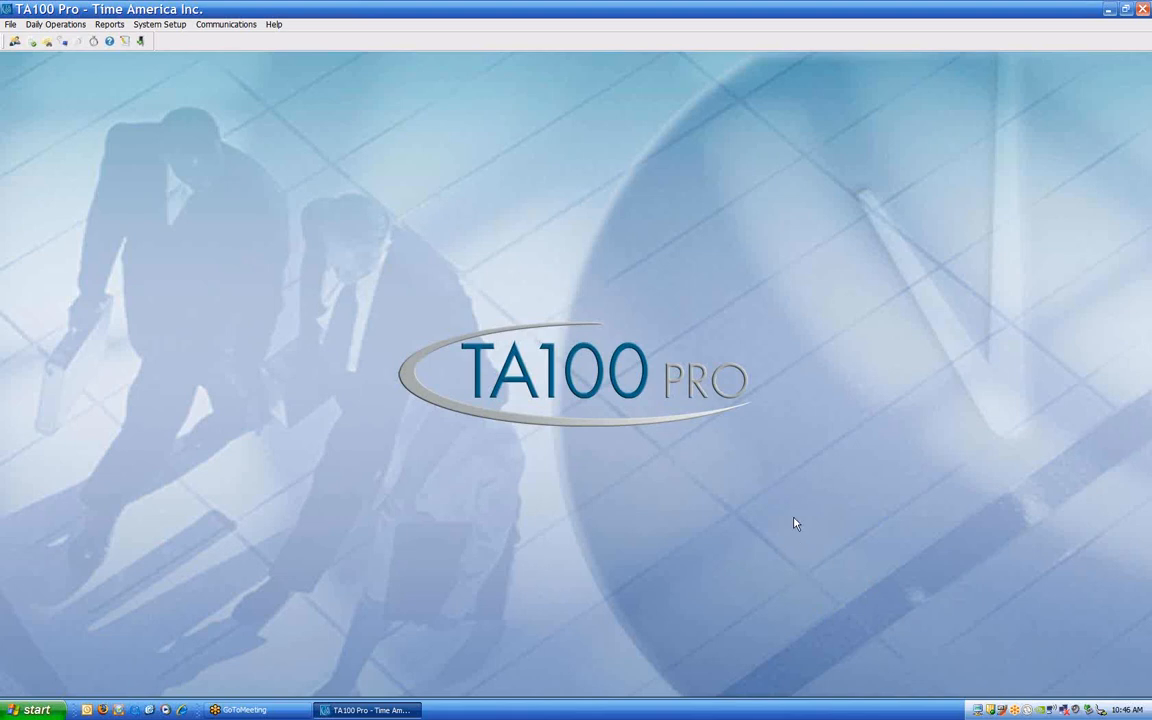
- Open the Demo TA520L clock's configuration for editing and keep LAN (RS485) as its communication path
click(176, 28)
mouse_move(222, 28)
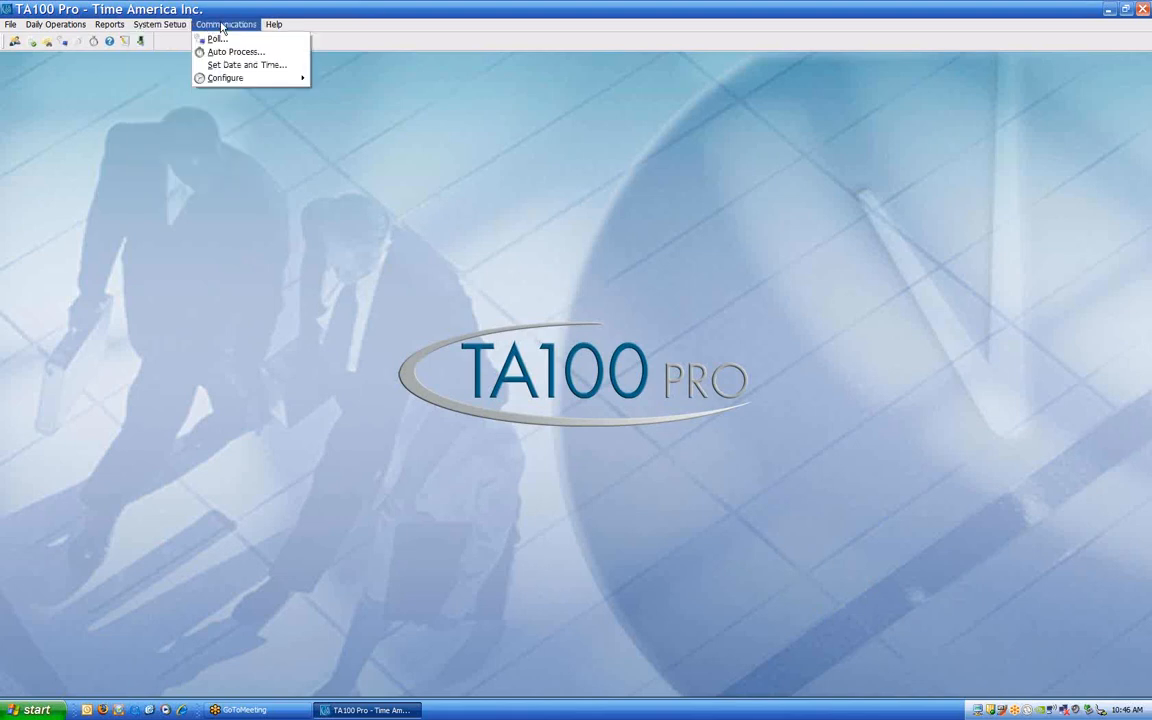
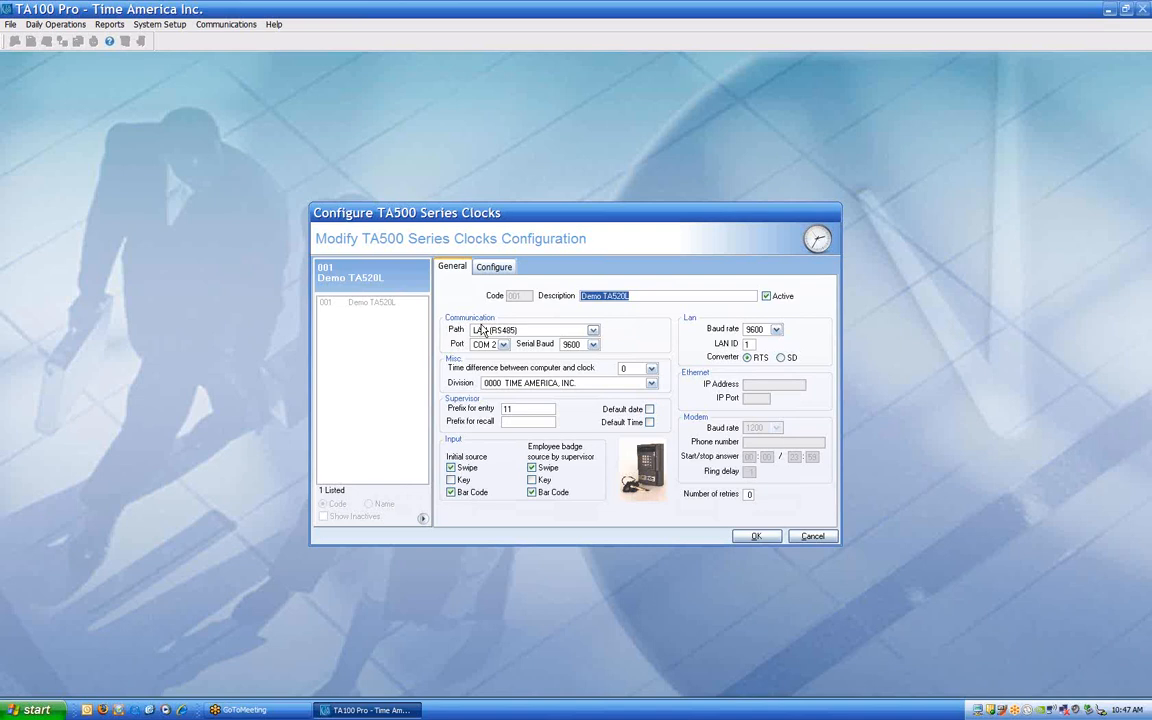
click(594, 332)
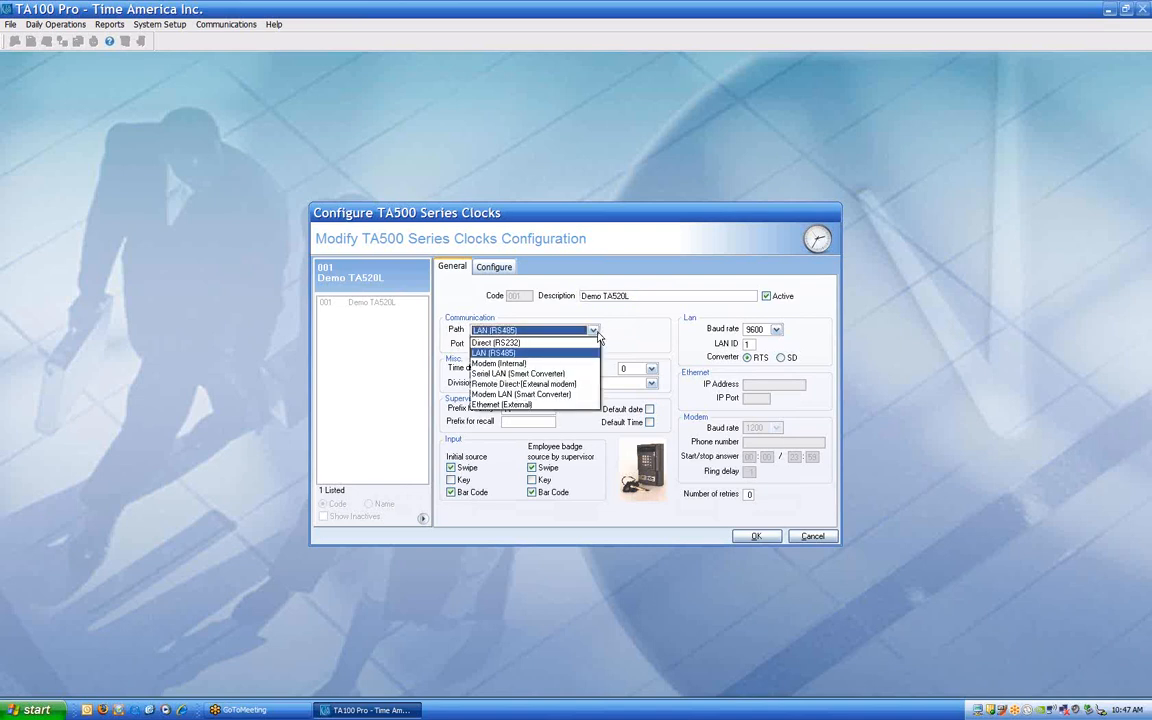
click(513, 353)
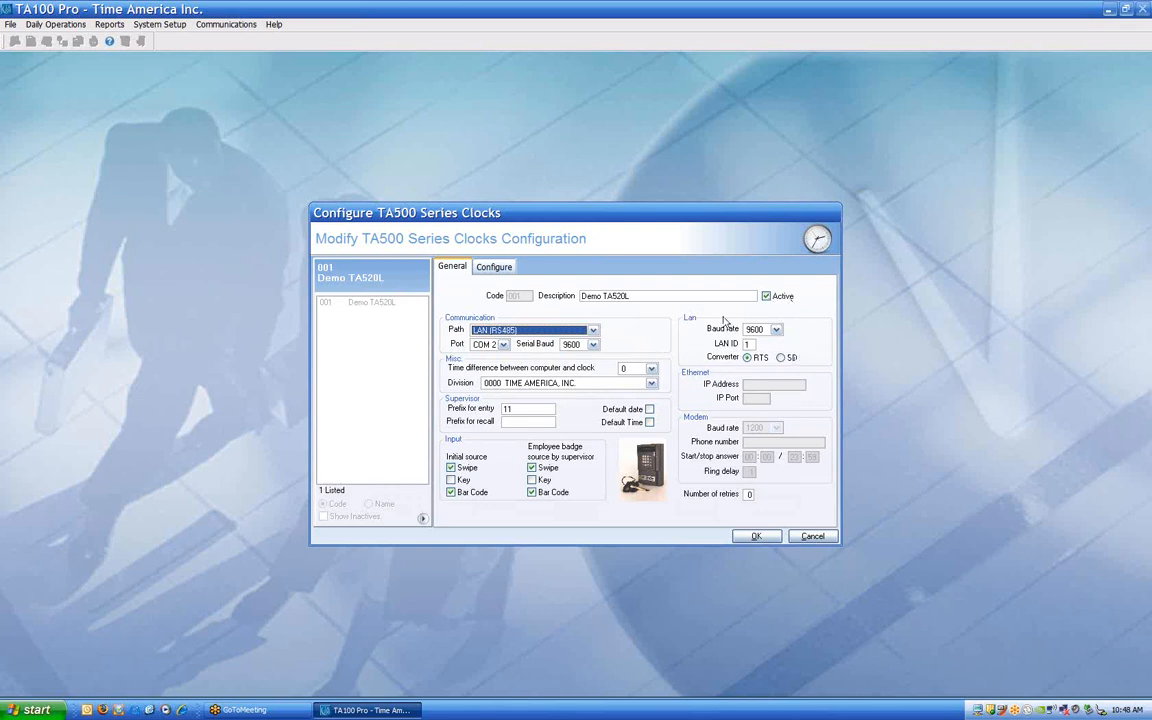
- Check the Demo TA520L clock's LAN ID and switch its communication path to Modem (Internal)
drag(752, 345, 712, 345)
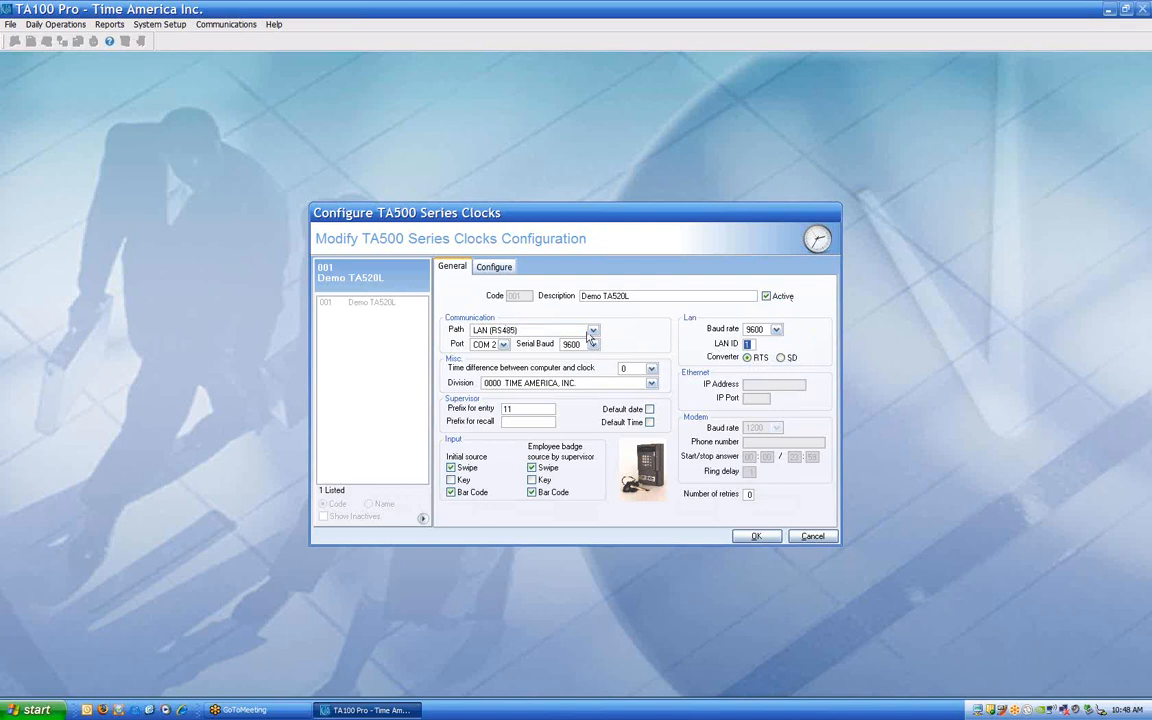
click(540, 330)
click(540, 364)
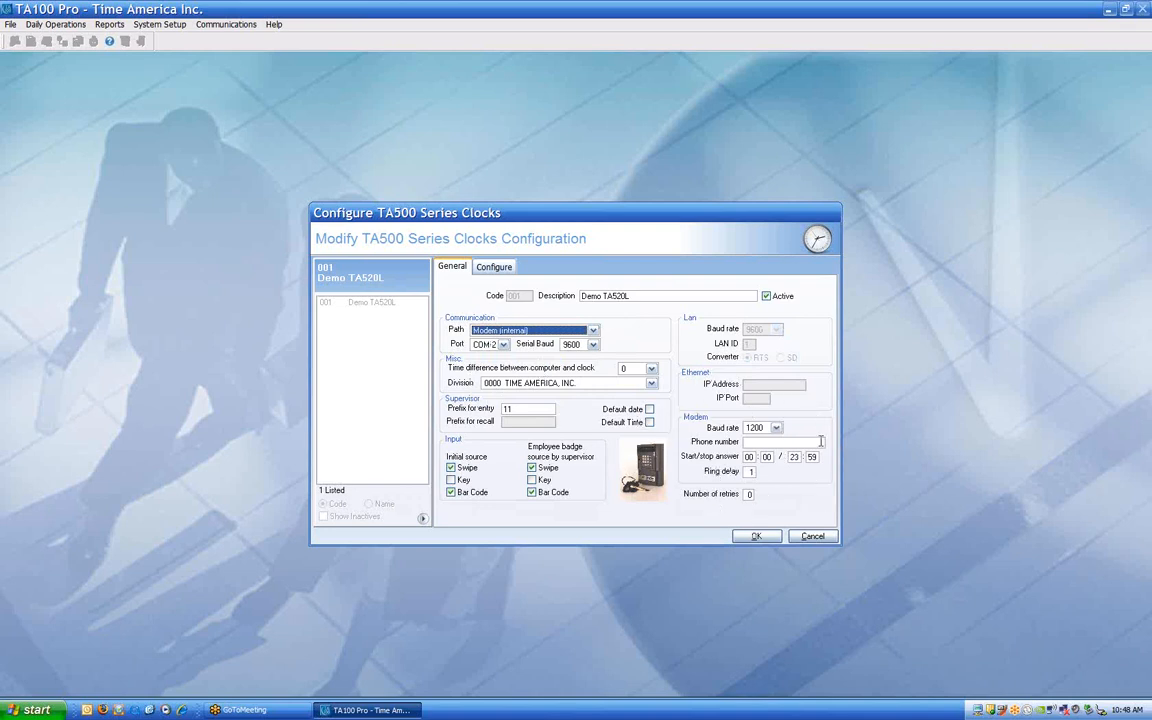
- Set the modem's start/stop answer window to 01:00 through 04:00, leaving the phone number blank
click(760, 444)
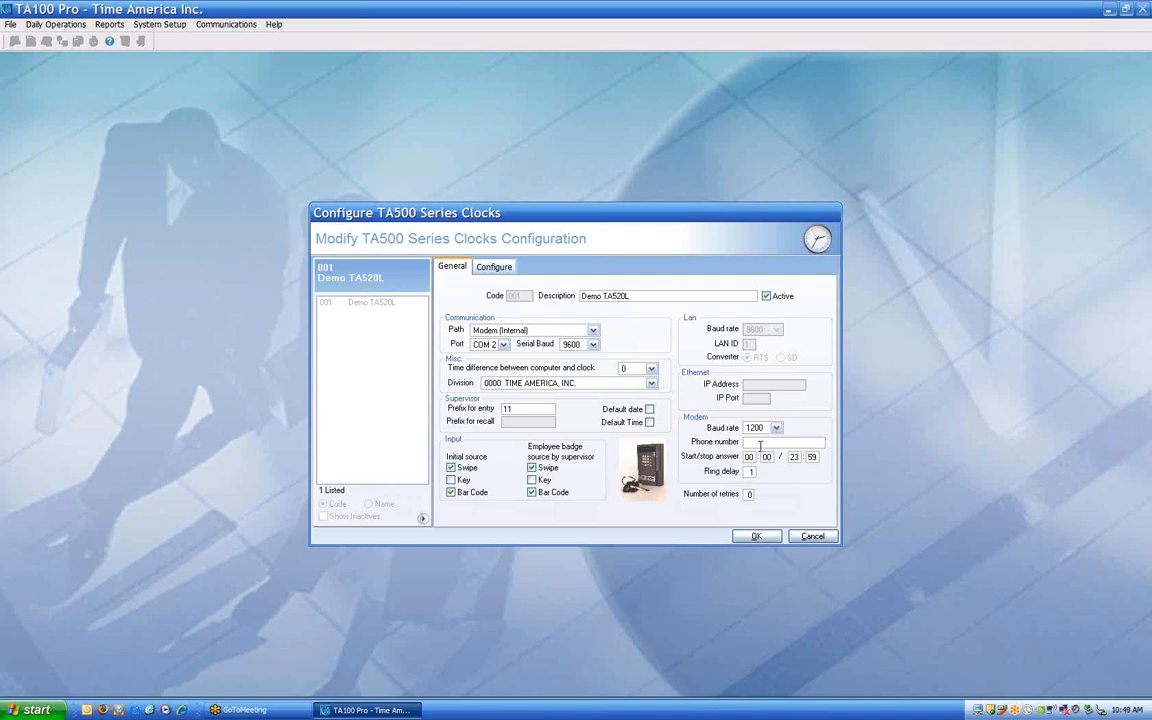
key(Tab)
text(01)
key(Tab)
text(04)
key(Tab)
text(00)
key(Tab)
- Set the clock's number of communication retries to 1
click(750, 495)
text(2)
drag(745, 495, 768, 491)
text(1)
- Switch the communication path to Ethernet (External) and review the COM port and serial baud choices without changing them
click(593, 331)
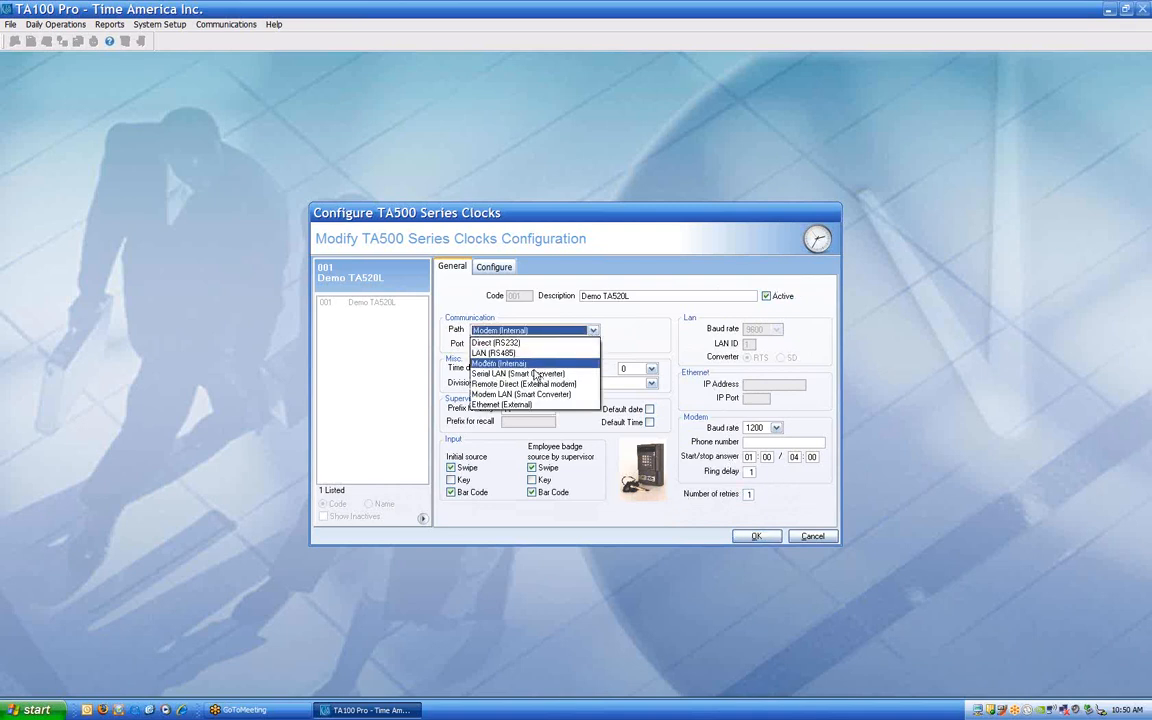
click(511, 404)
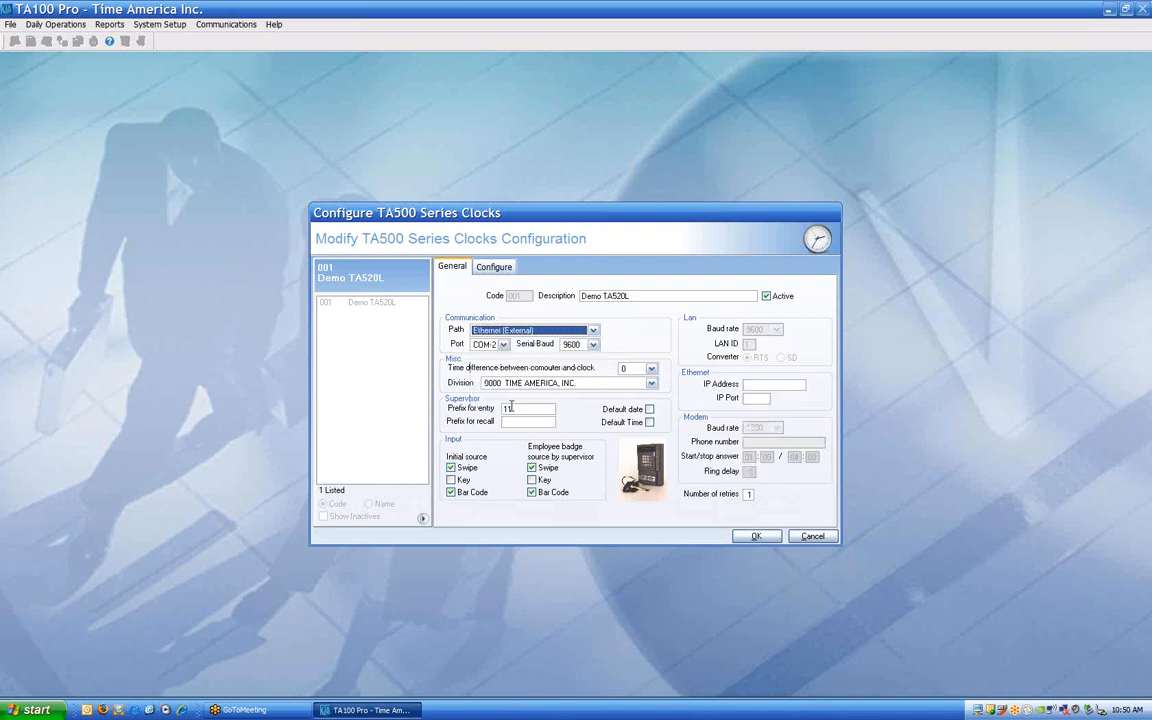
click(750, 386)
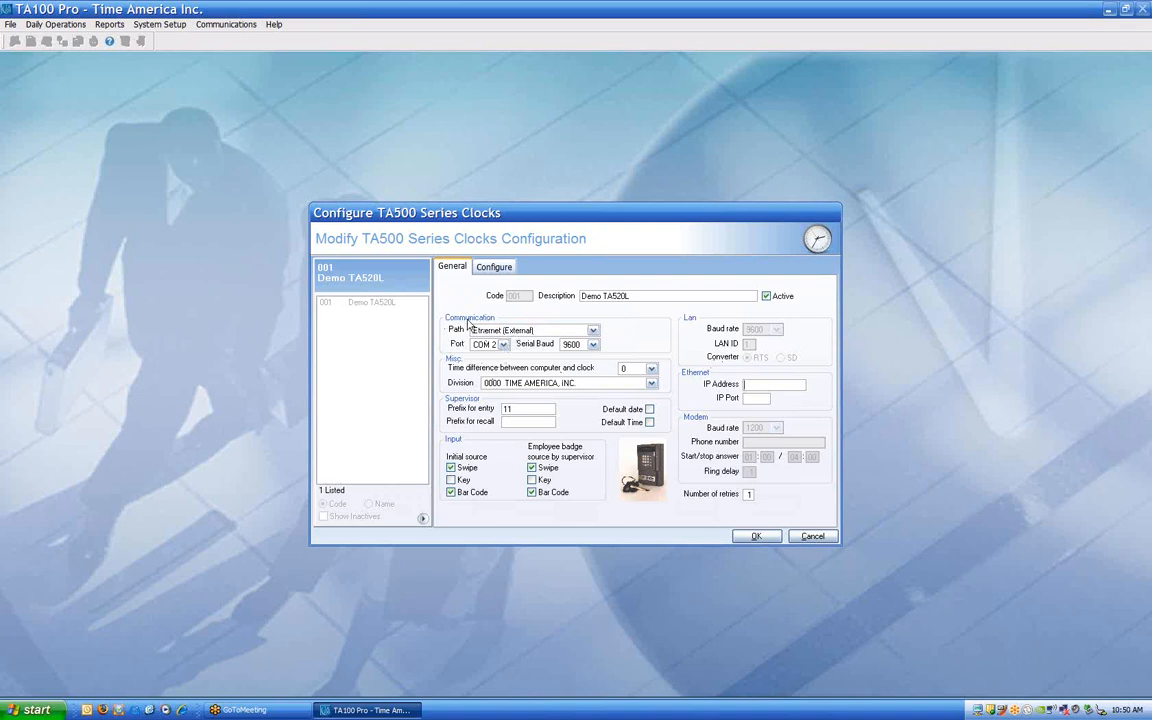
click(503, 344)
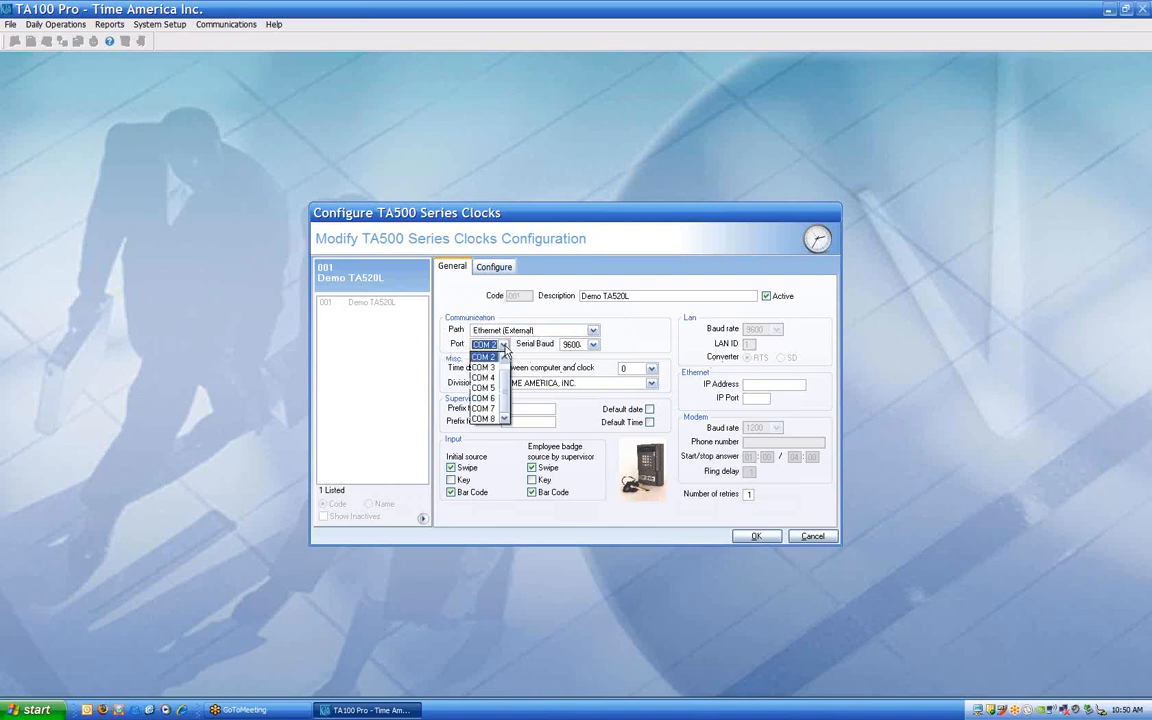
scroll(505, 352, up, 1)
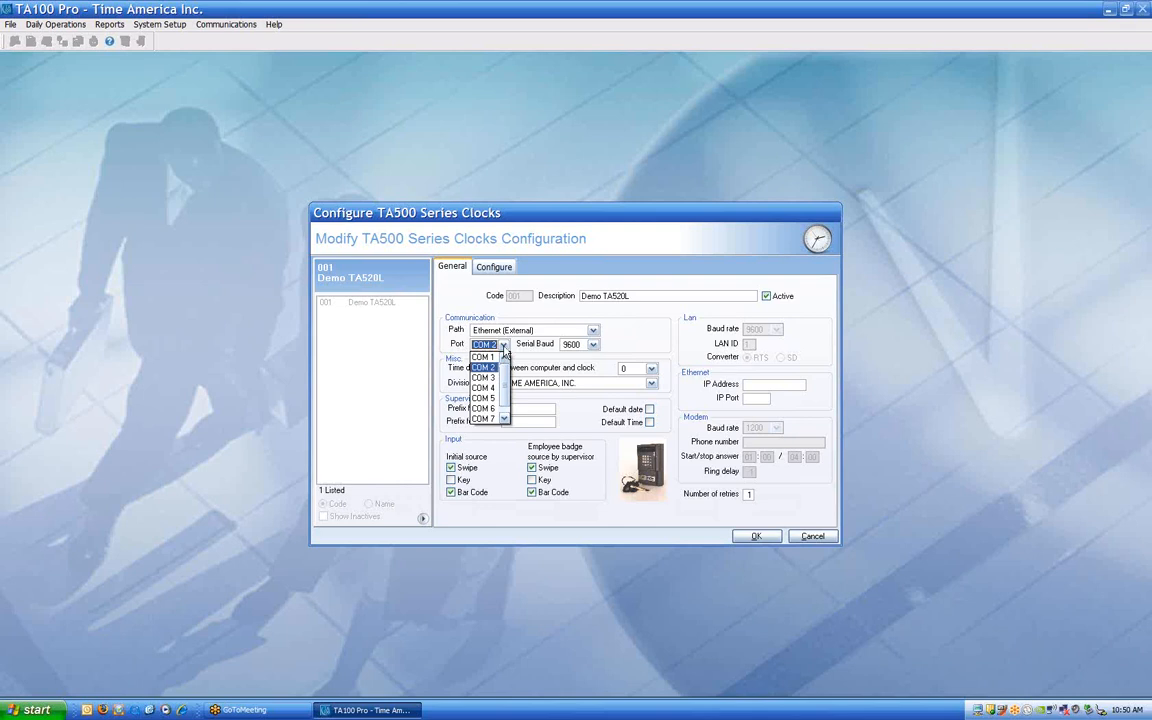
click(625, 328)
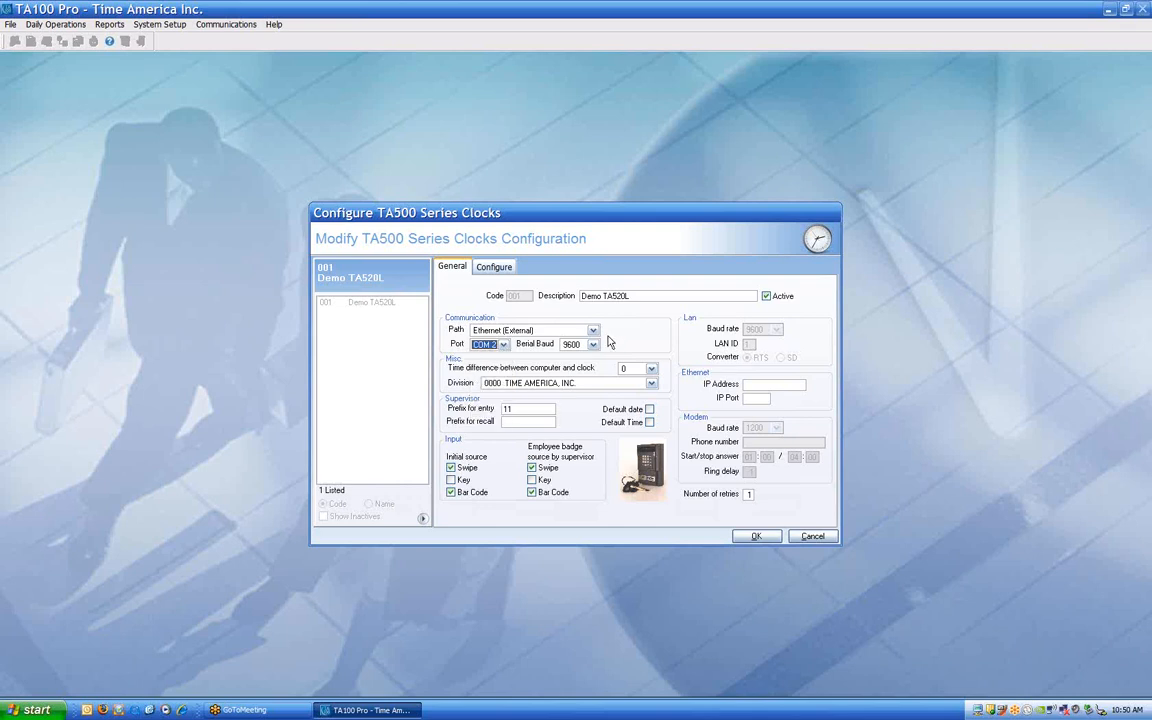
click(594, 345)
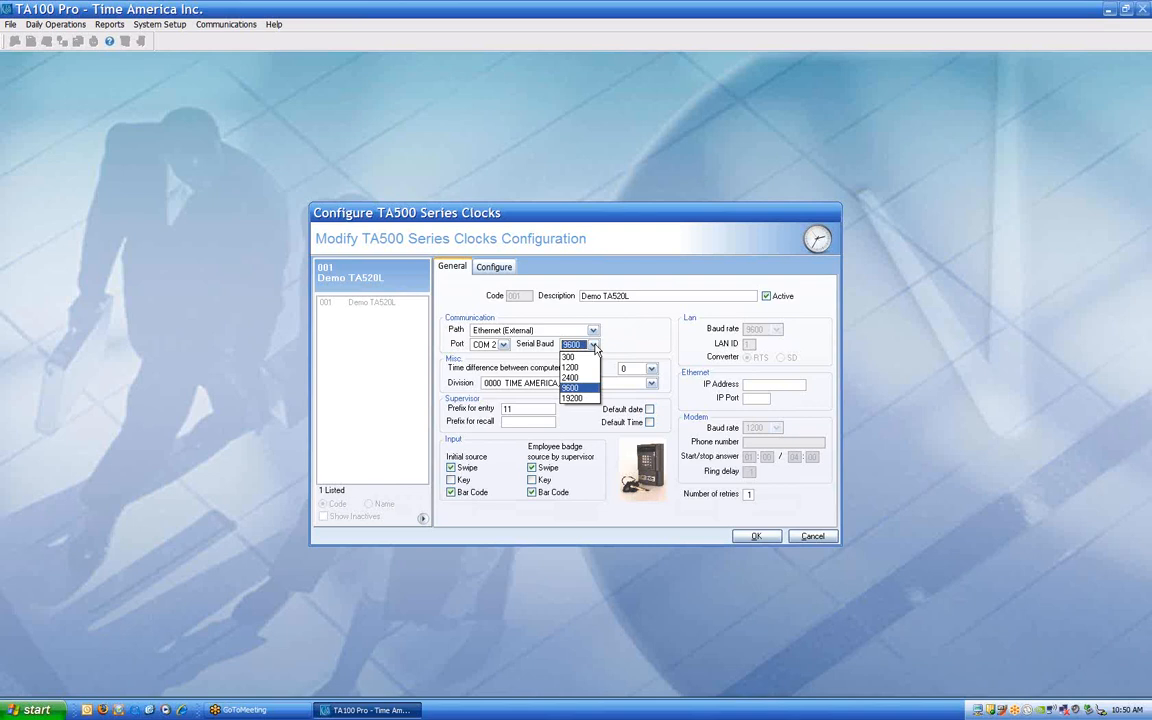
click(614, 341)
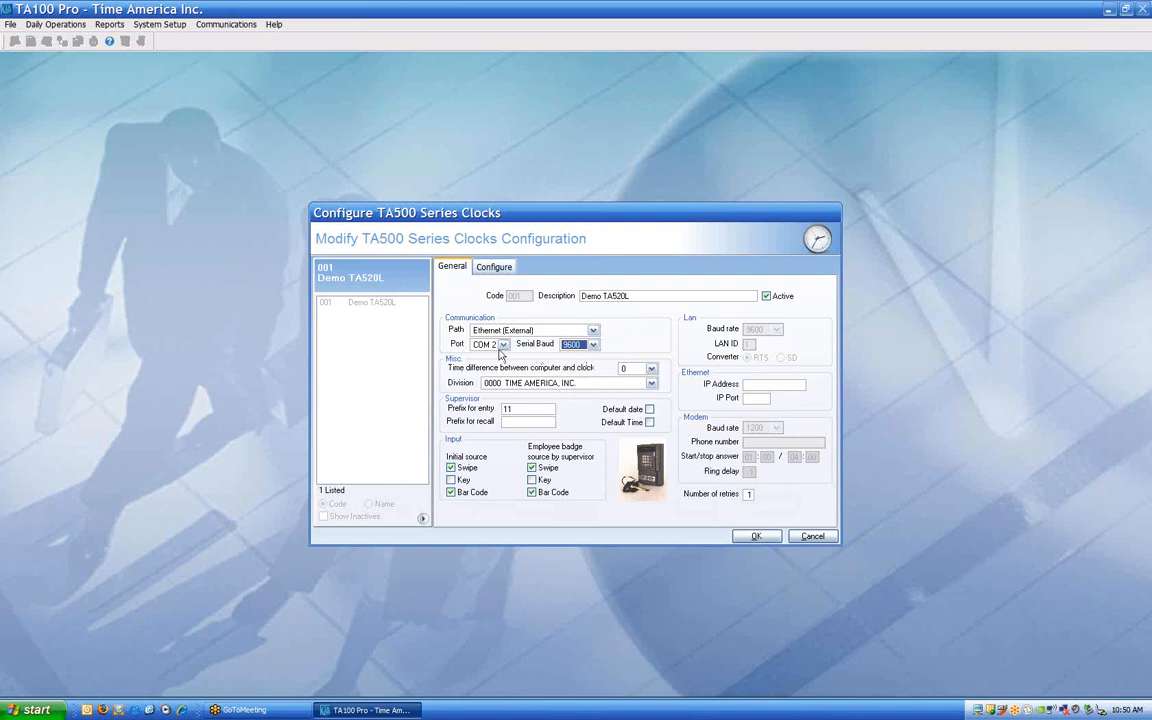
- Set the time difference between computer and clock to 3 and review the divisions, keeping 0000 TIME AMERICA, INC
click(651, 368)
click(652, 385)
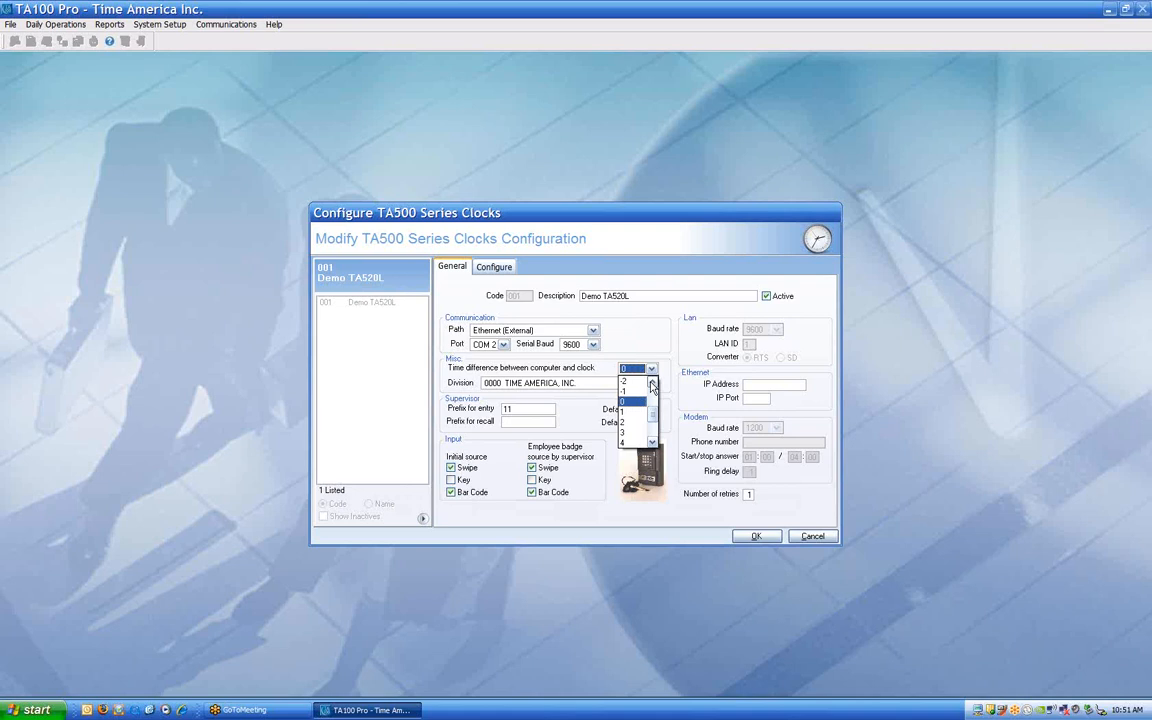
click(652, 383)
click(626, 381)
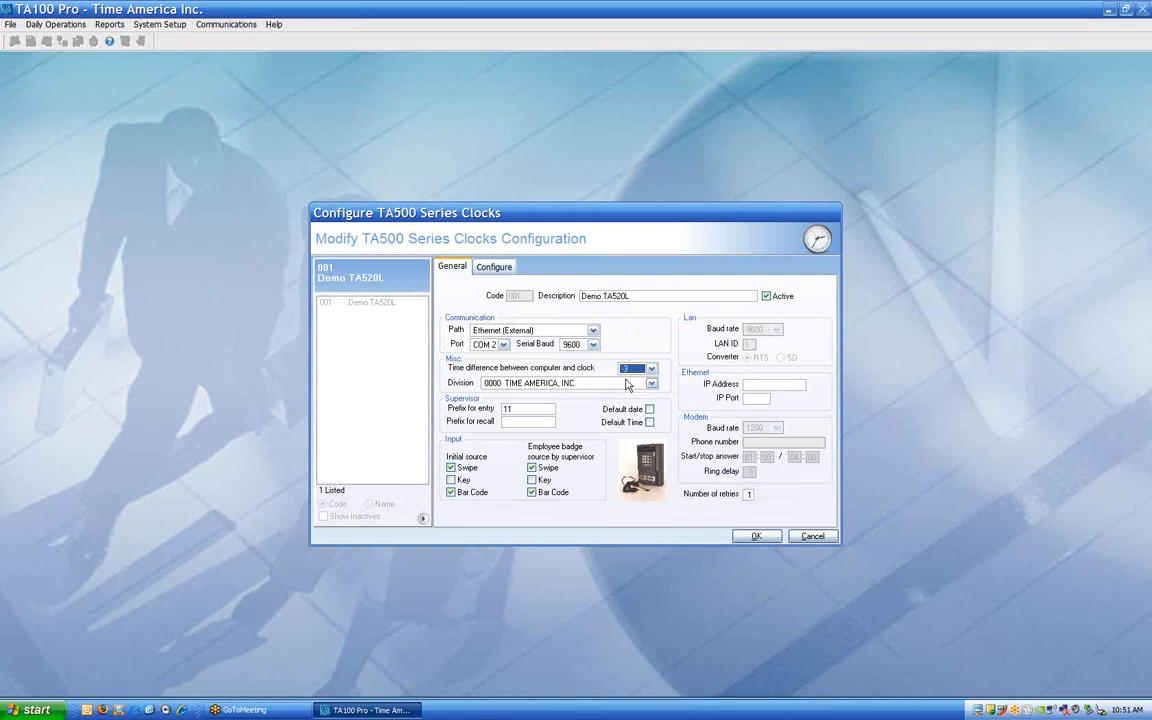
click(640, 369)
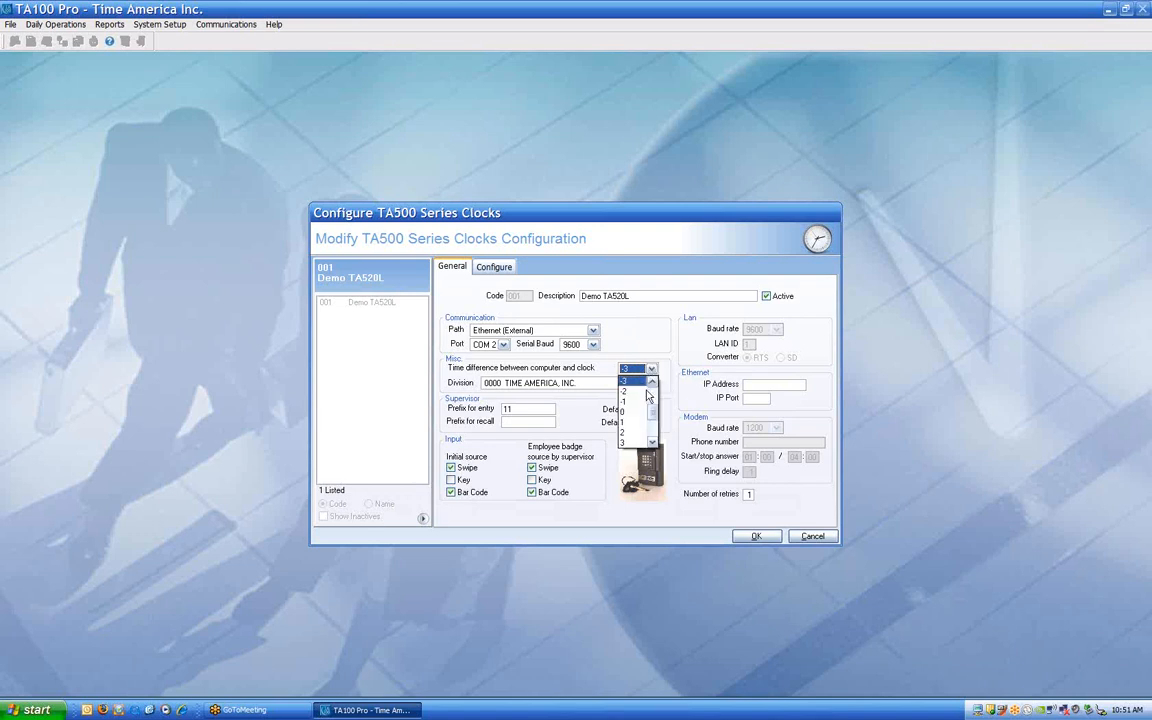
click(627, 441)
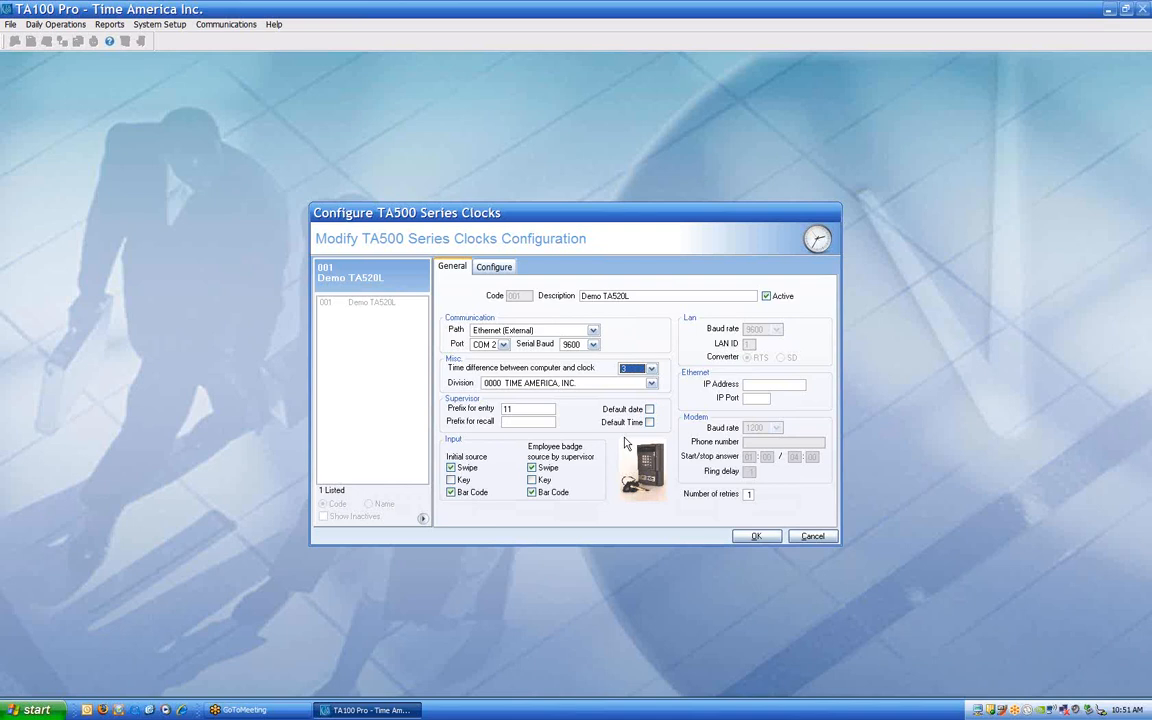
click(651, 384)
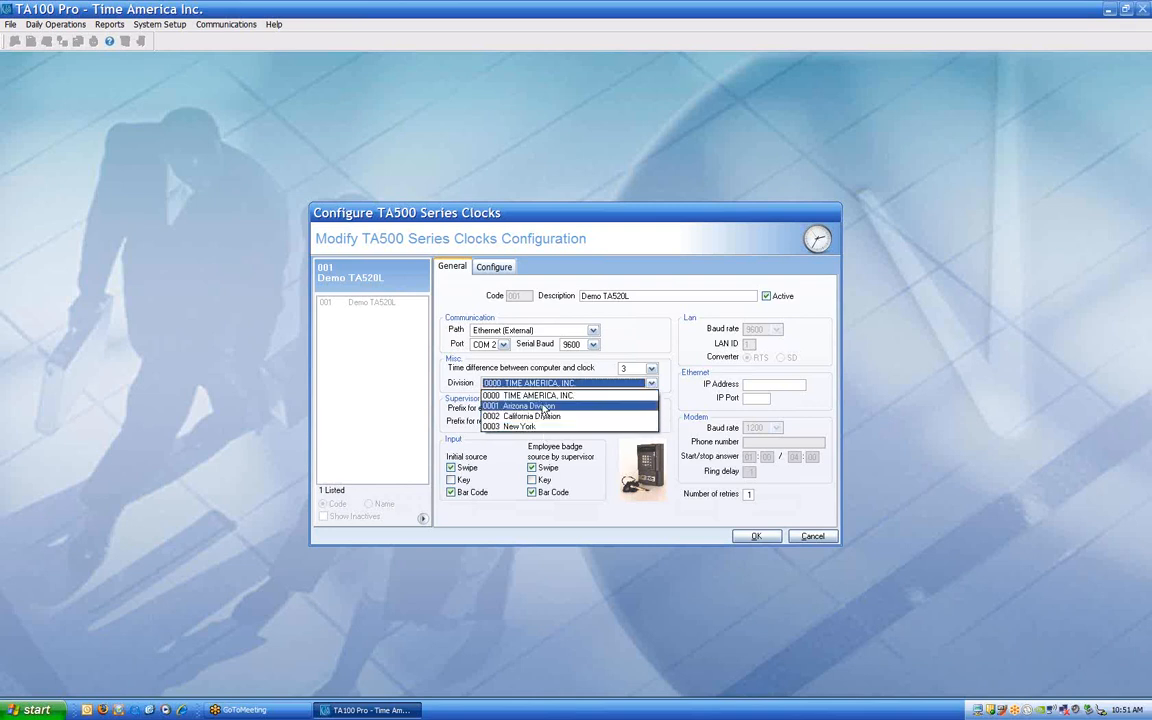
click(670, 362)
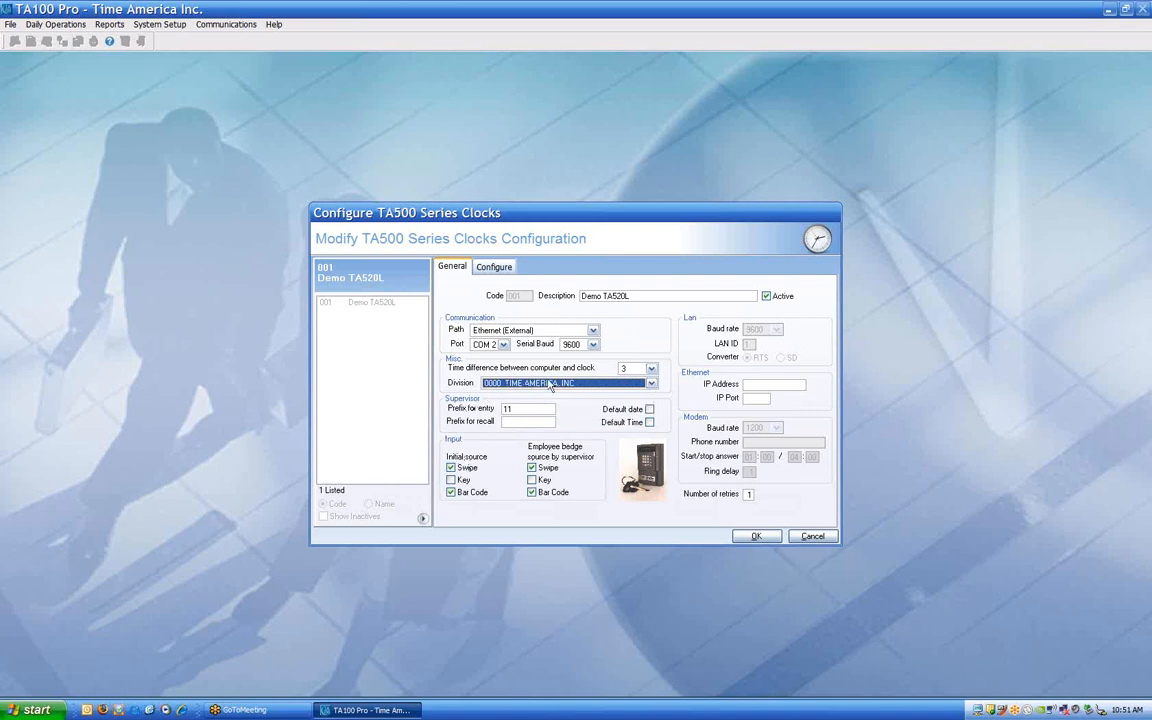
- Set the supervisor prefix for recall to 10 and enable Key as an employee badge source by supervisor
click(528, 408)
drag(528, 408, 484, 410)
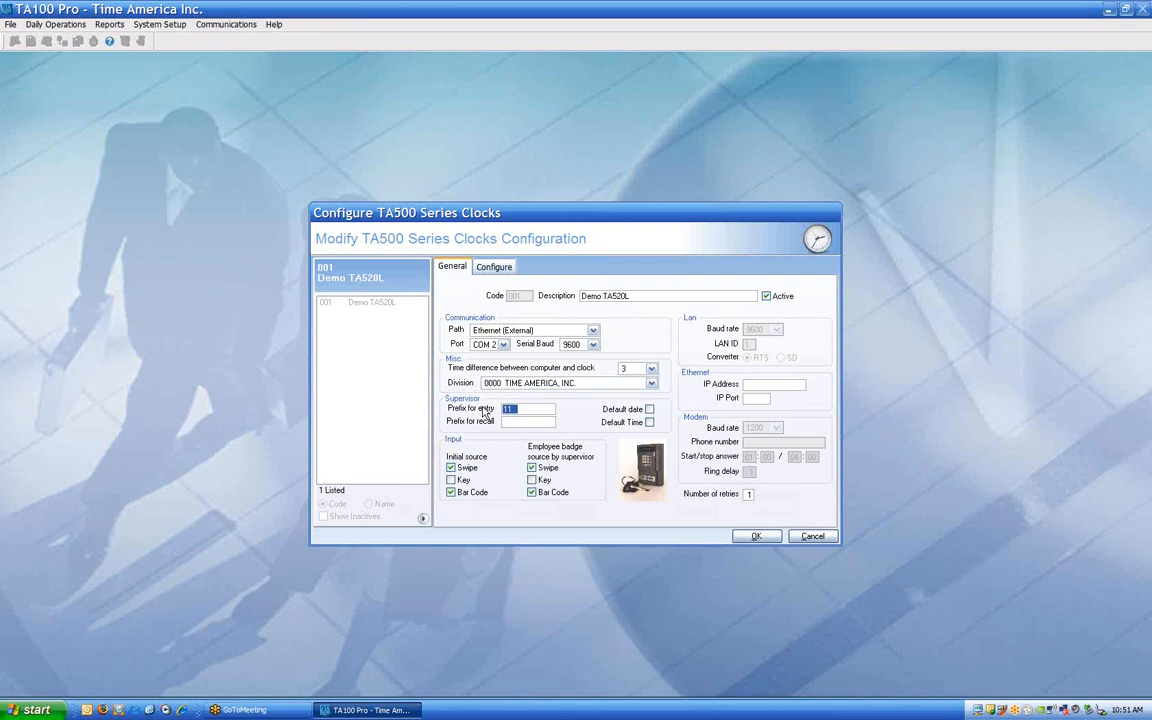
click(519, 420)
text(10)
click(649, 423)
click(650, 423)
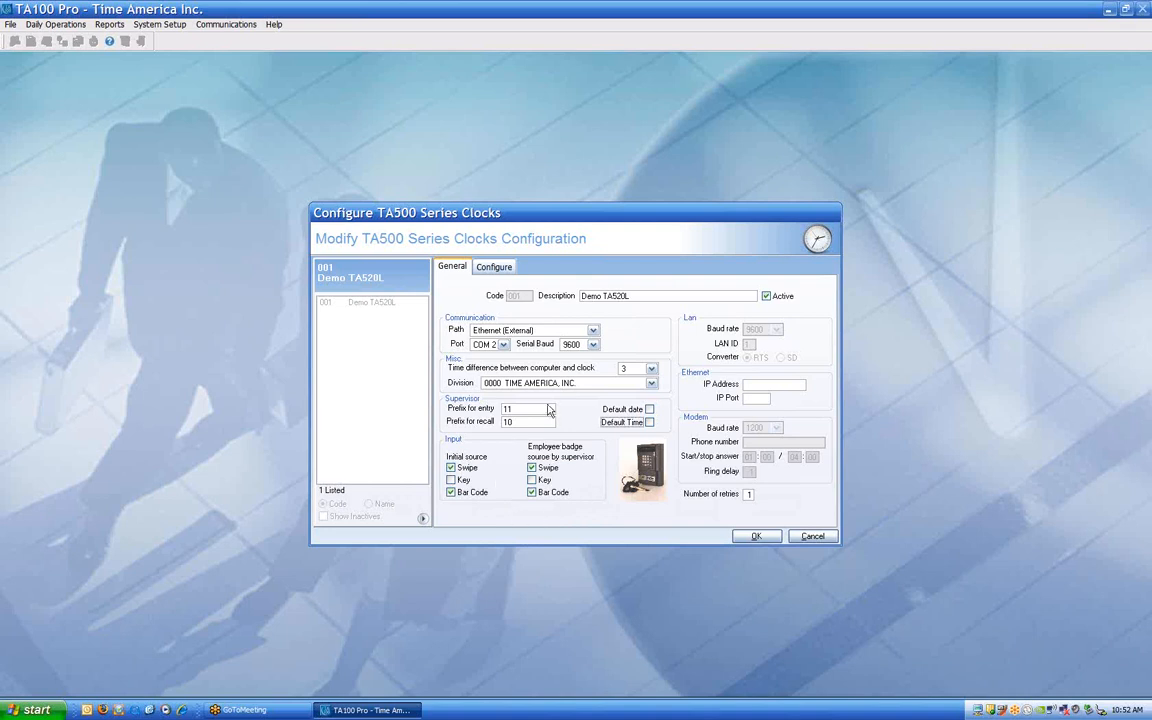
click(532, 481)
click(451, 481)
- Examine the clock's time-outs for data input, function entry, displayed messages, supervisor questions and errors
click(503, 268)
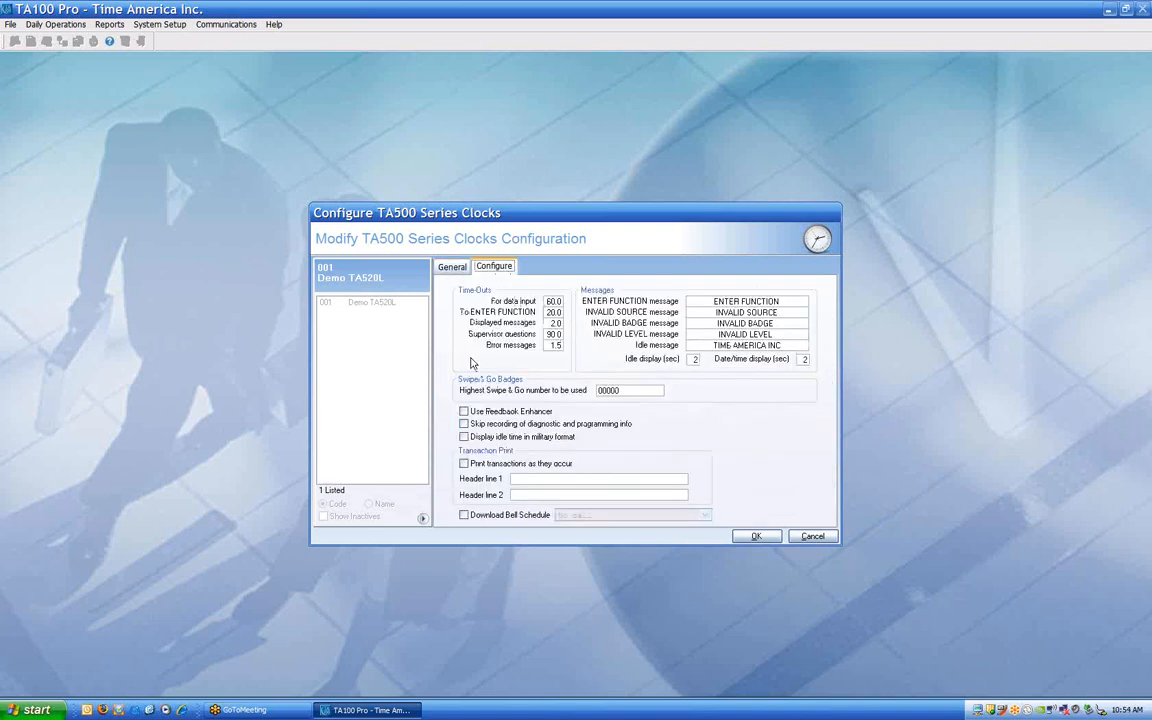
double_click(549, 301)
key(Tab)
key(Tab)
key(Tab)
key(Tab)
- Examine the ENTER FUNCTION and INVALID SOURCE messages and check the allowed input sources in the general settings
click(766, 302)
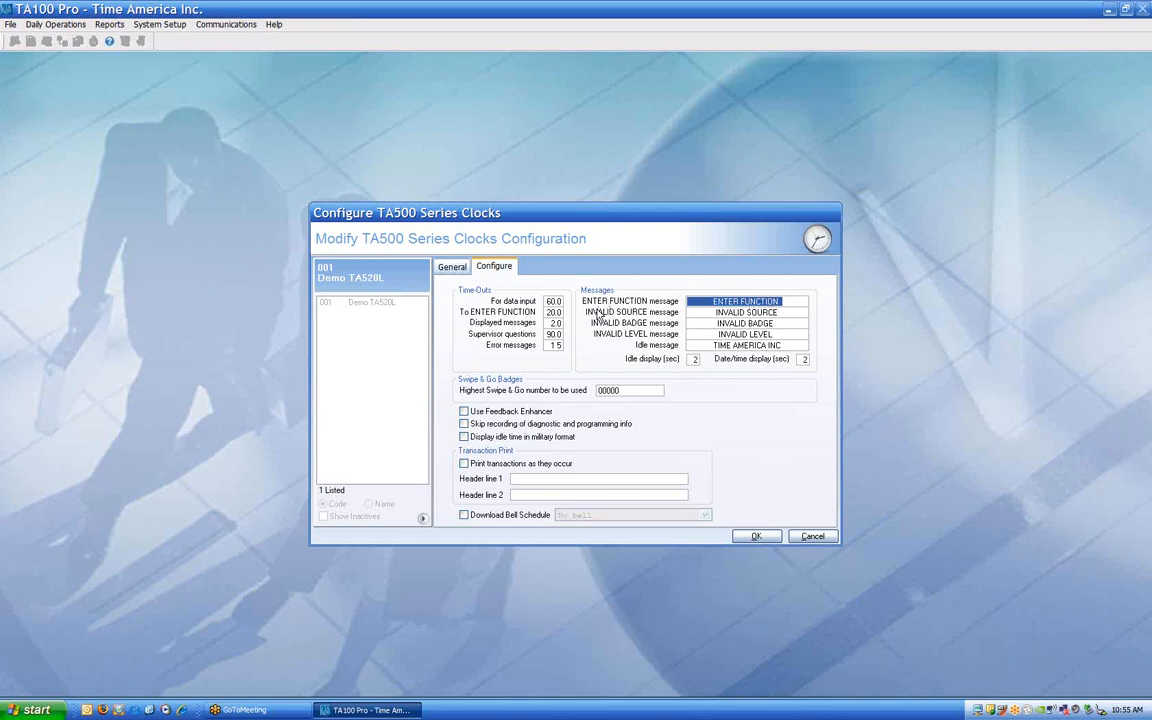
key(Tab)
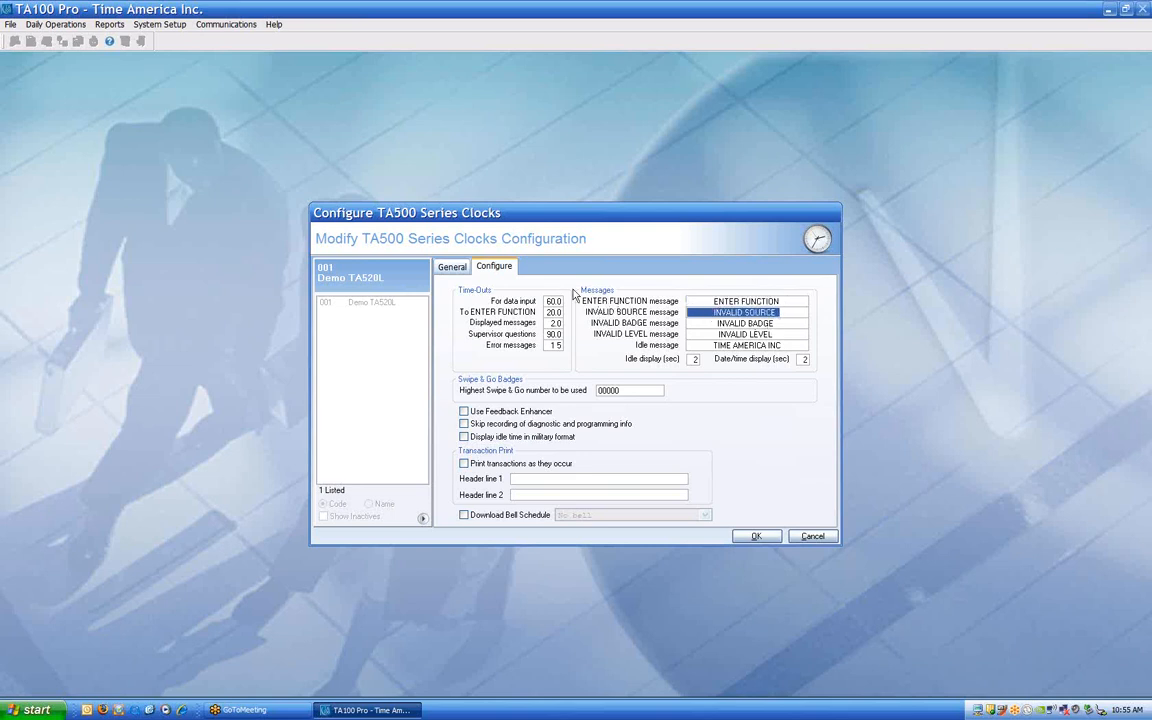
click(451, 266)
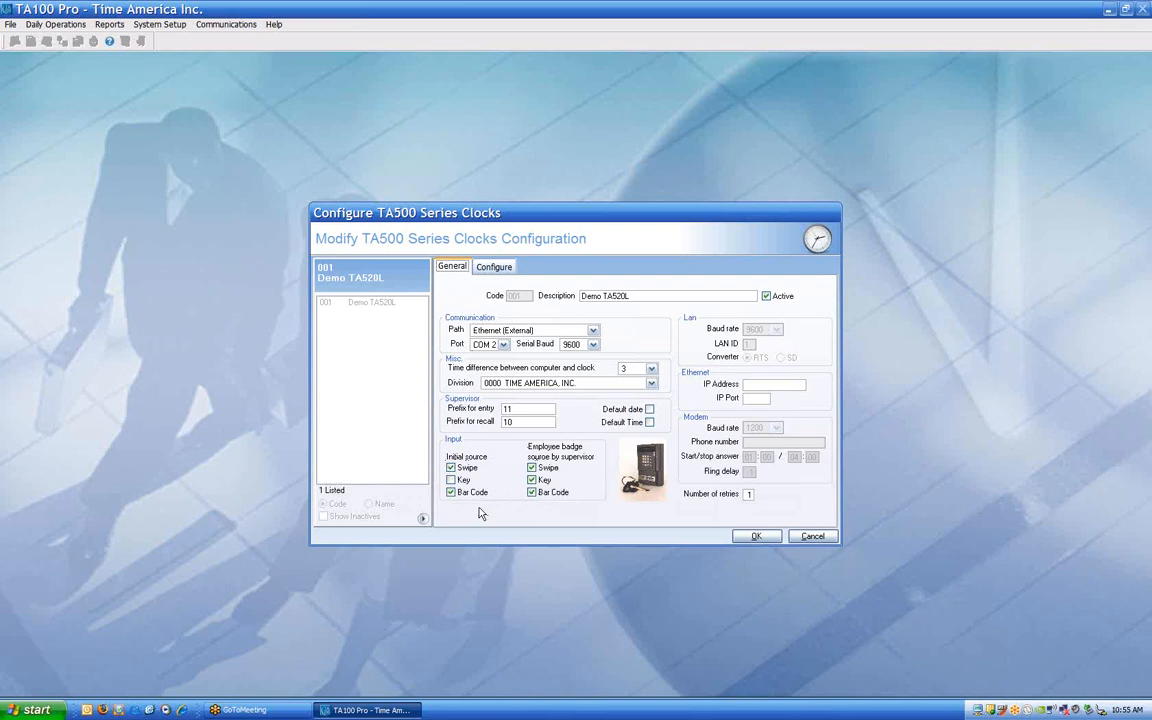
click(495, 267)
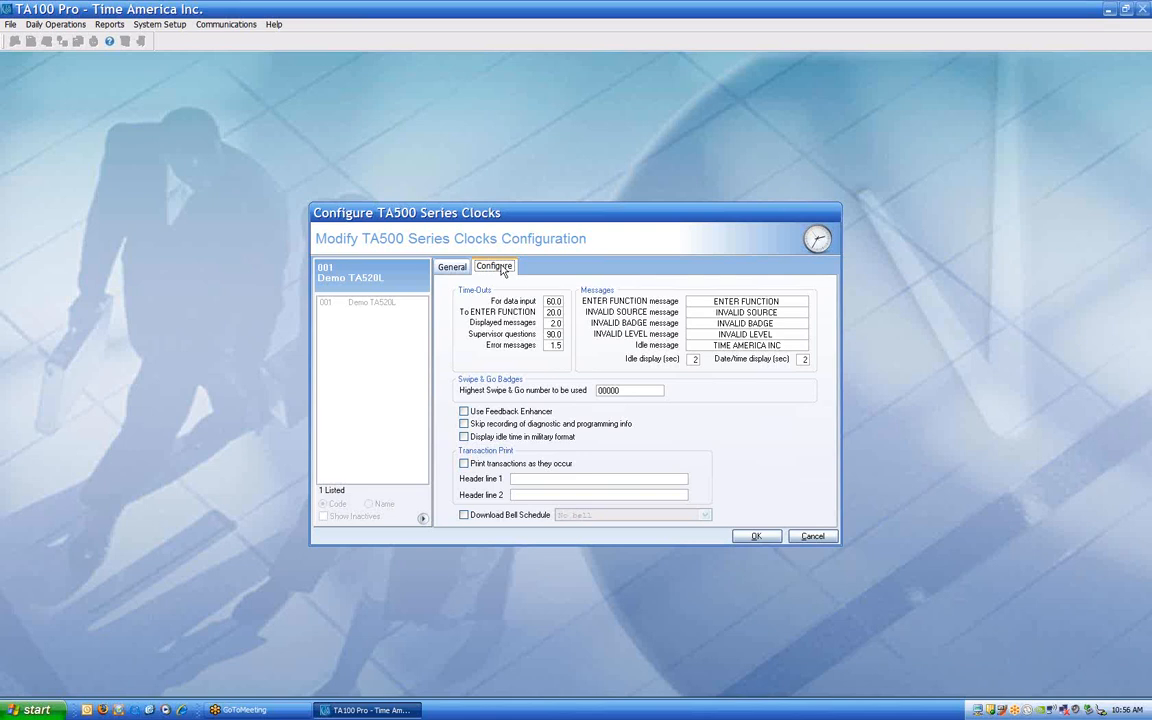
- Examine the INVALID BADGE and idle messages along with the idle and date/time display durations
drag(783, 323, 701, 320)
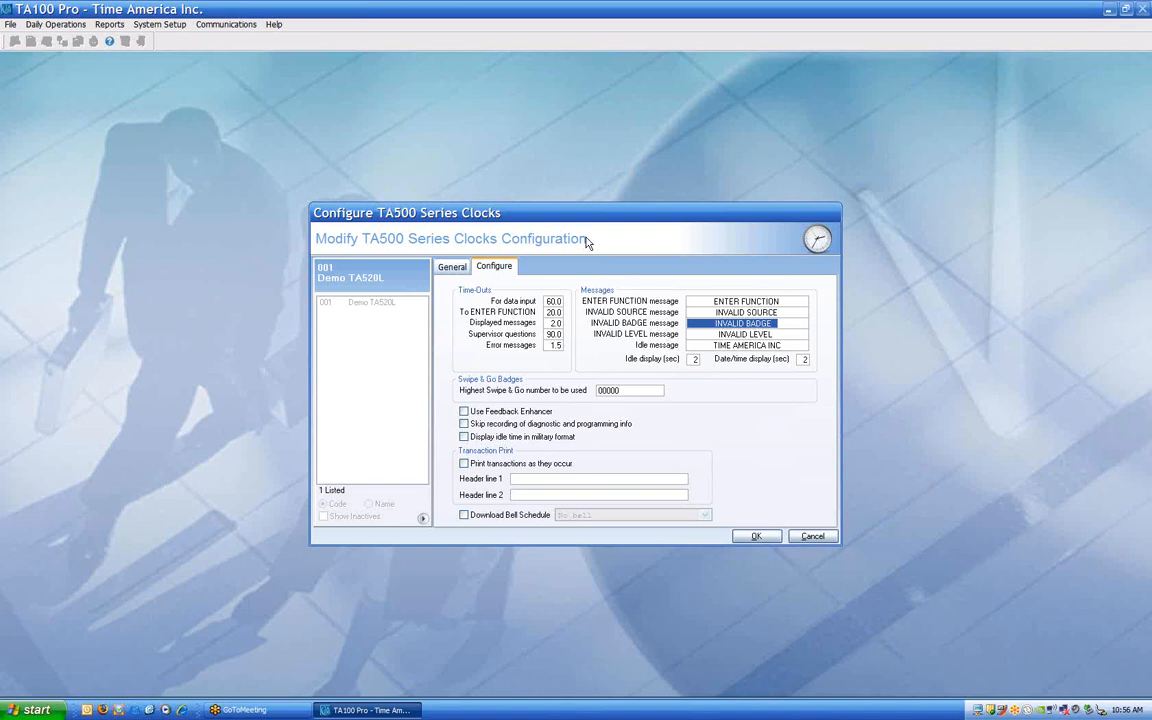
click(688, 346)
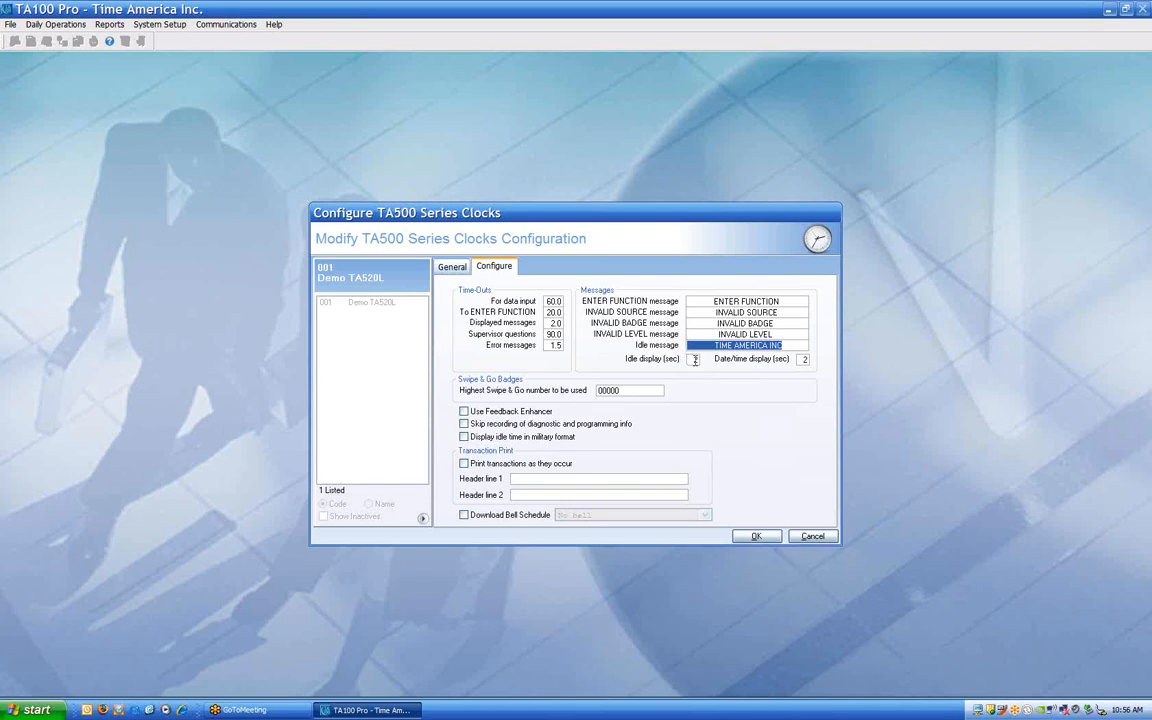
click(693, 360)
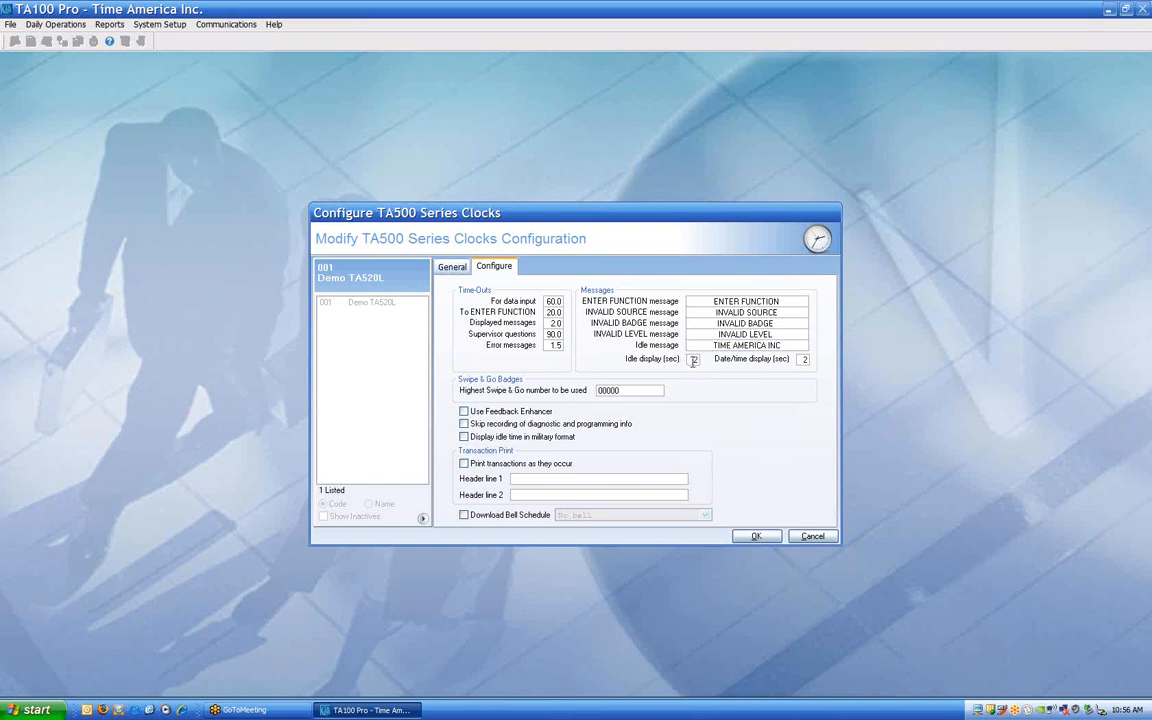
click(802, 359)
double_click(692, 360)
- Set the highest Swipe & Go badge number to be used to 99999
double_click(802, 359)
key(Tab)
text(99999)
- Examine the options for the Feedback Enhancer, skipping diagnostic recording, and showing idle time in military format
key(Tab)
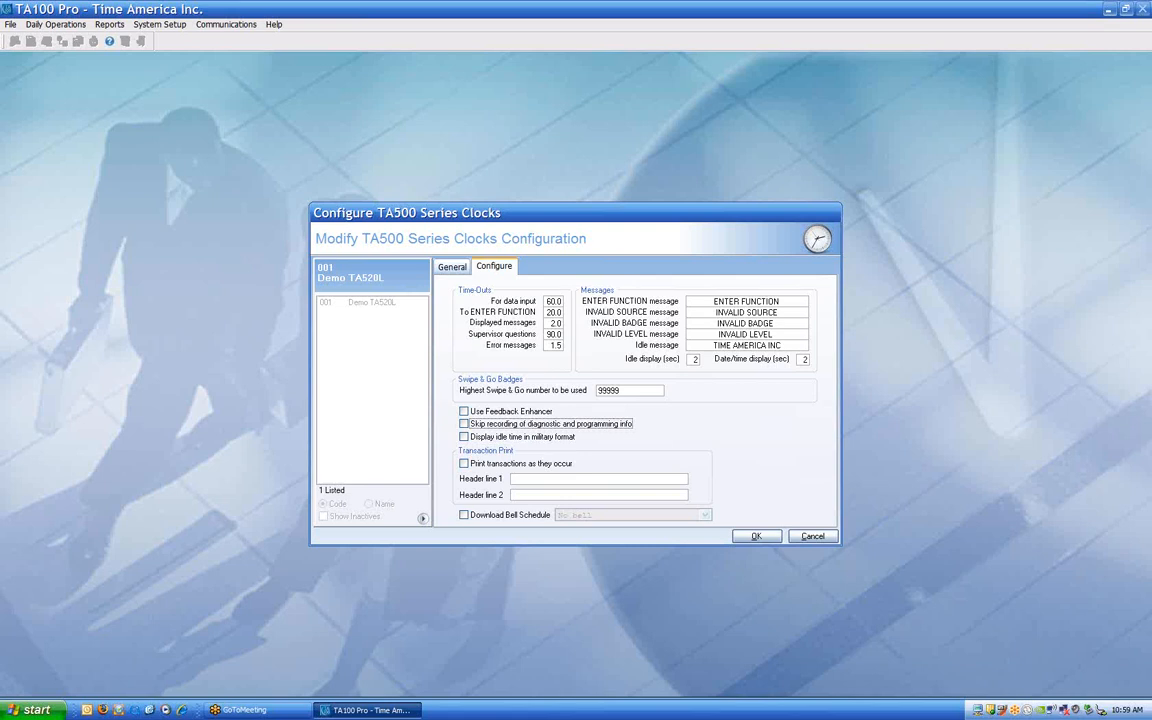
key(Tab)
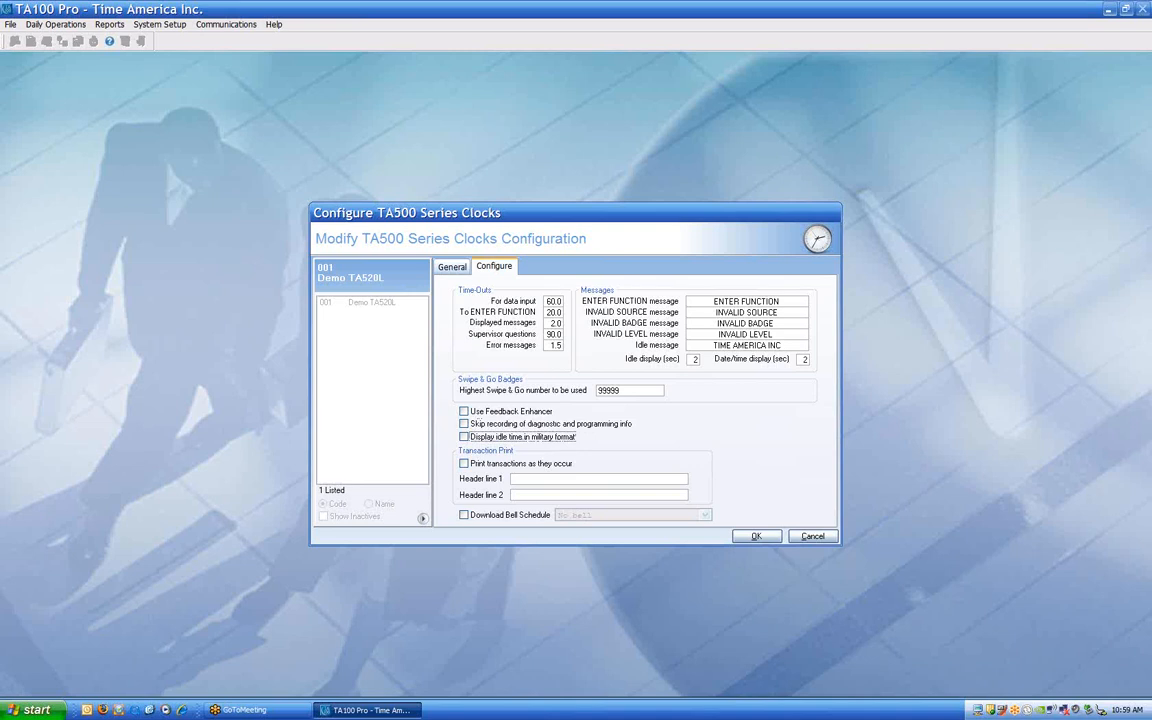
double_click(821, 358)
key(Tab)
key(Tab)
key(Tab)
key(Tab)
- Enable printing transactions as they occur, with COMPANY NAME as header line 1 and COMPANY THEME as header line 2
click(530, 469)
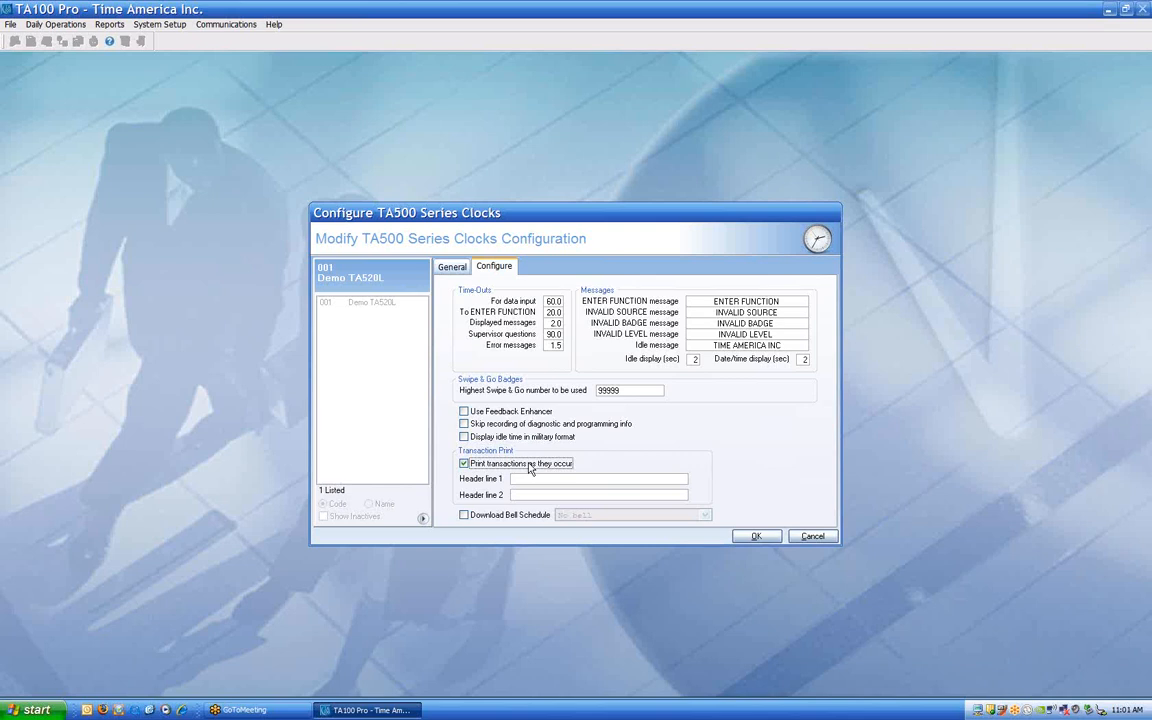
click(522, 480)
text(COMPNAY)
key(BackSpace)
key(BackSpace)
key(BackSpace)
text(ANY NAMECOMPANY)
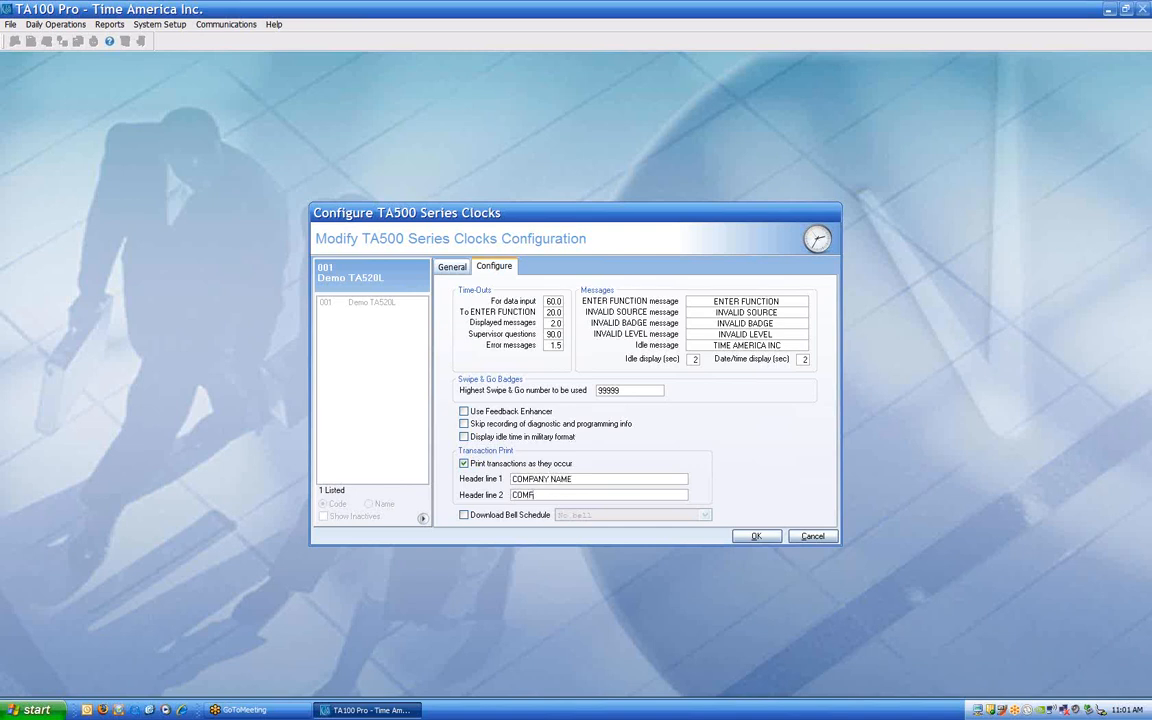
text( THEME)
- Enable downloading the 0001 Standard bell schedule, and close the TA500 clock configuration without saving
click(464, 515)
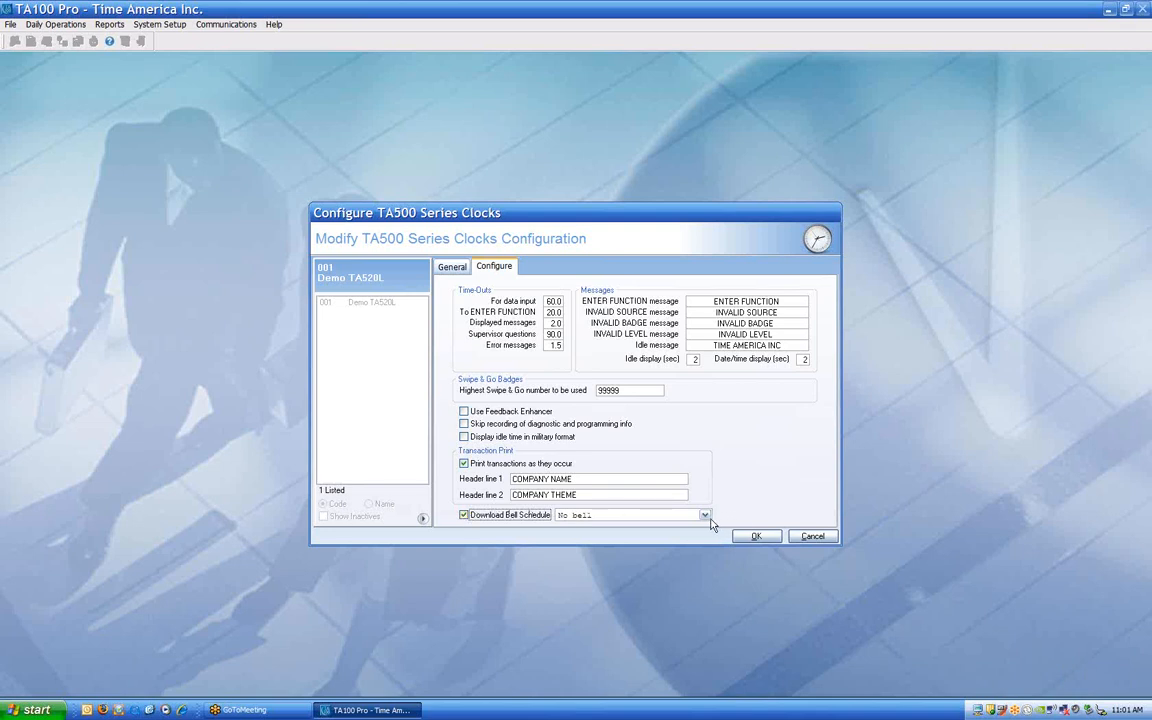
click(640, 515)
click(645, 538)
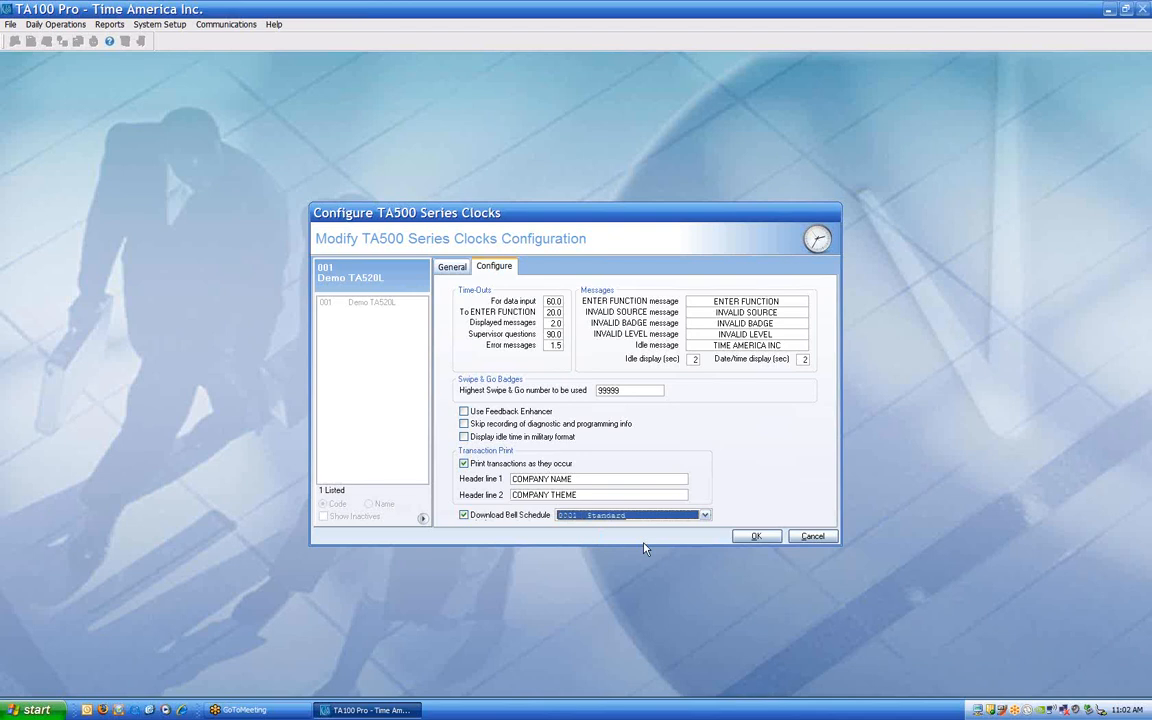
click(815, 537)
click(815, 537)
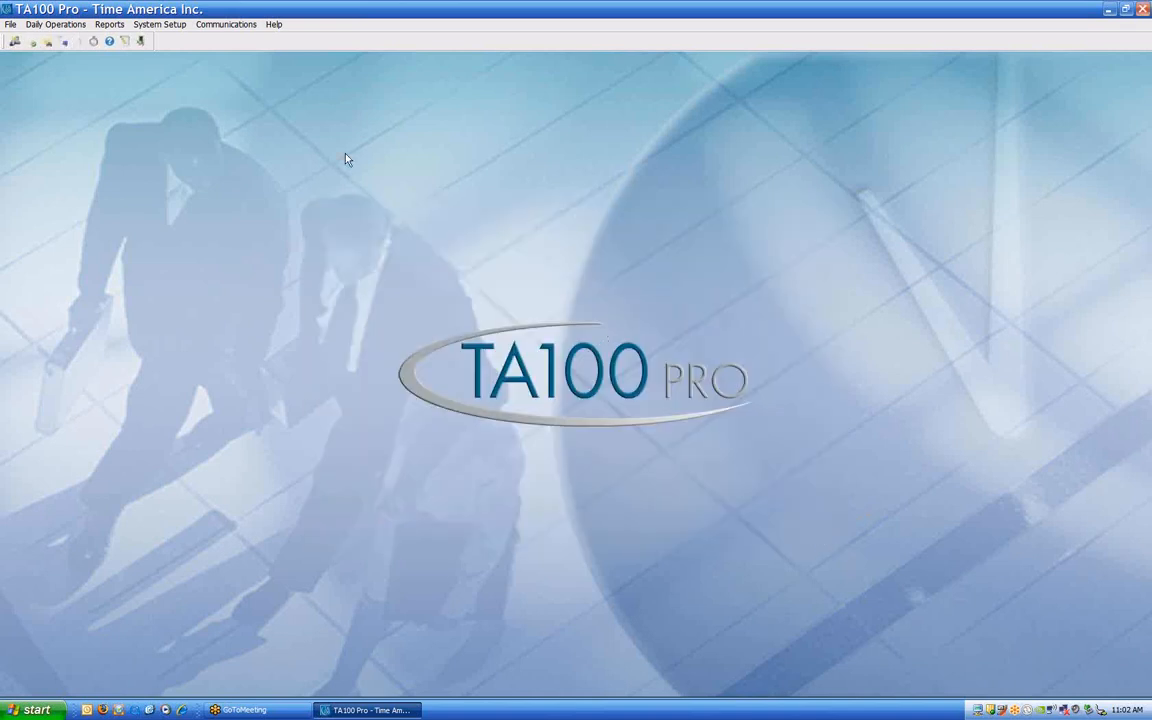
- Open the TA600 series clock configuration and start editing the PC CLOCK entry
click(226, 24)
mouse_move(229, 89)
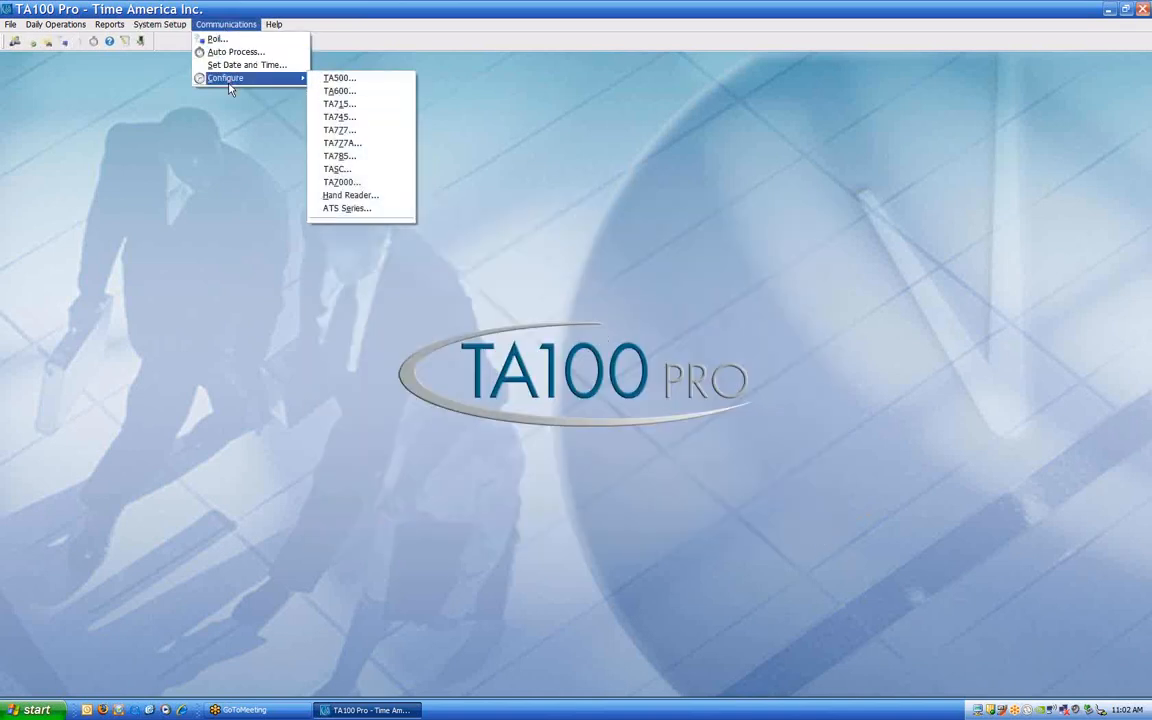
click(347, 90)
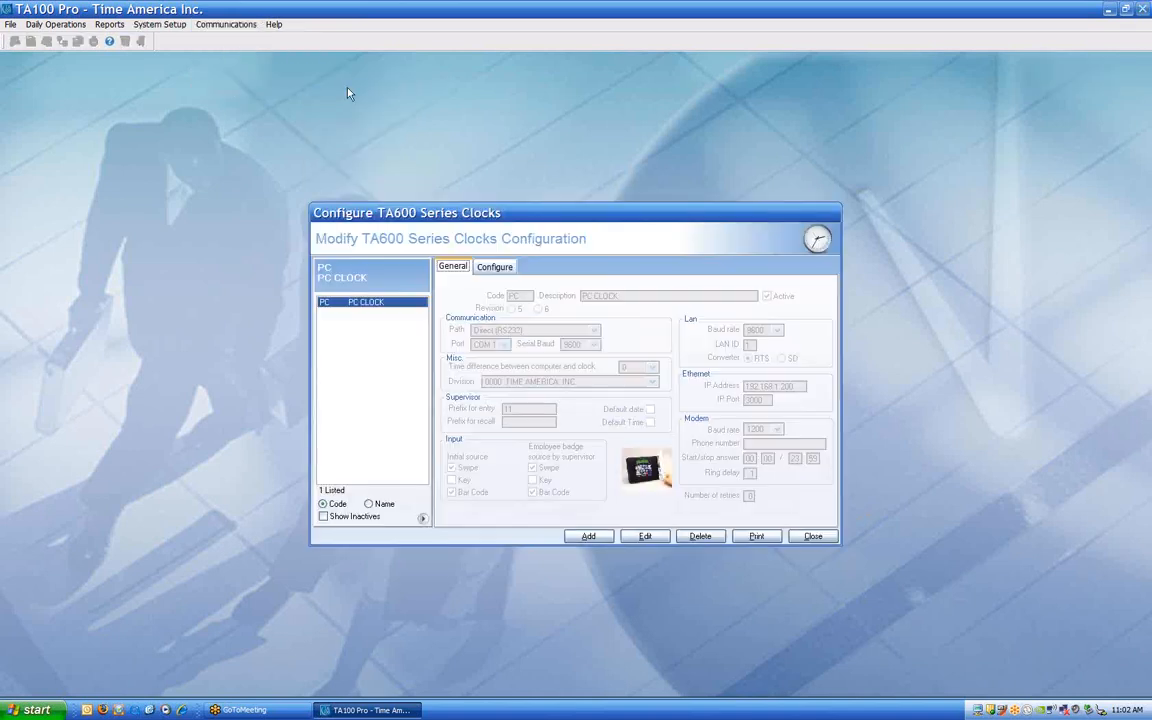
click(645, 537)
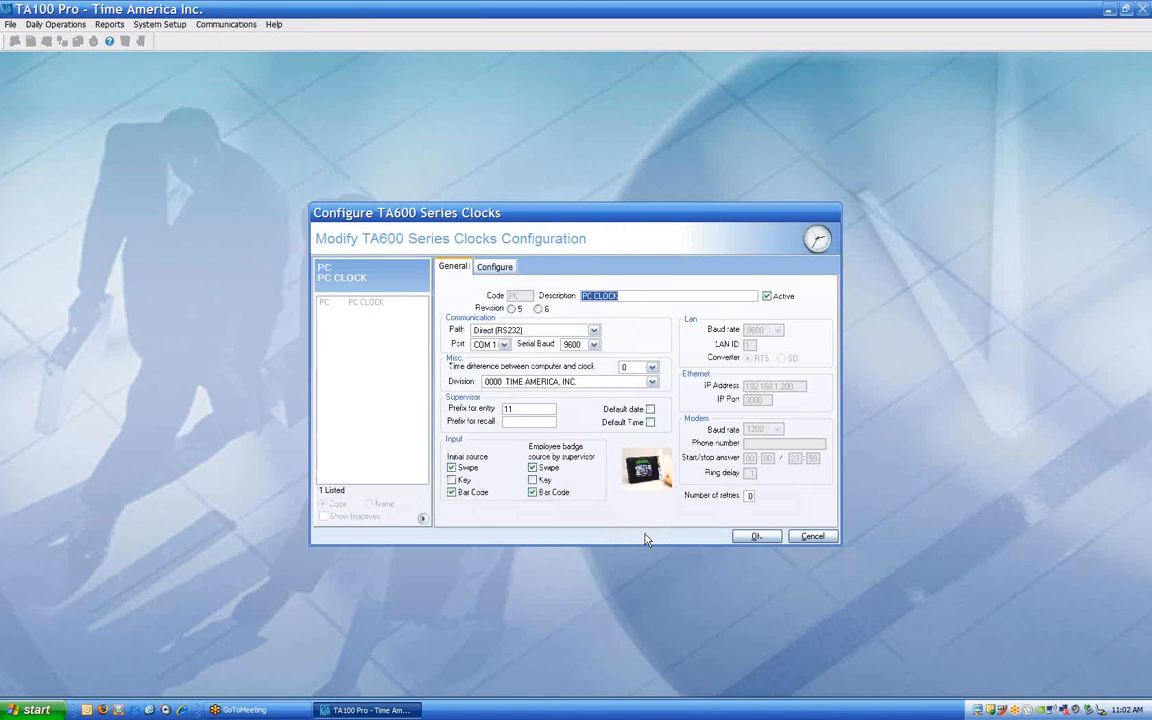
- Compare the configuration options for revisions 5 and 6 of the PC CLOCK, and close the TA600 configuration without saving
click(516, 311)
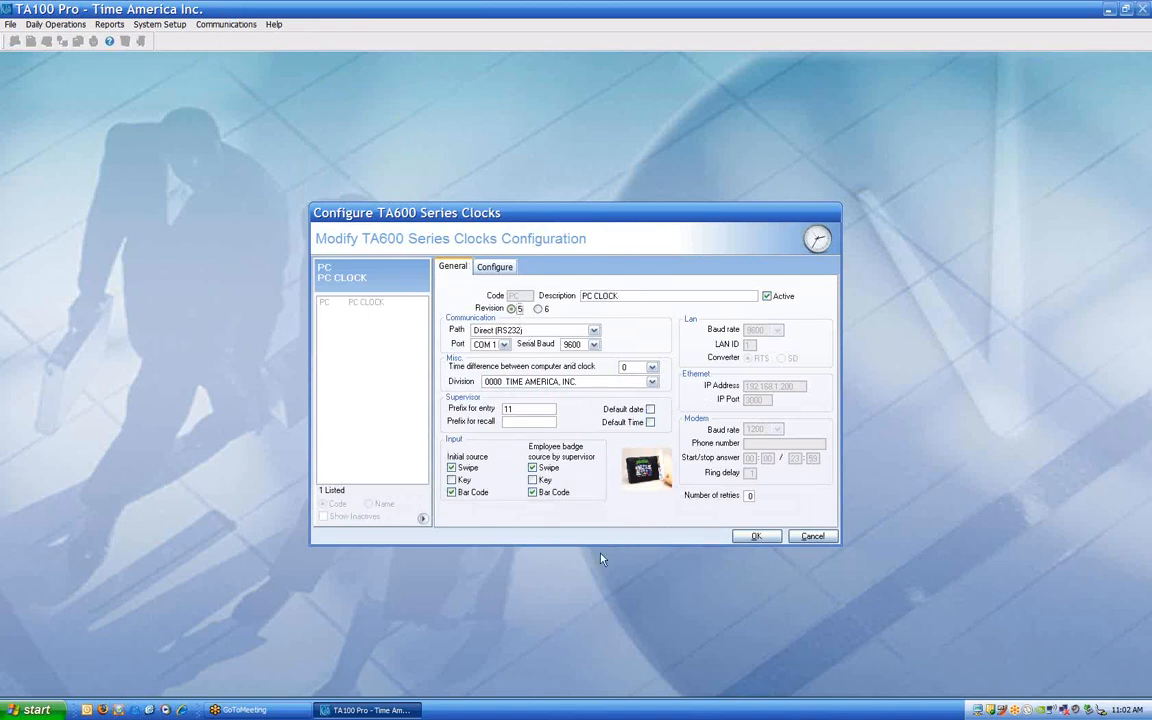
click(495, 268)
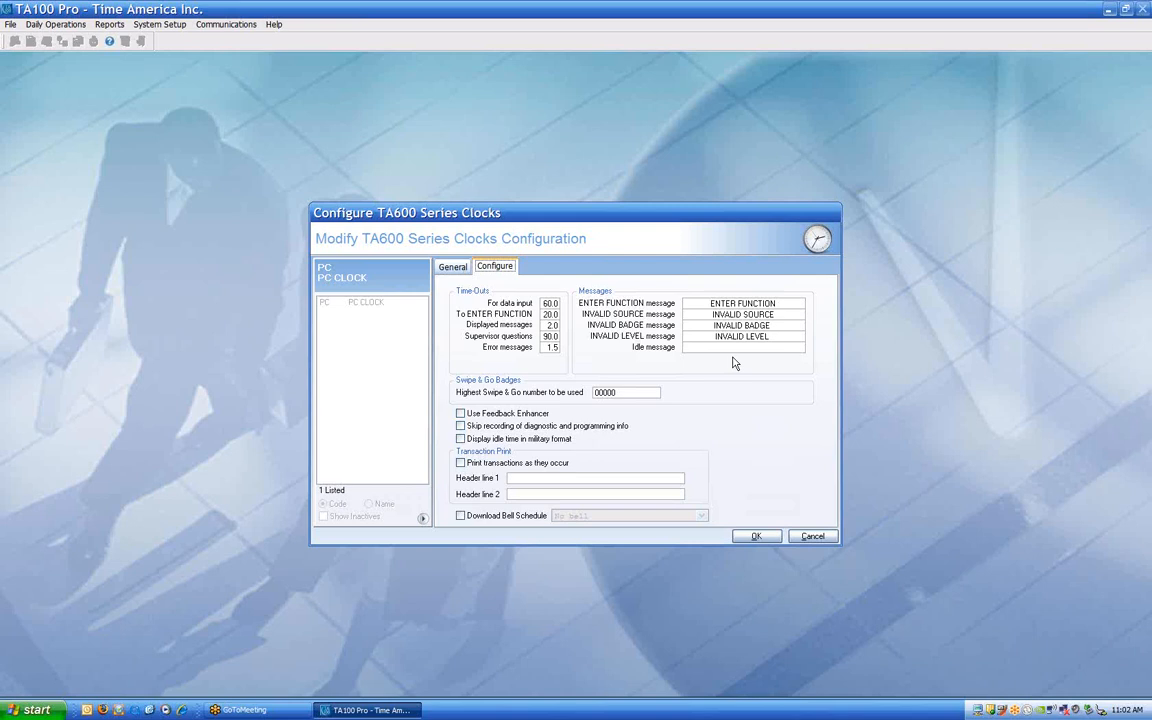
click(452, 266)
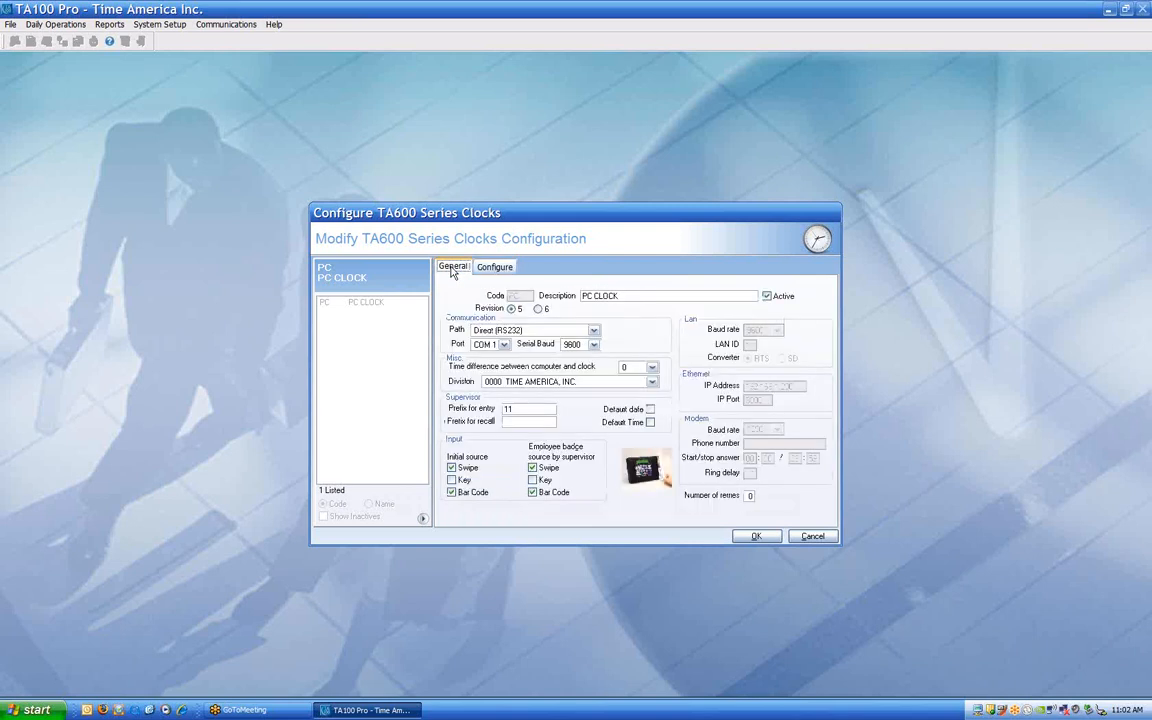
click(540, 310)
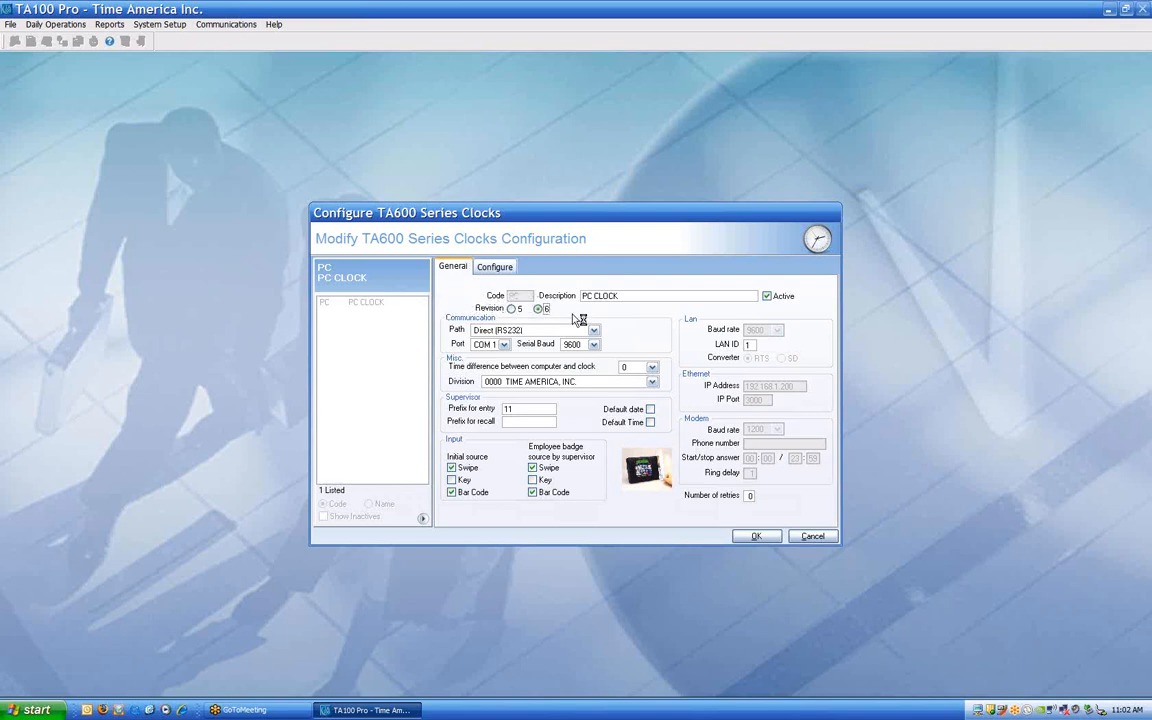
click(495, 268)
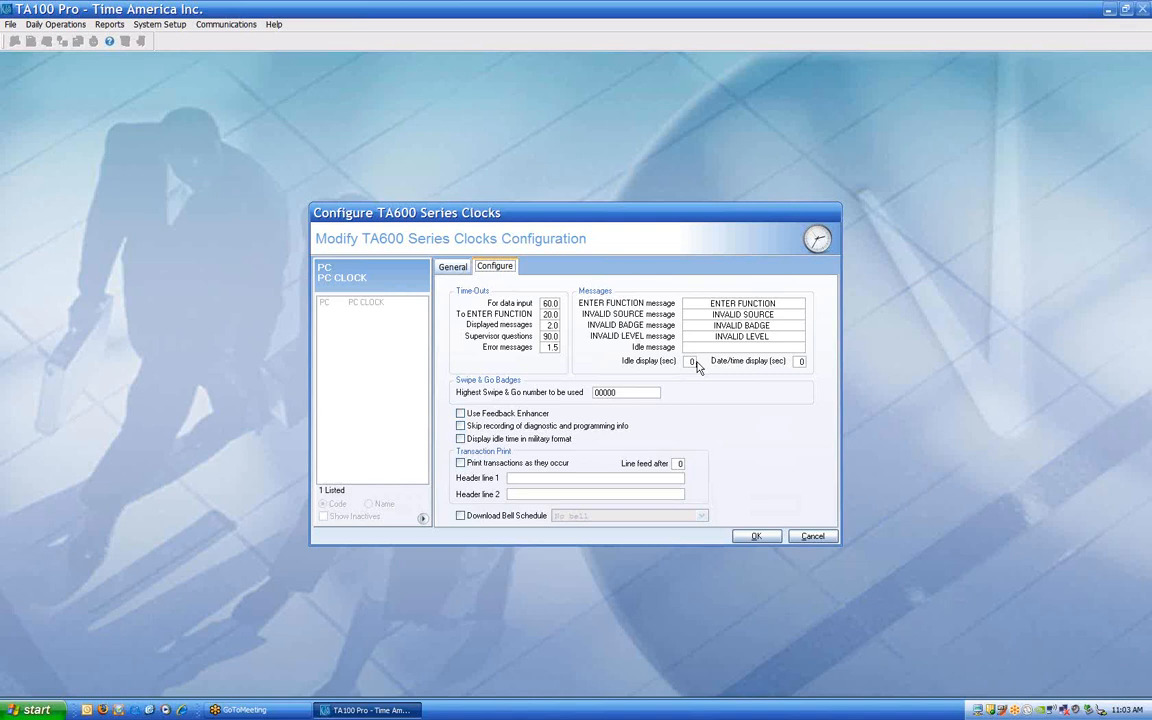
click(452, 267)
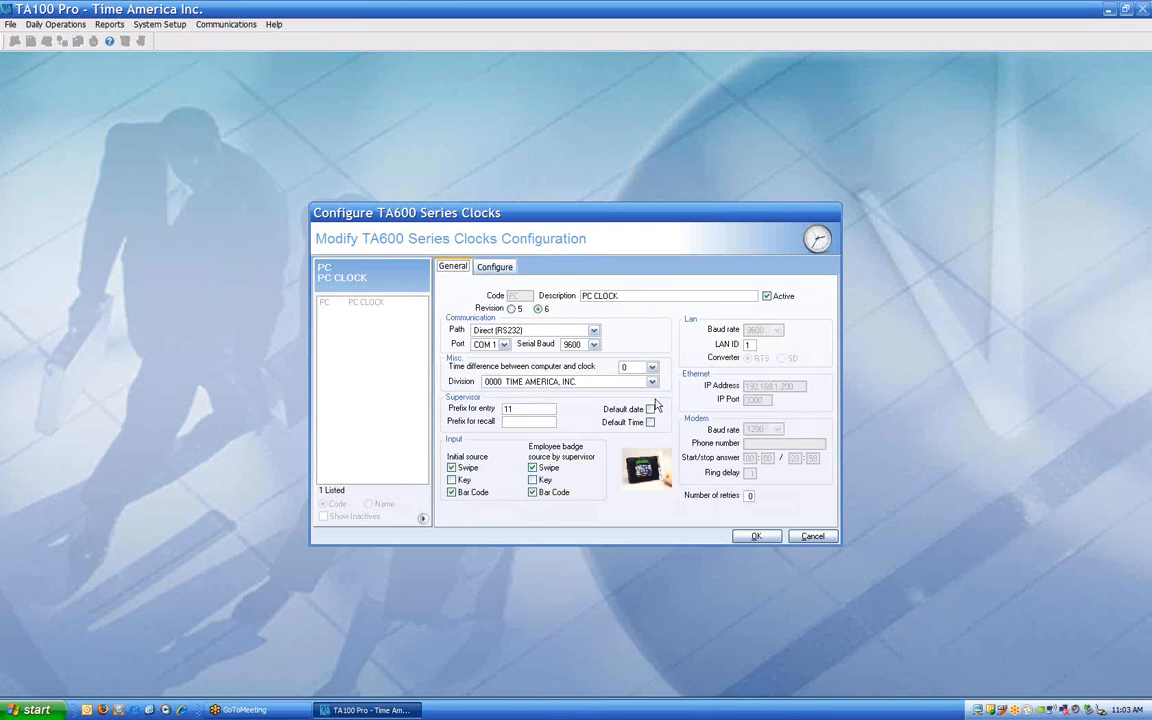
click(812, 537)
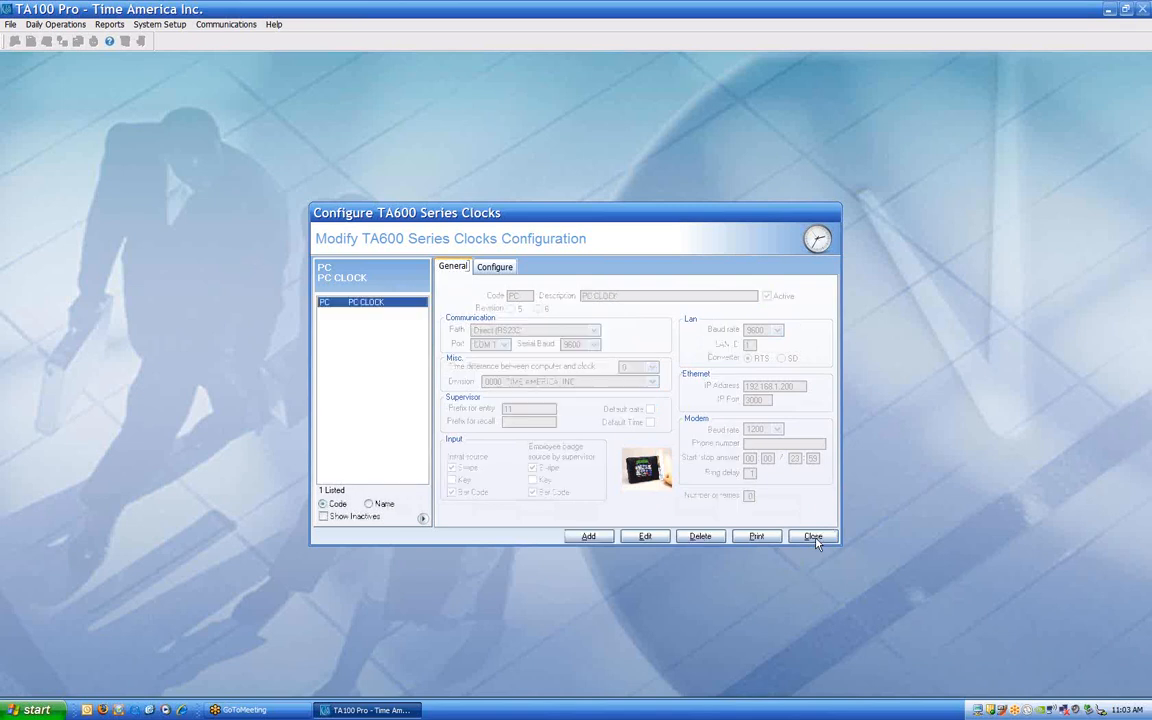
click(812, 537)
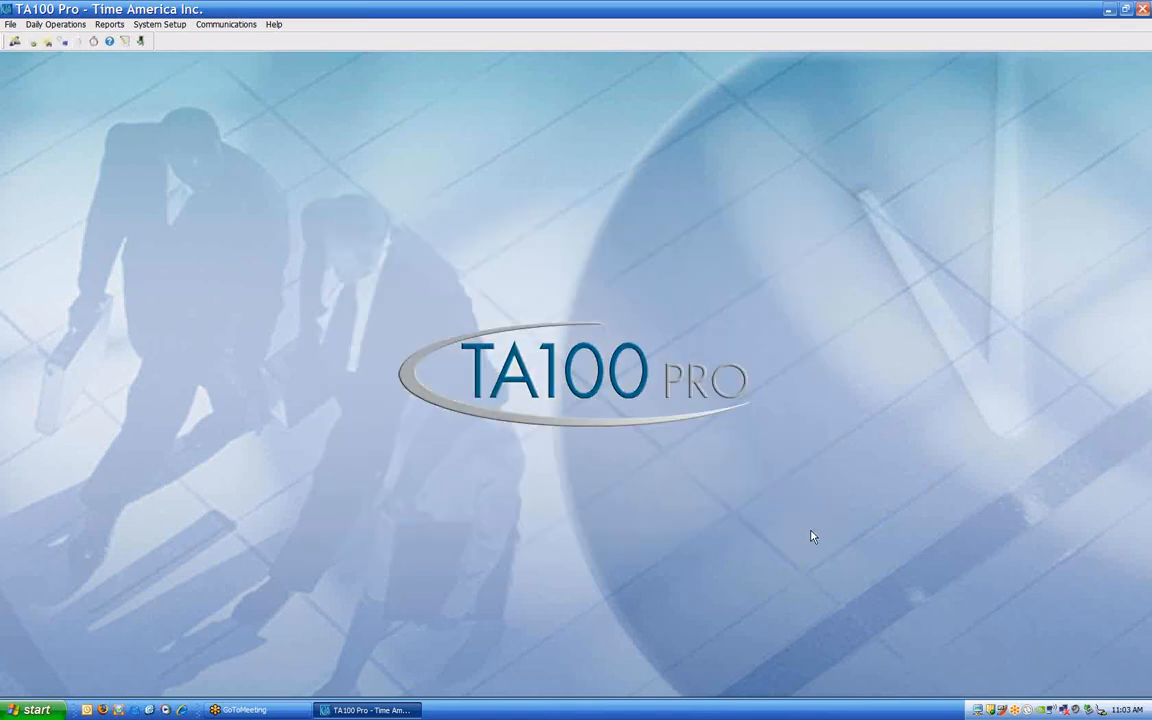
- Add a TA715 series clock with code 003 and description TA715 CLOCK
click(225, 28)
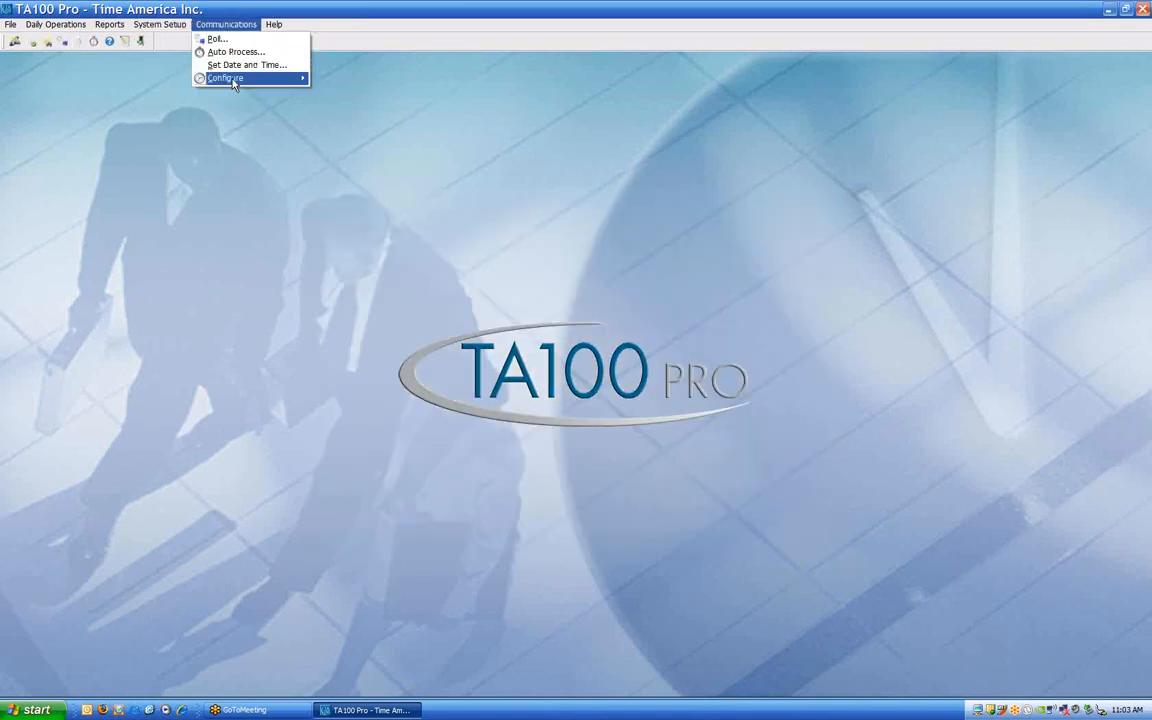
mouse_move(238, 79)
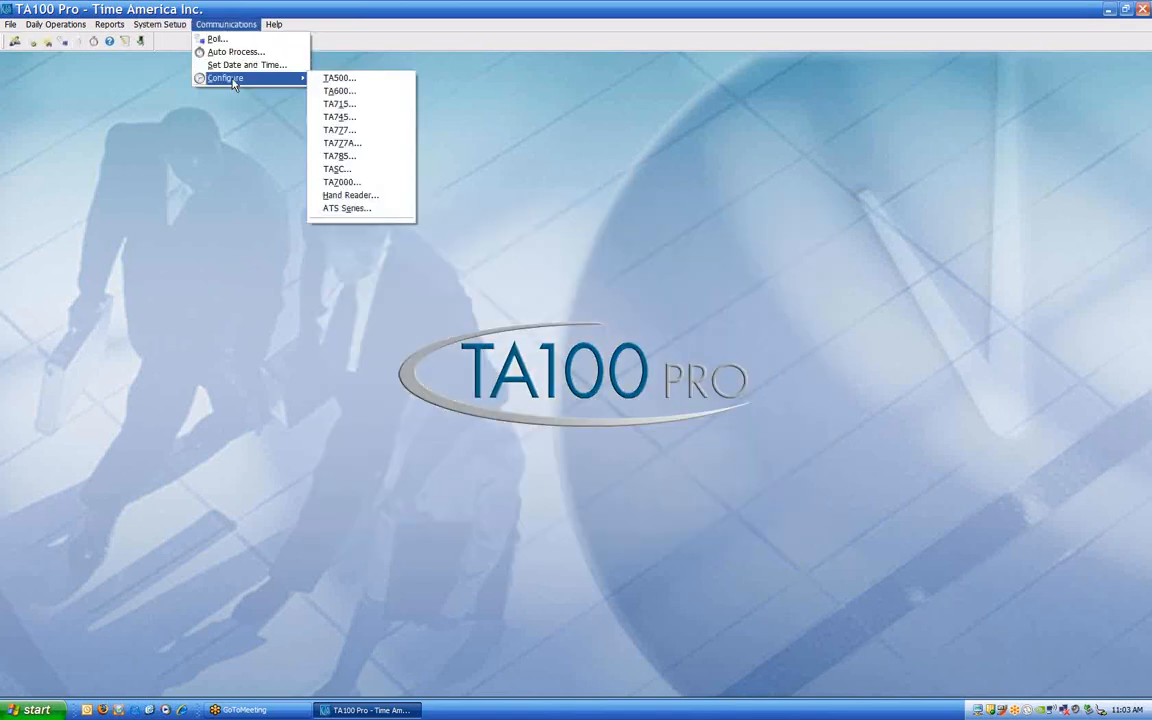
click(366, 105)
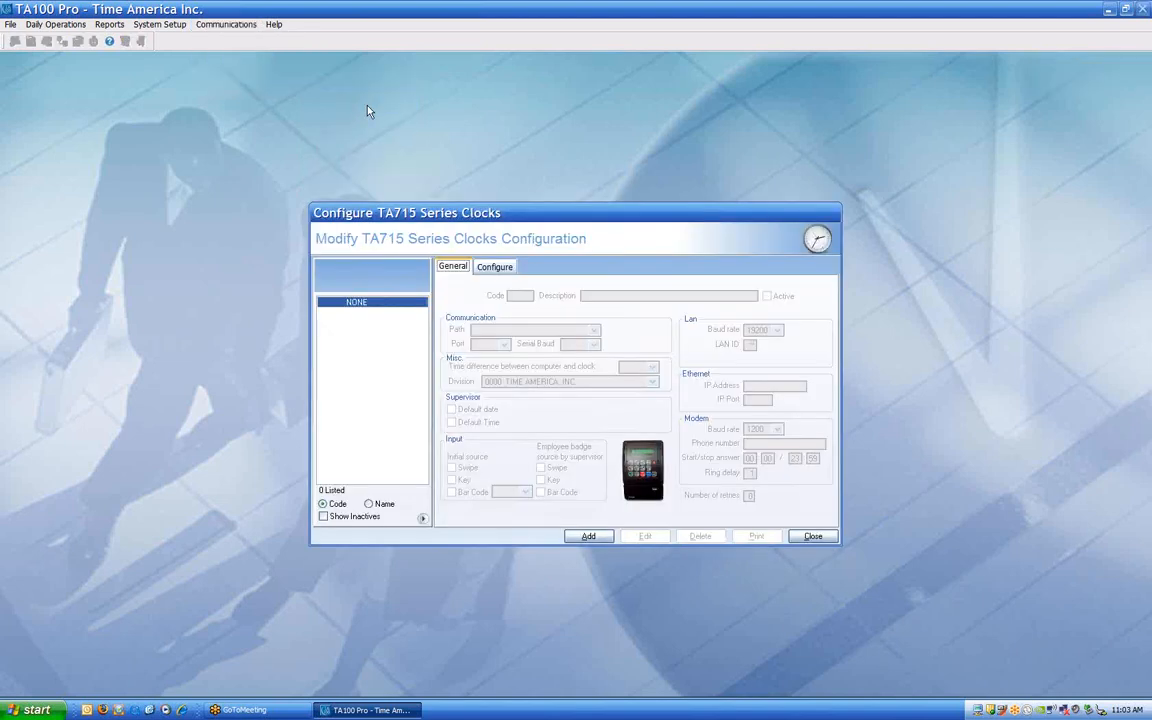
click(590, 538)
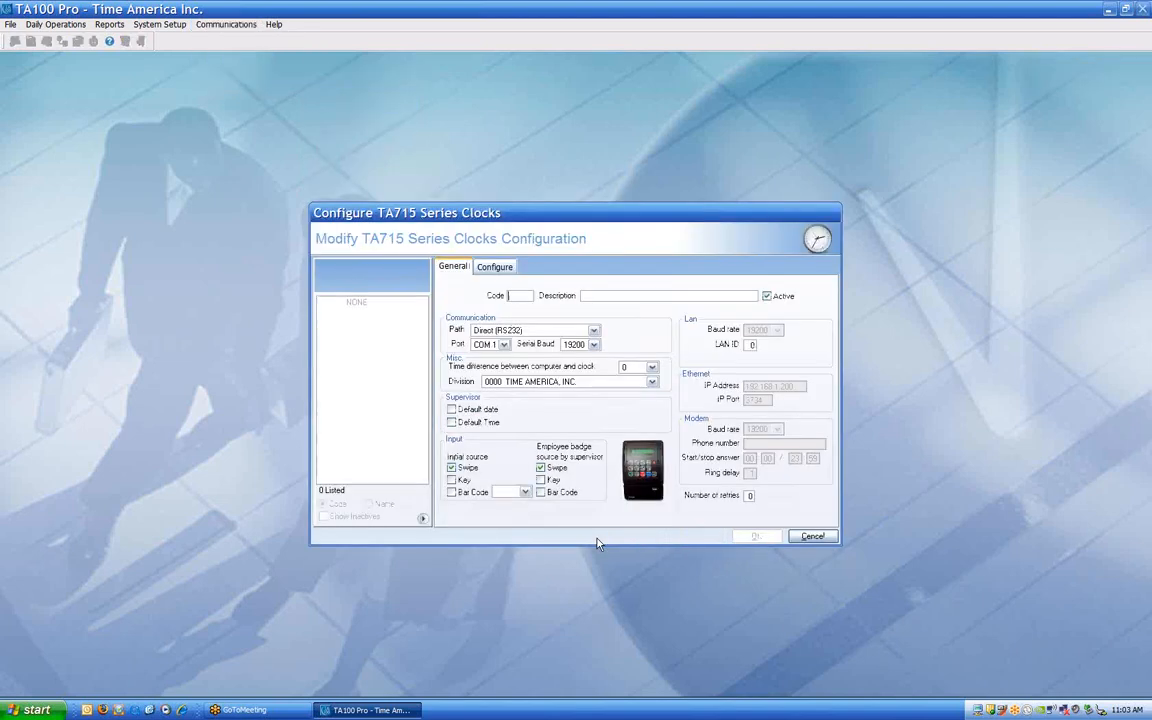
text(003)
key(Tab)
text(TA715 ClOCK)
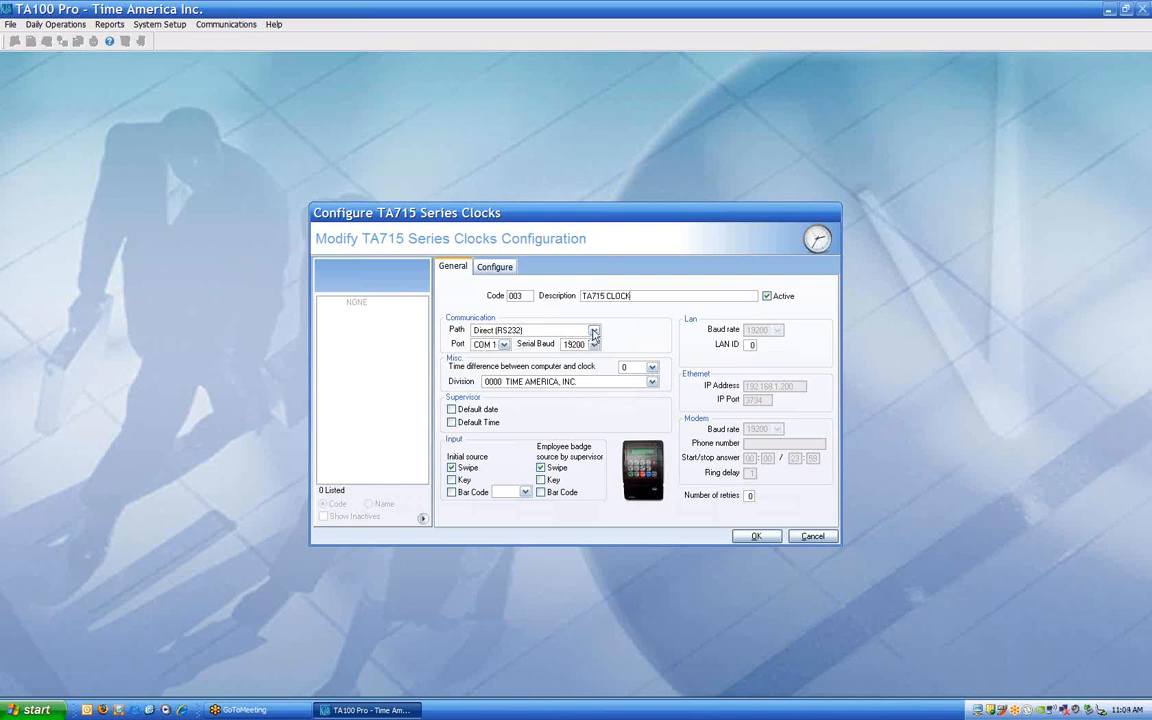
- Try Ethernet as the TA715 clock's communication path, and set the path to Modem
click(593, 331)
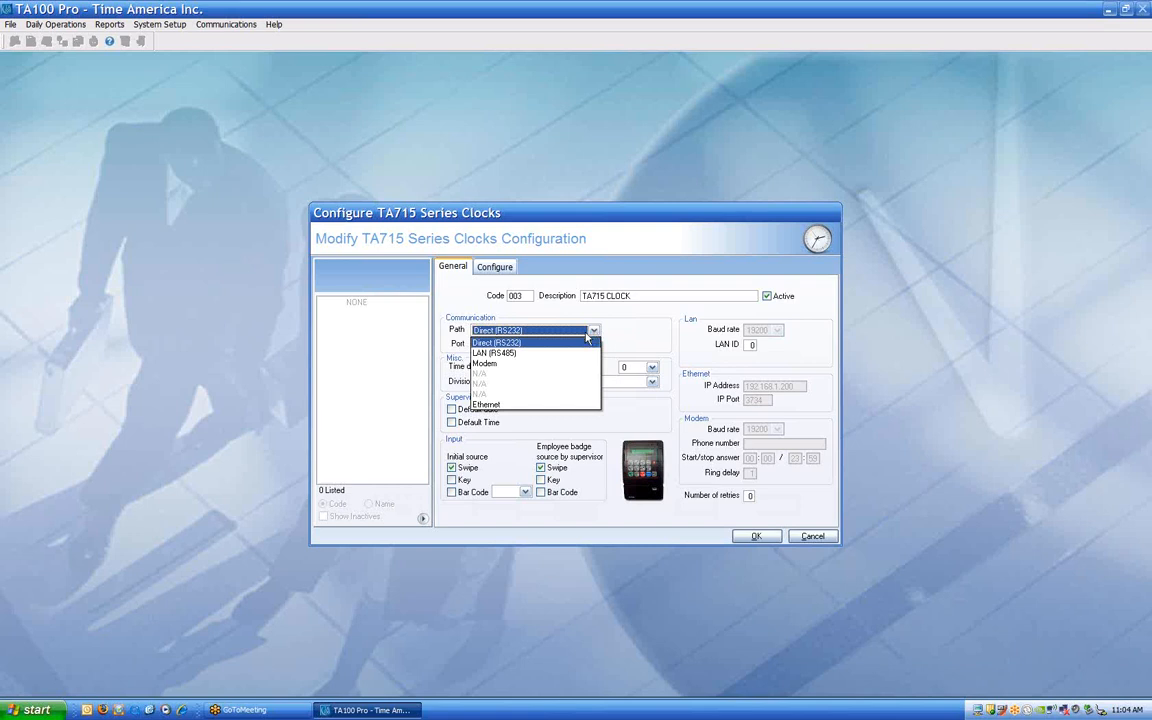
click(487, 404)
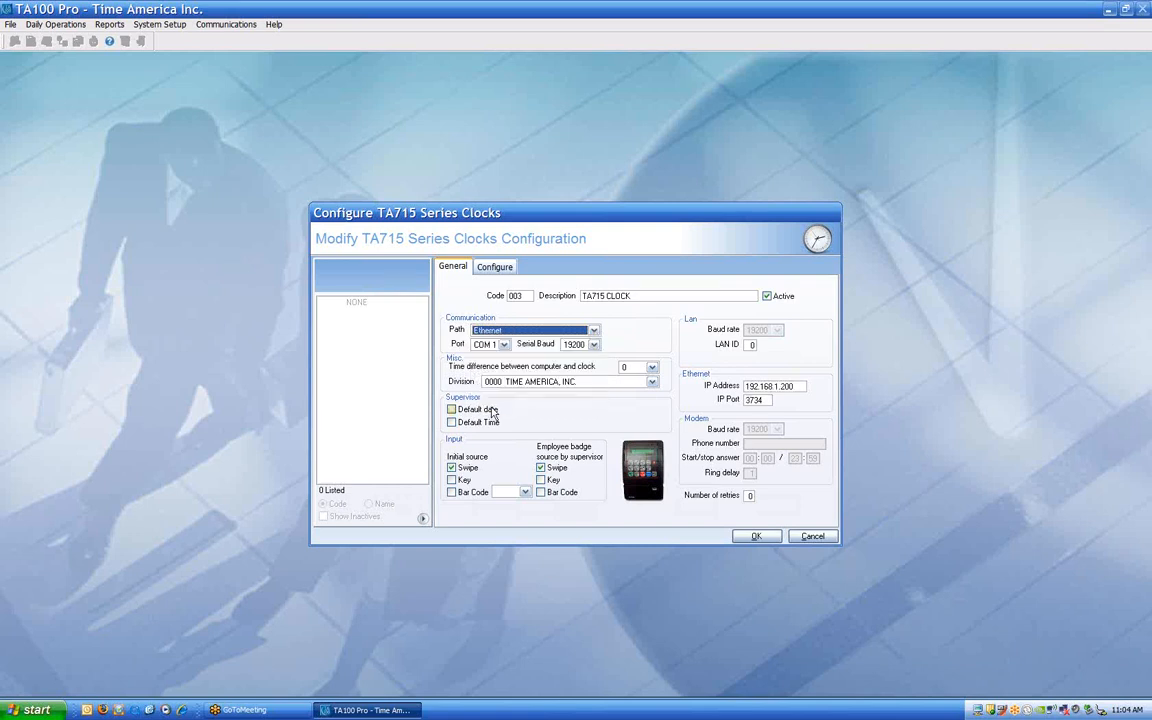
click(533, 330)
click(527, 367)
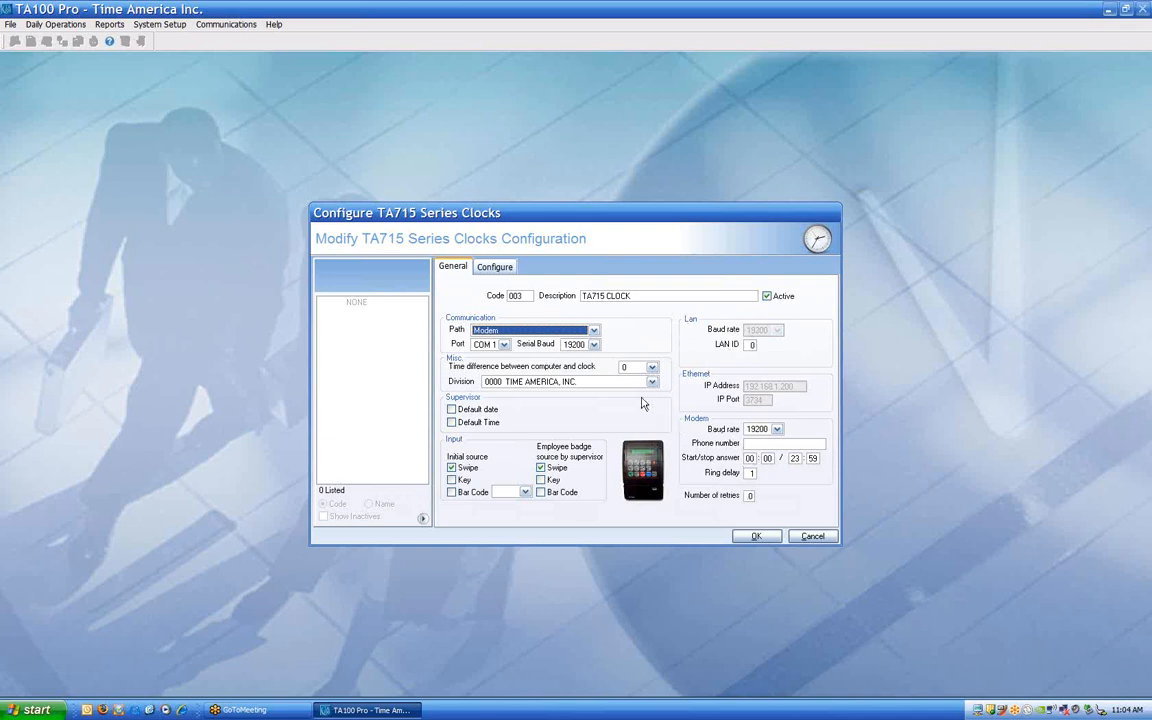
- Examine the available ports, time differences, divisions and bar code types for the TA715 clock
click(505, 345)
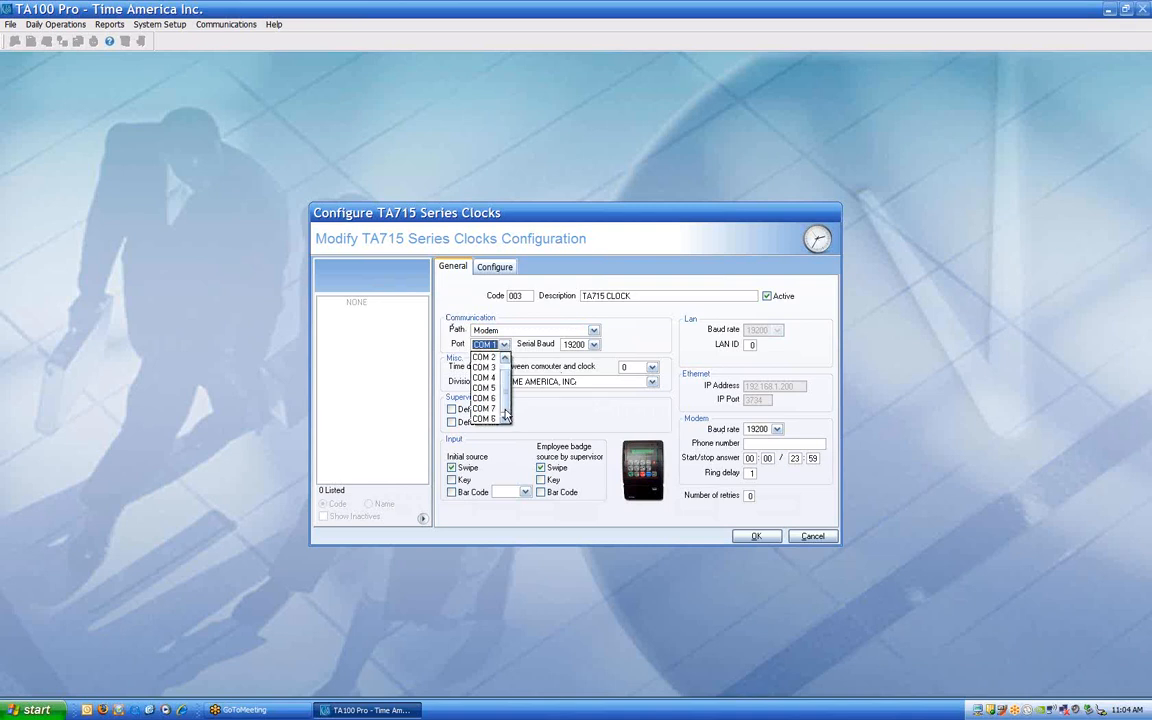
click(529, 357)
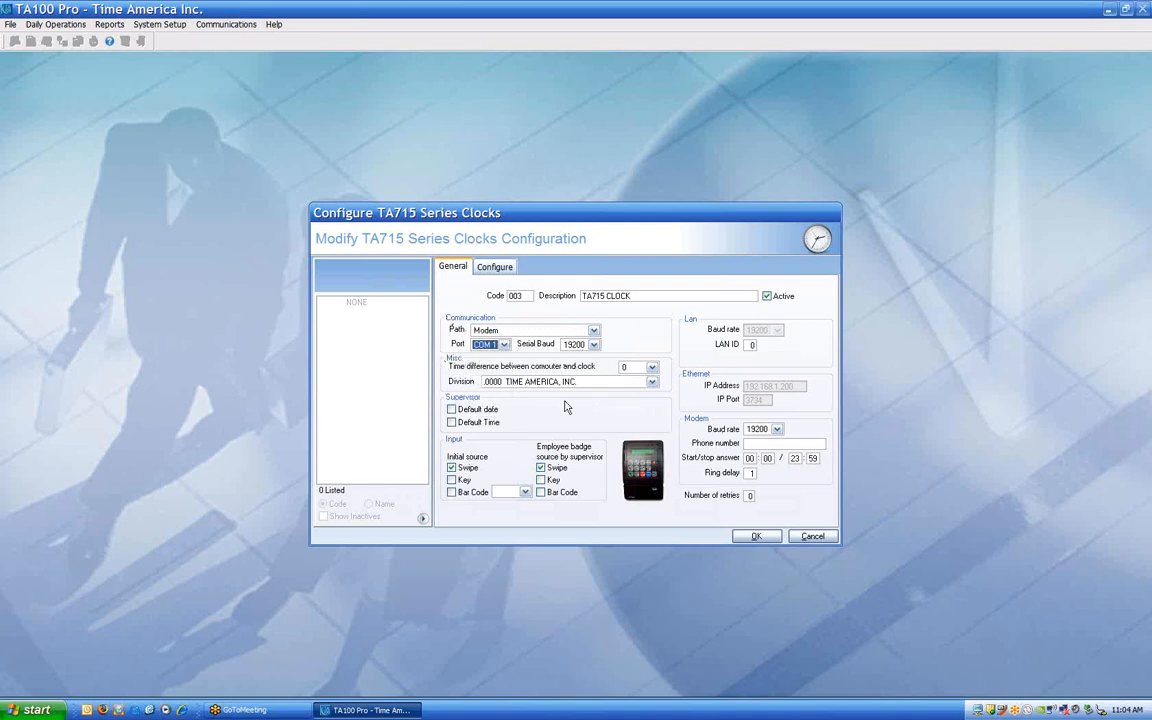
click(652, 367)
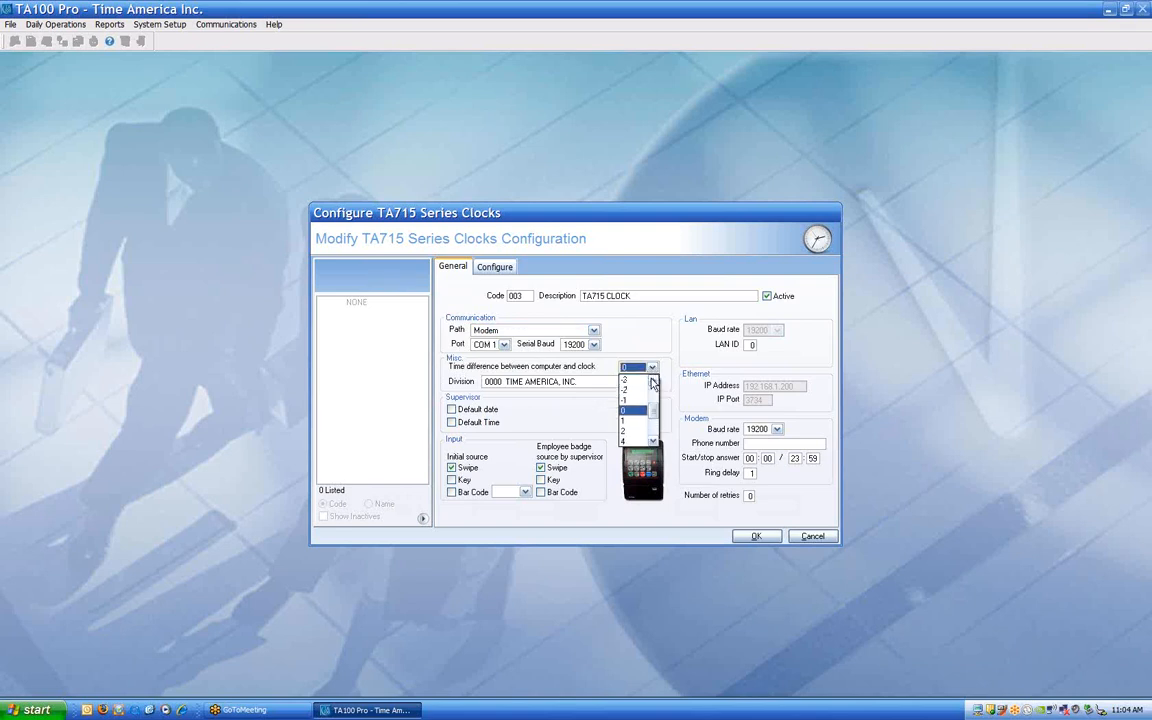
click(663, 337)
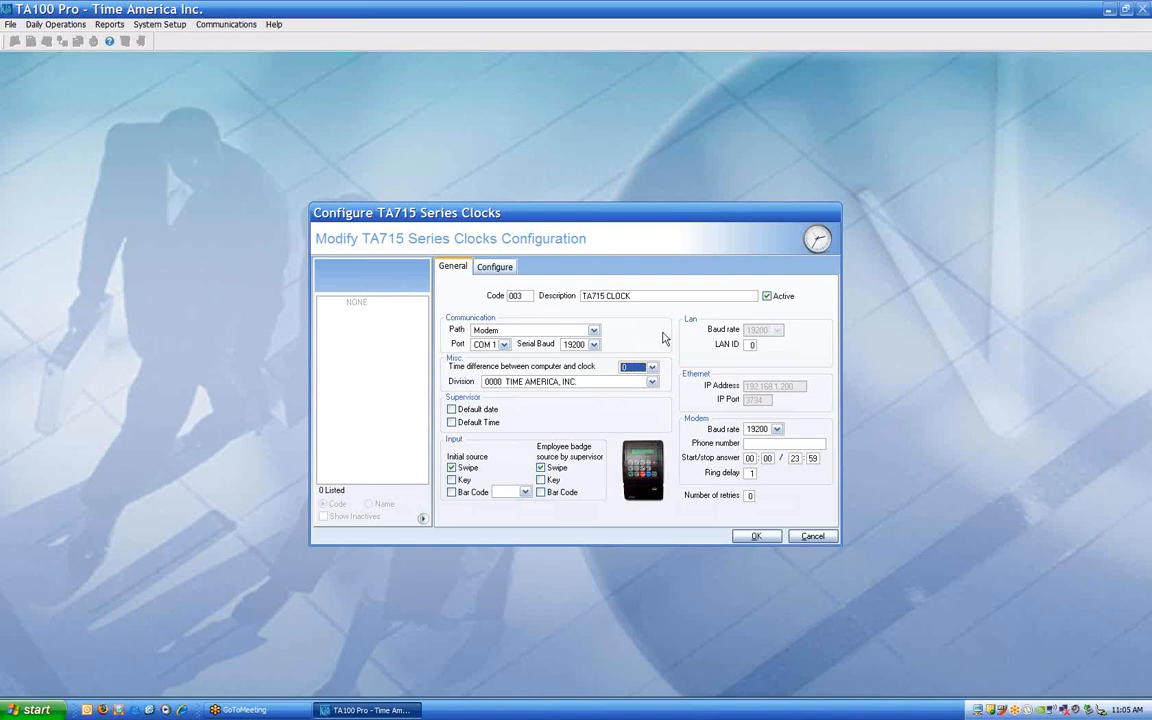
click(651, 381)
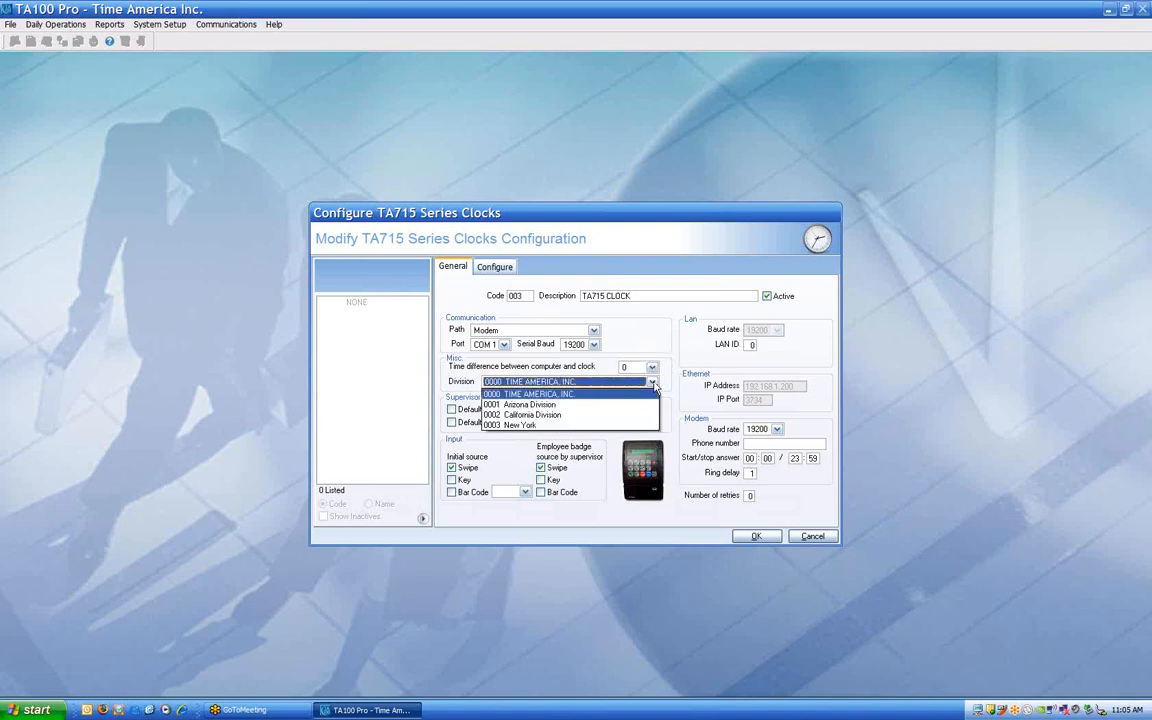
click(675, 371)
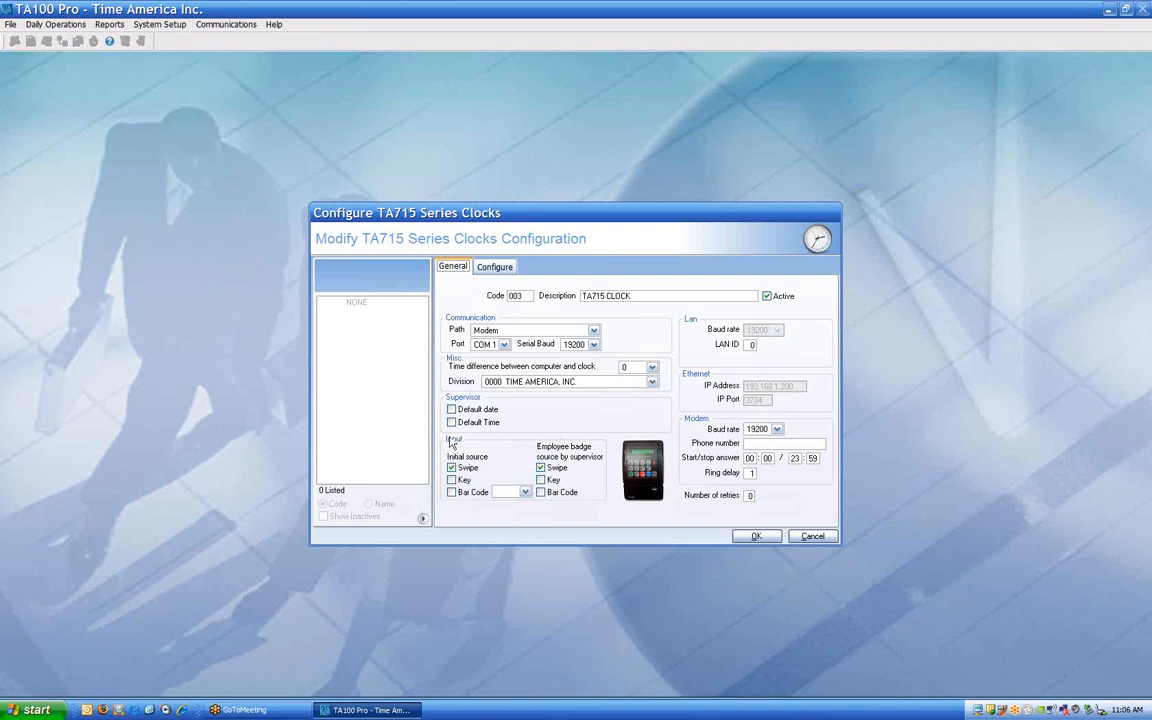
click(525, 493)
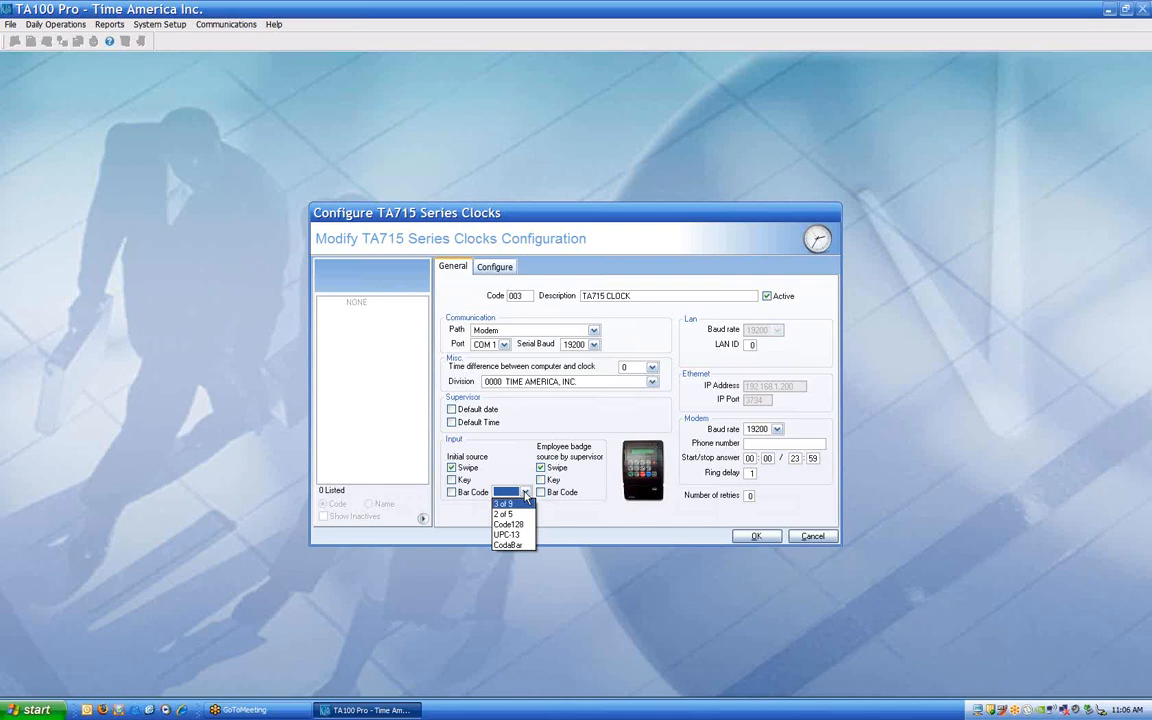
- Enable Swipe and Go for the TA715 clock and turn off its function keys
click(497, 268)
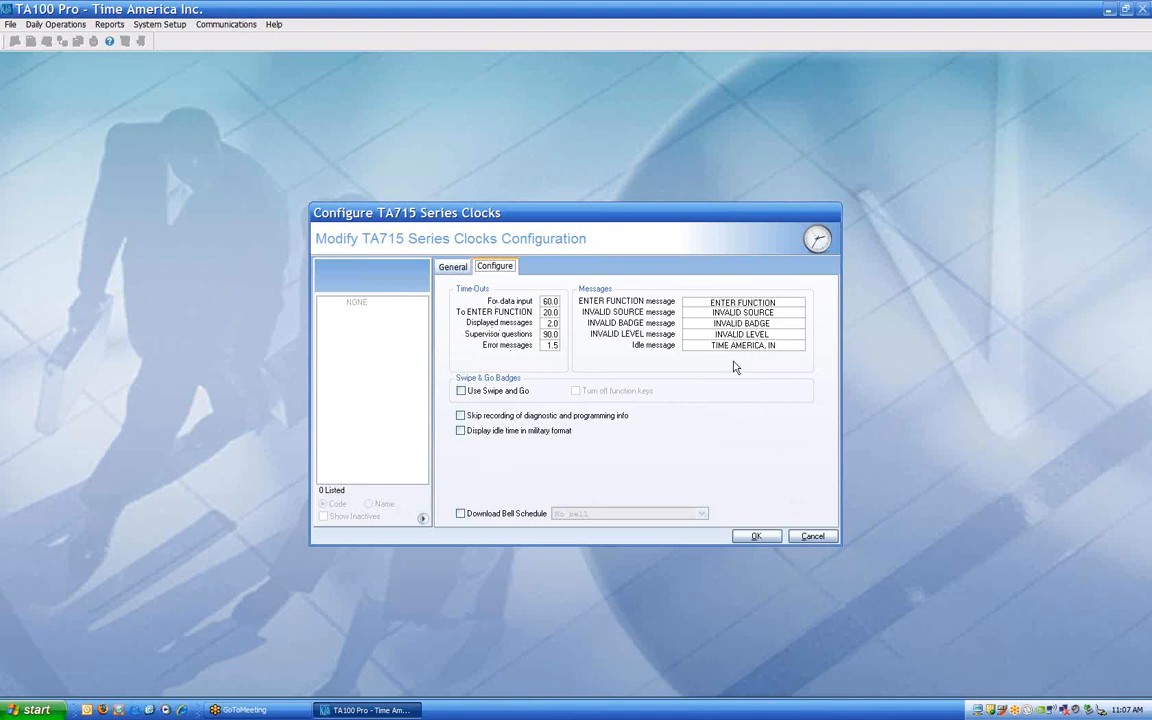
click(461, 391)
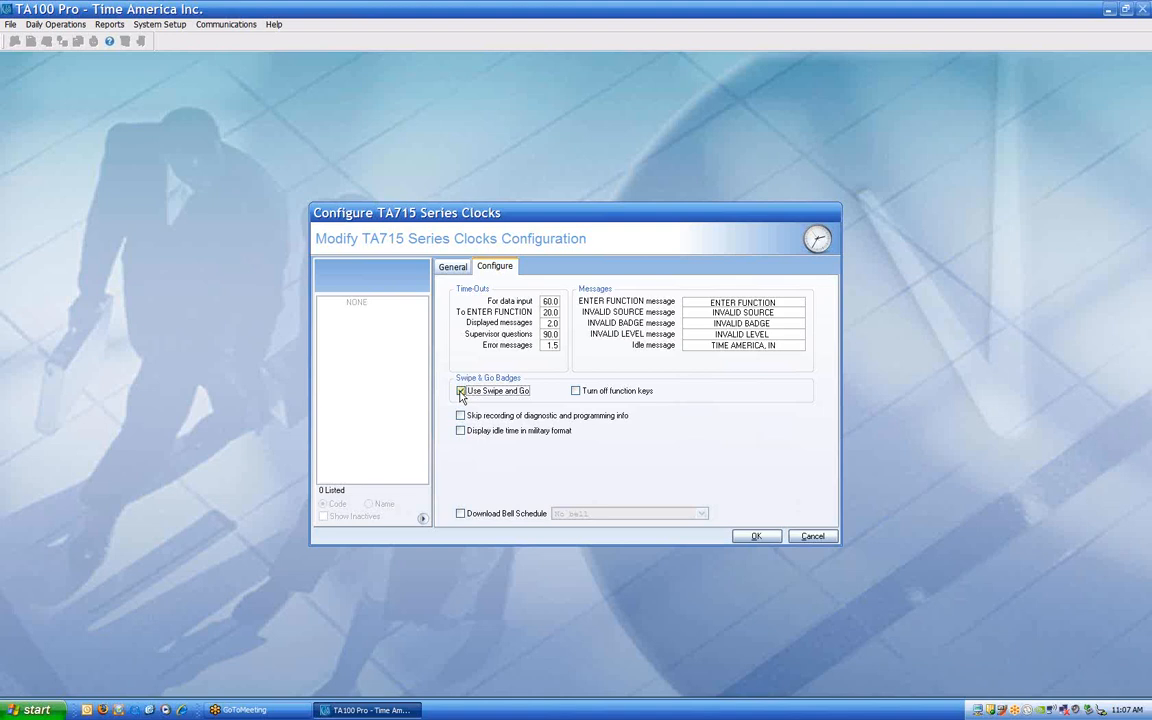
click(575, 391)
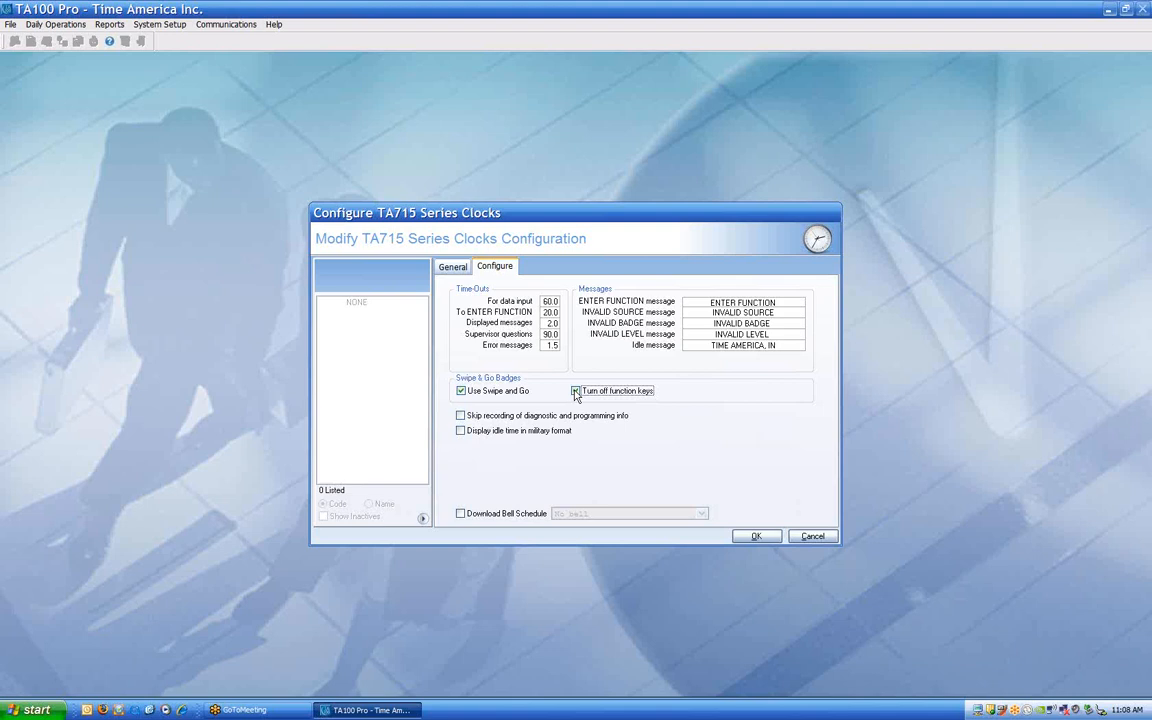
- Enable downloading the 0001 Standard bell schedule, save the TA715 clock, and close its configuration
click(508, 513)
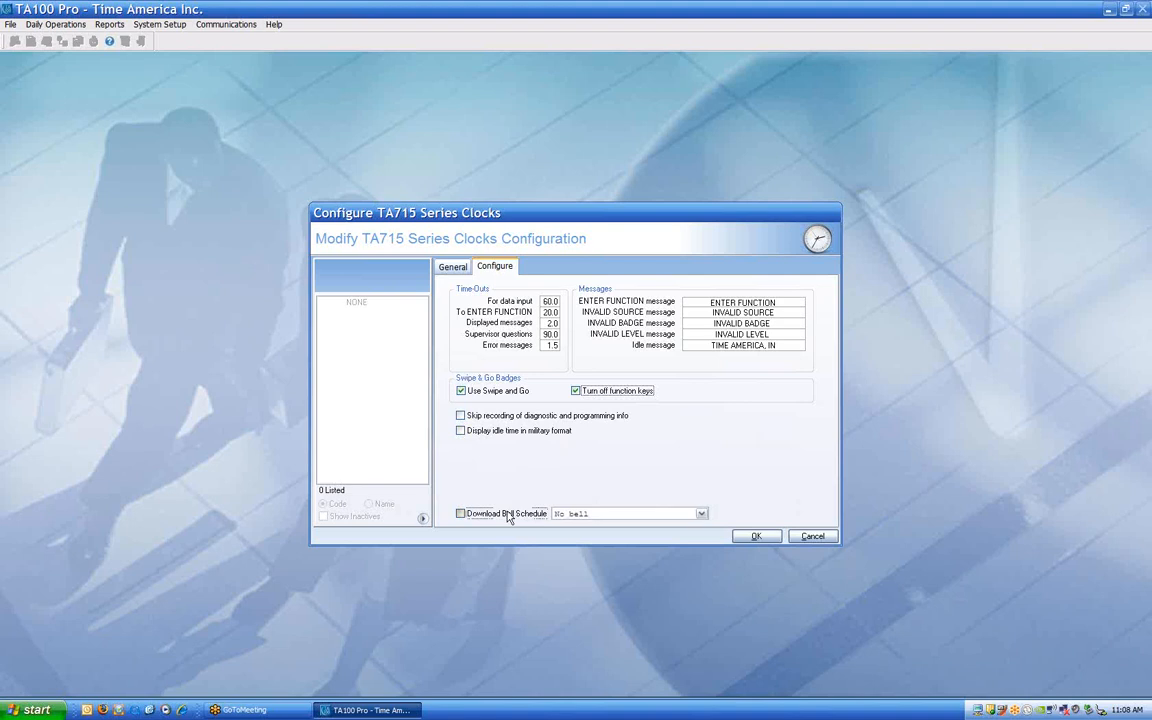
click(701, 513)
click(672, 533)
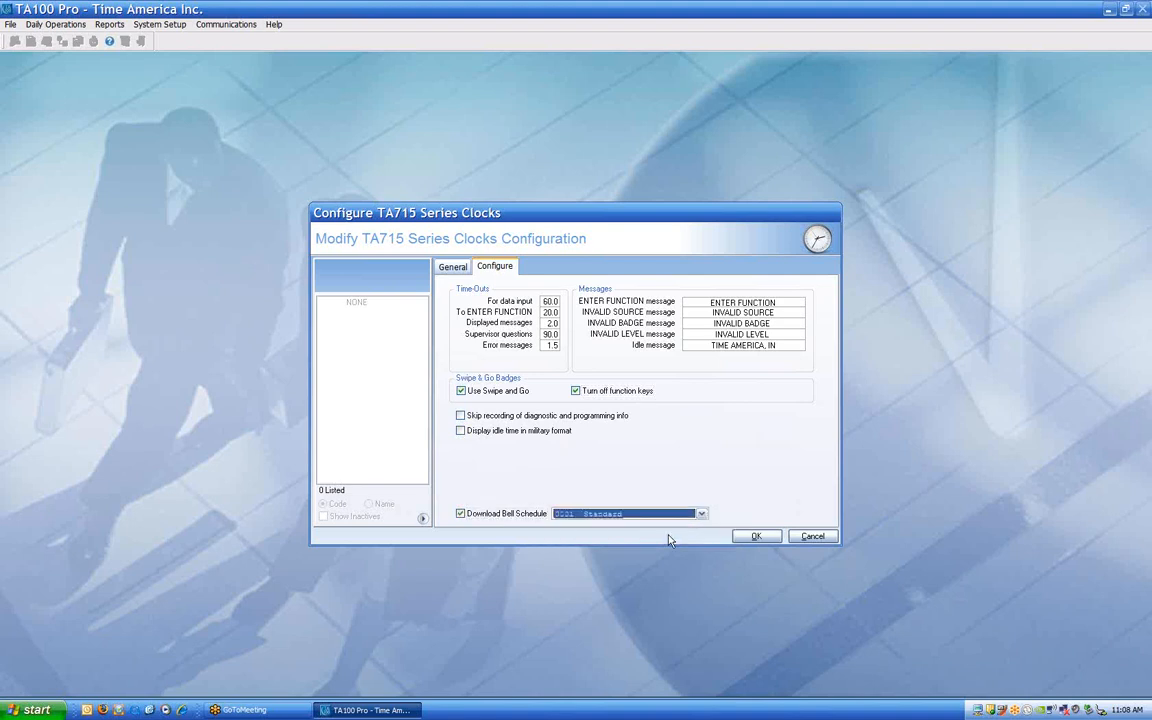
click(758, 537)
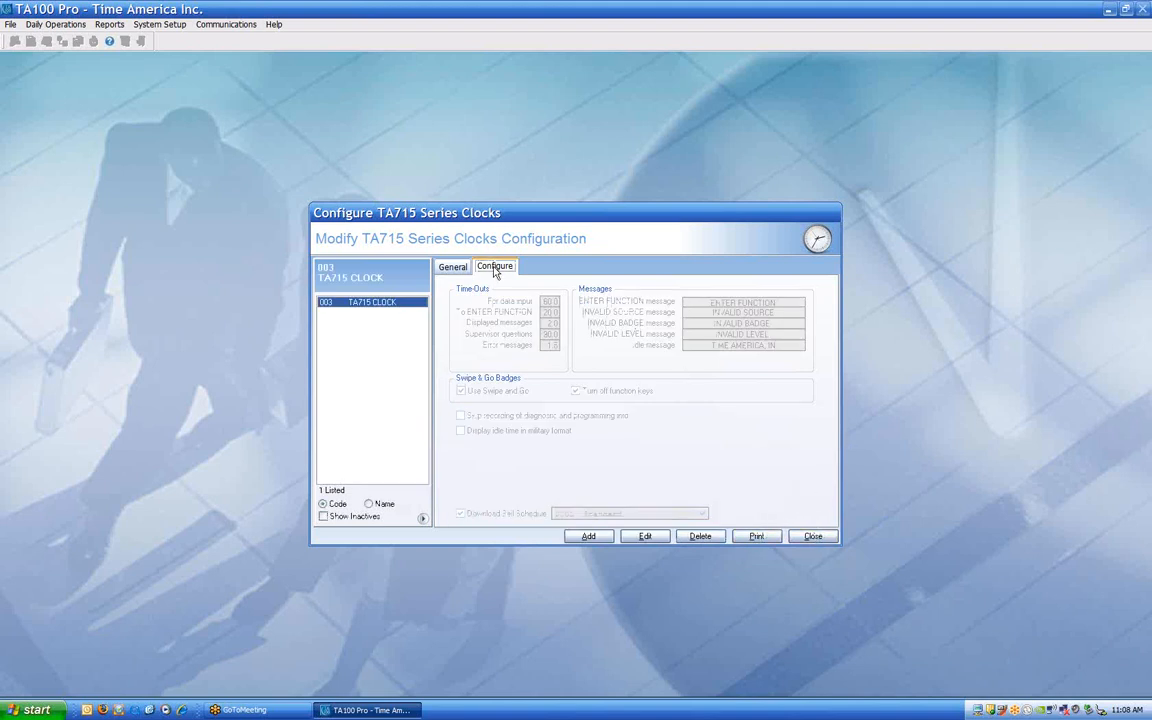
click(455, 269)
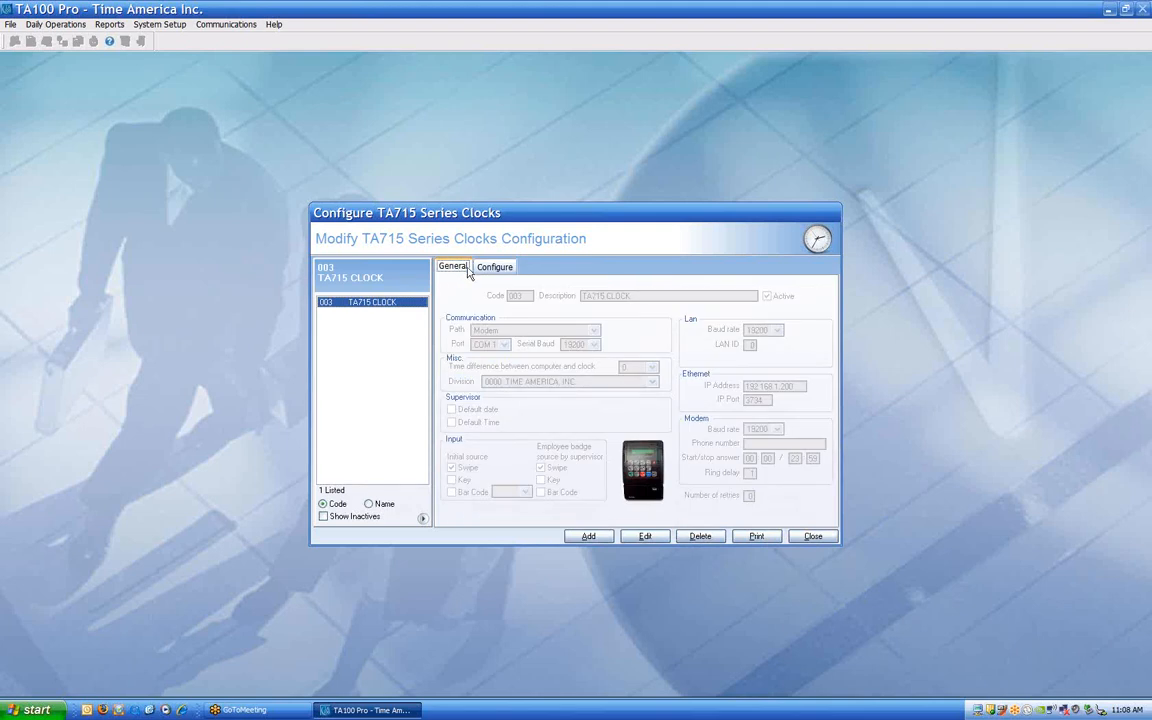
click(813, 537)
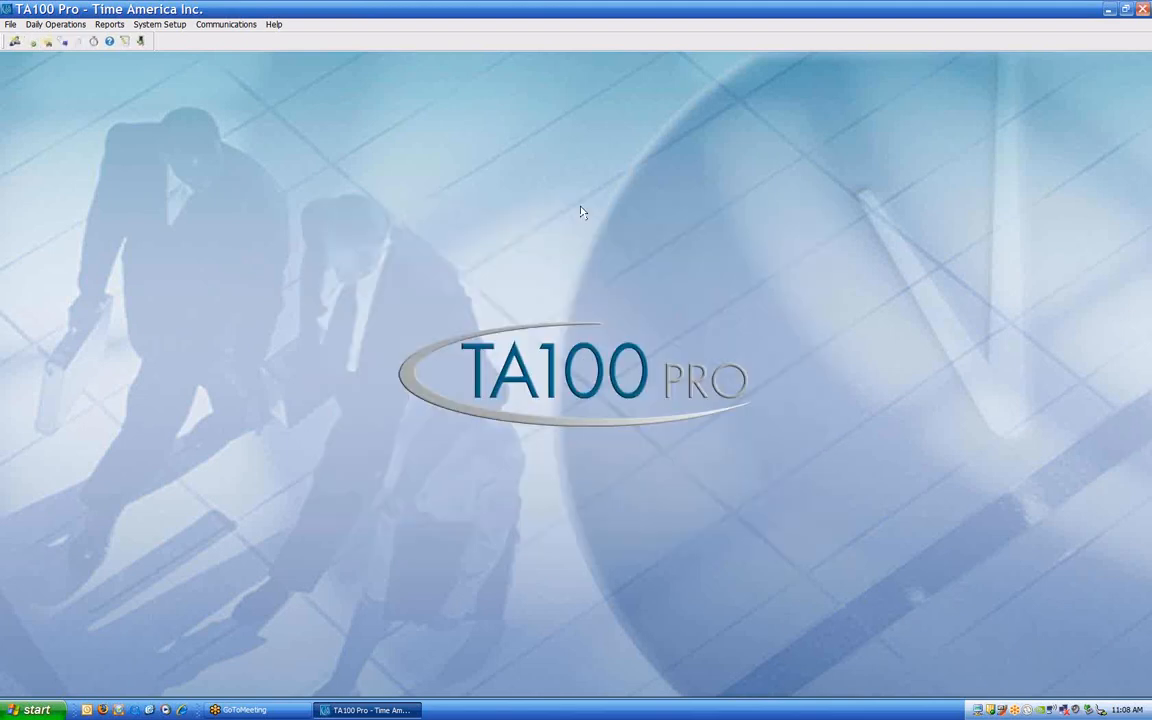
- Add a TA745 series clock with code 004 and description TA745
click(222, 24)
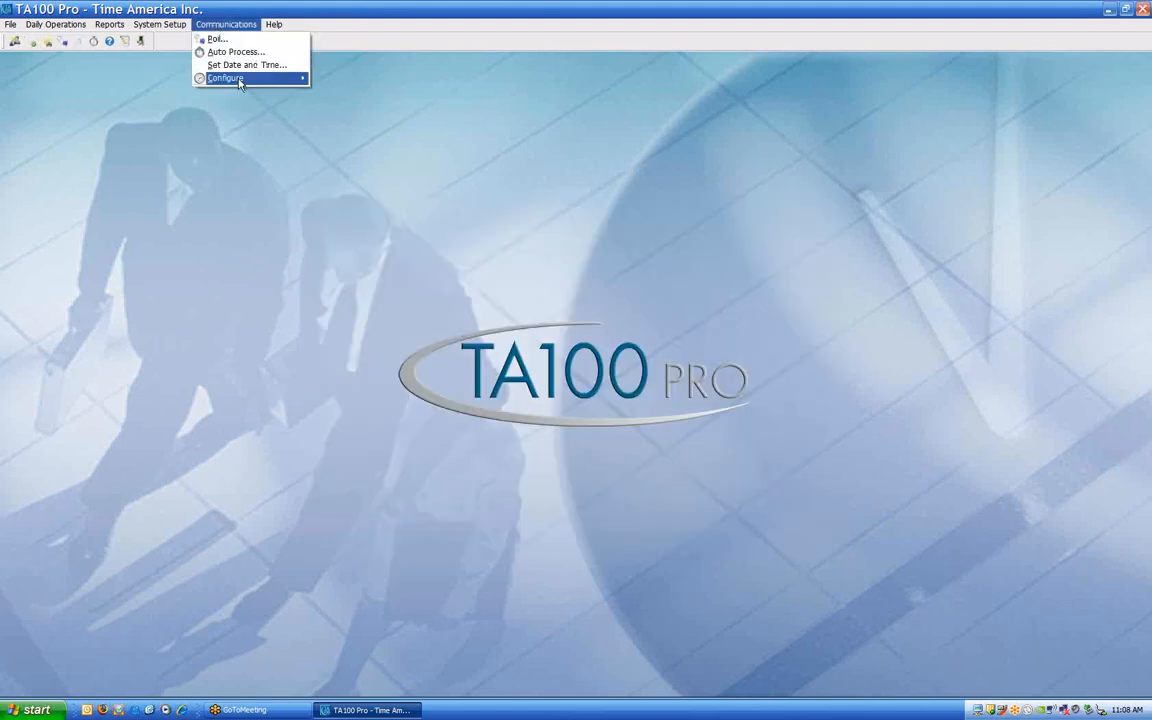
mouse_move(230, 77)
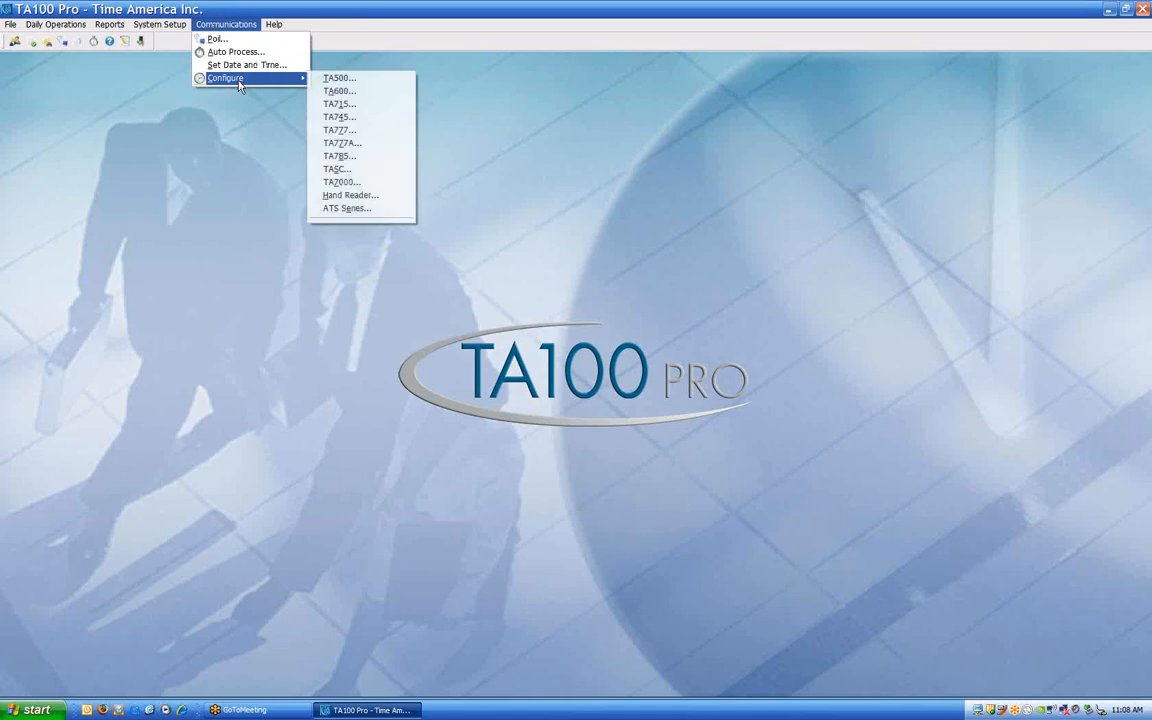
click(345, 117)
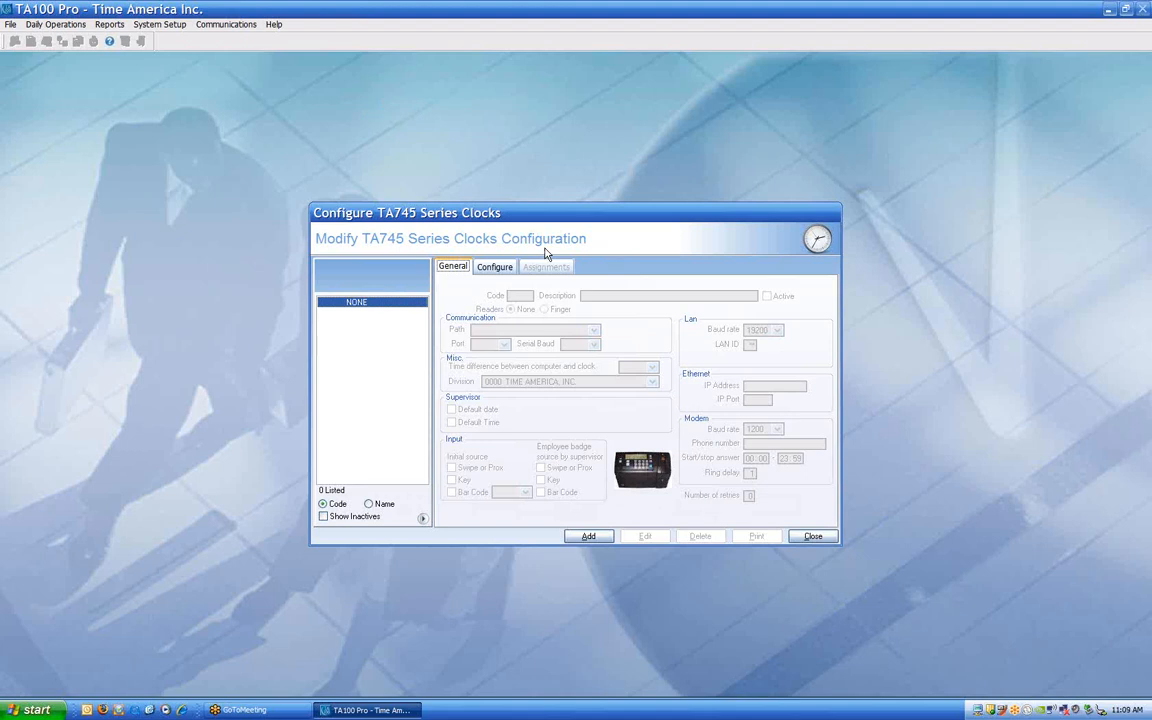
click(588, 536)
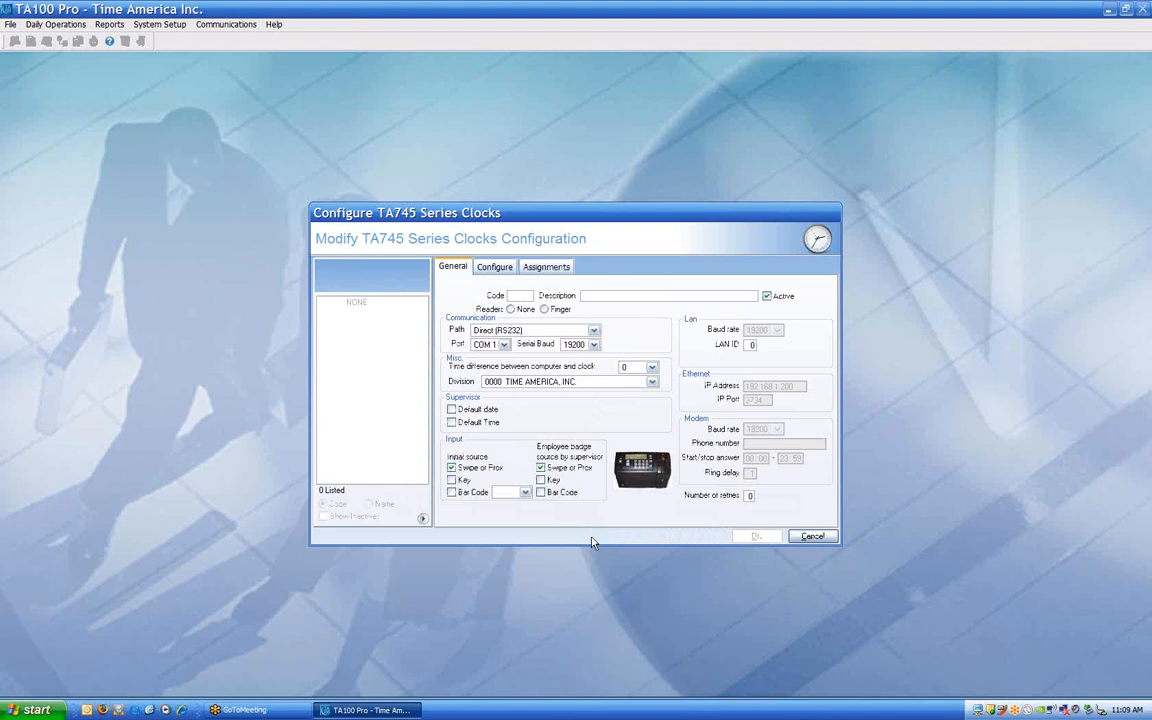
text(004)
key(Tab)
text(TA745)
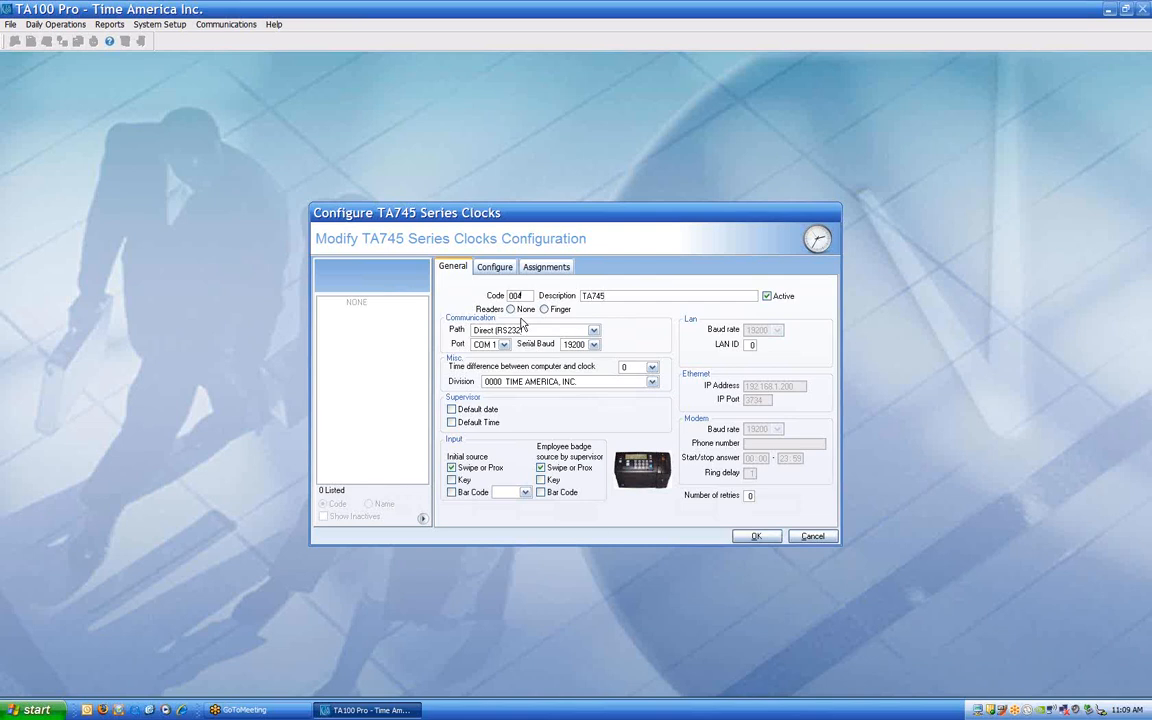
- Set the TA745 clock's reader type to Finger
click(552, 311)
click(512, 310)
click(545, 311)
- Try LAN (RS485) and Ethernet as the TA745 clock's communication path, and set the path to Modem
click(594, 331)
click(626, 326)
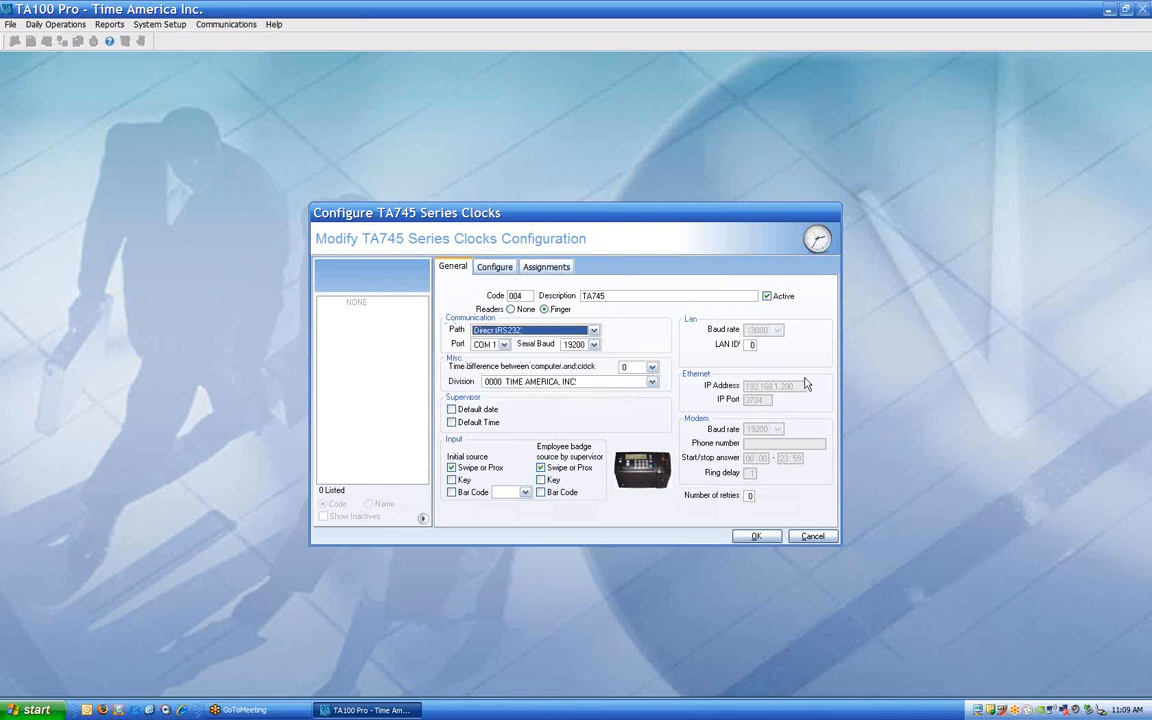
click(592, 332)
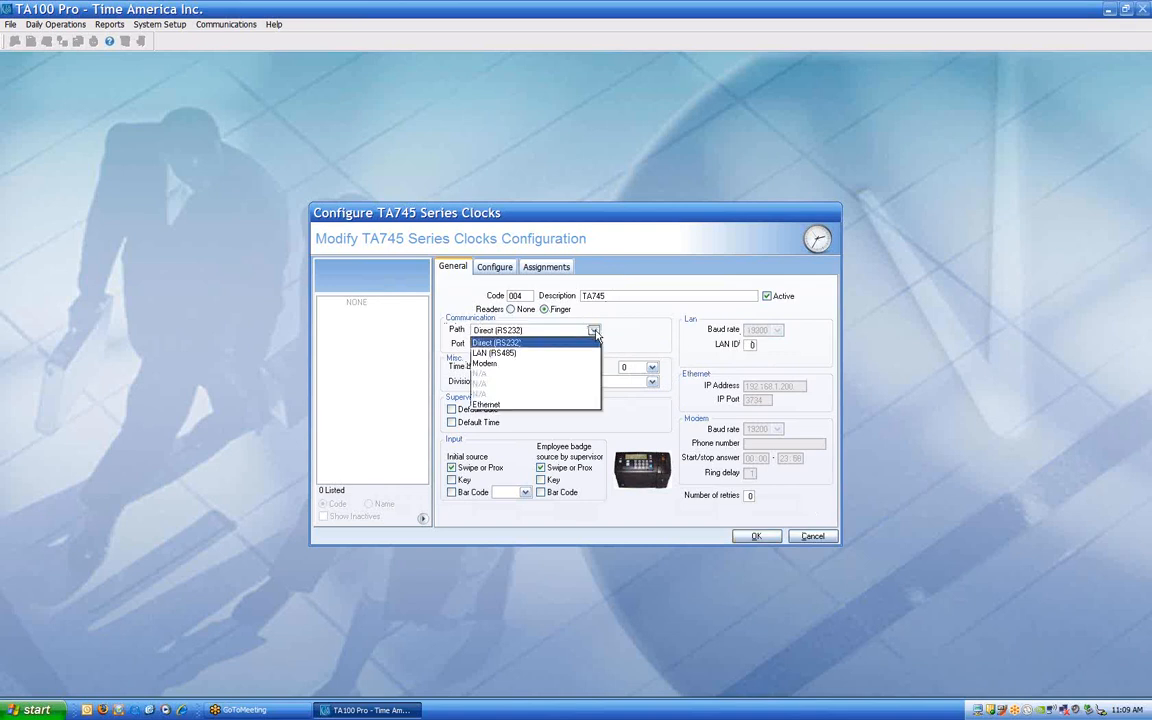
click(543, 354)
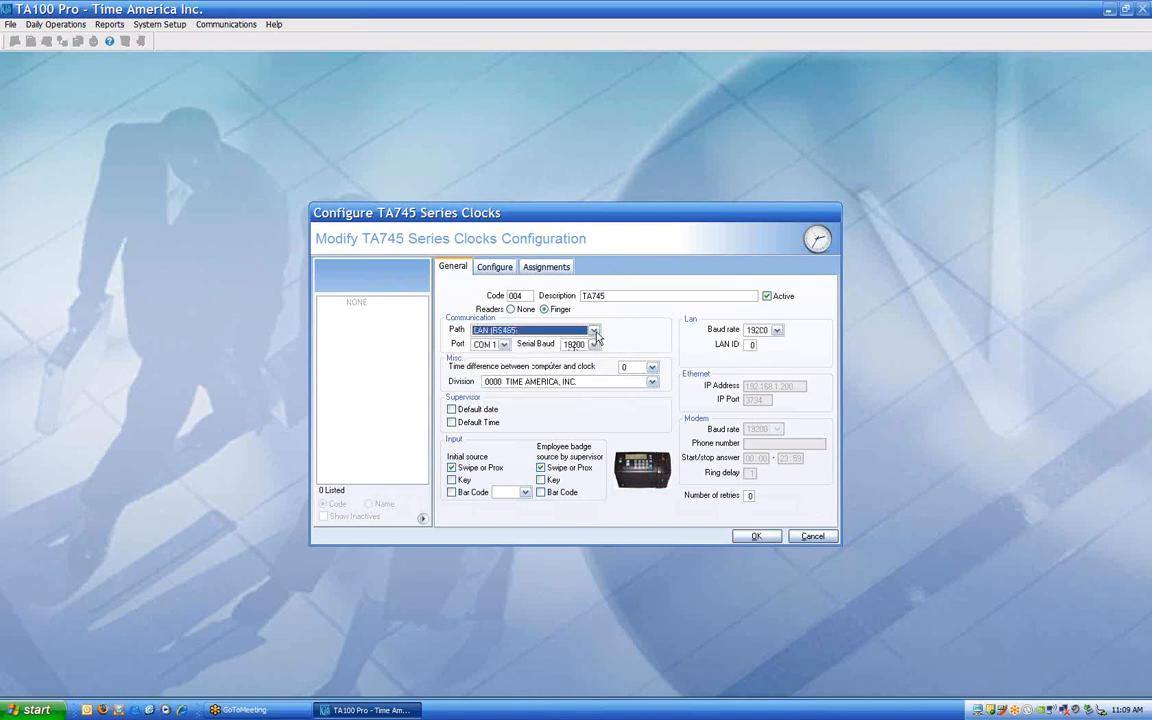
click(593, 332)
click(488, 404)
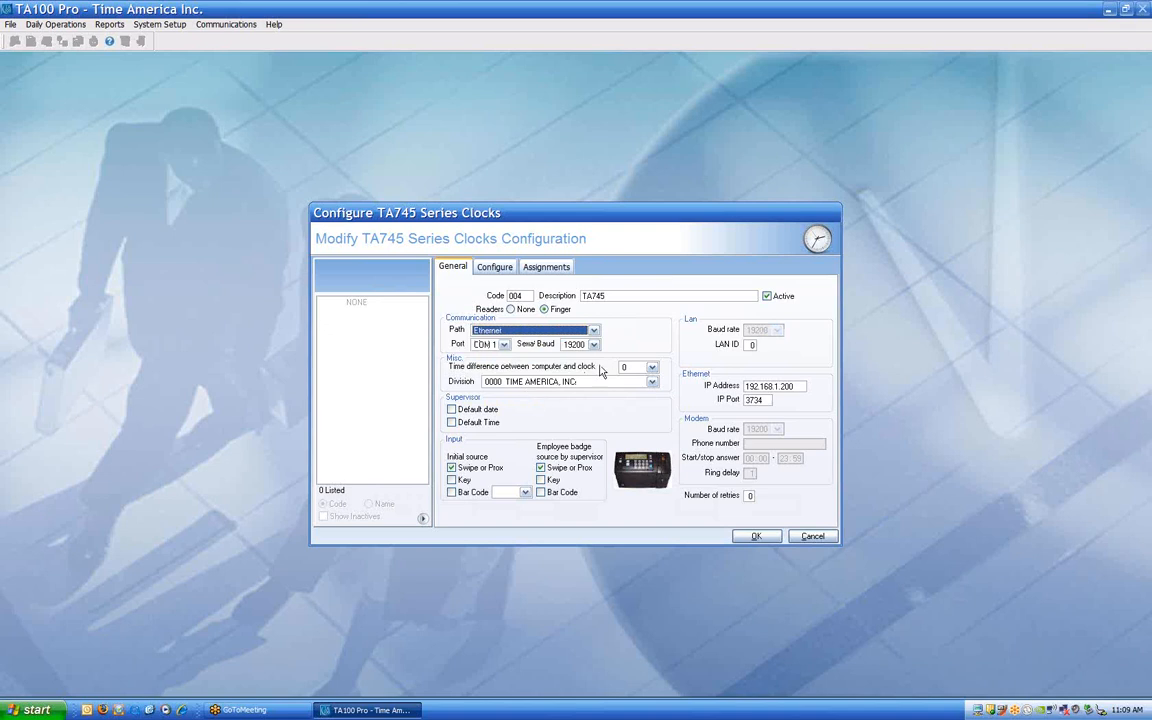
click(594, 331)
click(522, 366)
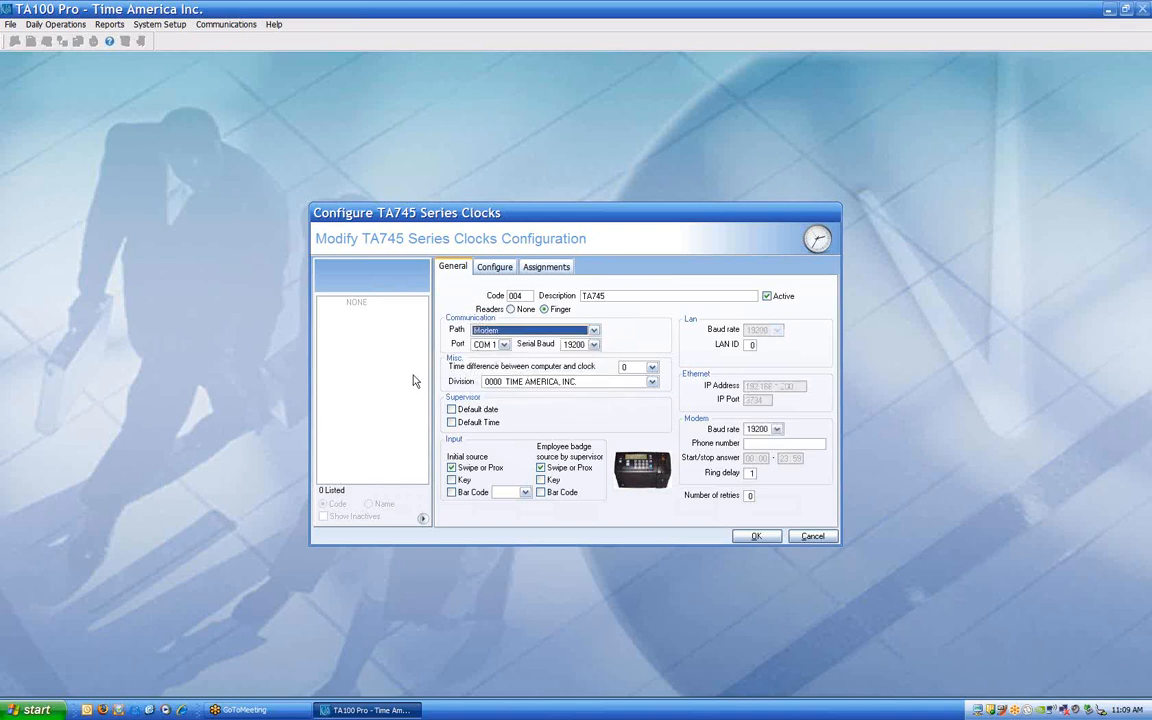
- Examine the time difference and division choices for the TA745 clock
click(653, 368)
click(655, 381)
click(655, 381)
click(655, 381)
click(655, 381)
click(665, 343)
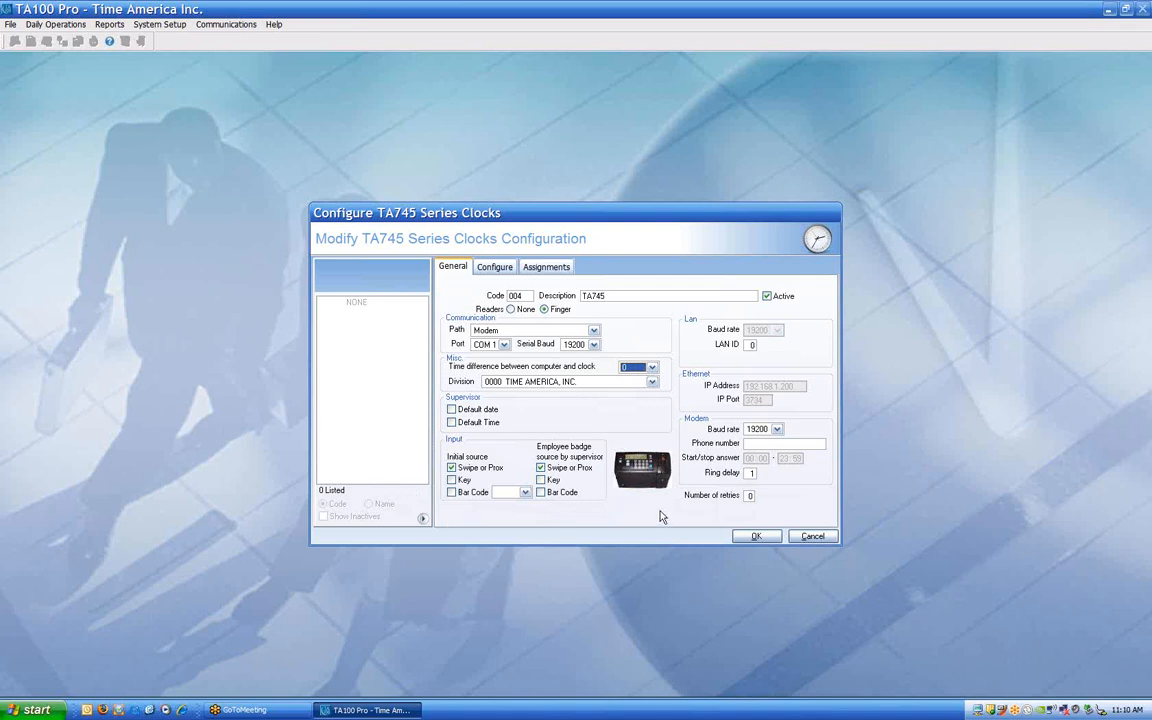
- Turn off the TA745 clock's function keys and assign all employees to the clock
click(496, 268)
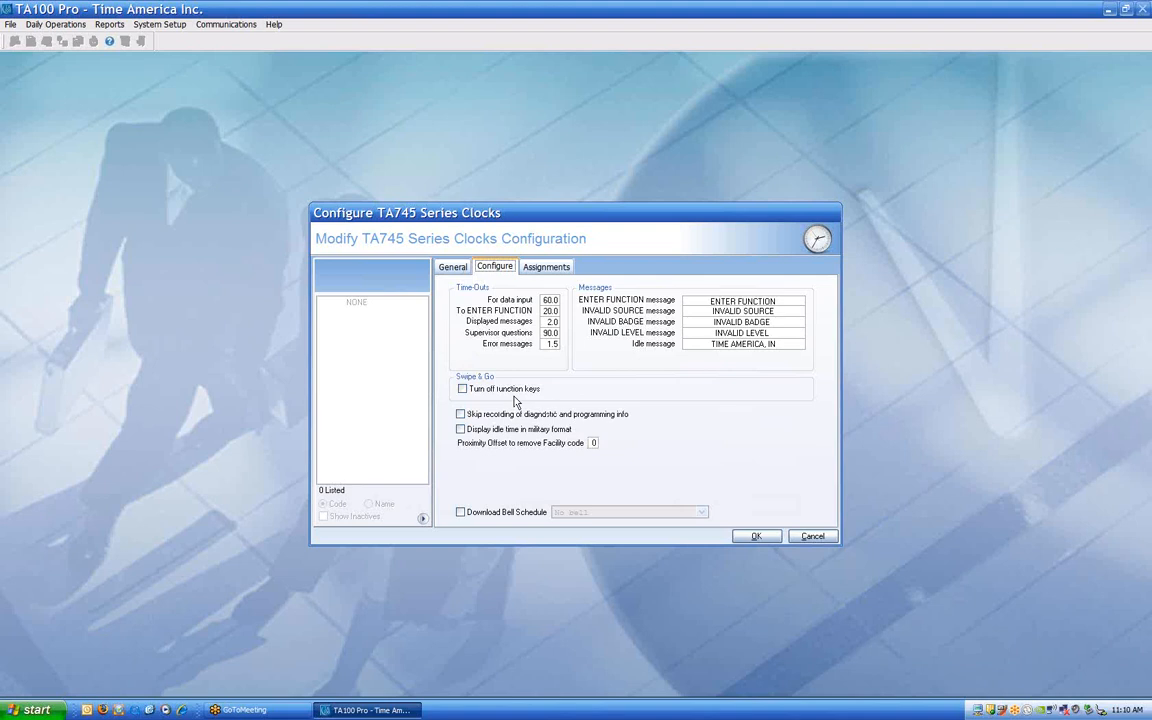
click(464, 392)
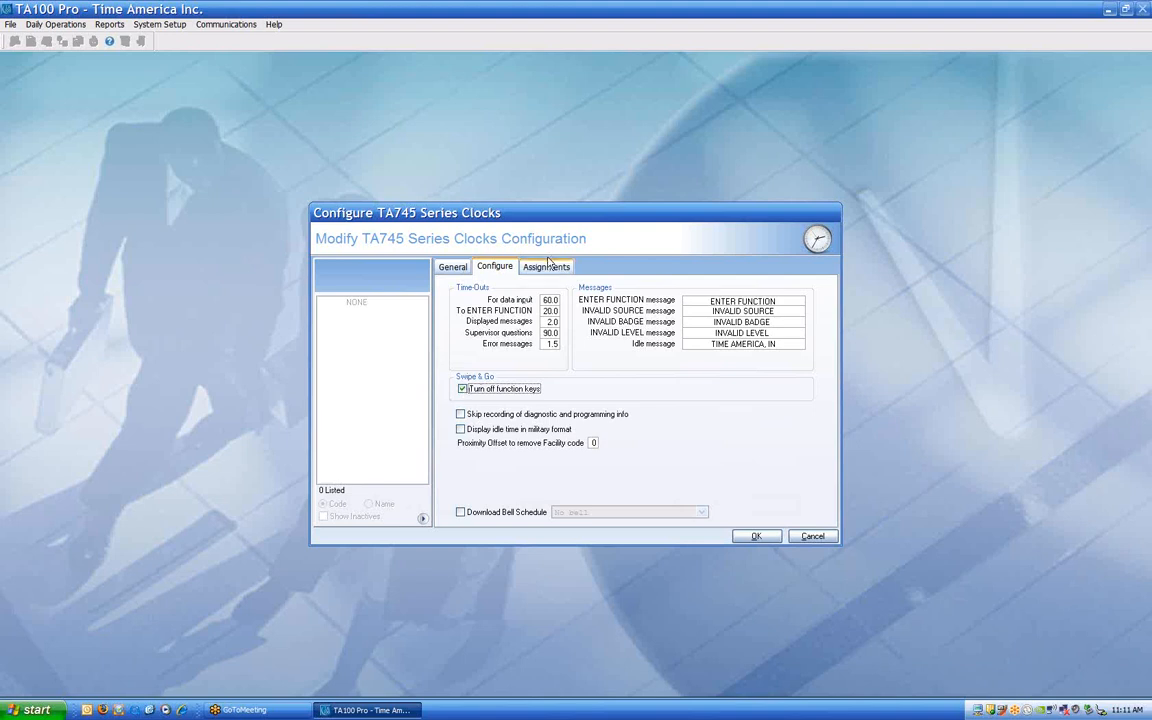
click(546, 268)
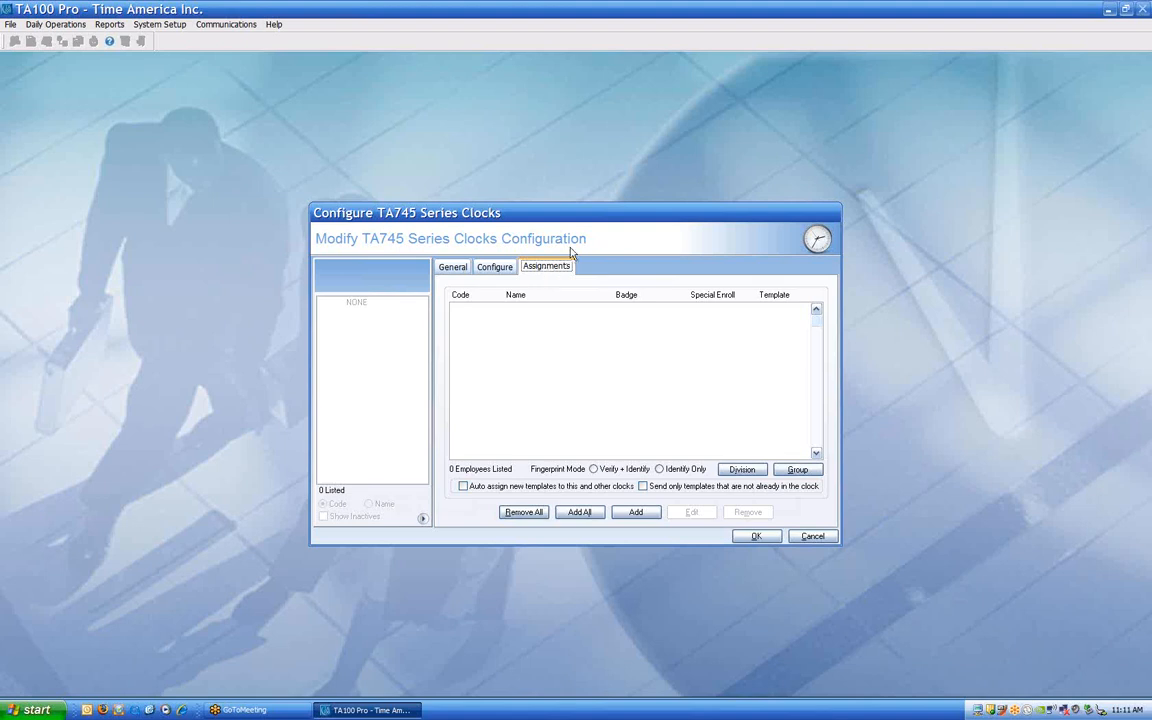
click(581, 513)
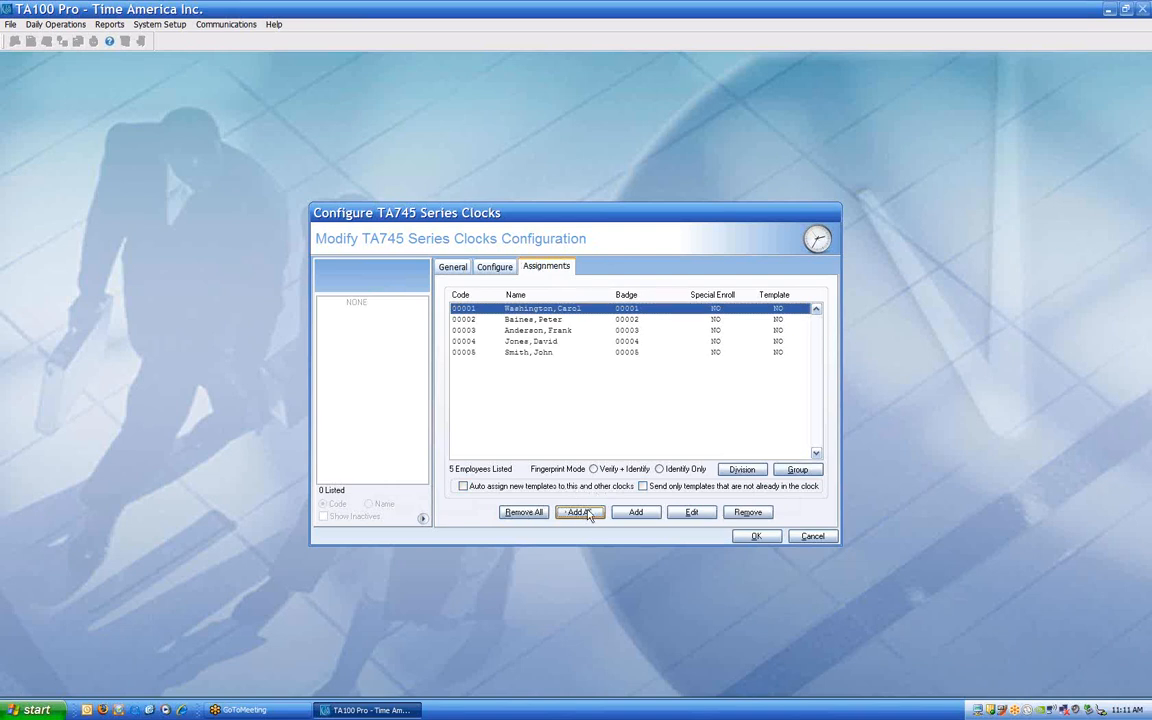
- Select the Arizona Division for the TA745 clock's assignments, and view the available groups without choosing any
click(742, 470)
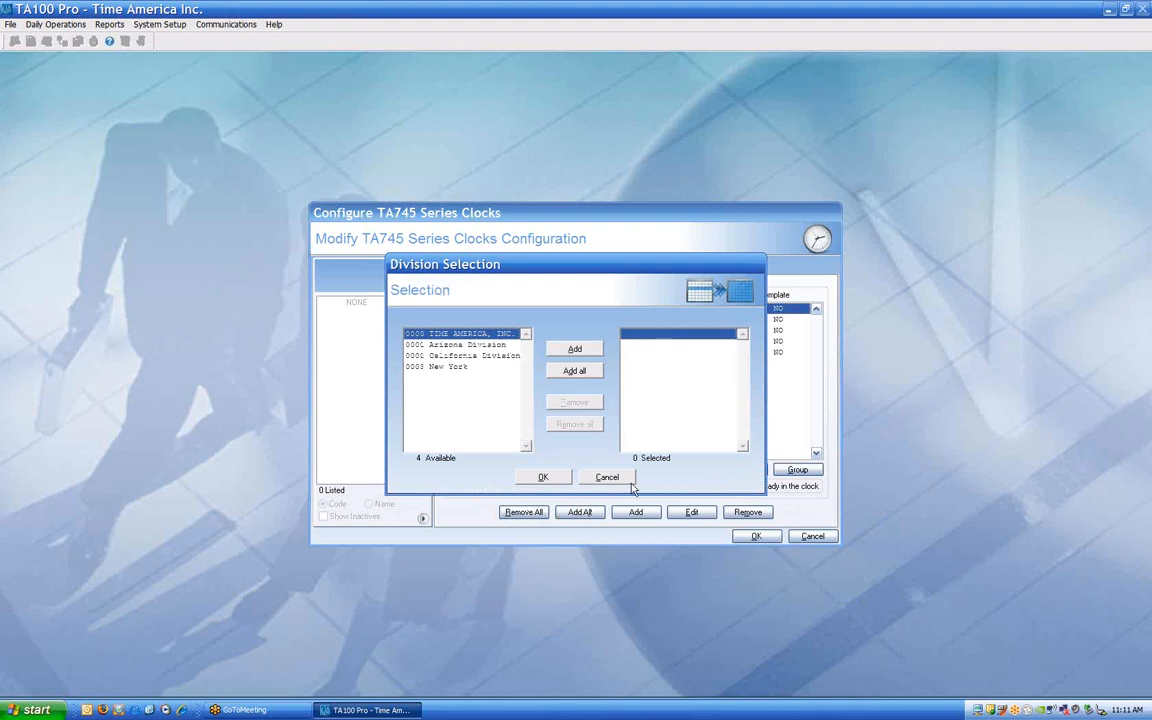
click(474, 345)
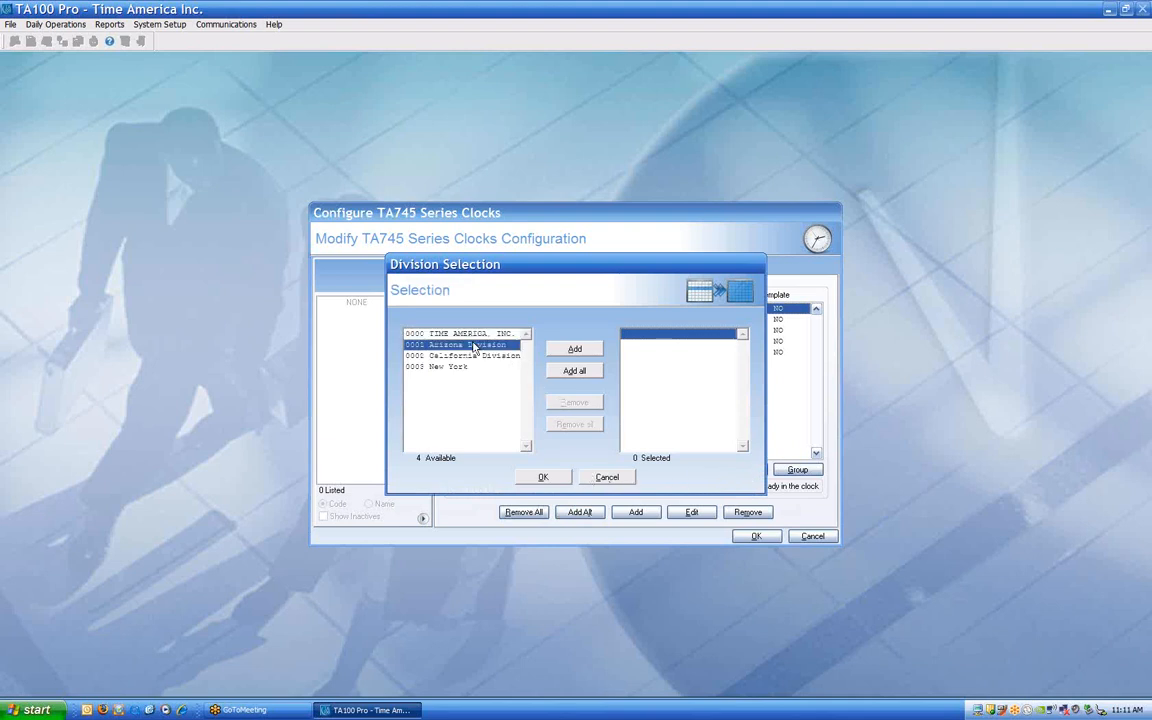
click(575, 349)
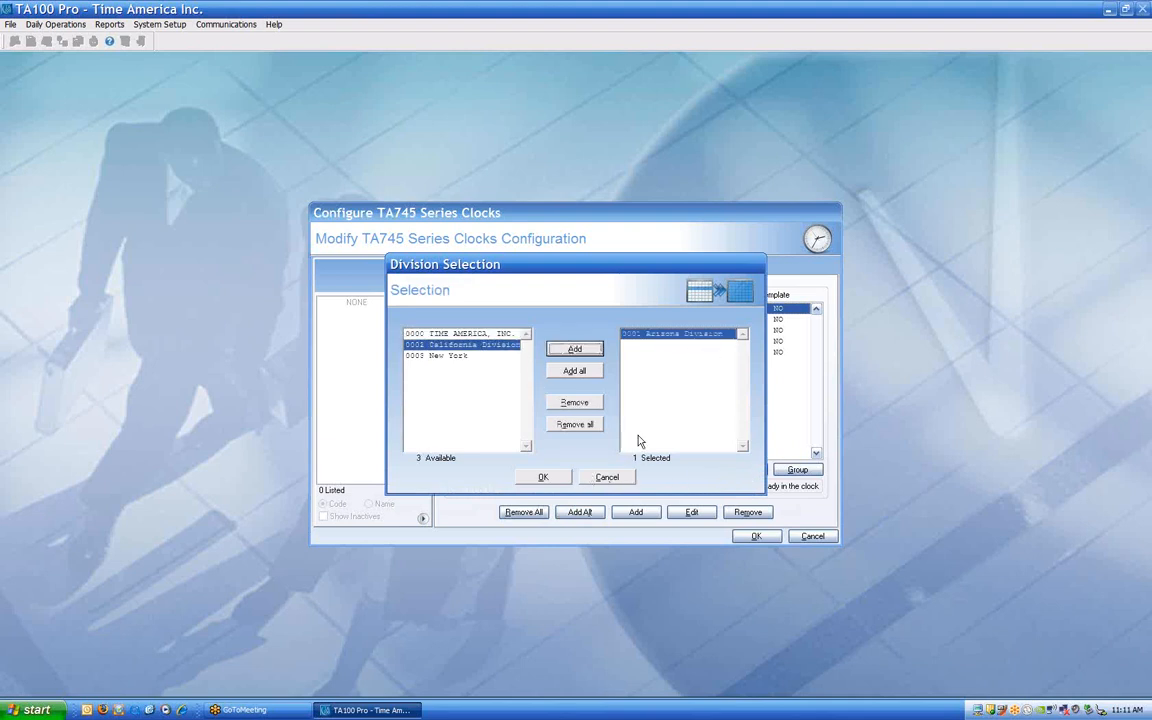
click(543, 477)
click(797, 470)
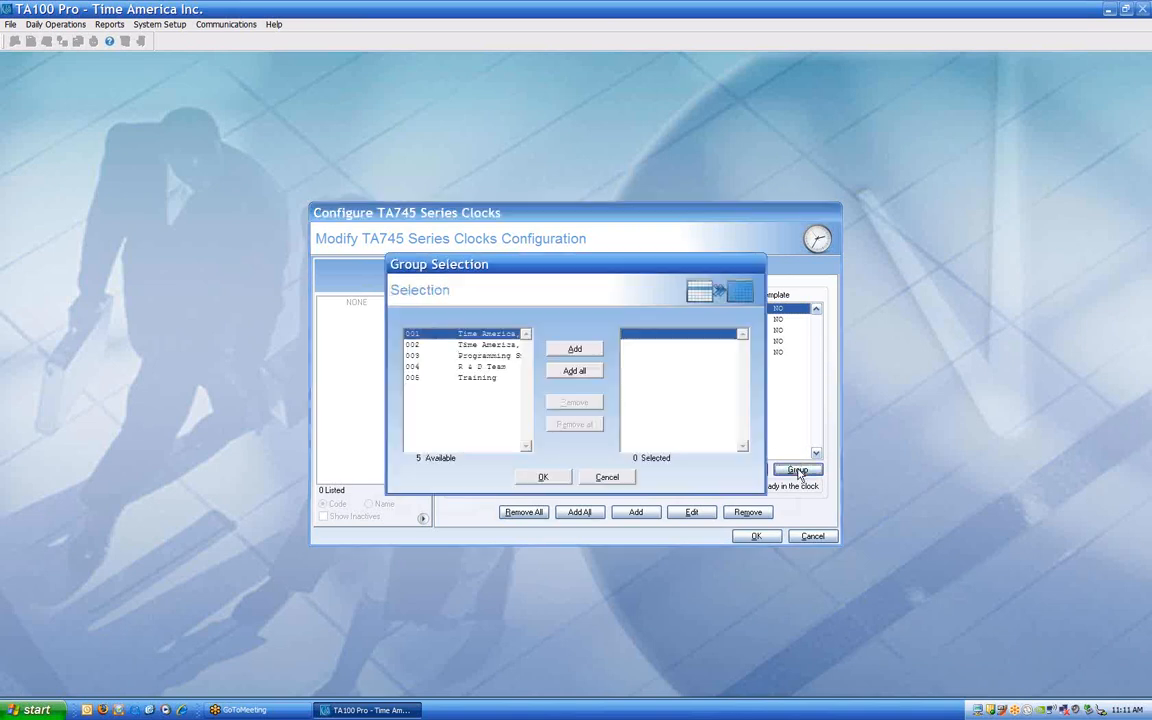
click(605, 479)
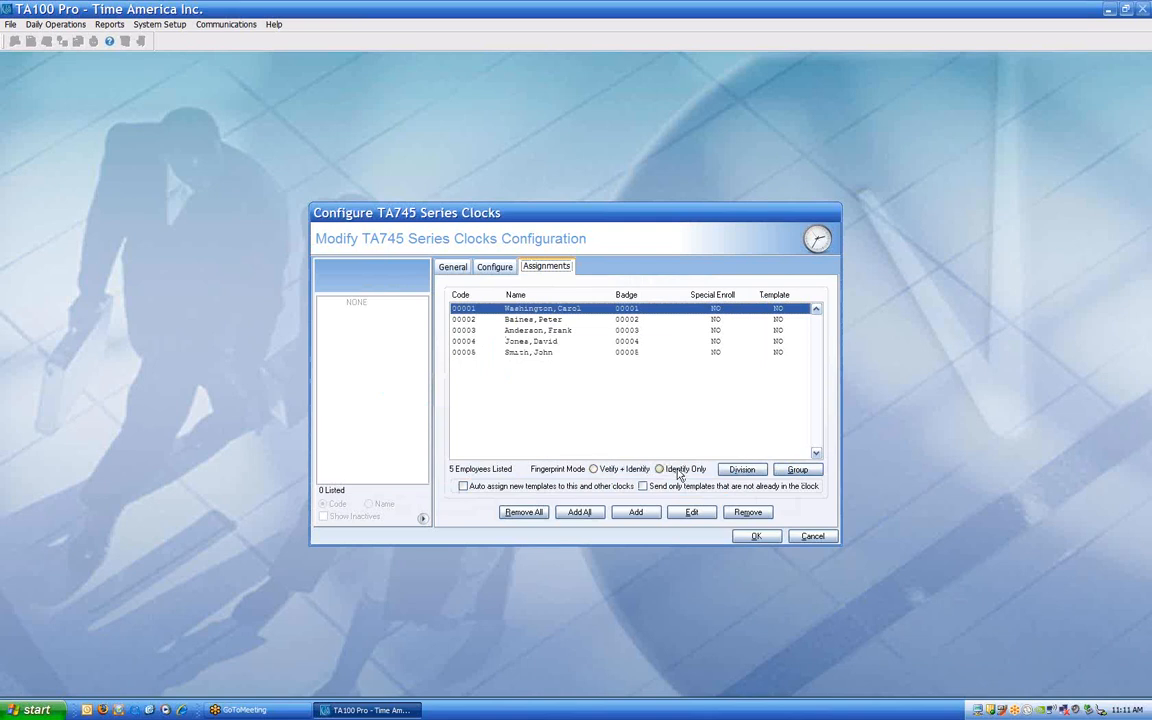
- Try the Identify Only fingerprint mode for the TA745 clock, and set the mode to Verify + Identify
click(598, 469)
click(679, 471)
click(598, 470)
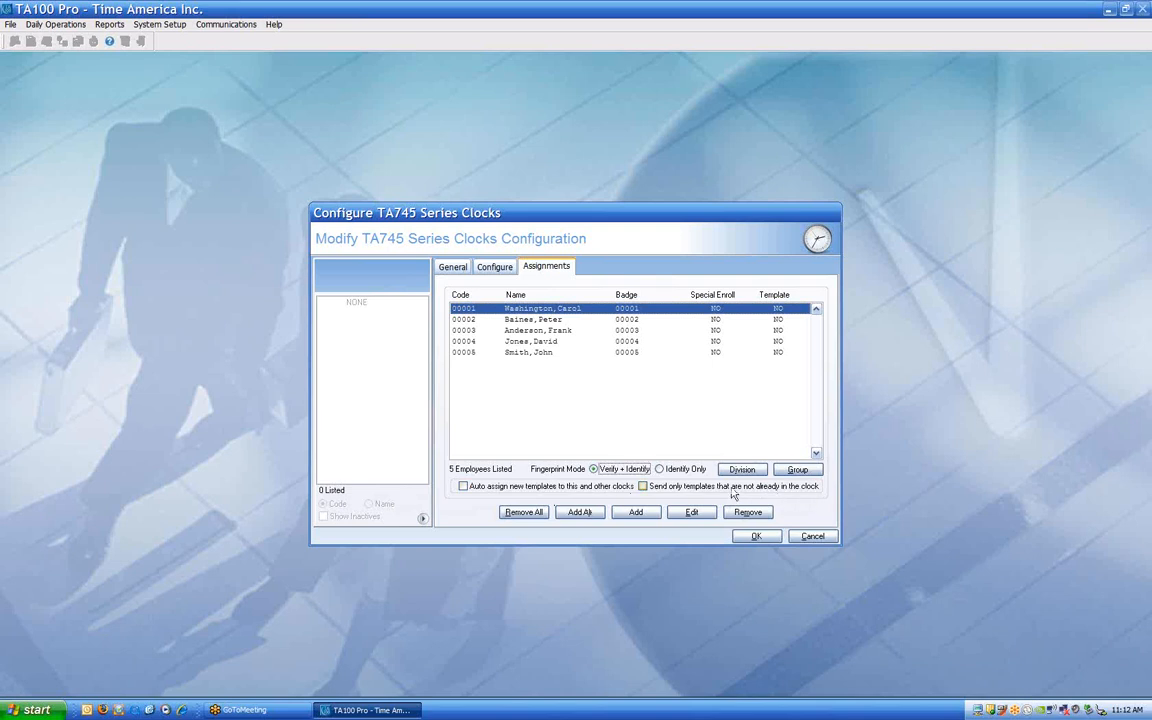
- Enable auto-assigning new templates to this and other clocks and sending only templates not already in the clock
click(499, 490)
click(651, 490)
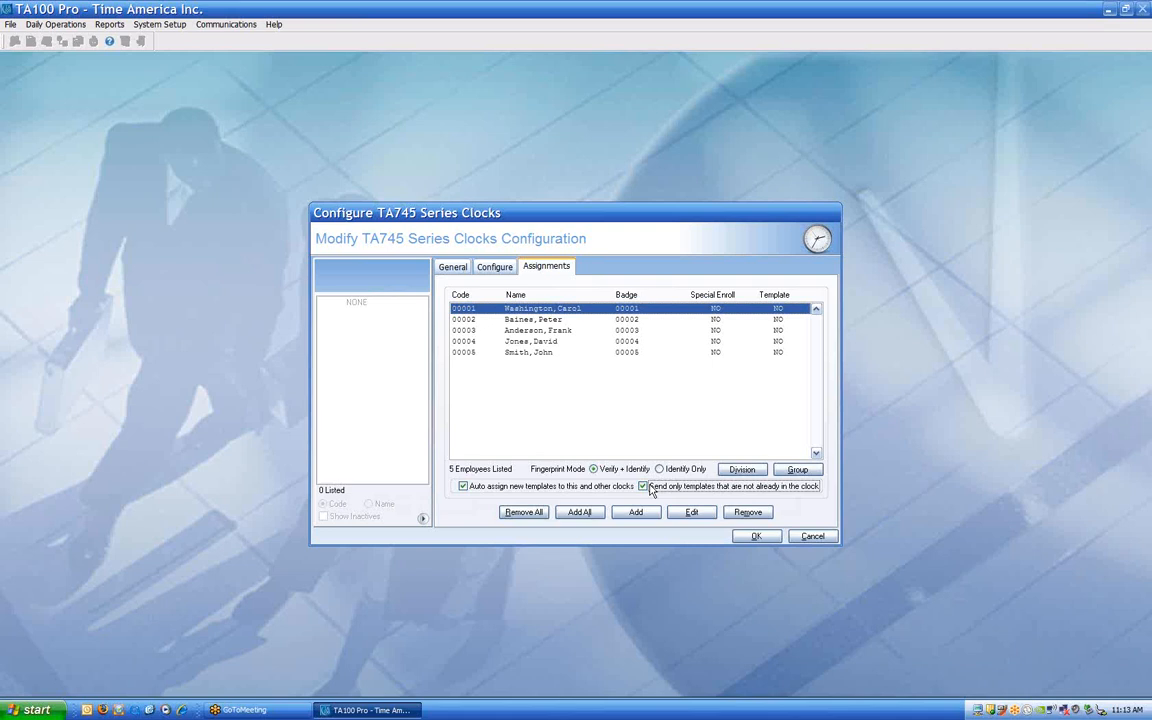
click(489, 490)
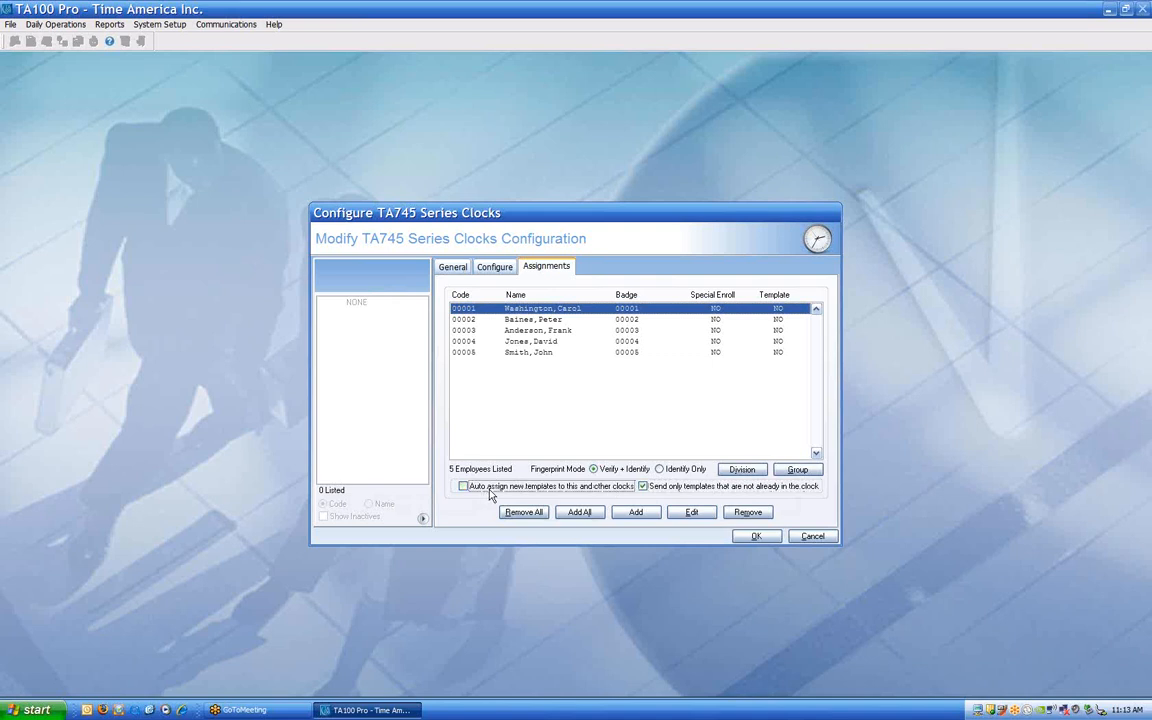
click(489, 490)
- Review the TA745 clock's general, configuration and assignment settings, save the clock, and close its configuration
click(453, 267)
click(495, 267)
click(535, 268)
click(495, 267)
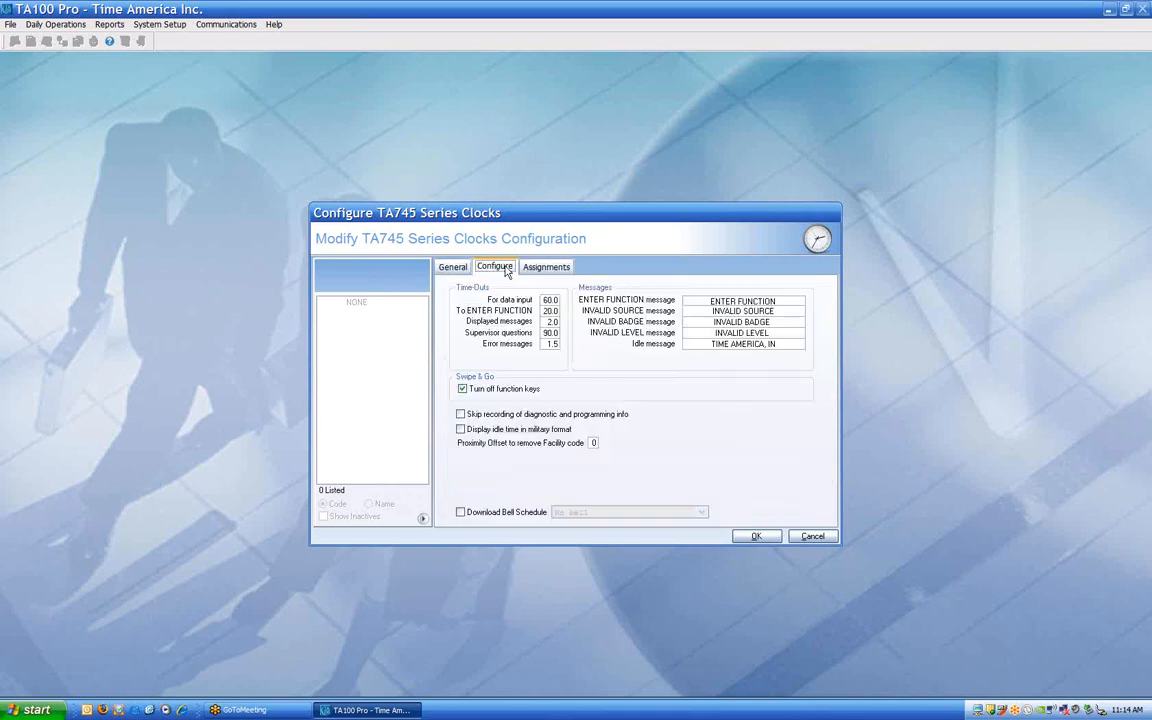
click(453, 267)
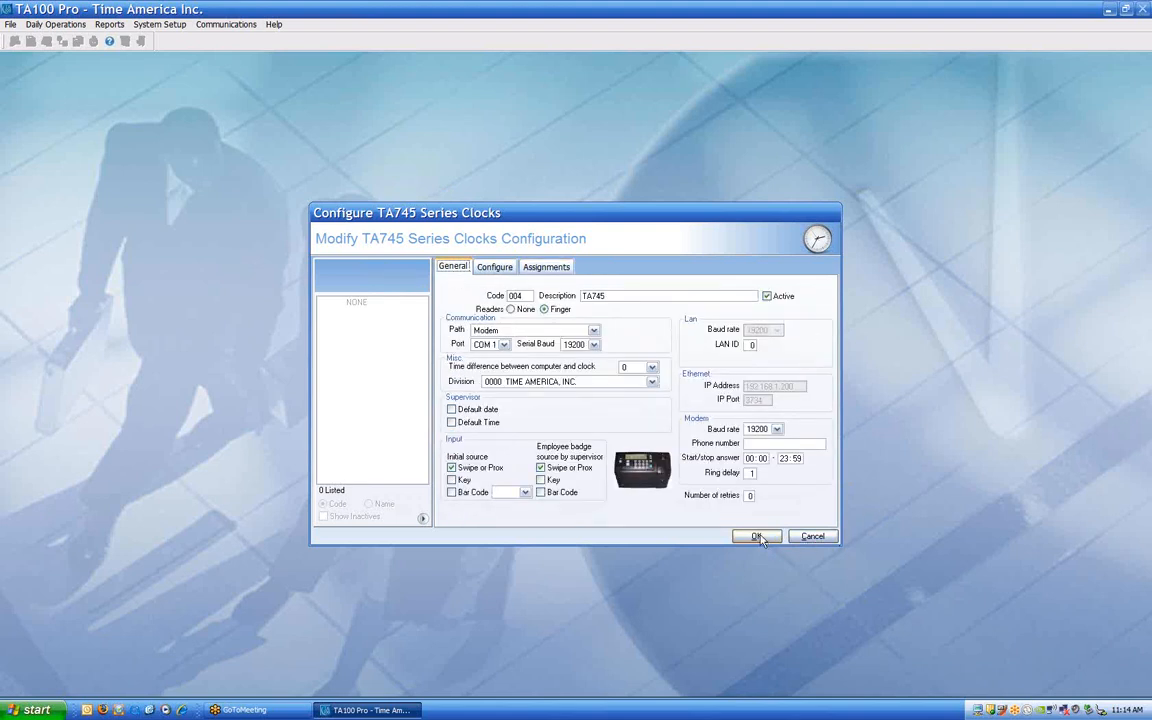
click(810, 539)
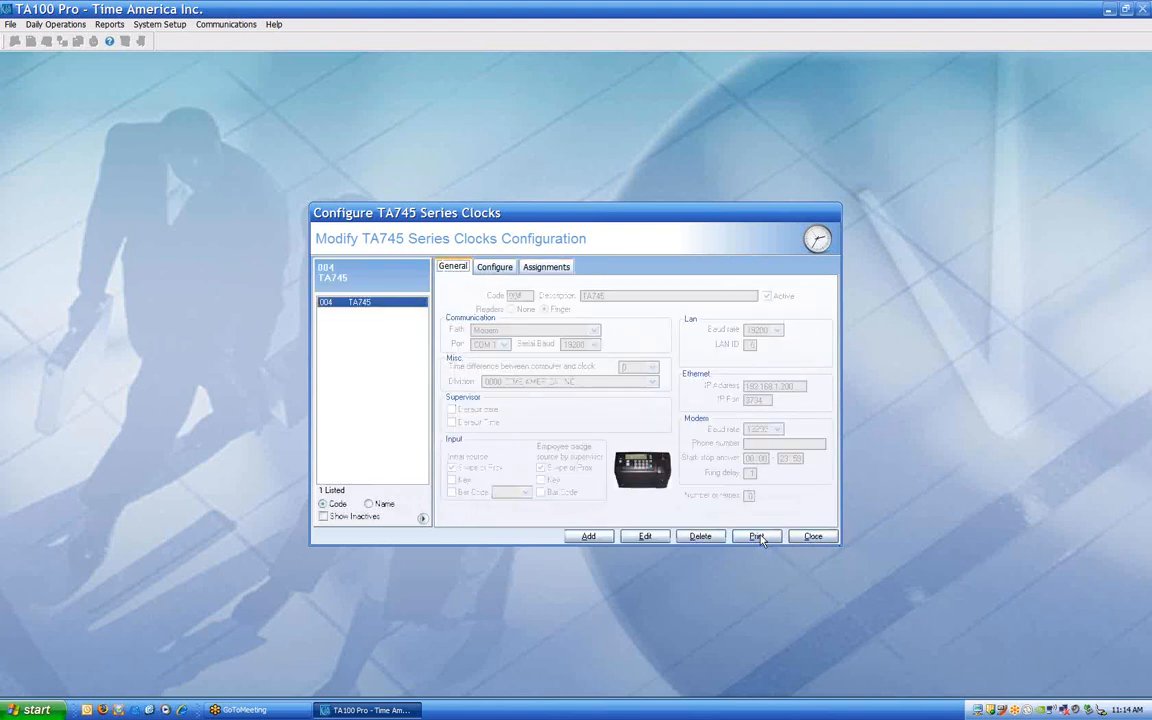
click(813, 537)
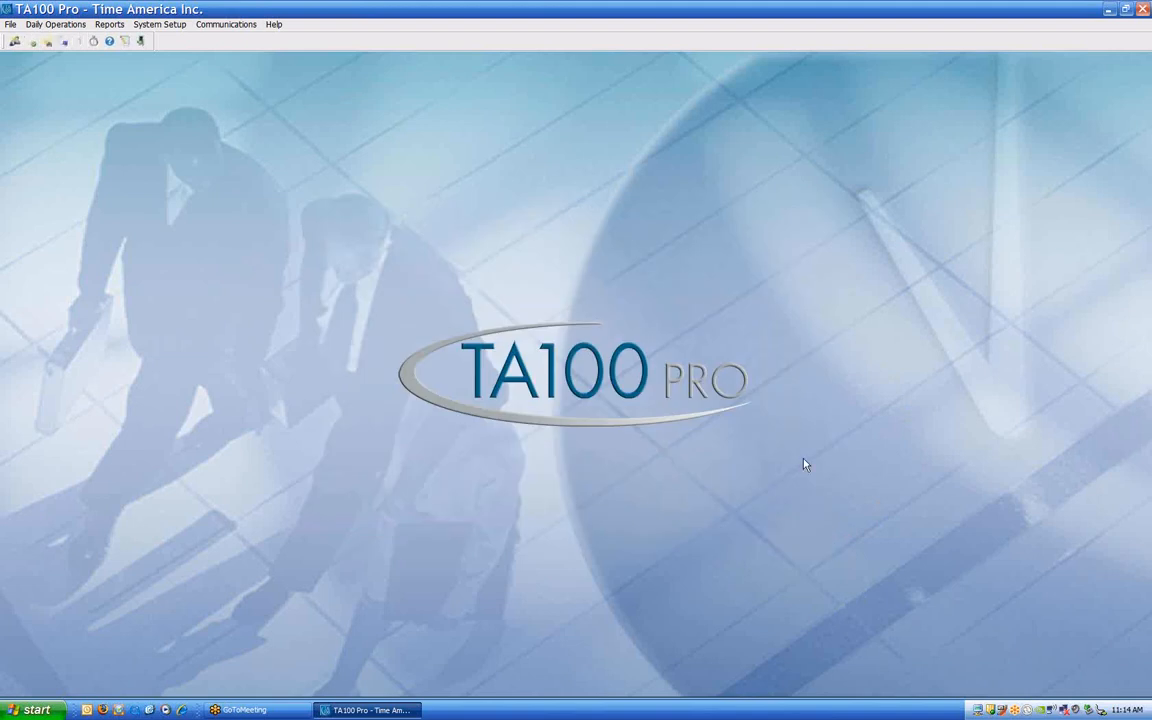
- Start a new TA777 series clock entry with code 006 and description TA777
click(226, 26)
mouse_move(240, 84)
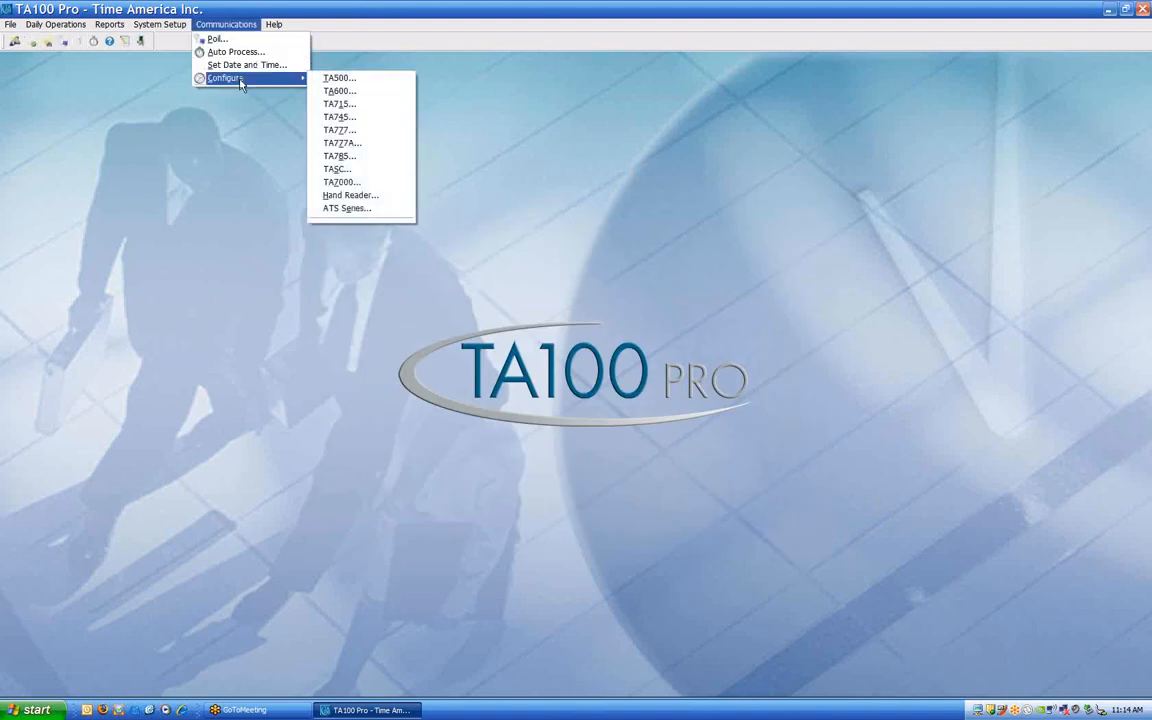
click(335, 130)
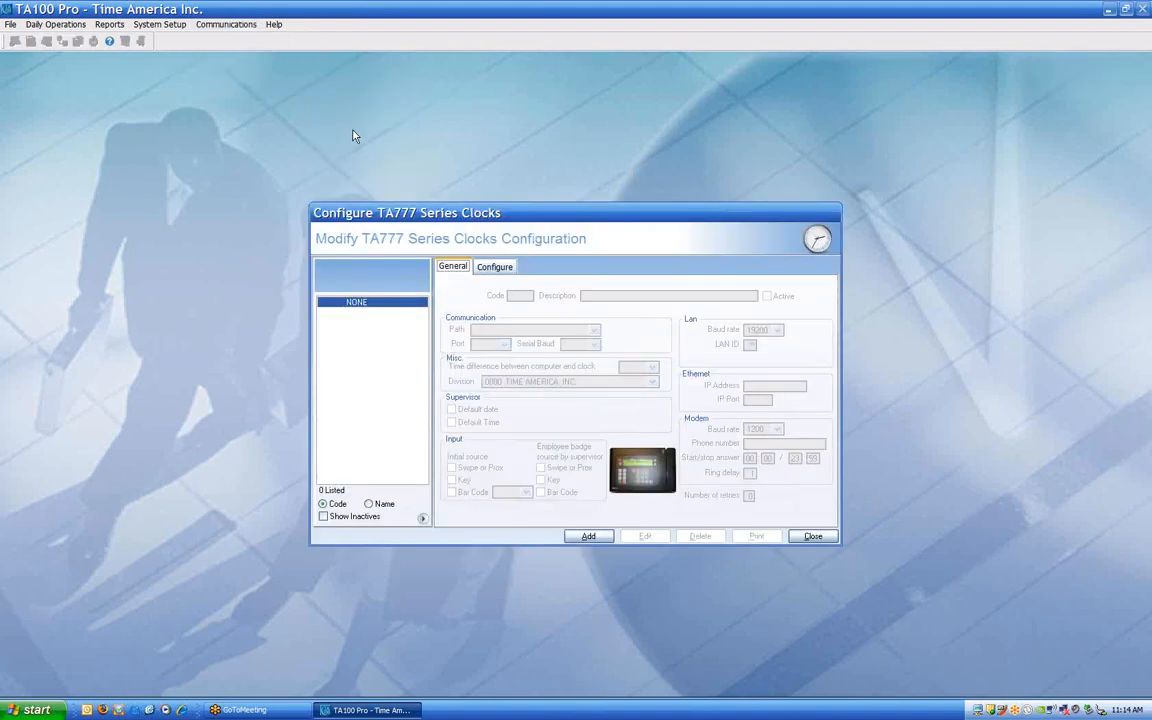
click(588, 536)
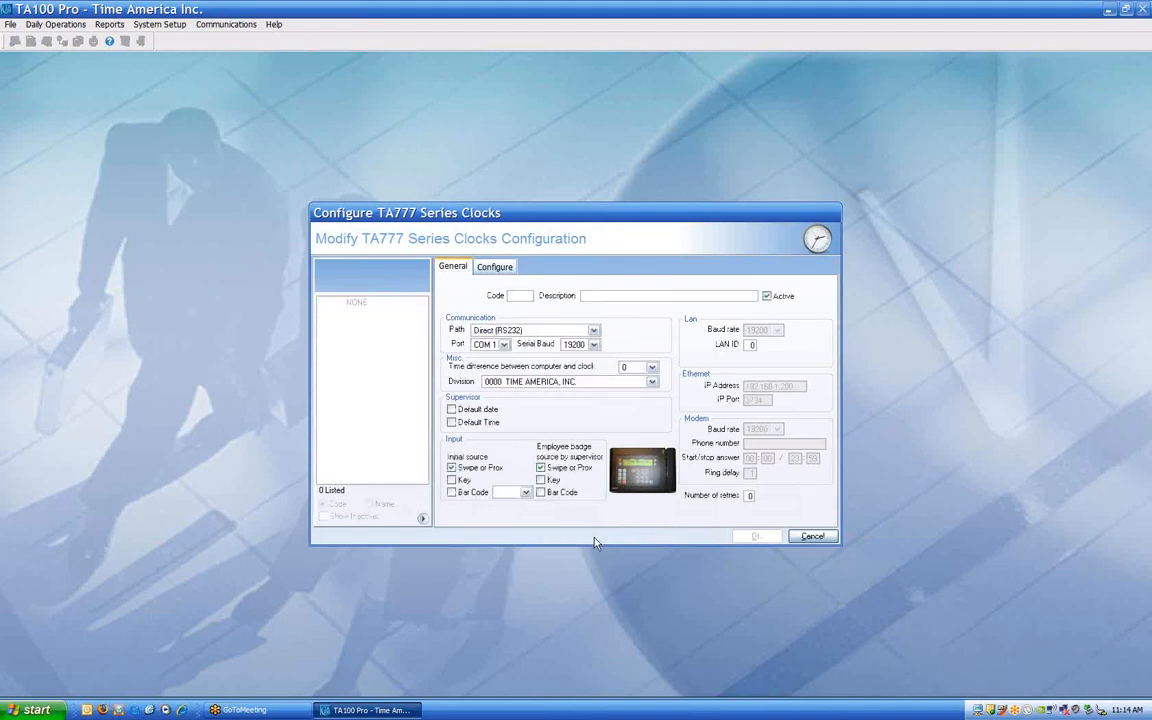
text(000)
key(Tab)
text(TA)
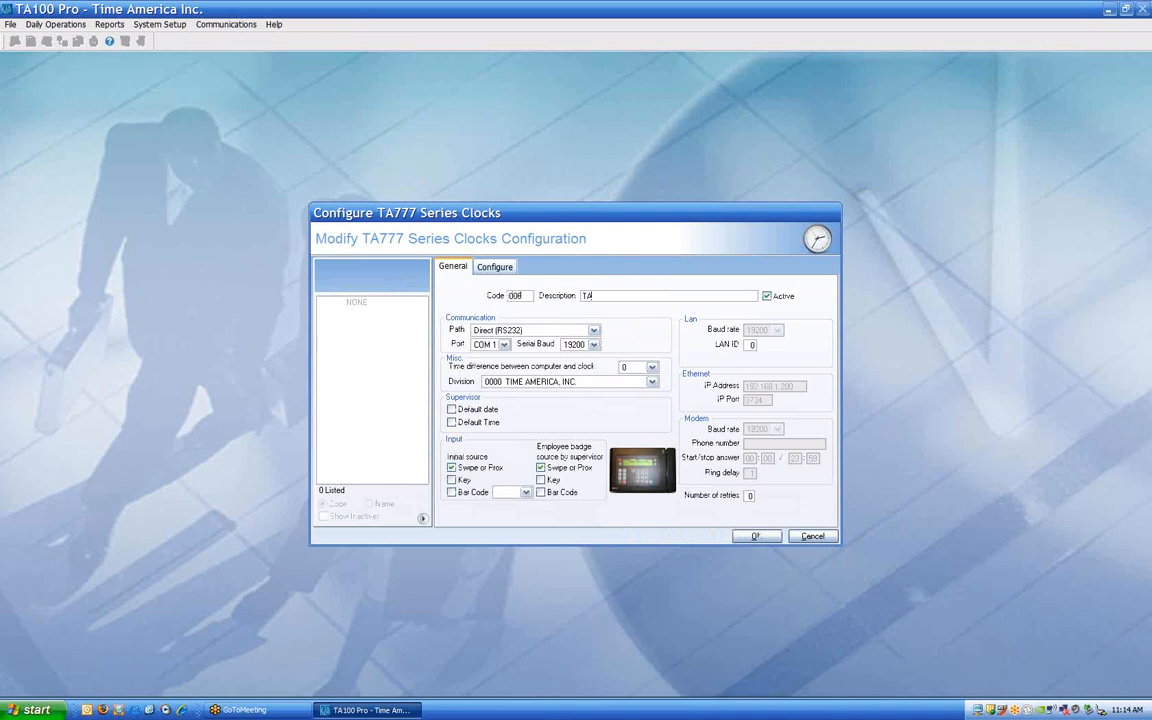
text(777)
- Examine the TA777 clock's communication, time difference and proximity offset settings, and discard the new clock entry
click(563, 331)
click(502, 344)
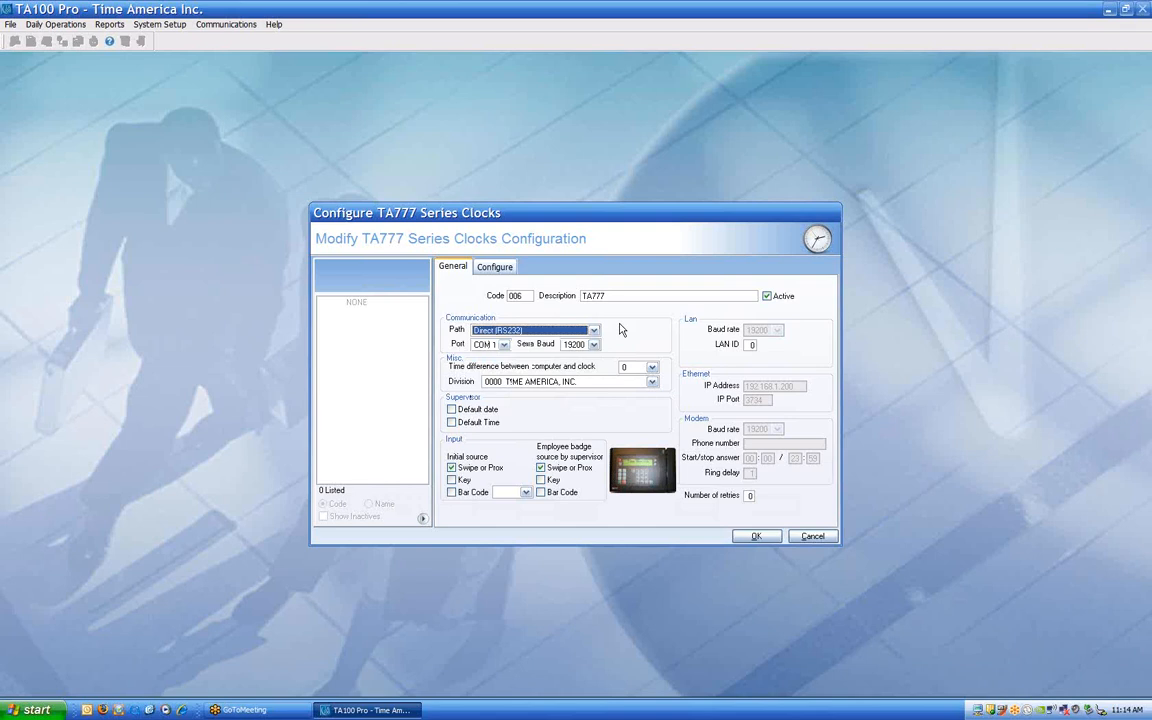
click(652, 368)
click(652, 368)
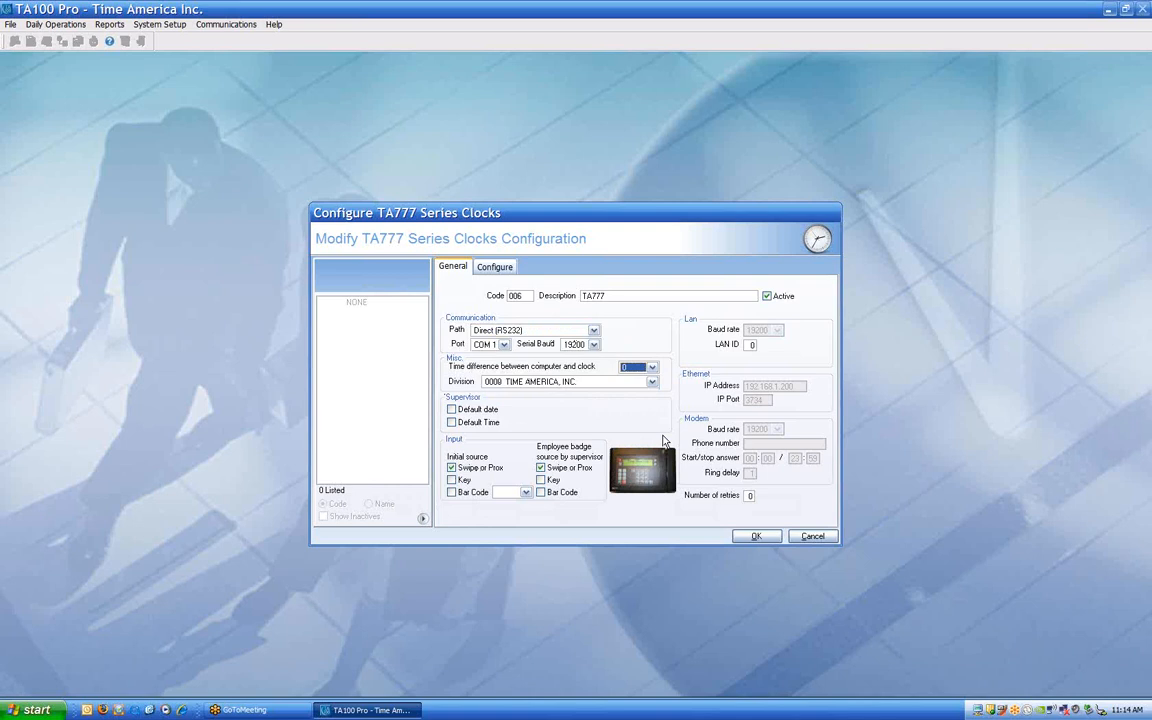
click(494, 268)
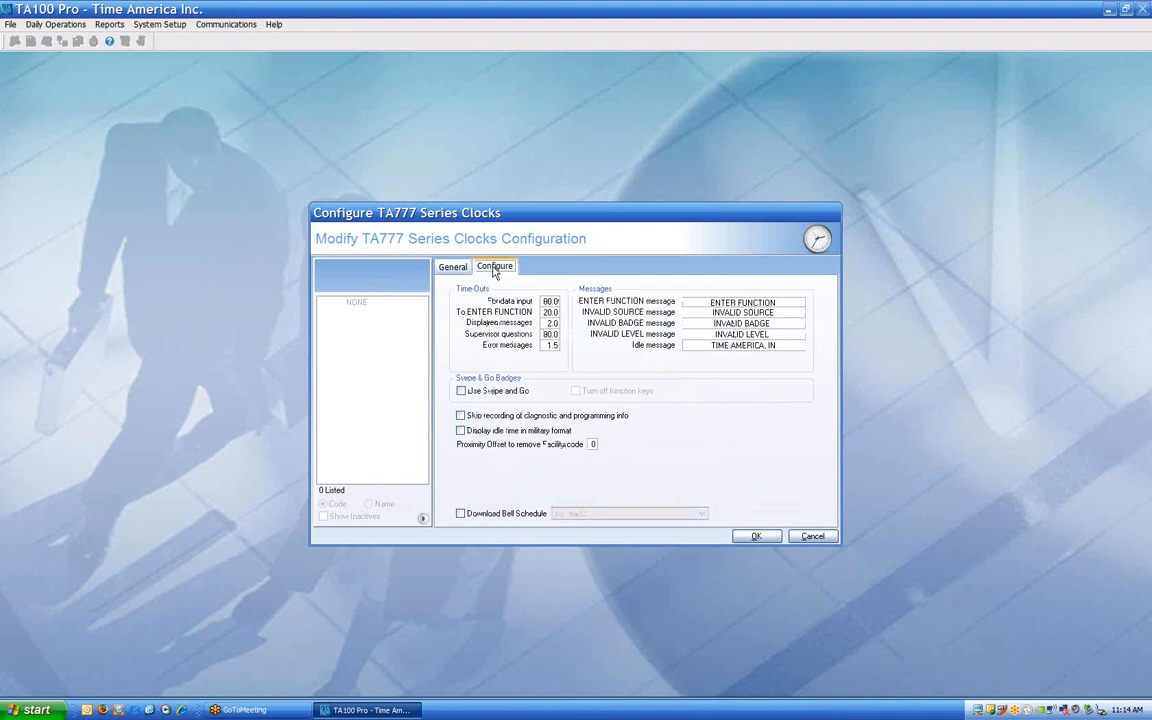
click(592, 444)
double_click(606, 444)
click(812, 537)
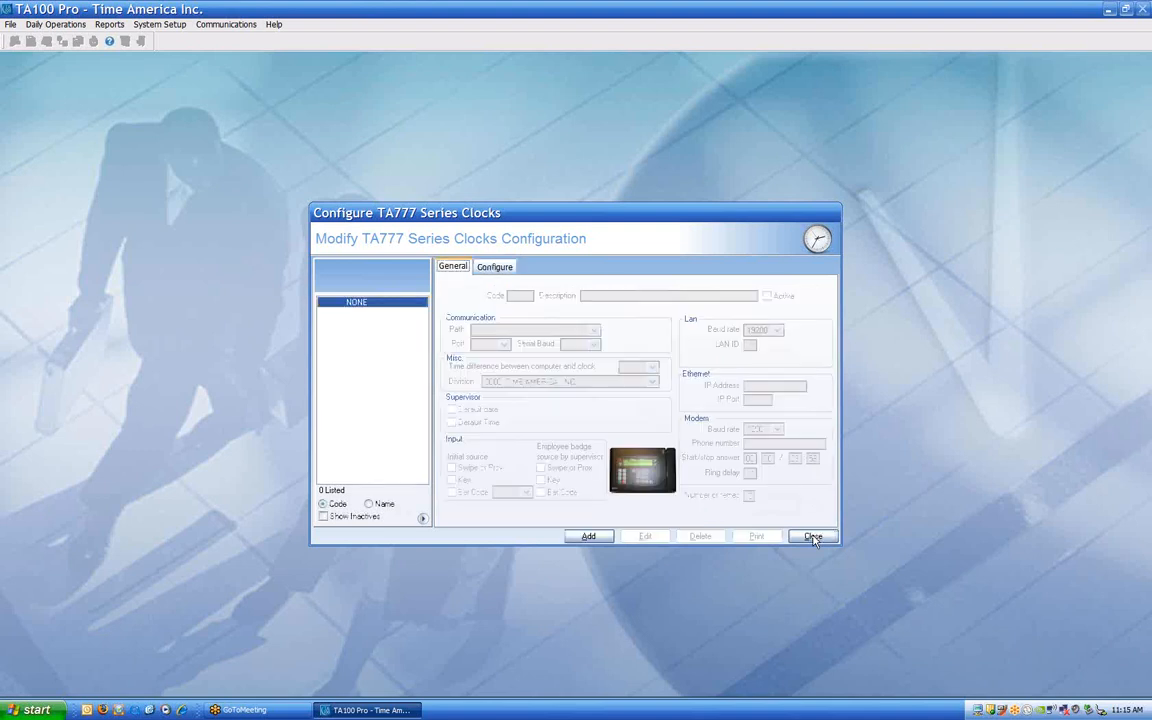
- Close the TA777 clock configuration, view the TA777A series clock configuration, and close it
click(812, 537)
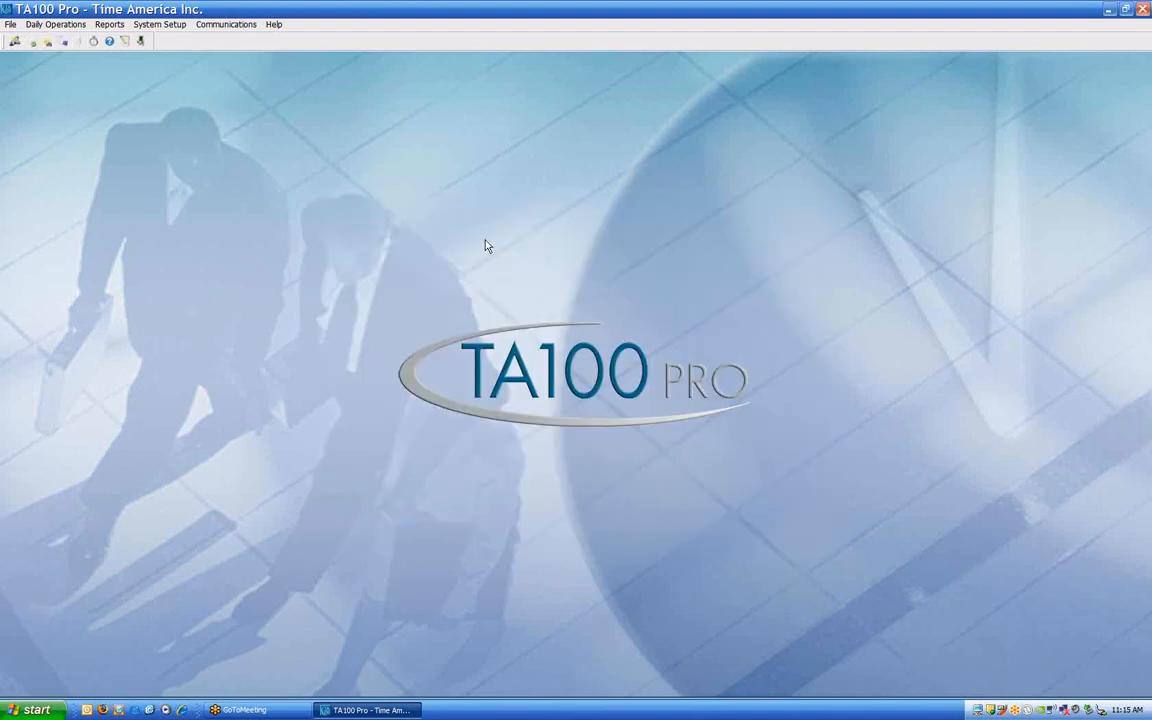
click(212, 24)
mouse_move(227, 83)
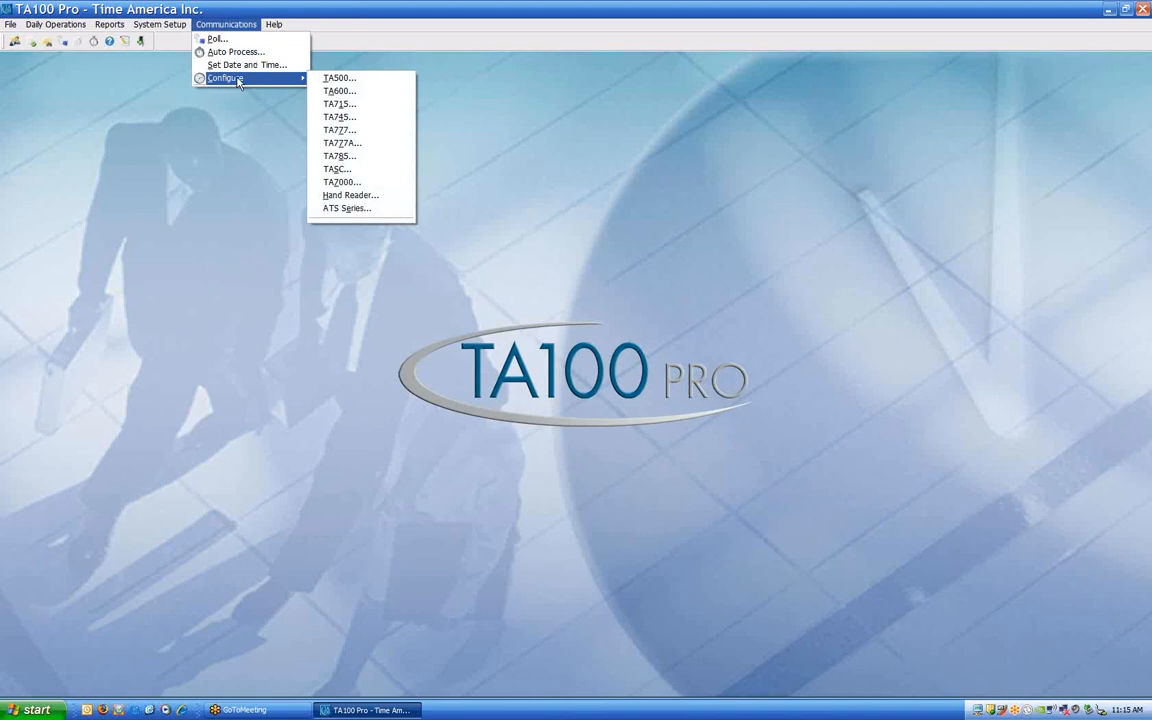
click(357, 143)
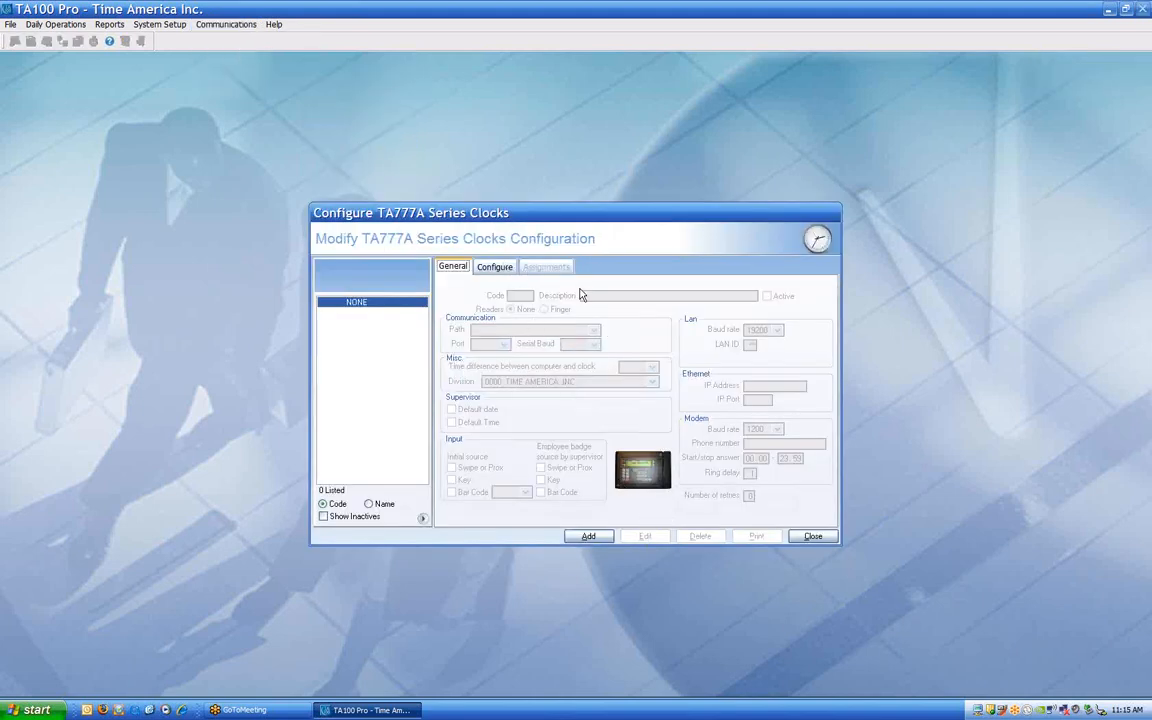
click(813, 537)
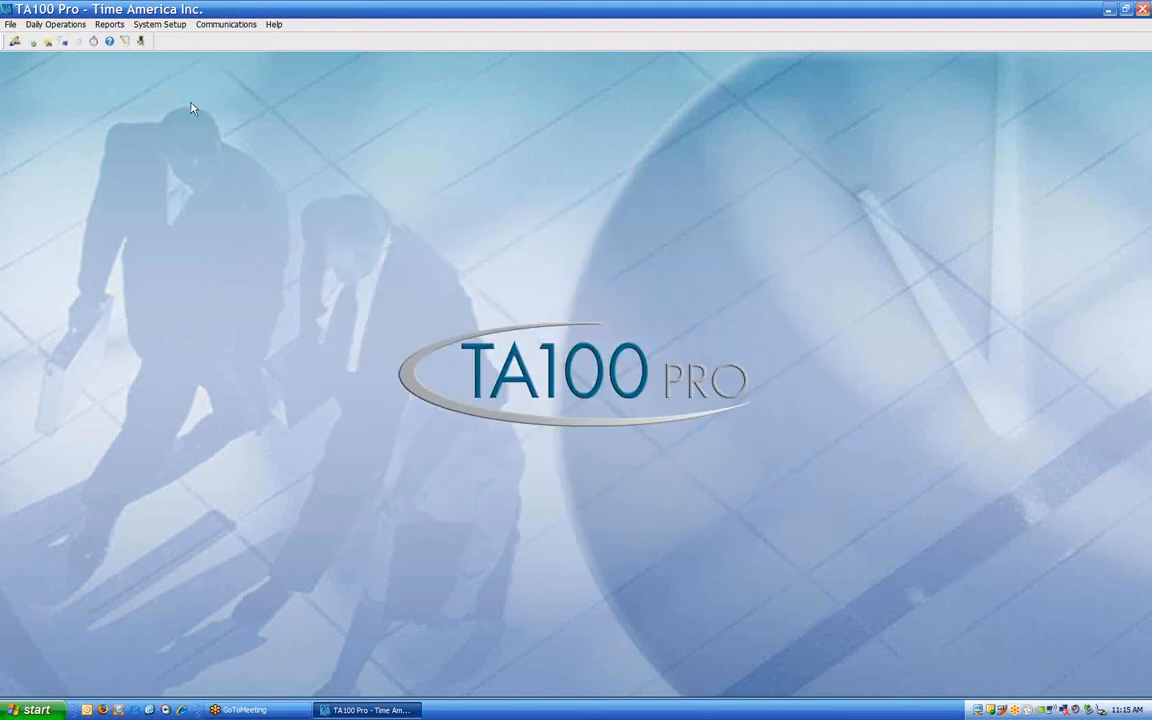
- Start a new TA785 series clock entry with the Finger reader option
click(207, 26)
mouse_move(240, 78)
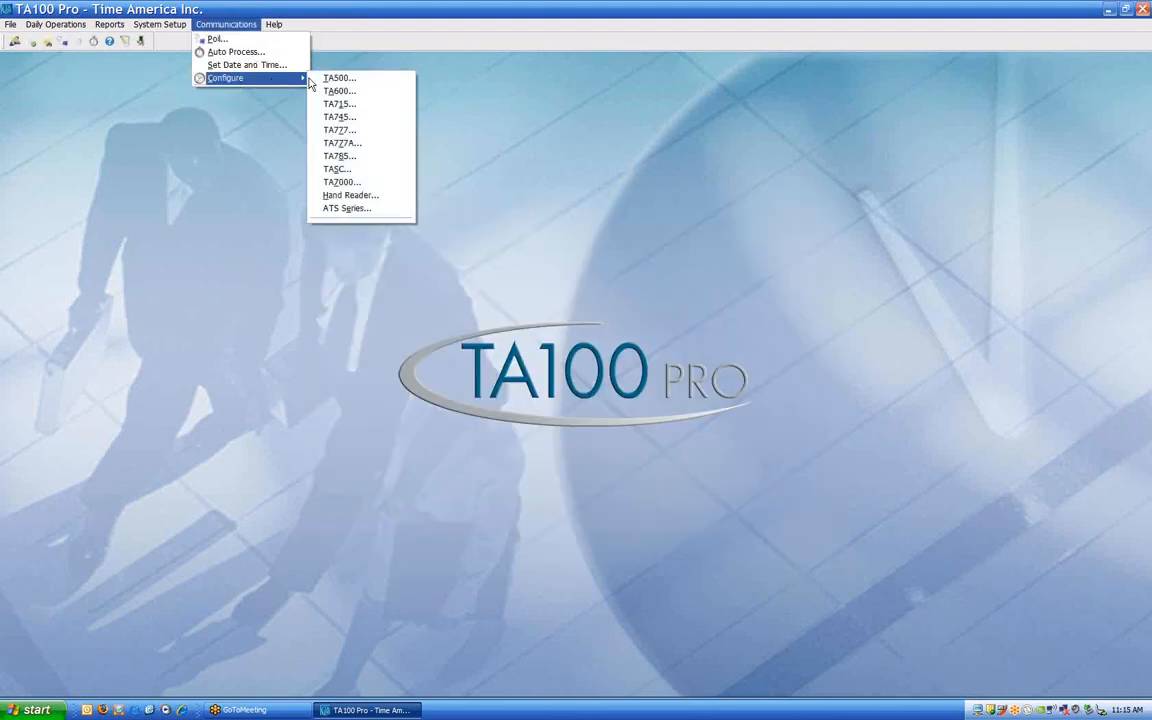
click(365, 159)
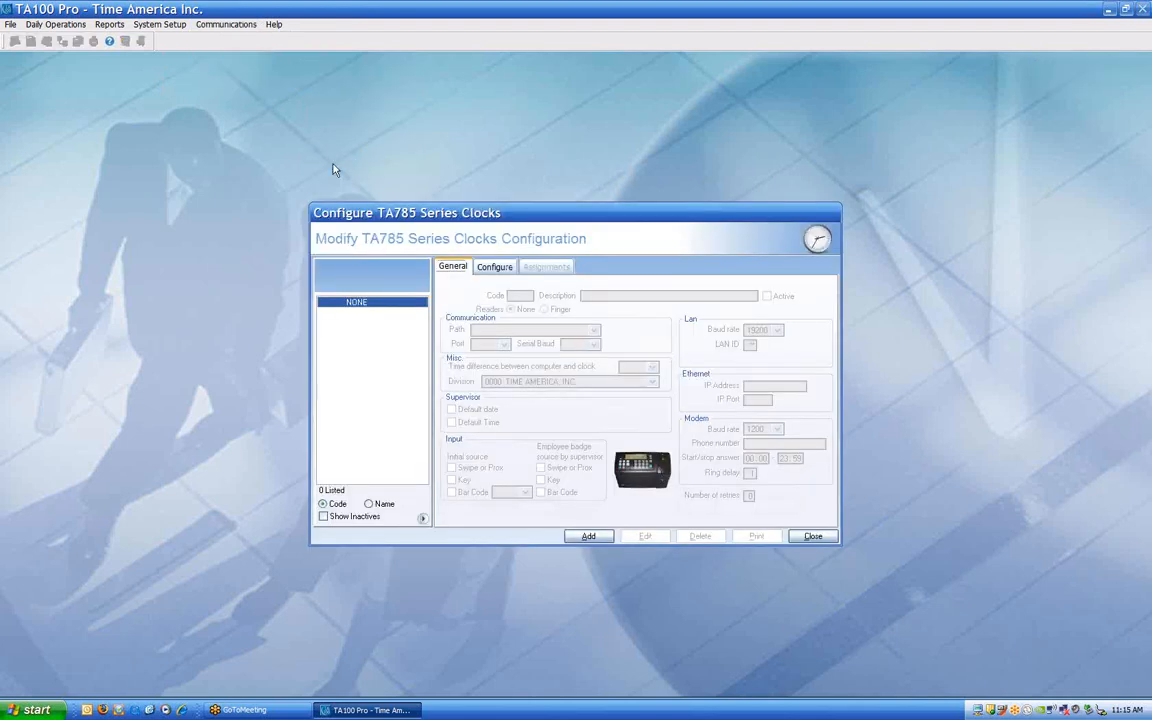
click(588, 536)
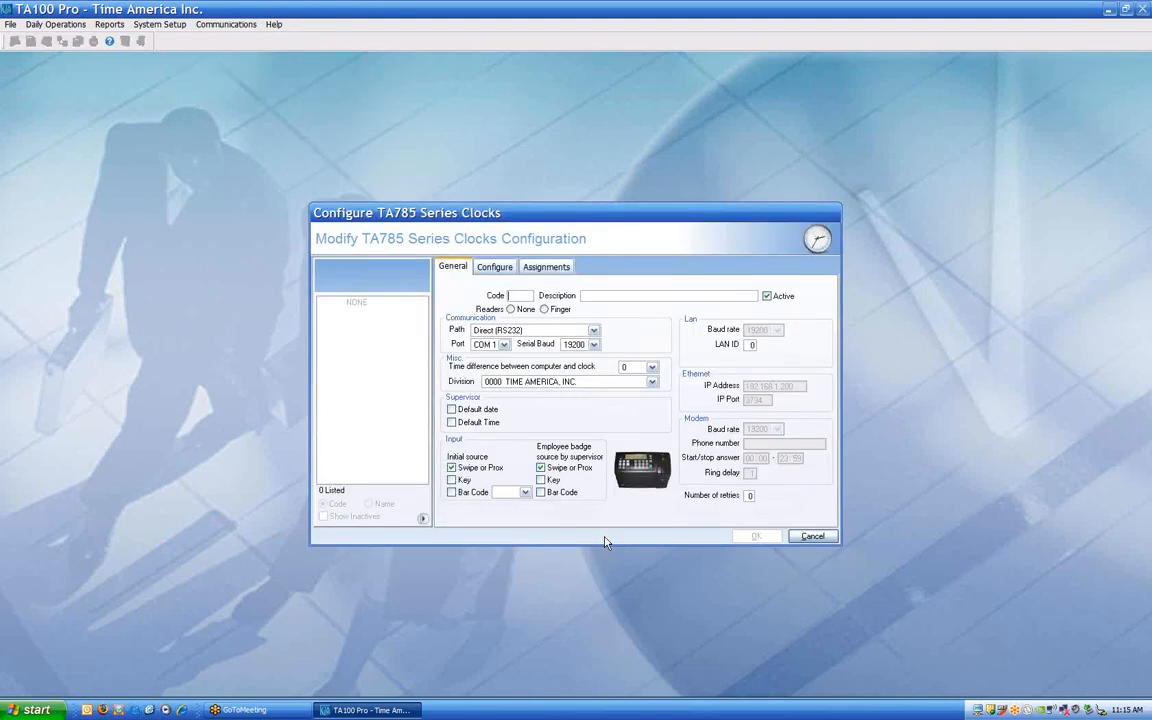
click(556, 310)
- Review the new TA785 clock's assignment, configuration and general settings, discard the entry, and close the configuration
click(545, 268)
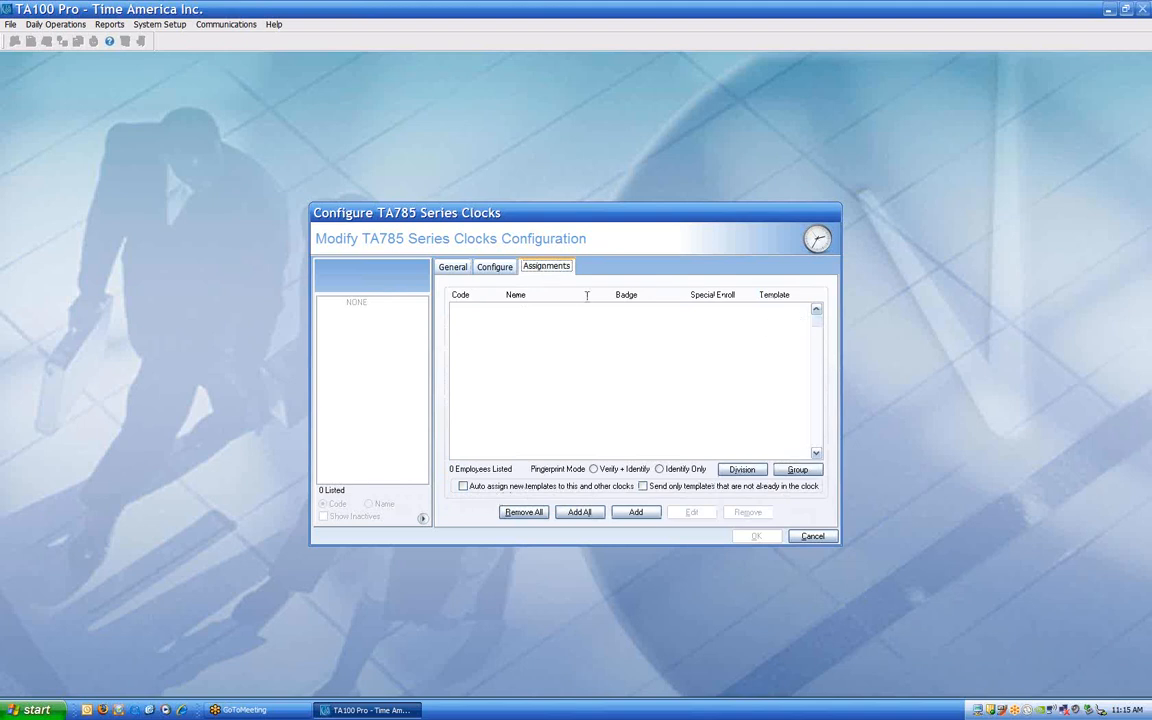
click(500, 271)
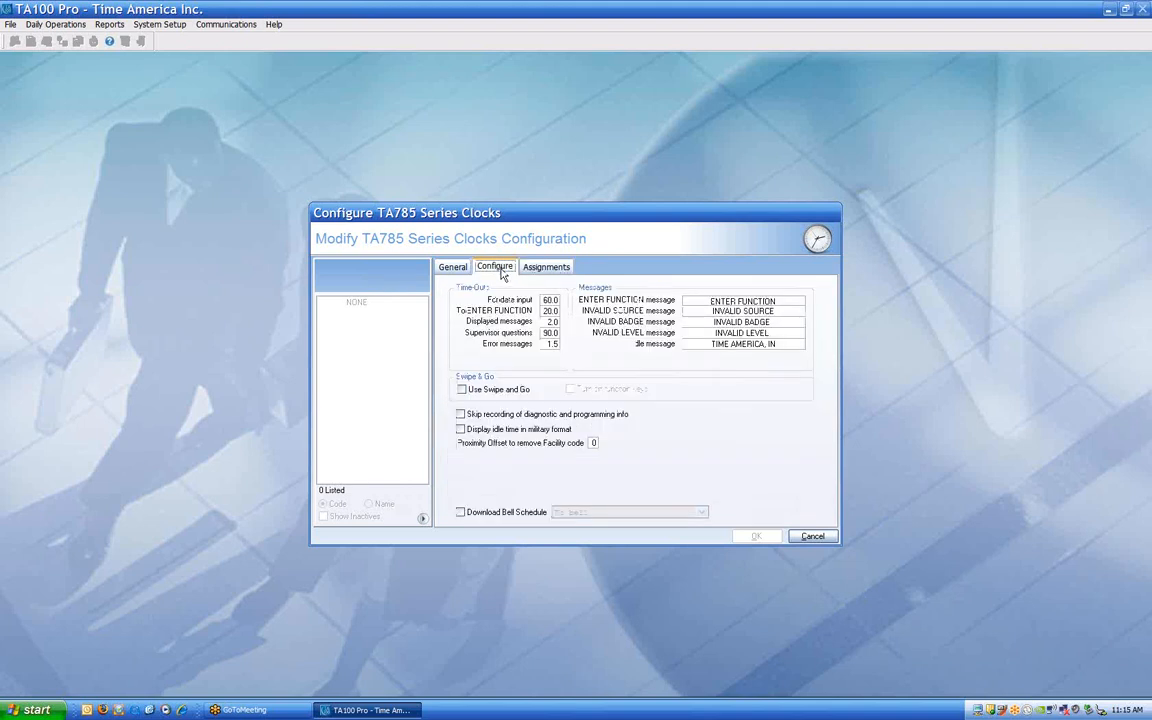
click(456, 272)
click(495, 268)
click(459, 270)
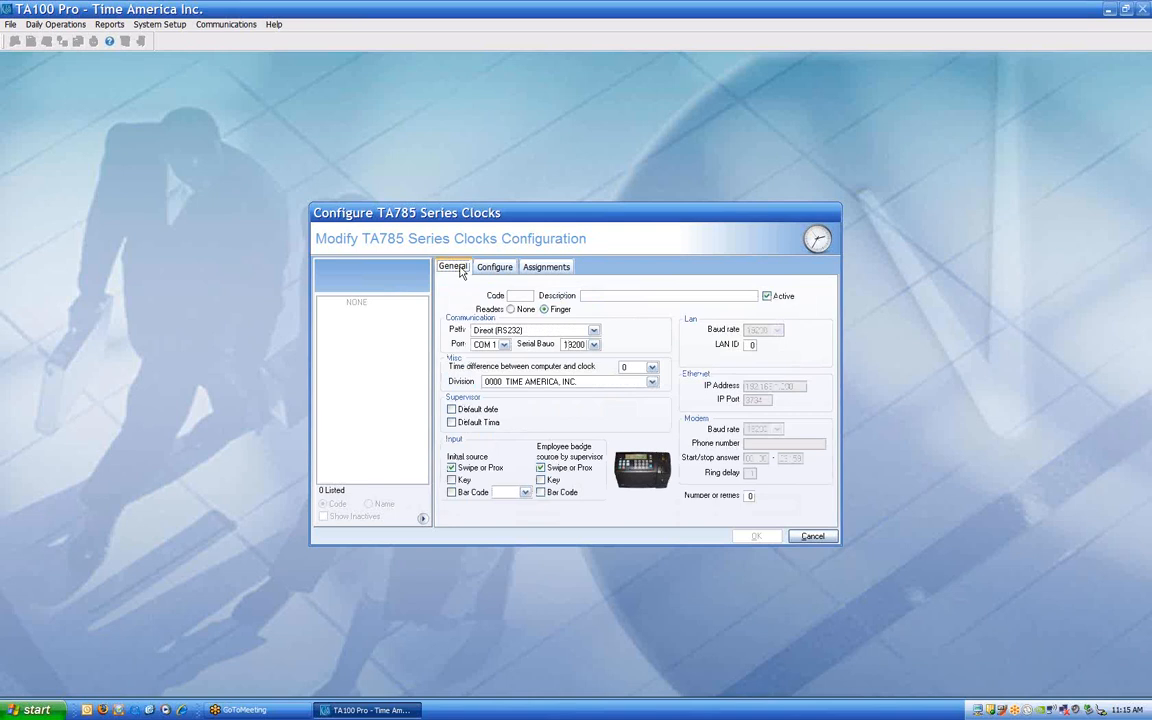
click(823, 537)
click(813, 536)
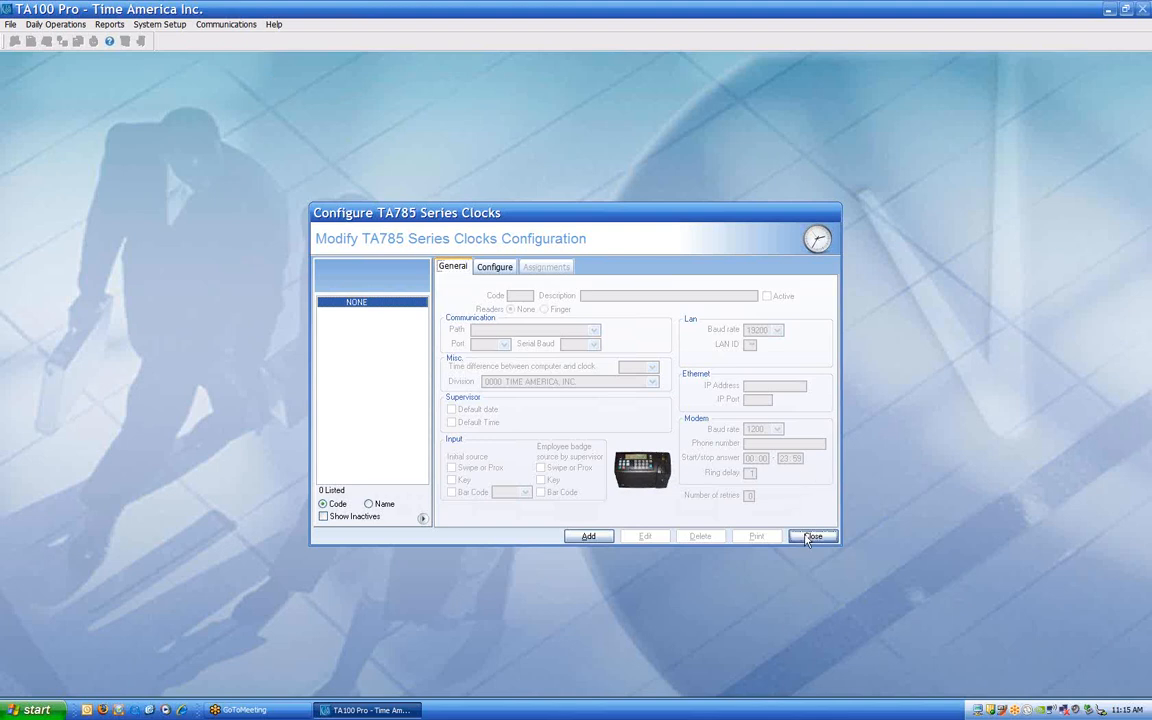
- Open the Main Entry hand reader clock for editing and set its model to HP3000
click(222, 24)
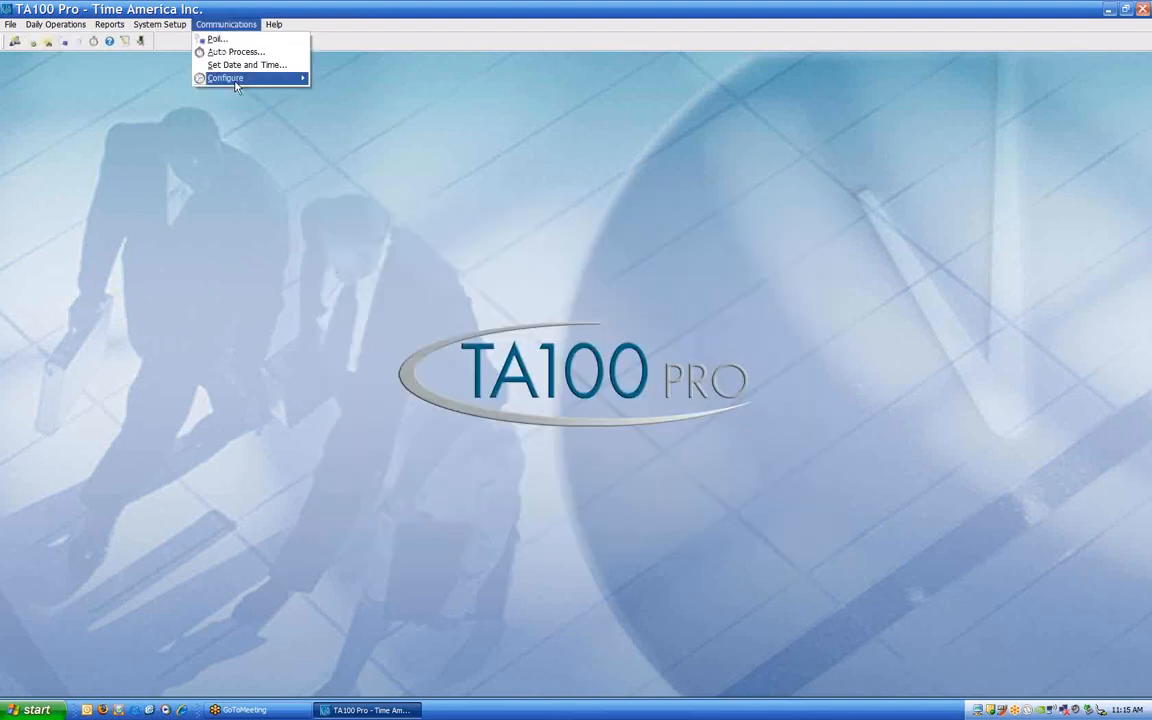
mouse_move(237, 80)
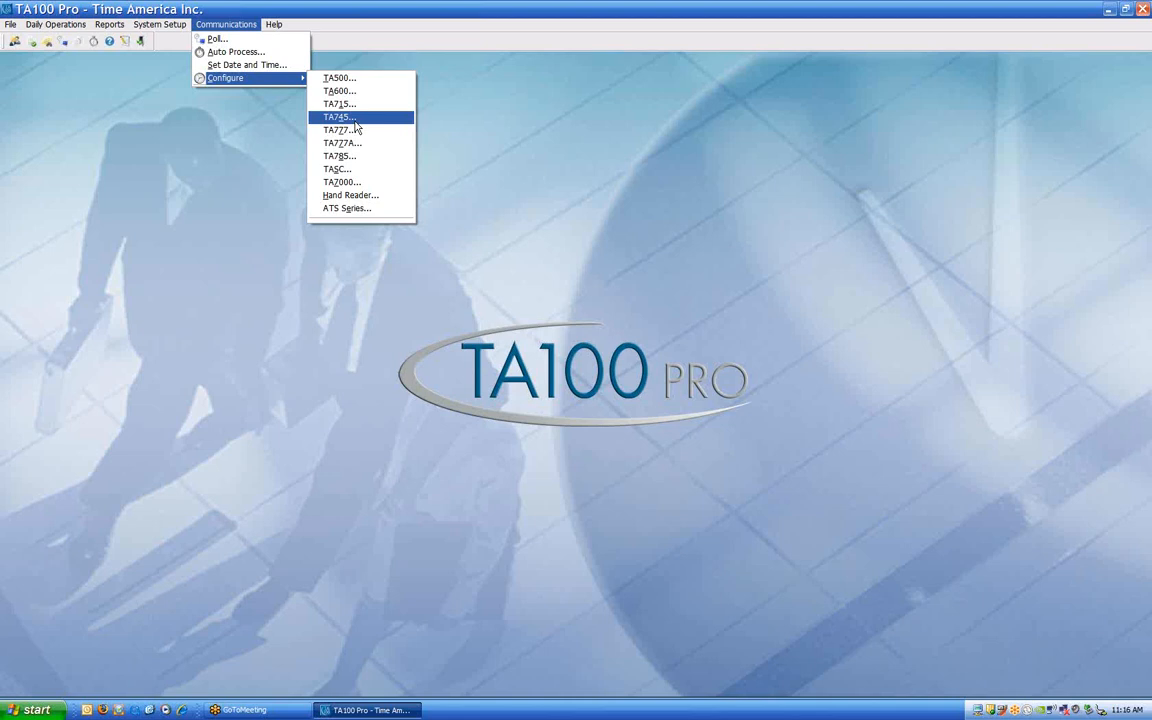
click(352, 195)
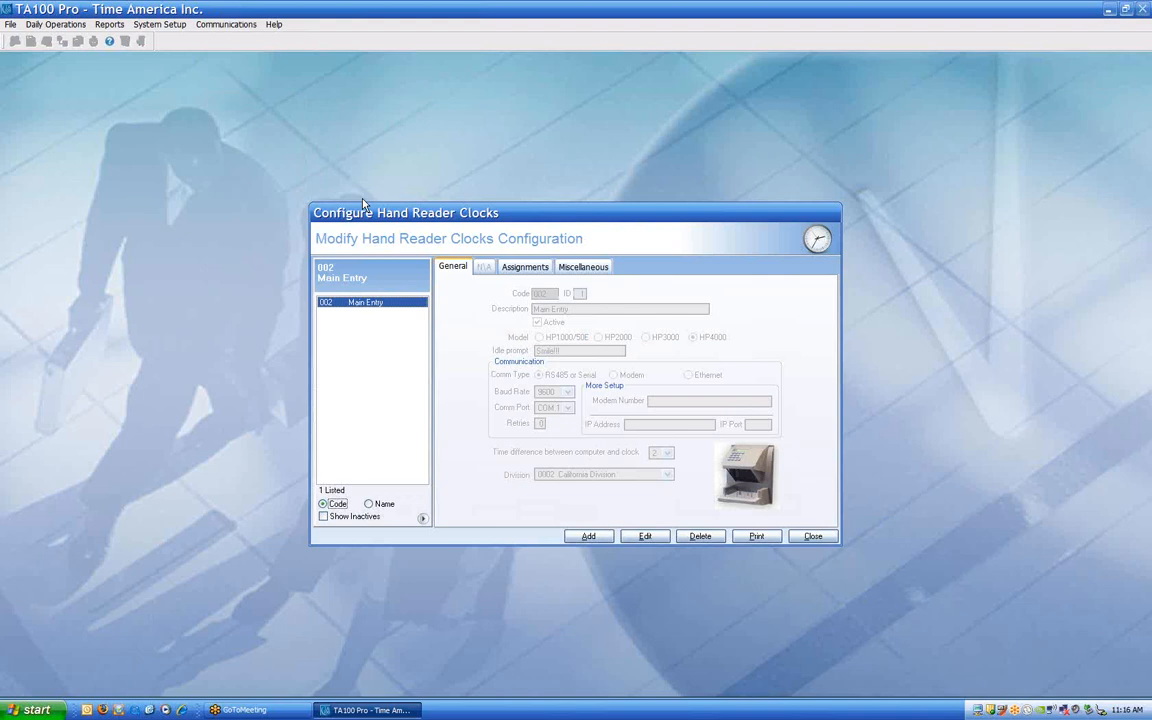
click(645, 537)
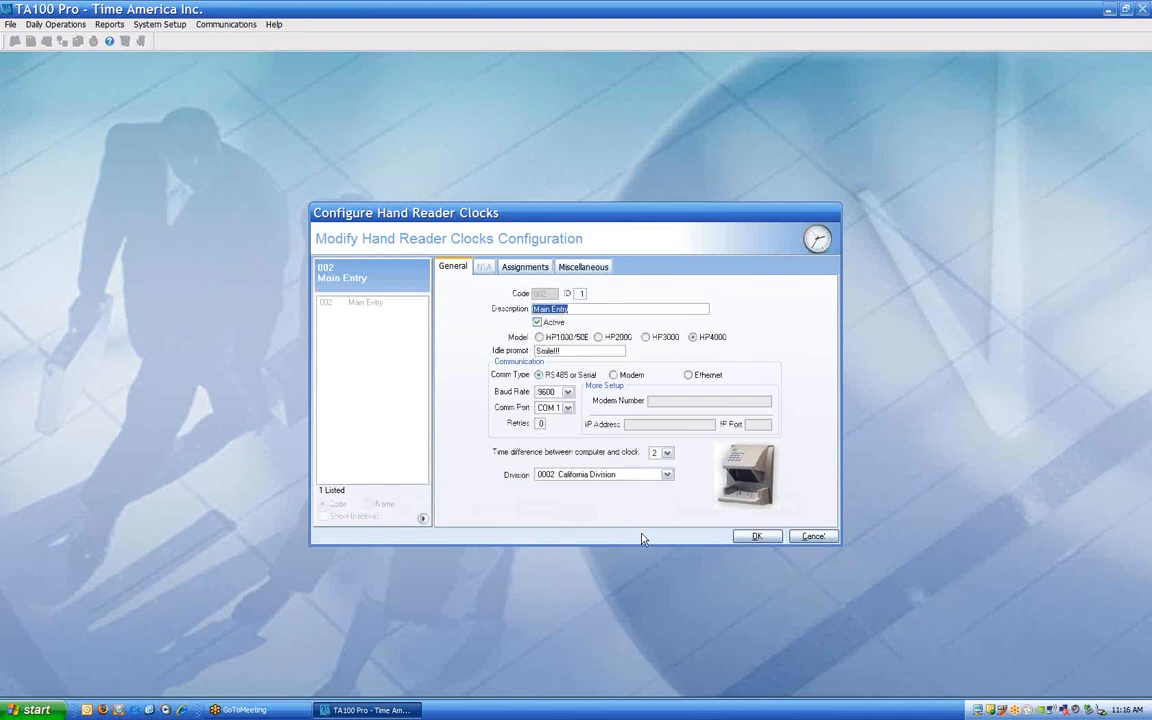
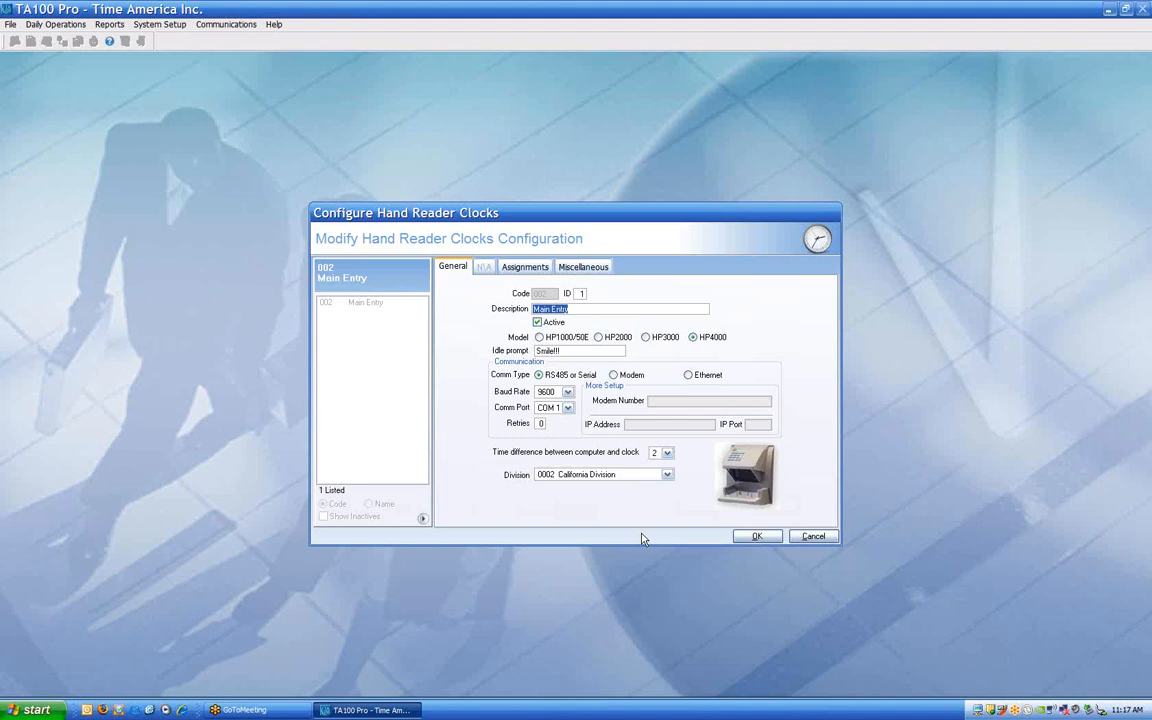
click(658, 337)
- Try the Modem communication type for the hand reader, and set the communication type to Ethernet
click(618, 377)
click(674, 401)
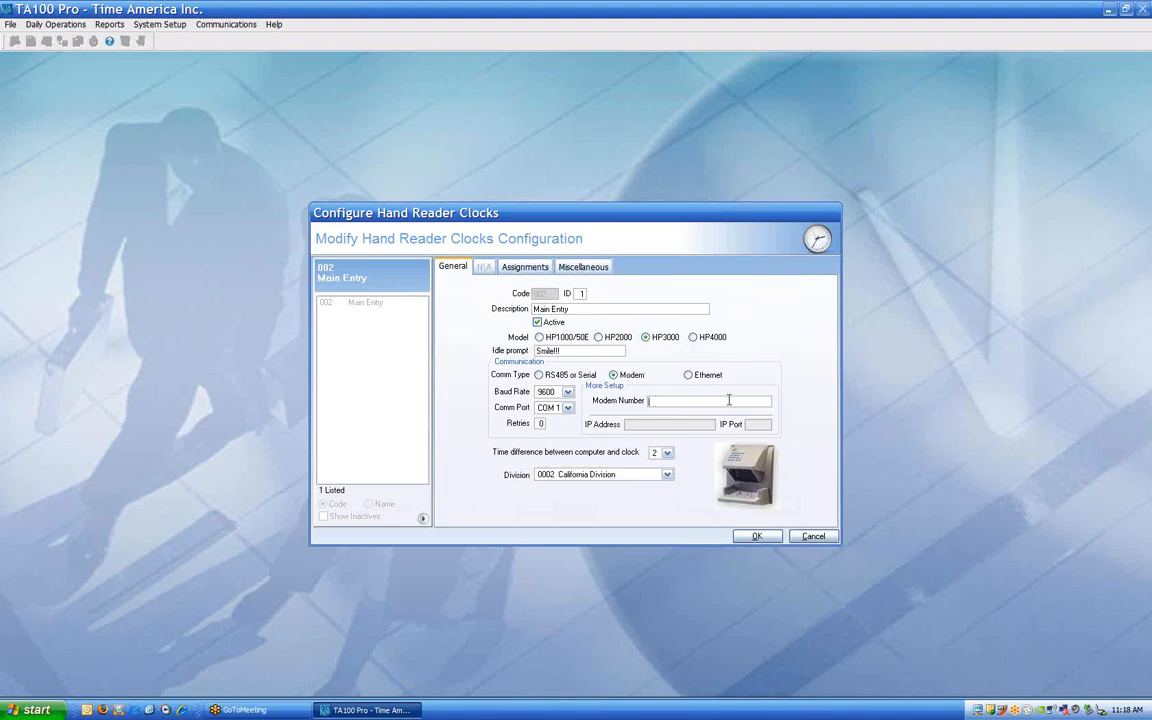
click(697, 377)
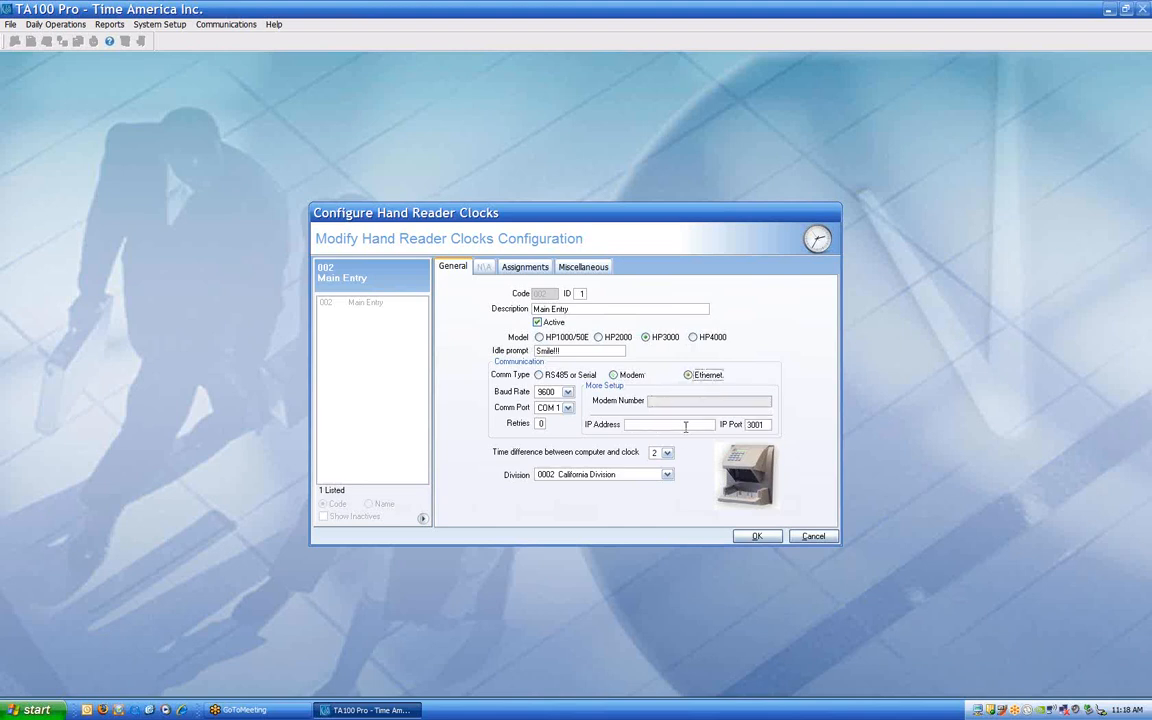
drag(771, 425, 742, 428)
- Look through the time difference and division options for the Main Entry hand reader
click(667, 452)
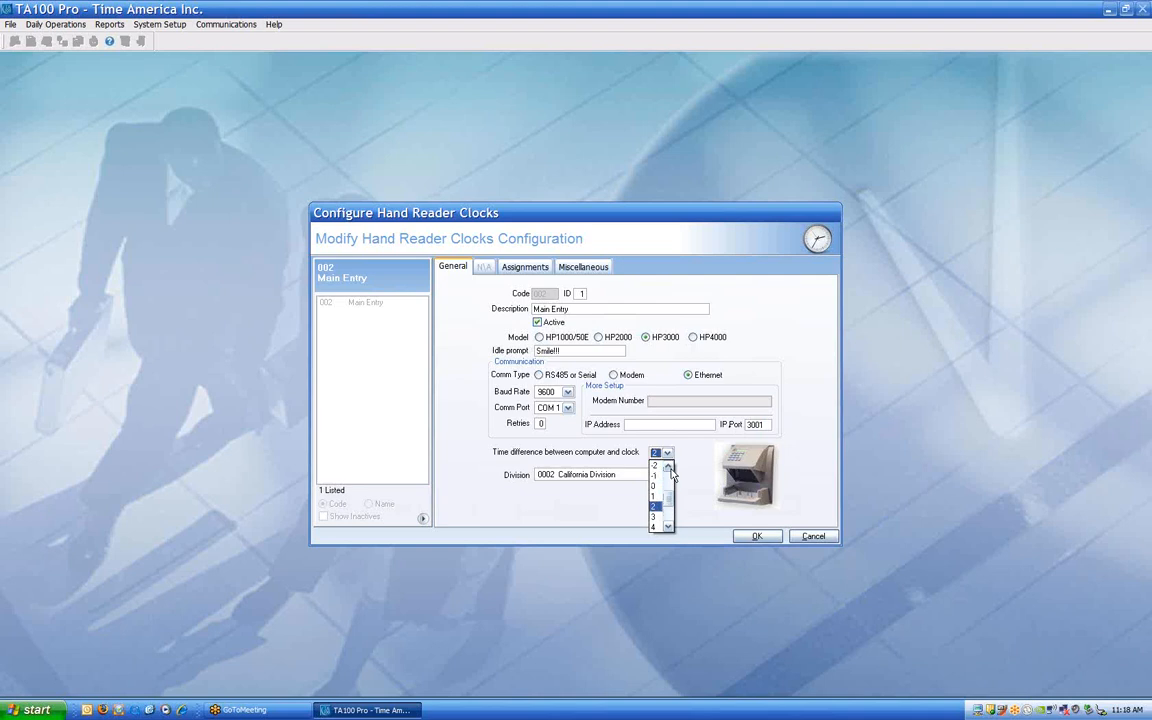
click(700, 452)
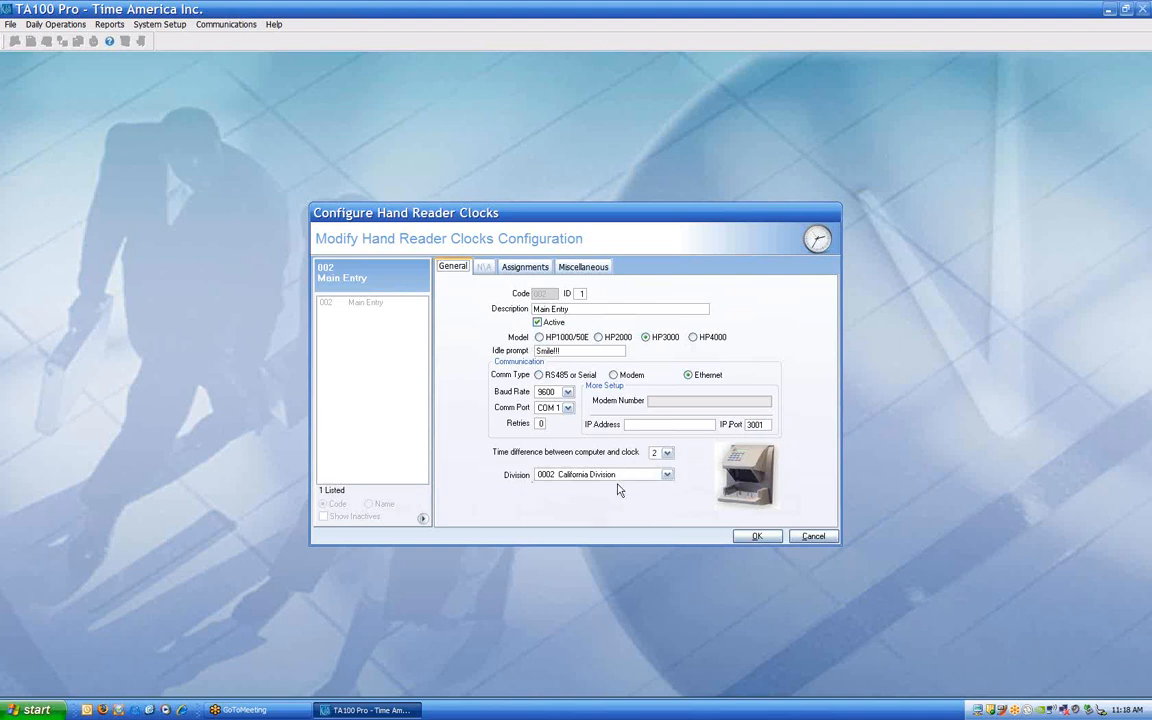
click(667, 475)
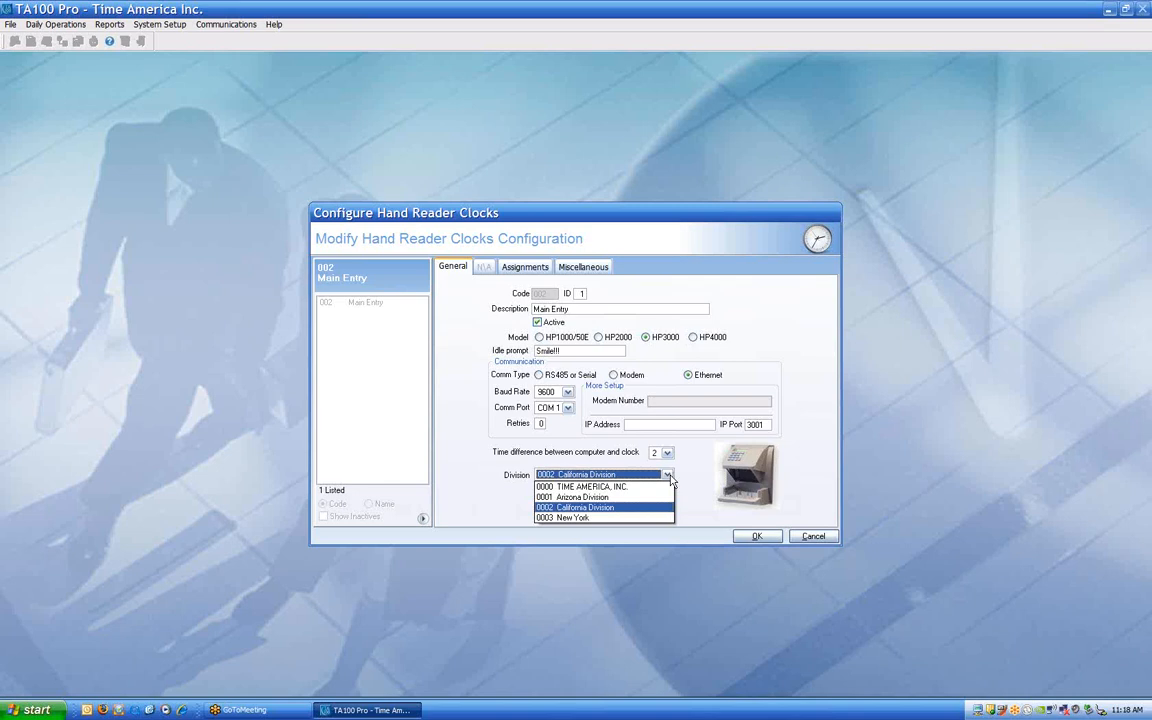
- Assign all employees to the Main Entry hand reader
click(521, 268)
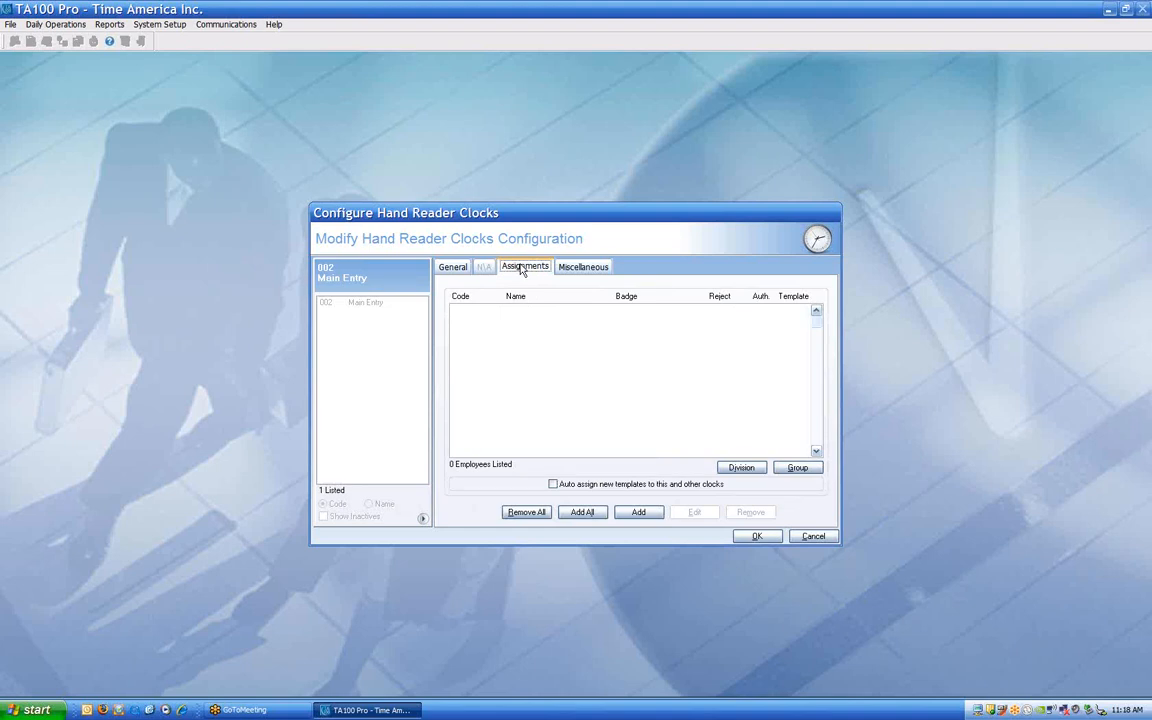
click(581, 513)
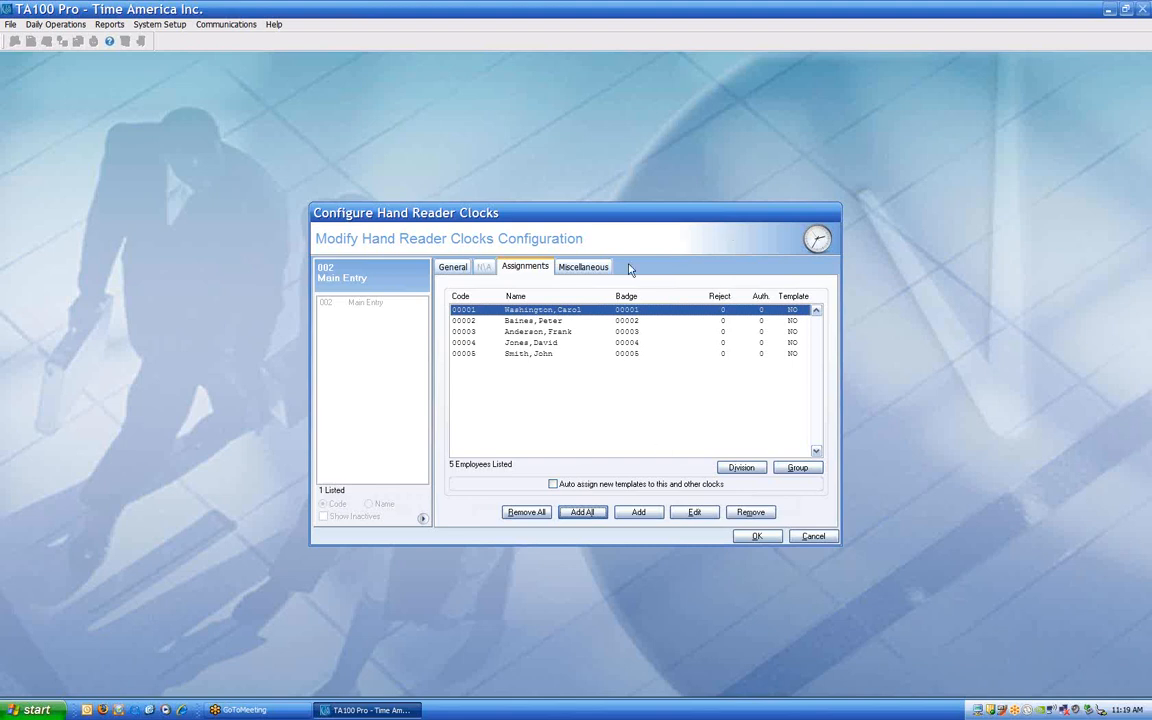
- Enable bell schedule download for the hand reader and view the available schedules
click(574, 271)
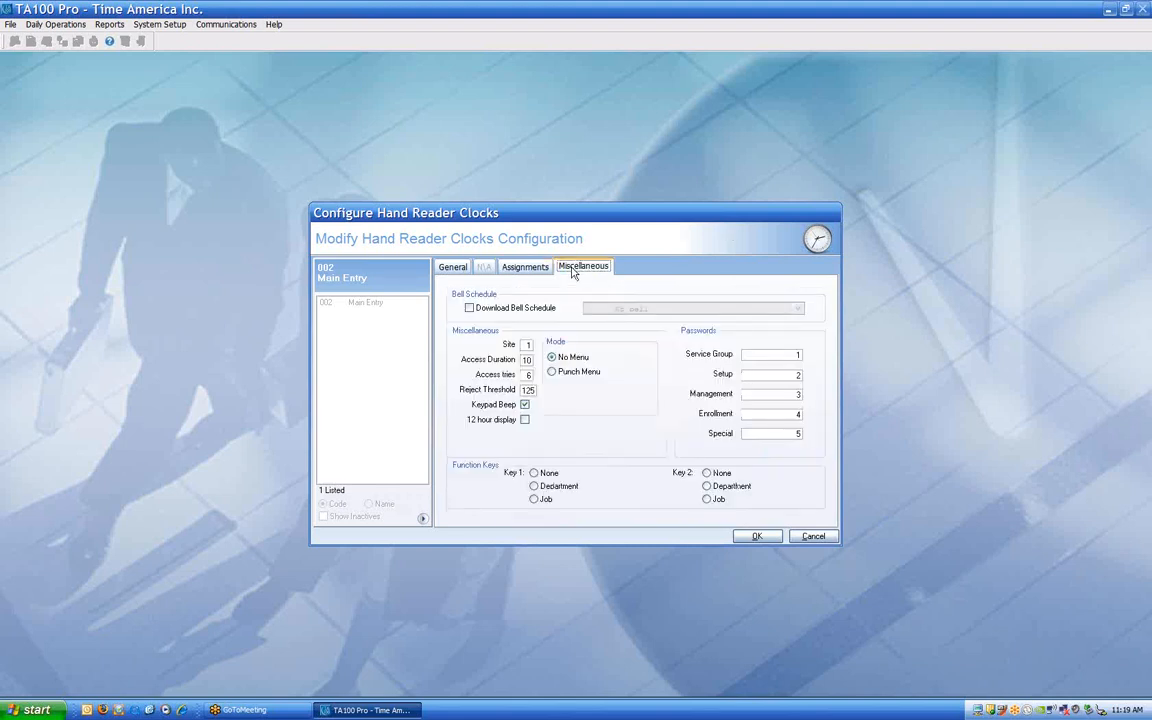
click(470, 308)
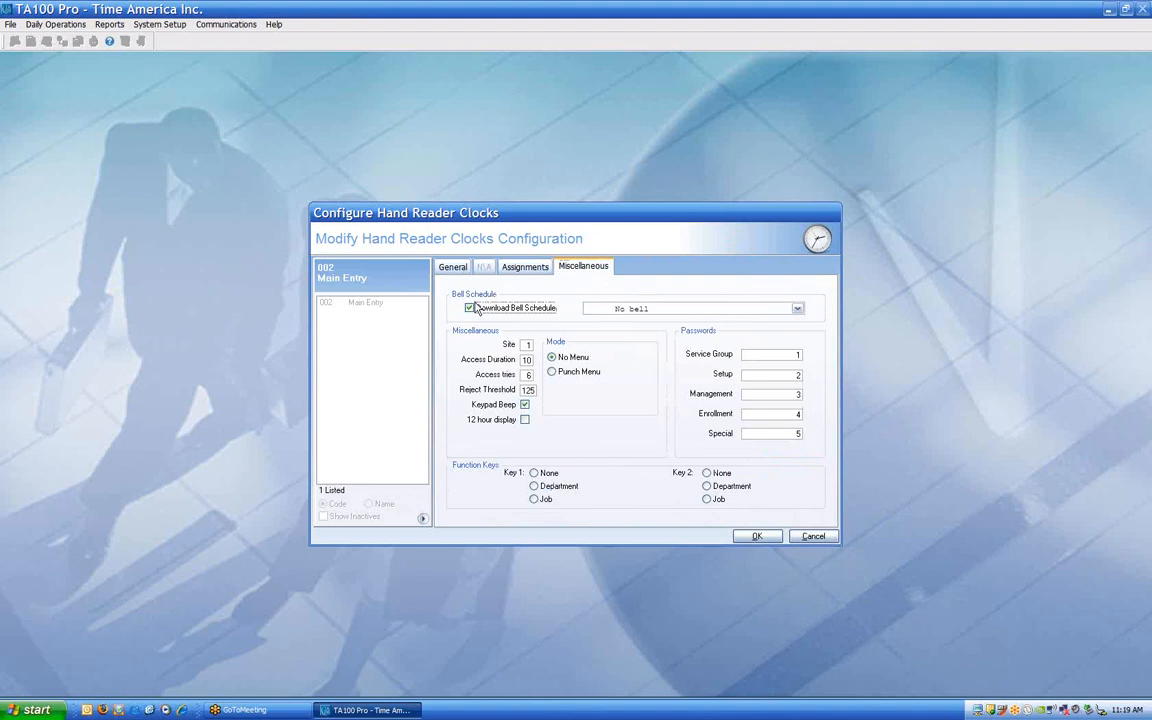
click(797, 309)
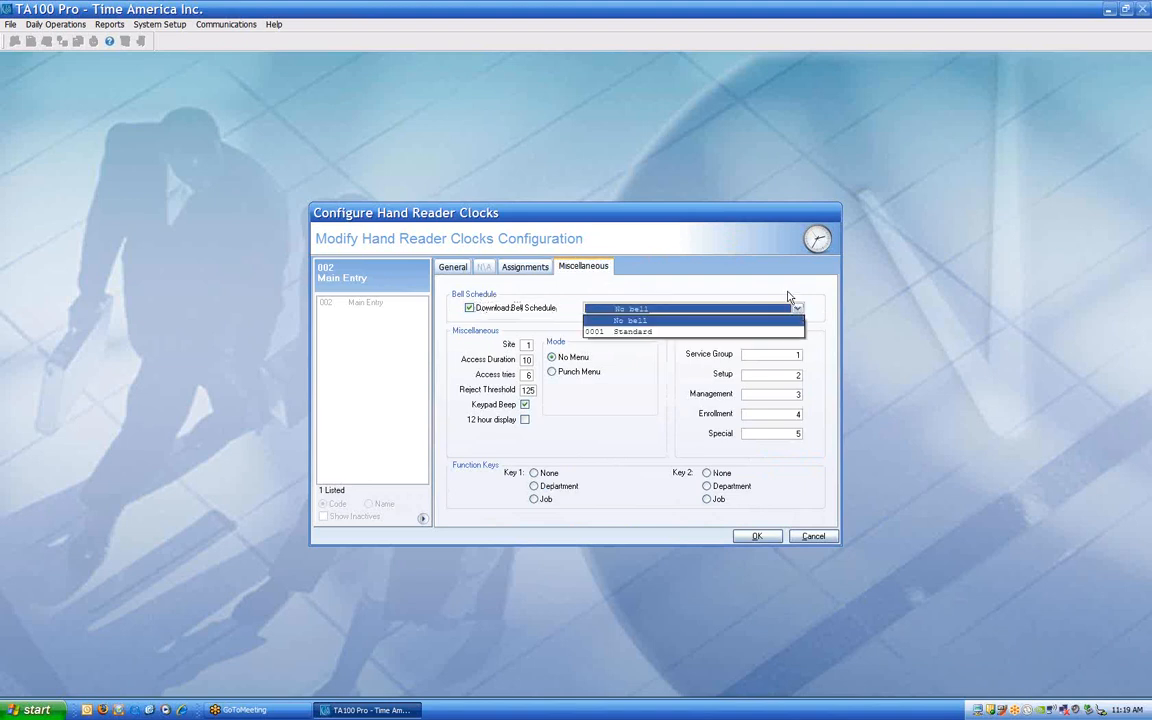
click(780, 293)
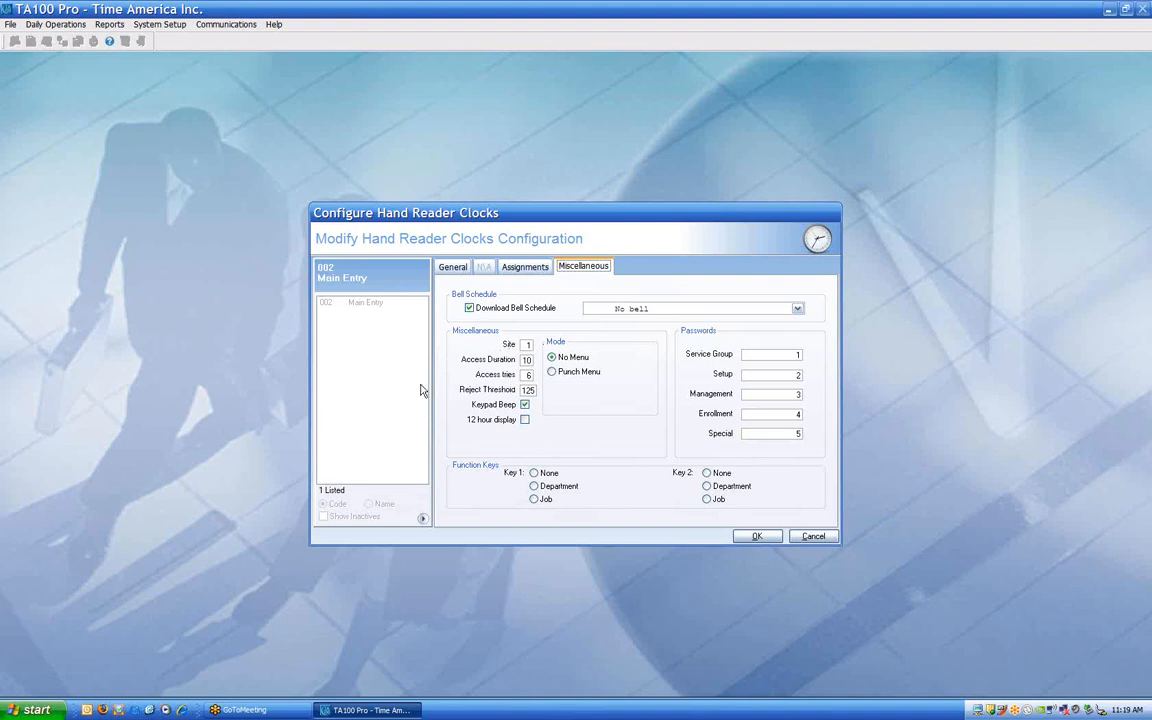
- Go through the hand reader's site and access fields, and enable the 12 hour display
drag(524, 345, 560, 347)
key(Tab)
key(Tab)
click(525, 421)
- Choose bell schedule 0001 Standard for the hand reader and save the clock
click(796, 308)
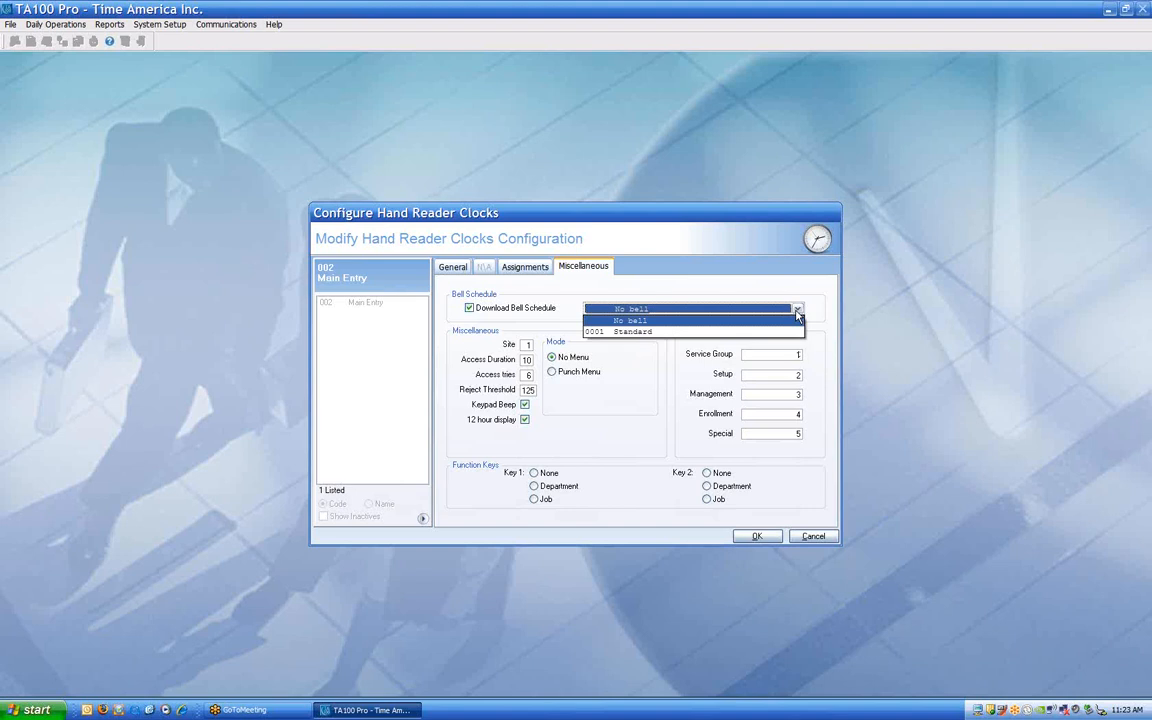
click(681, 331)
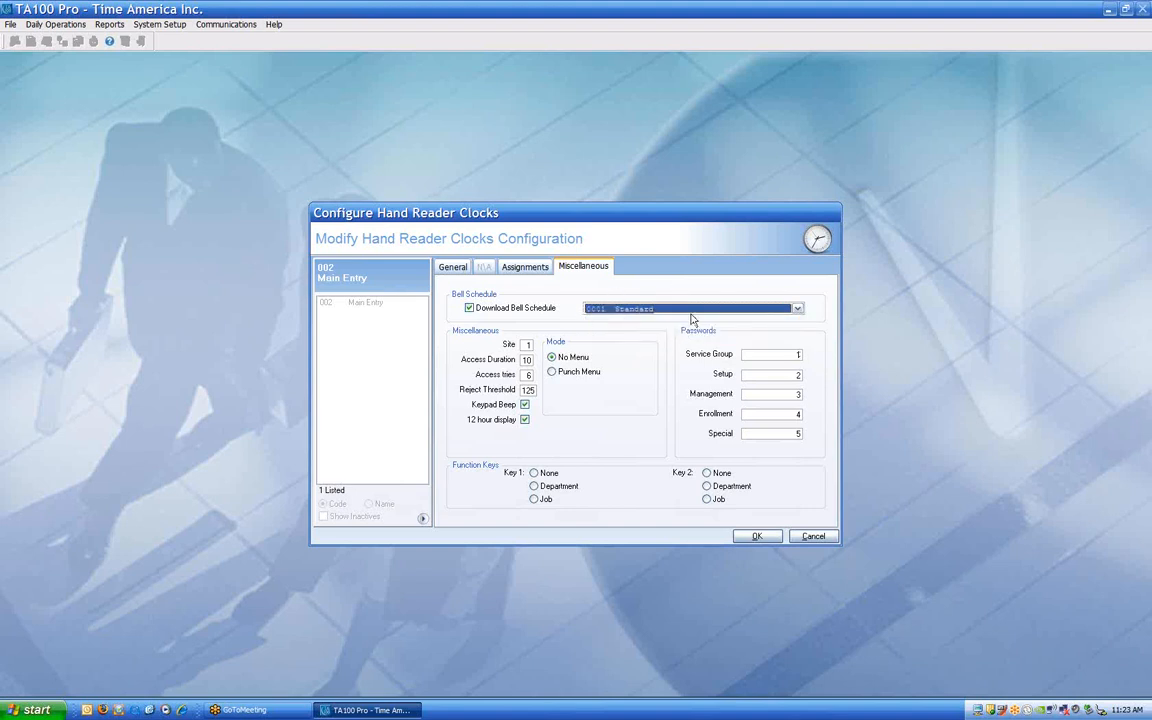
click(757, 537)
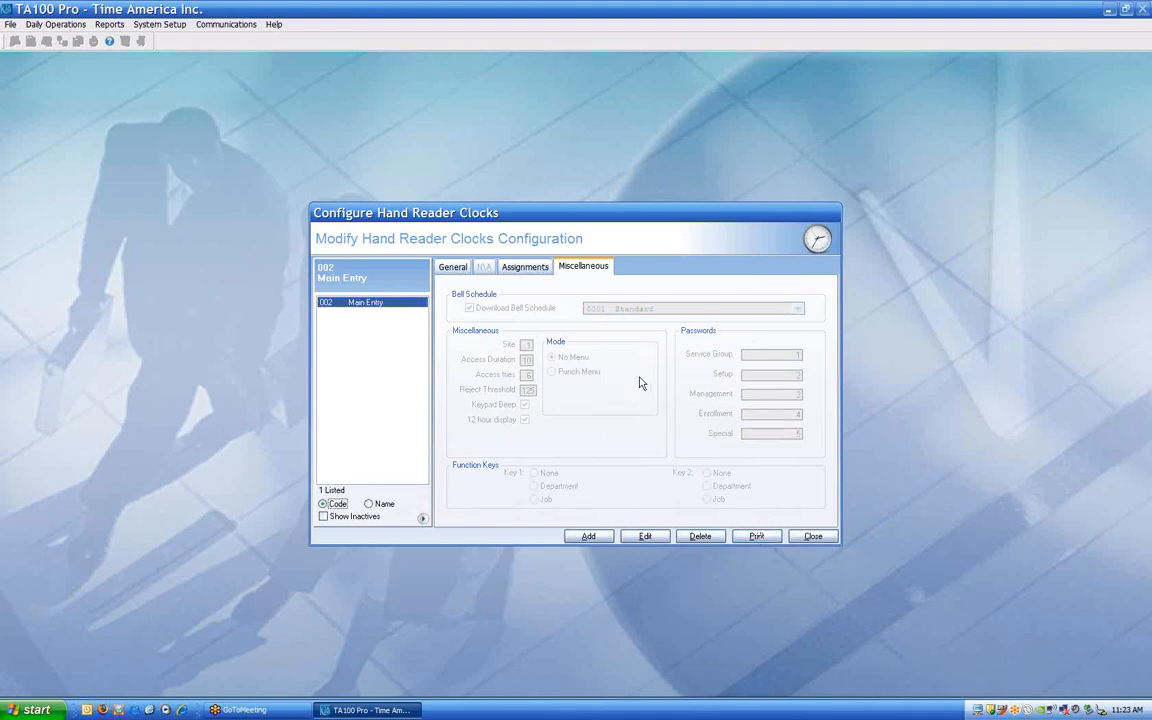
- Review the Main Entry hand reader's assignments, general and miscellaneous settings, and close the configuration
click(522, 267)
click(458, 269)
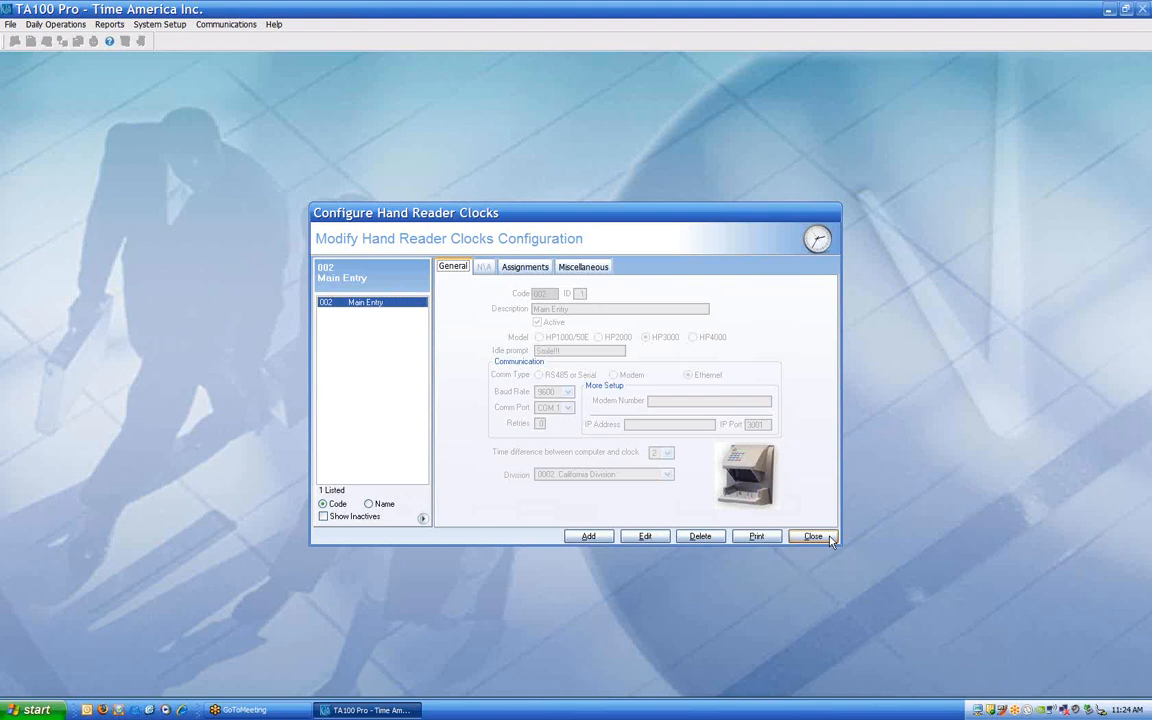
click(583, 266)
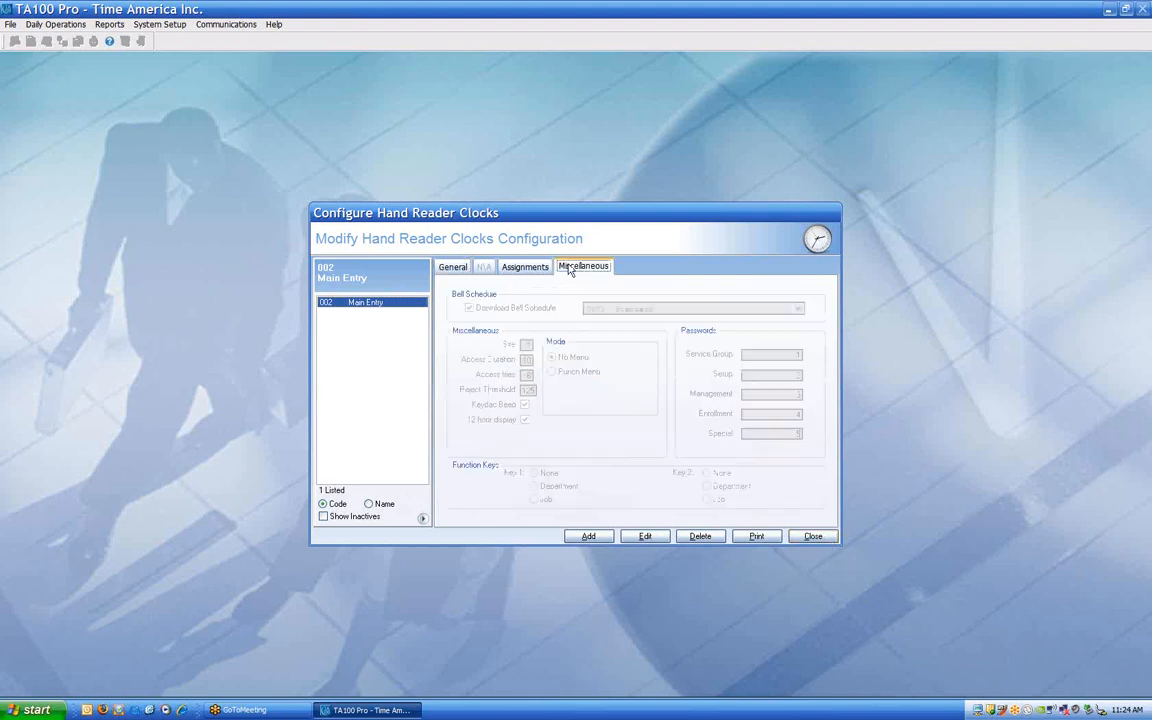
click(545, 268)
click(455, 267)
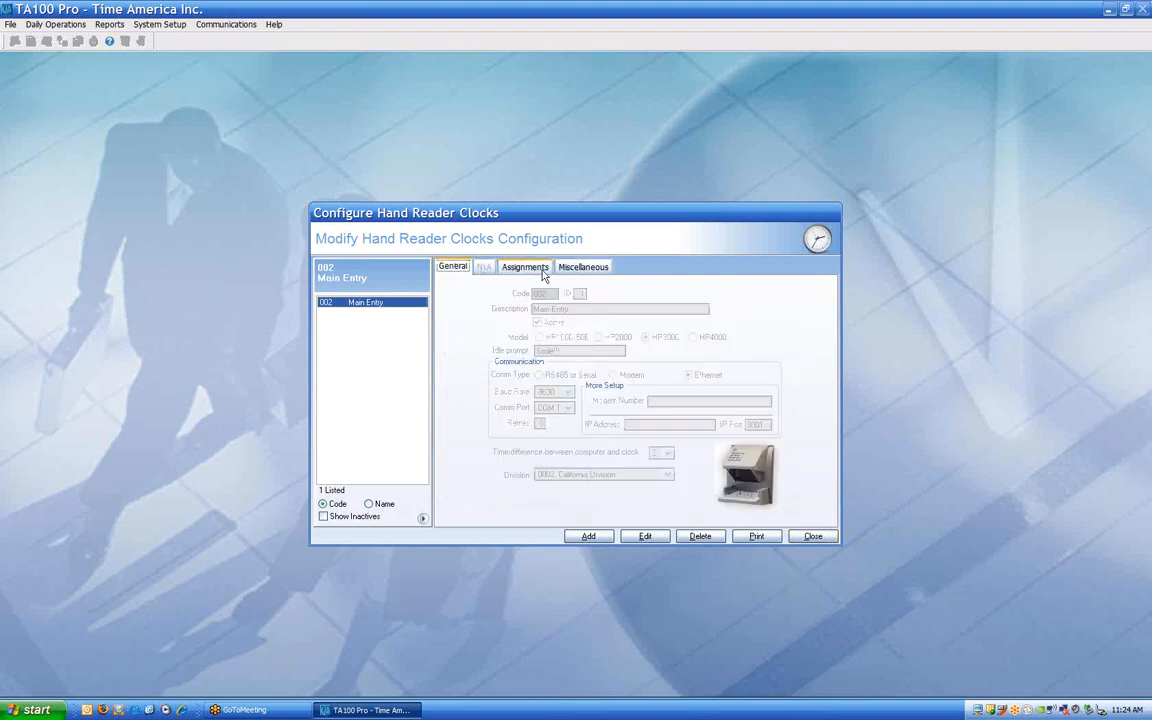
click(585, 267)
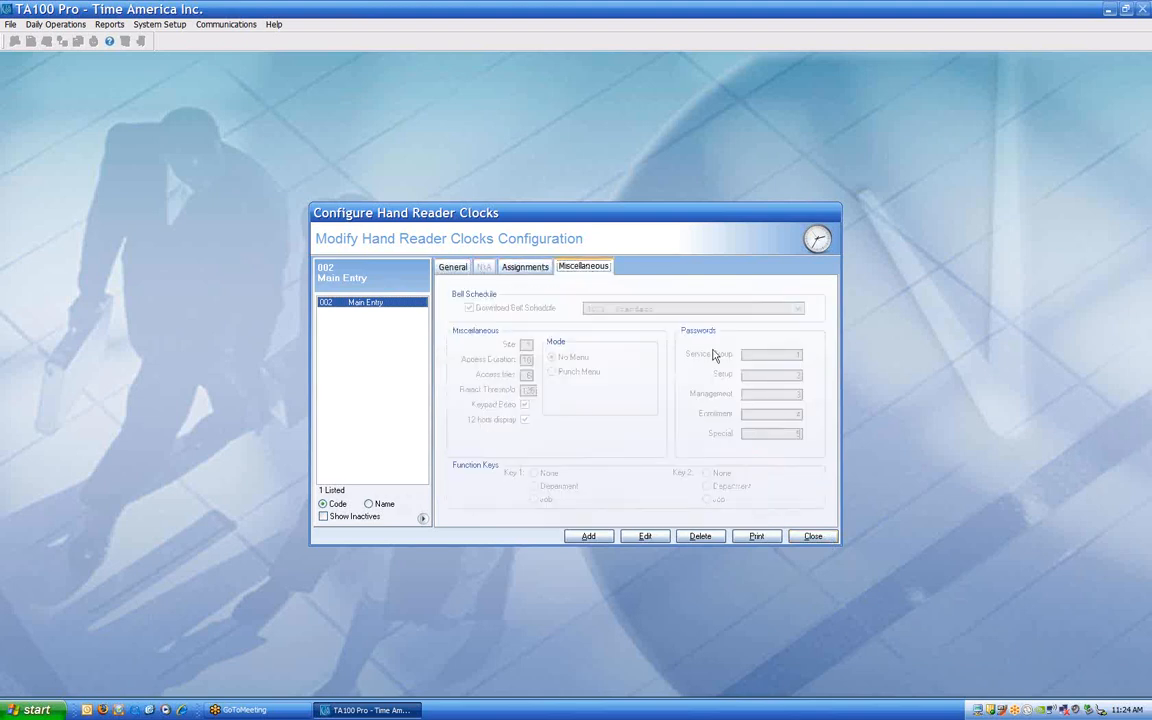
click(813, 537)
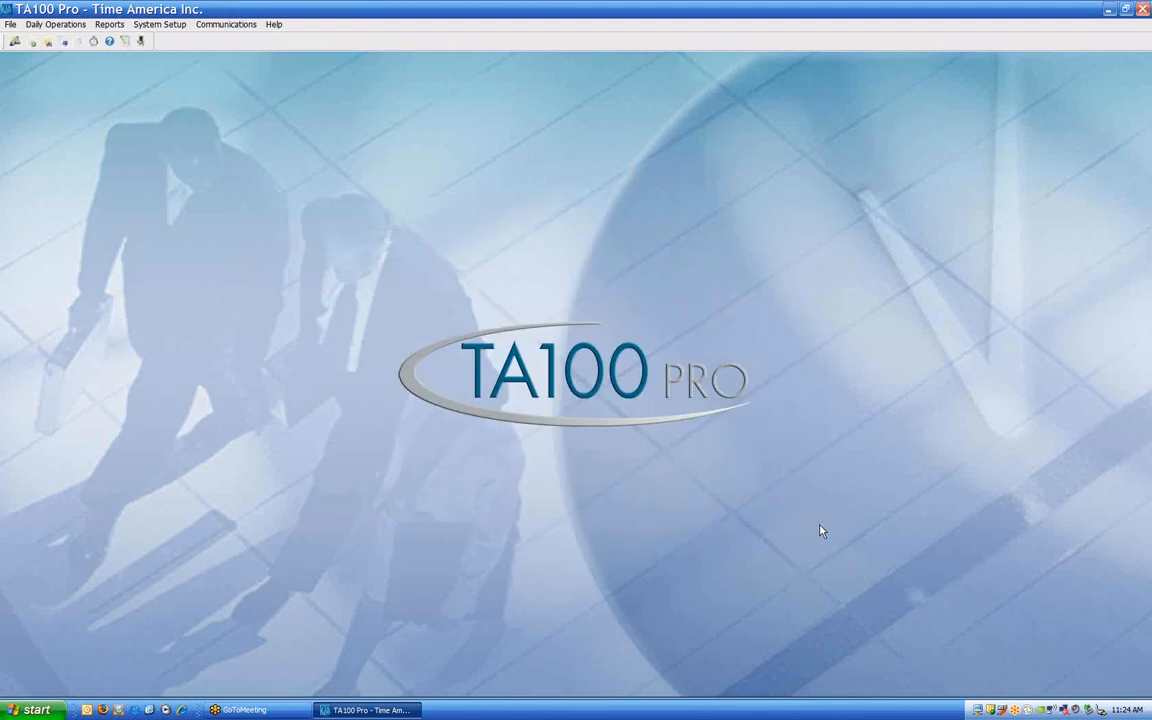
click(211, 25)
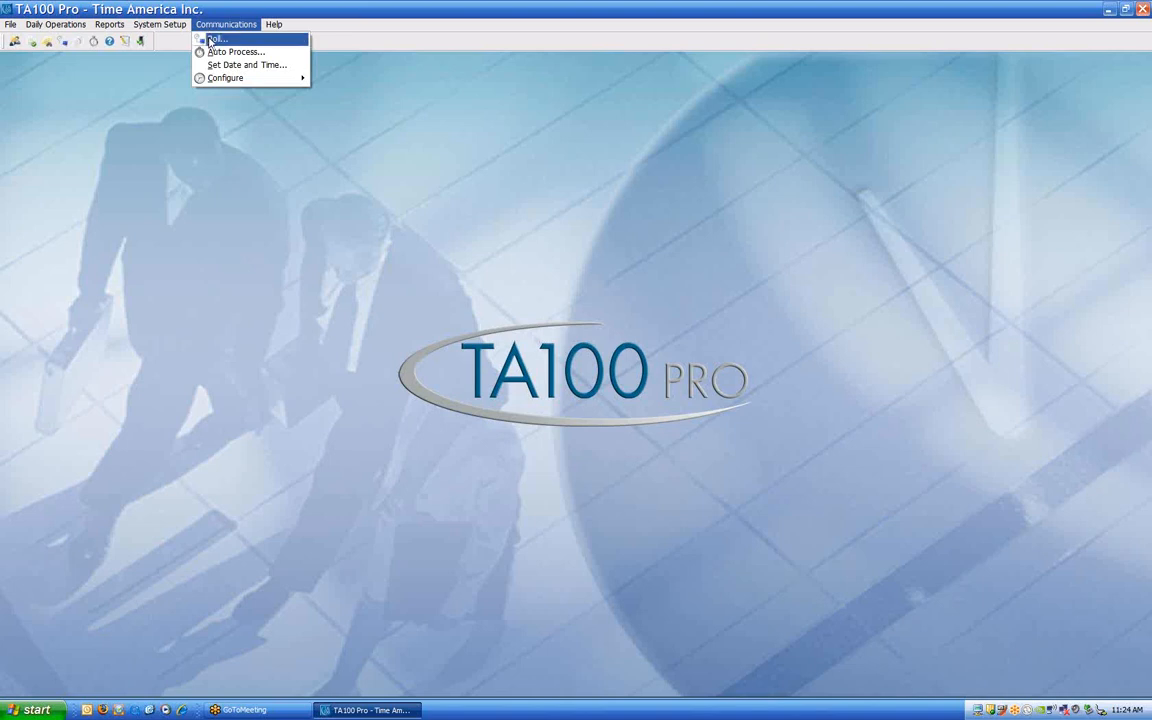
click(211, 40)
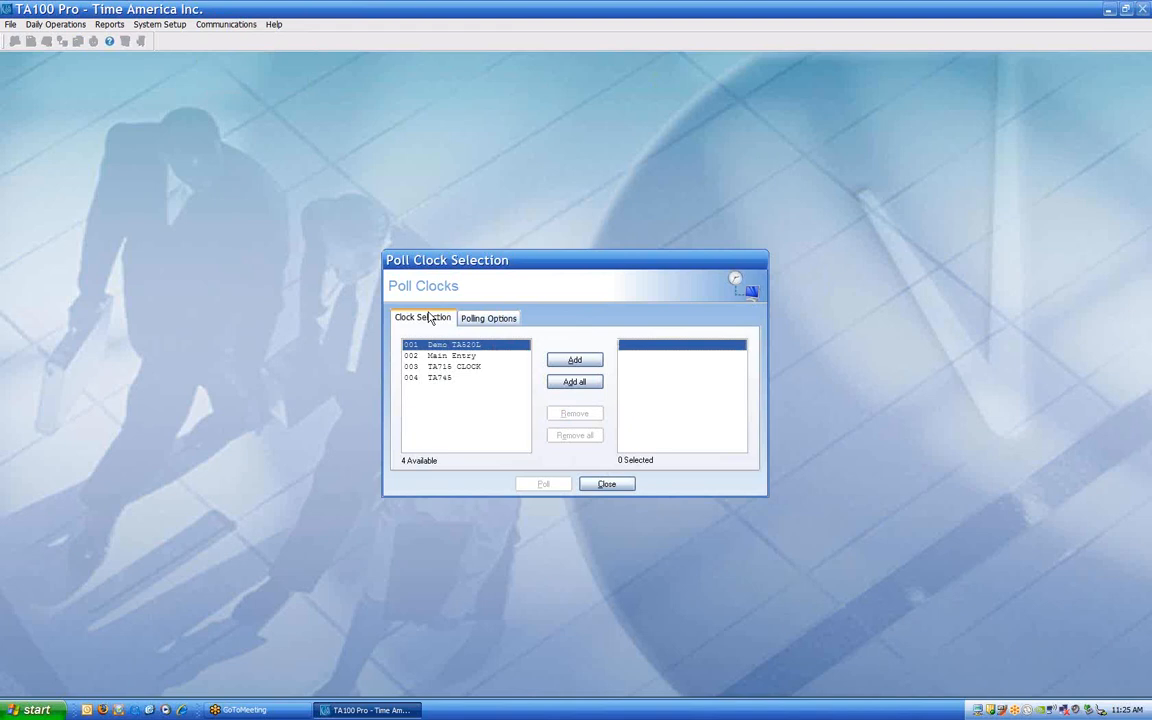
click(564, 386)
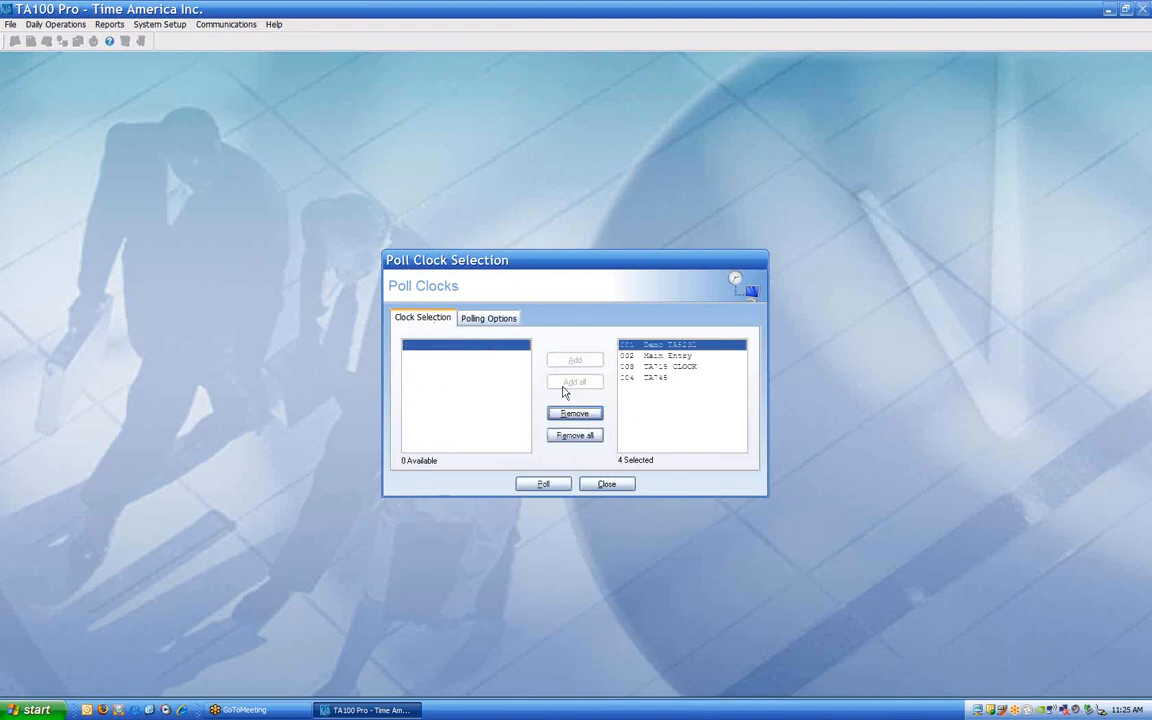
click(574, 435)
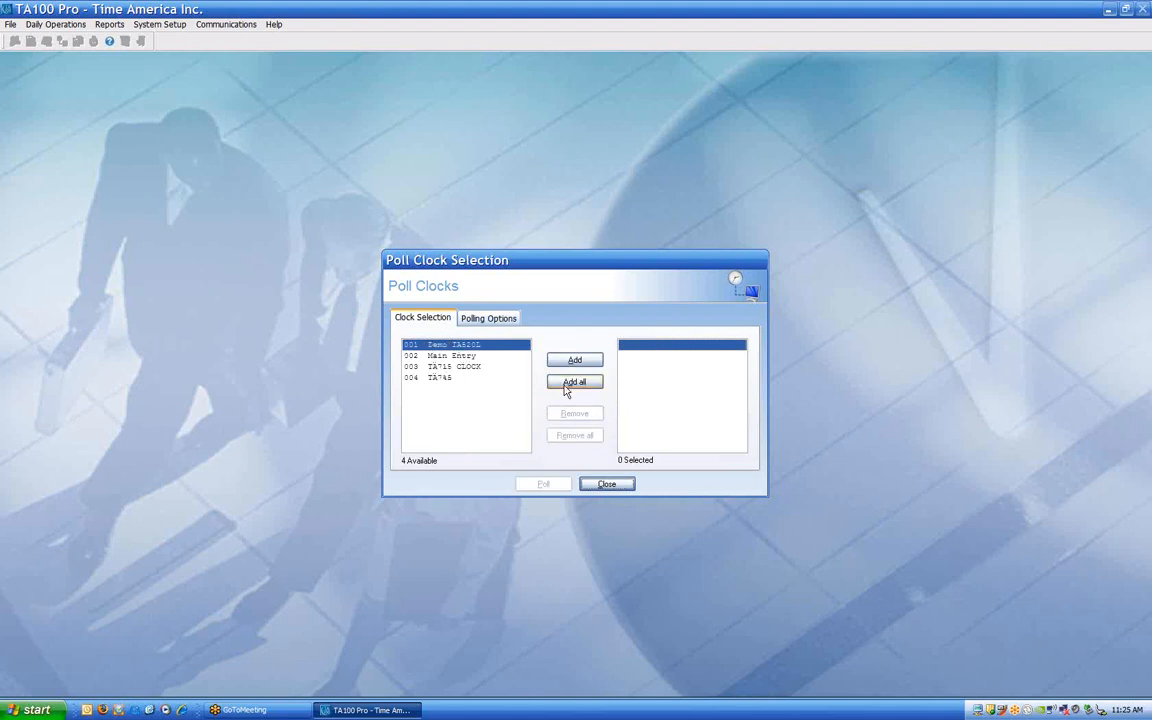
click(602, 485)
- Try the HP4000 model on the Main Entry hand reader, discard the edit and close the clock configuration
click(226, 24)
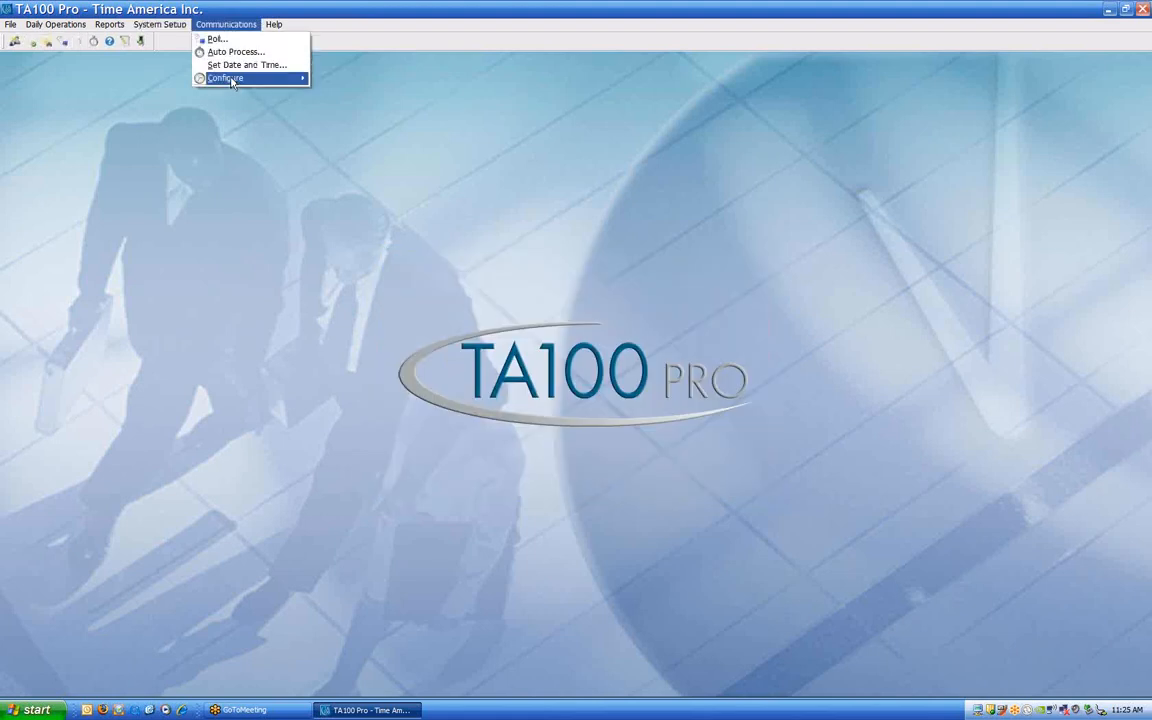
mouse_move(232, 87)
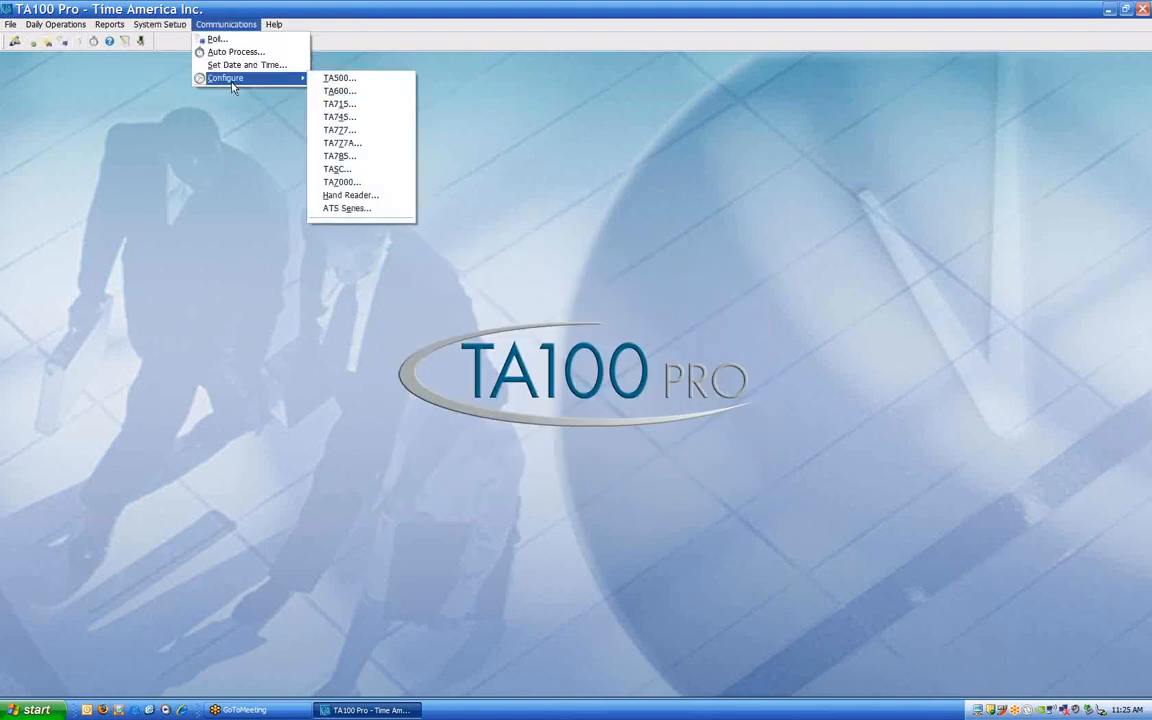
click(348, 195)
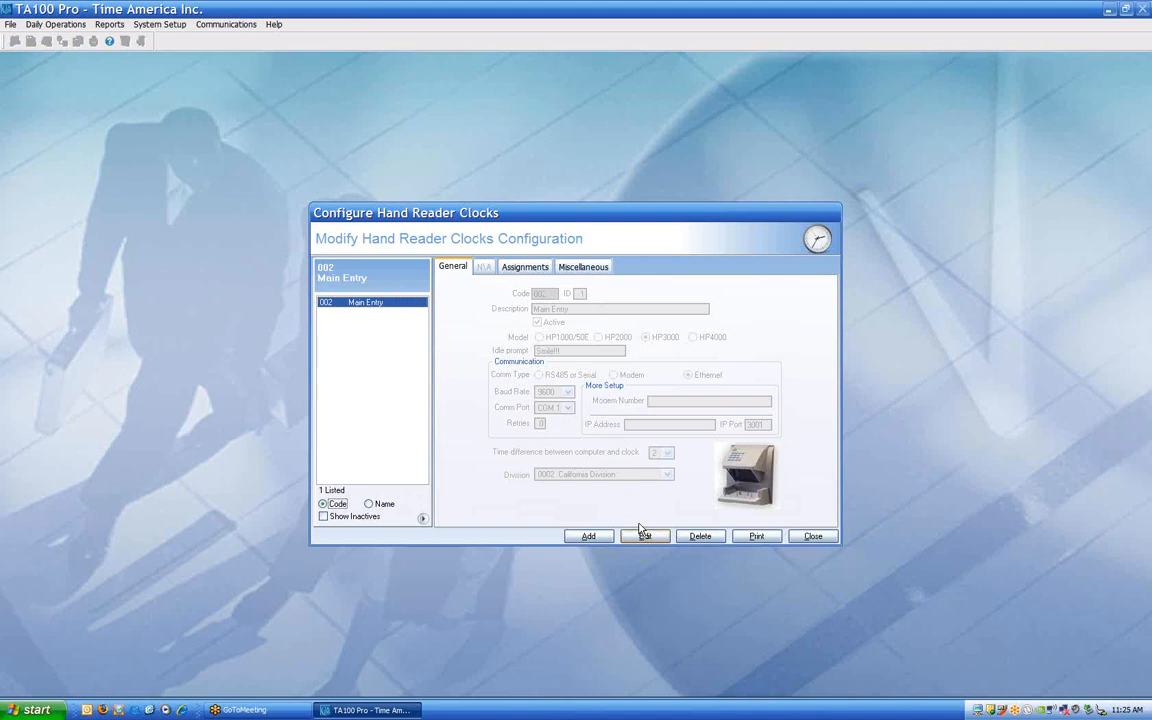
click(645, 536)
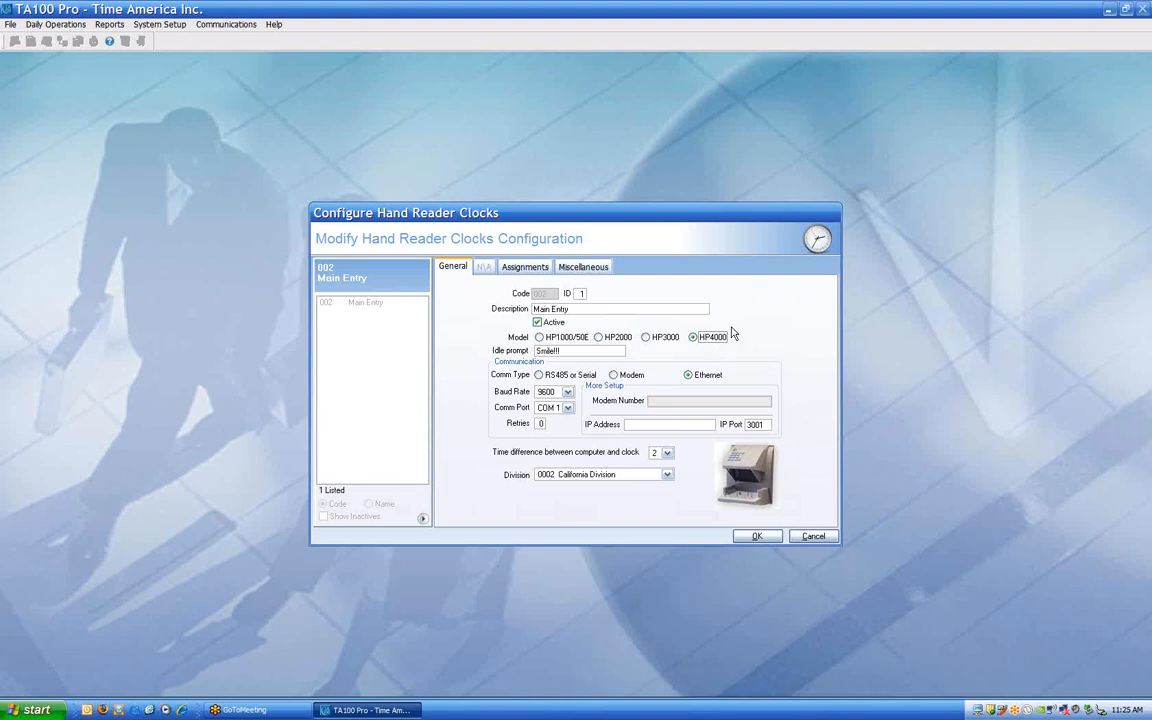
click(813, 536)
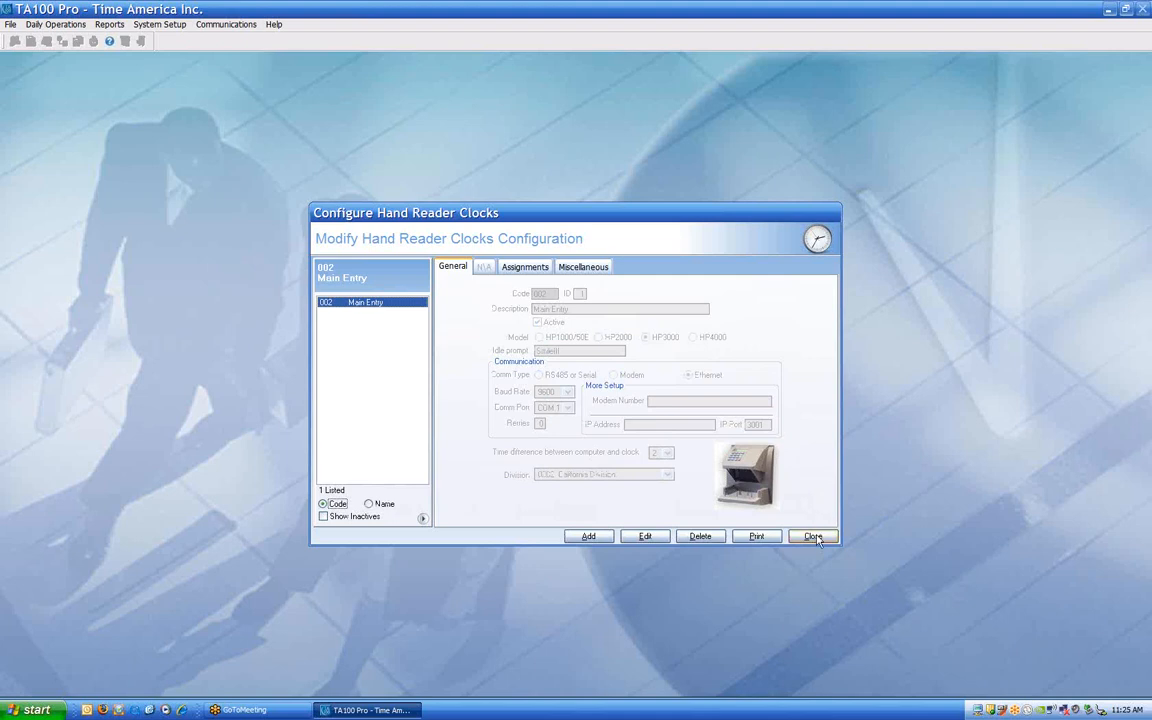
click(813, 536)
- Start a clock poll and select all available clocks for it
click(159, 26)
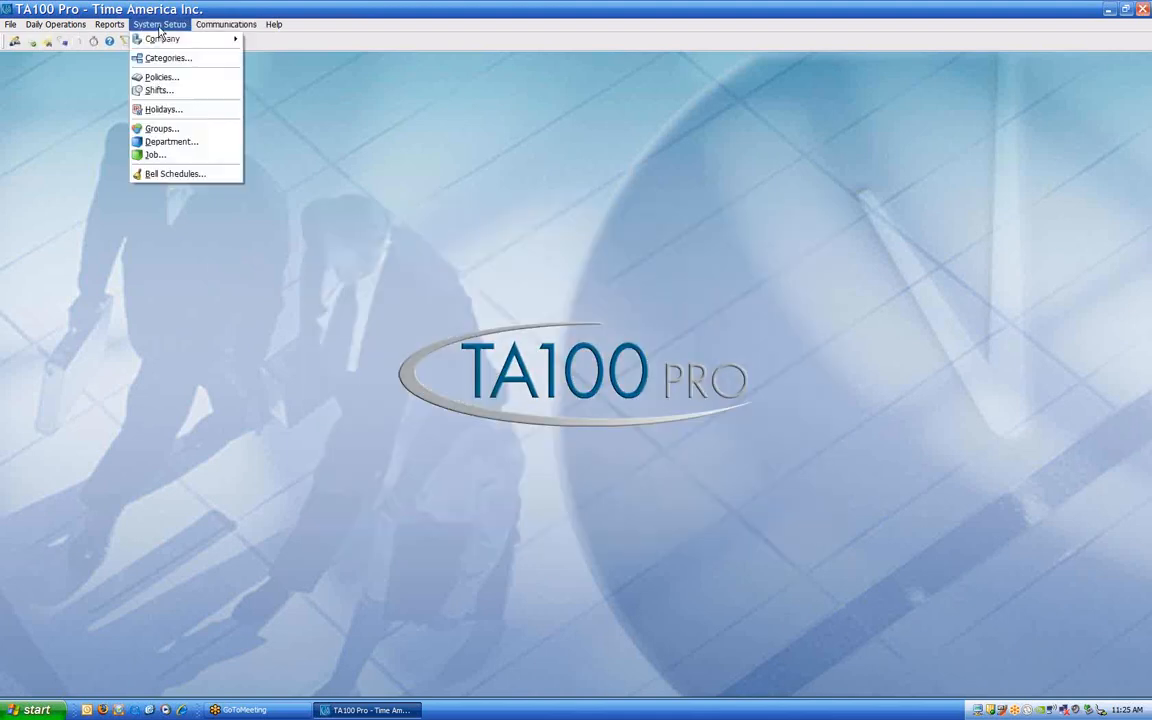
click(222, 40)
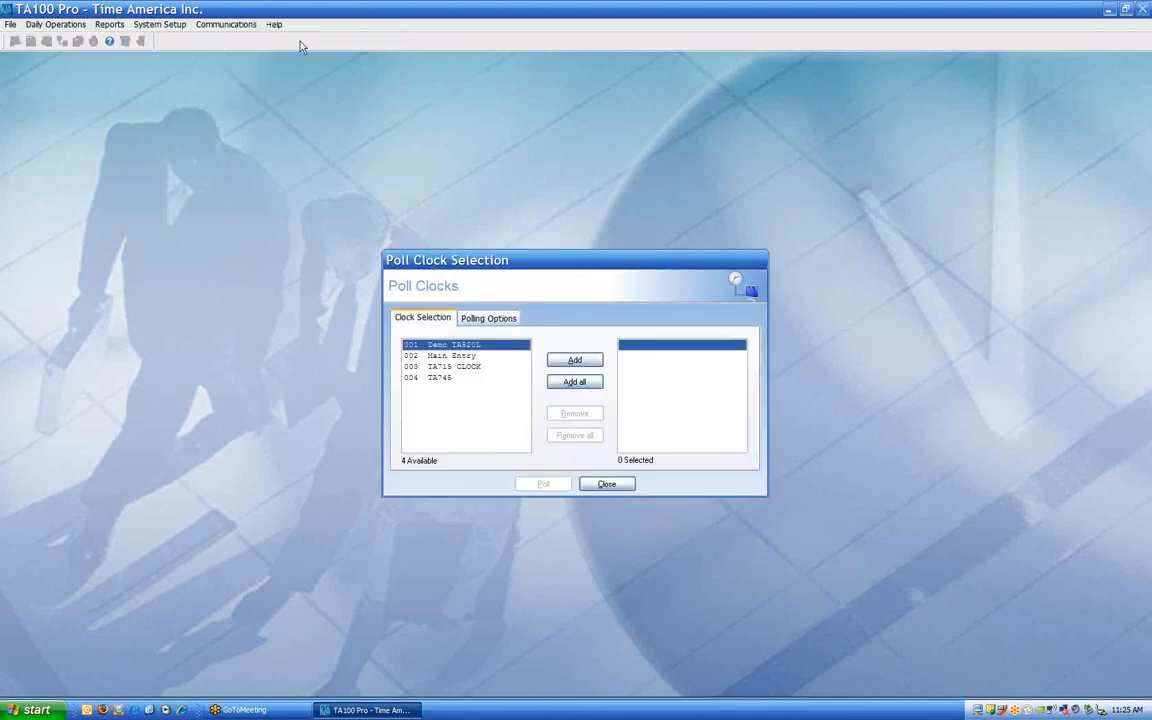
click(573, 384)
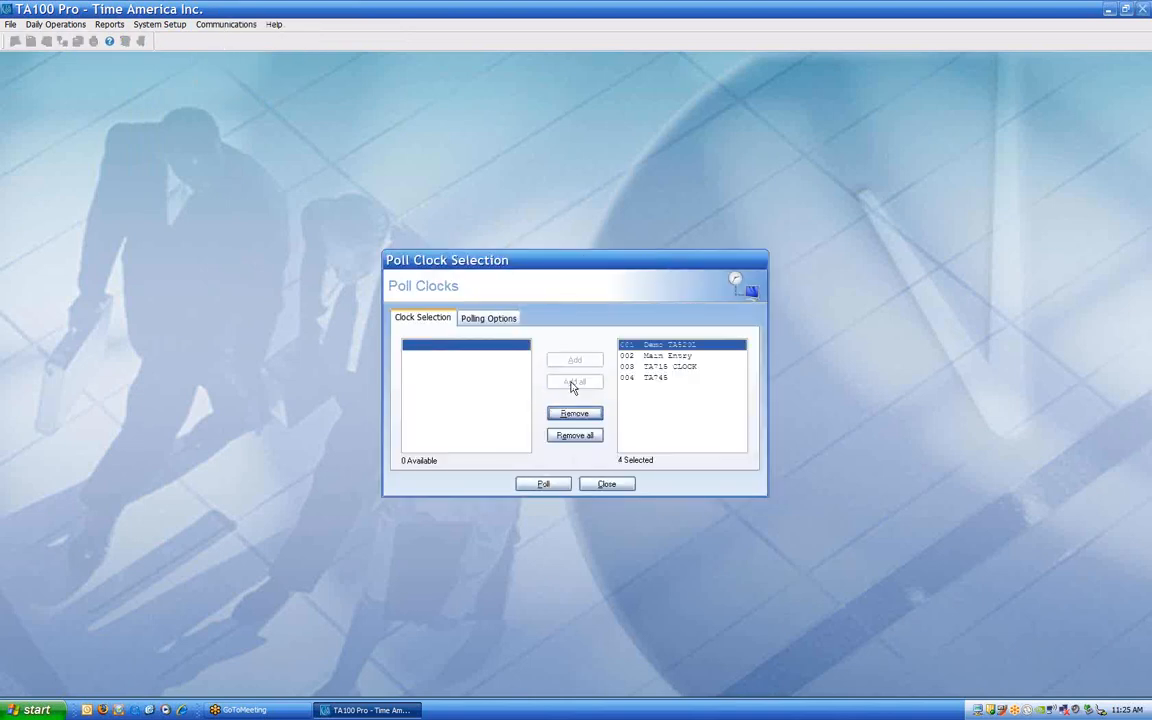
- Turn off all polling options, including transactions, templates, punch processing, messages, bell schedules and clock programming
click(490, 320)
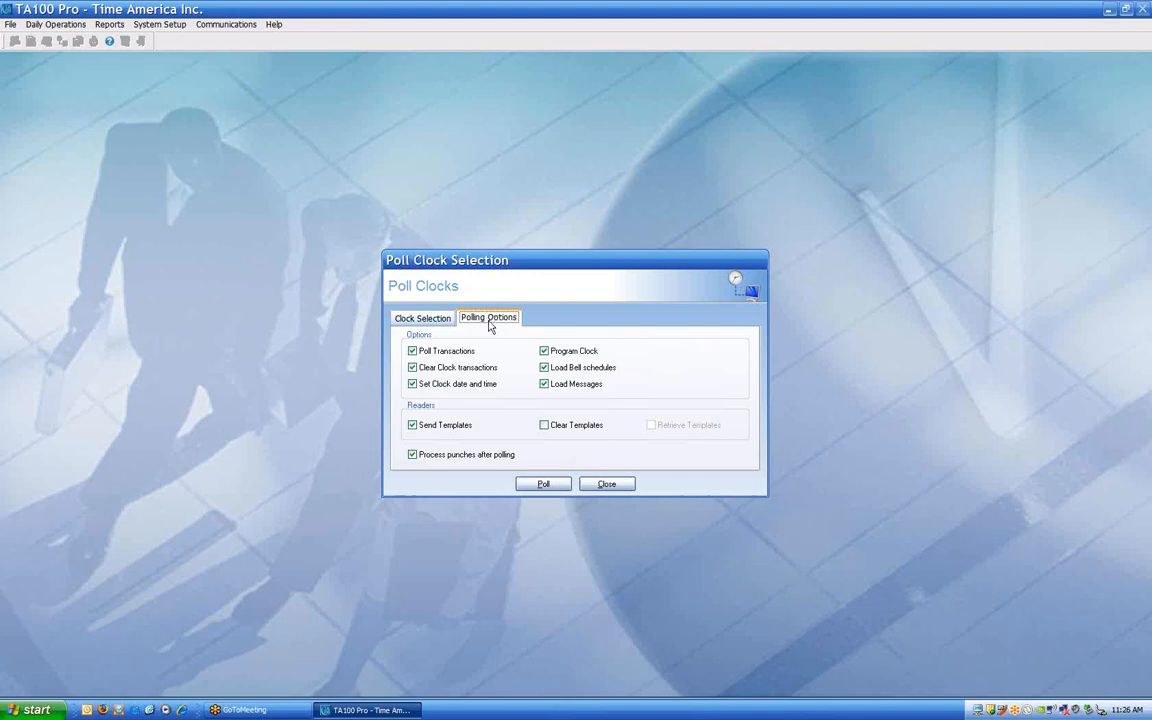
click(412, 351)
click(423, 428)
click(421, 455)
click(545, 385)
click(553, 370)
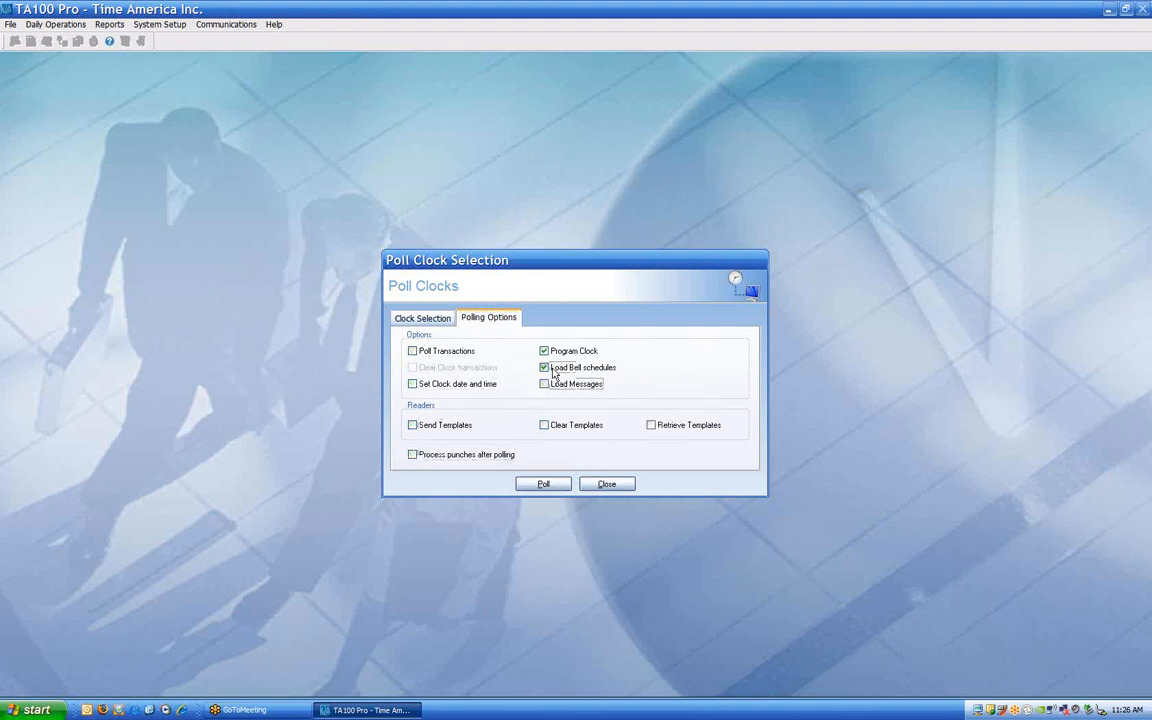
click(557, 354)
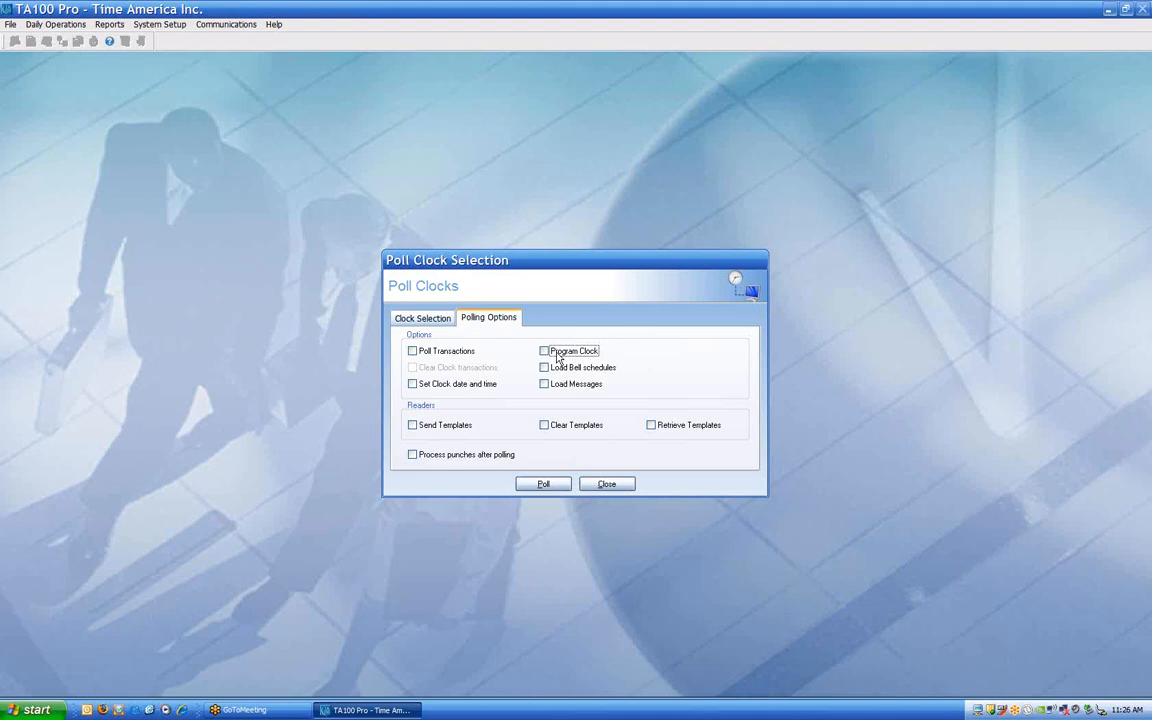
- Enable polling and clearing of clock transactions, programming of the clock, and loading of bell schedules and messages
click(431, 352)
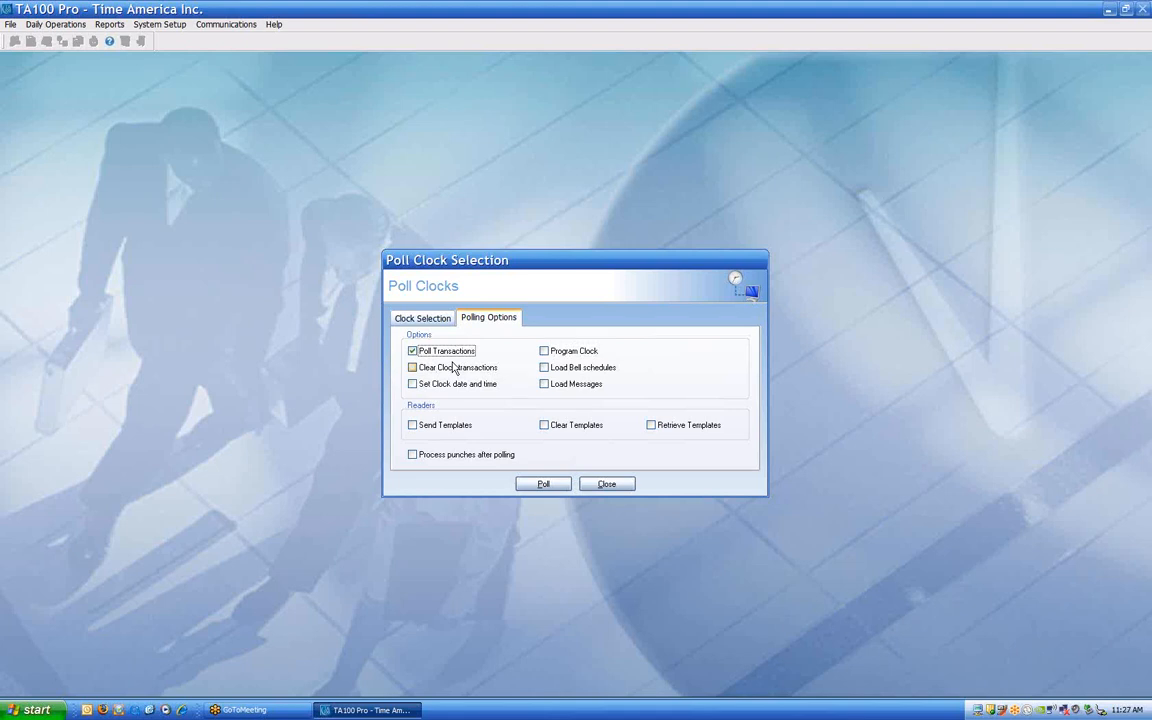
click(430, 370)
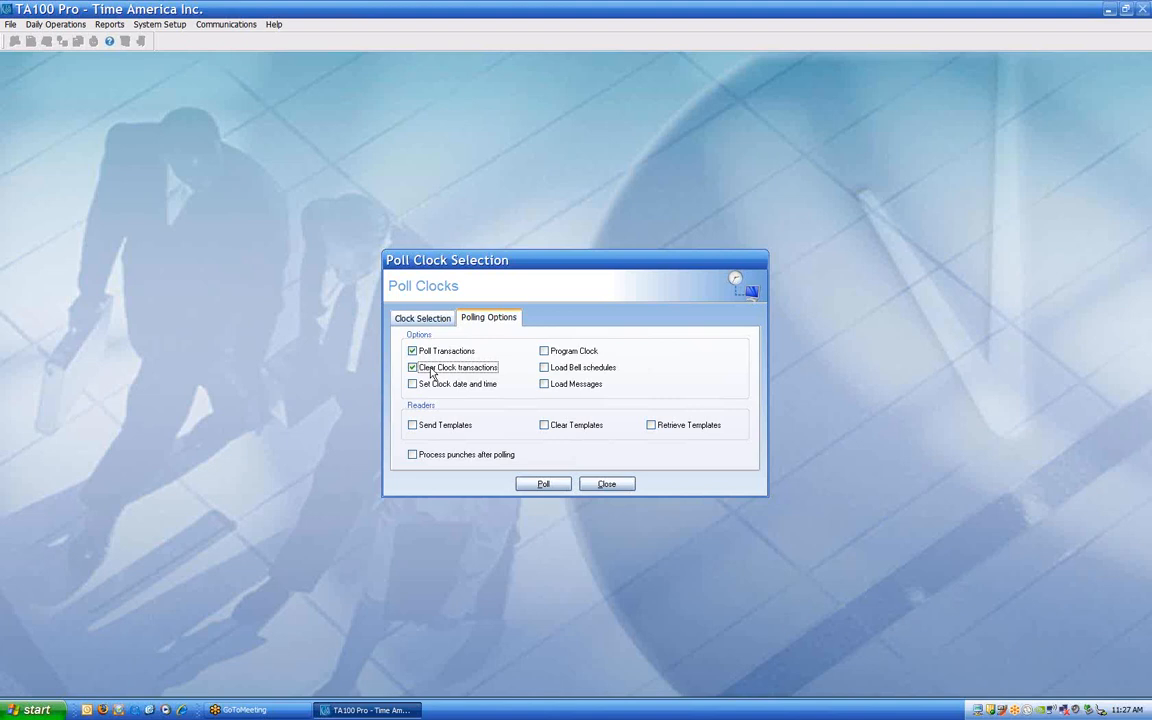
click(586, 352)
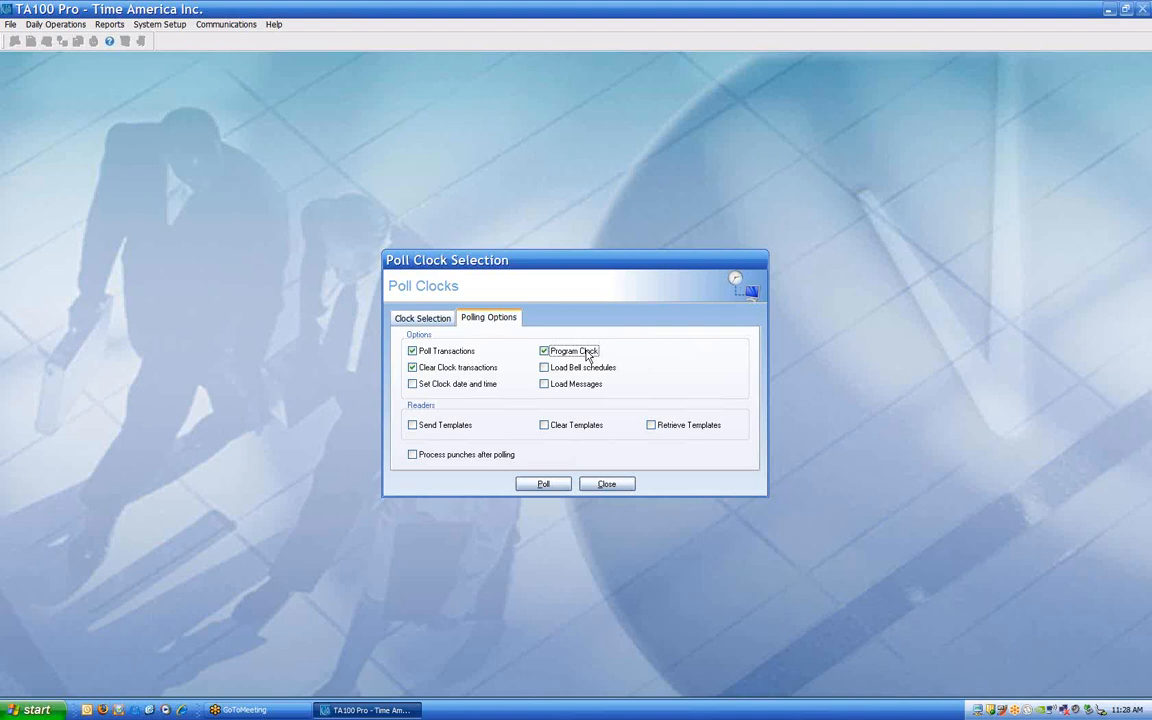
click(573, 368)
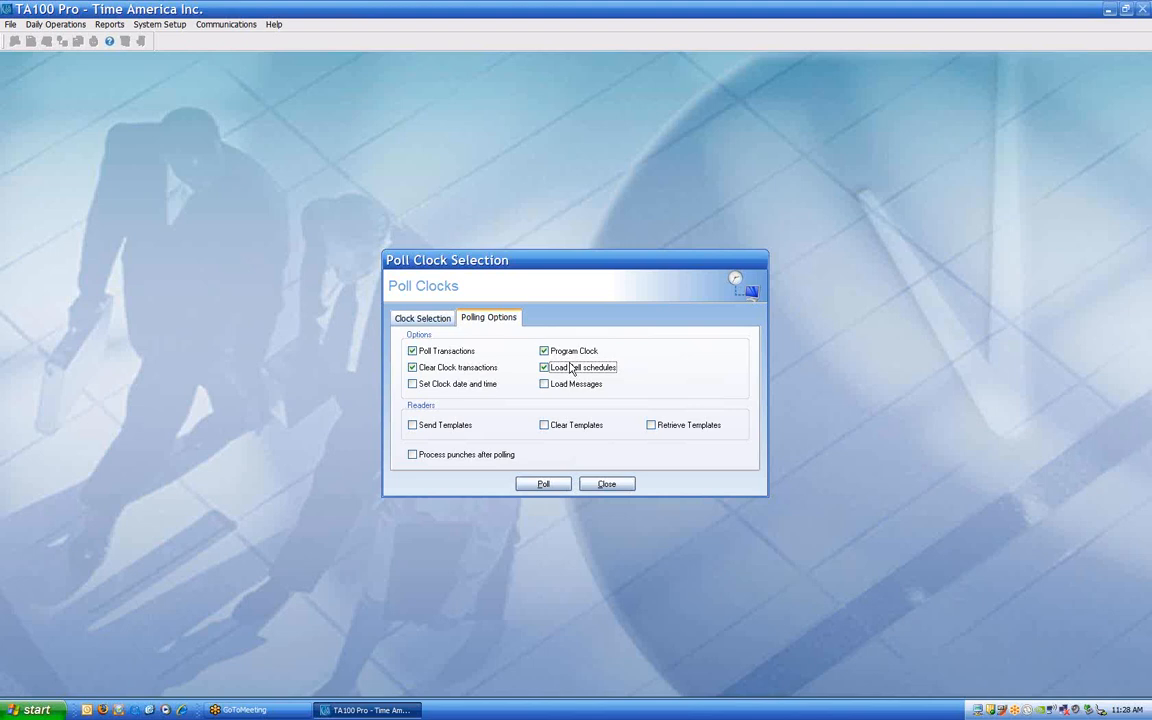
click(563, 388)
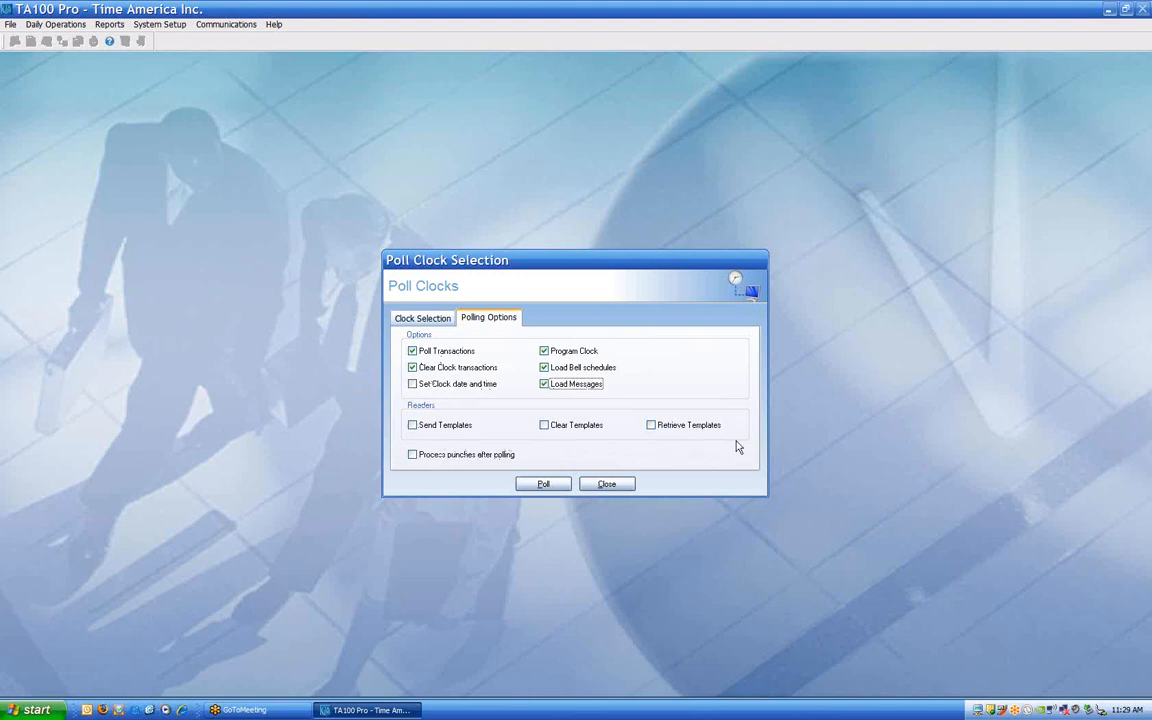
- Try the Retrieve Templates and Send Templates reader options one at a time, clearing each again
click(677, 427)
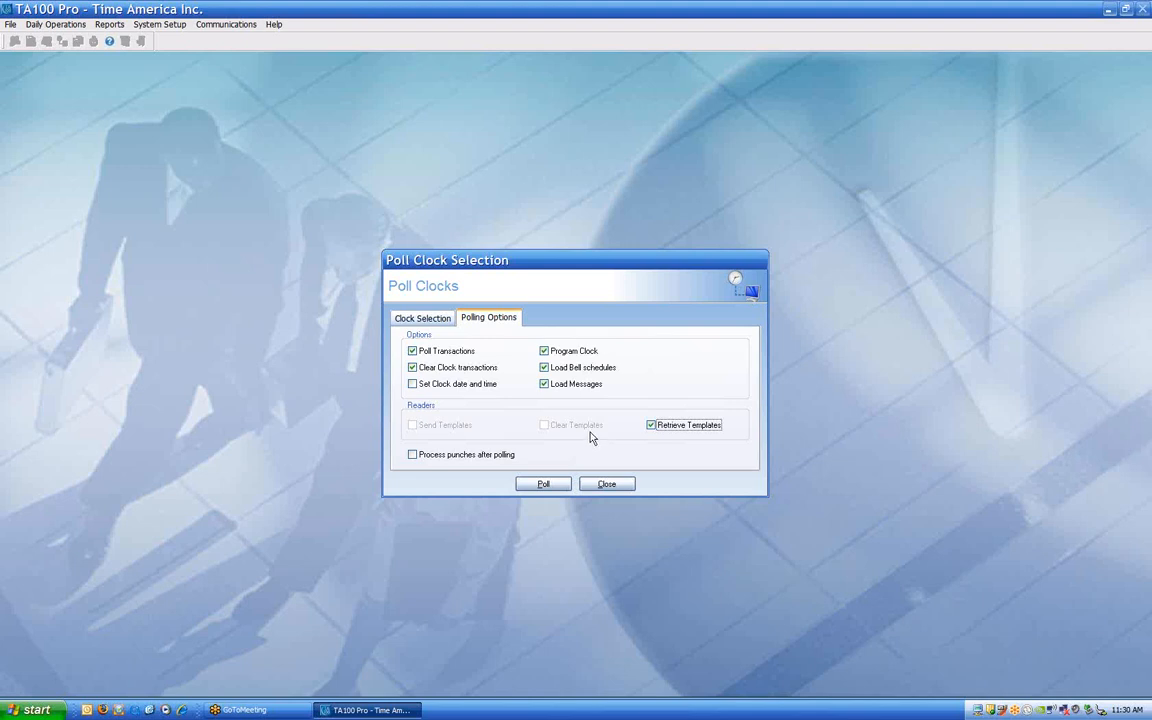
click(672, 430)
click(427, 431)
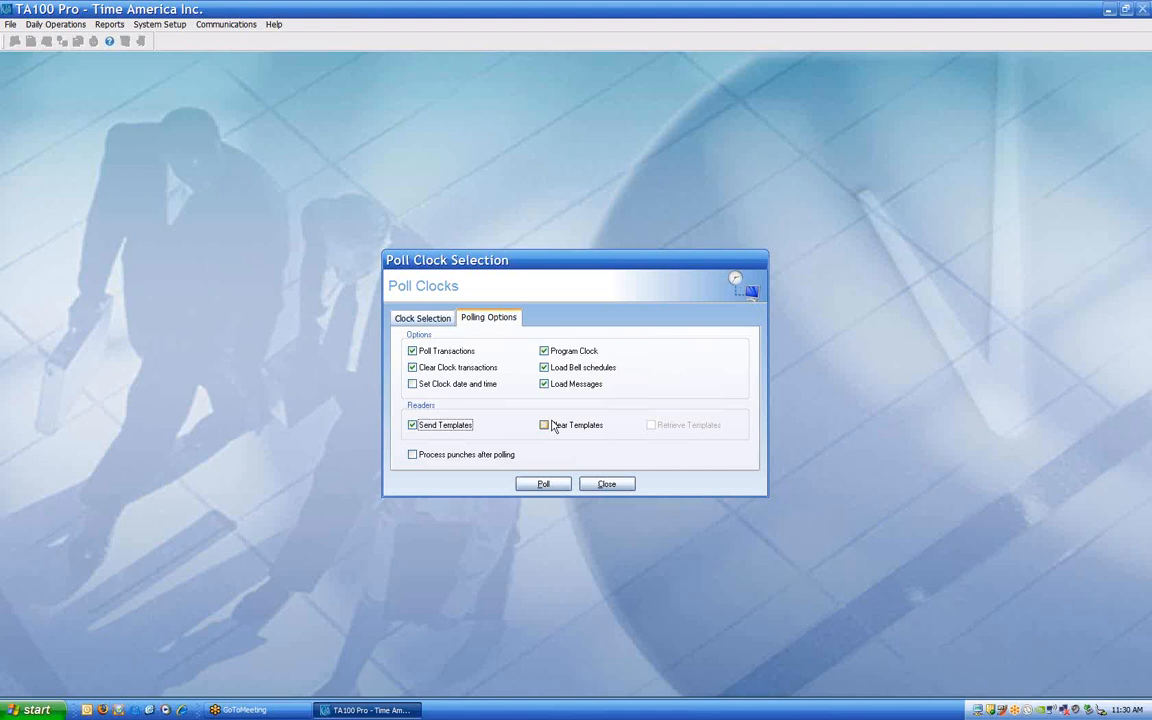
click(435, 428)
- Enable template retrieval and processing of punches after polling, and close the clock selection without polling
click(685, 428)
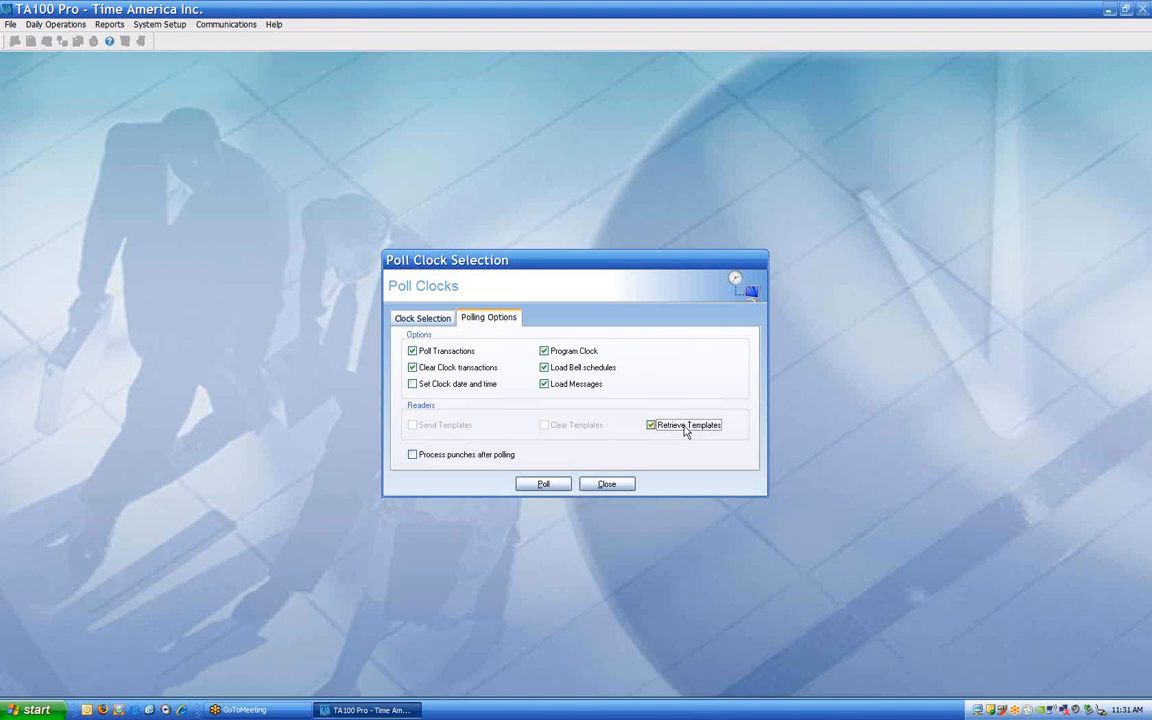
click(450, 457)
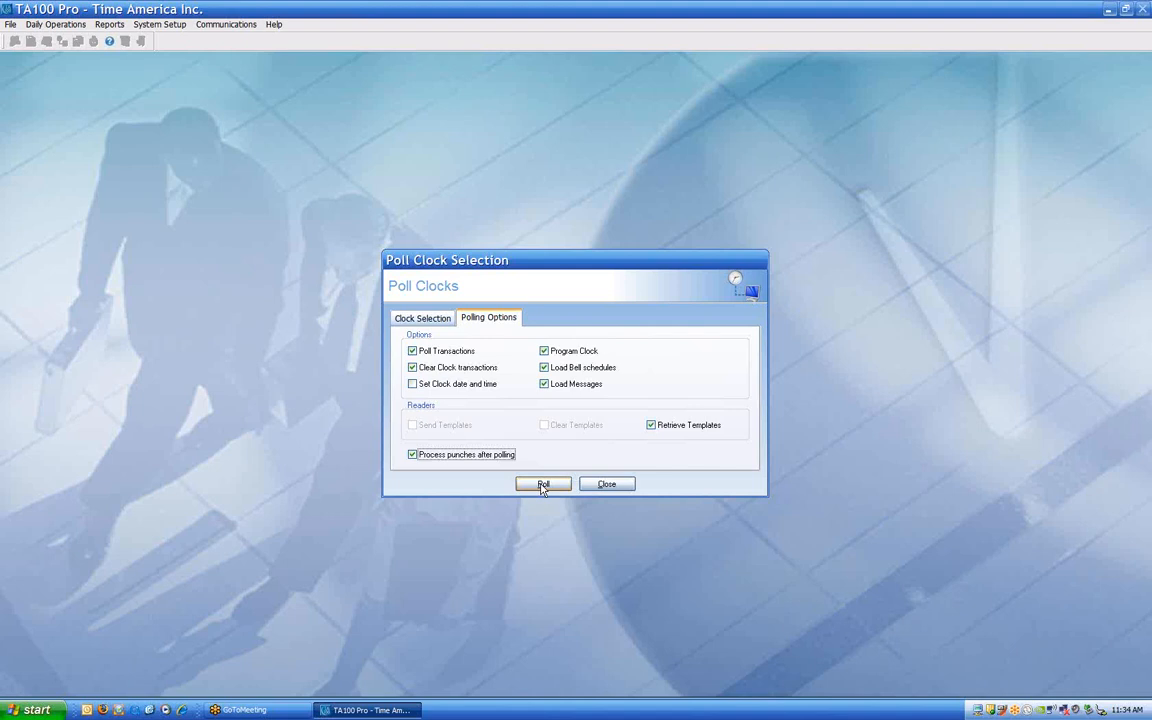
click(608, 485)
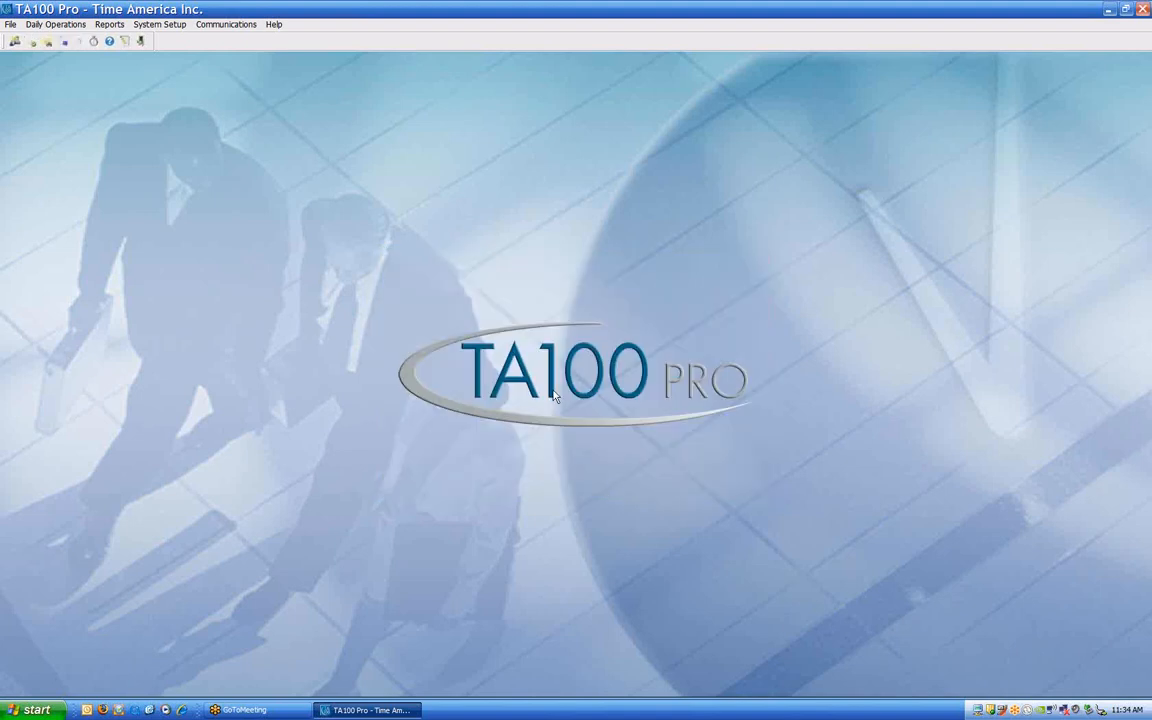
click(226, 25)
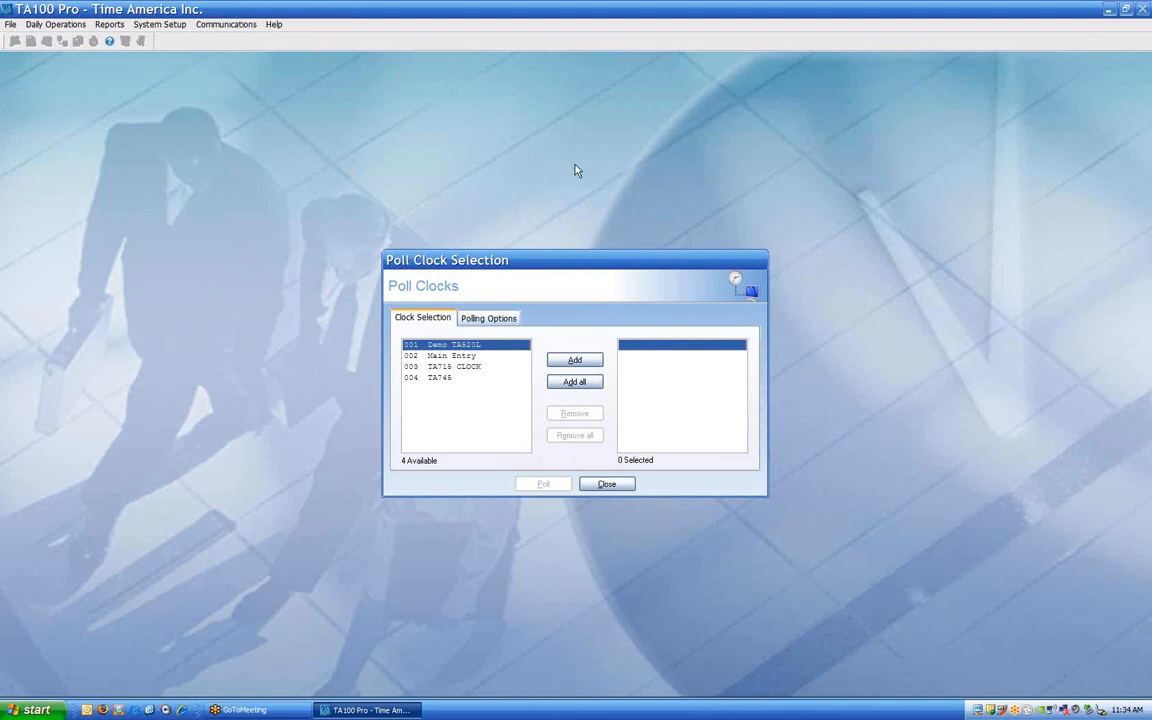
click(606, 484)
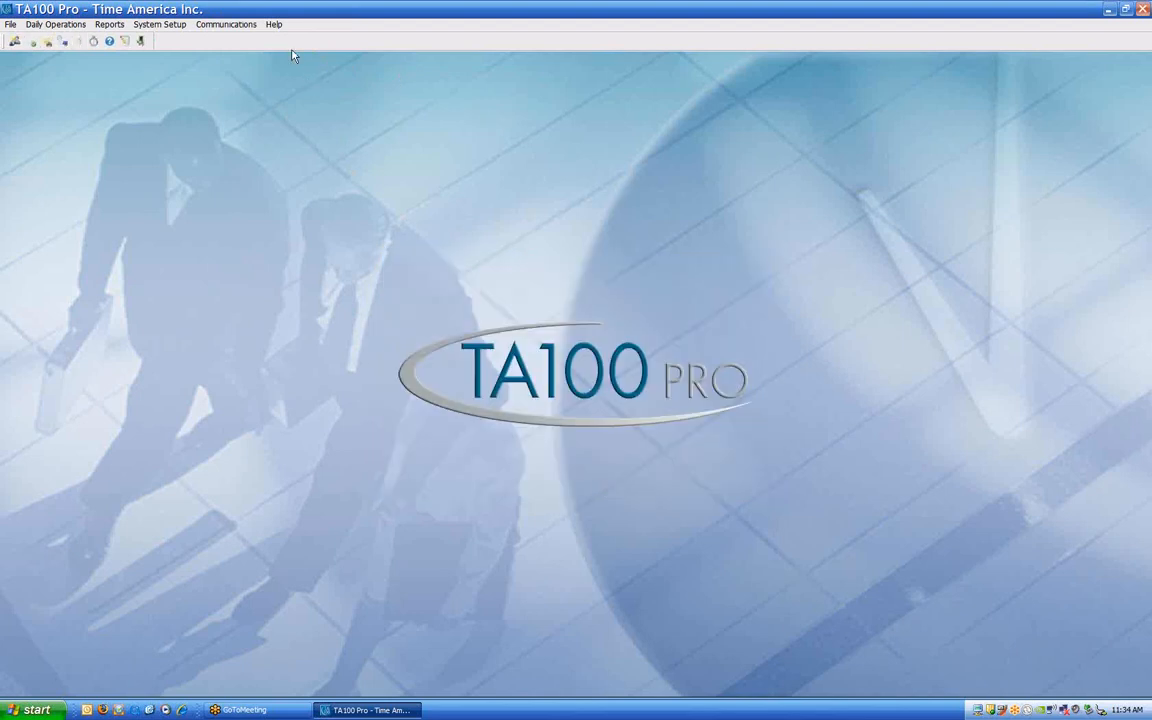
click(240, 26)
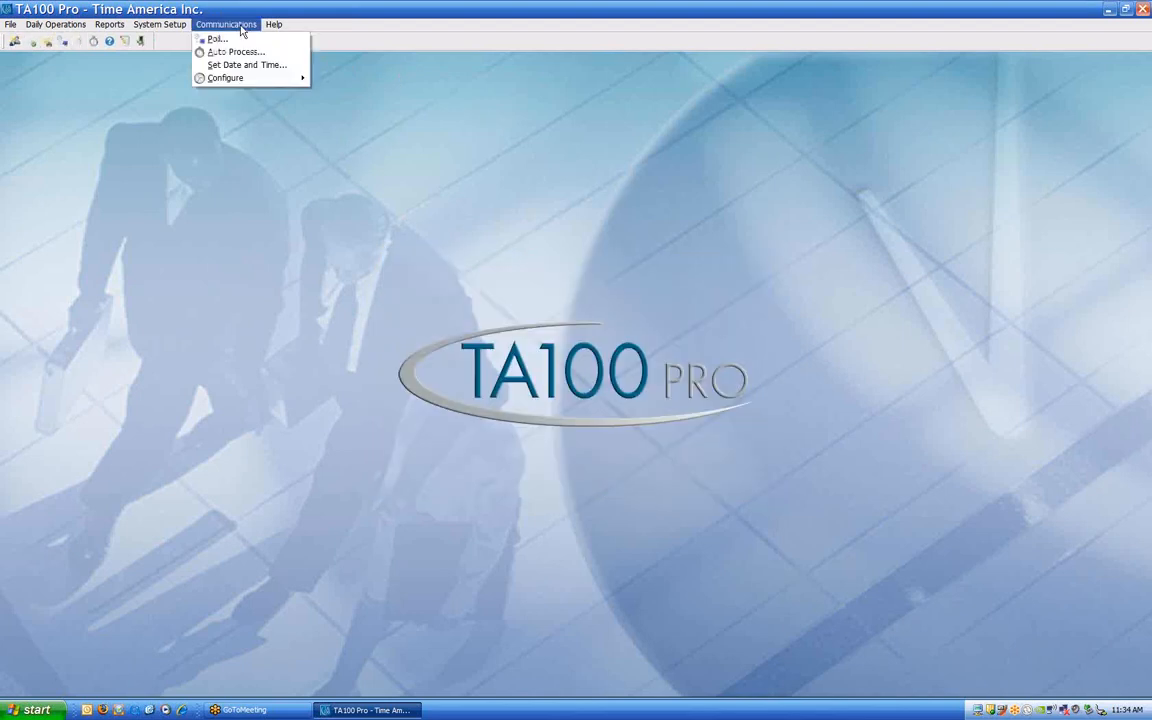